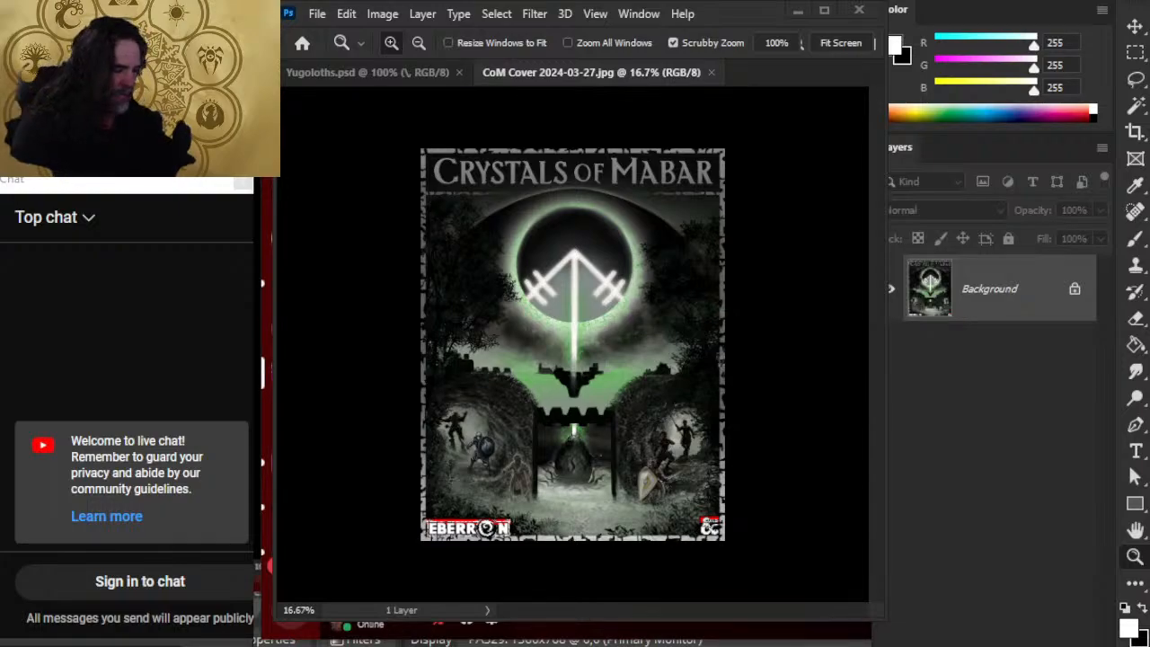
Switch to OBS, move the Background desktop source directly below Camera in the source order, and return to Photoshop
{"action": "key", "text": "alt+Tab"}
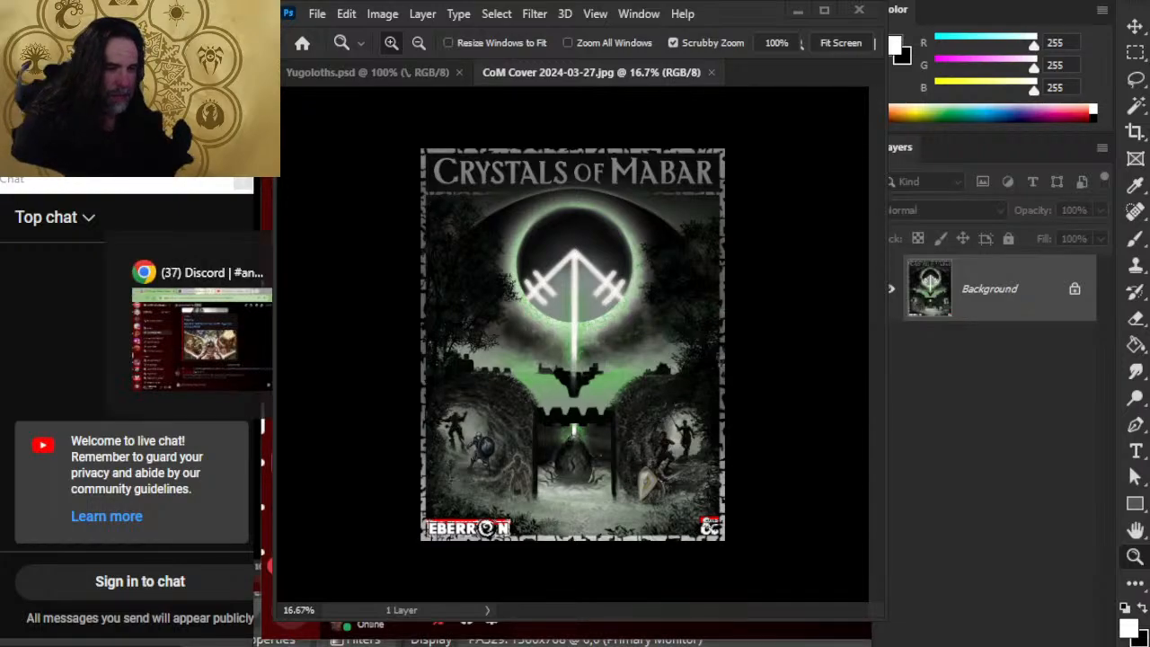
{"action": "key", "text": "alt+Tab"}
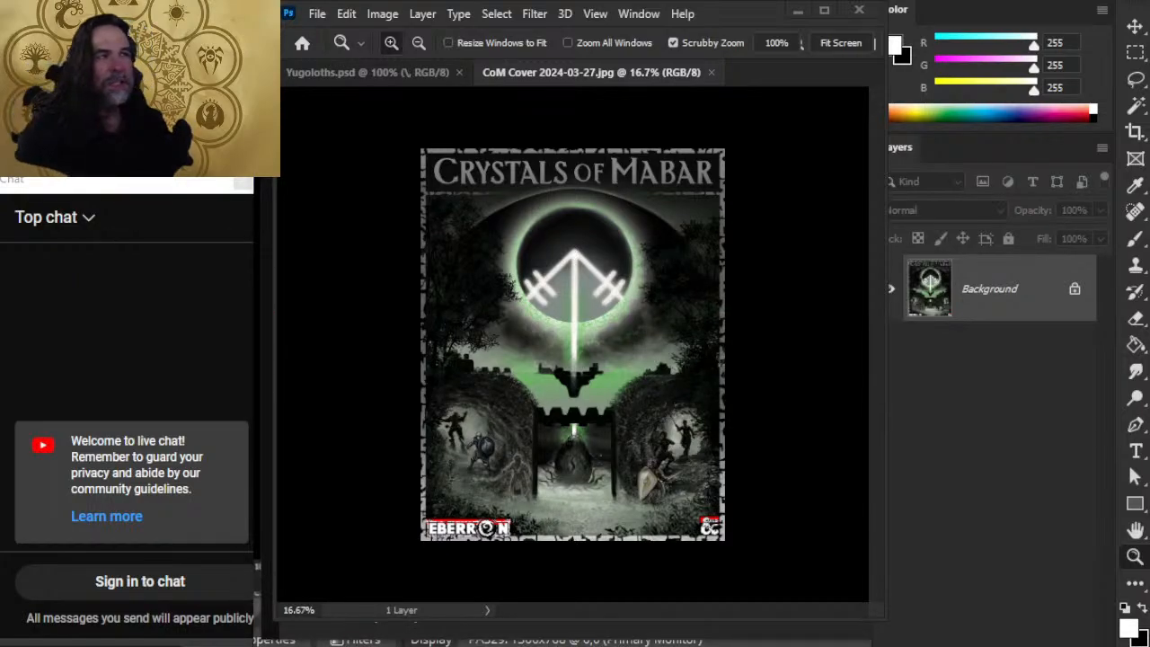
{"action": "key", "text": "alt+Tab"}
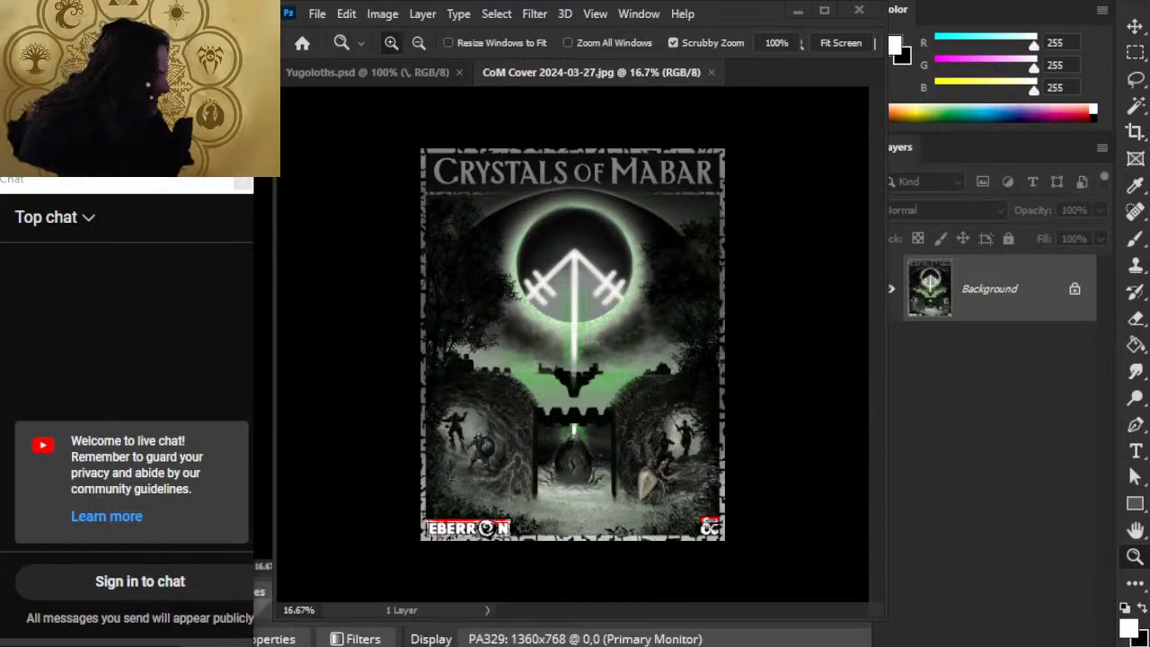
{"action": "left_click_drag", "start_coordinate": [1074, 469], "coordinate": [1067, 440]}
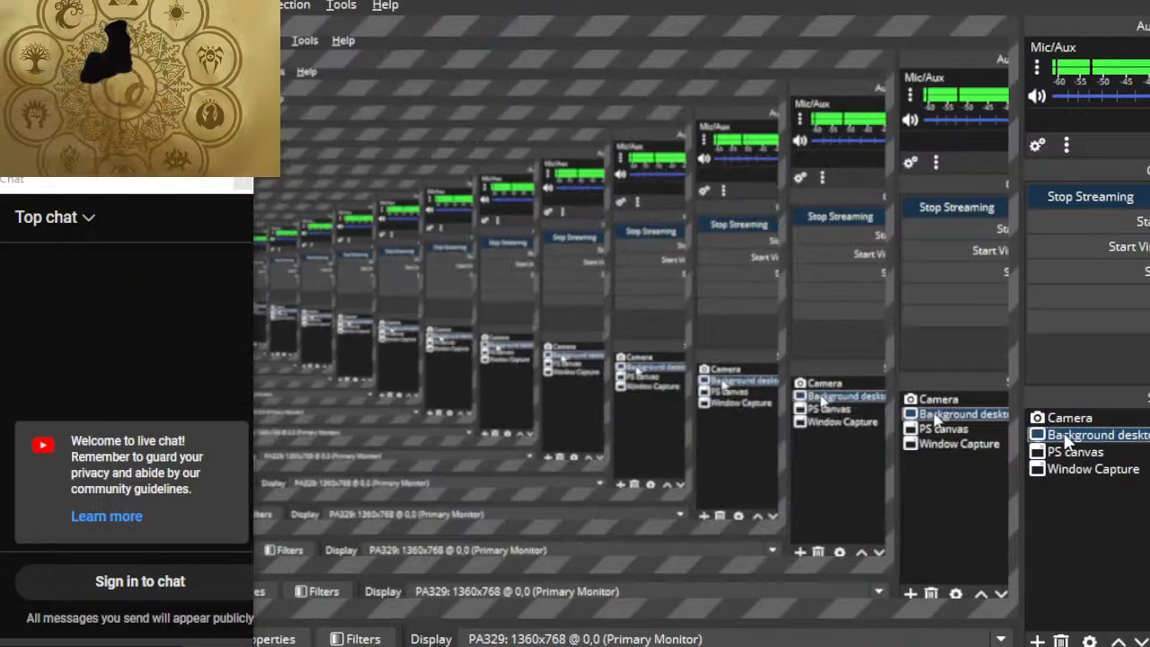
{"action": "key", "text": "alt+Tab"}
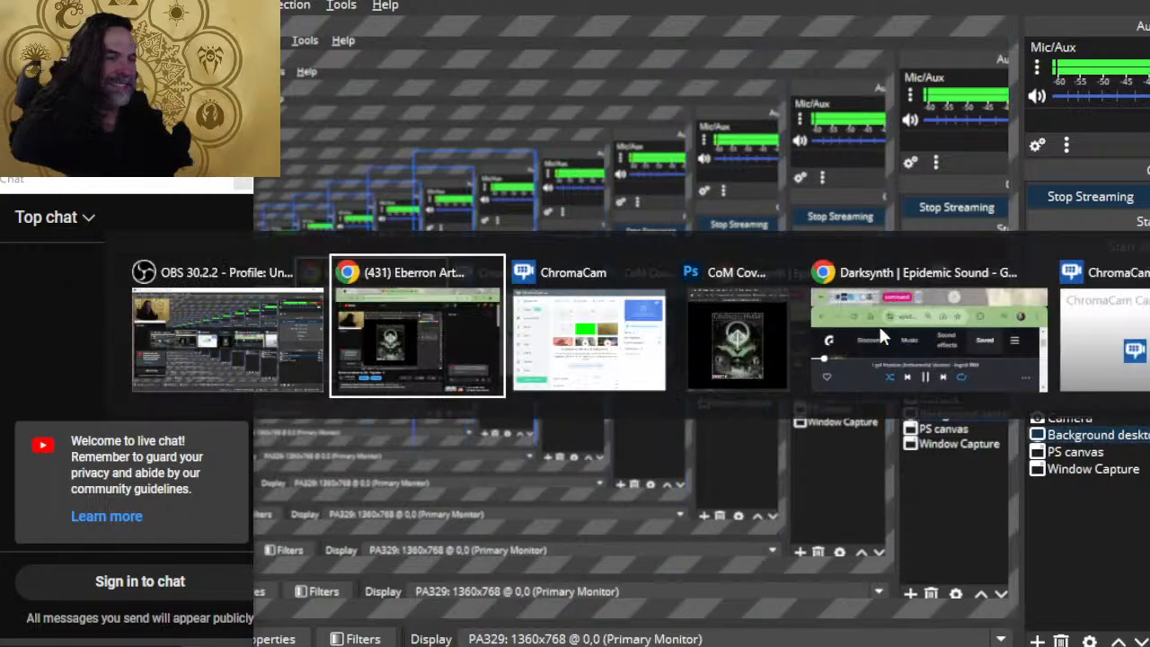
{"action": "left_click", "coordinate": [775, 293]}
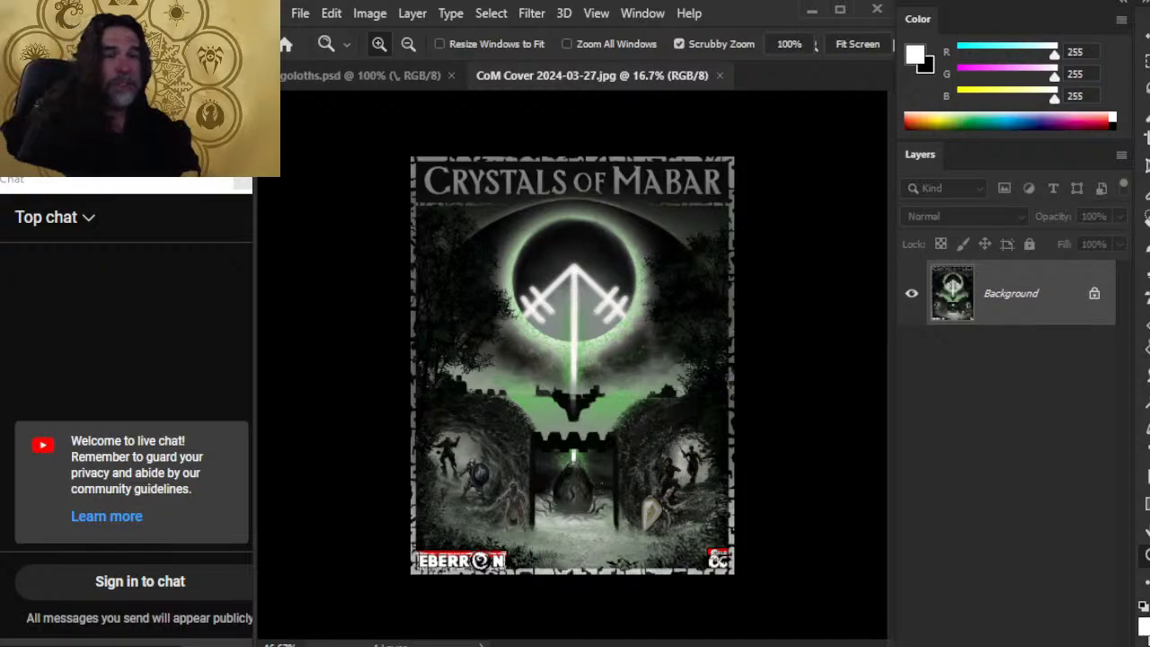
Switch to Chrome and browse the livestream announcement posts and artwork on the streamer's X profile
{"action": "key", "text": "alt+Tab"}
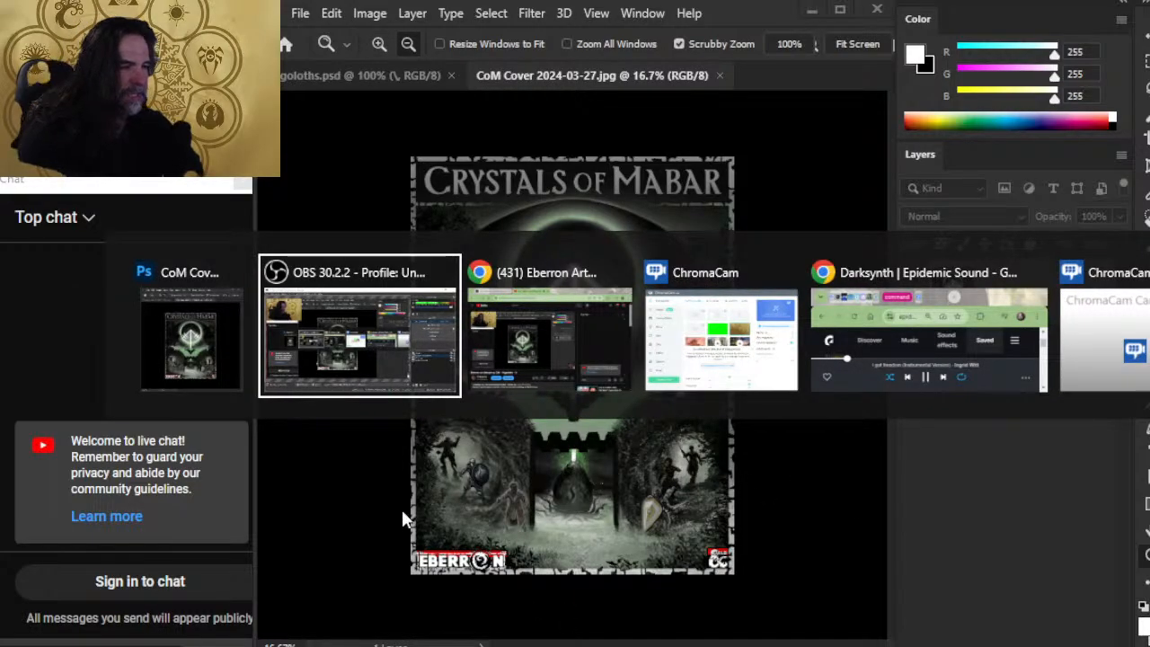
{"action": "key", "text": "alt+Tab"}
{"action": "left_click", "coordinate": [445, 19]}
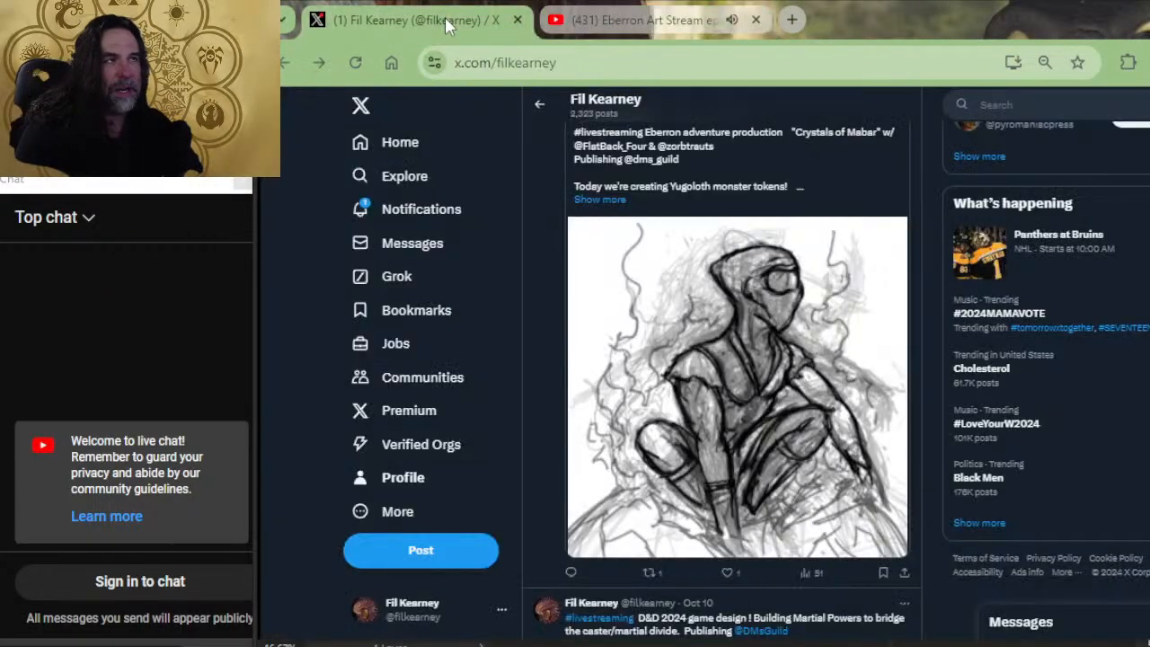
{"action": "left_click", "coordinate": [382, 479]}
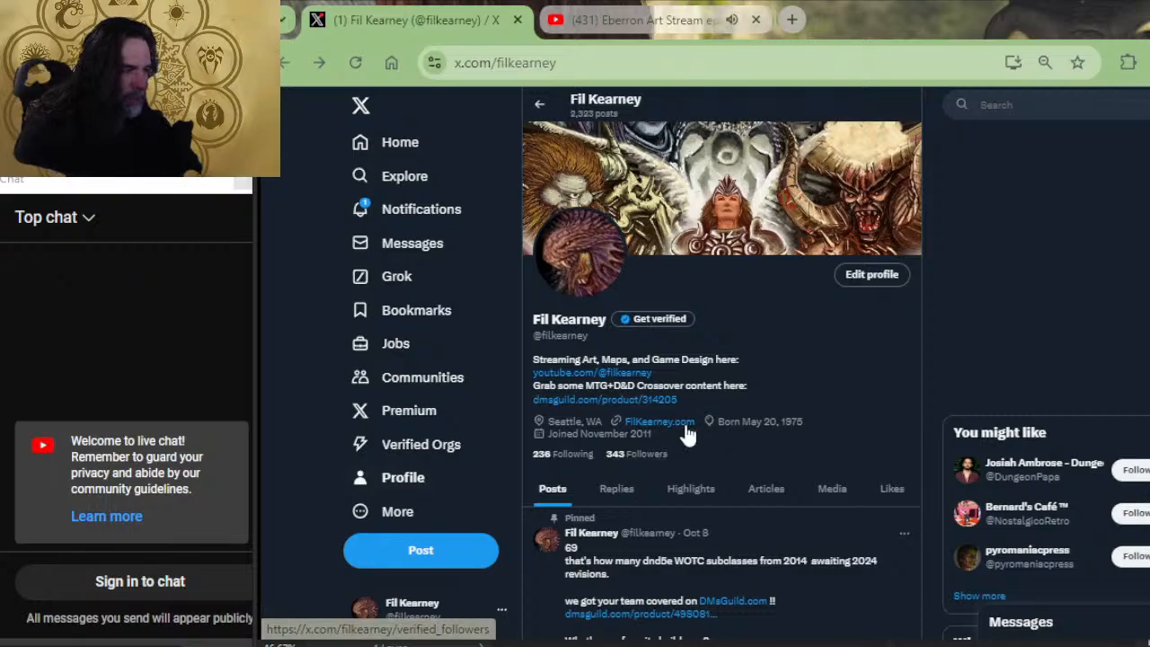
{"action": "scroll", "coordinate": [809, 462], "scroll_direction": "down", "scroll_amount": 7}
{"action": "scroll", "coordinate": [738, 330], "scroll_direction": "down", "scroll_amount": 15}
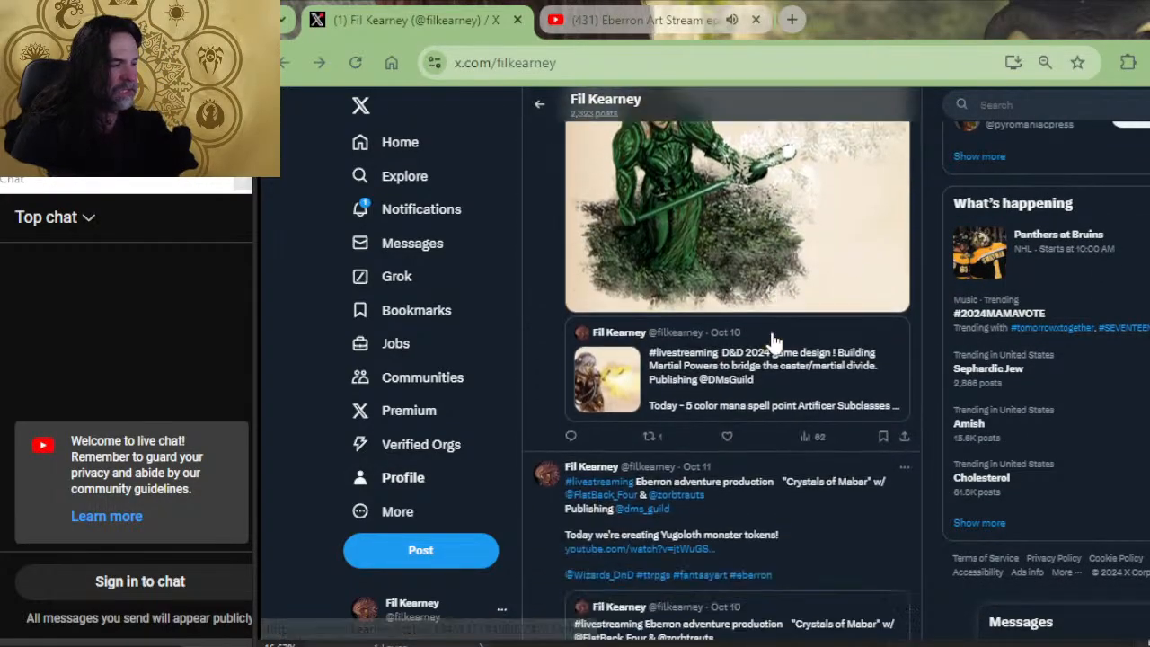
{"action": "scroll", "coordinate": [775, 343], "scroll_direction": "down", "scroll_amount": 15}
{"action": "scroll", "coordinate": [782, 361], "scroll_direction": "up", "scroll_amount": 10}
{"action": "scroll", "coordinate": [782, 406], "scroll_direction": "down", "scroll_amount": 15}
{"action": "scroll", "coordinate": [785, 420], "scroll_direction": "down", "scroll_amount": 10}
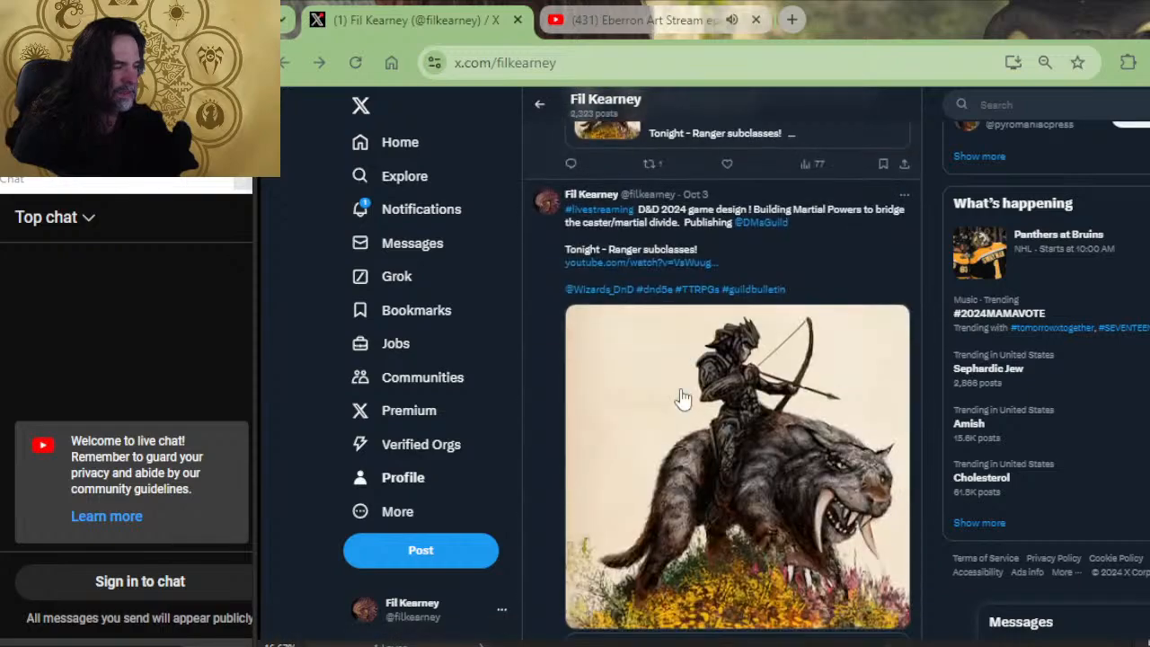
Close the X profile page and like the Eberron Art Stream ep 336 video on YouTube
{"action": "left_click", "coordinate": [401, 493]}
{"action": "left_click", "coordinate": [518, 20]}
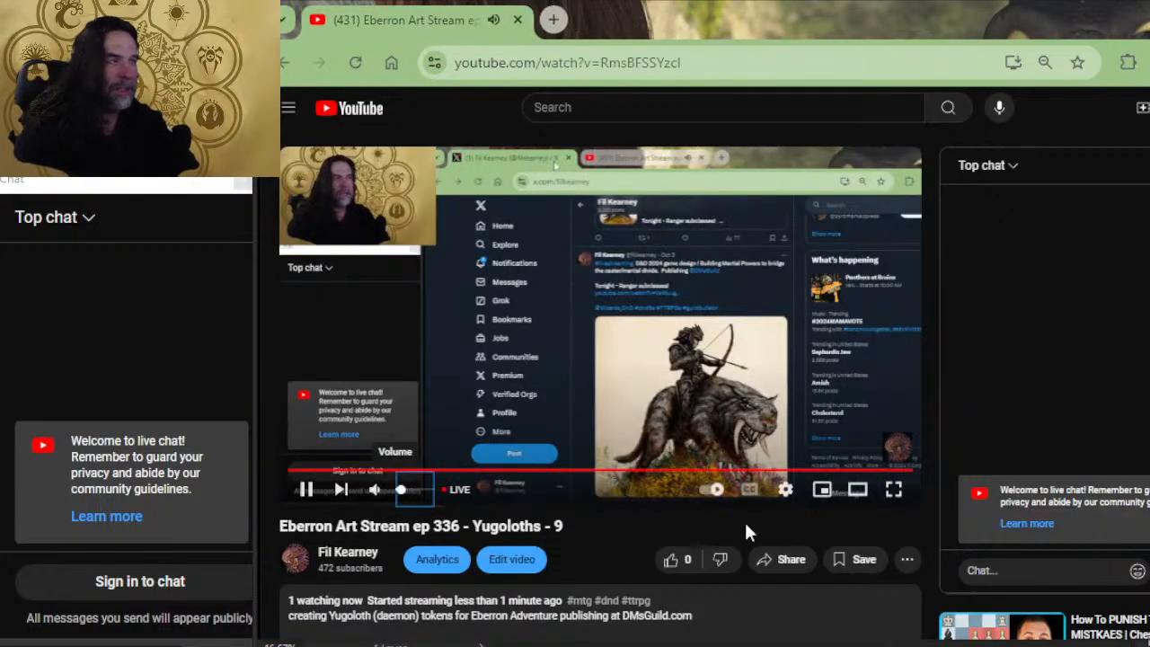
{"action": "left_click", "coordinate": [671, 560]}
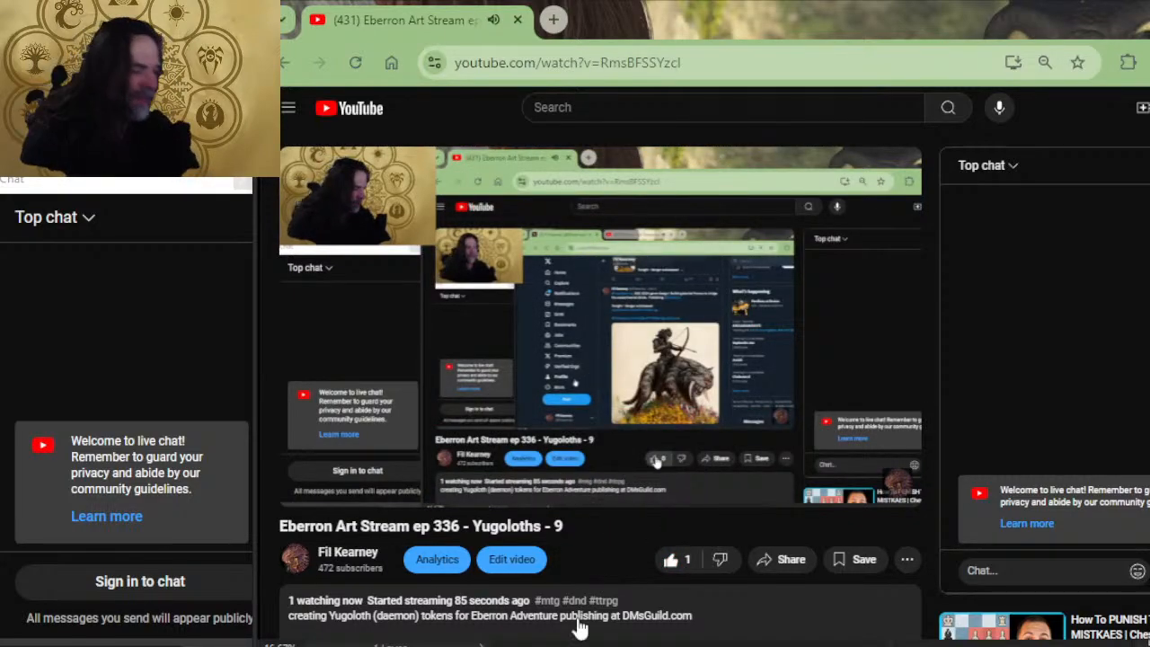
Expand the stream's description and review its playlist, community and DMsGuild links
{"action": "scroll", "coordinate": [539, 414], "scroll_direction": "down", "scroll_amount": 2}
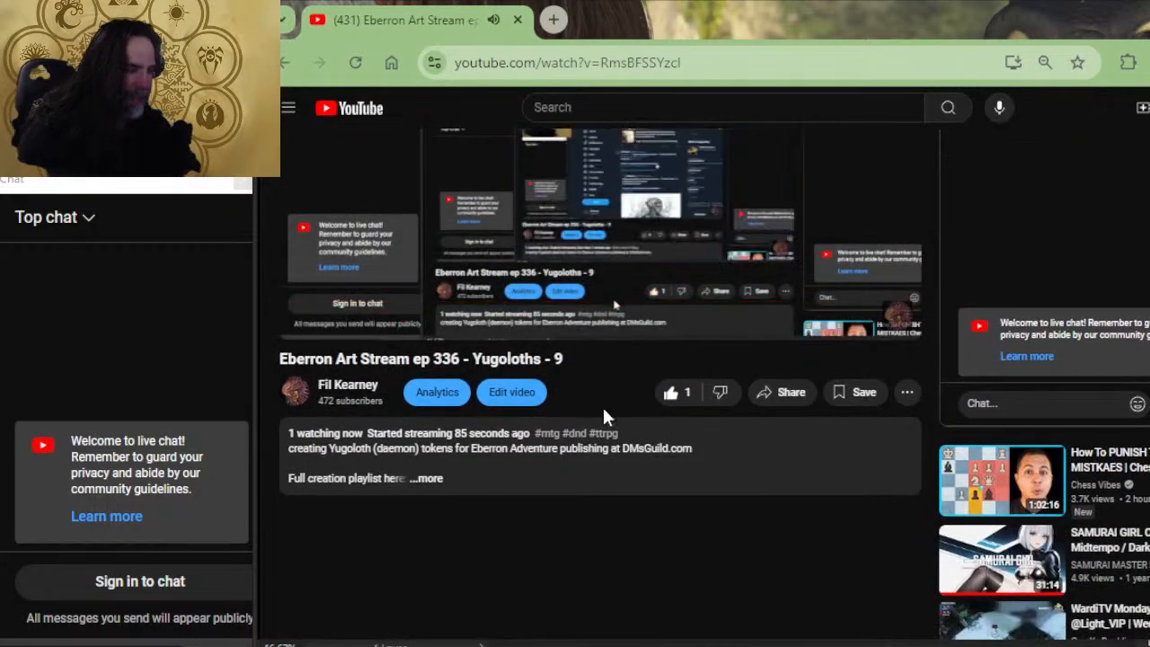
{"action": "left_click", "coordinate": [426, 479]}
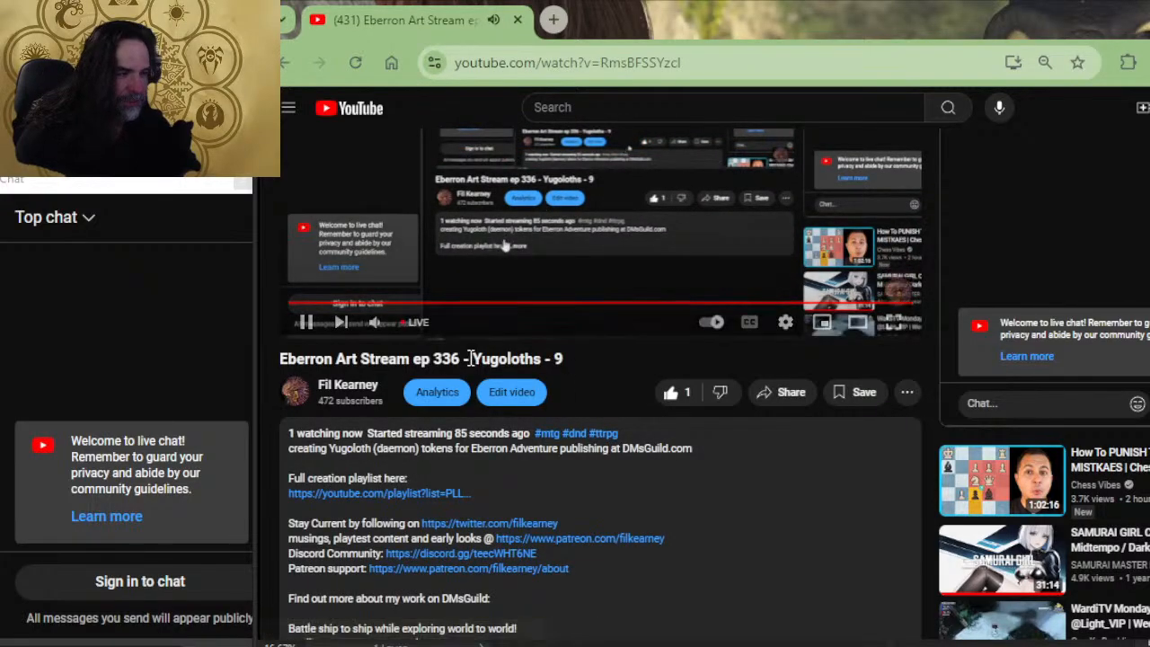
{"action": "scroll", "coordinate": [400, 352], "scroll_direction": "down", "scroll_amount": 2}
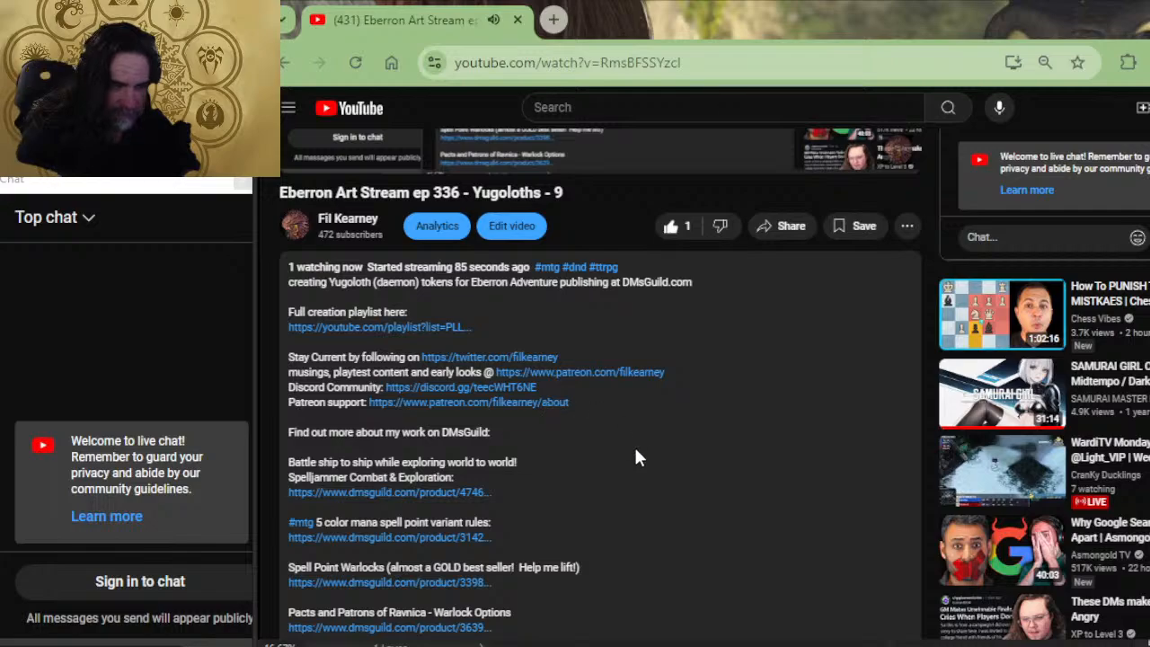
{"action": "scroll", "coordinate": [517, 442], "scroll_direction": "down", "scroll_amount": 2}
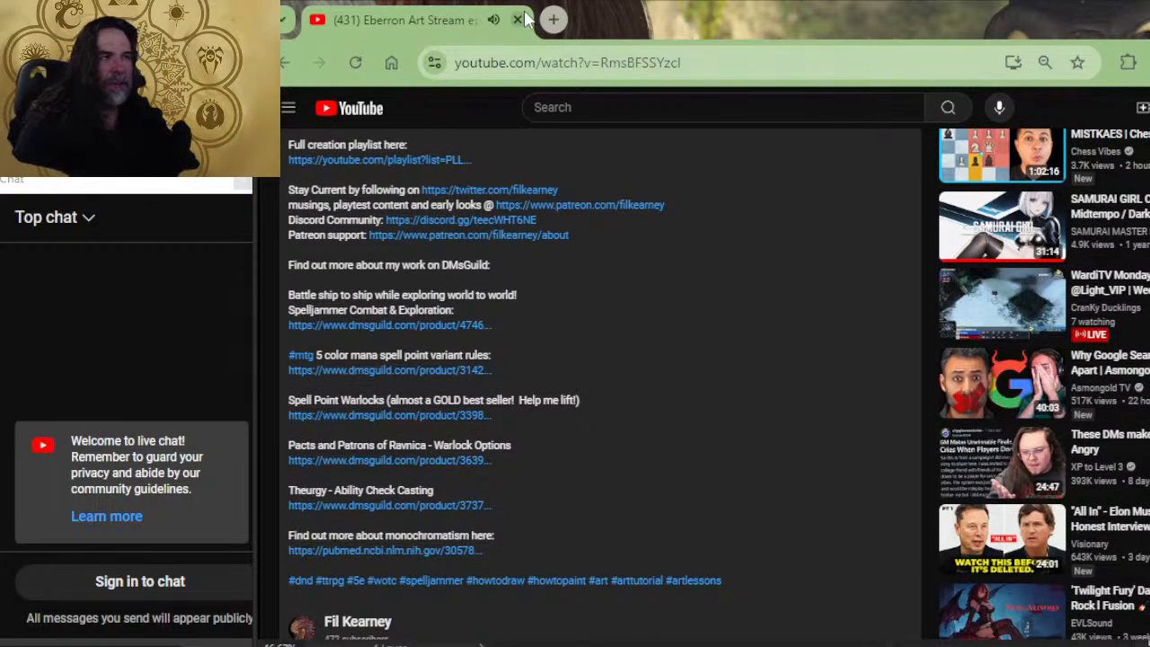
{"action": "key", "text": "alt+Tab"}
{"action": "key", "text": "alt+Tab"}
{"action": "scroll", "coordinate": [617, 365], "scroll_direction": "up", "scroll_amount": 5}
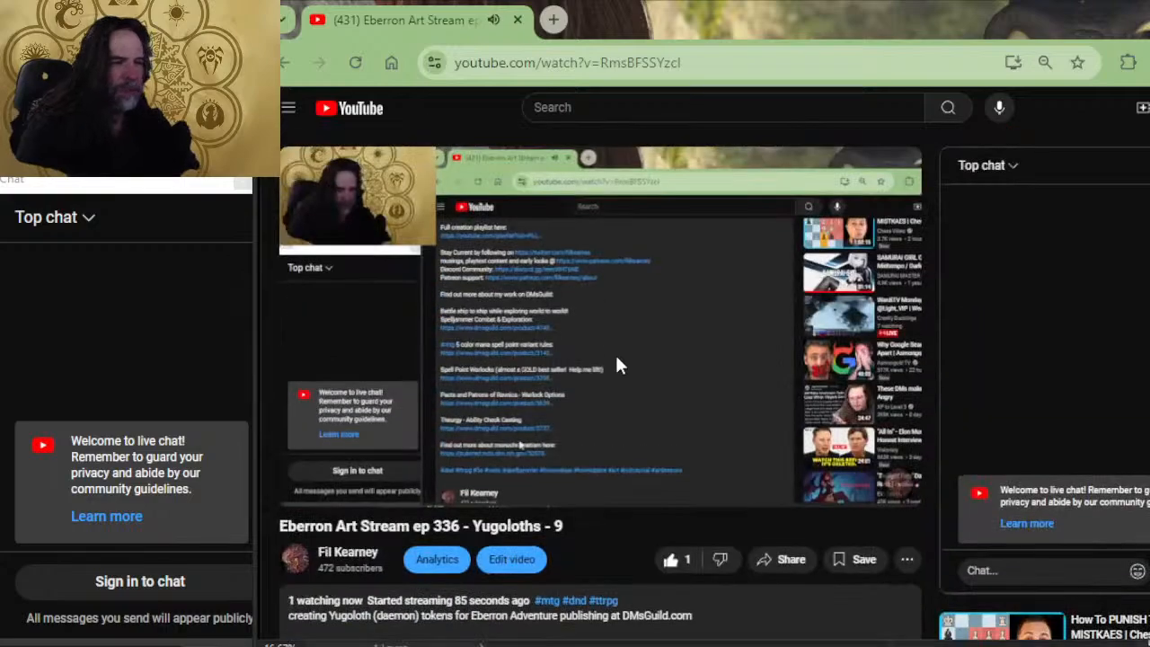
Switch to Photoshop, close CoM Cover 2024-03-27.jpg, and open Act 3 creatures and NPCs from Crystals of Mabar's ART > Creatures & Characters folder
{"action": "key", "text": "alt+Tab"}
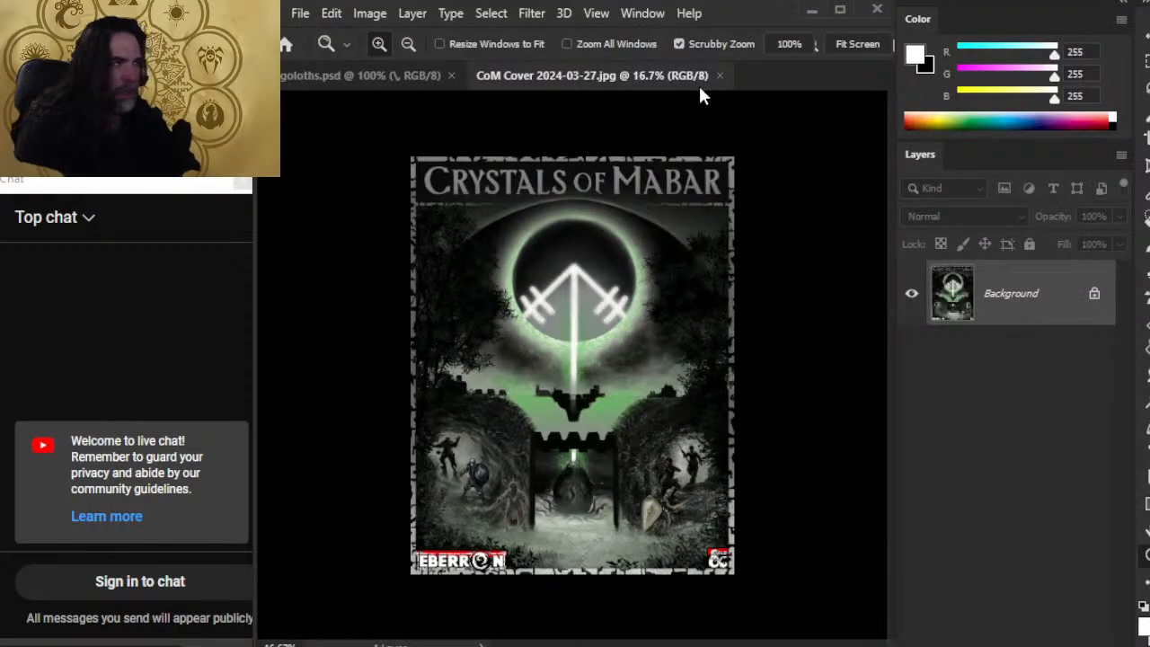
{"action": "left_click", "coordinate": [725, 76]}
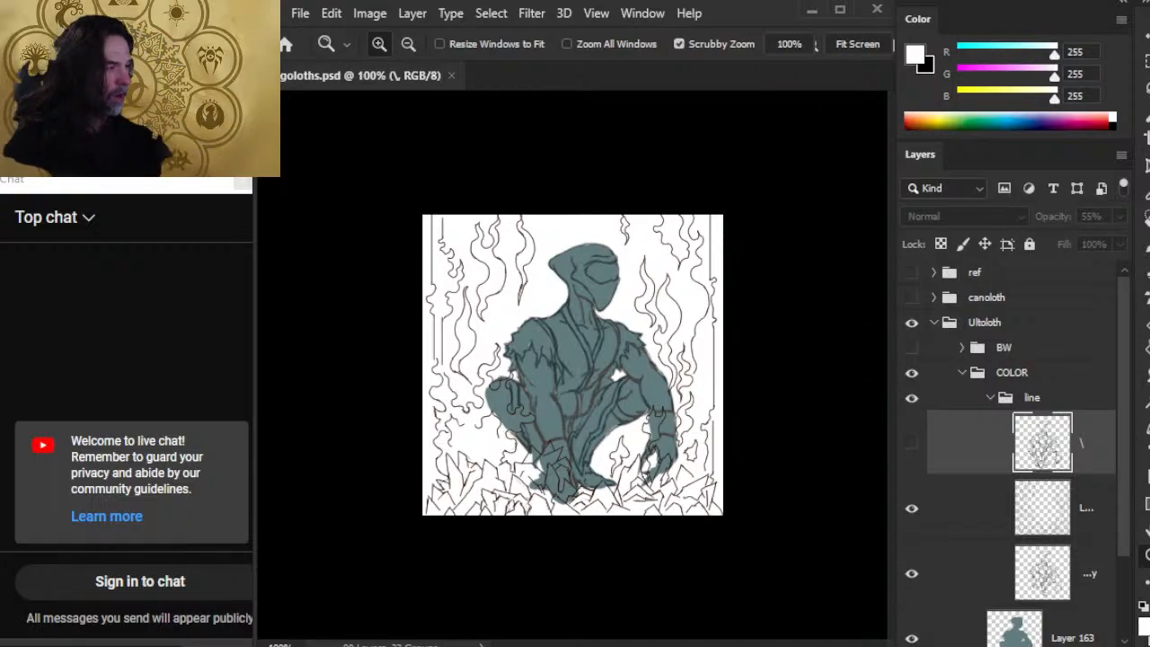
{"action": "left_click", "coordinate": [299, 13]}
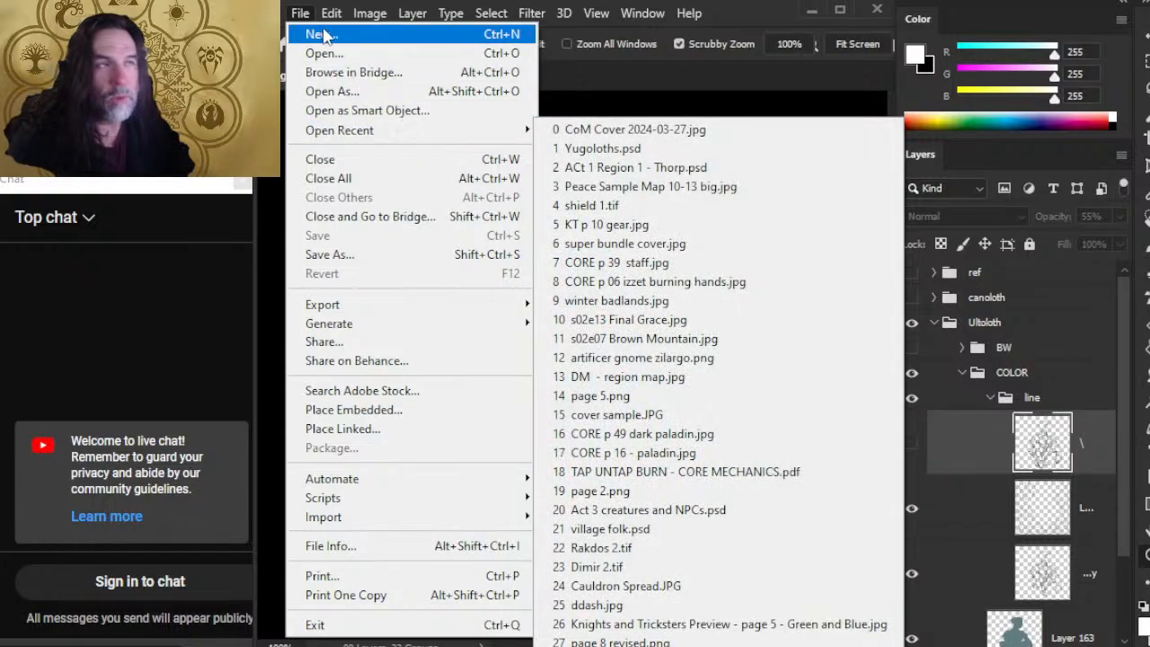
{"action": "mouse_move", "coordinate": [377, 133]}
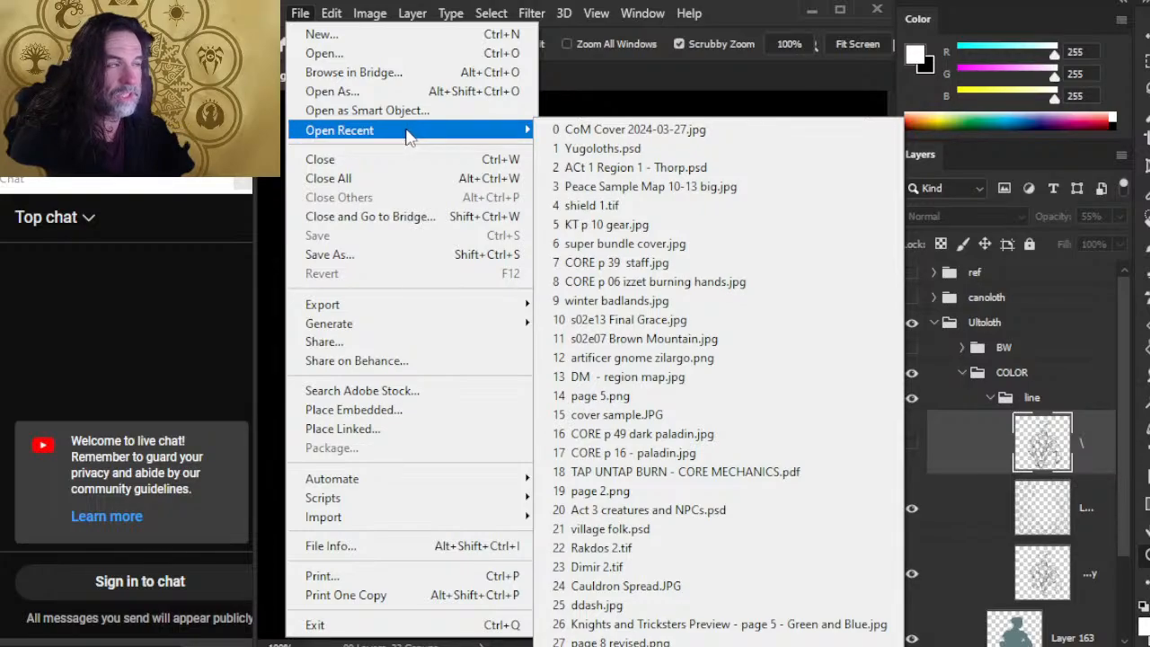
{"action": "left_click", "coordinate": [396, 54]}
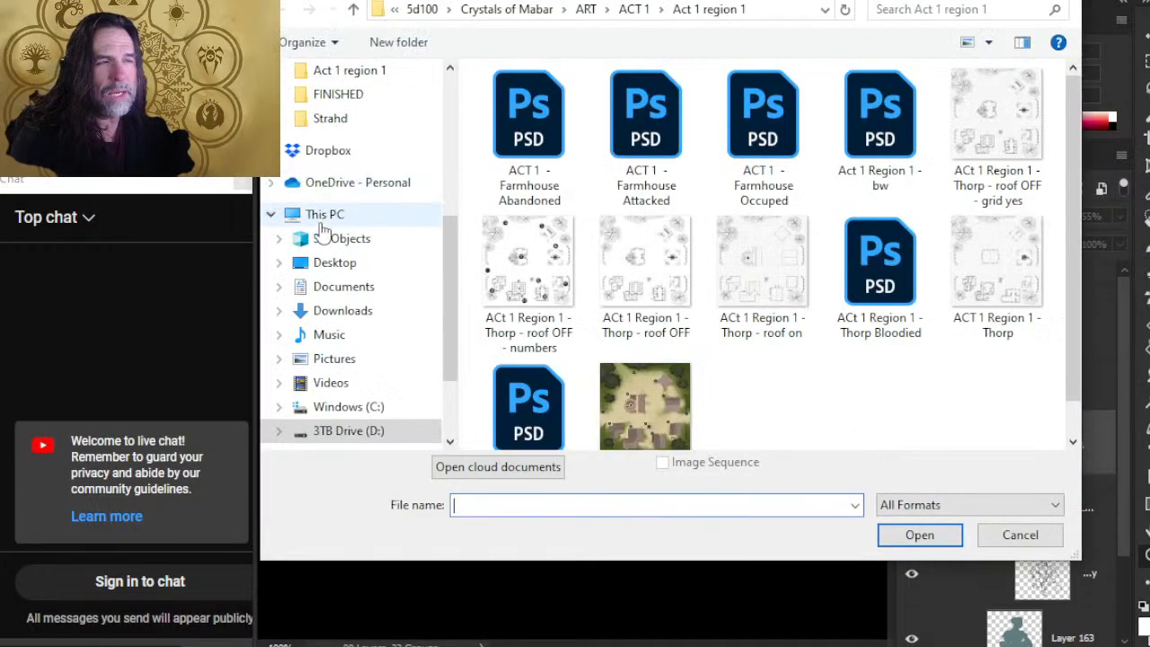
{"action": "left_click_drag", "start_coordinate": [453, 244], "coordinate": [447, 126]}
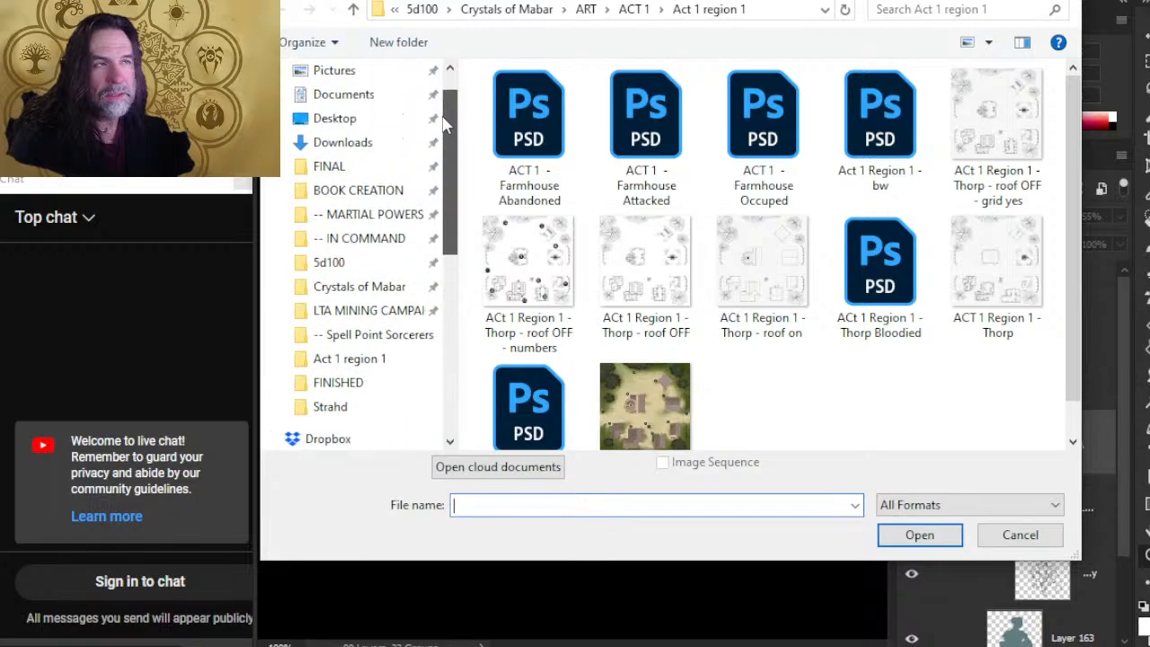
{"action": "left_click", "coordinate": [360, 286]}
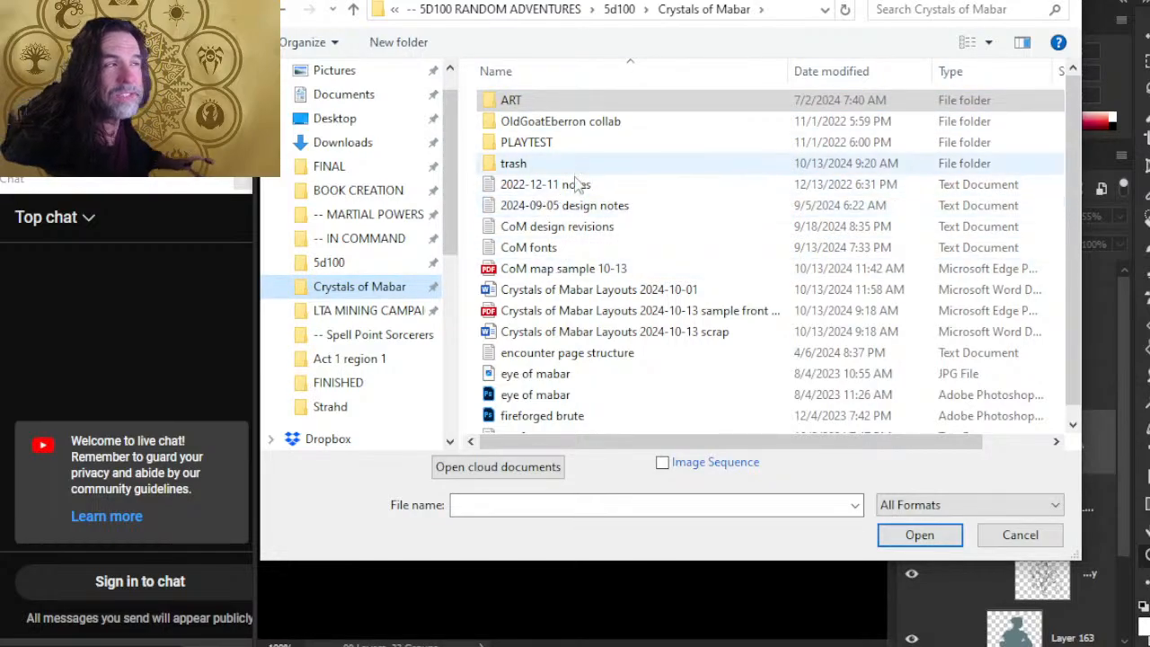
{"action": "double_click", "coordinate": [552, 106]}
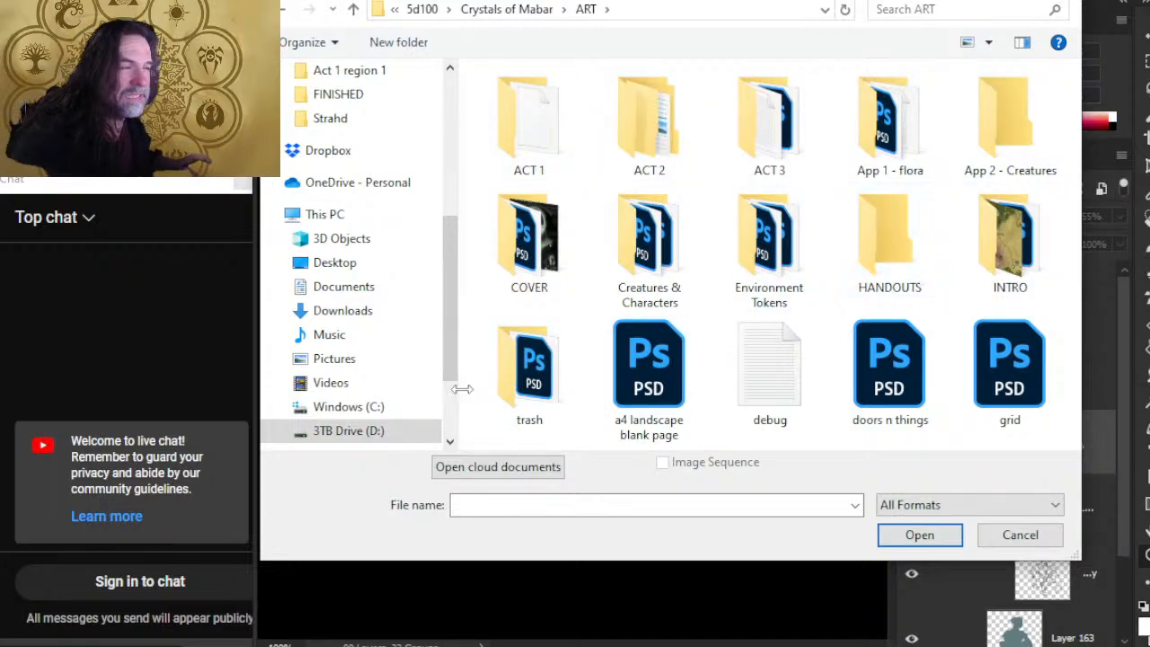
{"action": "double_click", "coordinate": [681, 266]}
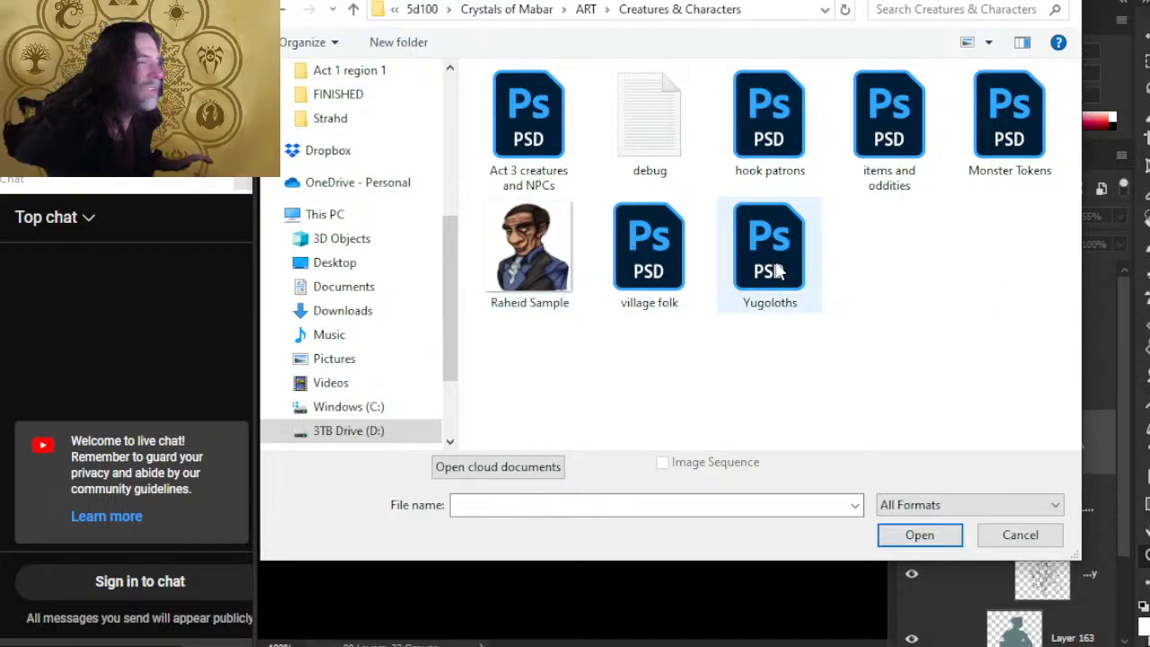
{"action": "double_click", "coordinate": [534, 128]}
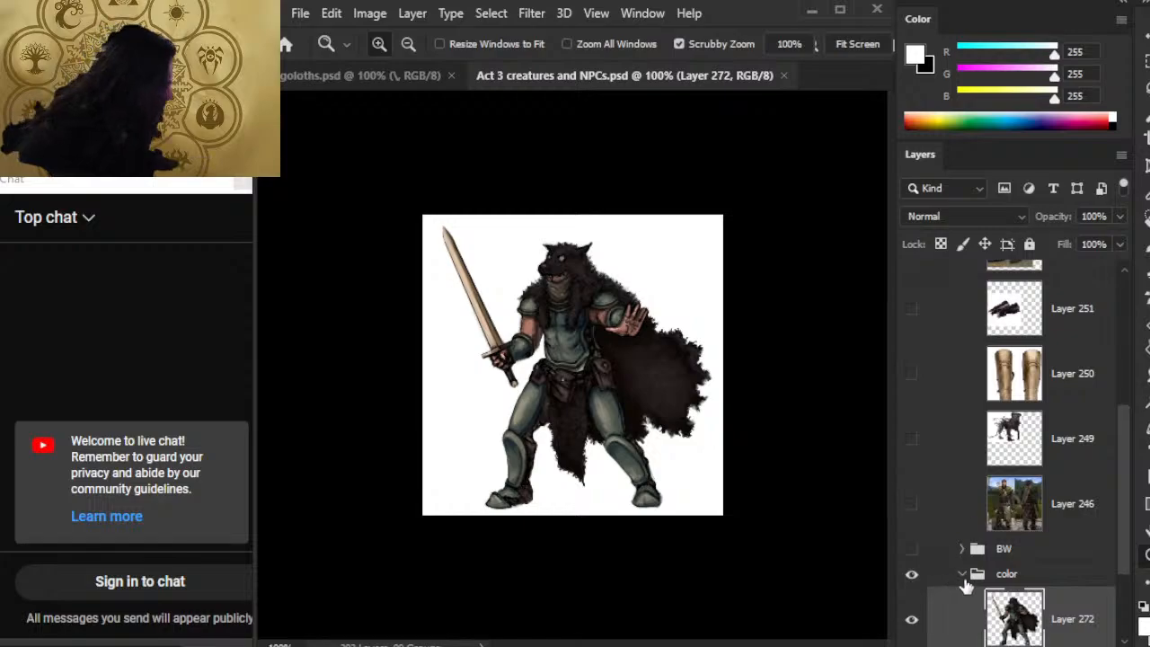
Collapse the color and ref subgroups along with The Houndsman group, and lock The Houndsman group
{"action": "left_click", "coordinate": [962, 575]}
{"action": "scroll", "coordinate": [944, 504], "scroll_direction": "up", "scroll_amount": 3}
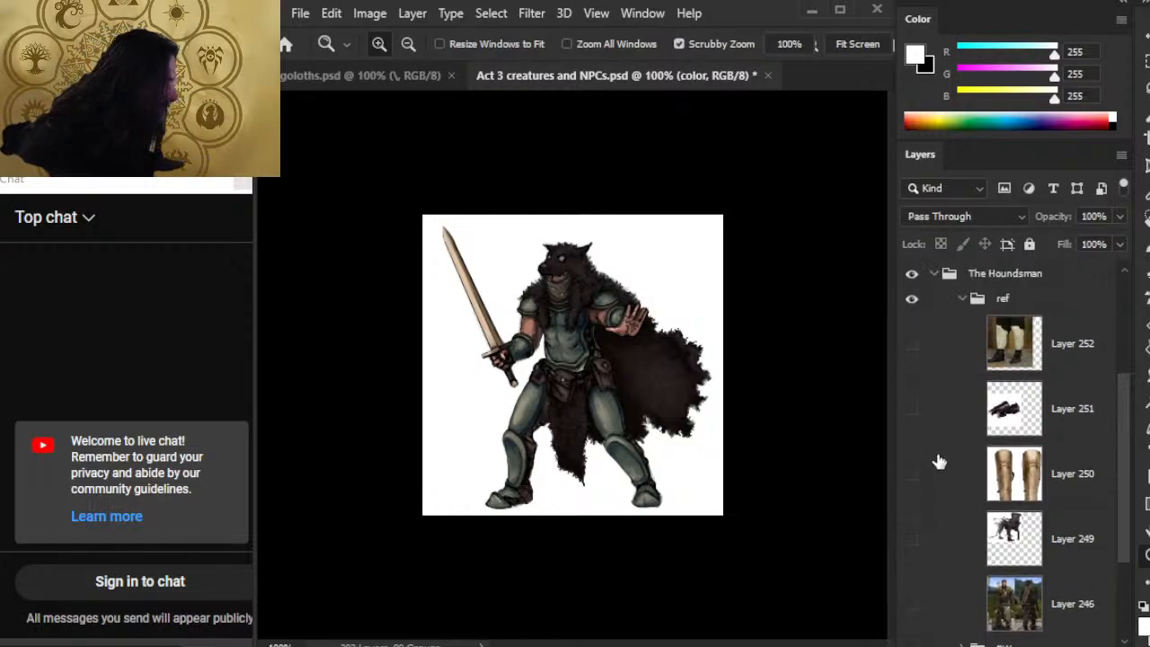
{"action": "scroll", "coordinate": [939, 450], "scroll_direction": "up", "scroll_amount": 1}
{"action": "left_click", "coordinate": [963, 324]}
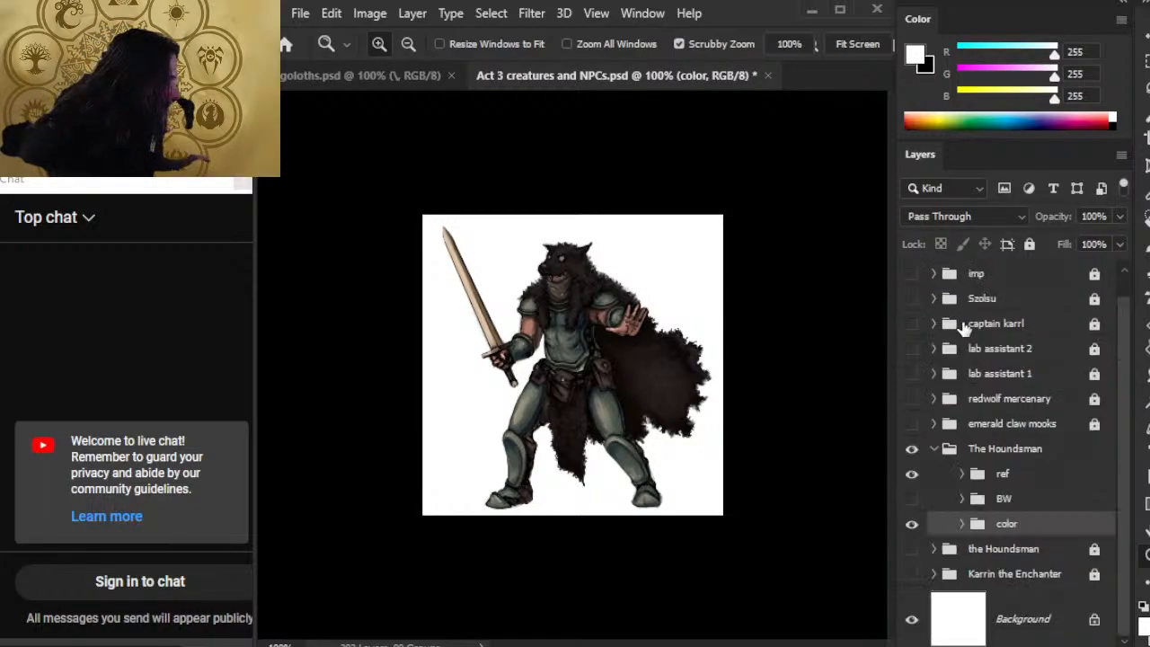
{"action": "left_click", "coordinate": [930, 451]}
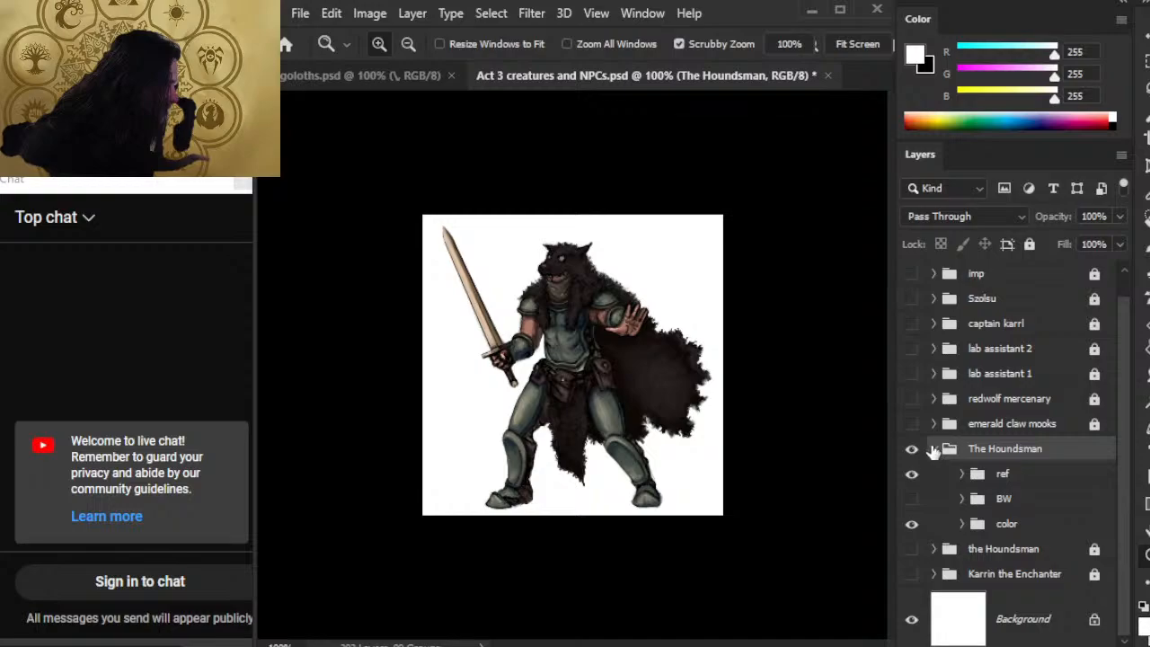
{"action": "left_click", "coordinate": [933, 450]}
{"action": "left_click", "coordinate": [1029, 245]}
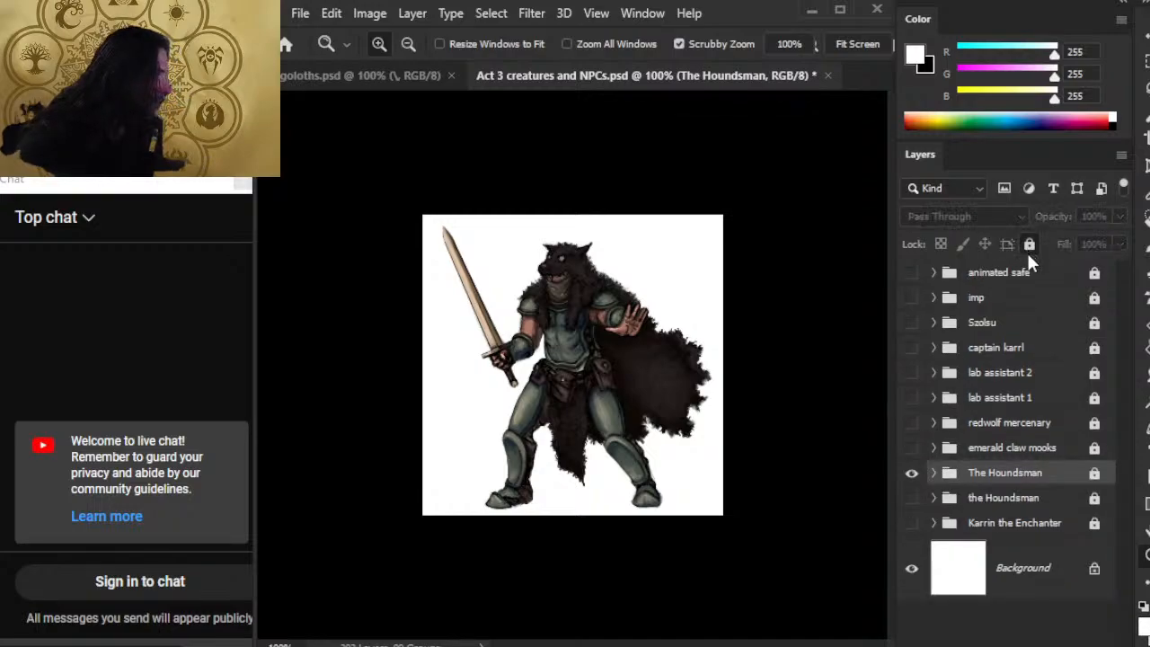
Hide The Houndsman group and briefly toggle the visibility of the similarly named group directly beneath it
{"action": "left_click", "coordinate": [913, 474]}
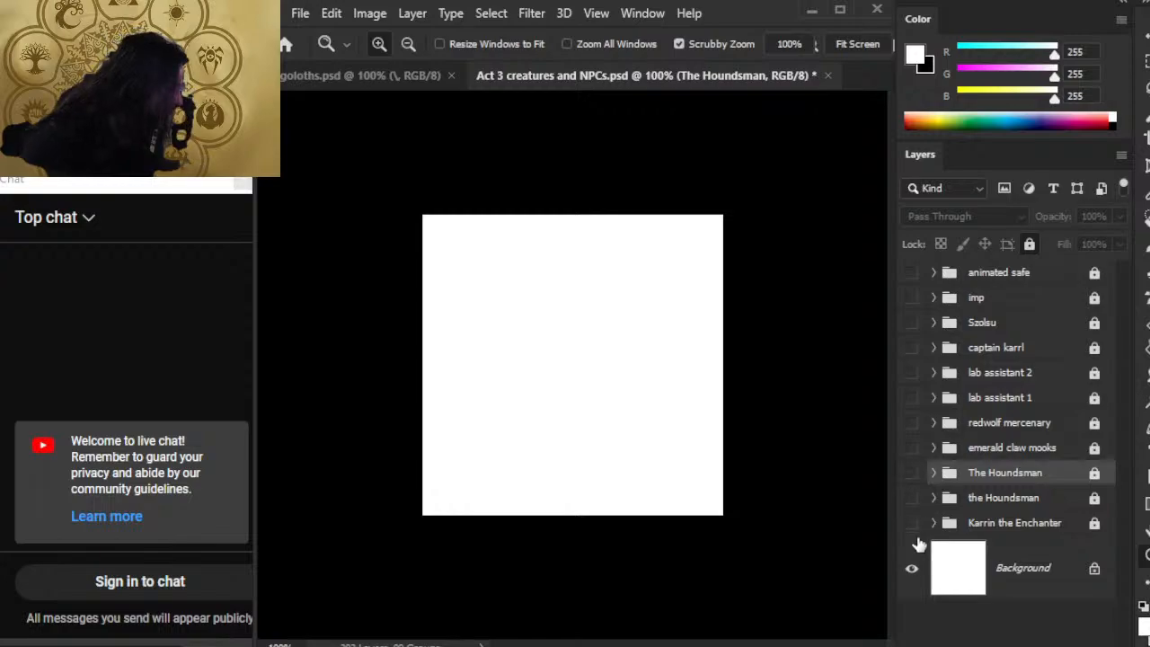
{"action": "left_click", "coordinate": [911, 499]}
{"action": "left_click", "coordinate": [911, 500]}
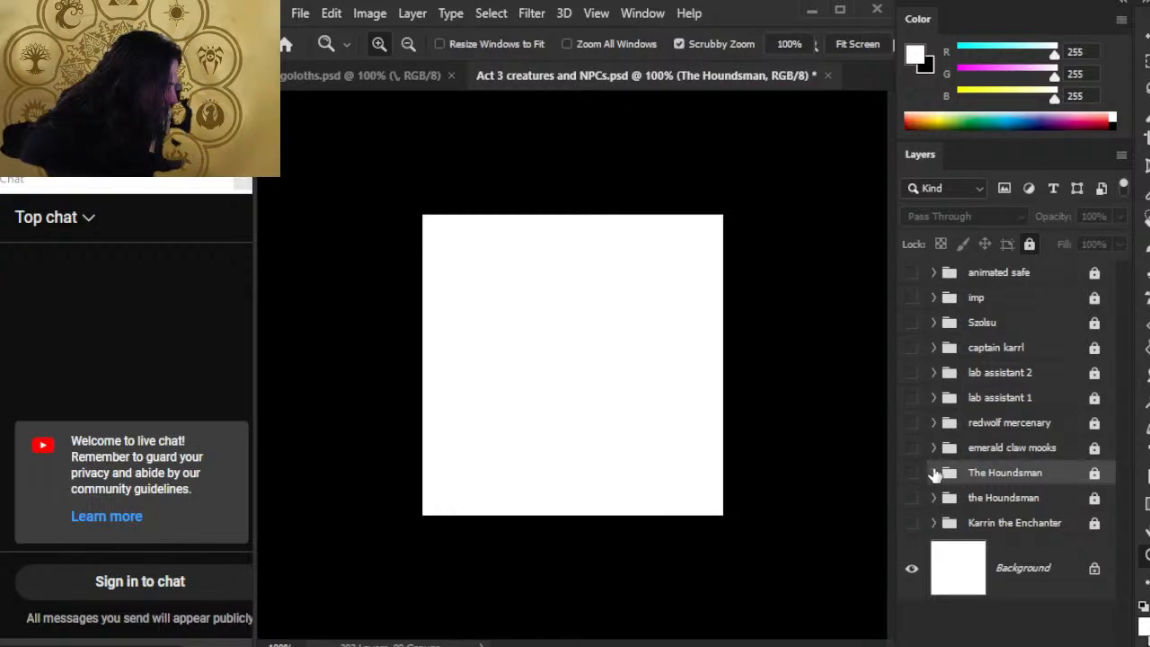
Expand the hidden The Houndsman group to show its ref, BW and color subgroups
{"action": "left_click", "coordinate": [935, 473]}
{"action": "scroll", "coordinate": [980, 503], "scroll_direction": "down", "scroll_amount": 1}
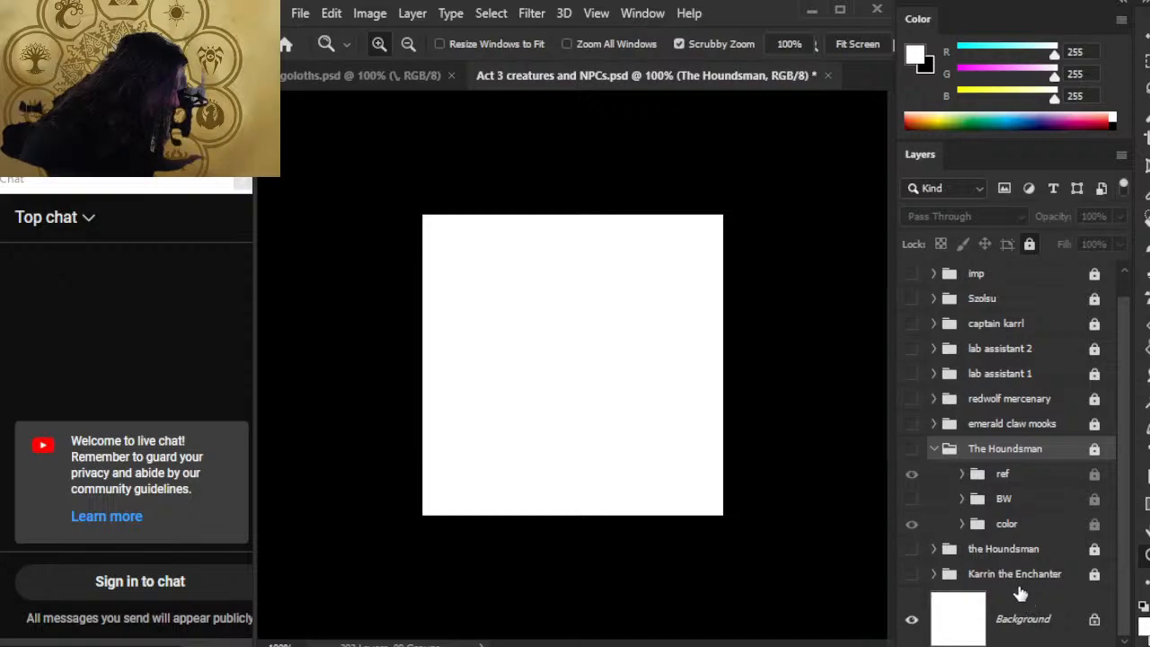
Move the separate the Houndsman group into The Houndsman group above it, and collapse The Houndsman group
{"action": "left_click", "coordinate": [996, 550]}
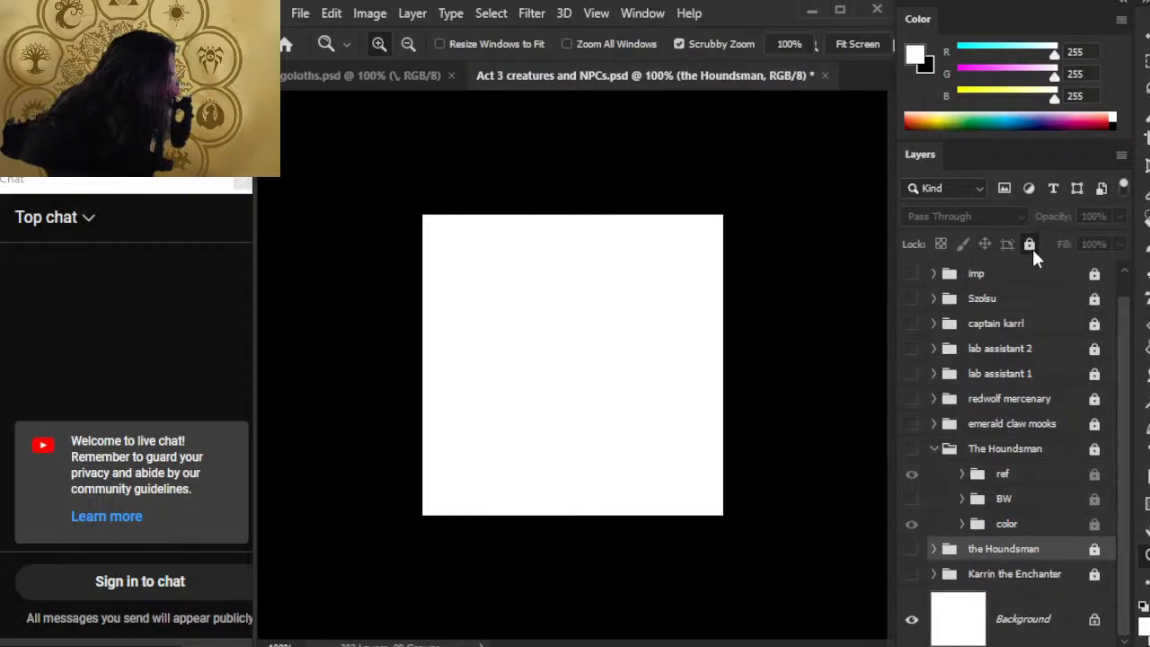
{"action": "left_click_drag", "start_coordinate": [1024, 557], "coordinate": [1019, 537]}
{"action": "left_click", "coordinate": [934, 450]}
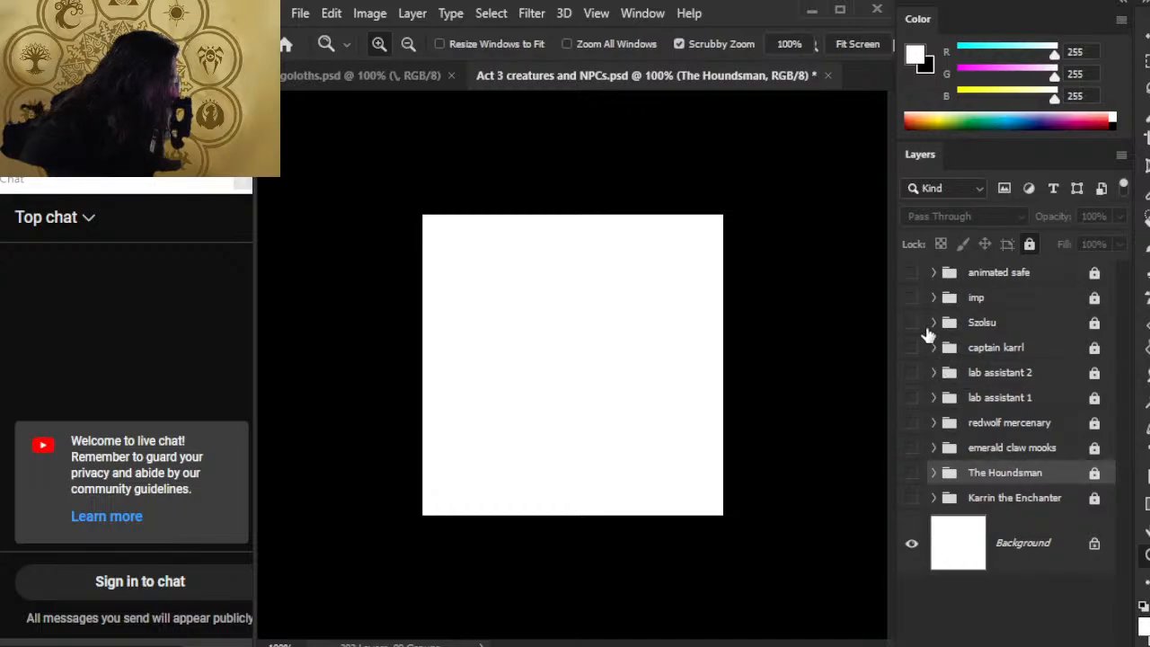
Move the Szolsu group directly above the Background layer and make it visible
{"action": "left_click_drag", "start_coordinate": [980, 328], "coordinate": [978, 523]}
{"action": "left_click", "coordinate": [908, 501]}
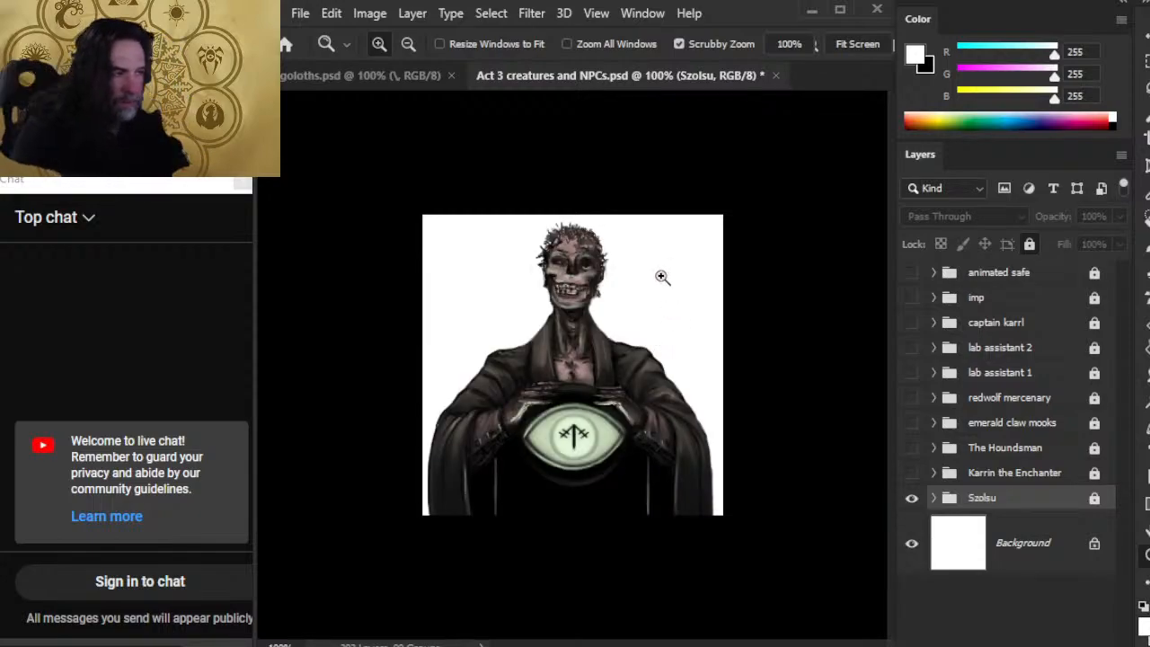
Duplicate the Szolsu group into Yugoloths.psd and close Act 3 creatures and NPCs.psd
{"action": "right_click", "coordinate": [1050, 498]}
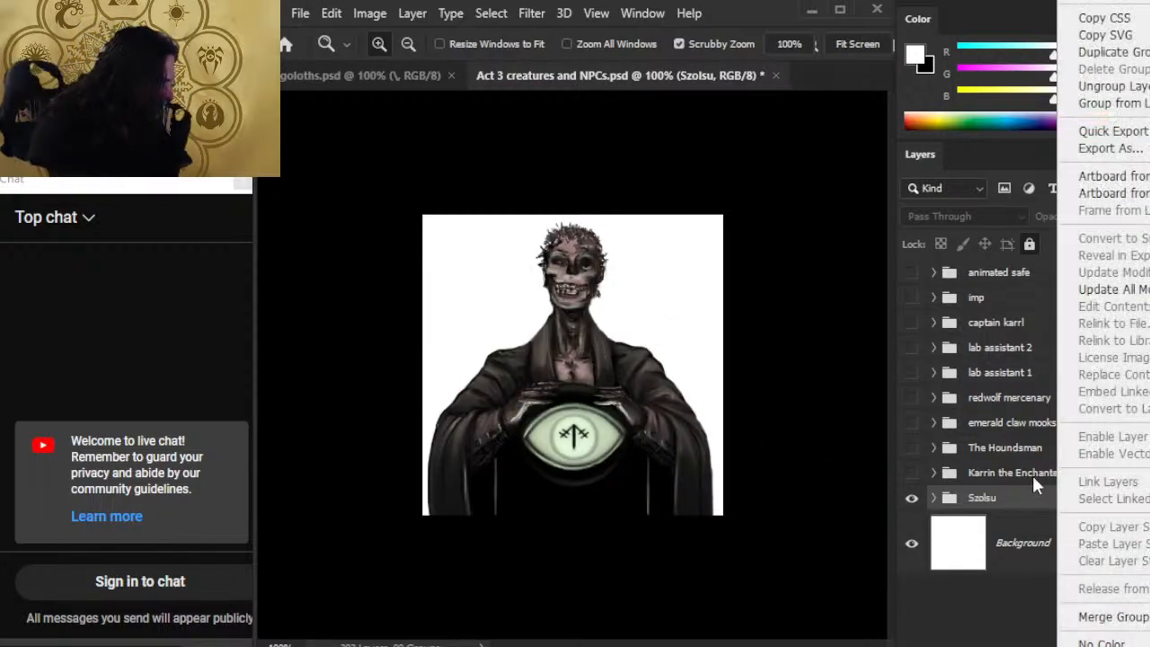
{"action": "left_click", "coordinate": [1103, 52]}
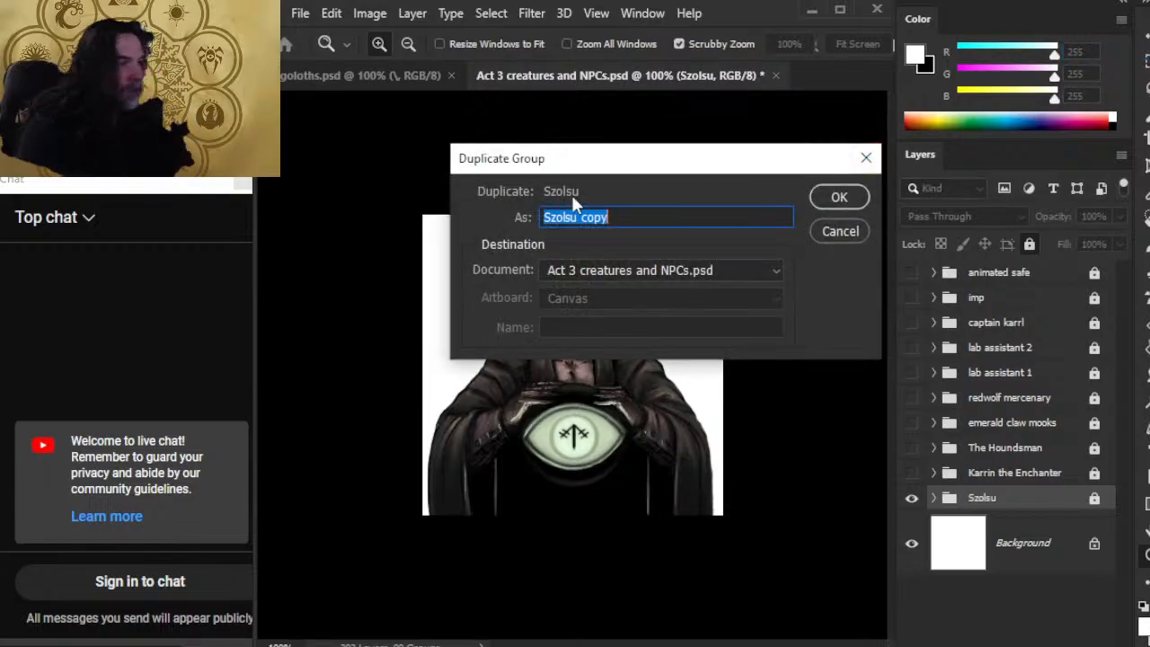
{"action": "left_click", "coordinate": [653, 268]}
{"action": "left_click", "coordinate": [656, 286]}
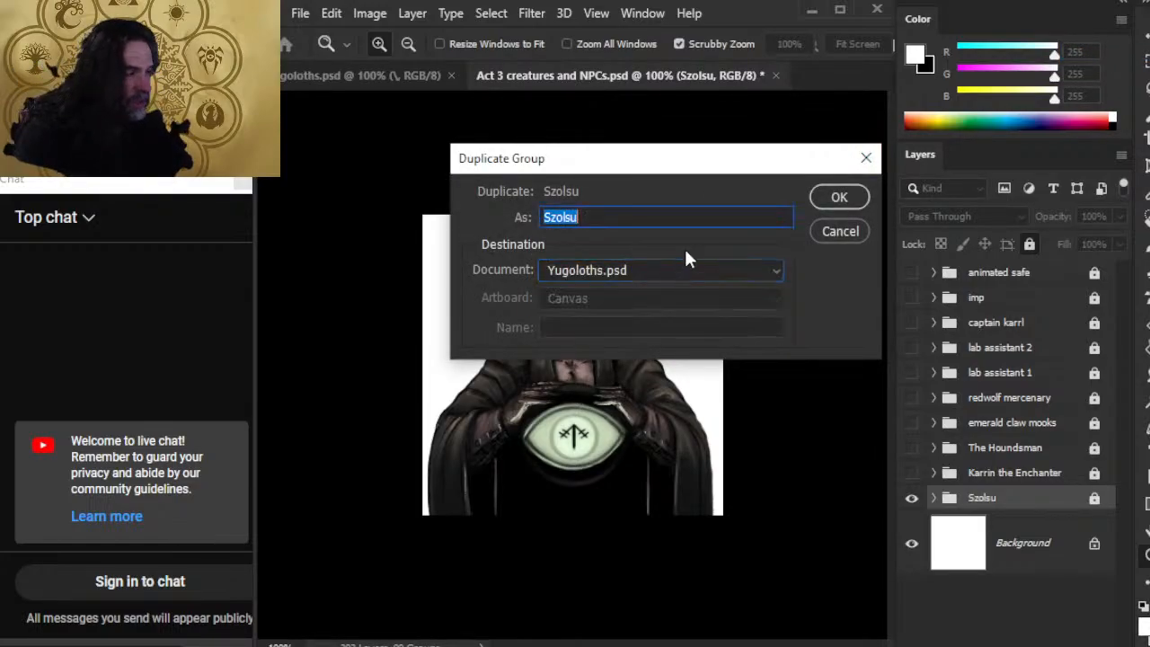
{"action": "left_click", "coordinate": [856, 198]}
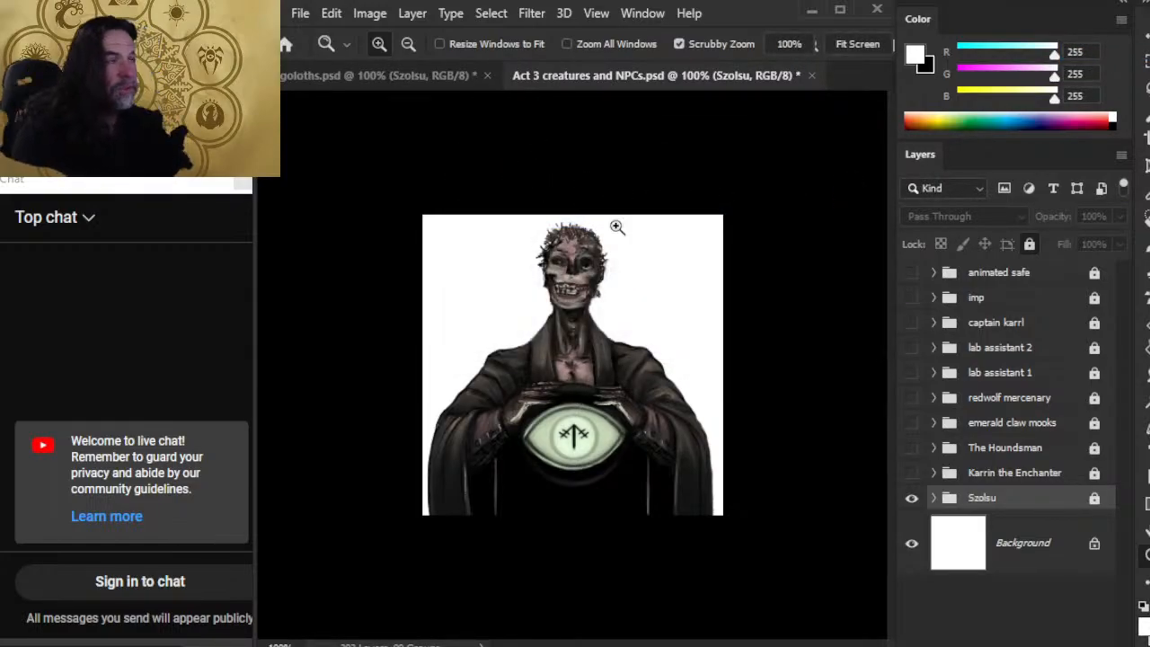
{"action": "left_click", "coordinate": [807, 75]}
{"action": "left_click", "coordinate": [570, 268]}
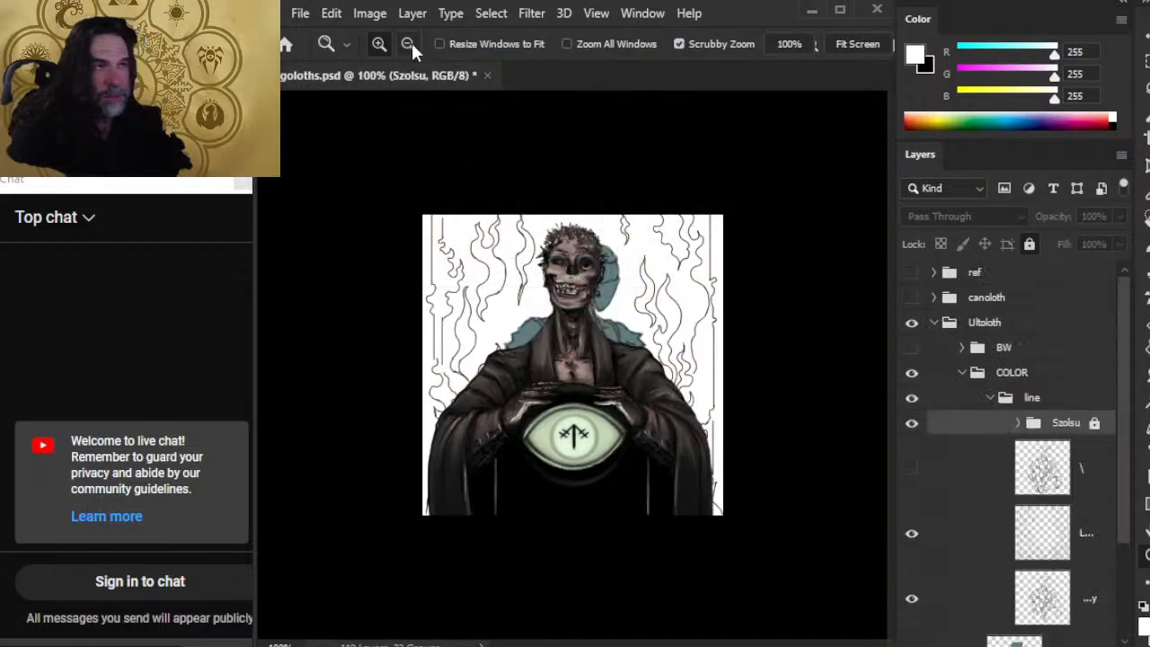
Collapse the Ultoloth group, move it into the ref group, and expand and show the ref group
{"action": "left_click", "coordinate": [935, 326]}
{"action": "left_click", "coordinate": [934, 322]}
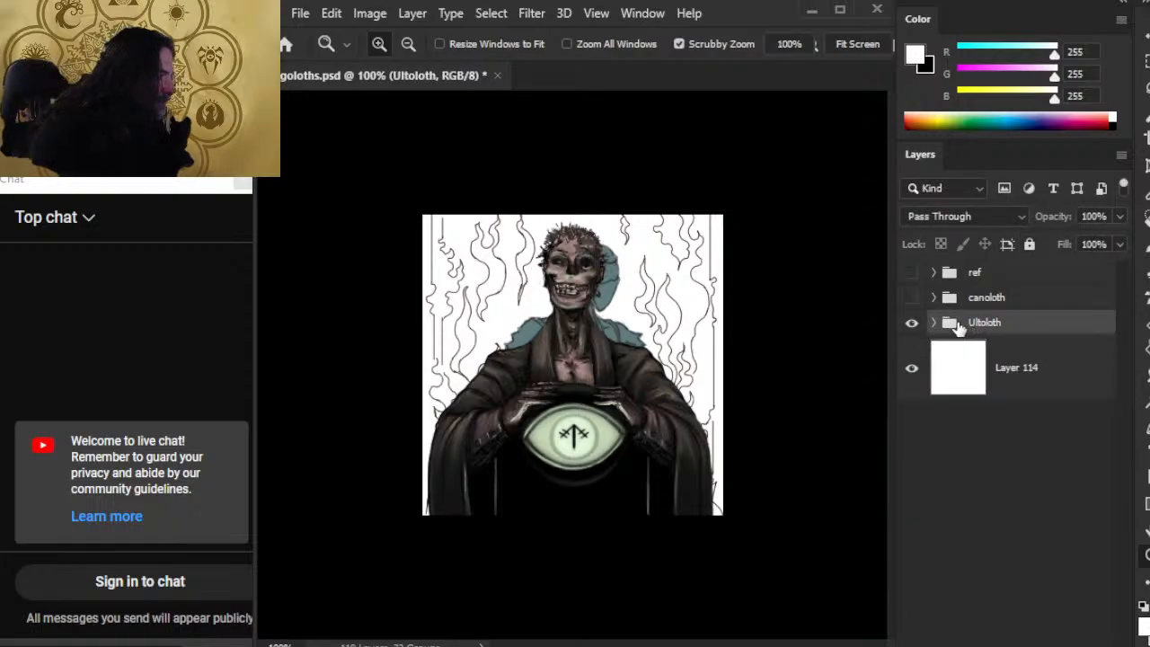
{"action": "left_click_drag", "start_coordinate": [979, 330], "coordinate": [979, 450]}
{"action": "left_click", "coordinate": [935, 297]}
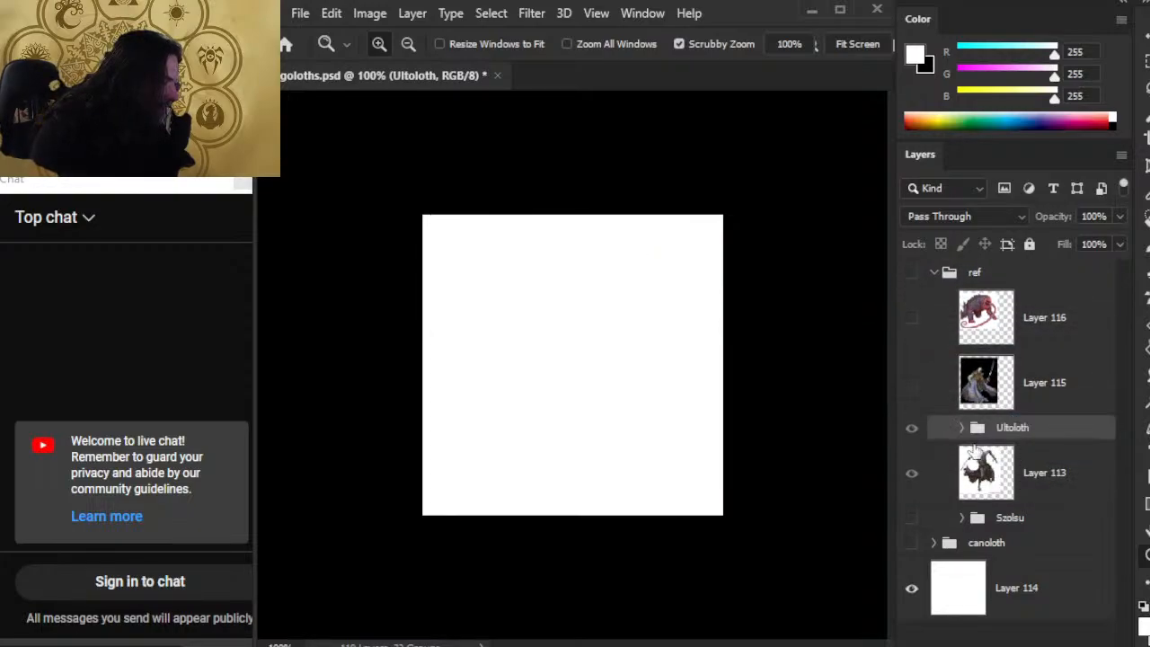
{"action": "left_click", "coordinate": [913, 272]}
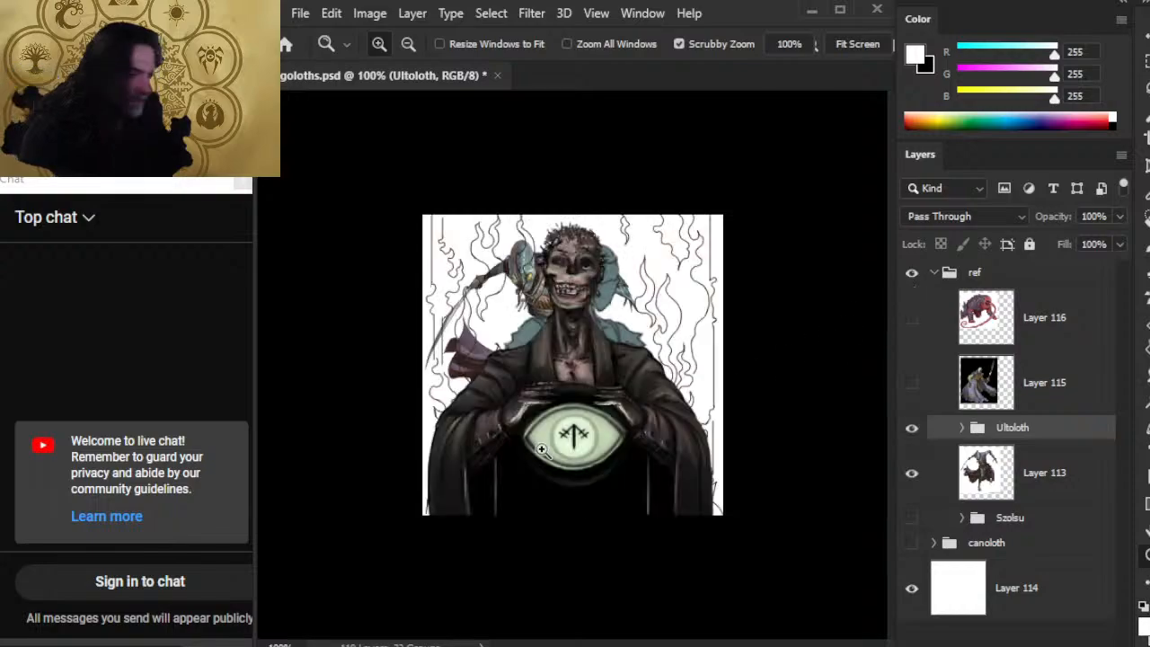
Sample dark brown-grey colours from the skeletal figure's robe with the Brush tool active, ending on RGB 92, 82, 72
{"action": "left_click", "coordinate": [564, 368]}
{"action": "key", "text": "b"}
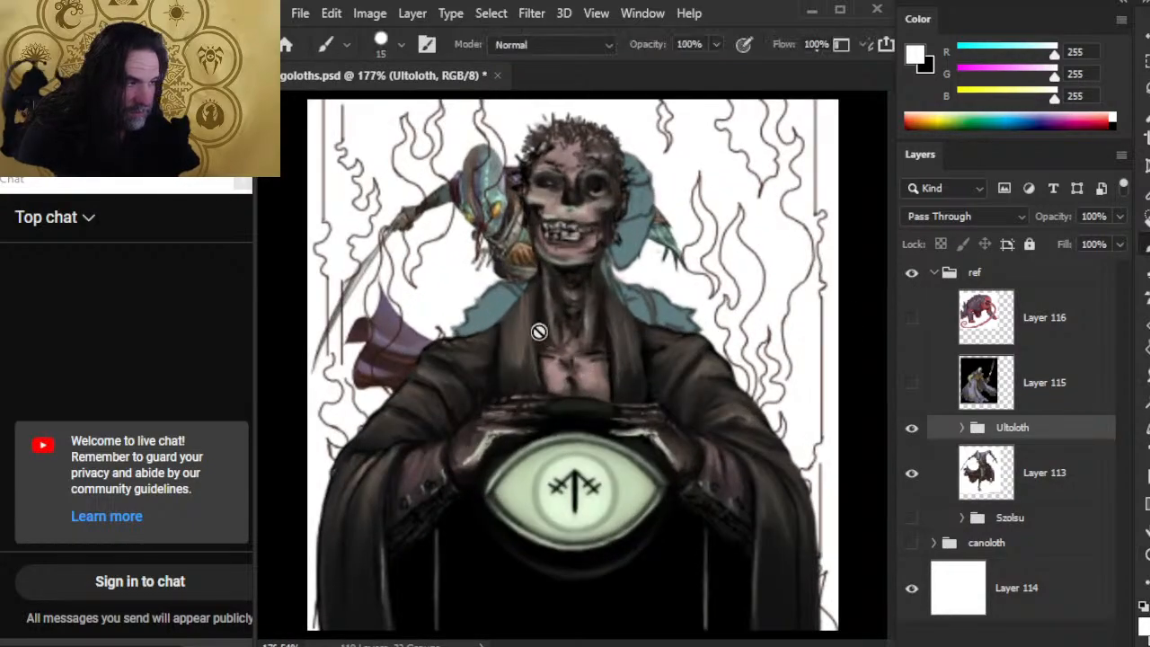
{"action": "left_click", "coordinate": [527, 344], "text": "alt"}
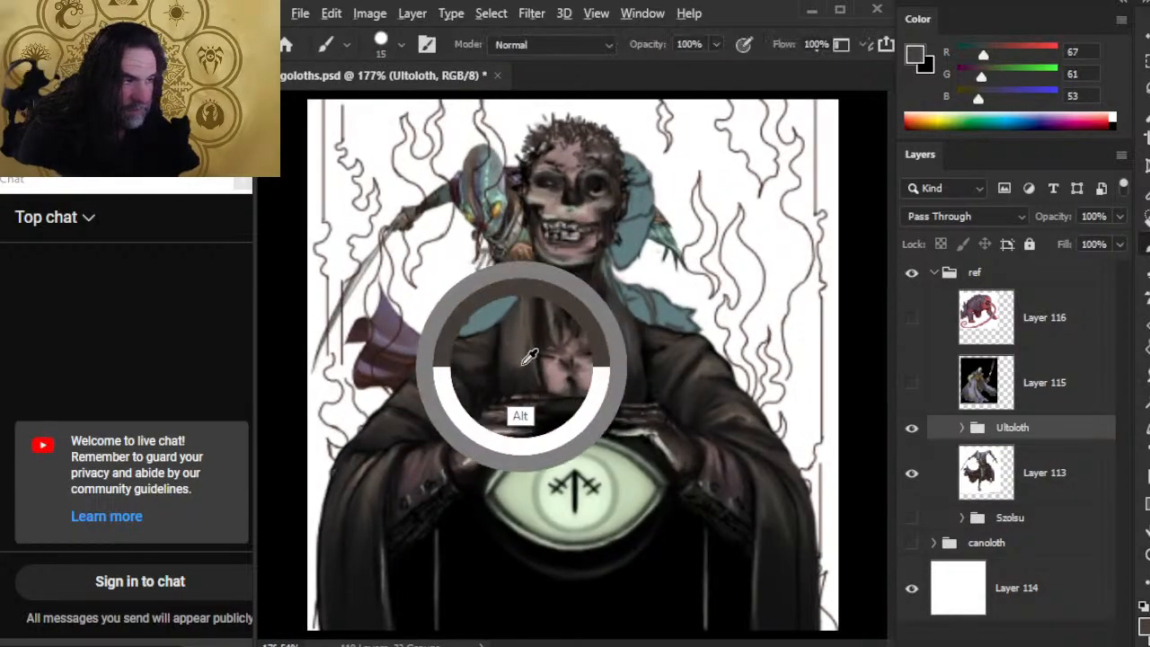
{"action": "left_click", "coordinate": [438, 476], "text": "alt"}
{"action": "left_click_drag", "start_coordinate": [438, 477], "coordinate": [662, 337]}
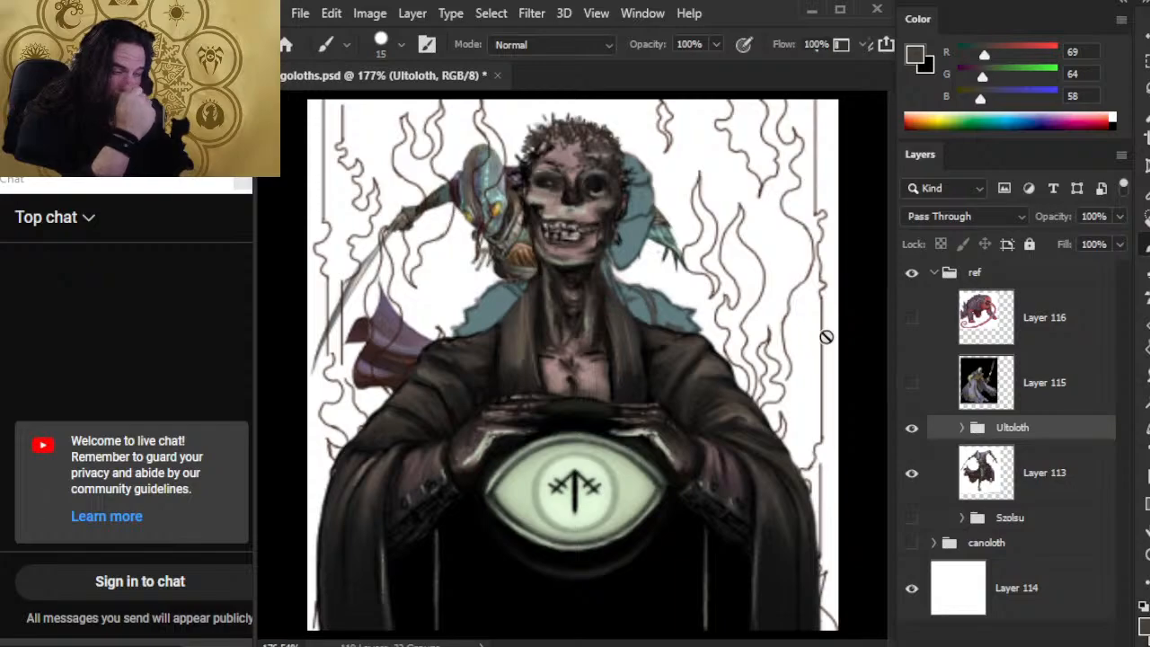
{"action": "left_click_drag", "start_coordinate": [401, 369], "coordinate": [512, 336]}
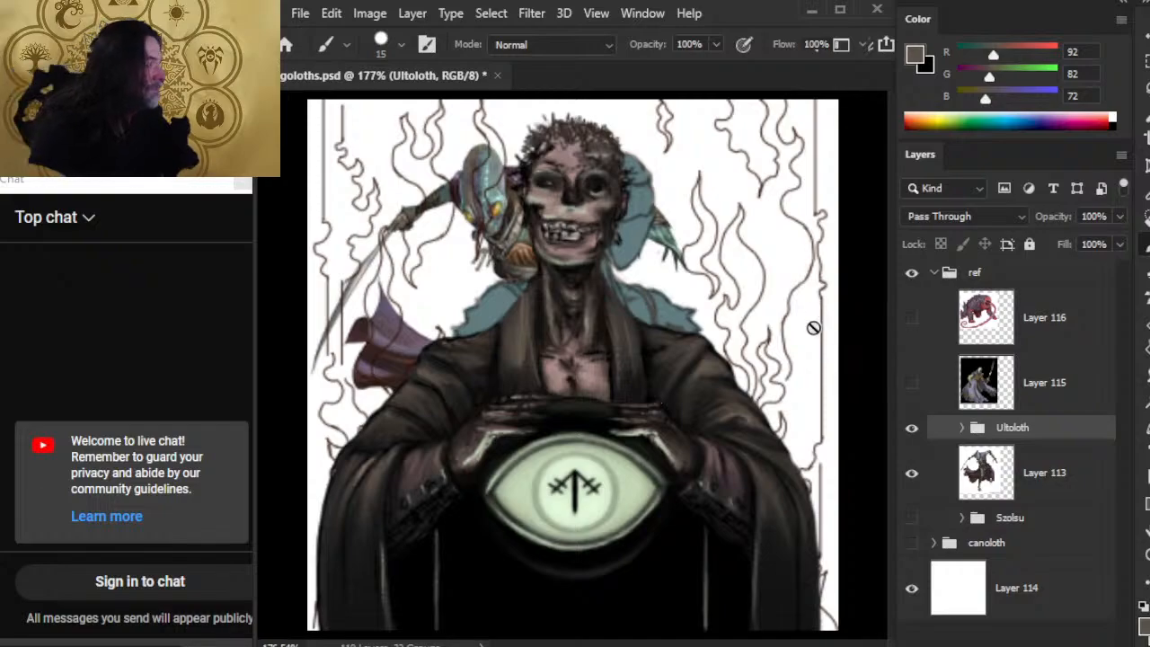
Reorder the ref group so Szolsu sits above Layer 113 and Ultoloth below it, toggling visibility to check Szolsu
{"action": "left_click", "coordinate": [913, 273]}
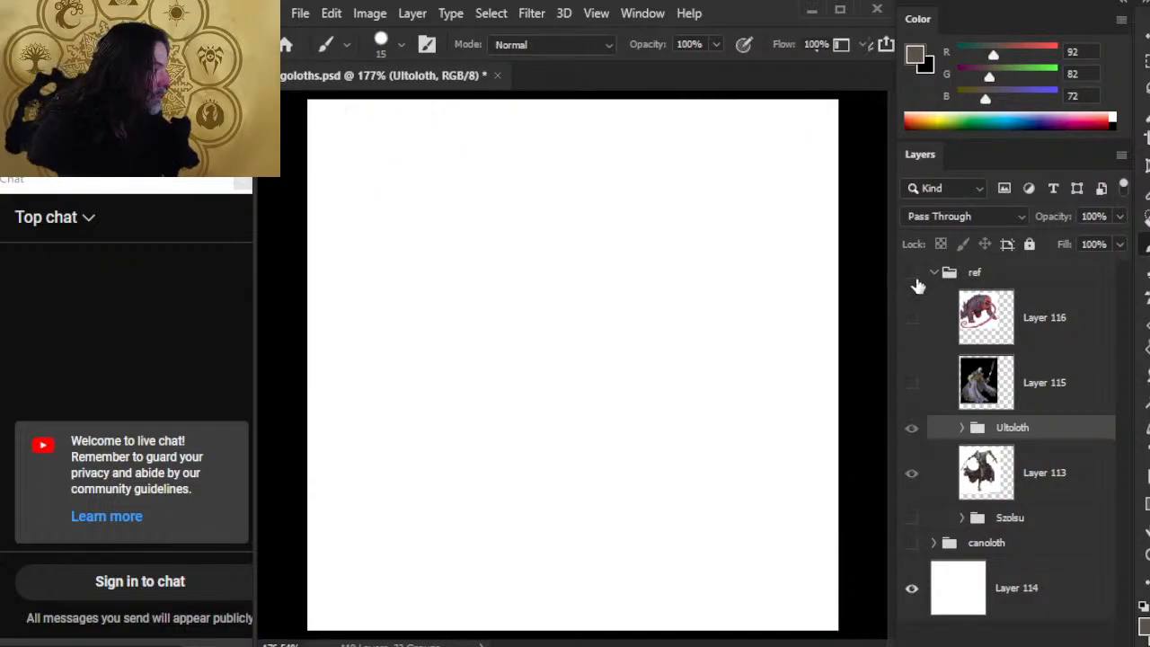
{"action": "left_click", "coordinate": [912, 520]}
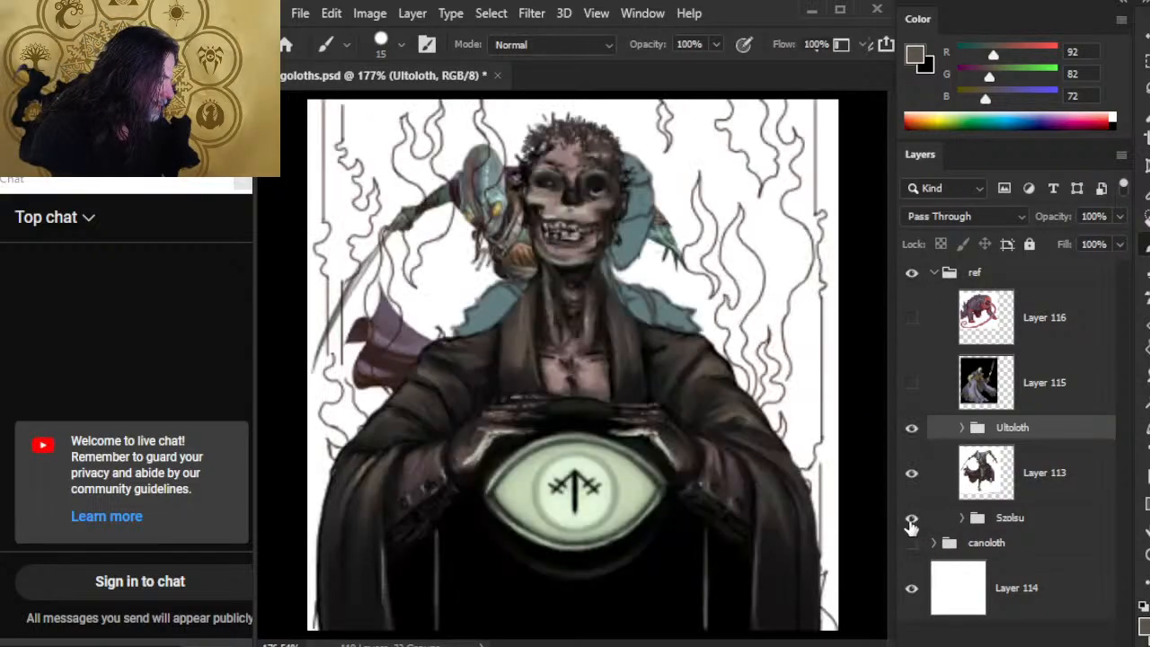
{"action": "left_click", "coordinate": [912, 521]}
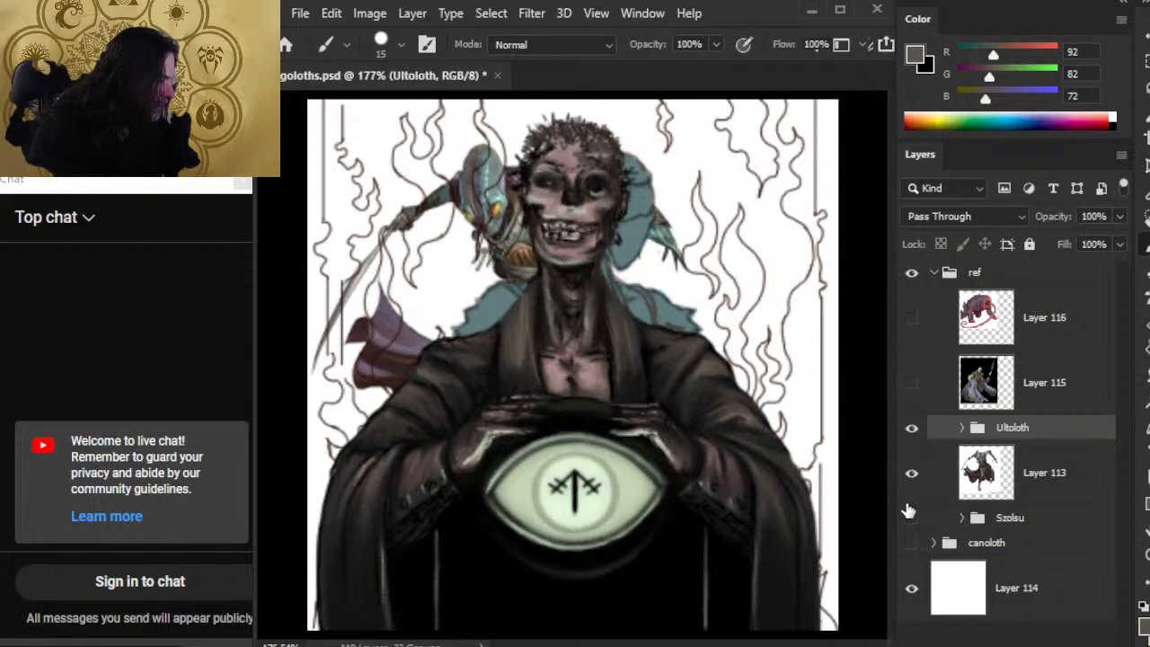
{"action": "left_click_drag", "start_coordinate": [1029, 435], "coordinate": [1014, 411]}
{"action": "left_click", "coordinate": [908, 437]}
{"action": "left_click", "coordinate": [911, 429]}
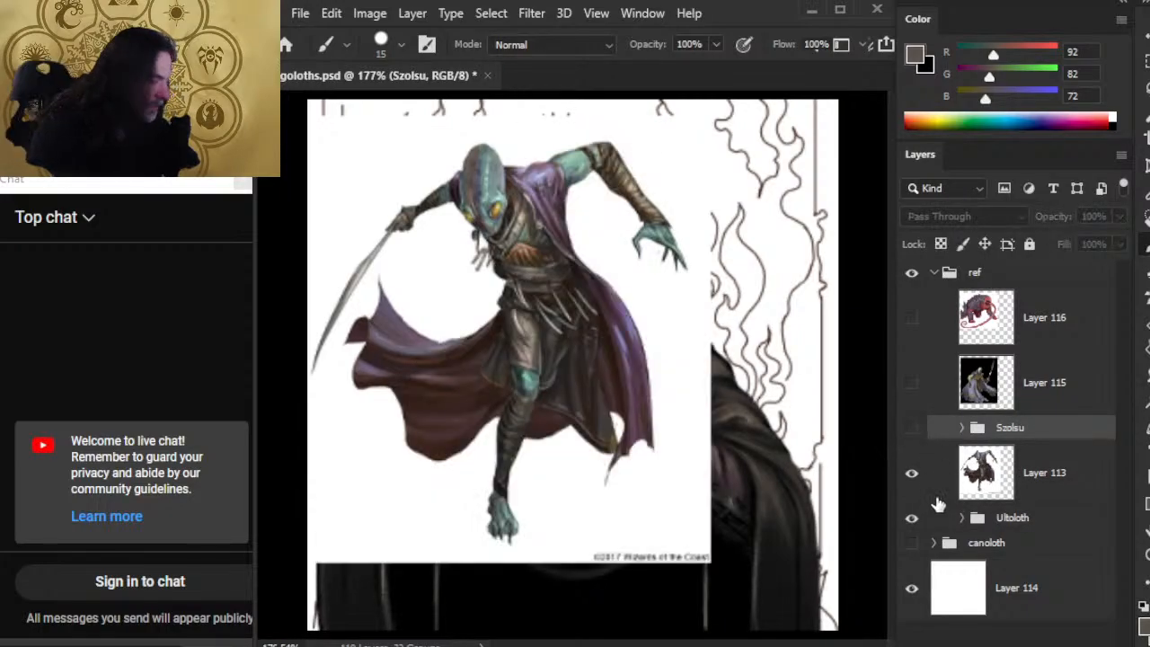
Collapse and hide the ref group, and briefly toggle the canoloth group's visibility
{"action": "left_click", "coordinate": [929, 278]}
{"action": "left_click", "coordinate": [935, 273]}
{"action": "left_click", "coordinate": [911, 273]}
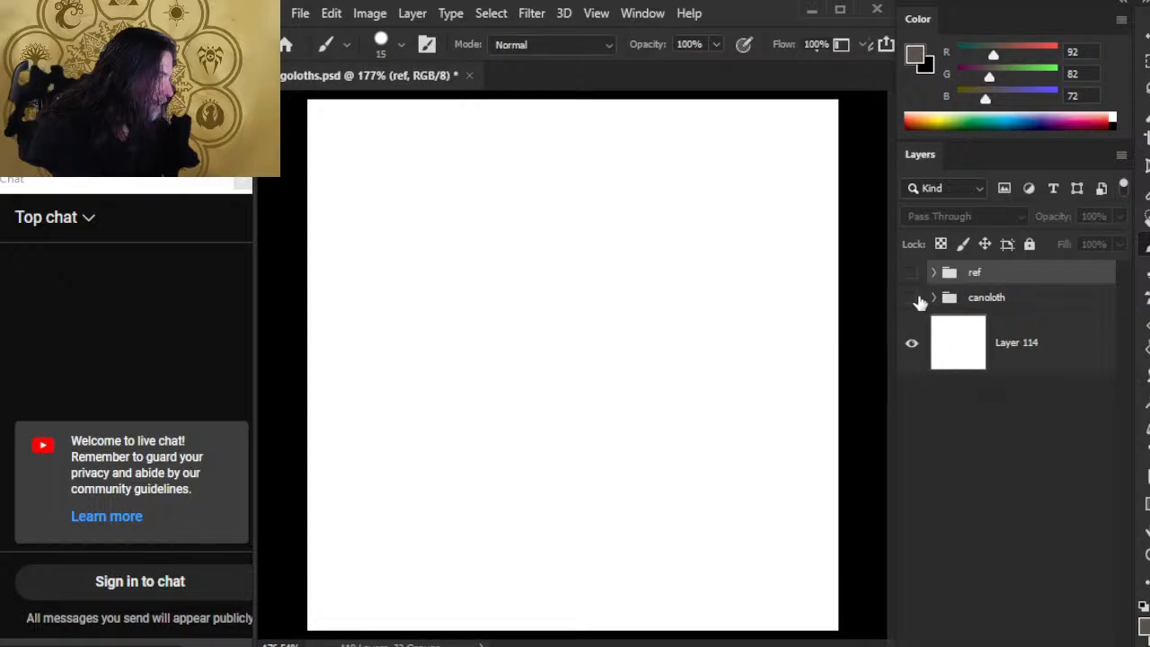
{"action": "left_click", "coordinate": [913, 298]}
{"action": "left_click", "coordinate": [913, 299]}
Expand the ref group and its Szolsu subgroup, and move the Ultoloth group out of ref to directly above Layer 114
{"action": "left_click", "coordinate": [933, 273]}
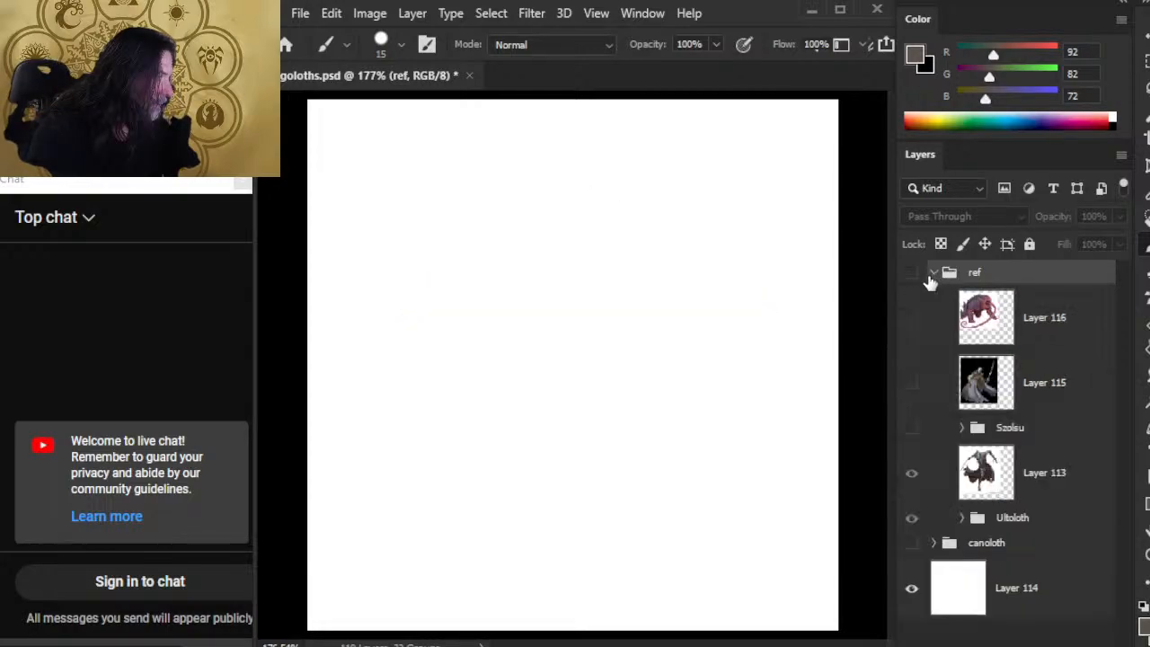
{"action": "left_click", "coordinate": [962, 428]}
{"action": "left_click_drag", "start_coordinate": [1128, 425], "coordinate": [1125, 609]}
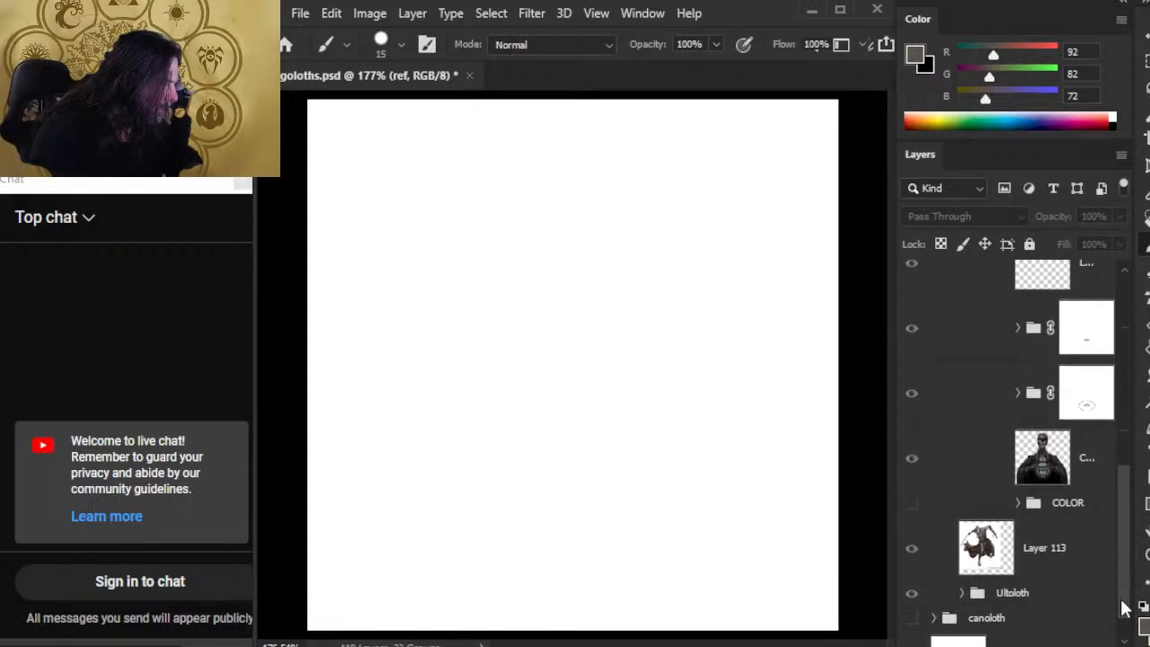
{"action": "scroll", "coordinate": [1101, 554], "scroll_direction": "up", "scroll_amount": 10}
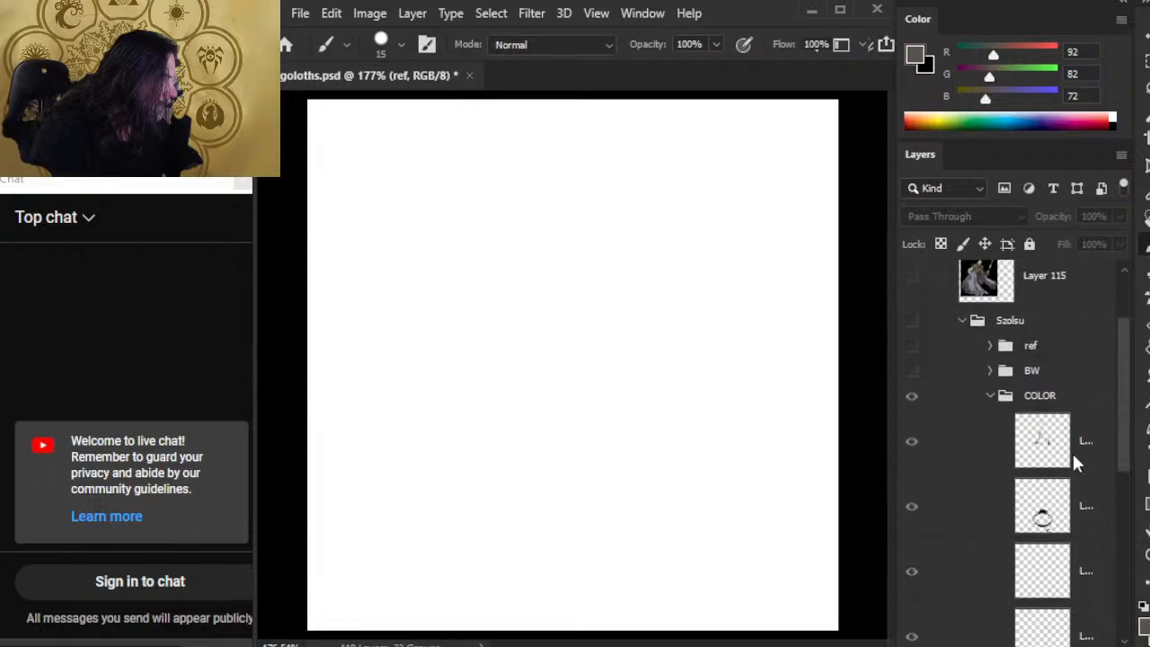
{"action": "scroll", "coordinate": [1065, 436], "scroll_direction": "up", "scroll_amount": 3}
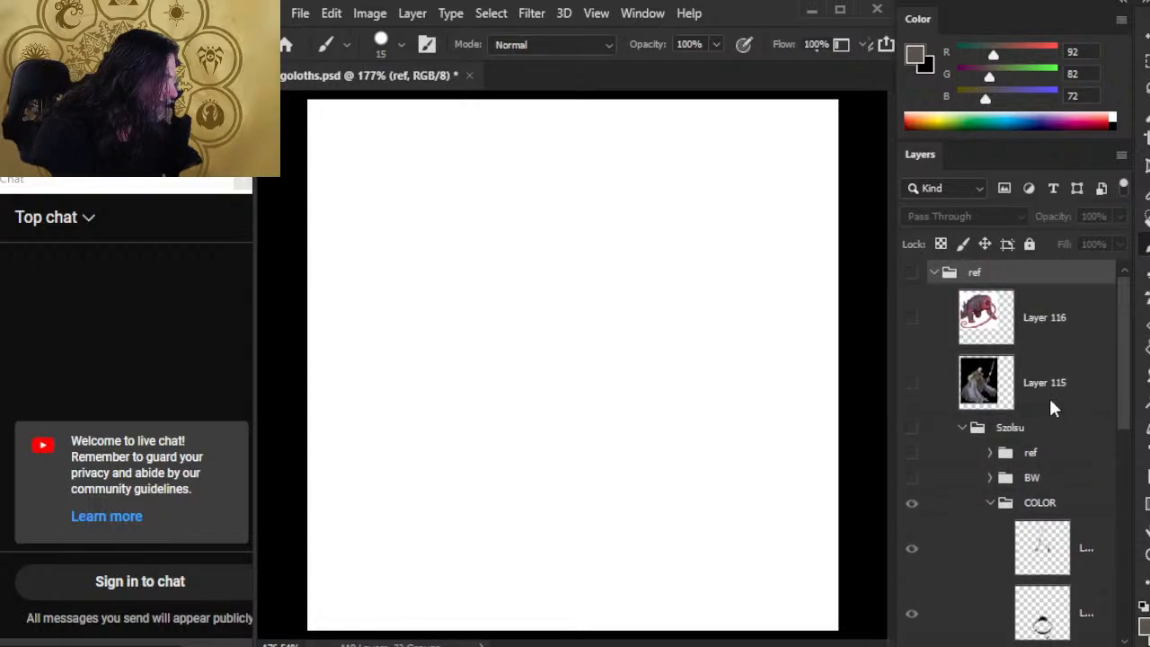
{"action": "scroll", "coordinate": [1073, 417], "scroll_direction": "down", "scroll_amount": 8}
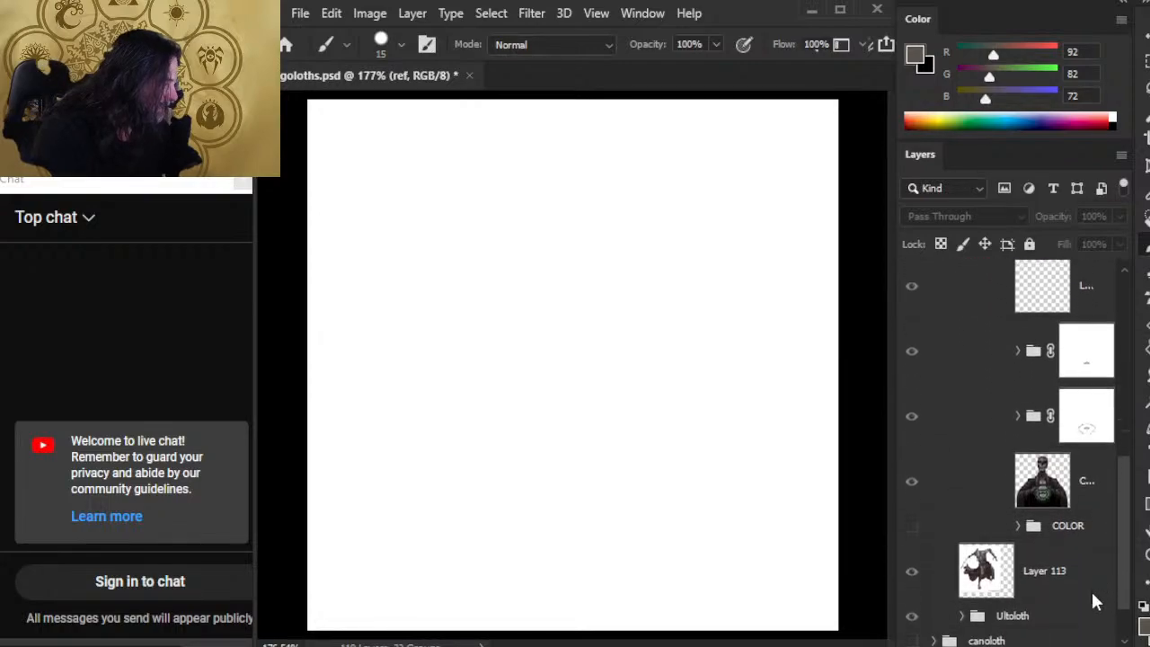
{"action": "scroll", "coordinate": [1091, 592], "scroll_direction": "down", "scroll_amount": 1}
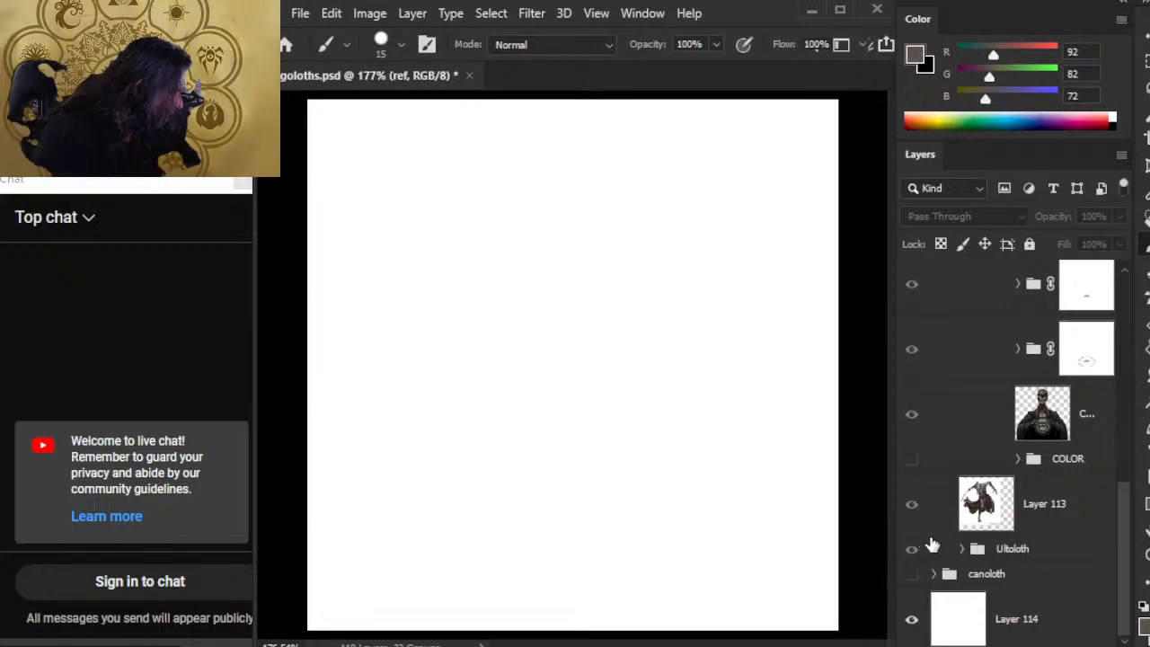
{"action": "left_click_drag", "start_coordinate": [1046, 549], "coordinate": [1055, 585]}
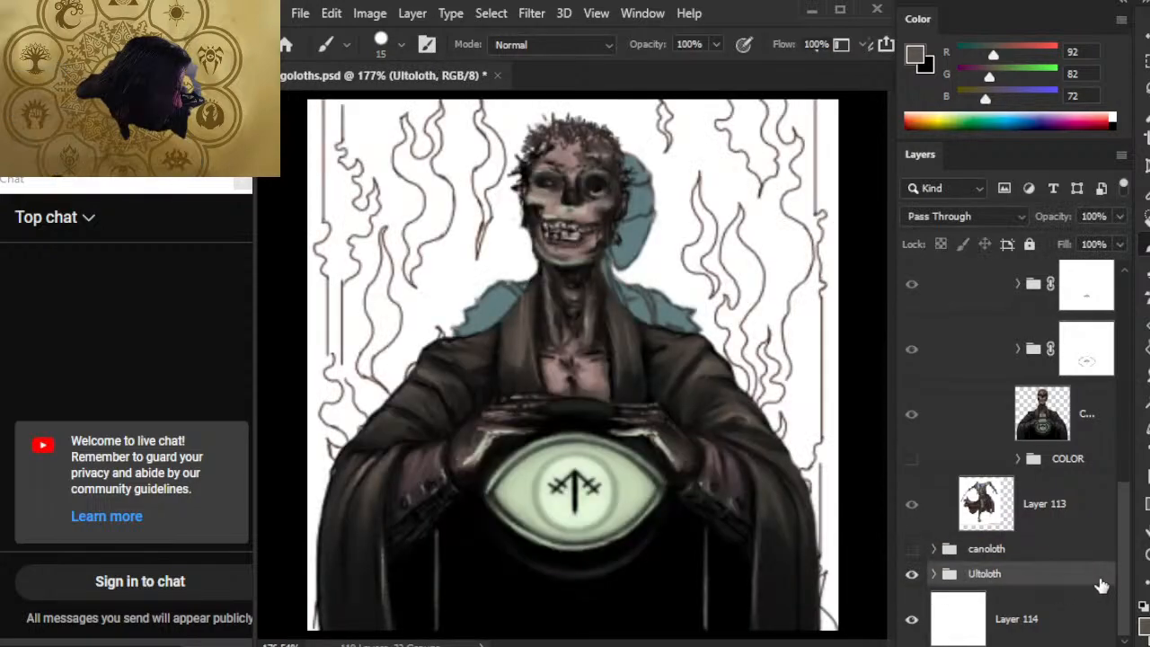
Collapse the COLOR subgroup inside Szolsu and the Szolsu group itself
{"action": "scroll", "coordinate": [971, 381], "scroll_direction": "up", "scroll_amount": 8}
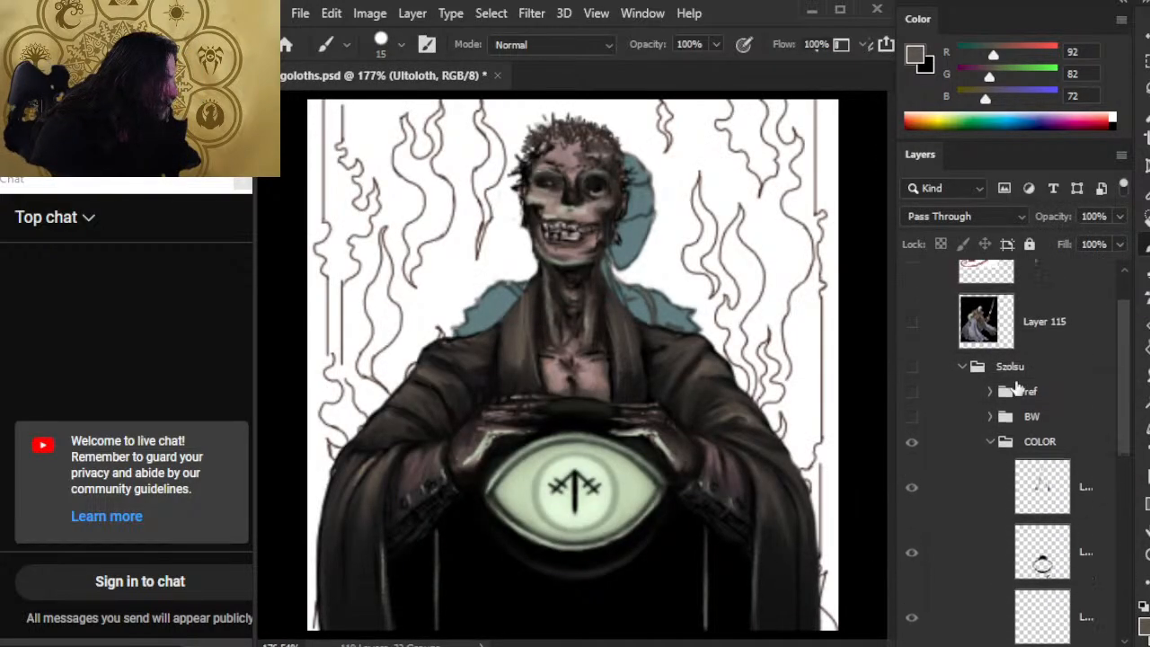
{"action": "left_click", "coordinate": [990, 441]}
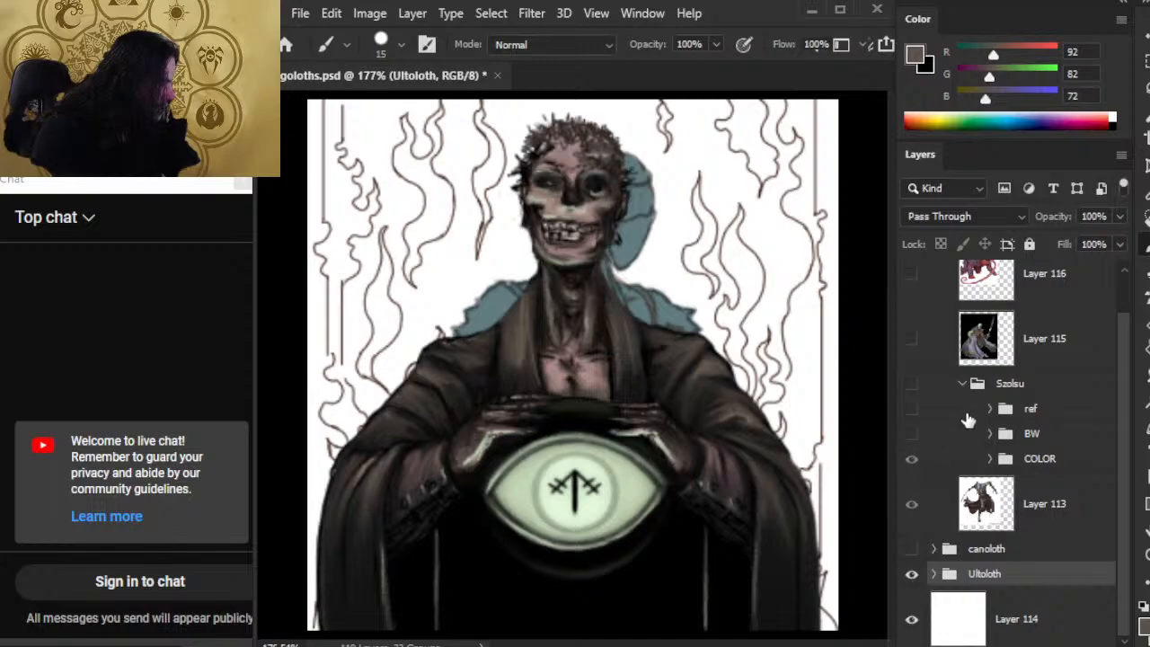
{"action": "left_click", "coordinate": [977, 384]}
{"action": "left_click", "coordinate": [963, 383]}
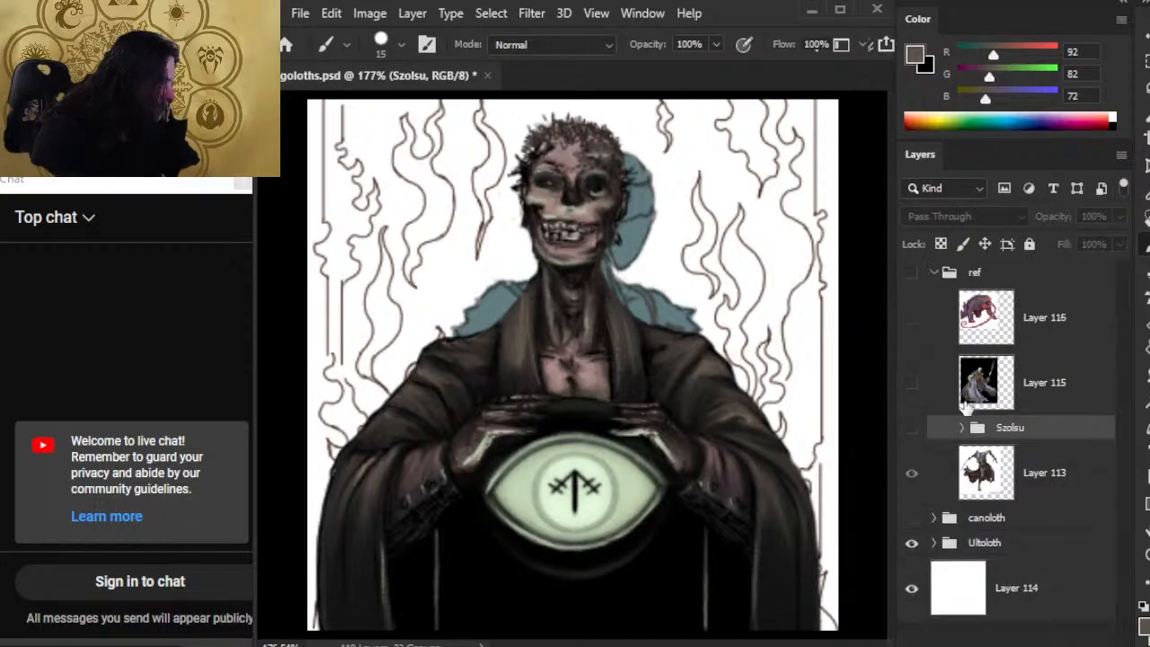
Show the ref group, hide Layer 113, and compare the Szolsu and Ultoloth groups by toggling them, leaving Szolsu hidden and Ultoloth visible
{"action": "left_click", "coordinate": [913, 429]}
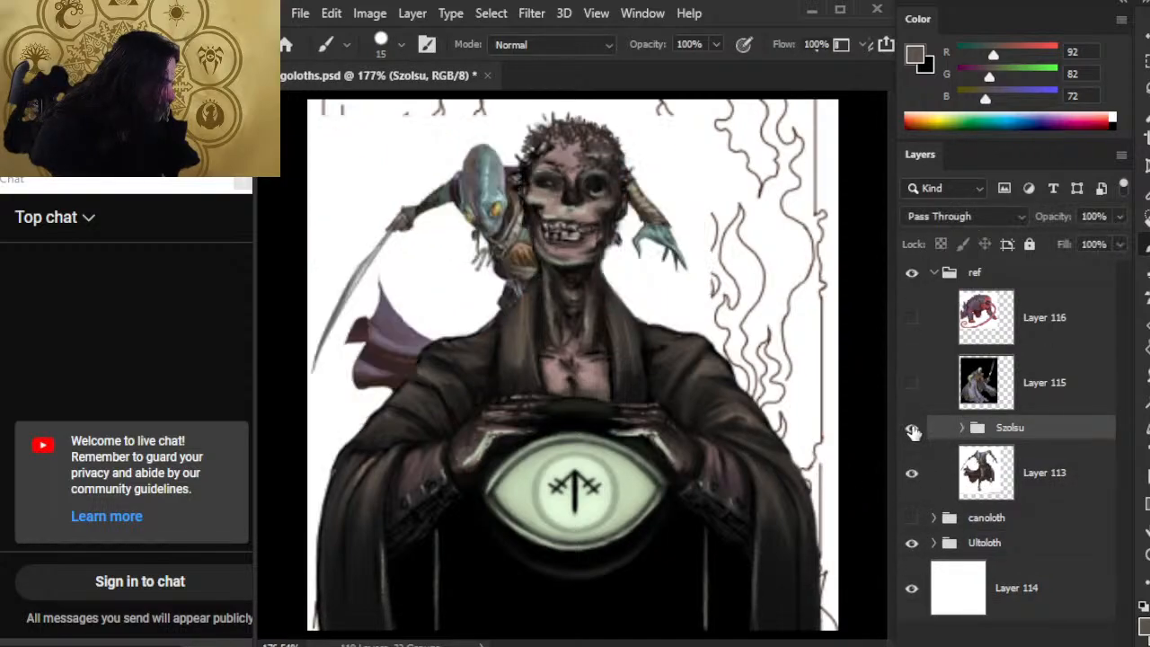
{"action": "left_click", "coordinate": [912, 476]}
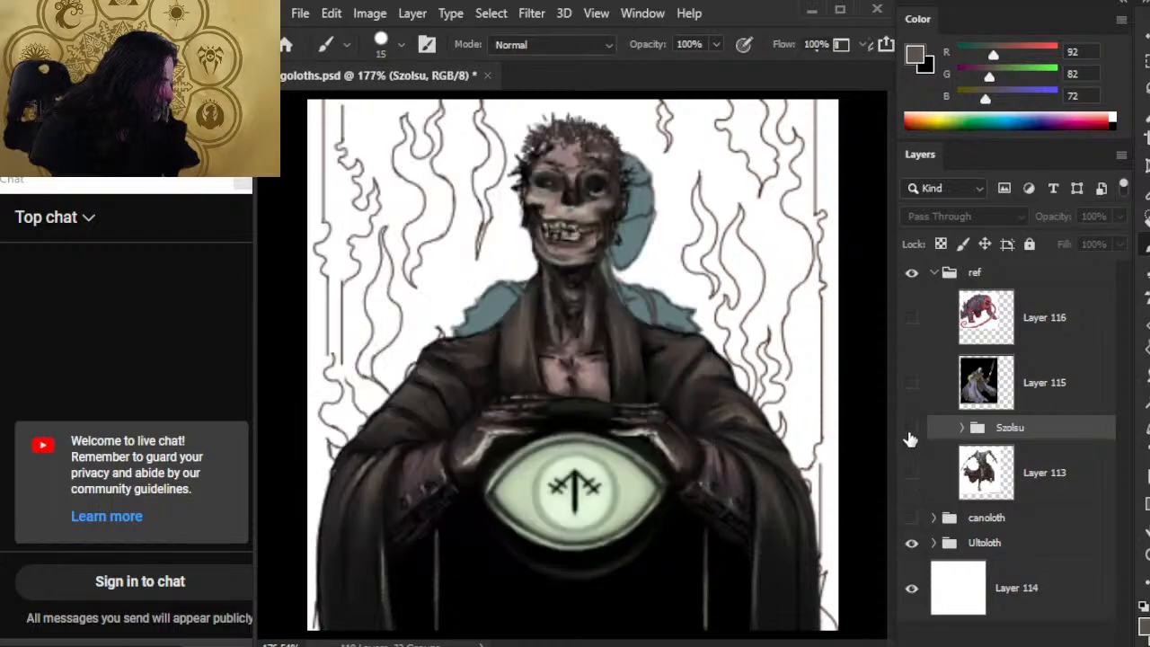
{"action": "left_click", "coordinate": [912, 544]}
{"action": "left_click", "coordinate": [913, 430]}
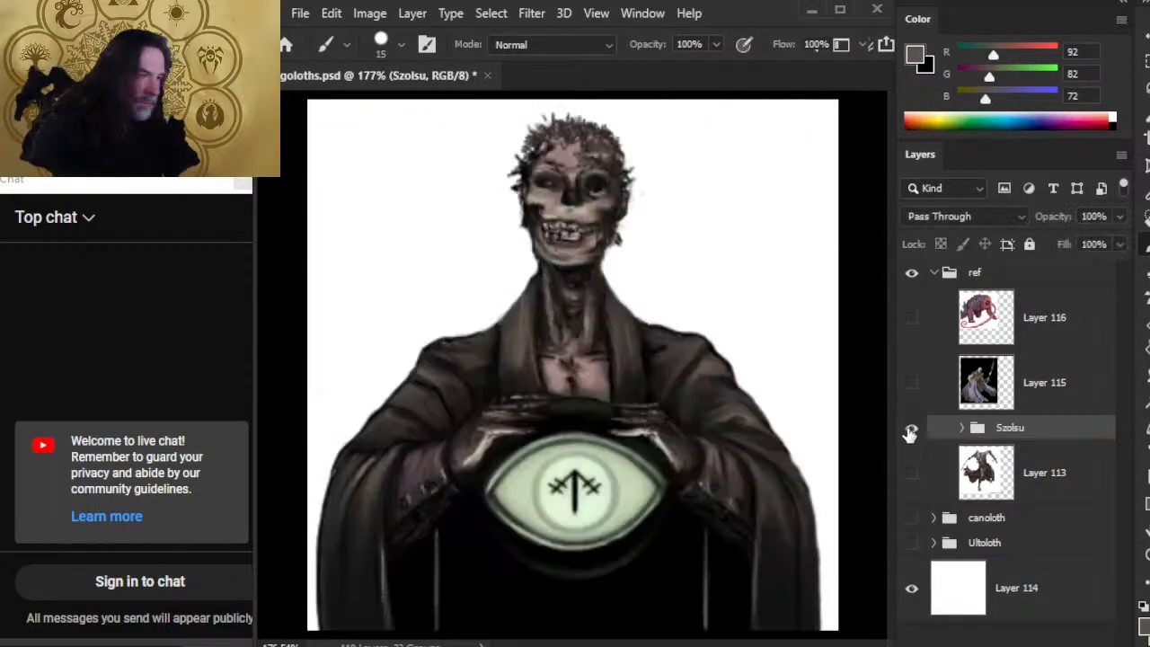
{"action": "left_click", "coordinate": [913, 545]}
{"action": "left_click", "coordinate": [912, 430]}
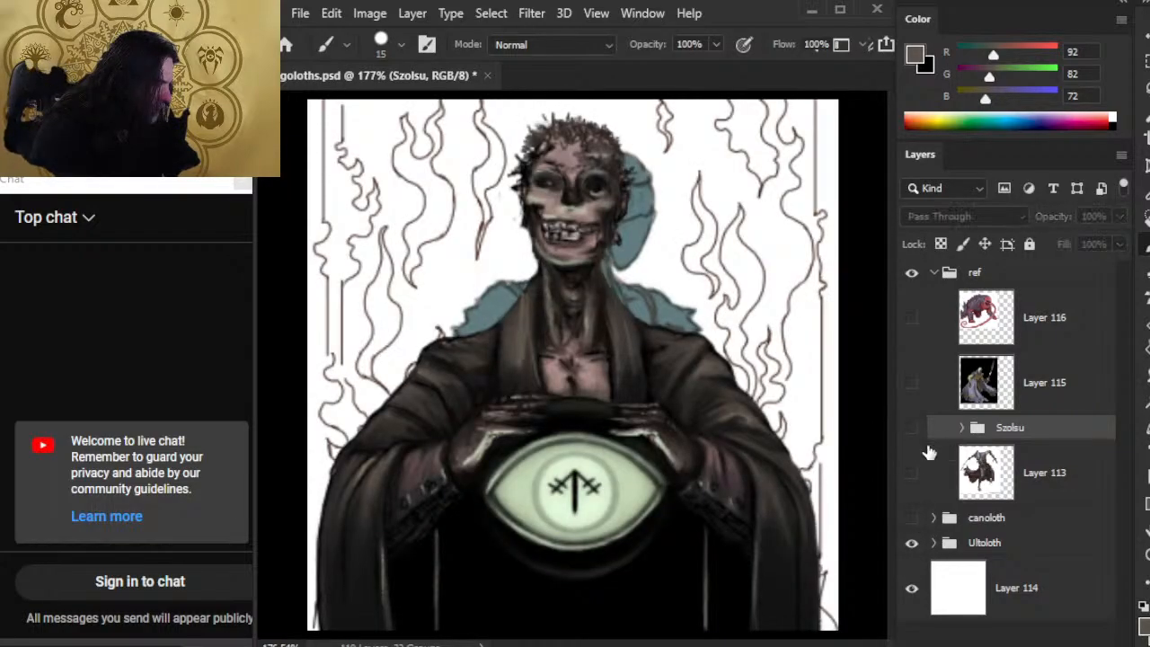
Expand the Ultoloth group and move the locked Szolsu group out of its line subgroup to directly above Ultoloth
{"action": "left_click", "coordinate": [934, 543]}
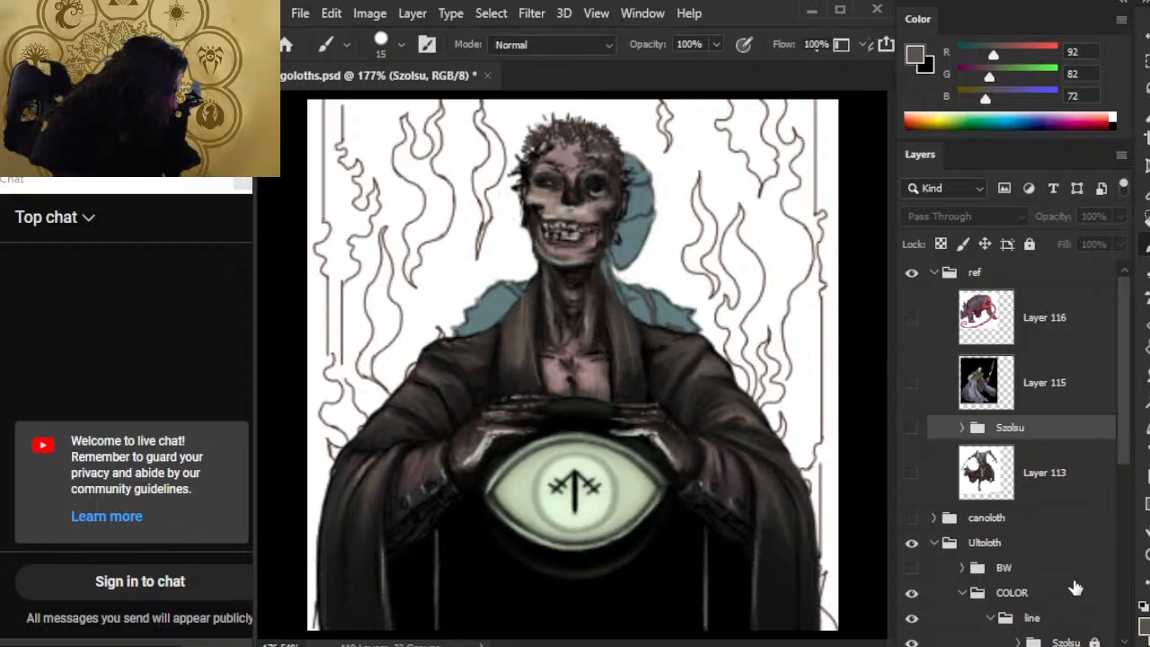
{"action": "left_click", "coordinate": [991, 620]}
{"action": "left_click", "coordinate": [991, 620]}
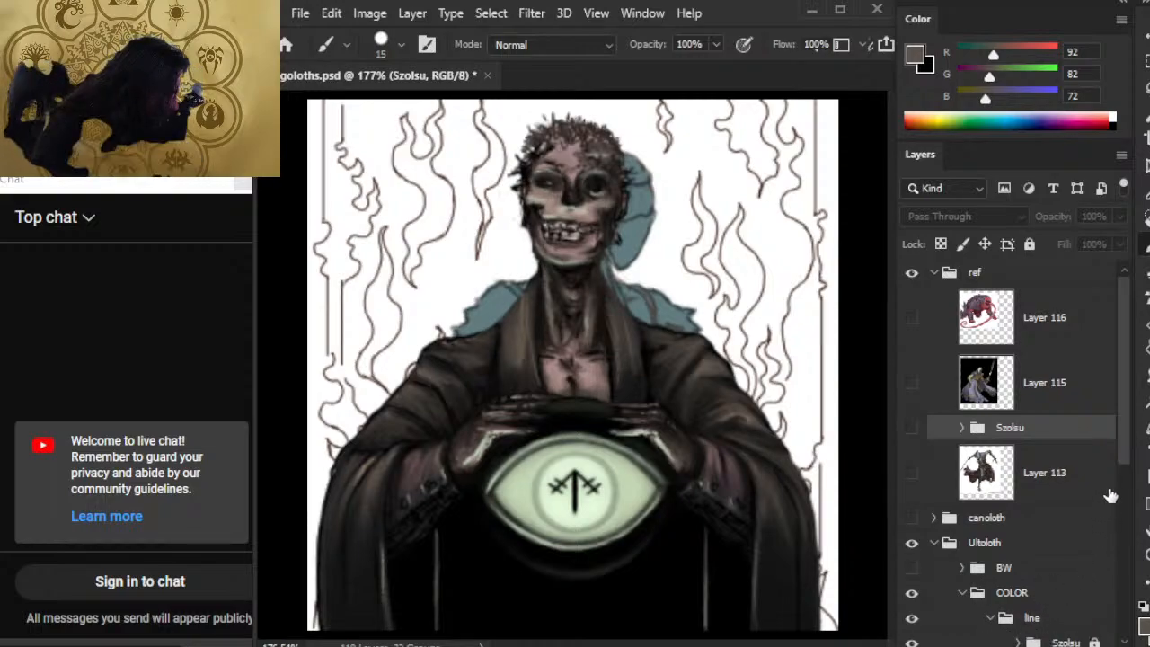
{"action": "scroll", "coordinate": [1109, 495], "scroll_direction": "down", "scroll_amount": 3}
{"action": "left_click_drag", "start_coordinate": [982, 526], "coordinate": [988, 406]}
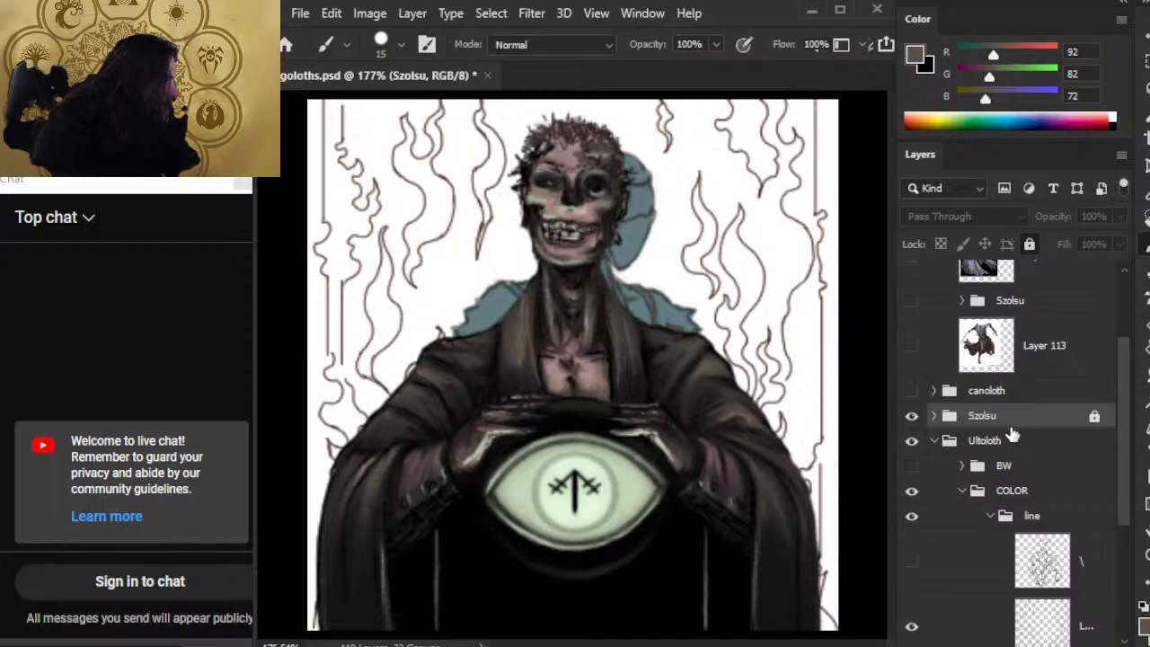
{"action": "scroll", "coordinate": [1115, 404], "scroll_direction": "up", "scroll_amount": 3}
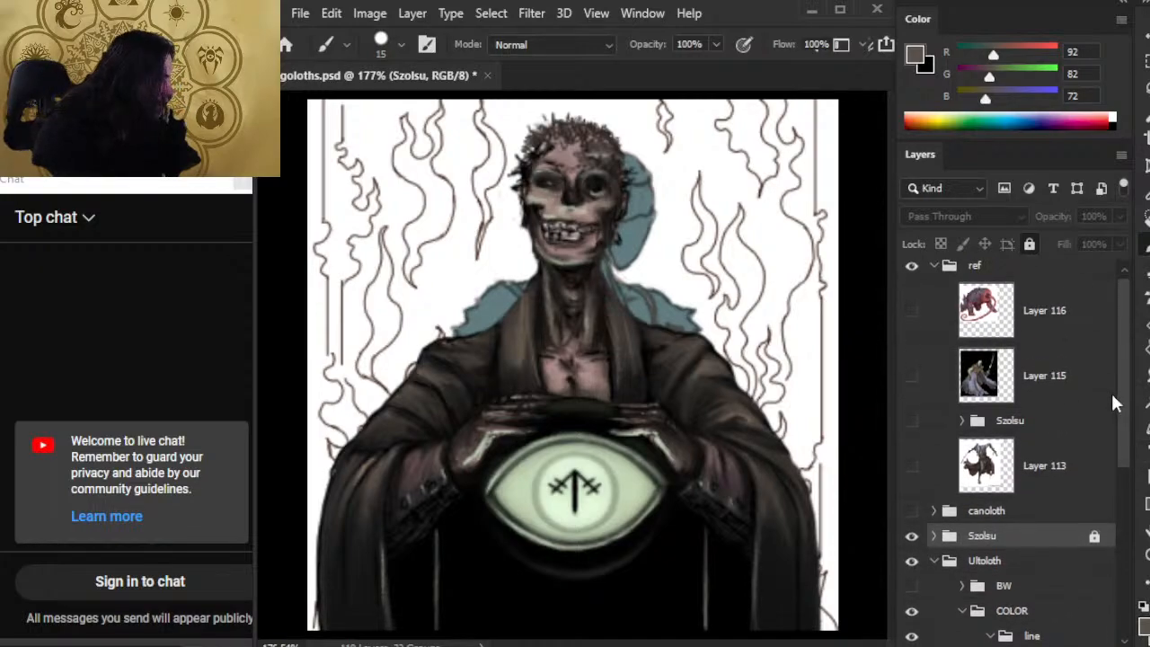
{"action": "scroll", "coordinate": [1115, 404], "scroll_direction": "down", "scroll_amount": 1}
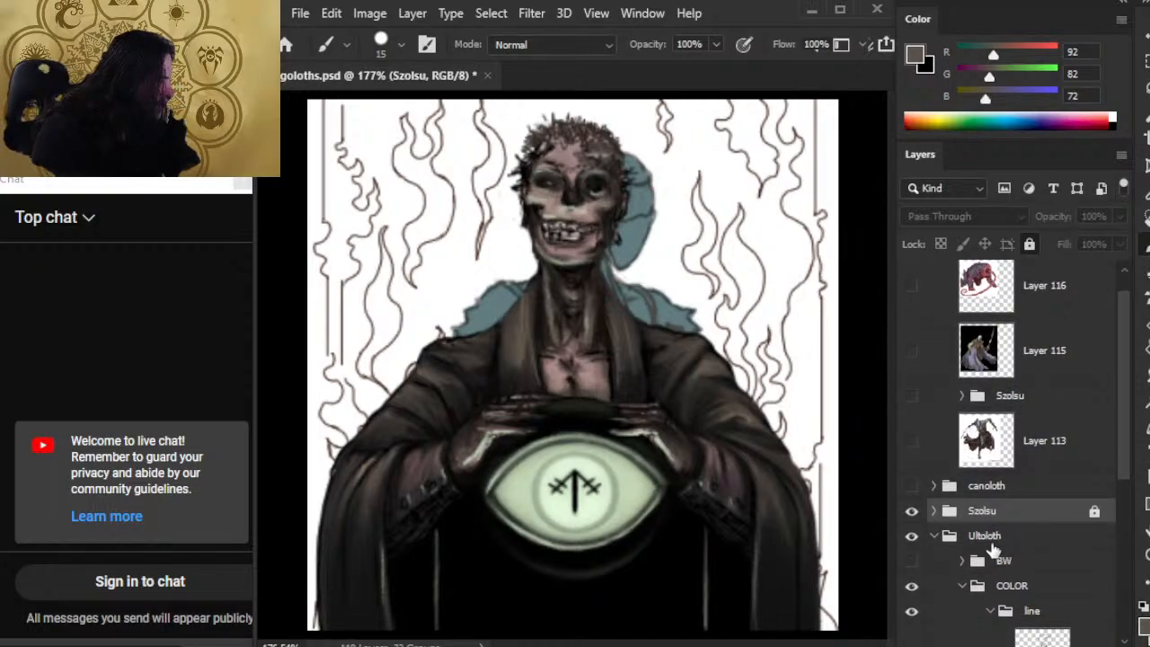
Unlock and delete the Szolsu group directly above Ultoloth, leaving the Szolsu copy inside ref hidden
{"action": "left_click", "coordinate": [1030, 245]}
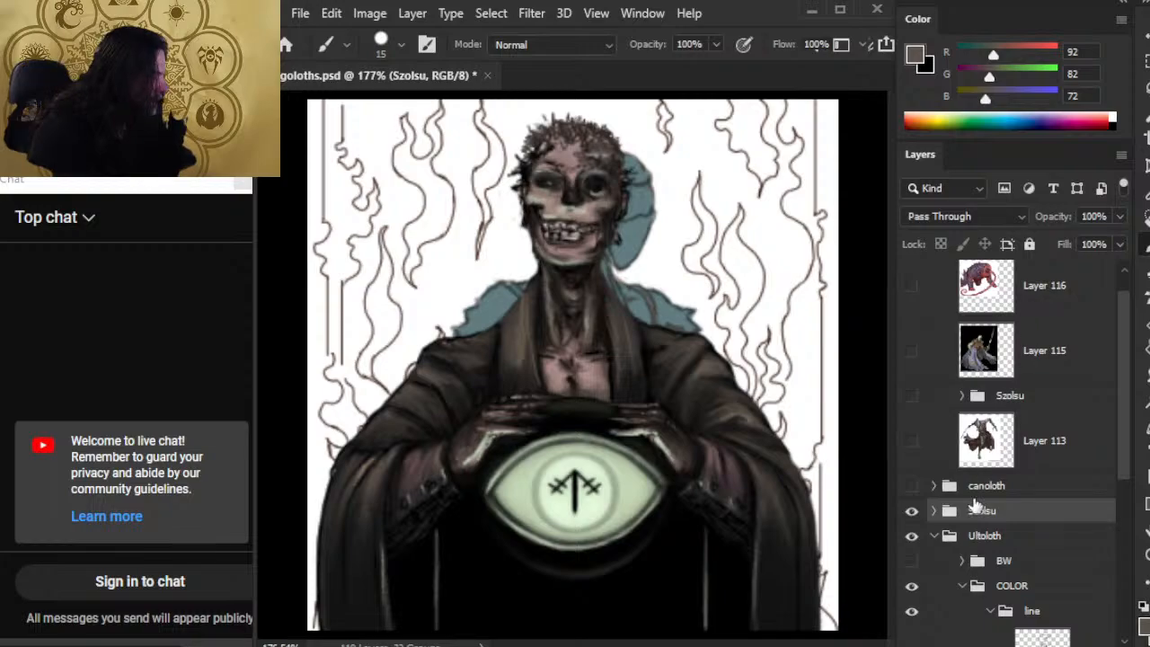
{"action": "left_click", "coordinate": [912, 511]}
{"action": "left_click", "coordinate": [912, 397]}
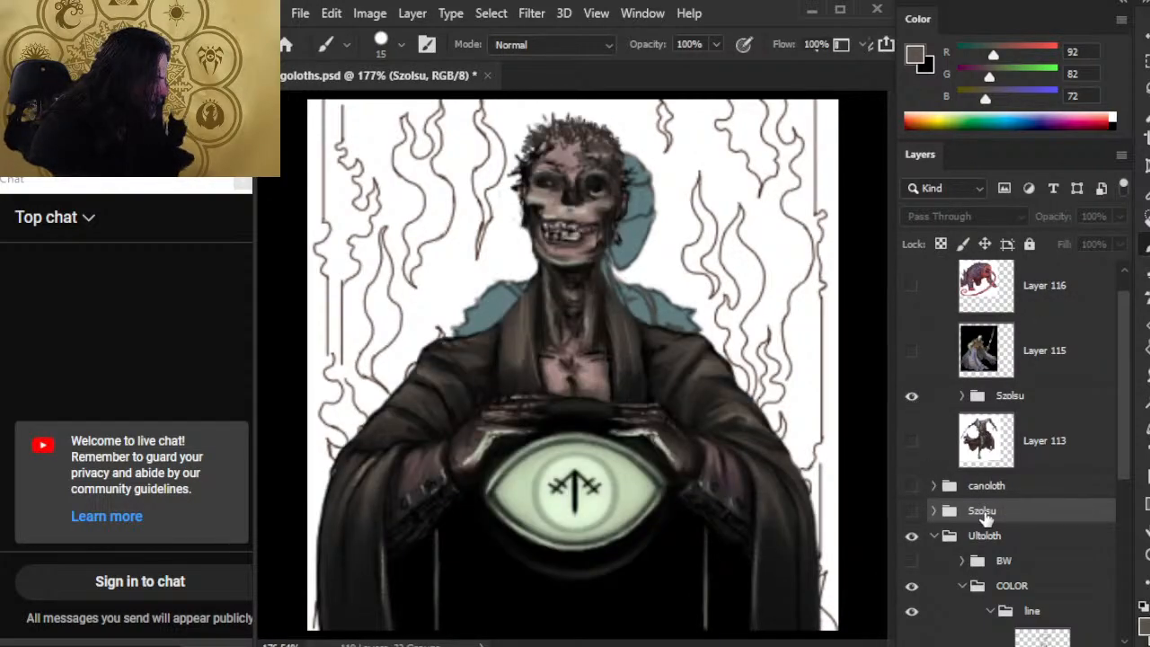
{"action": "key", "text": "Delete"}
{"action": "left_click", "coordinate": [912, 396]}
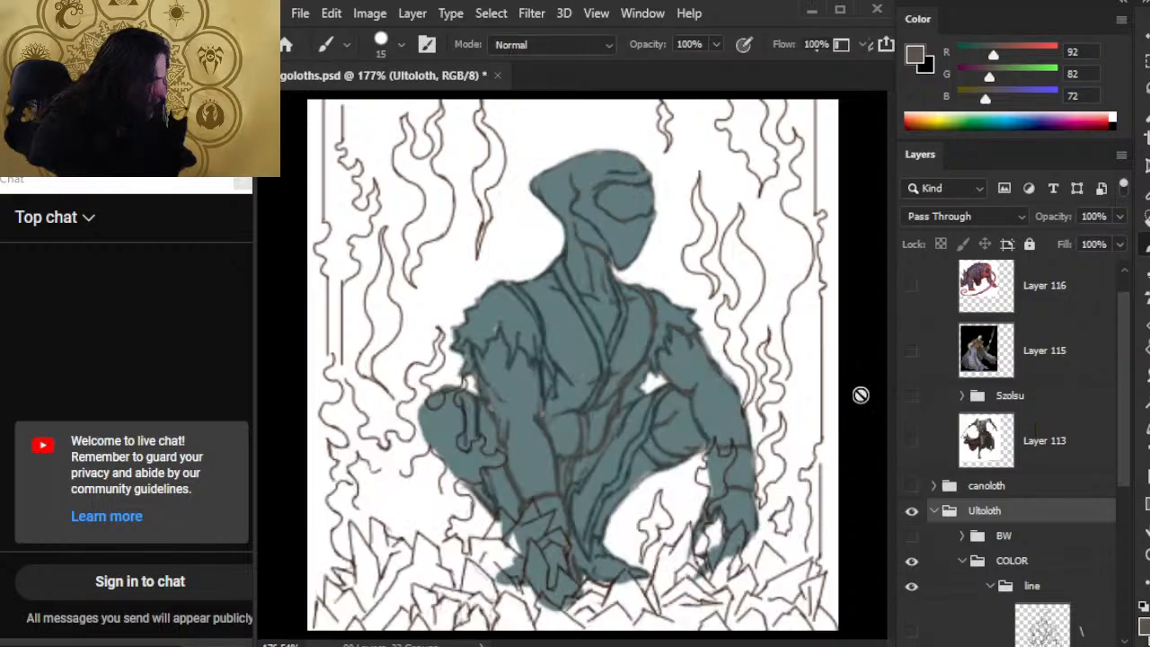
Collapse the line subgroup inside Ultoloth's COLOR group, select Layer 163, and check its contents by toggling its visibility
{"action": "left_click_drag", "start_coordinate": [1125, 454], "coordinate": [1124, 531]}
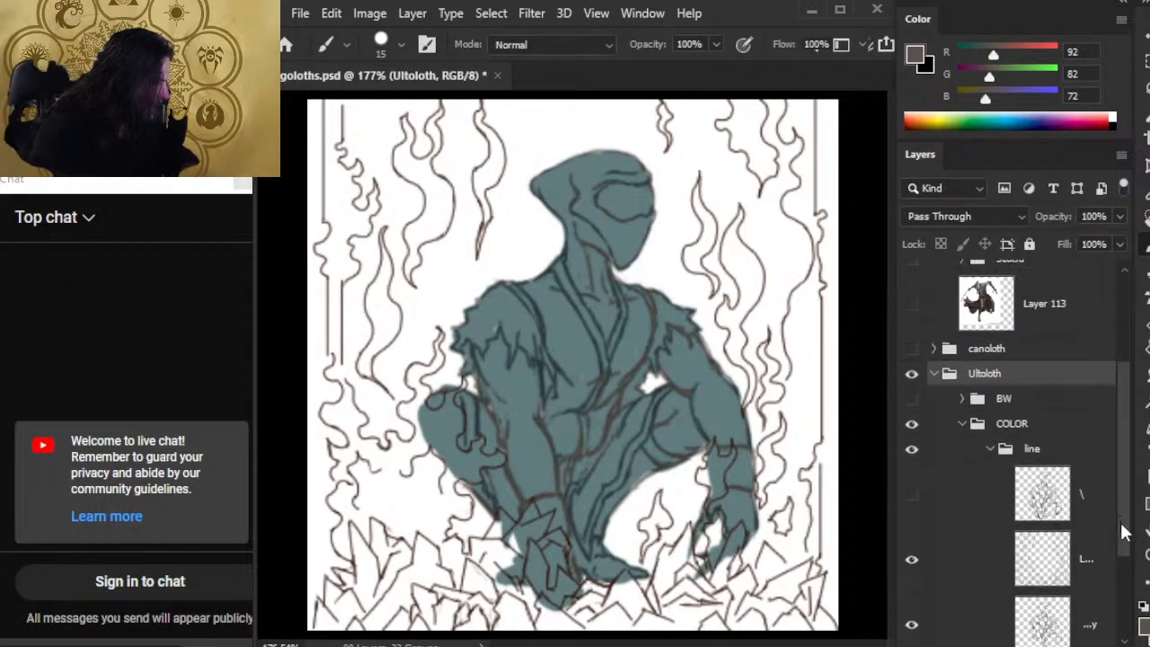
{"action": "scroll", "coordinate": [973, 400], "scroll_direction": "down", "scroll_amount": 2}
{"action": "left_click", "coordinate": [992, 405]}
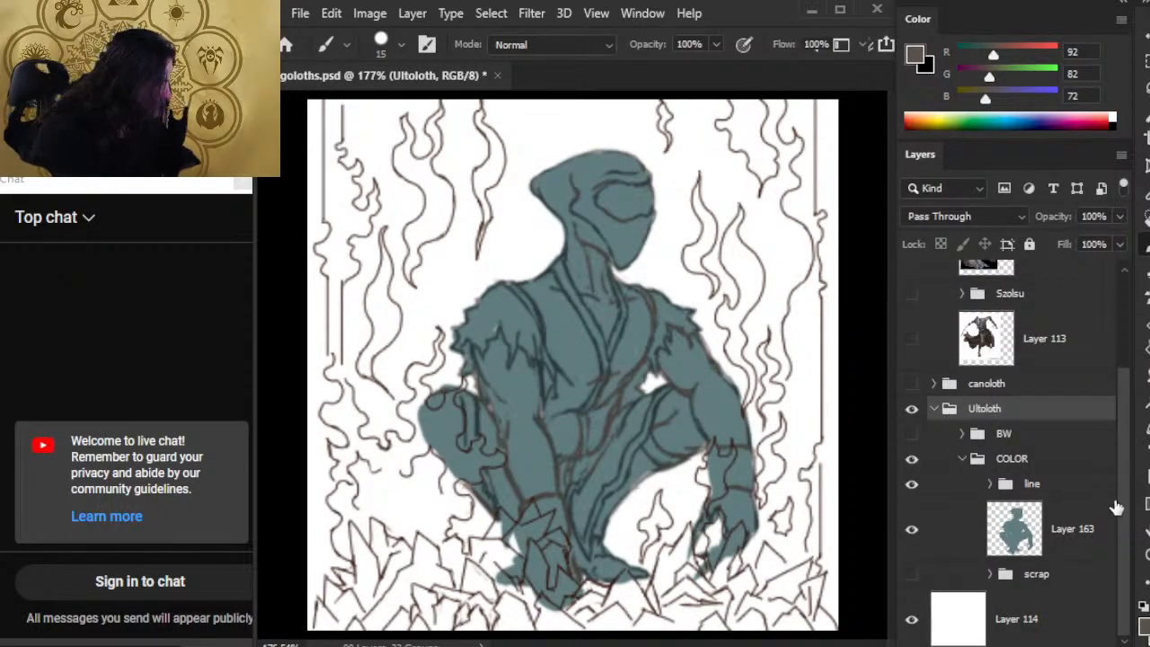
{"action": "left_click", "coordinate": [1070, 529]}
{"action": "left_click", "coordinate": [913, 530]}
{"action": "left_click", "coordinate": [912, 530]}
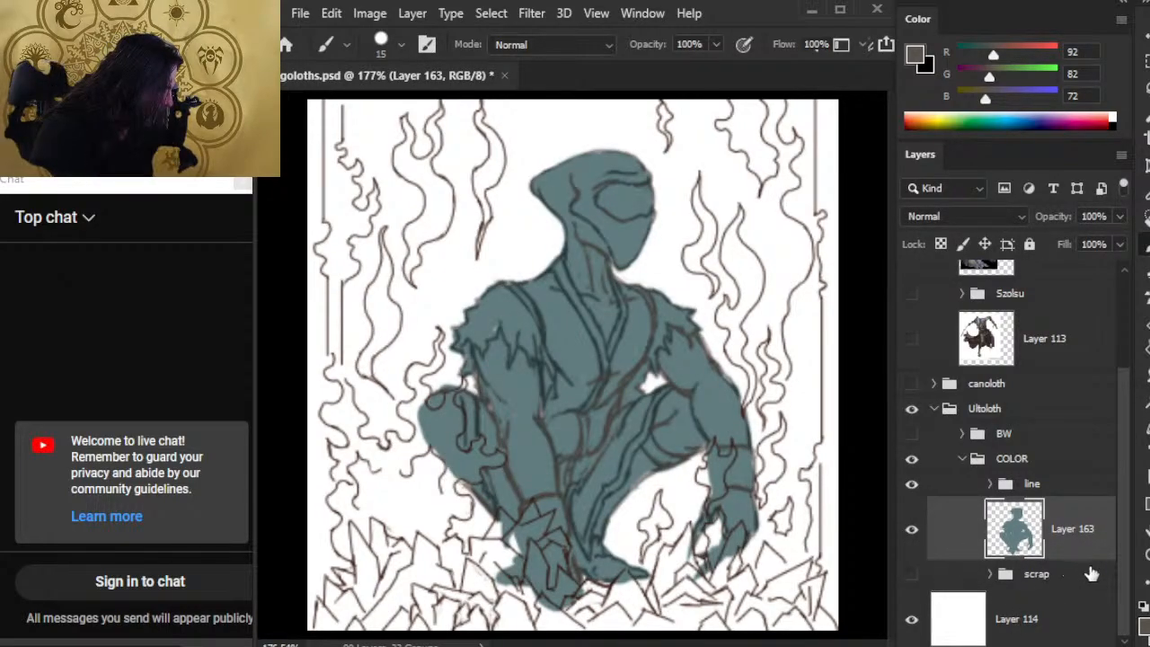
Add a new layer above Layer 163 and paint a first brown patch on the figure's chest with a size 8 brush
{"action": "key", "text": "ctrl+shift+alt+n"}
{"action": "key", "text": "bracketleft"}
{"action": "key", "text": "bracketleft"}
{"action": "key", "text": "bracketleft"}
{"action": "left_click_drag", "start_coordinate": [557, 305], "coordinate": [557, 307]}
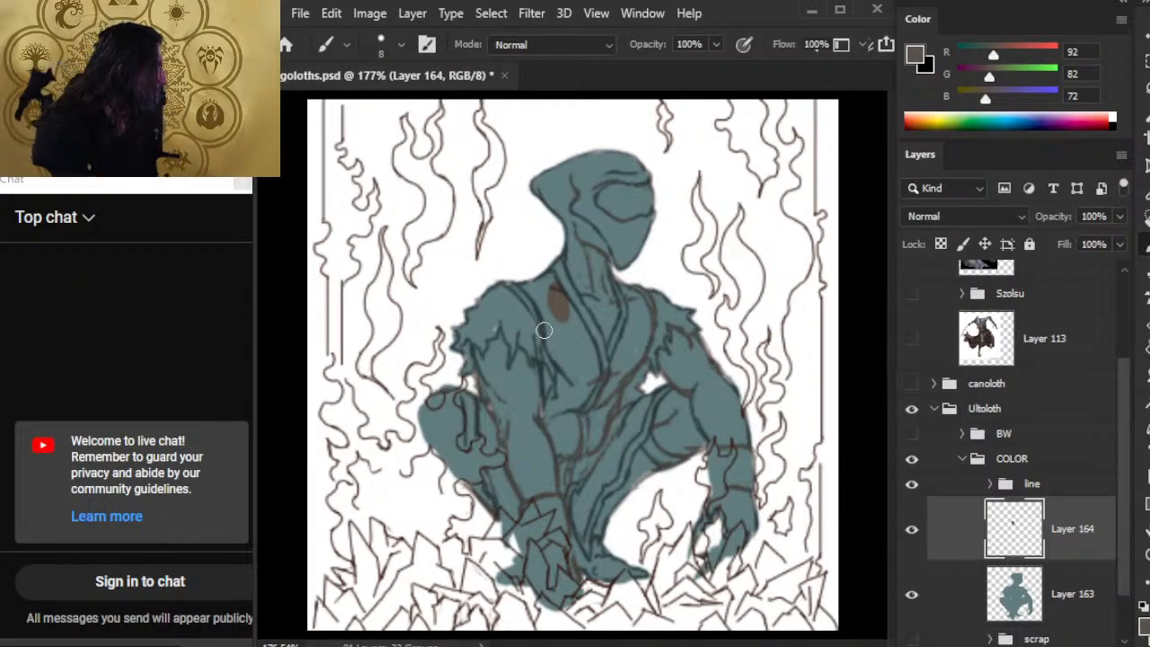
{"action": "left_click", "coordinate": [1046, 465]}
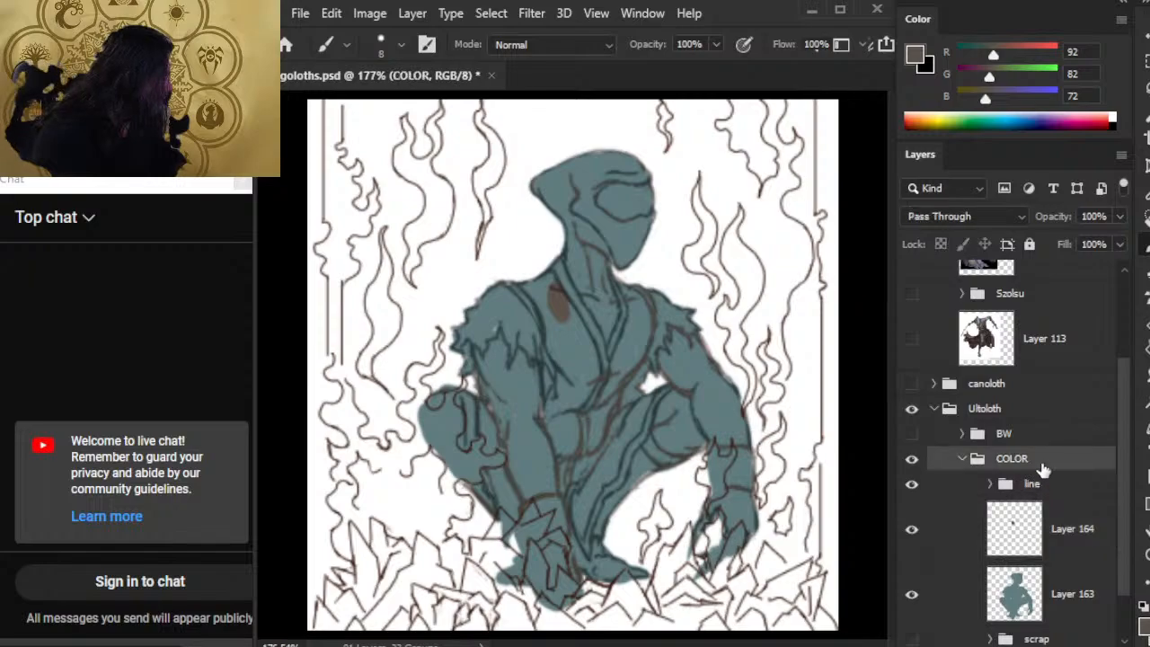
{"action": "left_click", "coordinate": [1049, 412]}
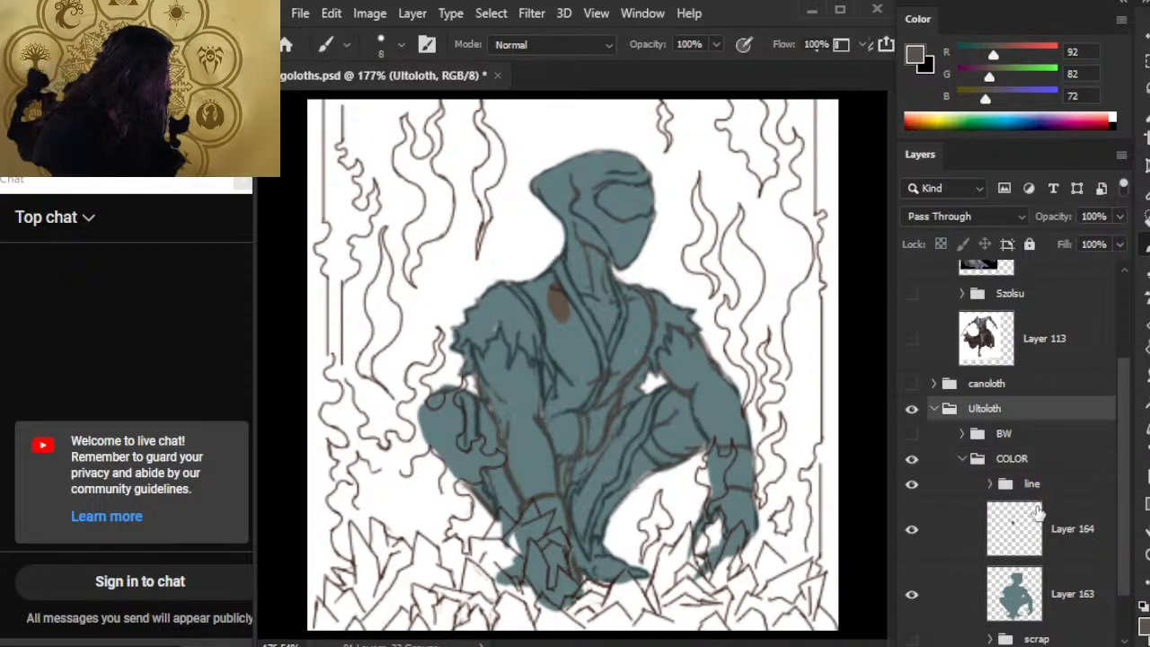
{"action": "left_click", "coordinate": [1054, 487]}
{"action": "left_click", "coordinate": [1047, 465]}
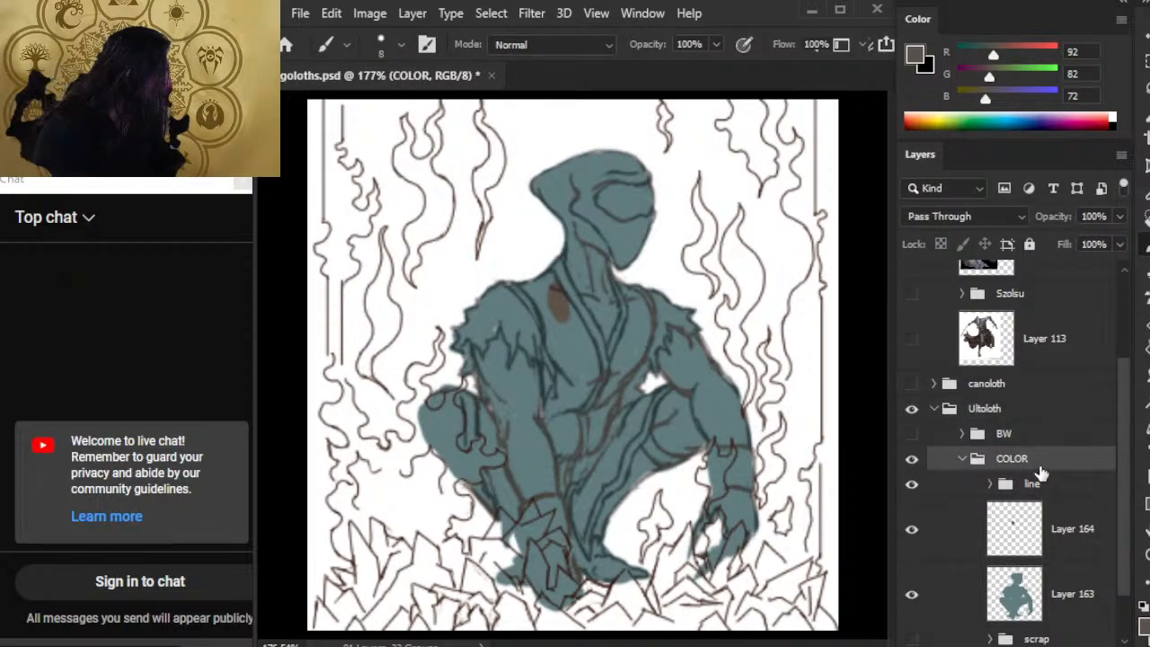
{"action": "left_click", "coordinate": [1054, 553]}
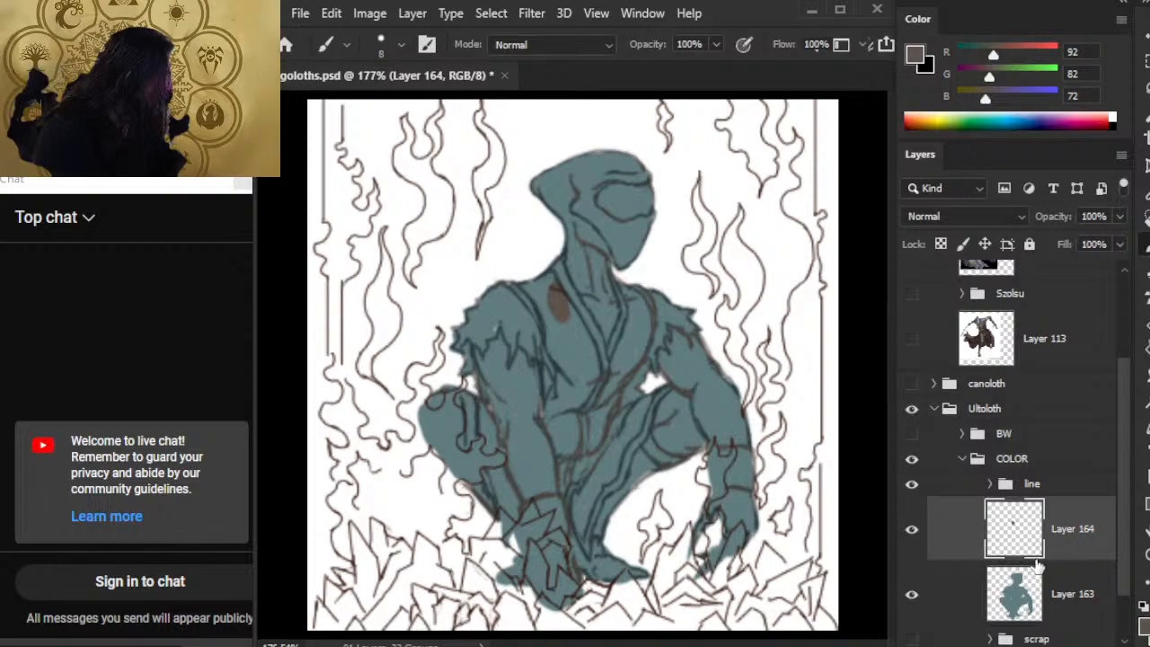
{"action": "left_click", "coordinate": [1063, 605]}
{"action": "left_click", "coordinate": [1075, 558]}
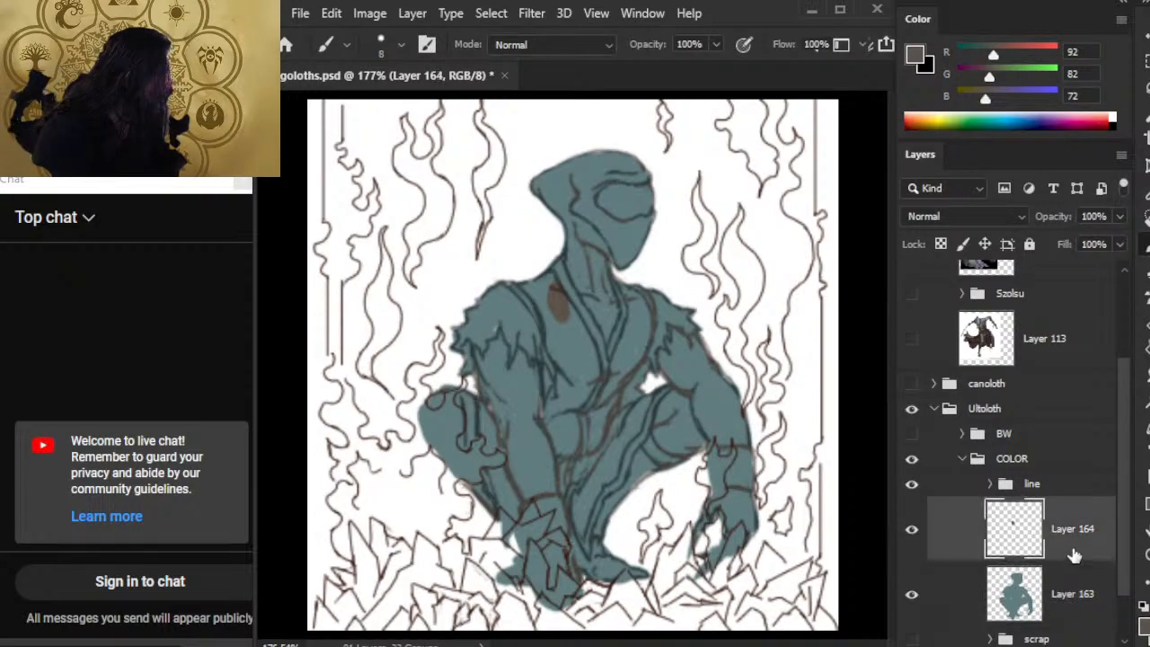
{"action": "left_click", "coordinate": [1072, 604]}
{"action": "left_click", "coordinate": [1069, 533]}
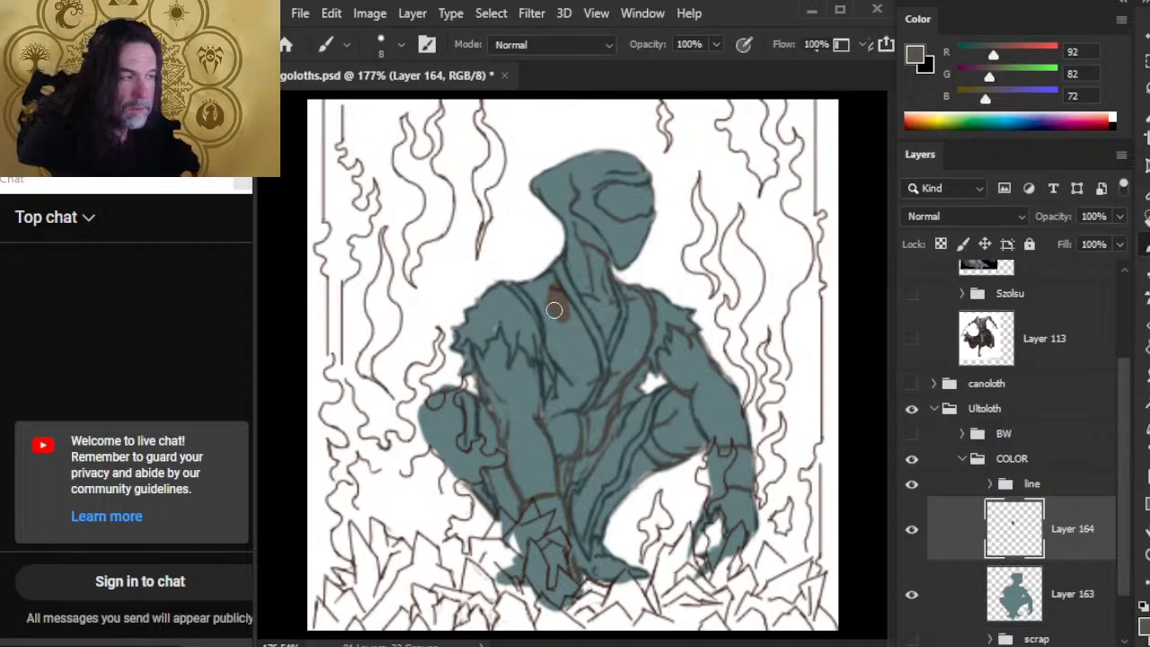
Paint brown along the tunic's V-shaped neckline on Layer 164 and trim the excess around the collar with a smaller eraser
{"action": "left_click_drag", "start_coordinate": [554, 310], "coordinate": [566, 294]}
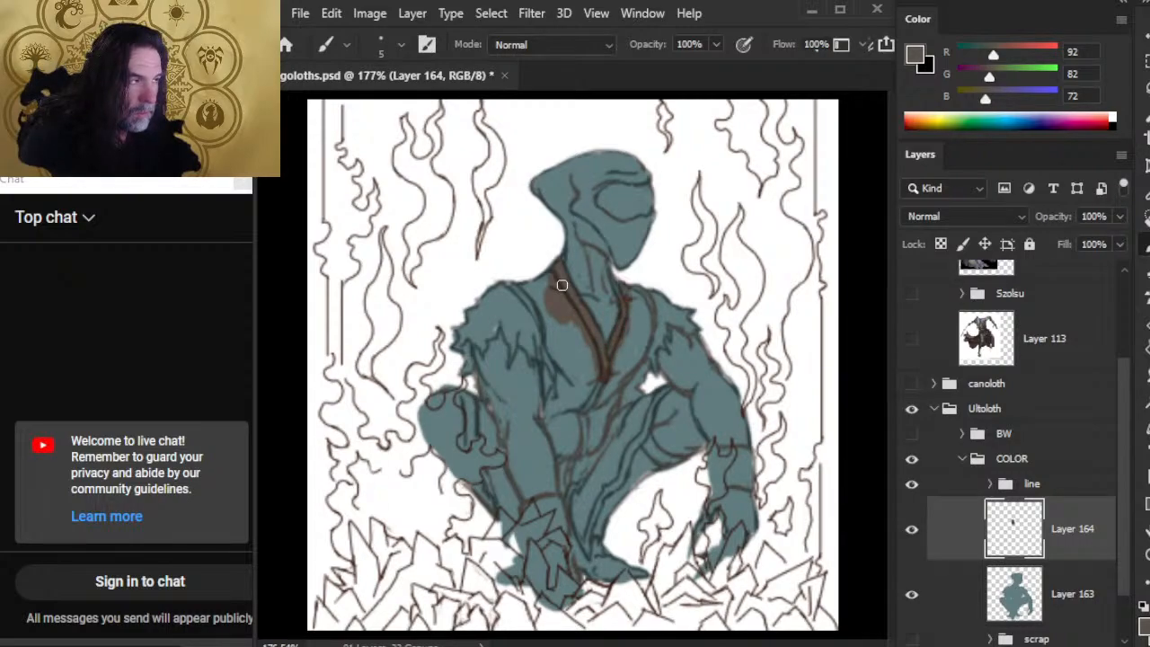
{"action": "key", "text": "e"}
{"action": "left_click", "coordinate": [629, 278]}
{"action": "key", "text": "w"}
{"action": "key", "text": "e"}
{"action": "key", "text": "bracketleft"}
{"action": "key", "text": "bracketleft"}
{"action": "key", "text": "bracketleft"}
{"action": "key", "text": "bracketleft"}
{"action": "key", "text": "bracketleft"}
{"action": "key", "text": "bracketleft"}
{"action": "key", "text": "bracketleft"}
{"action": "key", "text": "bracketleft"}
{"action": "key", "text": "b"}
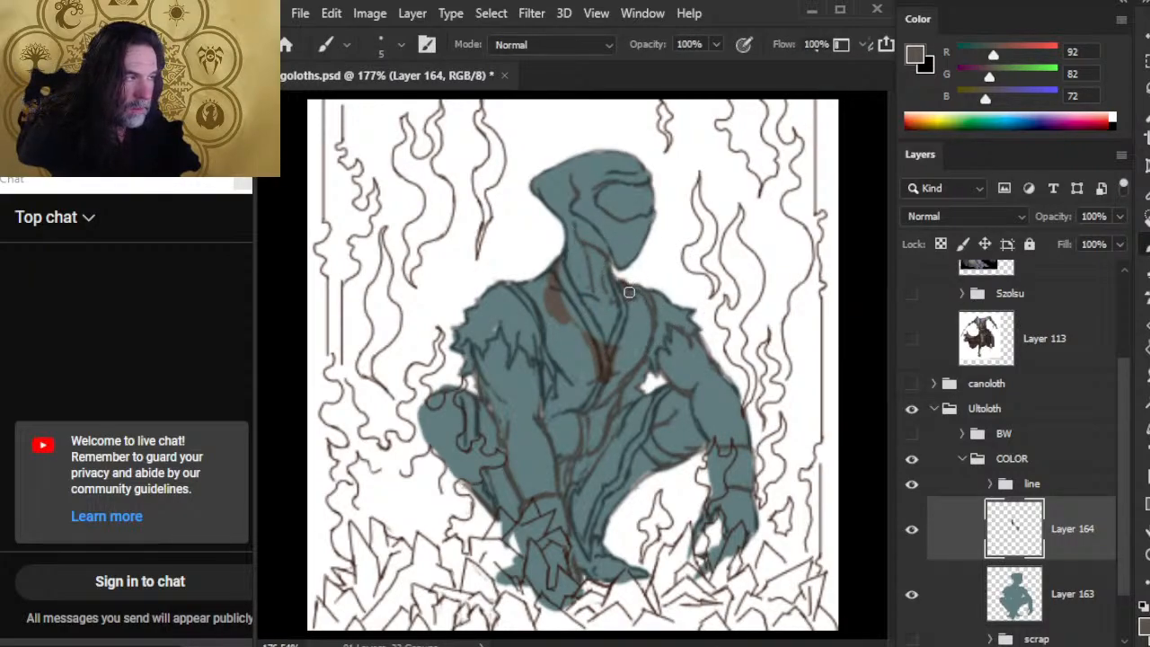
Fill the tunic on the figure's left shoulder, torn sleeve and chest with brown down to the hip cloth, erasing overspill
{"action": "key", "text": "e"}
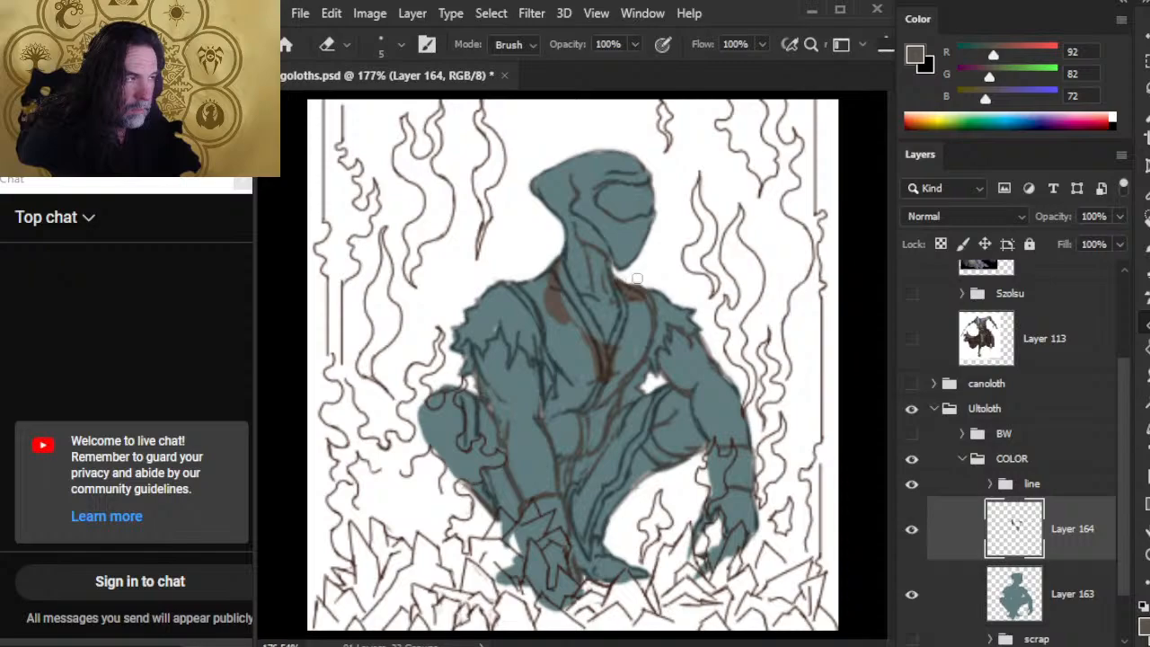
{"action": "key", "text": "b"}
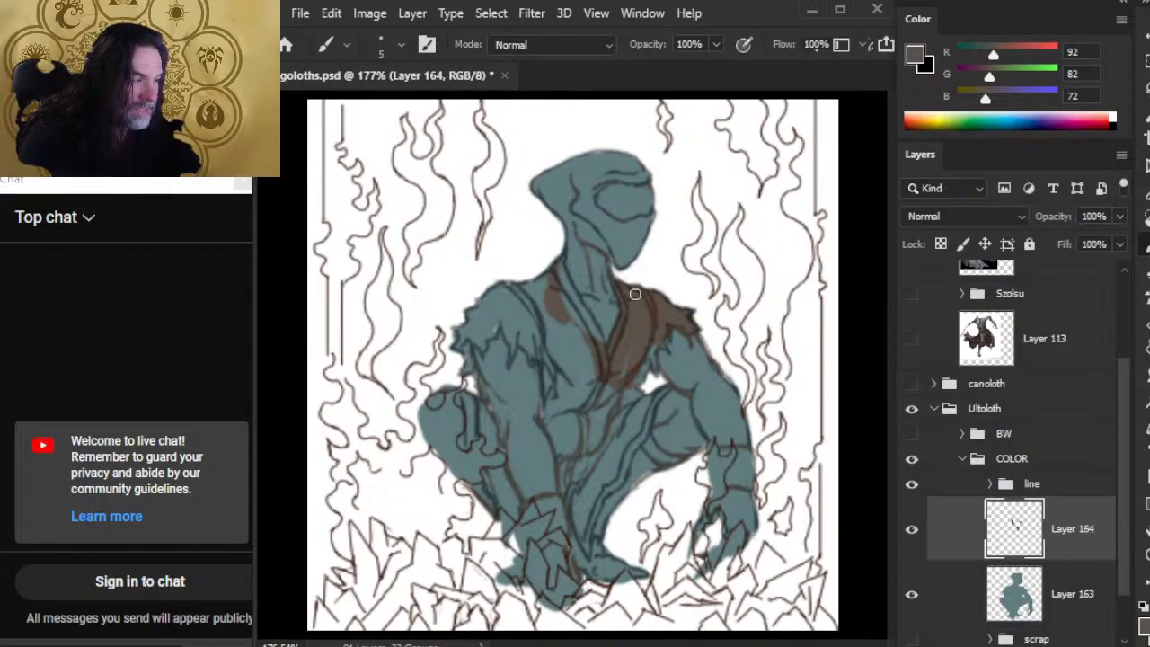
{"action": "mouse_move", "coordinate": [644, 366]}
{"action": "left_mouse_down"}
{"action": "mouse_move", "coordinate": [637, 391]}
{"action": "mouse_move", "coordinate": [624, 392]}
{"action": "mouse_move", "coordinate": [621, 442]}
{"action": "mouse_move", "coordinate": [642, 413]}
{"action": "mouse_move", "coordinate": [647, 435]}
{"action": "mouse_move", "coordinate": [661, 379]}
{"action": "left_mouse_up"}
{"action": "key", "text": "e"}
{"action": "key", "text": "b"}
Paint the tunic panel on the figure's right chest brown and erase the paint that spills above the shoulder
{"action": "left_click_drag", "start_coordinate": [528, 268], "coordinate": [570, 334]}
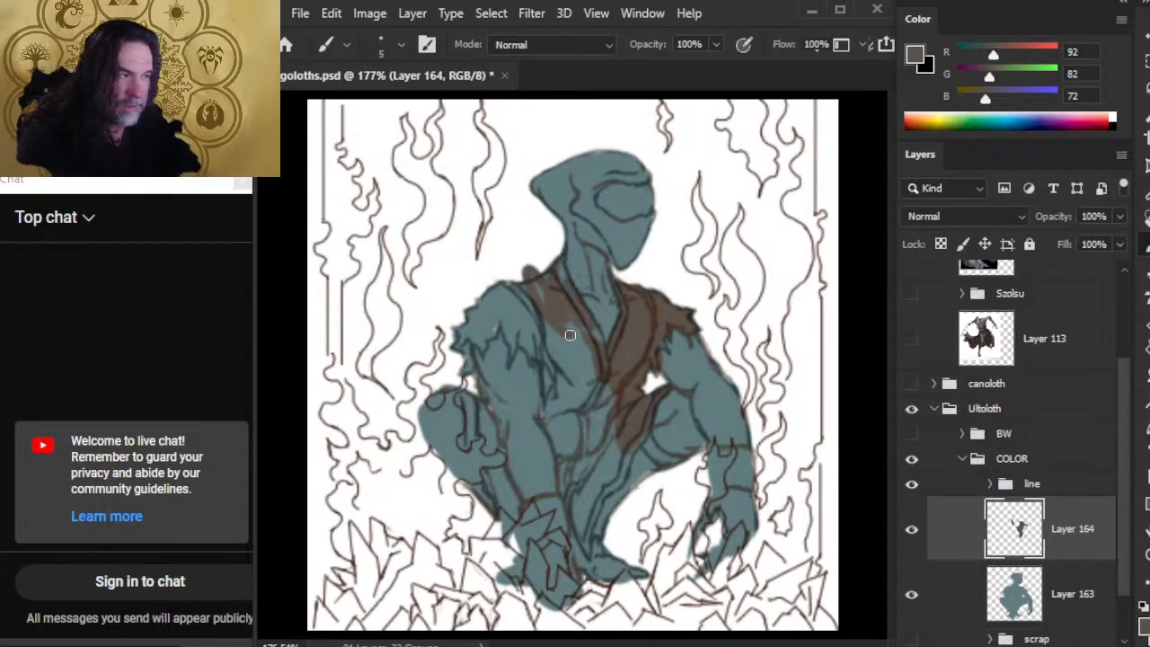
{"action": "key", "text": "e"}
{"action": "left_click_drag", "start_coordinate": [540, 284], "coordinate": [528, 270]}
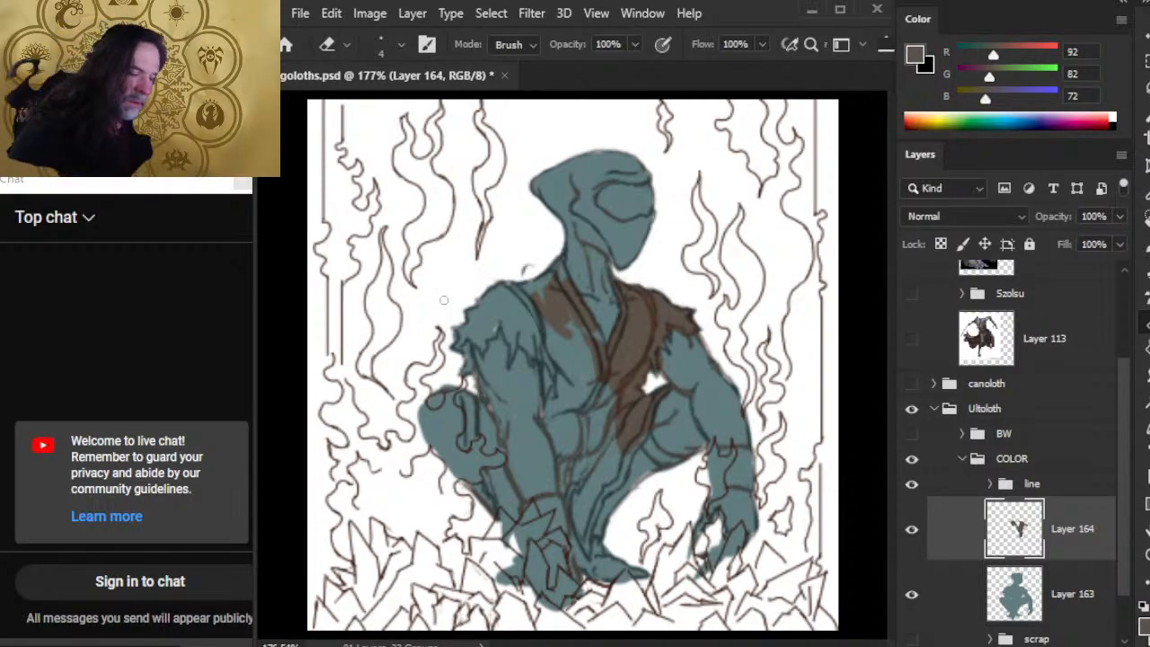
{"action": "key", "text": "b"}
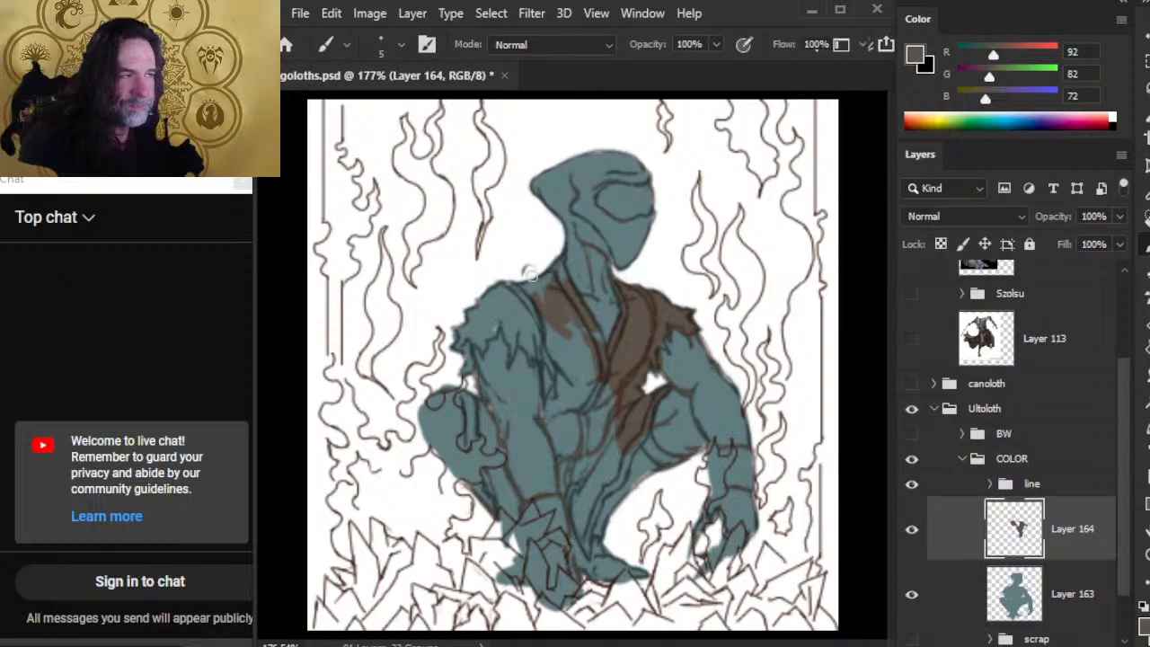
{"action": "key", "text": "e"}
{"action": "key", "text": "b"}
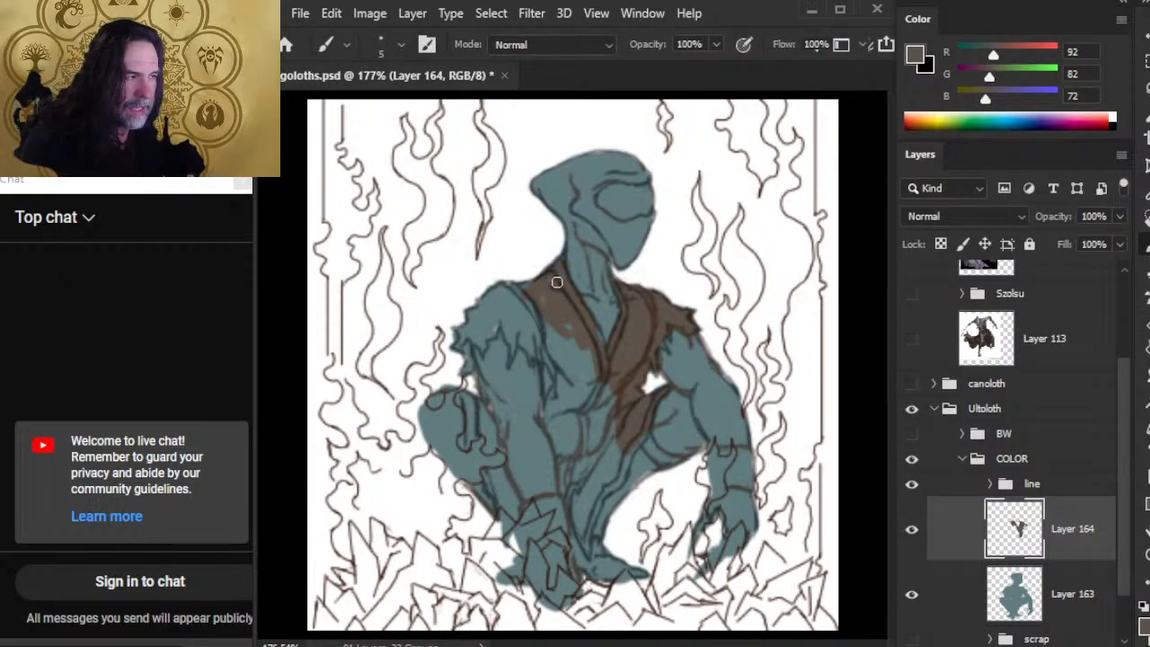
{"action": "mouse_move", "coordinate": [580, 344]}
{"action": "left_mouse_down"}
{"action": "mouse_move", "coordinate": [588, 372]}
{"action": "mouse_move", "coordinate": [507, 283]}
{"action": "mouse_move", "coordinate": [504, 291]}
{"action": "left_mouse_up"}
{"action": "key", "text": "e"}
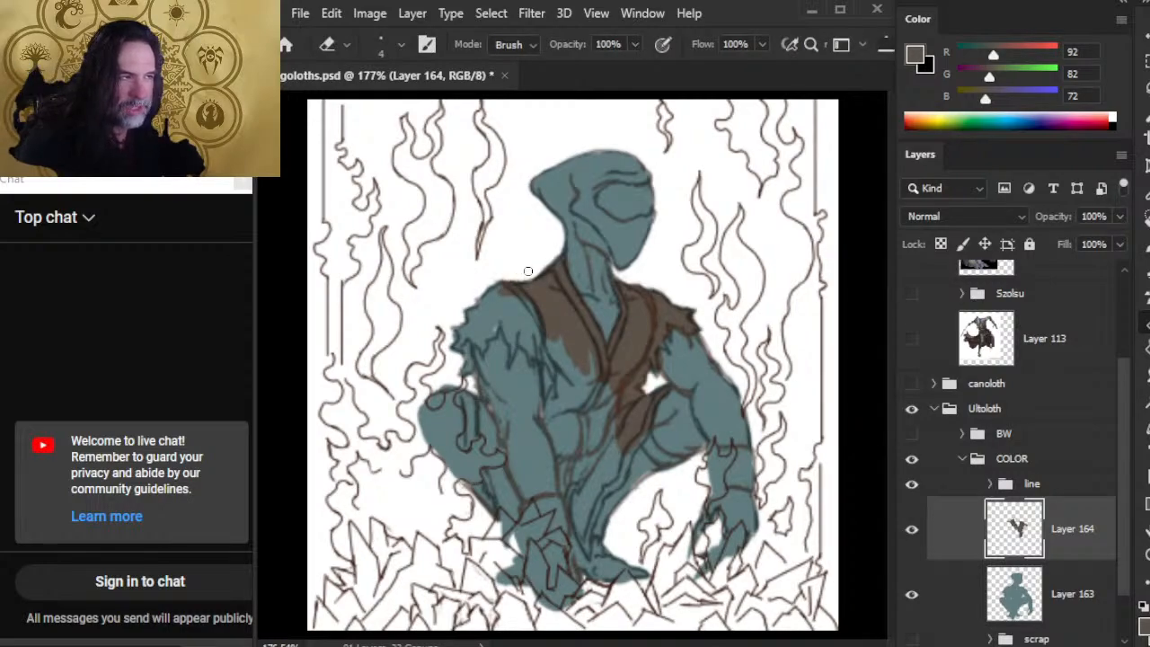
Fill the torn sleeve on the figure's right shoulder with brown and clean up its ragged edge
{"action": "key", "text": "b"}
{"action": "mouse_move", "coordinate": [476, 302]}
{"action": "left_mouse_down"}
{"action": "mouse_move", "coordinate": [491, 321]}
{"action": "mouse_move", "coordinate": [464, 313]}
{"action": "mouse_move", "coordinate": [470, 340]}
{"action": "mouse_move", "coordinate": [496, 329]}
{"action": "left_mouse_up"}
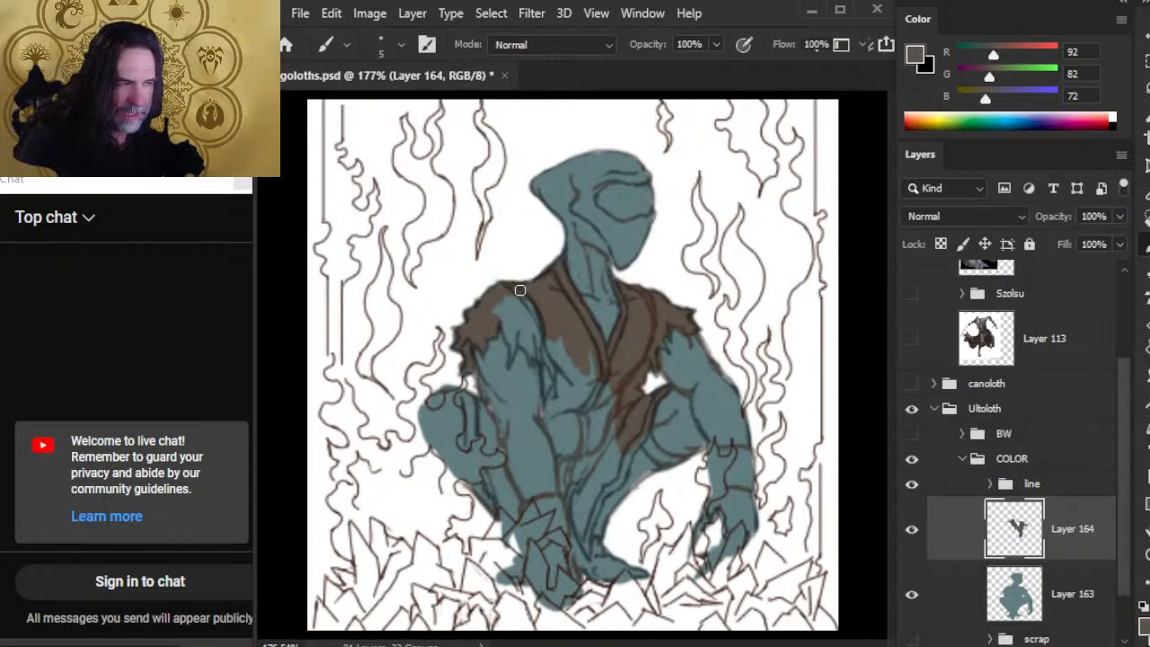
{"action": "mouse_move", "coordinate": [492, 310]}
{"action": "left_mouse_down"}
{"action": "mouse_move", "coordinate": [512, 340]}
{"action": "mouse_move", "coordinate": [509, 365]}
{"action": "mouse_move", "coordinate": [518, 323]}
{"action": "mouse_move", "coordinate": [539, 342]}
{"action": "mouse_move", "coordinate": [532, 355]}
{"action": "left_mouse_up"}
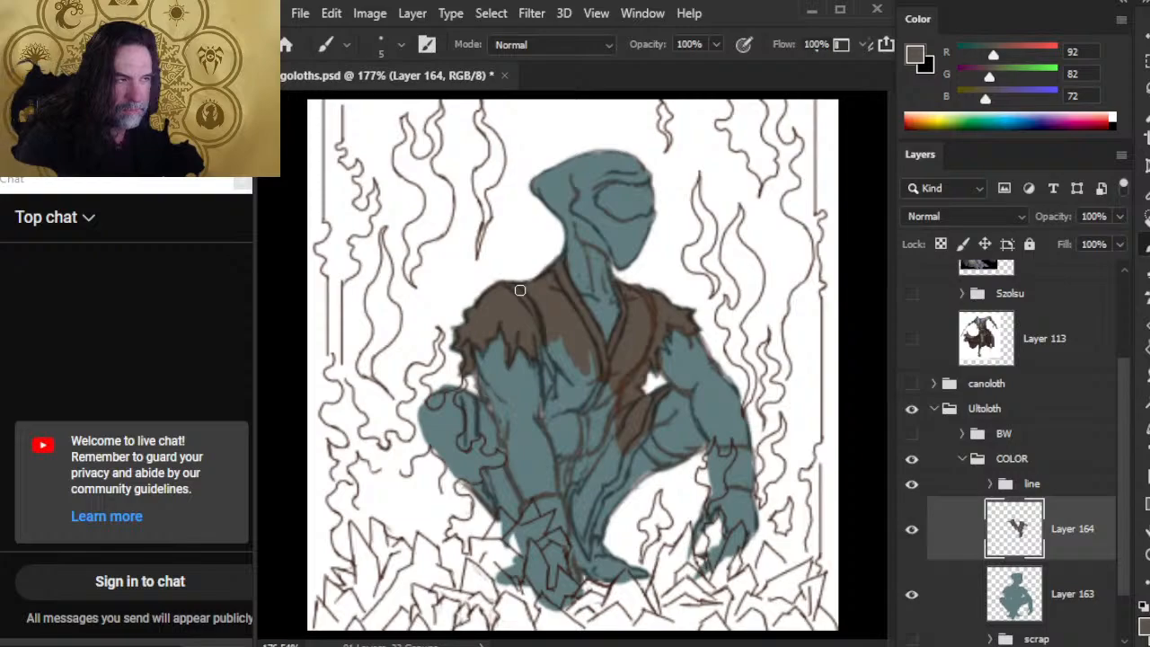
{"action": "key", "text": "e"}
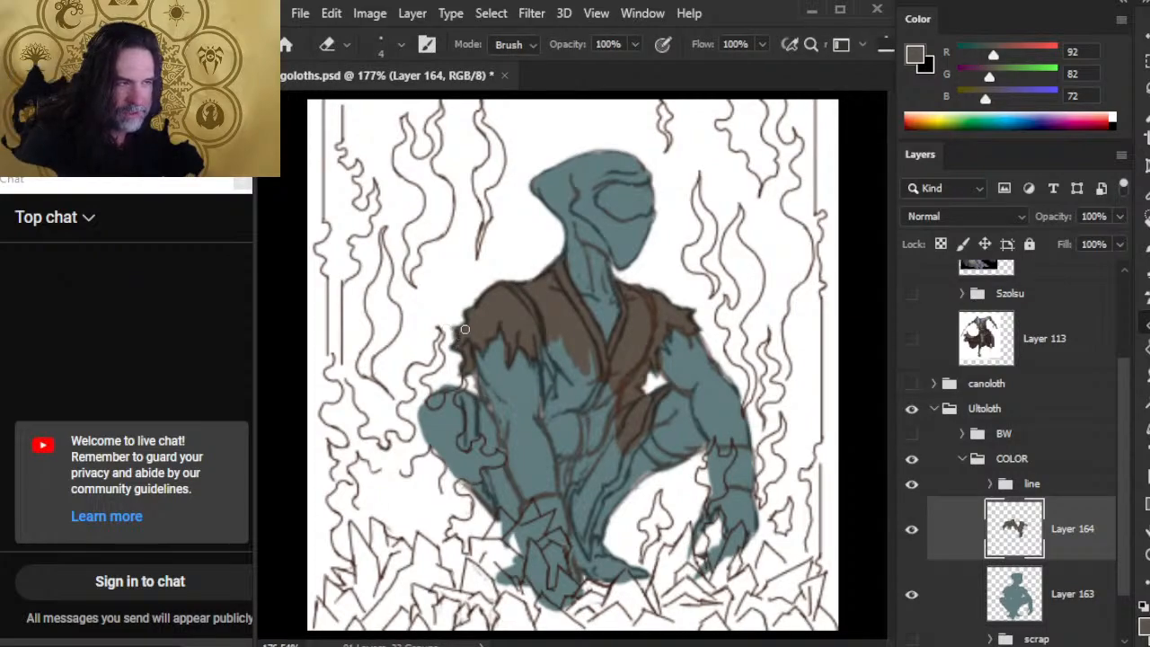
{"action": "key", "text": "b"}
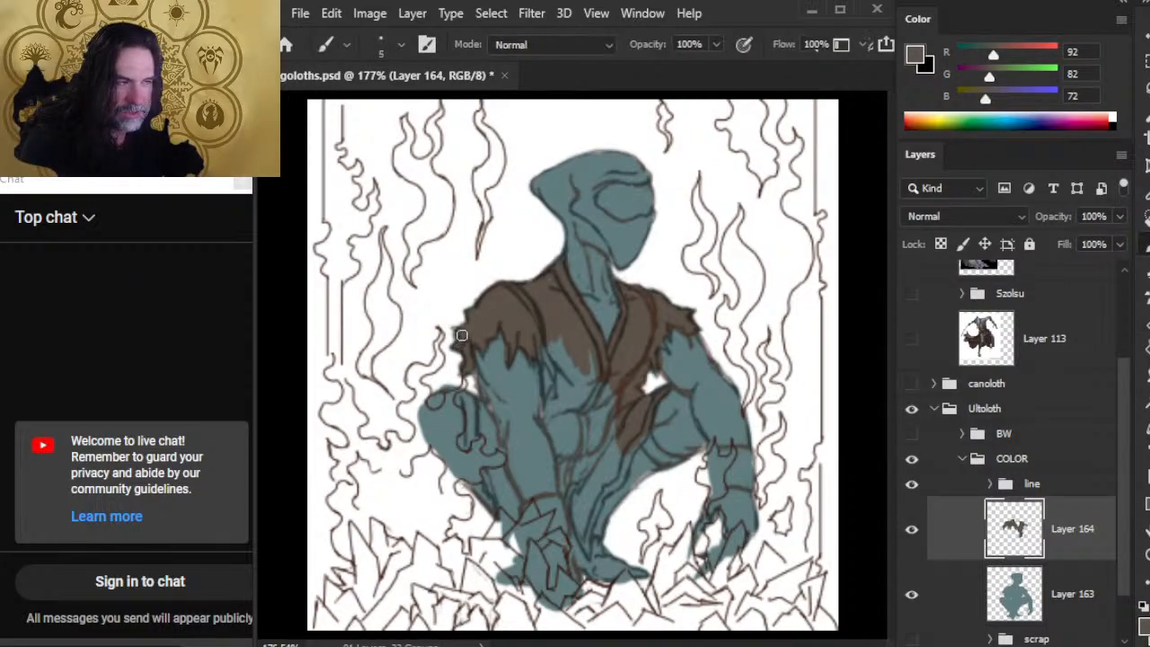
{"action": "key", "text": "e"}
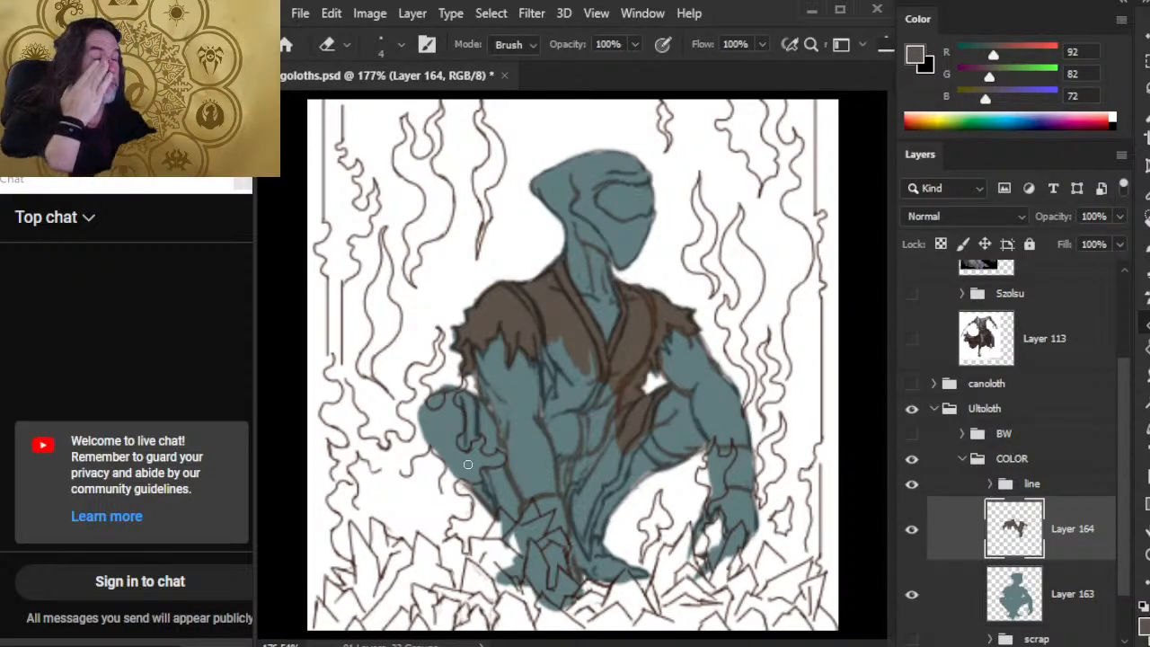
Fill the lower chest, waist and hanging hip cloth with brown, trimming the overspill along the figure's right arm
{"action": "key", "text": "b"}
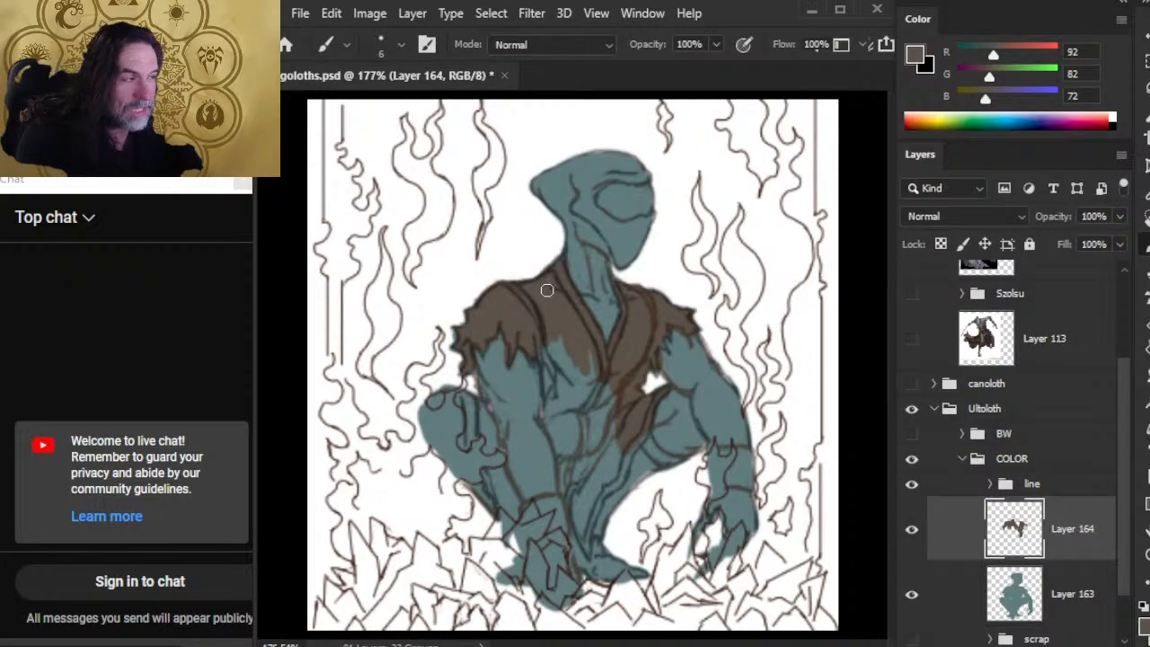
{"action": "key", "text": "e"}
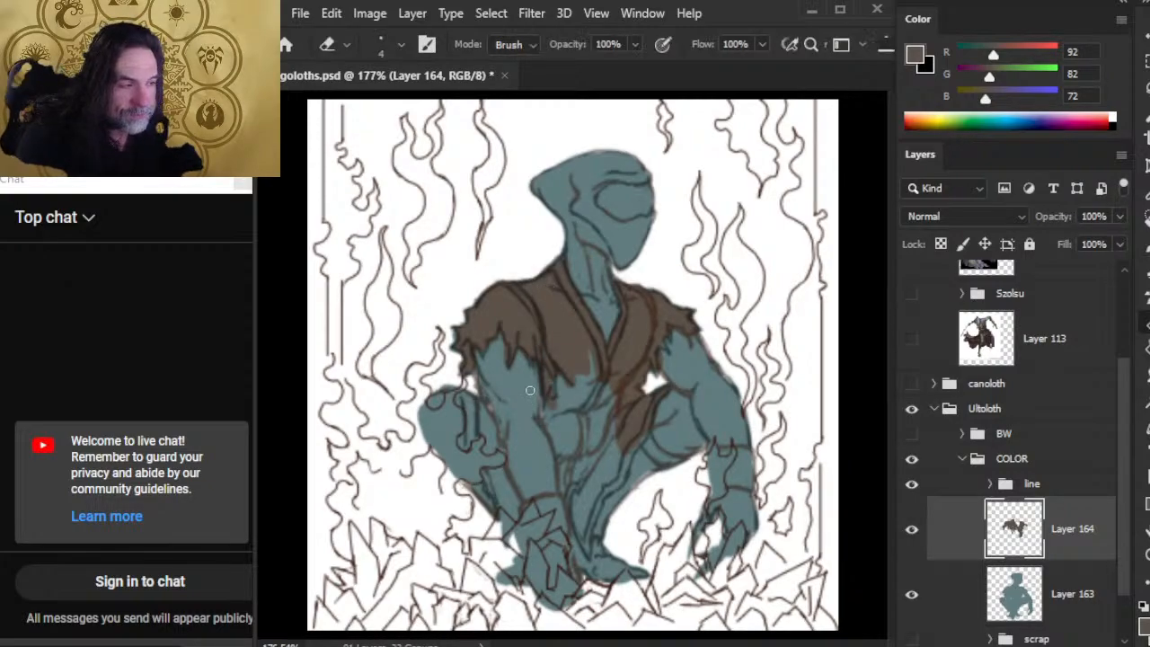
{"action": "key", "text": "b"}
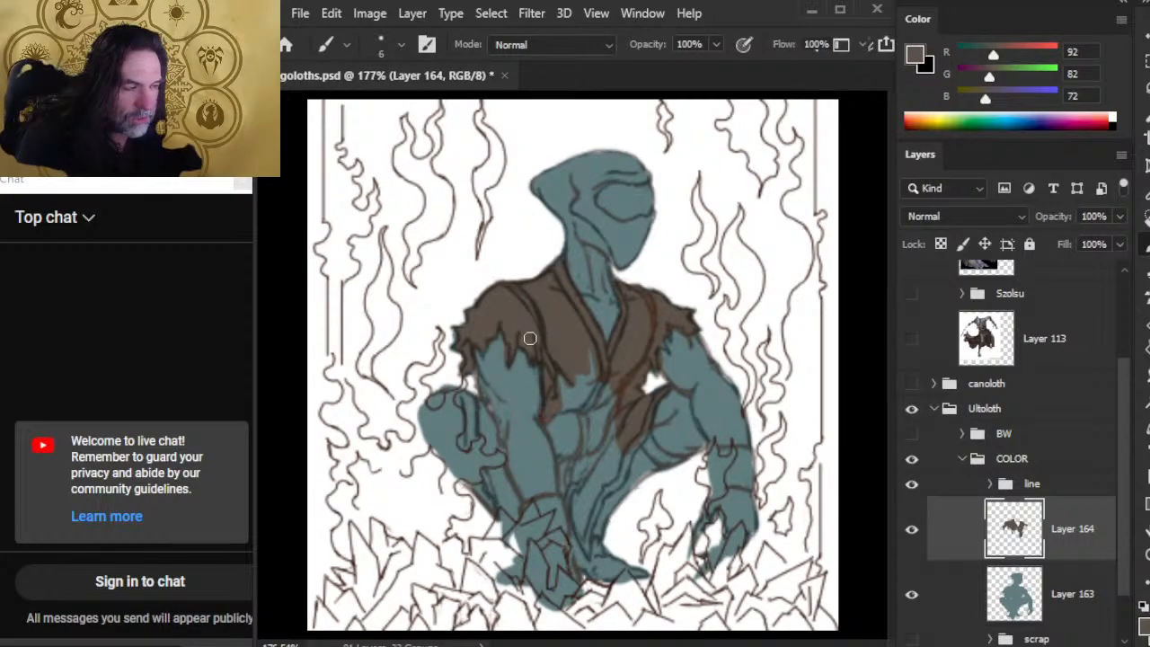
{"action": "left_click_drag", "start_coordinate": [557, 391], "coordinate": [623, 405]}
{"action": "mouse_move", "coordinate": [566, 460]}
{"action": "left_mouse_down"}
{"action": "mouse_move", "coordinate": [568, 503]}
{"action": "mouse_move", "coordinate": [592, 550]}
{"action": "mouse_move", "coordinate": [584, 476]}
{"action": "mouse_move", "coordinate": [601, 530]}
{"action": "mouse_move", "coordinate": [599, 458]}
{"action": "mouse_move", "coordinate": [611, 493]}
{"action": "mouse_move", "coordinate": [633, 451]}
{"action": "mouse_move", "coordinate": [615, 429]}
{"action": "left_mouse_up"}
{"action": "left_click_drag", "start_coordinate": [615, 461], "coordinate": [616, 444]}
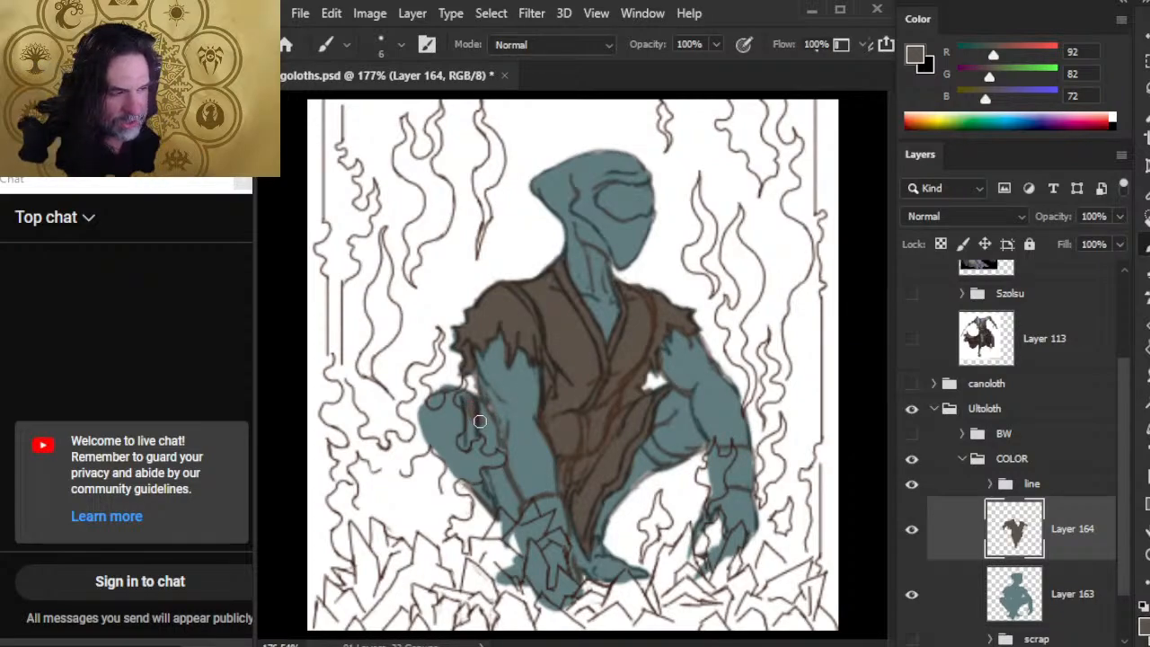
Paint the trouser cloth on the figure's right leg and both feet brown with a size 4 brush
{"action": "key", "text": "bracketleft"}
{"action": "key", "text": "bracketleft"}
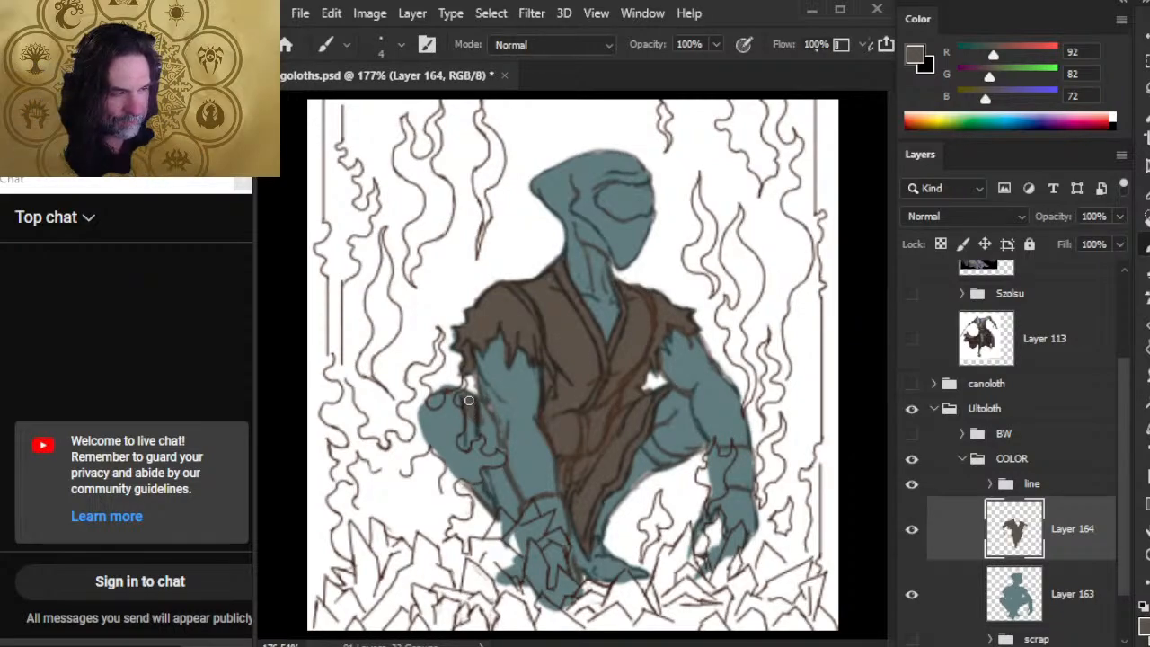
{"action": "mouse_move", "coordinate": [484, 418]}
{"action": "left_mouse_down"}
{"action": "mouse_move", "coordinate": [494, 433]}
{"action": "mouse_move", "coordinate": [473, 437]}
{"action": "mouse_move", "coordinate": [476, 453]}
{"action": "mouse_move", "coordinate": [512, 474]}
{"action": "mouse_move", "coordinate": [490, 498]}
{"action": "mouse_move", "coordinate": [516, 516]}
{"action": "left_mouse_up"}
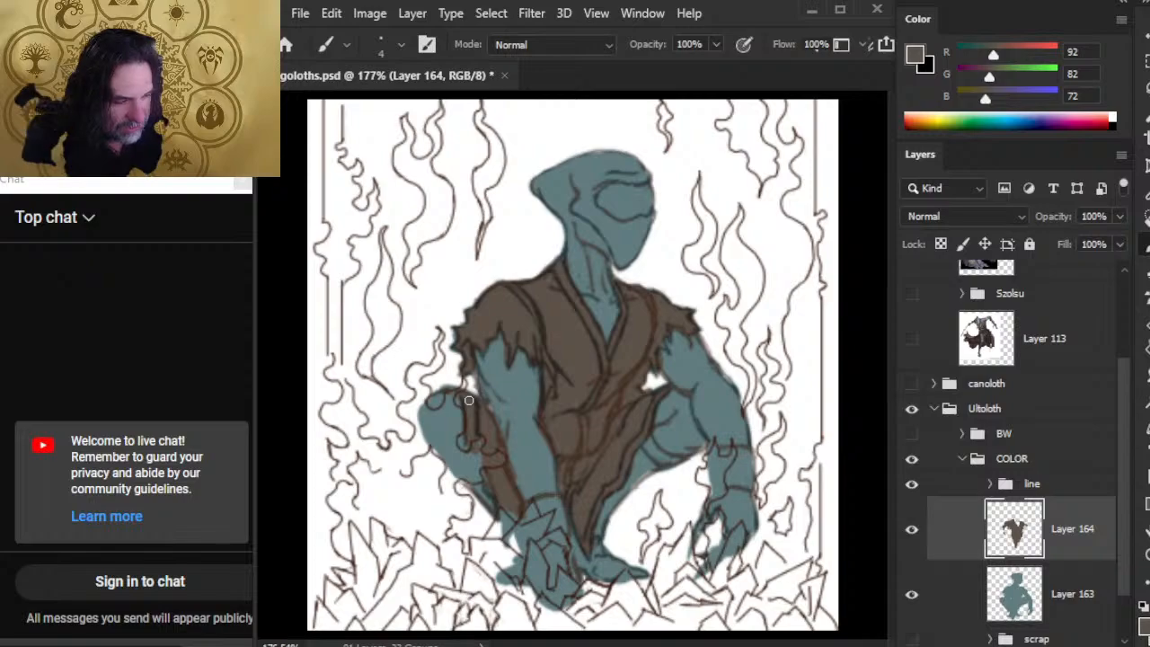
{"action": "mouse_move", "coordinate": [506, 516]}
{"action": "left_mouse_down"}
{"action": "mouse_move", "coordinate": [481, 494]}
{"action": "mouse_move", "coordinate": [502, 527]}
{"action": "left_mouse_up"}
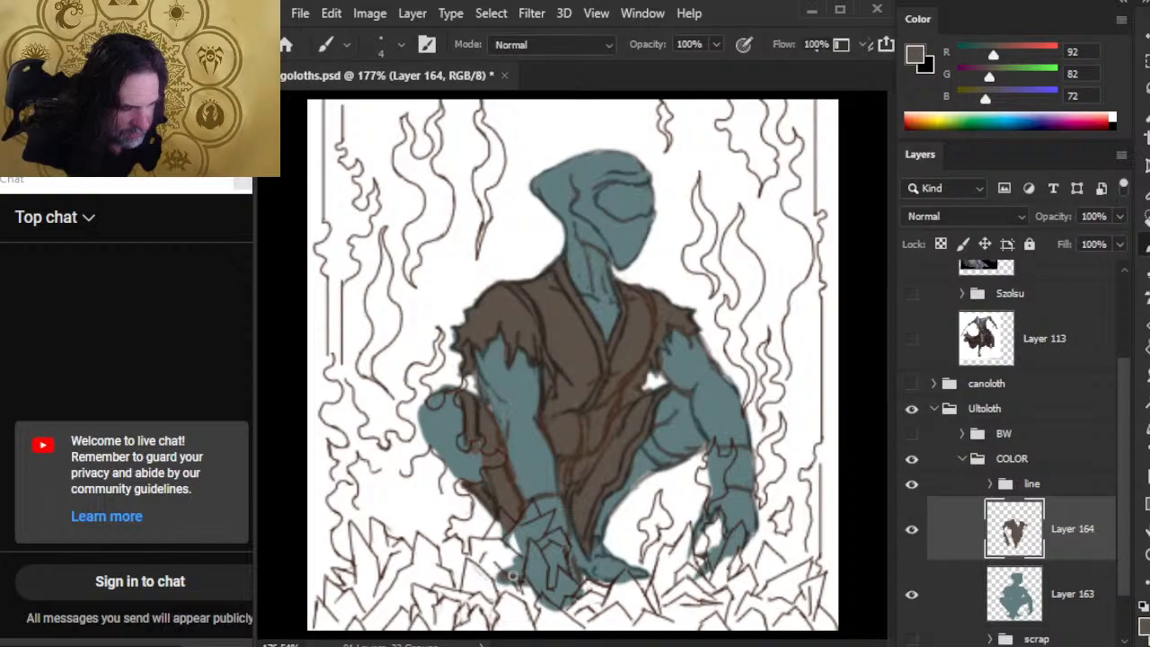
{"action": "mouse_move", "coordinate": [533, 574]}
{"action": "left_mouse_down"}
{"action": "mouse_move", "coordinate": [521, 526]}
{"action": "mouse_move", "coordinate": [538, 531]}
{"action": "mouse_move", "coordinate": [531, 515]}
{"action": "left_mouse_up"}
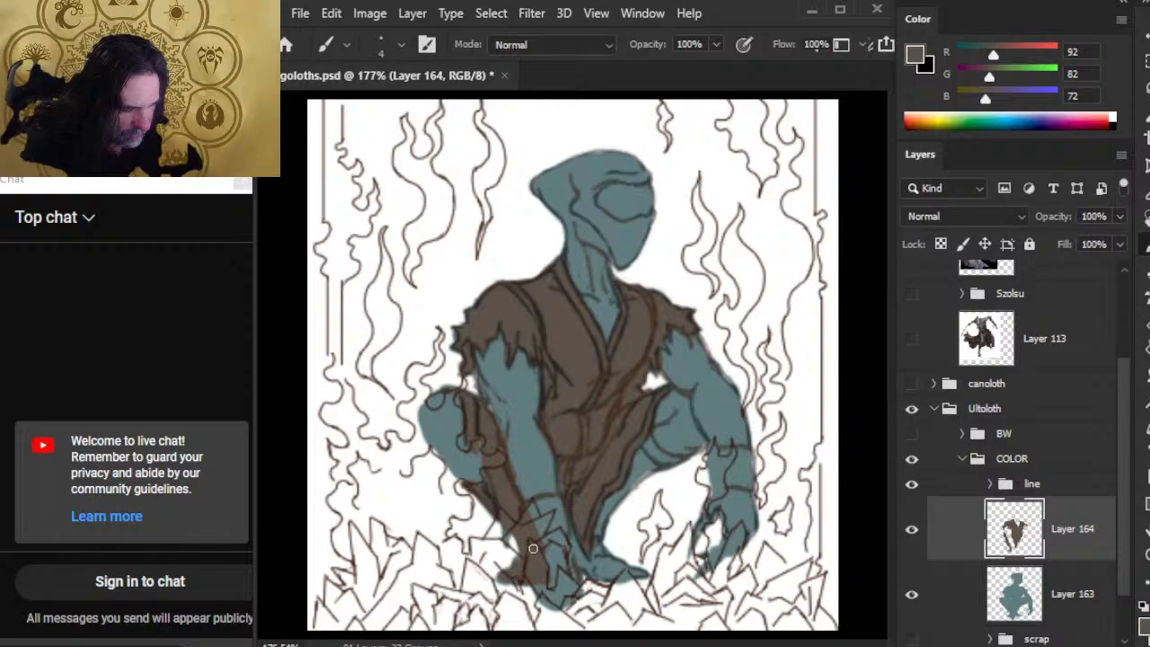
{"action": "mouse_move", "coordinate": [595, 545]}
{"action": "left_mouse_down"}
{"action": "mouse_move", "coordinate": [604, 568]}
{"action": "mouse_move", "coordinate": [576, 535]}
{"action": "mouse_move", "coordinate": [574, 563]}
{"action": "mouse_move", "coordinate": [627, 577]}
{"action": "left_mouse_up"}
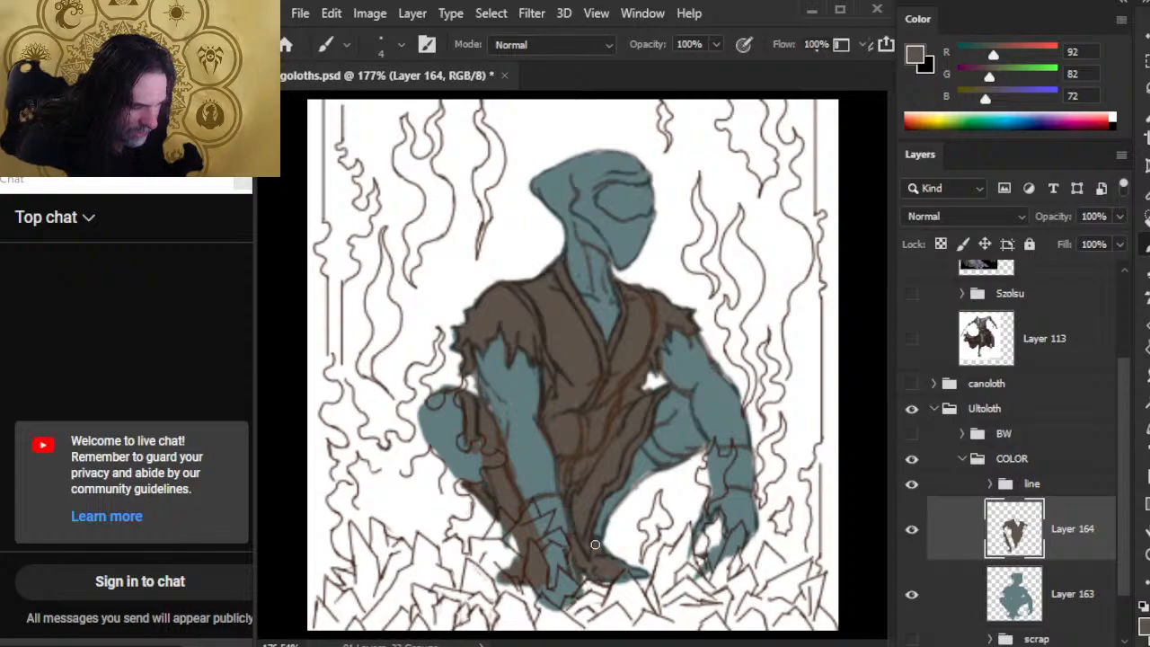
Clean up the brown edges around the feet and shins, and paint the underside of the figure's left thigh brown
{"action": "key", "text": "e"}
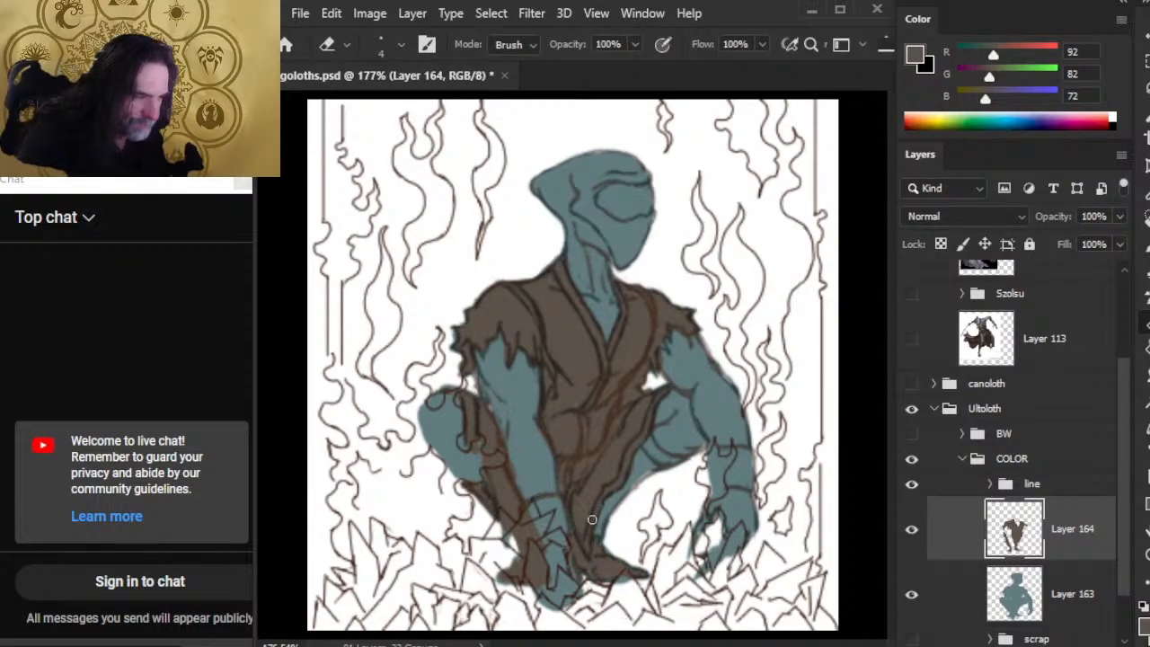
{"action": "key", "text": "b"}
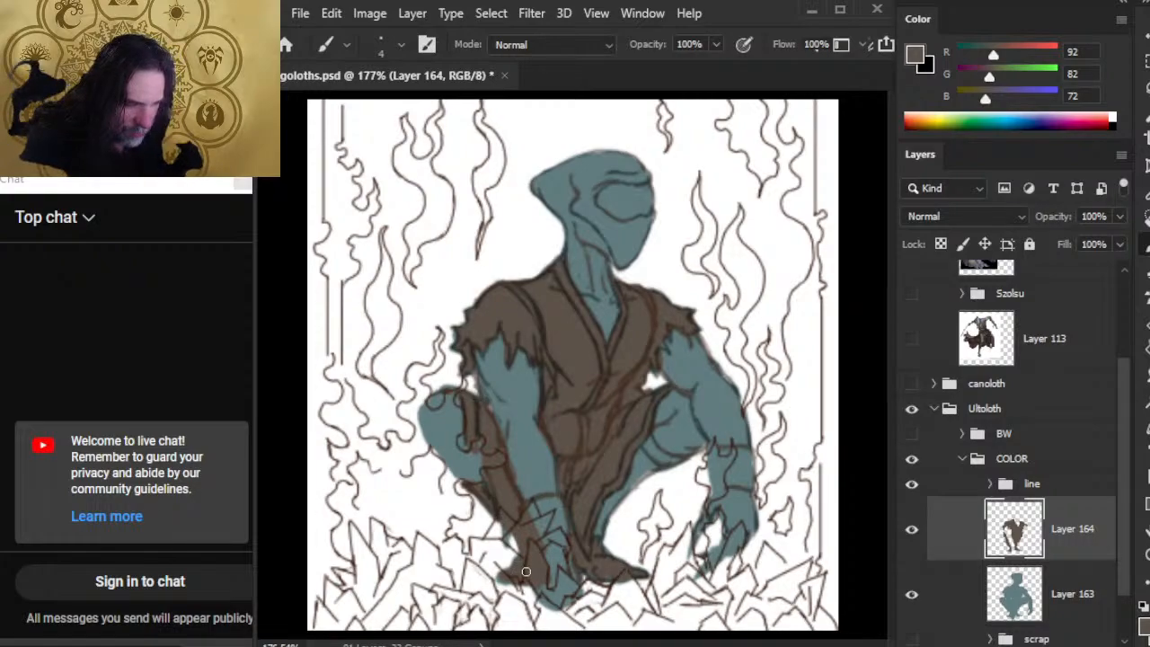
{"action": "key", "text": "e"}
{"action": "key", "text": "b"}
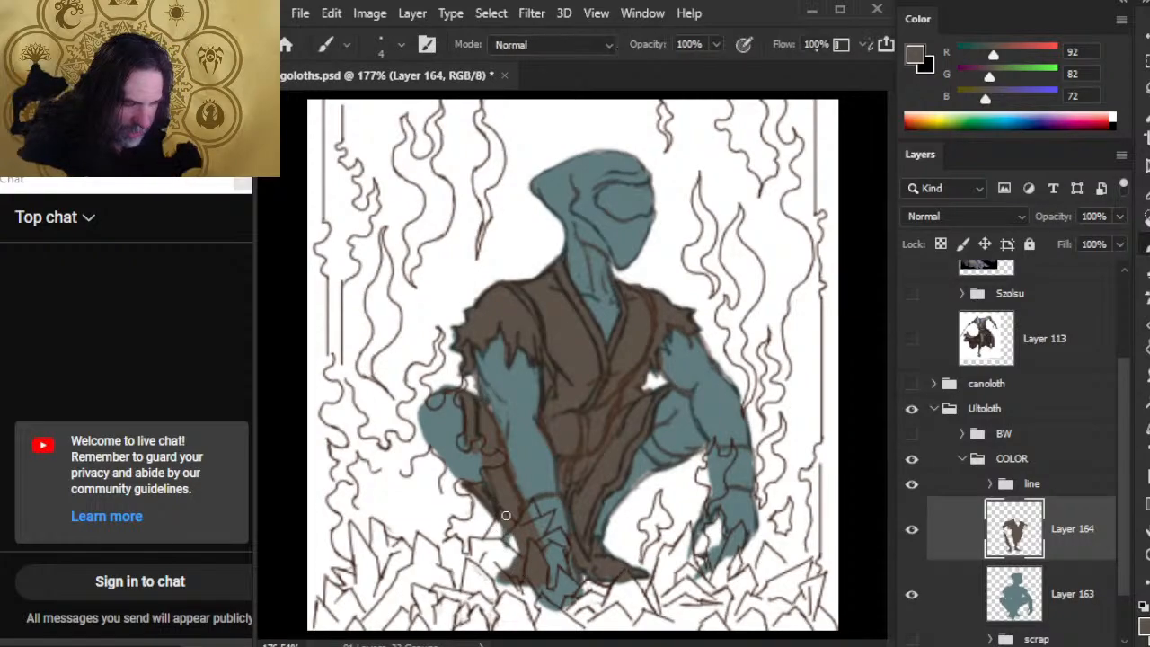
{"action": "key", "text": "e"}
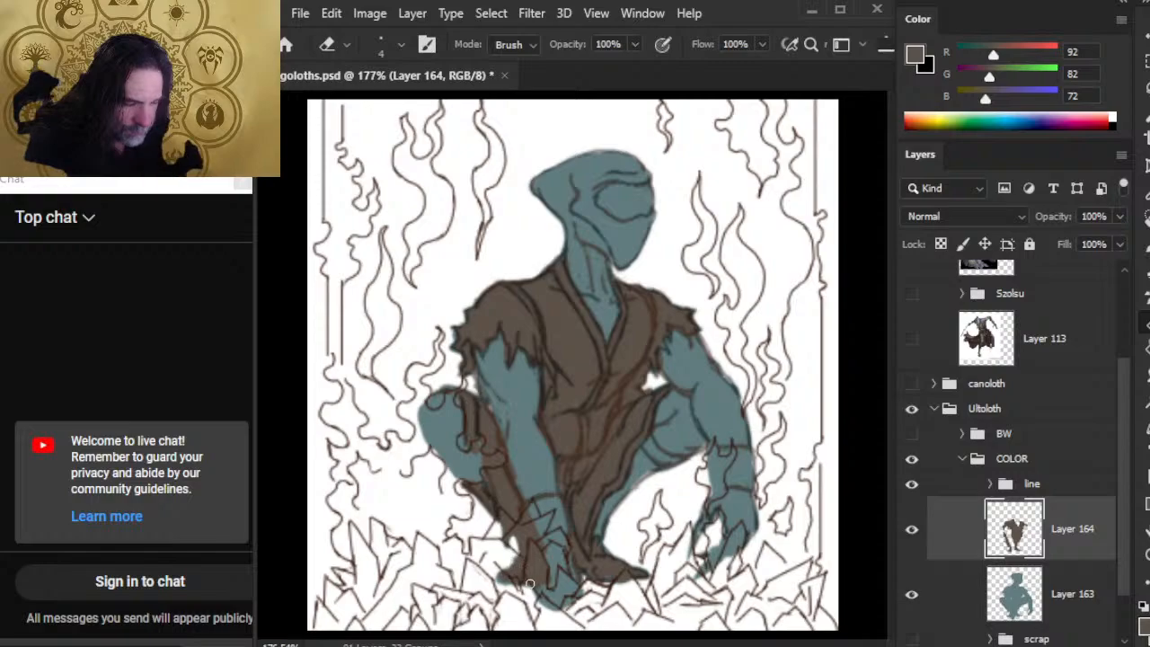
{"action": "key", "text": "b"}
{"action": "mouse_move", "coordinate": [617, 464]}
{"action": "left_mouse_down"}
{"action": "mouse_move", "coordinate": [620, 499]}
{"action": "mouse_move", "coordinate": [656, 450]}
{"action": "mouse_move", "coordinate": [634, 490]}
{"action": "mouse_move", "coordinate": [693, 456]}
{"action": "left_mouse_up"}
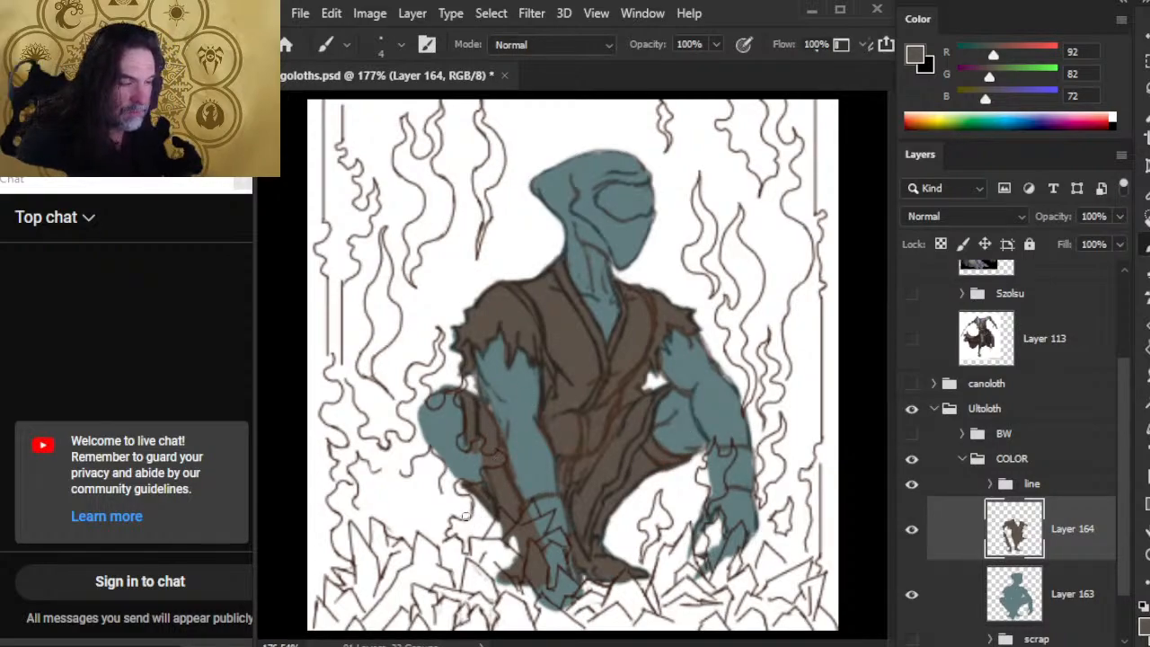
Show the Szolsu artwork briefly to sample its dark robe colour (RGB 56, 45, 48) as the foreground colour
{"action": "left_click", "coordinate": [912, 293]}
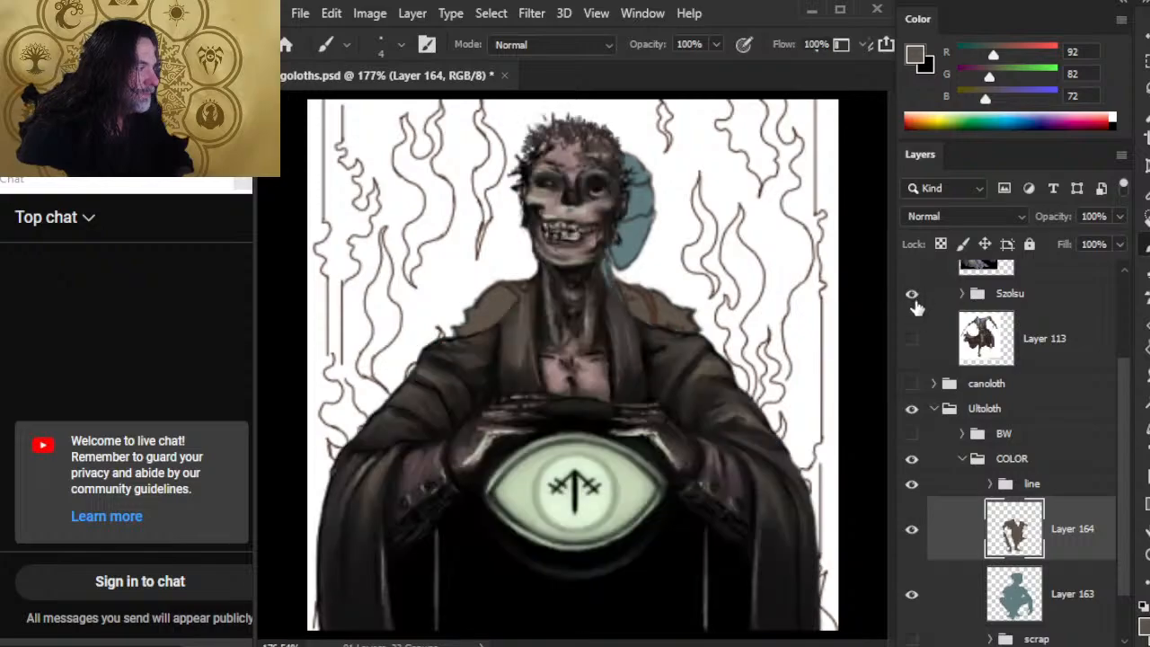
{"action": "left_click", "coordinate": [744, 460], "text": "alt"}
{"action": "left_click_drag", "start_coordinate": [744, 460], "coordinate": [760, 444]}
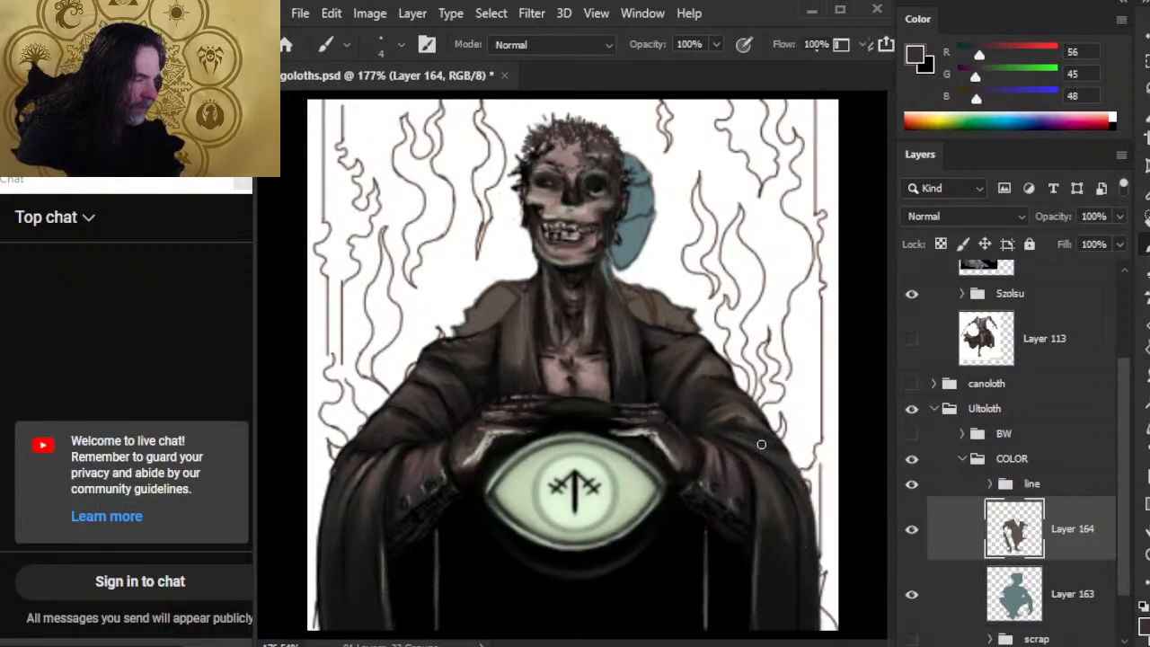
{"action": "left_click", "coordinate": [911, 293]}
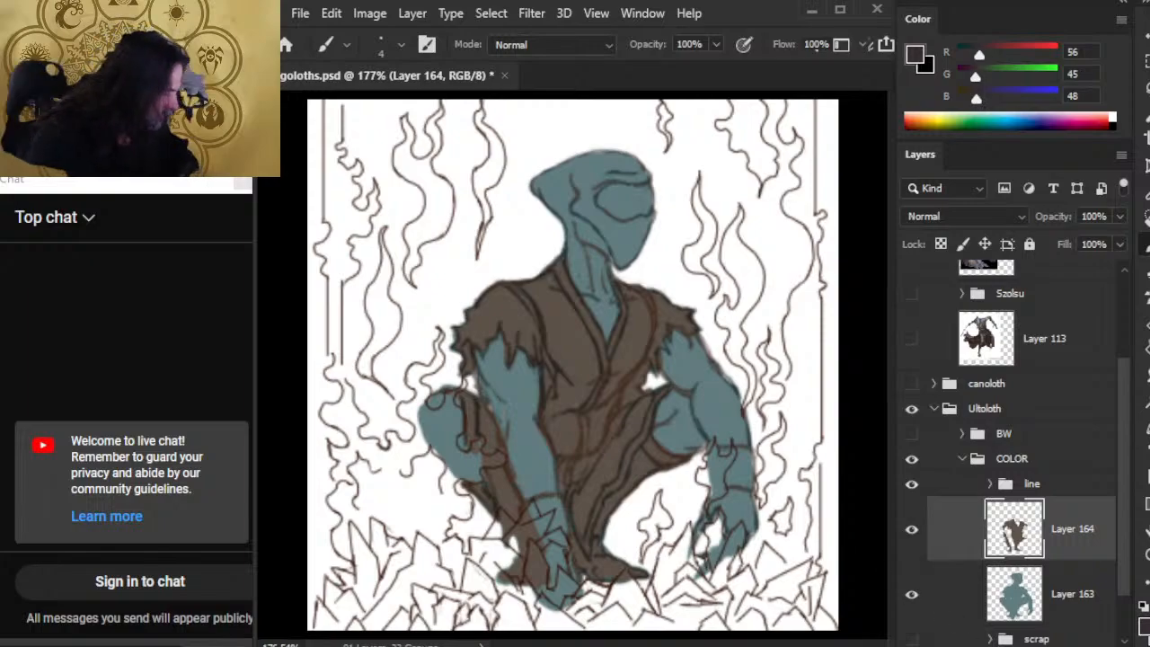
{"action": "left_click_drag", "start_coordinate": [555, 498], "coordinate": [534, 502]}
{"action": "key", "text": "x"}
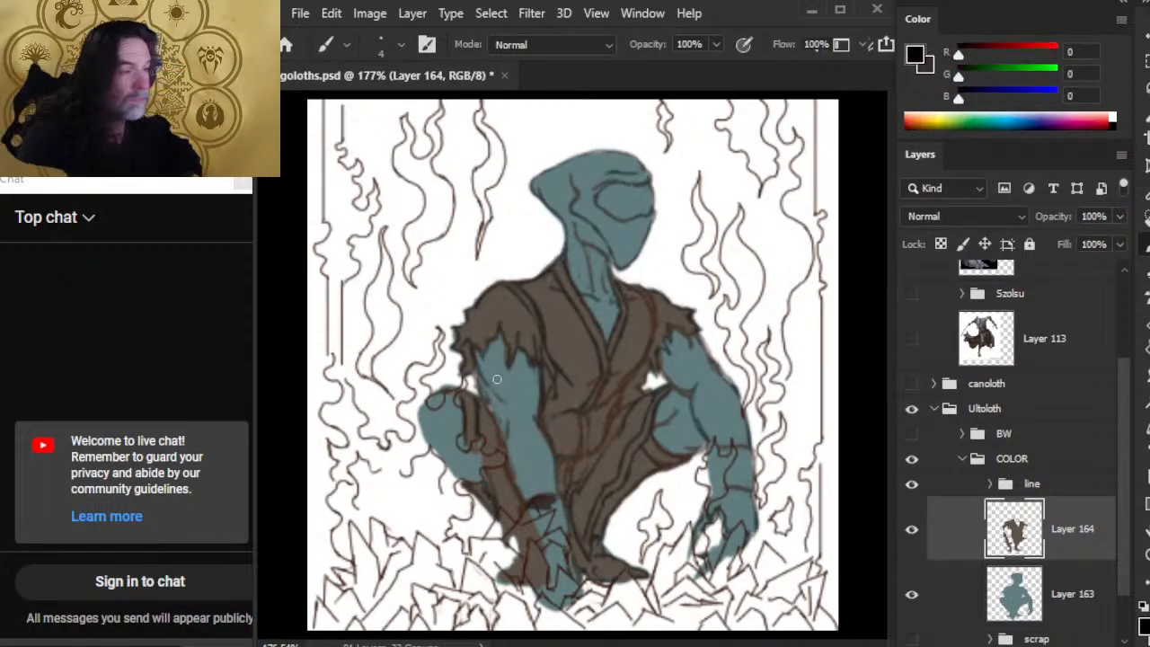
{"action": "left_click", "coordinate": [498, 302], "text": "alt"}
{"action": "left_click", "coordinate": [492, 335], "text": "alt"}
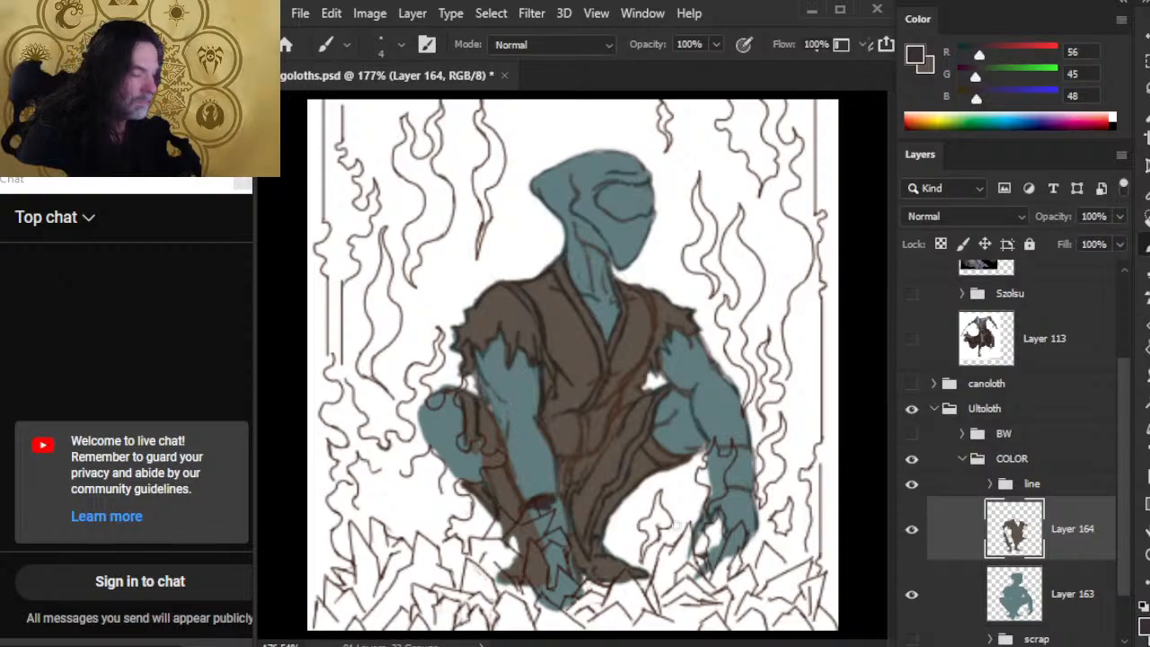
{"action": "key", "text": "l"}
{"action": "key", "text": "e"}
{"action": "mouse_move", "coordinate": [538, 496]}
{"action": "left_mouse_down"}
{"action": "mouse_move", "coordinate": [534, 523]}
{"action": "mouse_move", "coordinate": [546, 503]}
{"action": "left_mouse_up"}
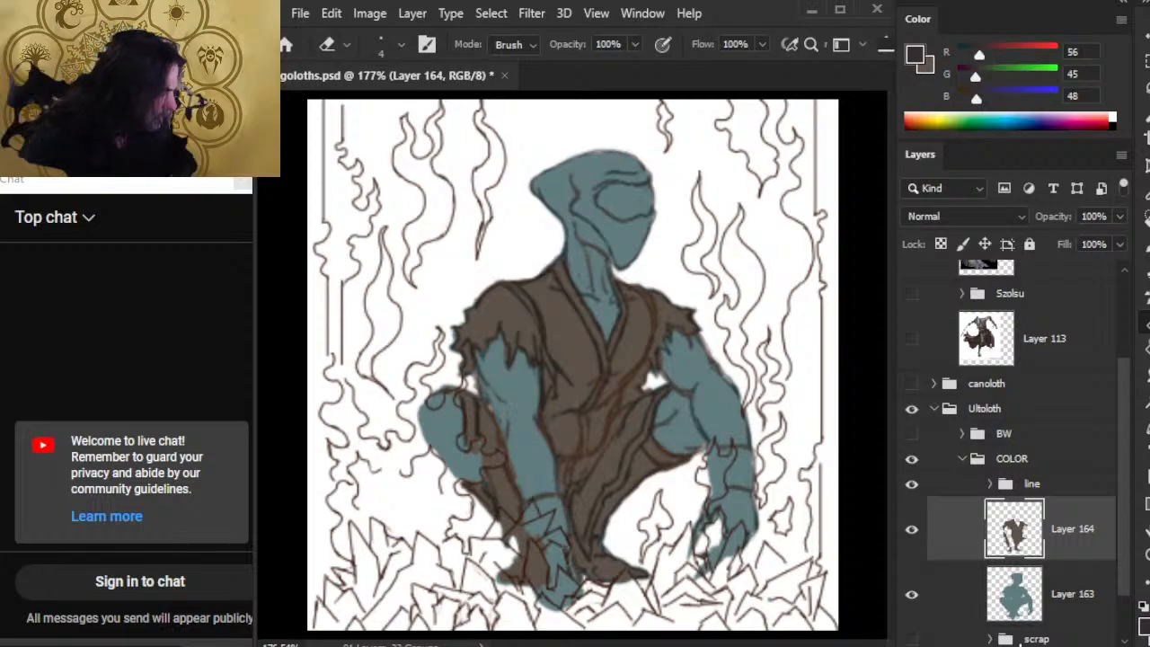
Paint the bracer on the figure's right wrist dark on a new layer above Layer 164, and touch up the adjoining brown clothing on Layer 164
{"action": "key", "text": "ctrl+shift+alt+n"}
{"action": "key", "text": "b"}
{"action": "mouse_move", "coordinate": [548, 518]}
{"action": "left_mouse_down"}
{"action": "mouse_move", "coordinate": [534, 523]}
{"action": "mouse_move", "coordinate": [540, 513]}
{"action": "mouse_move", "coordinate": [548, 527]}
{"action": "mouse_move", "coordinate": [544, 500]}
{"action": "mouse_move", "coordinate": [540, 512]}
{"action": "left_mouse_up"}
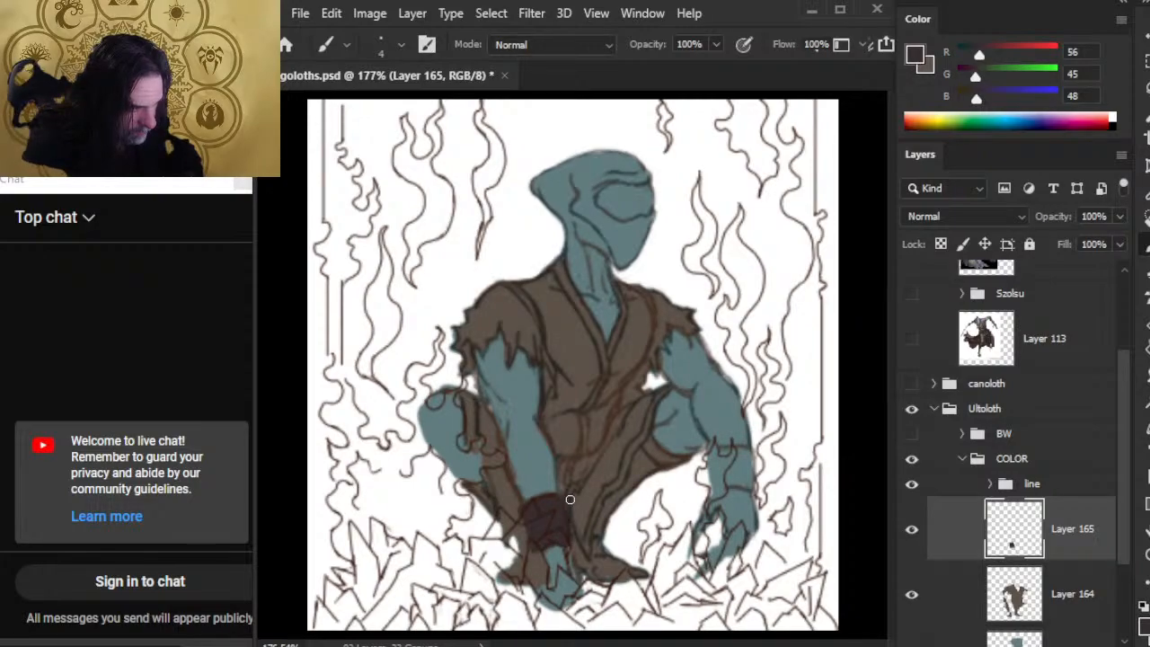
{"action": "left_click", "coordinate": [960, 617]}
{"action": "left_click", "coordinate": [572, 420], "text": "alt"}
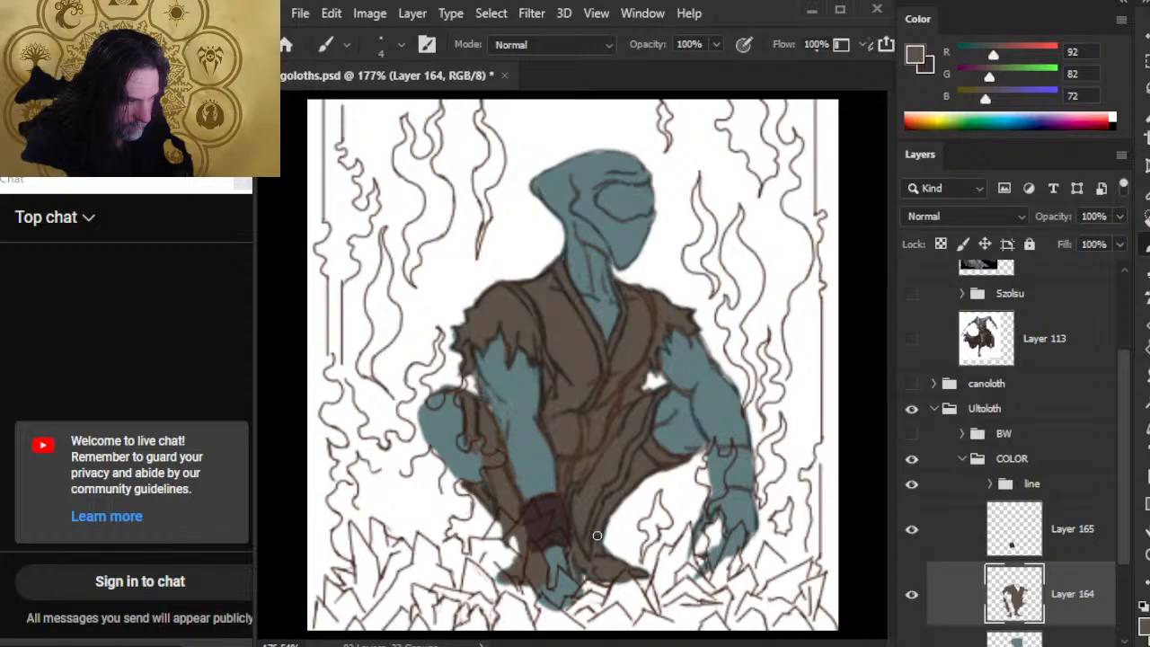
Paint the bracer on the figure's left wrist with the dark colour on Layer 165 and erase its ragged overspill
{"action": "left_click", "coordinate": [949, 542]}
{"action": "key", "text": "x"}
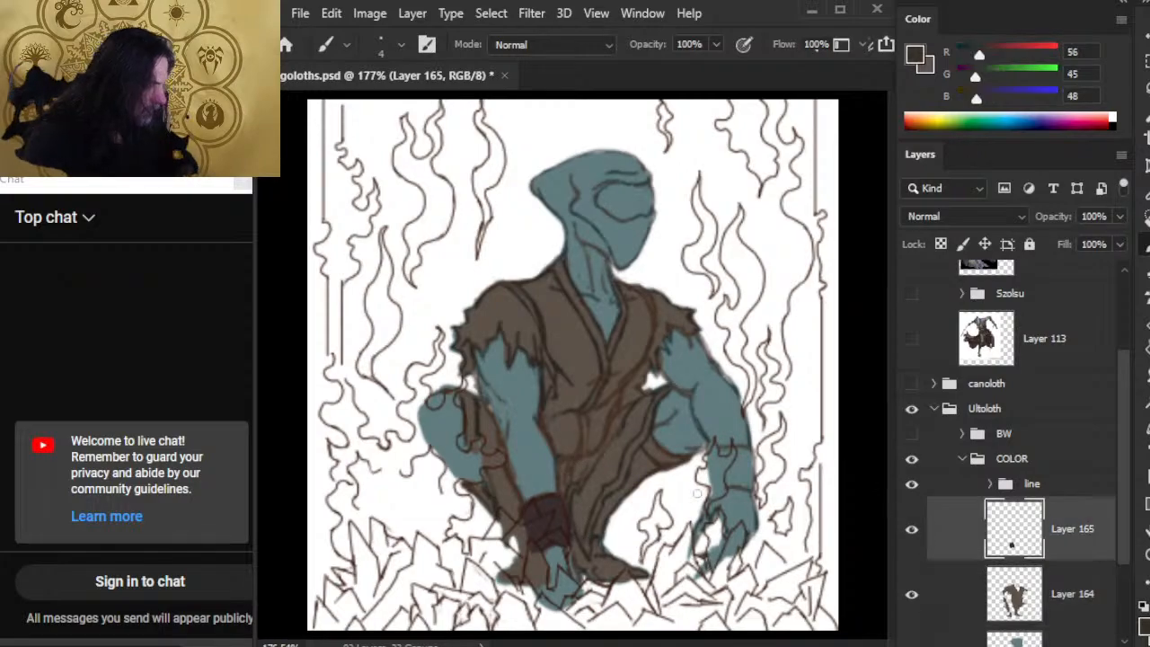
{"action": "mouse_move", "coordinate": [719, 447]}
{"action": "left_mouse_down"}
{"action": "mouse_move", "coordinate": [721, 481]}
{"action": "mouse_move", "coordinate": [724, 455]}
{"action": "mouse_move", "coordinate": [733, 476]}
{"action": "mouse_move", "coordinate": [741, 459]}
{"action": "mouse_move", "coordinate": [748, 477]}
{"action": "mouse_move", "coordinate": [753, 454]}
{"action": "mouse_move", "coordinate": [759, 494]}
{"action": "left_mouse_up"}
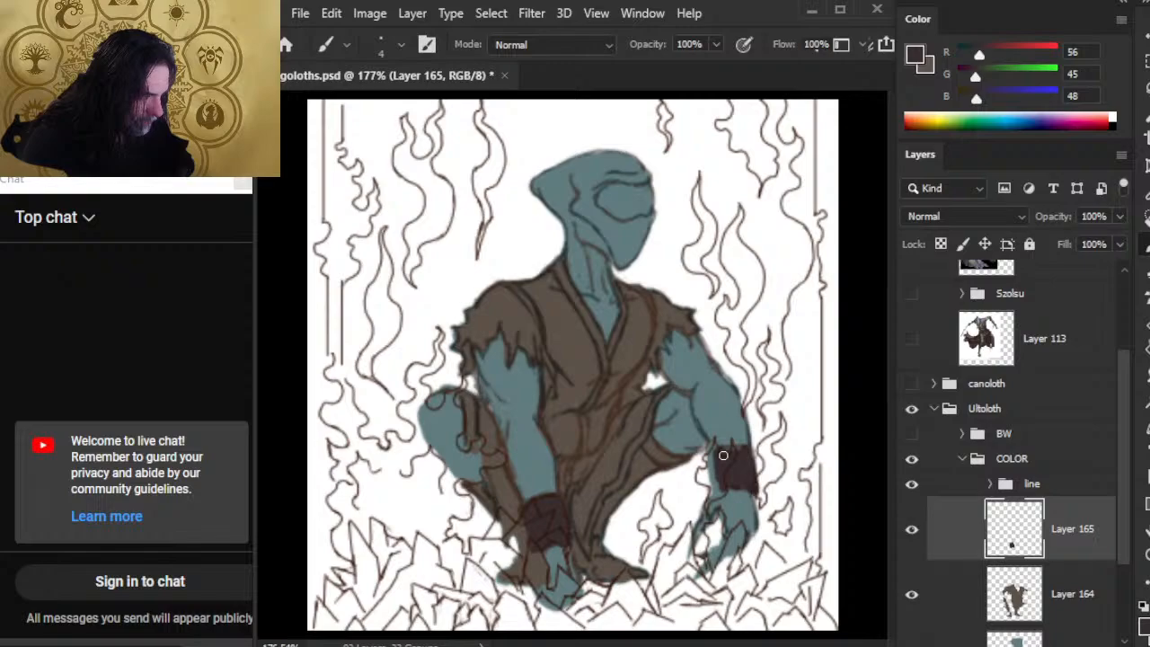
{"action": "mouse_move", "coordinate": [724, 455]}
{"action": "left_mouse_down"}
{"action": "mouse_move", "coordinate": [712, 478]}
{"action": "mouse_move", "coordinate": [708, 451]}
{"action": "mouse_move", "coordinate": [744, 444]}
{"action": "left_mouse_up"}
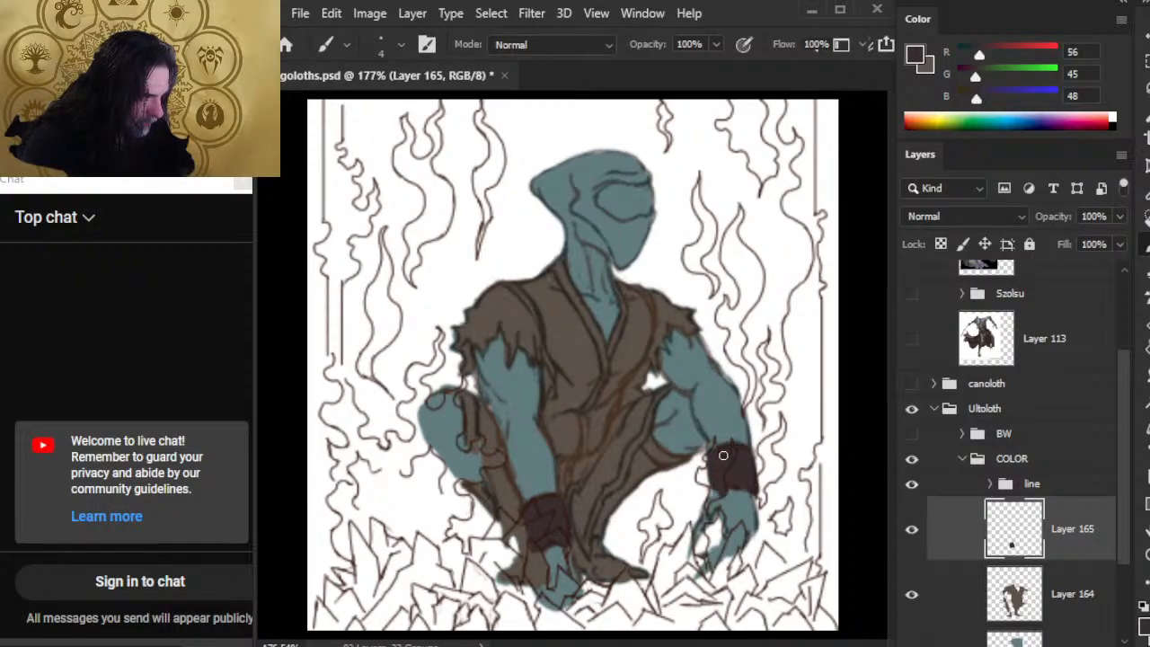
{"action": "key", "text": "e"}
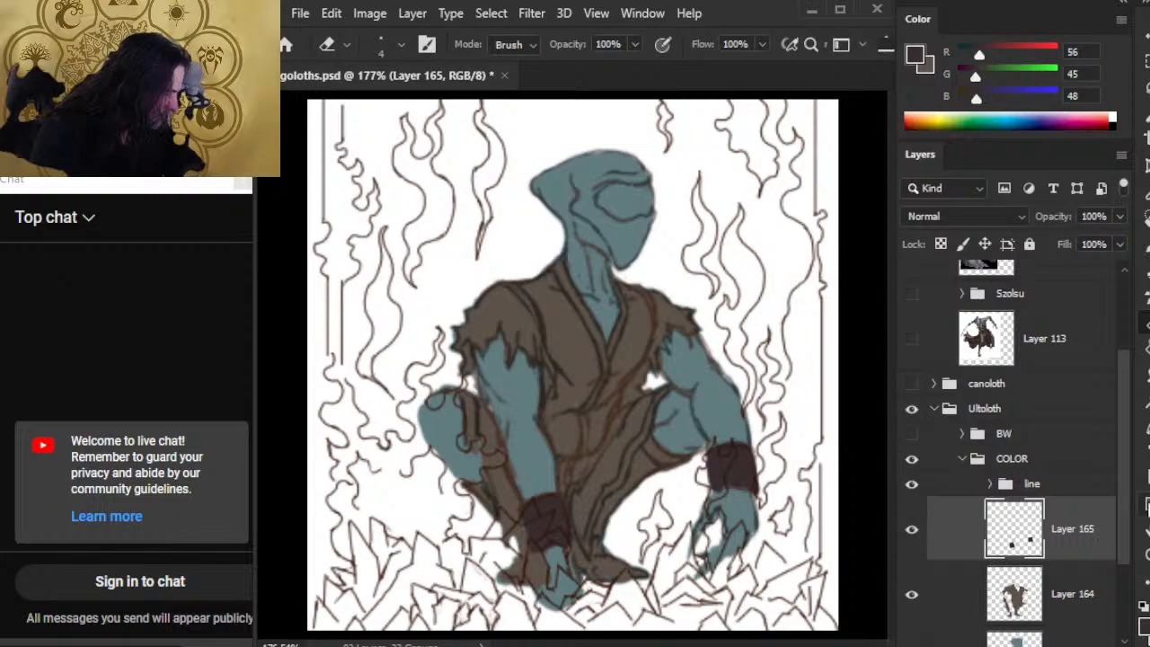
Create a new empty layer directly above the scrap group, beneath the Ultoloth's skin layer
{"action": "scroll", "coordinate": [1092, 540], "scroll_direction": "down", "scroll_amount": 3}
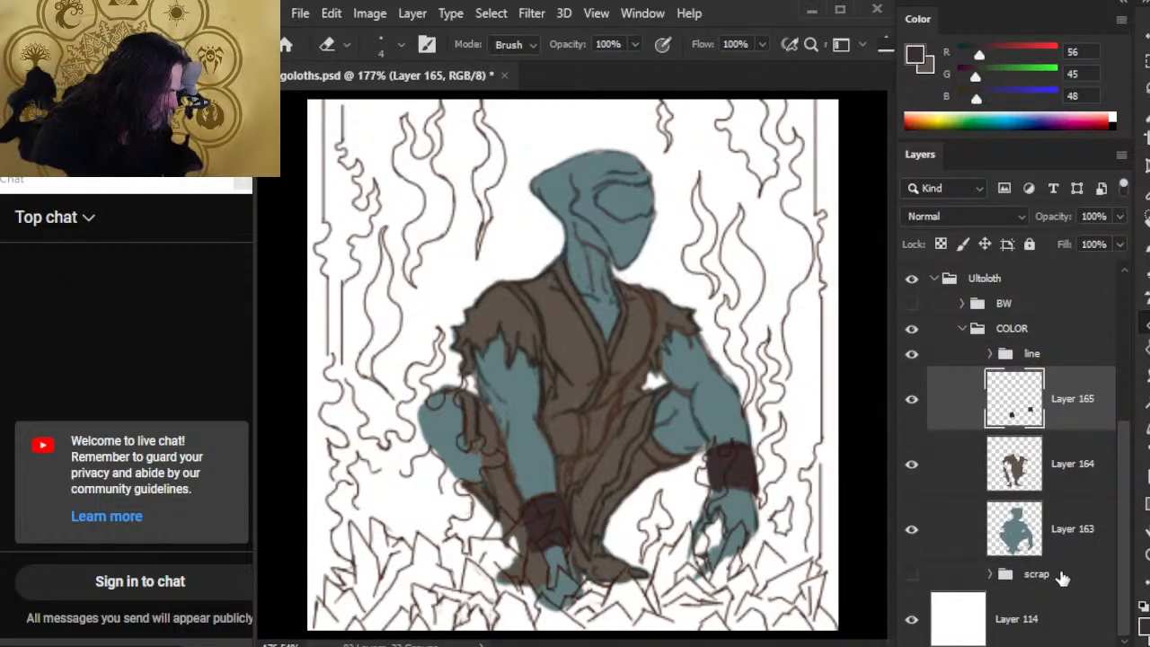
{"action": "left_click", "coordinate": [1063, 576]}
{"action": "key", "text": "ctrl+shift+alt+n"}
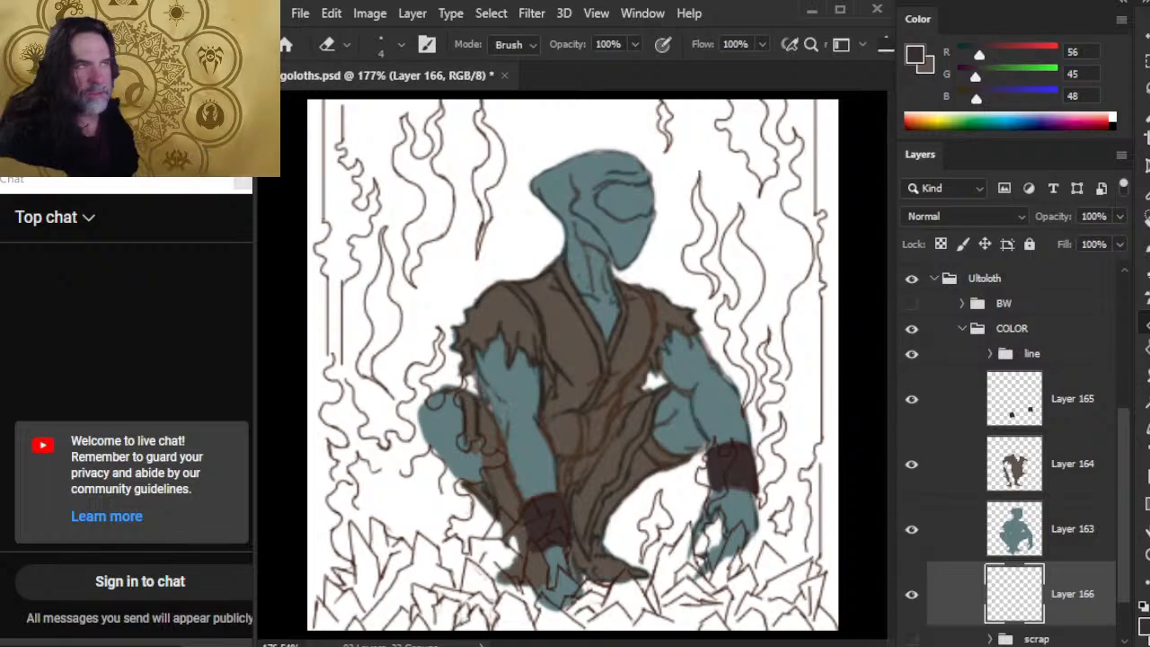
Sample near-black and pale green (RGB 146, 185, 138) from CoM Cover 2024-03-27.jpg as the two working colours, and close that file
{"action": "left_click", "coordinate": [297, 15]}
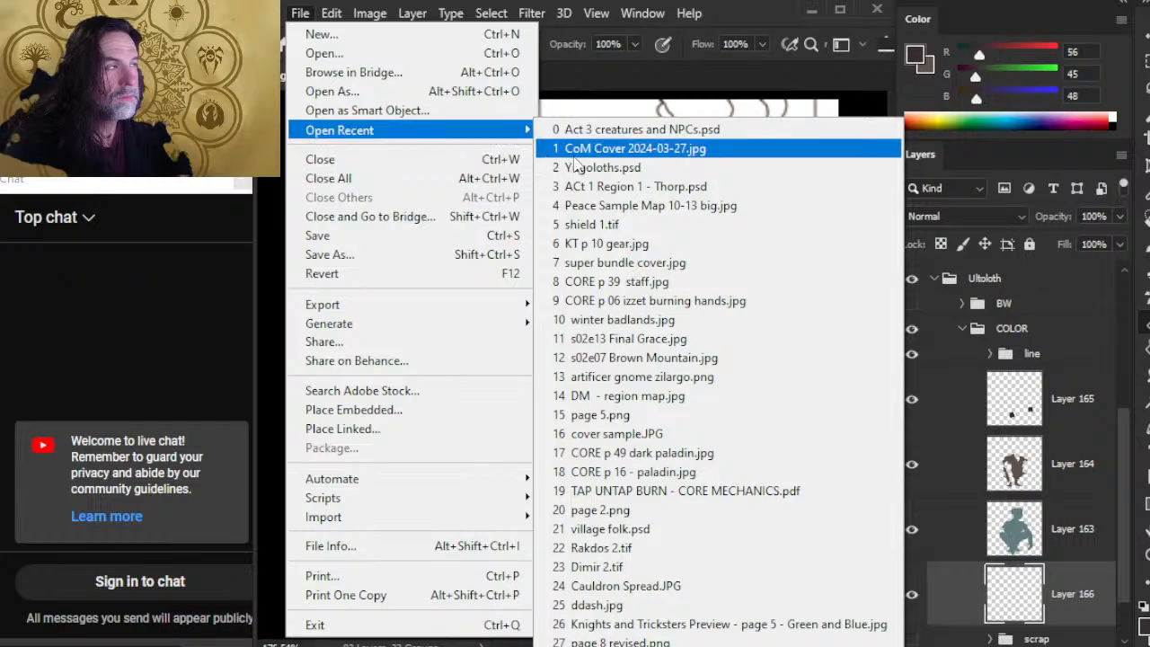
{"action": "left_click", "coordinate": [571, 148]}
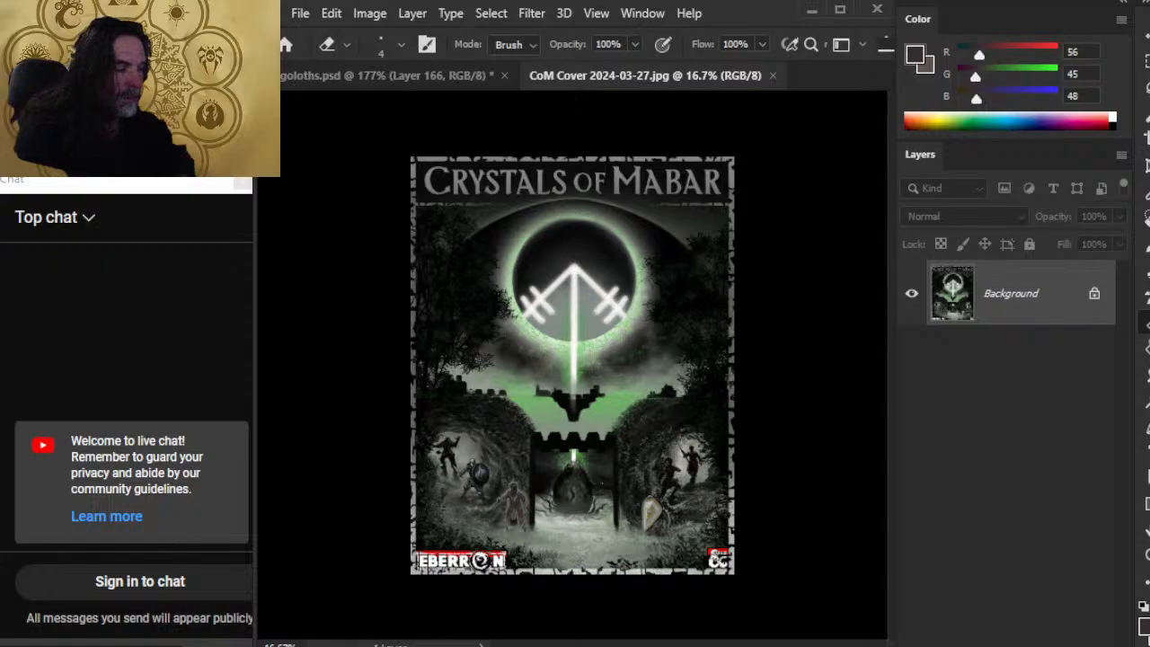
{"action": "key", "text": "z"}
{"action": "left_click_drag", "start_coordinate": [573, 460], "coordinate": [670, 494]}
{"action": "key", "text": "b"}
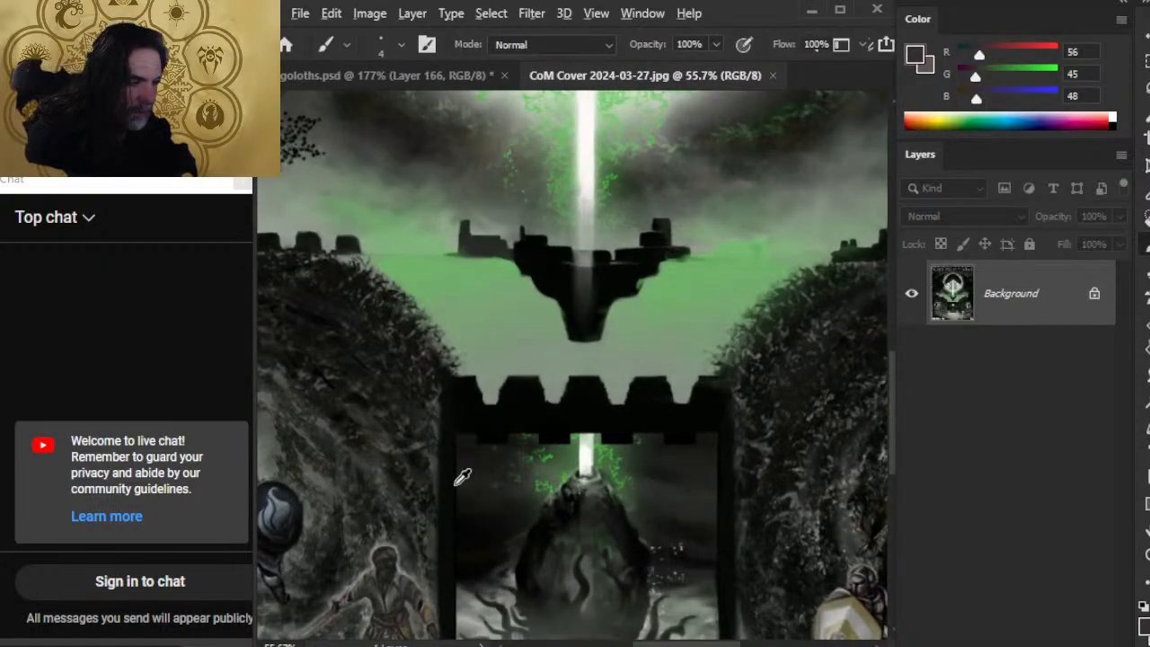
{"action": "left_click", "coordinate": [479, 514], "text": "alt"}
{"action": "left_click", "coordinate": [586, 112], "text": "alt"}
{"action": "left_click_drag", "start_coordinate": [638, 151], "coordinate": [664, 114]}
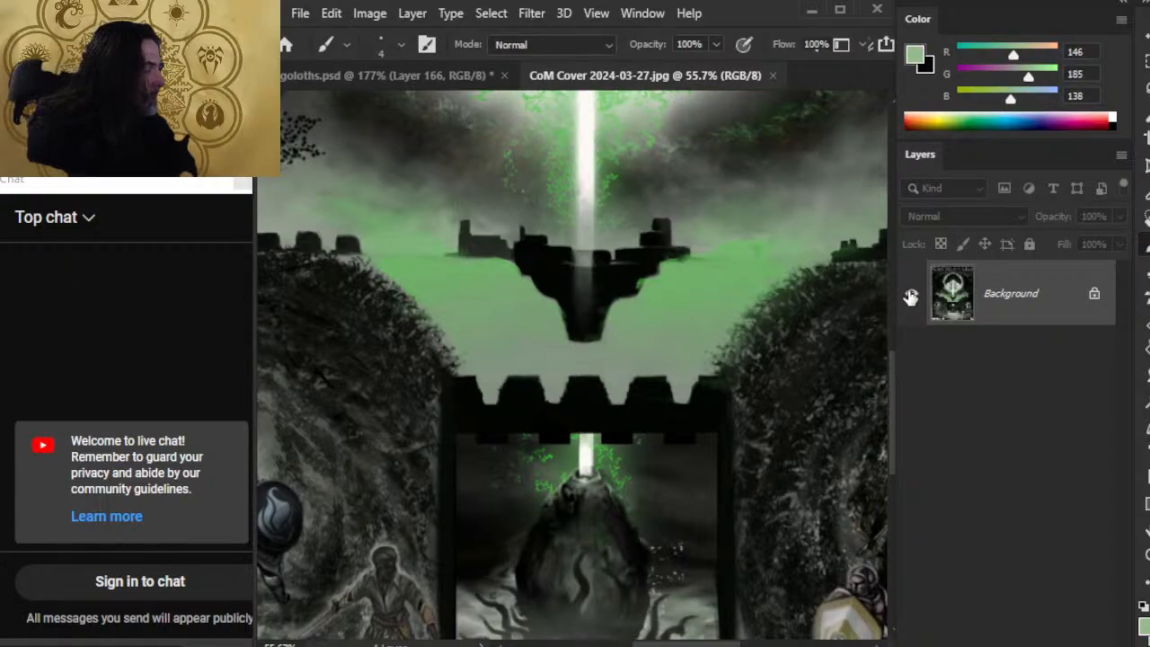
{"action": "left_click", "coordinate": [770, 76]}
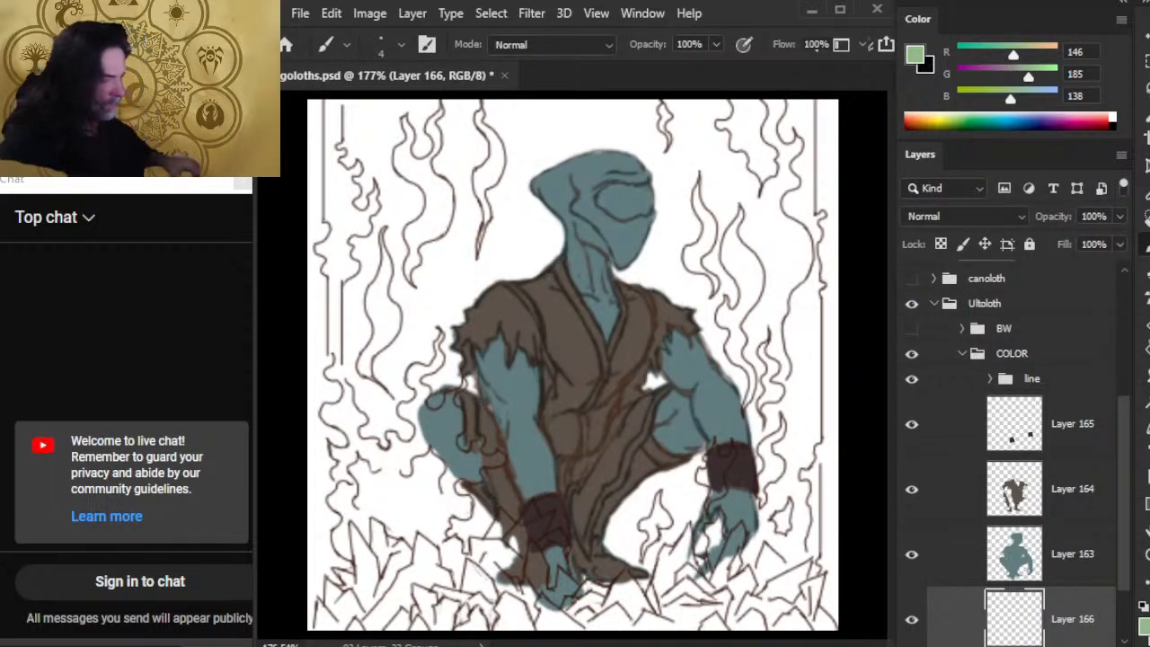
Block in the upper-left background on Layer 166 with pale green, using a 35-pixel brush
{"action": "key", "text": "z"}
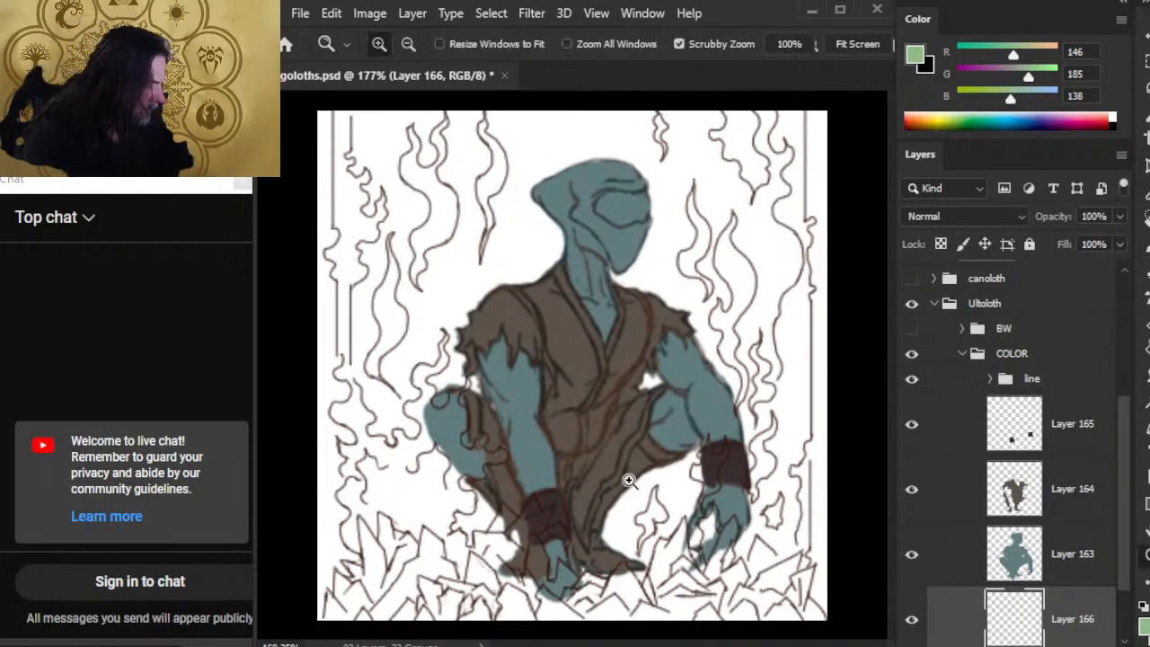
{"action": "left_click_drag", "start_coordinate": [635, 478], "coordinate": [538, 479]}
{"action": "key", "text": "x"}
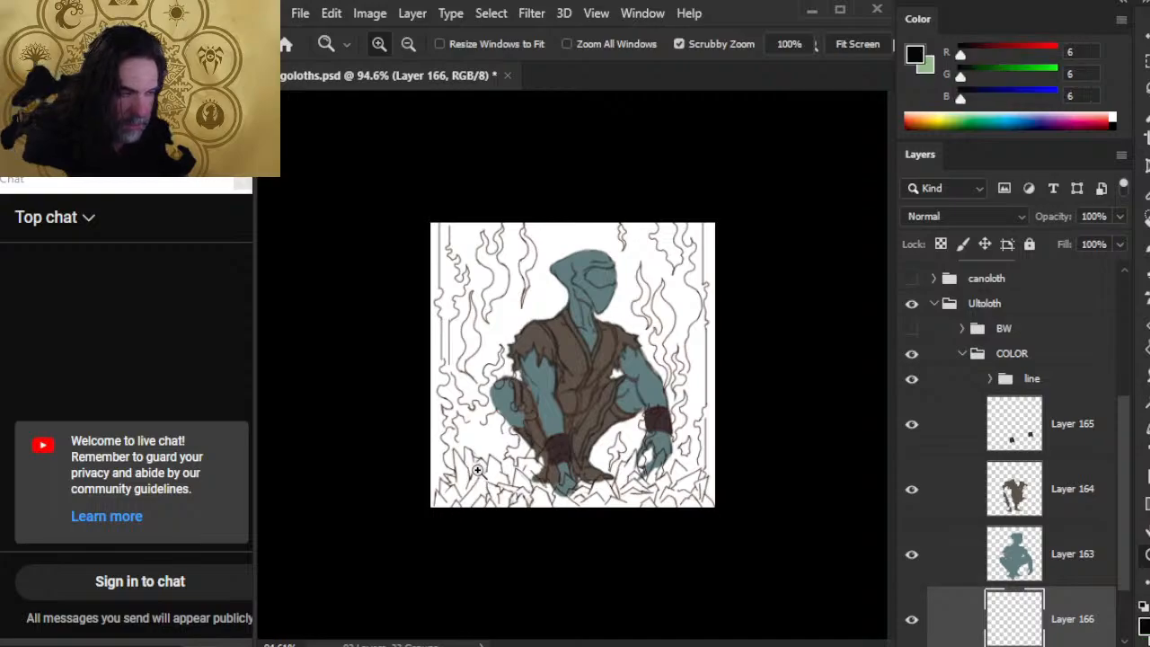
{"action": "key", "text": "b"}
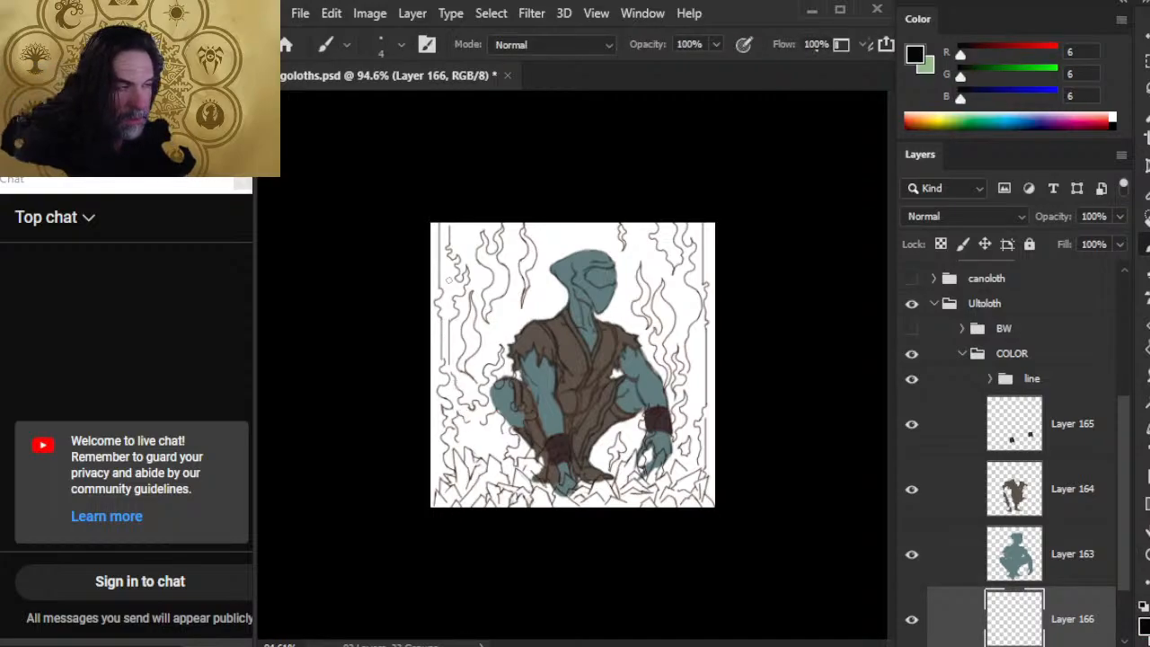
{"action": "key", "text": "bracketright"}
{"action": "key", "text": "bracketright"}
{"action": "key", "text": "bracketright"}
{"action": "key", "text": "bracketright"}
{"action": "key", "text": "bracketright"}
{"action": "key", "text": "bracketright"}
{"action": "key", "text": "bracketright"}
{"action": "key", "text": "bracketright"}
{"action": "key", "text": "bracketright"}
{"action": "key", "text": "bracketright"}
{"action": "mouse_move", "coordinate": [480, 241]}
{"action": "left_mouse_down"}
{"action": "mouse_move", "coordinate": [464, 217]}
{"action": "mouse_move", "coordinate": [483, 226]}
{"action": "mouse_move", "coordinate": [463, 270]}
{"action": "mouse_move", "coordinate": [494, 274]}
{"action": "mouse_move", "coordinate": [486, 263]}
{"action": "left_mouse_up"}
{"action": "key", "text": "ctrl+z"}
{"action": "key", "text": "x"}
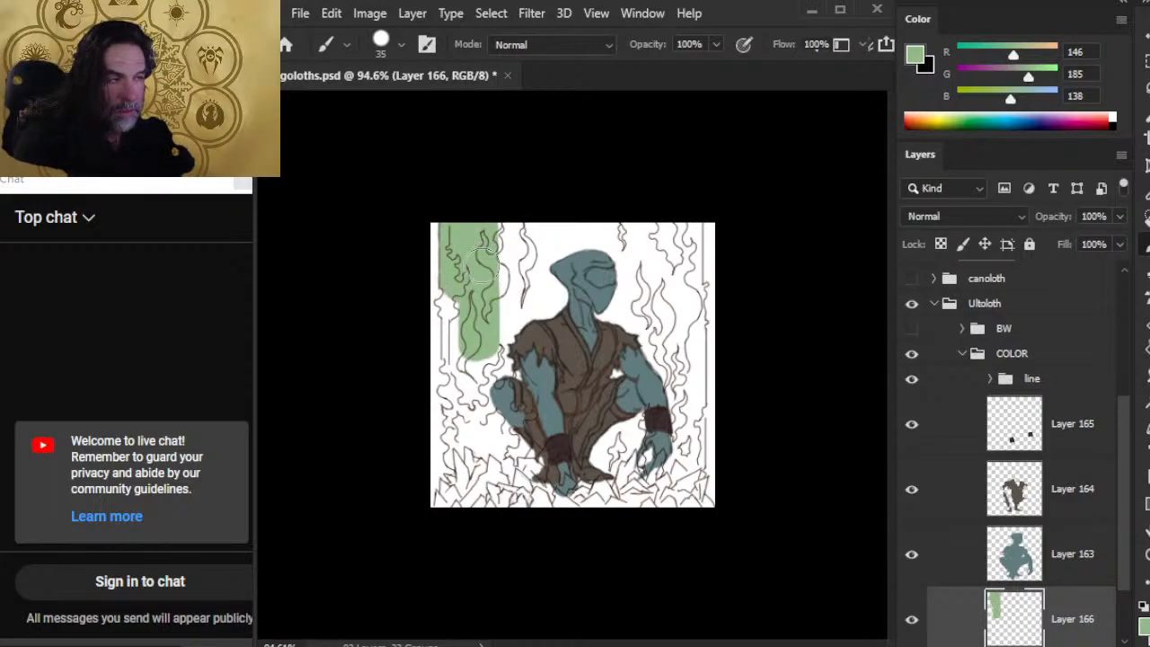
Paint the green beam's wavy left edge with a 9-pixel brush, following the line art down to the figure's knee level
{"action": "key", "text": "bracketleft"}
{"action": "key", "text": "bracketleft"}
{"action": "key", "text": "bracketleft"}
{"action": "key", "text": "bracketleft"}
{"action": "key", "text": "bracketleft"}
{"action": "key", "text": "bracketleft"}
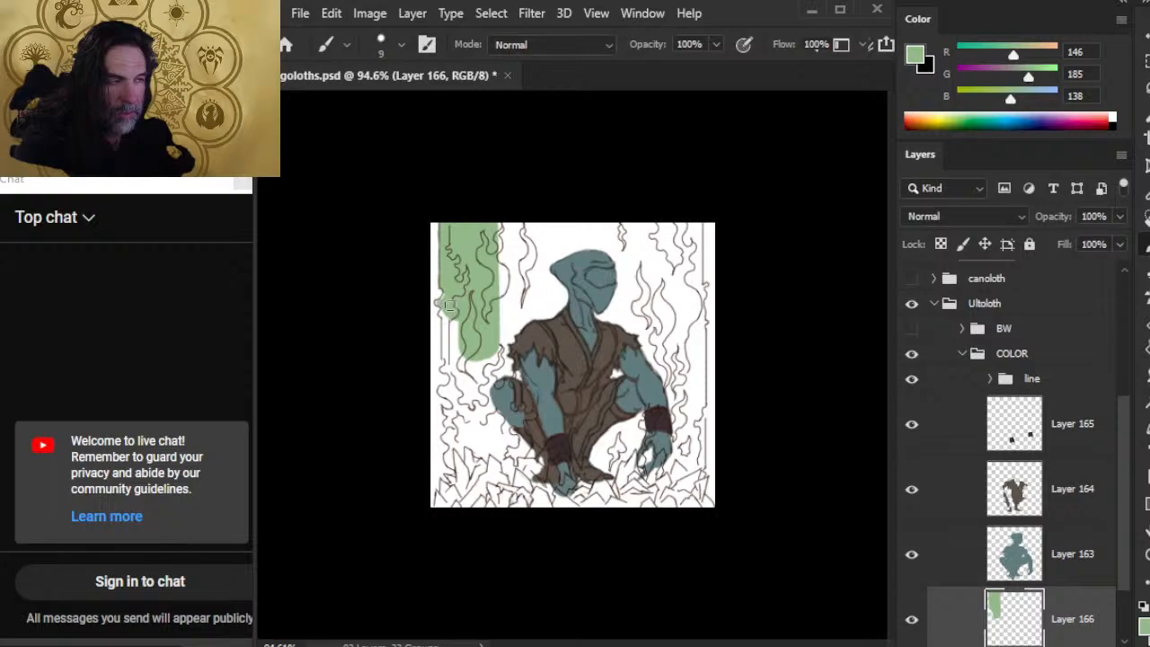
{"action": "mouse_move", "coordinate": [449, 310]}
{"action": "left_mouse_down"}
{"action": "mouse_move", "coordinate": [454, 383]}
{"action": "mouse_move", "coordinate": [449, 366]}
{"action": "left_mouse_up"}
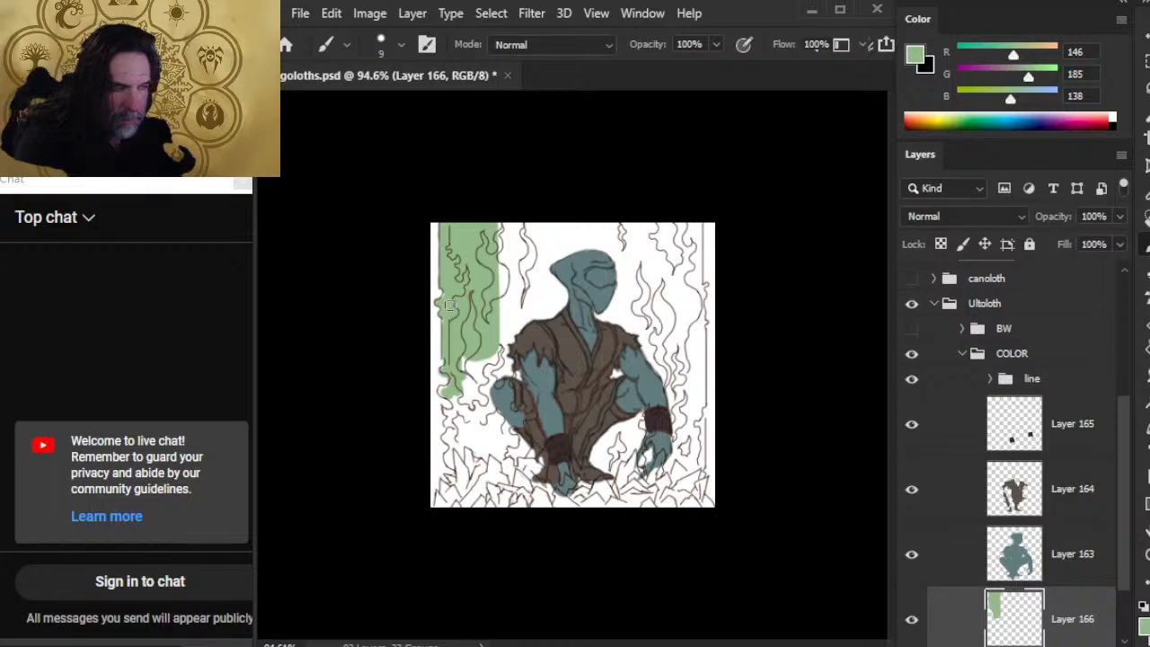
{"action": "key", "text": "e"}
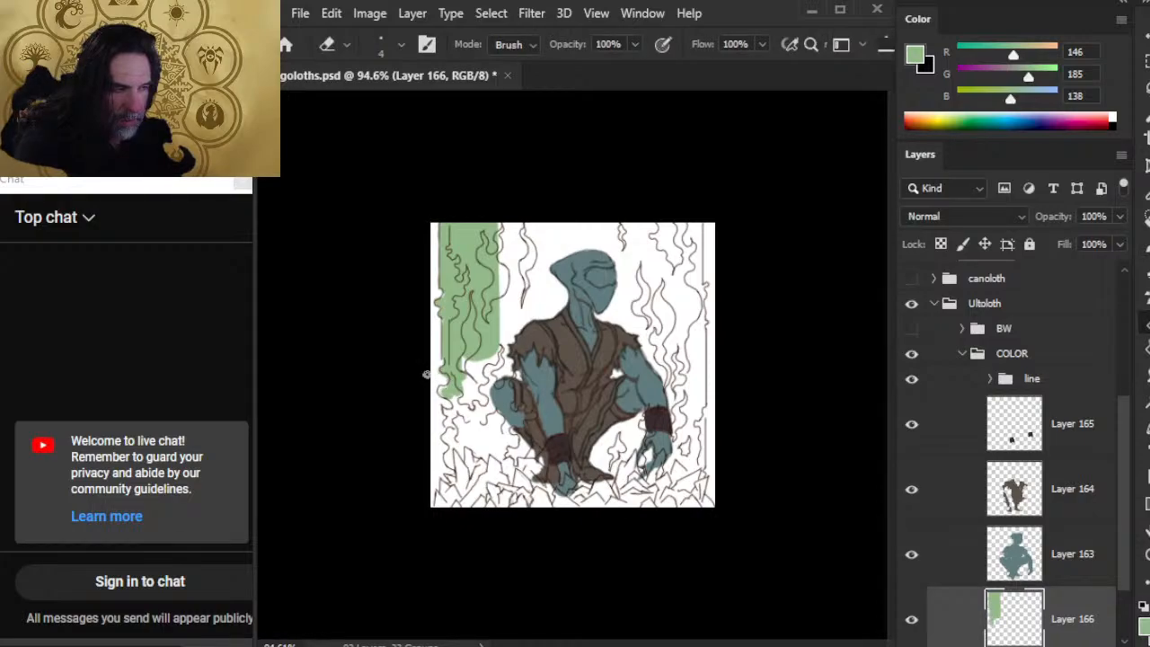
Extend the green down the background behind the figure's bent knee, across the lower-left crystals, and up beside the head
{"action": "key", "text": "b"}
{"action": "mouse_move", "coordinate": [467, 354]}
{"action": "left_mouse_down"}
{"action": "mouse_move", "coordinate": [486, 395]}
{"action": "mouse_move", "coordinate": [502, 310]}
{"action": "mouse_move", "coordinate": [507, 448]}
{"action": "mouse_move", "coordinate": [460, 422]}
{"action": "mouse_move", "coordinate": [460, 397]}
{"action": "mouse_move", "coordinate": [450, 407]}
{"action": "left_mouse_up"}
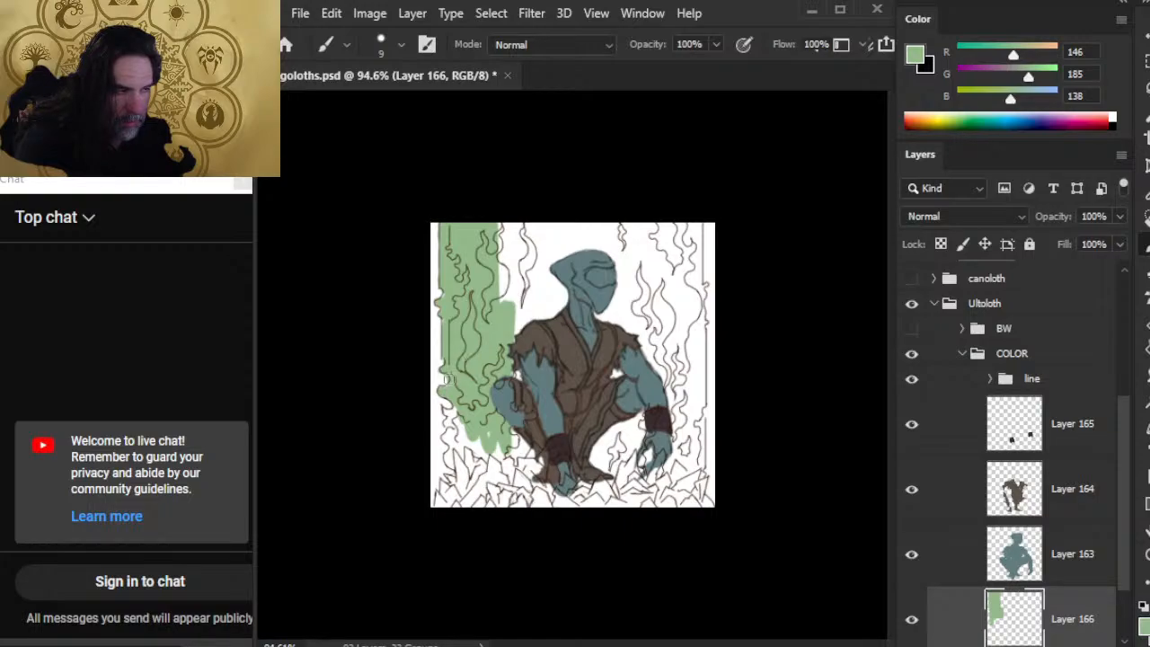
{"action": "key", "text": "e"}
{"action": "key", "text": "b"}
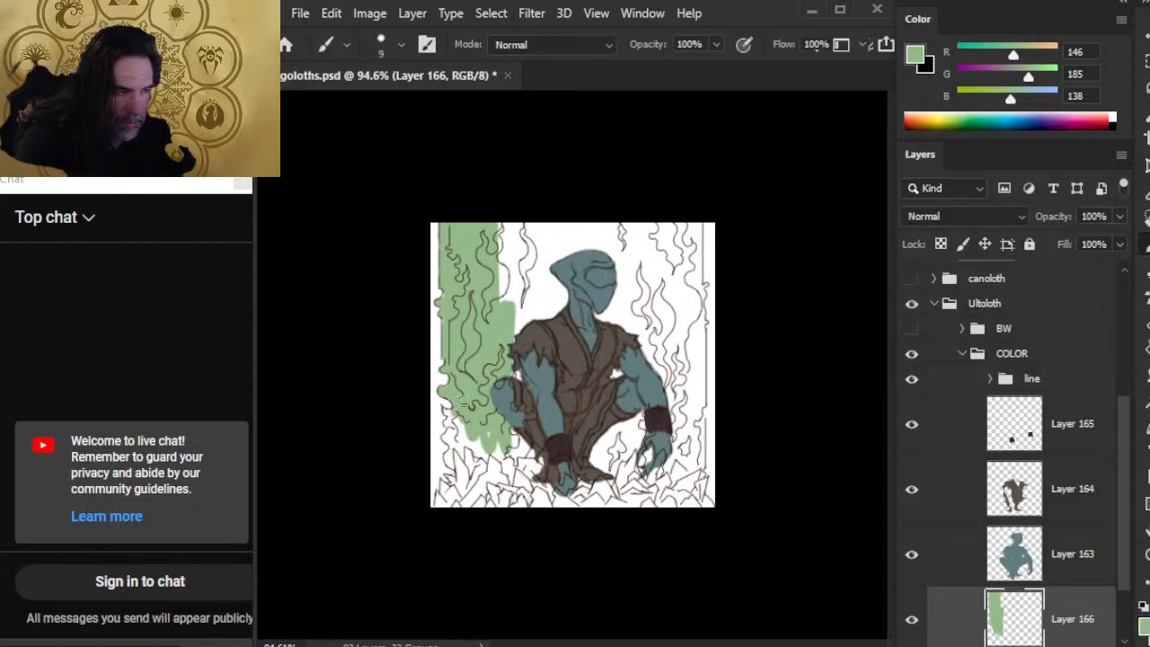
{"action": "key", "text": "e"}
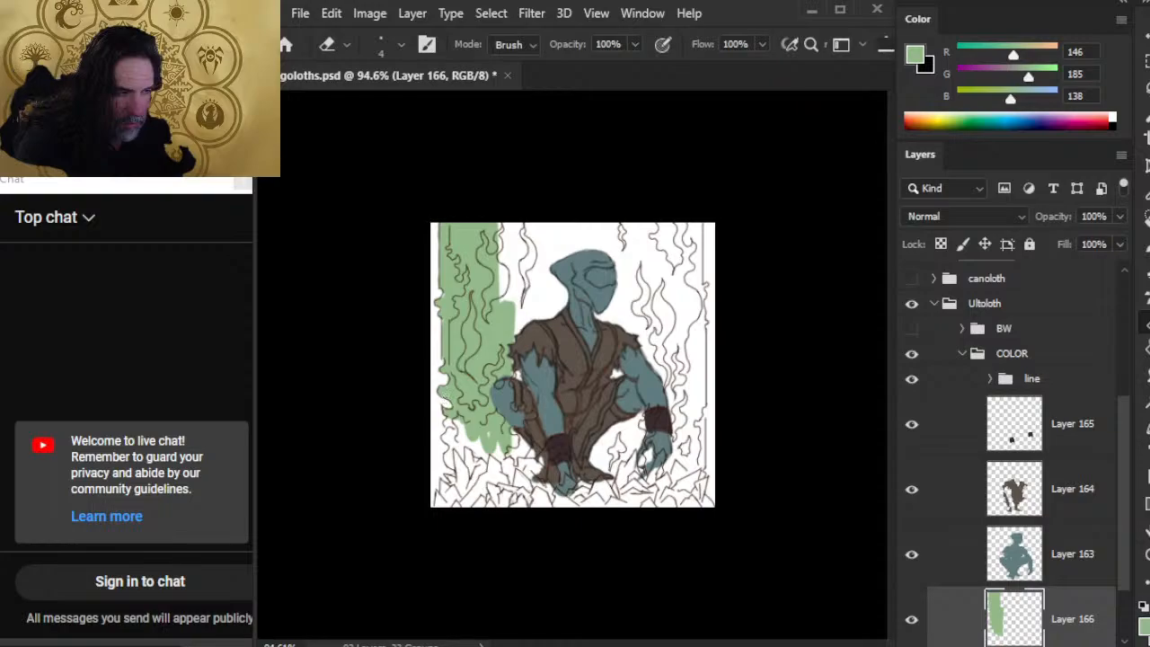
{"action": "key", "text": "b"}
{"action": "mouse_move", "coordinate": [456, 421]}
{"action": "left_mouse_down"}
{"action": "mouse_move", "coordinate": [473, 445]}
{"action": "mouse_move", "coordinate": [458, 421]}
{"action": "mouse_move", "coordinate": [454, 457]}
{"action": "mouse_move", "coordinate": [457, 421]}
{"action": "left_mouse_up"}
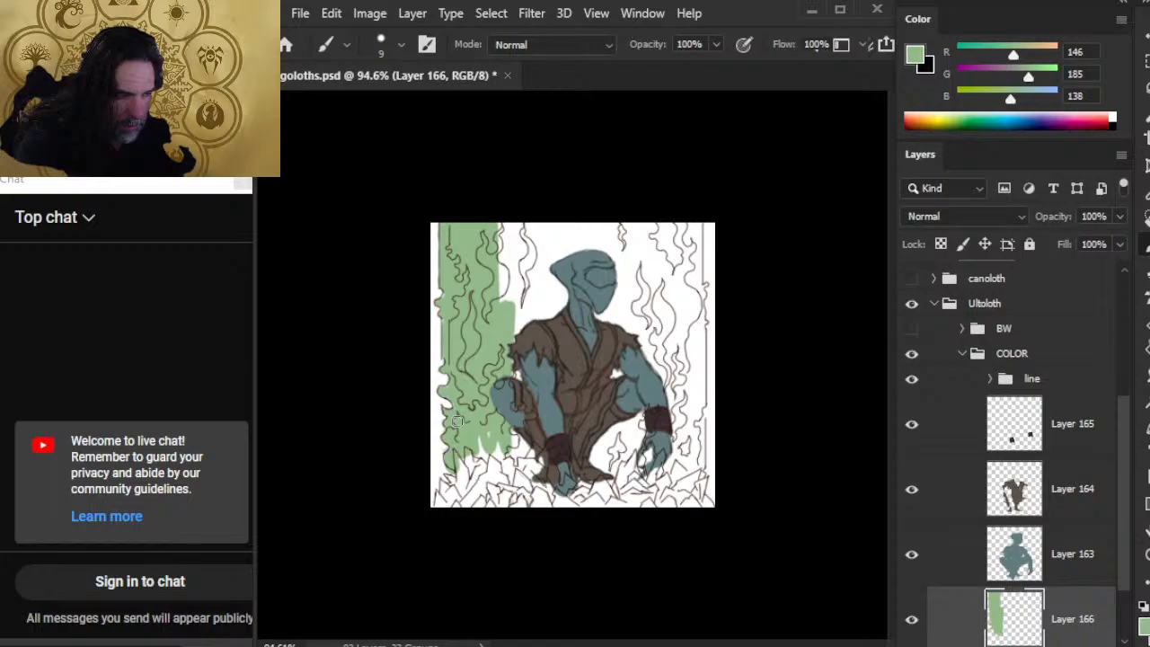
{"action": "mouse_move", "coordinate": [463, 477]}
{"action": "left_mouse_down"}
{"action": "mouse_move", "coordinate": [451, 496]}
{"action": "mouse_move", "coordinate": [469, 463]}
{"action": "mouse_move", "coordinate": [486, 458]}
{"action": "mouse_move", "coordinate": [507, 496]}
{"action": "mouse_move", "coordinate": [529, 500]}
{"action": "mouse_move", "coordinate": [543, 236]}
{"action": "left_mouse_up"}
Paint the upper-right corner green and trace the beam's right edge down to the crystals with a 7-pixel brush
{"action": "key", "text": "bracketright"}
{"action": "key", "text": "bracketright"}
{"action": "mouse_move", "coordinate": [658, 228]}
{"action": "left_mouse_down"}
{"action": "mouse_move", "coordinate": [696, 236]}
{"action": "mouse_move", "coordinate": [698, 307]}
{"action": "left_mouse_up"}
{"action": "key", "text": "bracketleft"}
{"action": "key", "text": "bracketleft"}
{"action": "key", "text": "bracketleft"}
{"action": "key", "text": "bracketleft"}
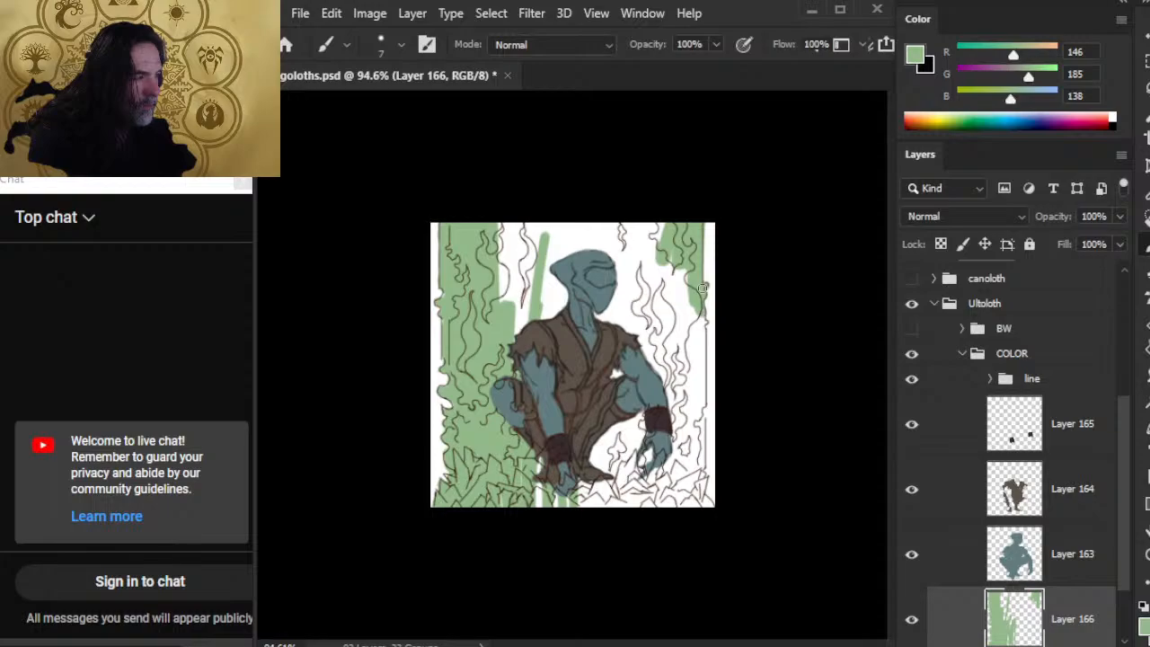
{"action": "mouse_move", "coordinate": [700, 323]}
{"action": "left_mouse_down"}
{"action": "mouse_move", "coordinate": [690, 485]}
{"action": "mouse_move", "coordinate": [693, 436]}
{"action": "mouse_move", "coordinate": [708, 468]}
{"action": "mouse_move", "coordinate": [692, 435]}
{"action": "mouse_move", "coordinate": [709, 471]}
{"action": "left_mouse_up"}
{"action": "key", "text": "e"}
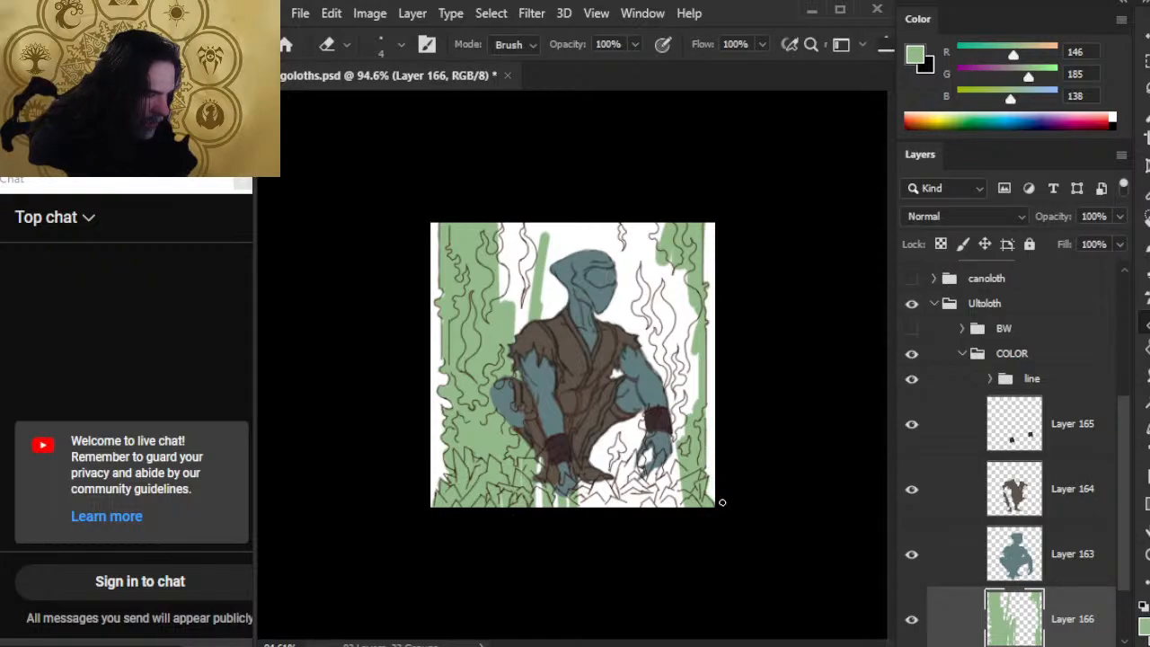
Fill the remaining white background areas with pale green and paint over the leftover seams with a 30-pixel brush
{"action": "key", "text": "alt+BackSpace"}
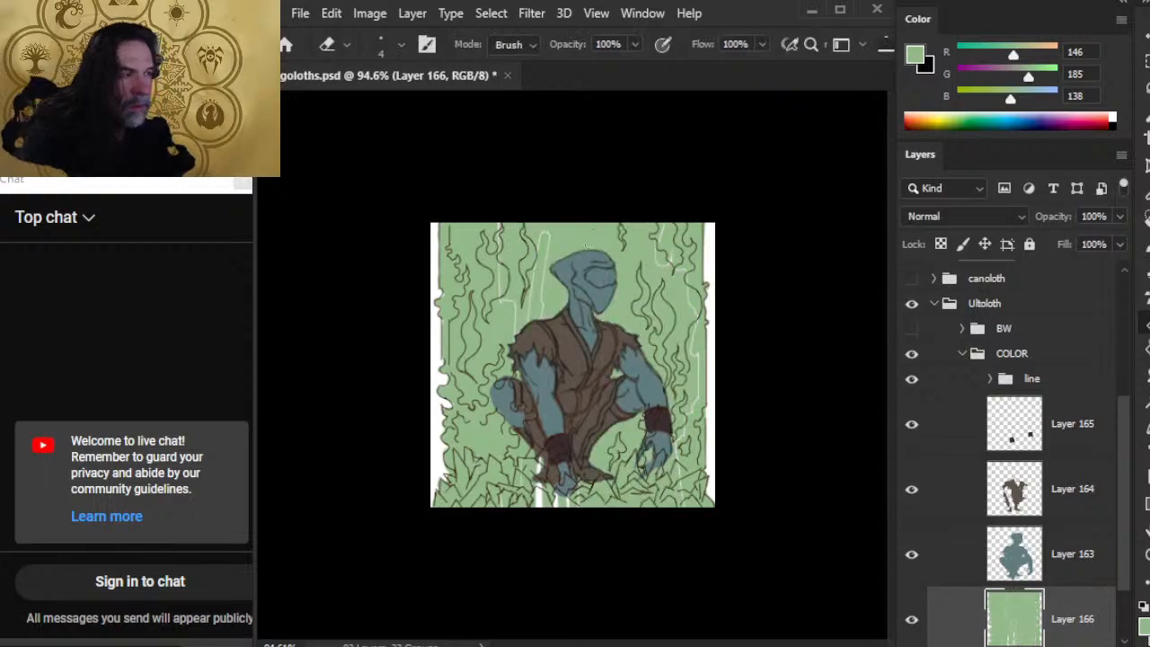
{"action": "key", "text": "b"}
{"action": "mouse_move", "coordinate": [501, 229]}
{"action": "left_mouse_down"}
{"action": "mouse_move", "coordinate": [532, 315]}
{"action": "mouse_move", "coordinate": [540, 490]}
{"action": "left_mouse_up"}
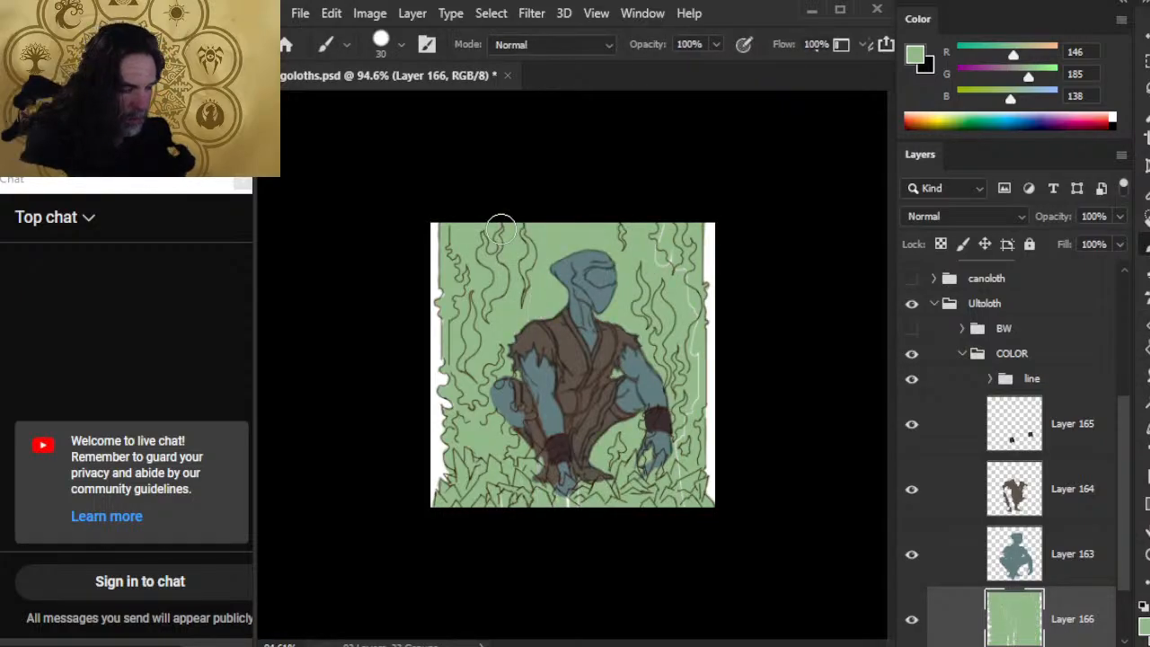
{"action": "left_click_drag", "start_coordinate": [682, 496], "coordinate": [679, 450]}
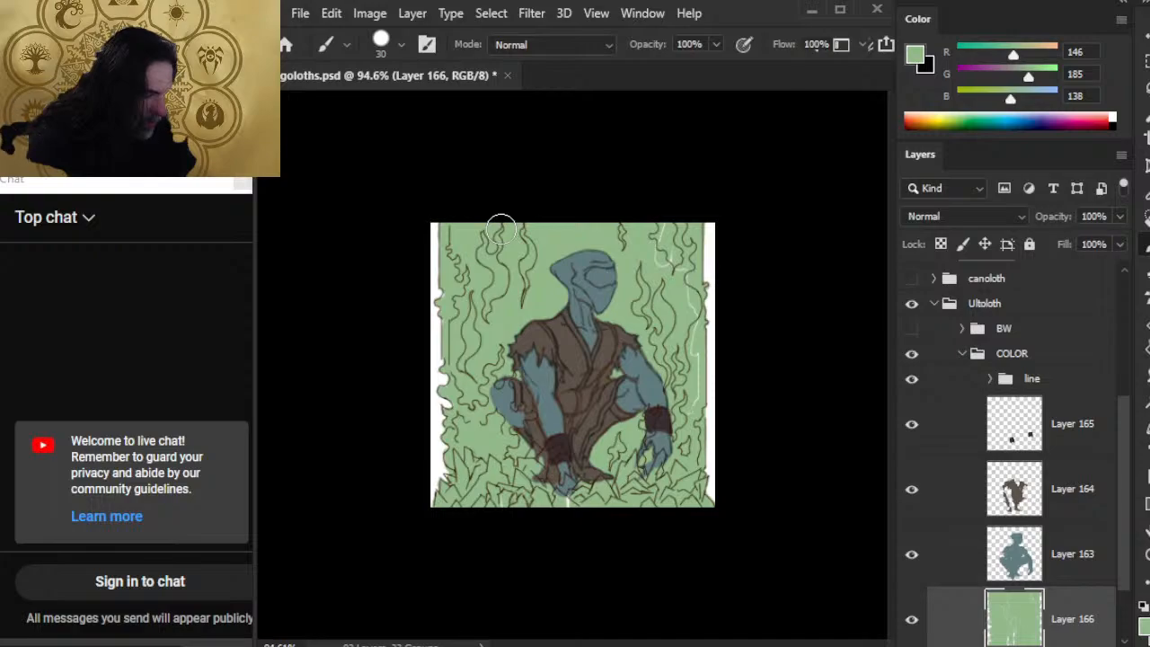
{"action": "left_click_drag", "start_coordinate": [687, 408], "coordinate": [693, 315]}
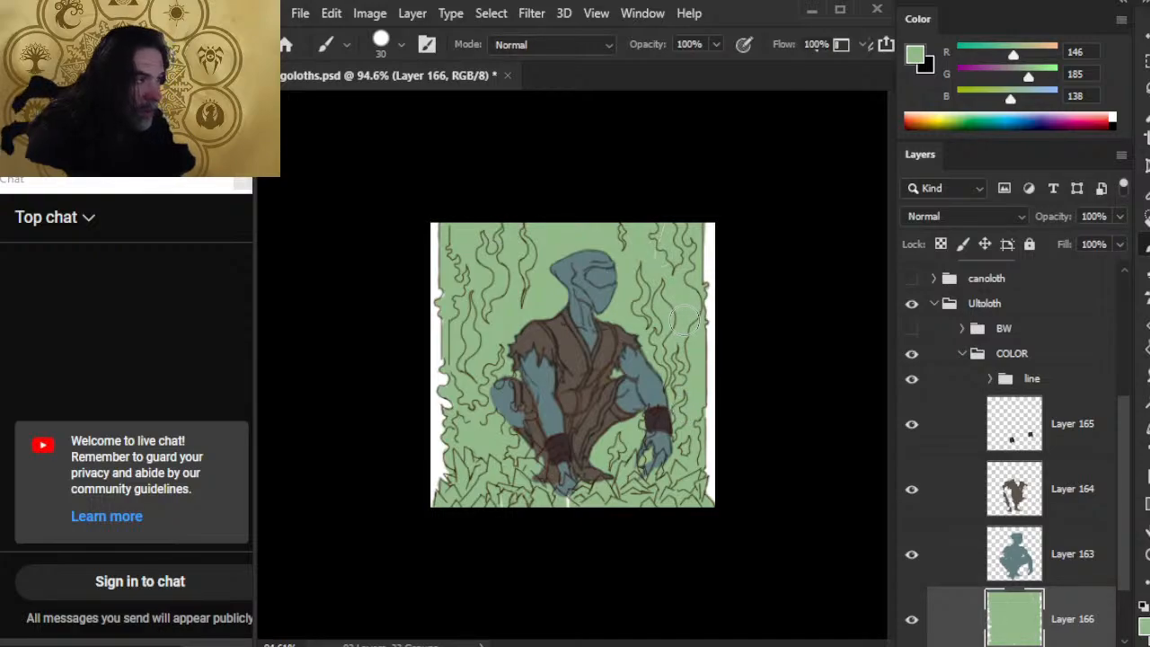
Erase green overspill along the upper part of the beam's right border in straight strokes
{"action": "key", "text": "e"}
{"action": "left_click", "coordinate": [725, 290], "text": "shift"}
{"action": "left_click", "coordinate": [708, 266], "text": "shift"}
{"action": "left_click", "coordinate": [711, 200], "text": "shift"}
{"action": "left_click", "coordinate": [708, 268], "text": "shift"}
{"action": "left_click", "coordinate": [707, 253], "text": "shift"}
{"action": "left_click", "coordinate": [706, 279], "text": "shift"}
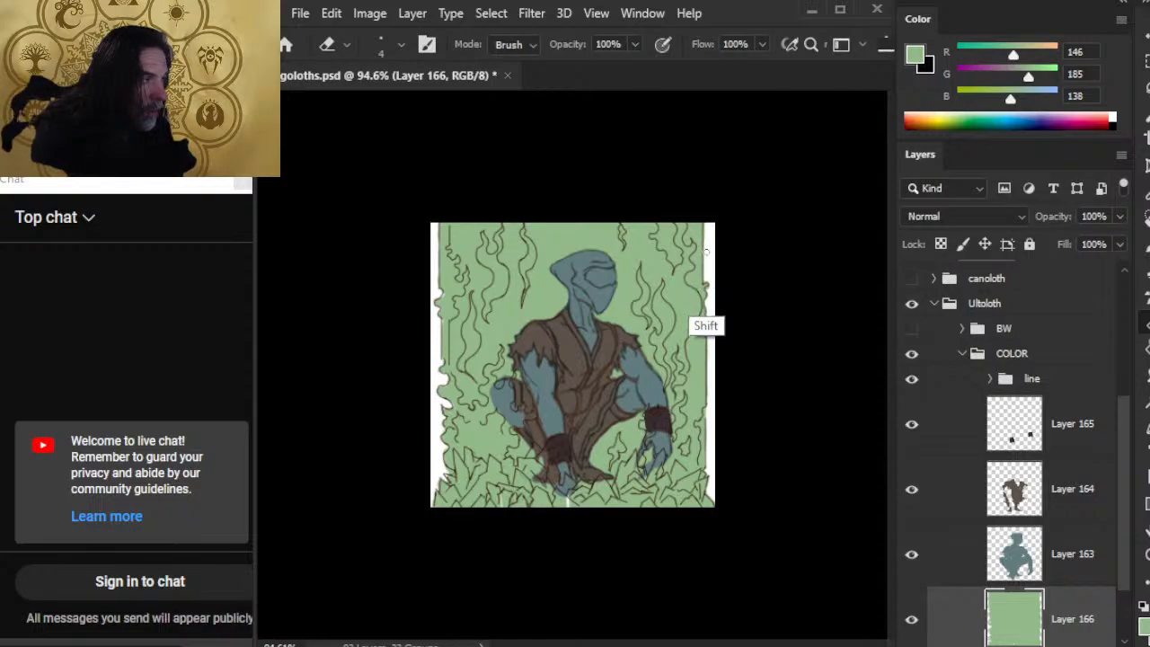
Touch up the beam's left edge and the gap beneath the figure's hand in green, reducing the brush to 9 pixels
{"action": "key", "text": "b"}
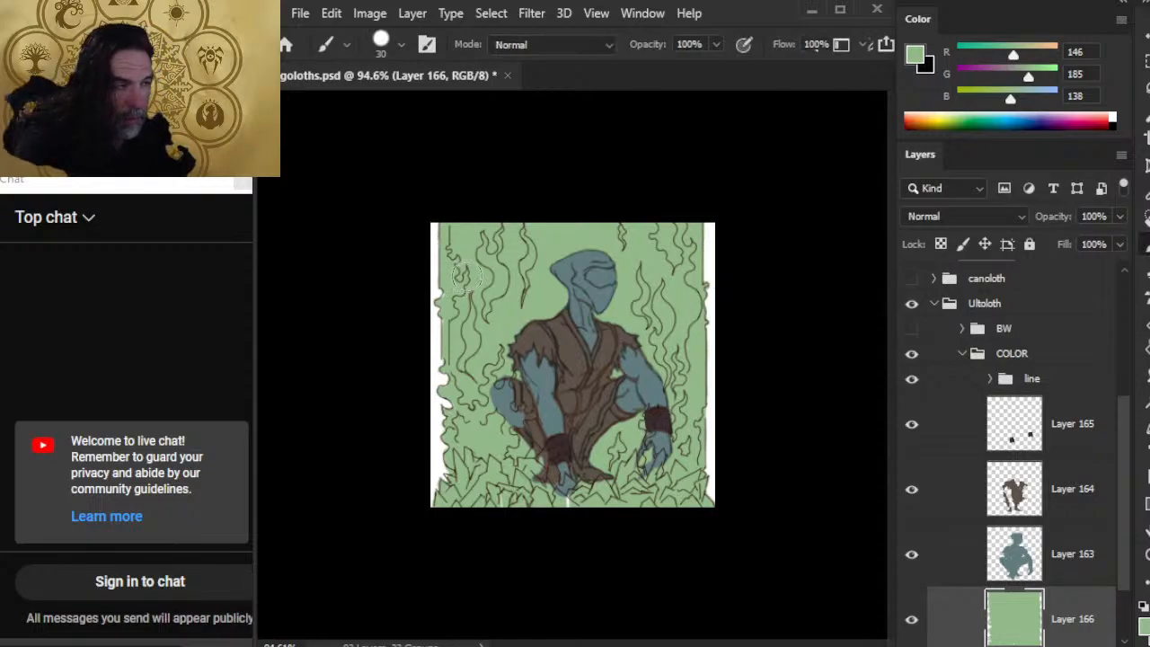
{"action": "key", "text": "bracketleft"}
{"action": "key", "text": "bracketleft"}
{"action": "key", "text": "bracketleft"}
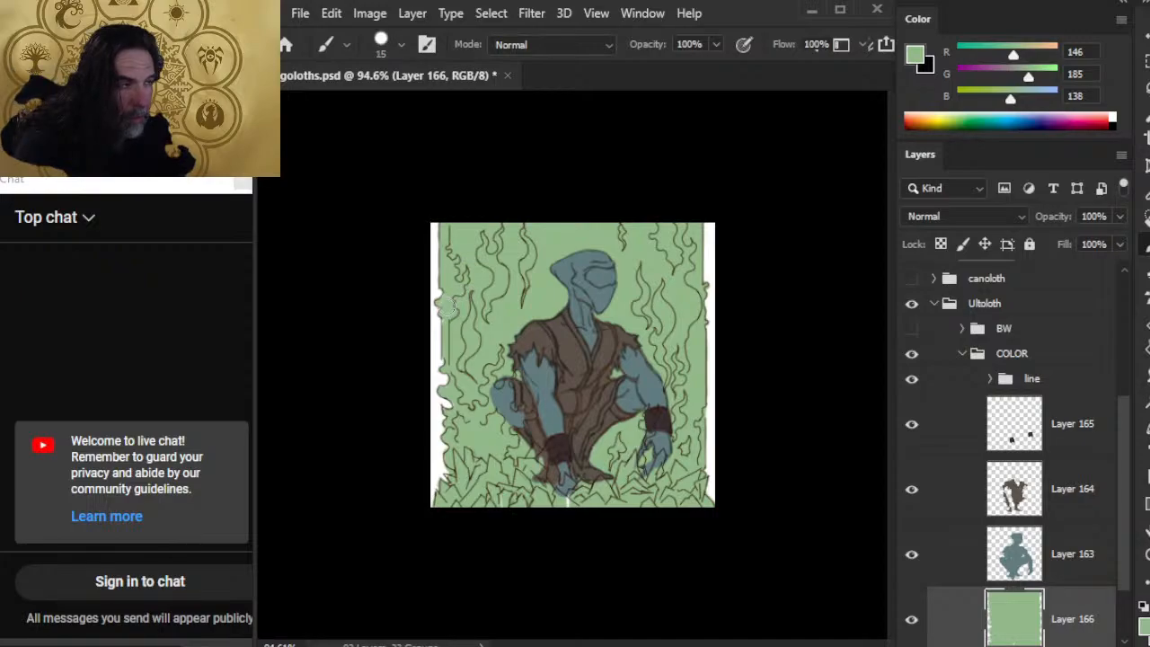
{"action": "key", "text": "bracketleft"}
{"action": "key", "text": "bracketleft"}
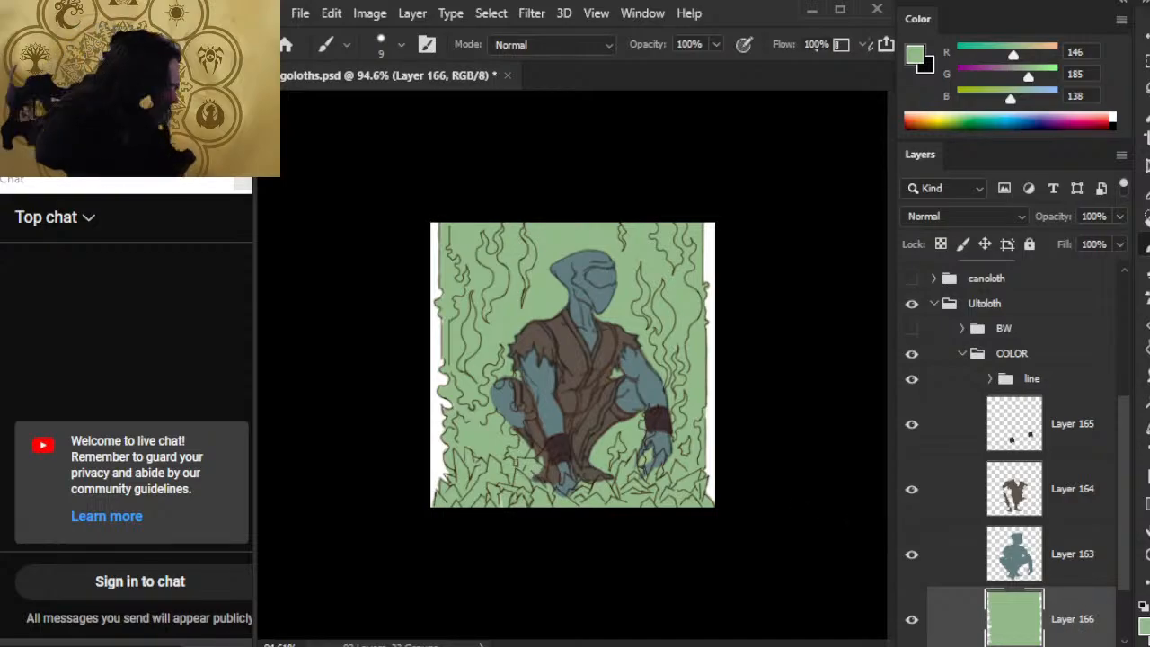
Add an empty layer above Layer 165, and group Layers 165, 164 and 163 as "body"
{"action": "left_click", "coordinate": [1070, 454]}
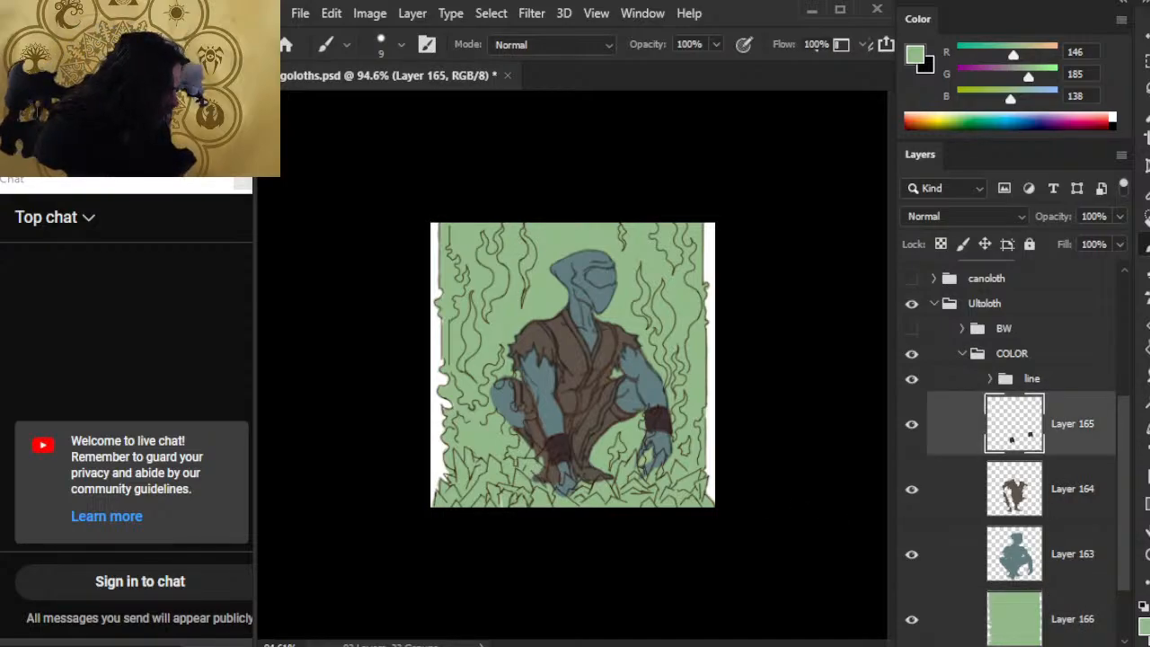
{"action": "key", "text": "ctrl+alt+shift+n"}
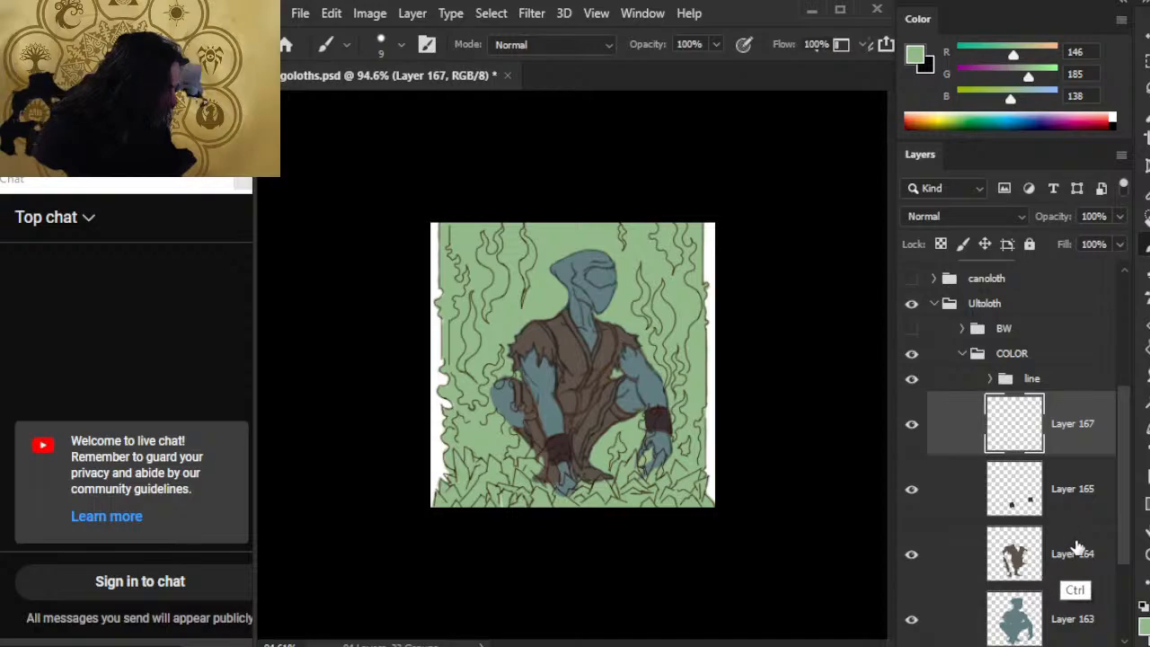
{"action": "left_click", "coordinate": [1076, 499]}
{"action": "left_click", "coordinate": [1093, 622], "text": "shift"}
{"action": "key", "text": "ctrl+g"}
{"action": "double_click", "coordinate": [1044, 489]}
{"action": "type", "text": "body"}
{"action": "key", "text": "Return"}
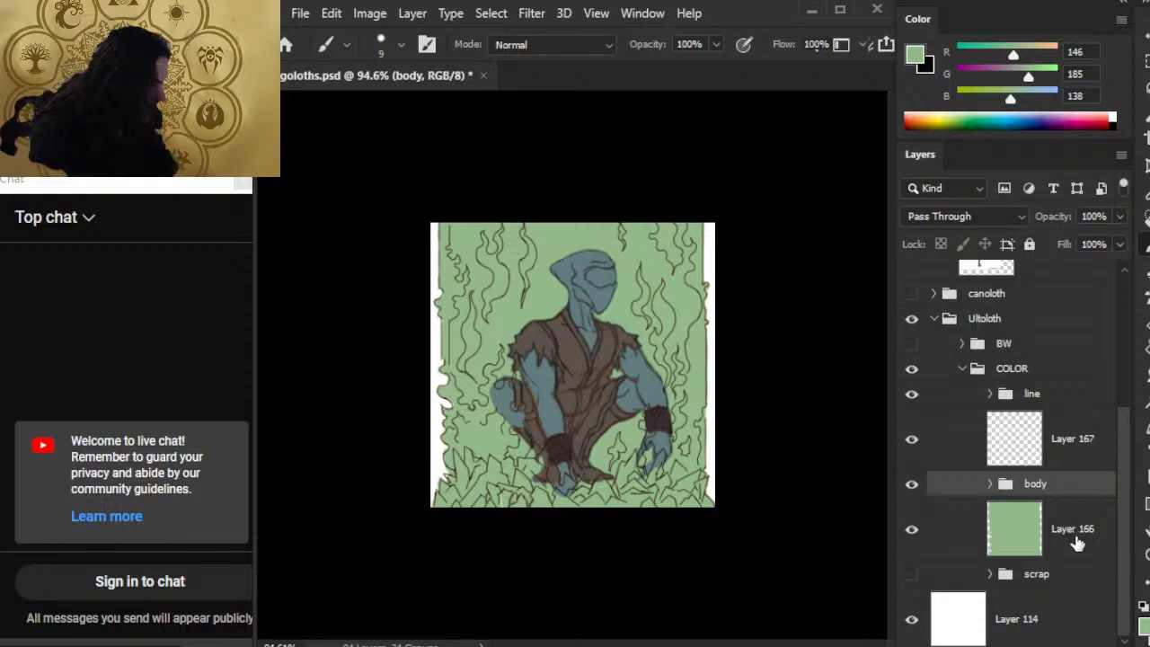
Place the green Layer 166 in its own group named "beam"
{"action": "left_click", "coordinate": [1078, 543]}
{"action": "key", "text": "ctrl+g"}
{"action": "double_click", "coordinate": [1044, 509]}
{"action": "type", "text": "be"}
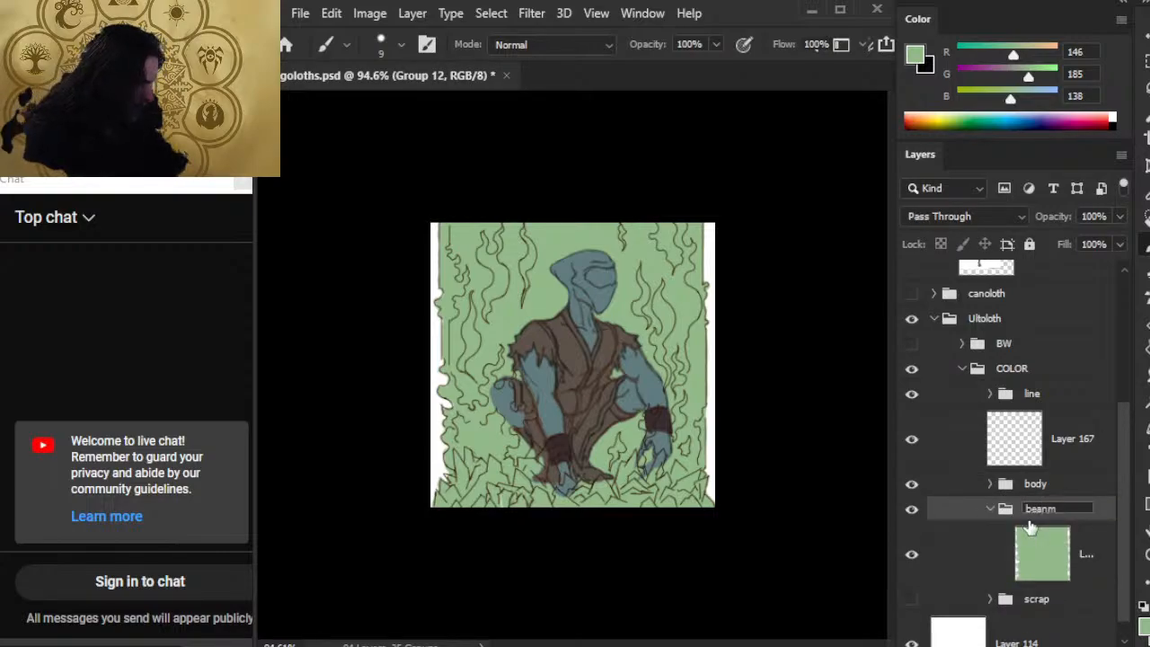
{"action": "type", "text": "a"}
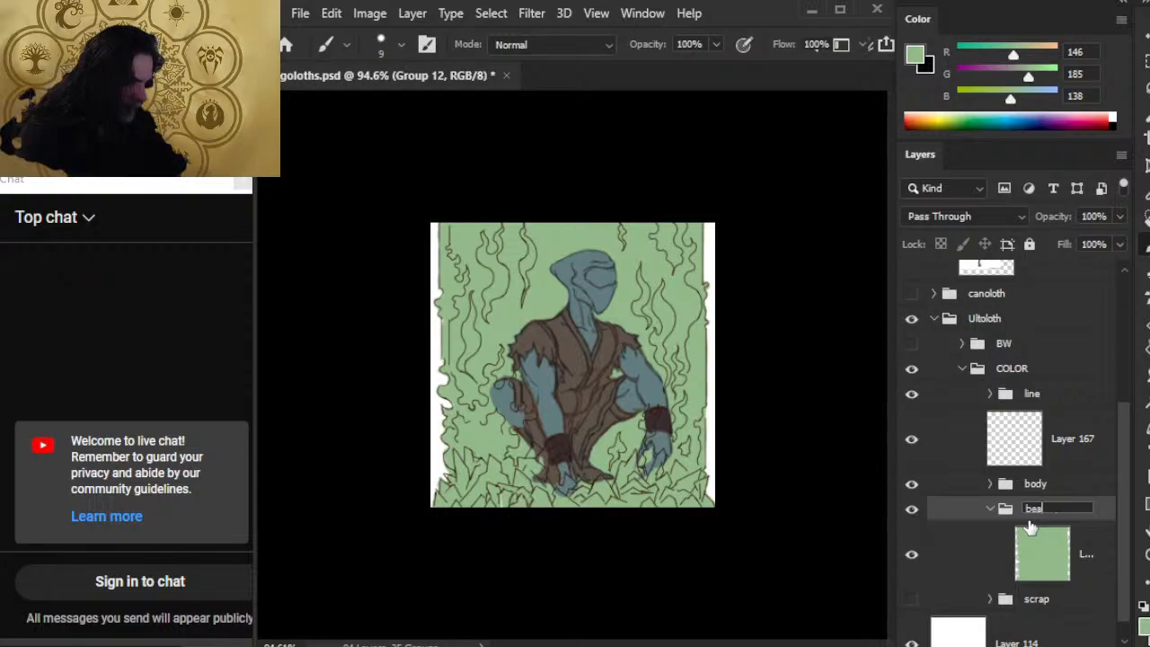
{"action": "type", "text": "m"}
{"action": "key", "text": "Return"}
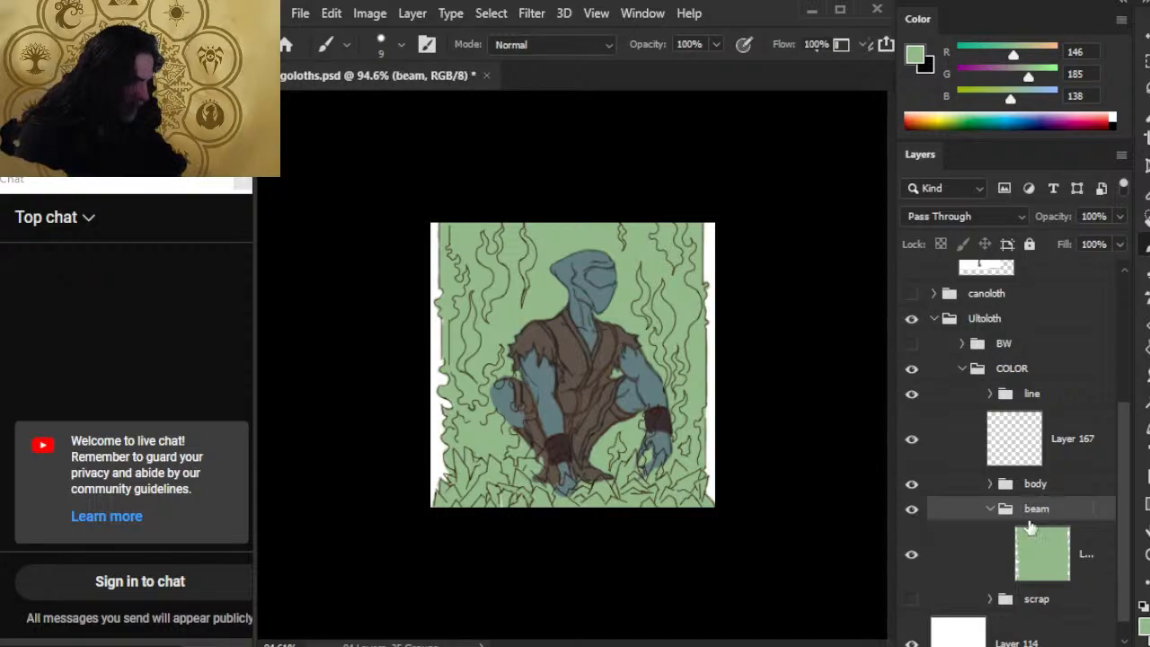
Place the empty Layer 167 in a group named "cyrtal" and make that layer active for painting
{"action": "left_click", "coordinate": [990, 484]}
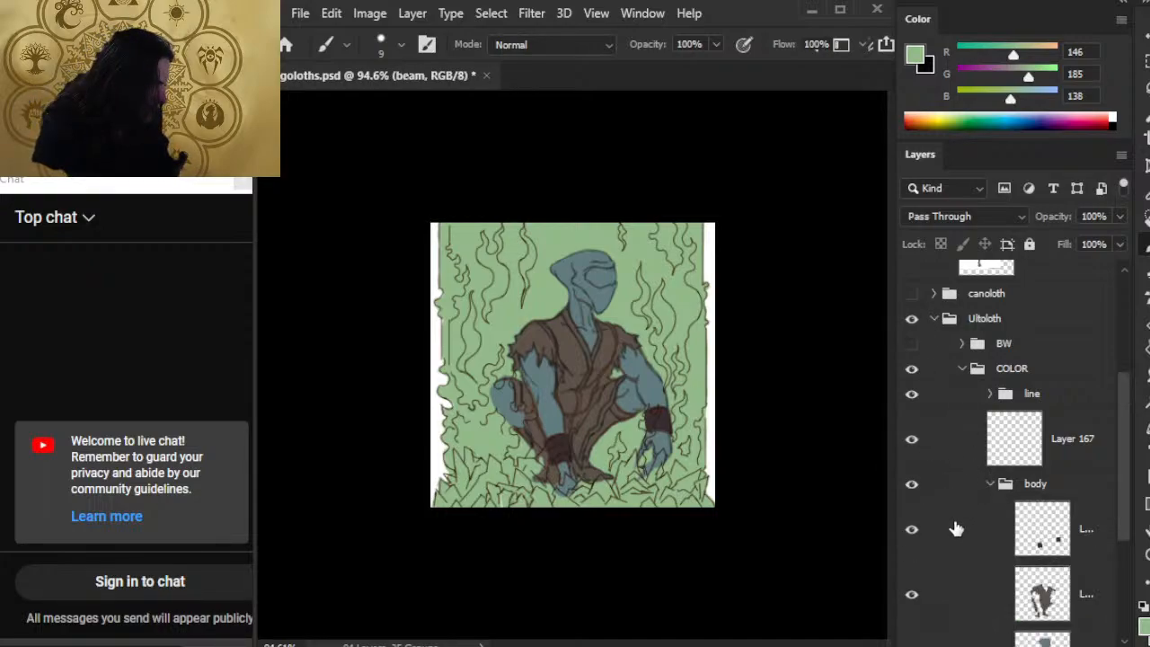
{"action": "left_click", "coordinate": [1067, 454]}
{"action": "key", "text": "ctrl+g"}
{"action": "double_click", "coordinate": [1042, 419]}
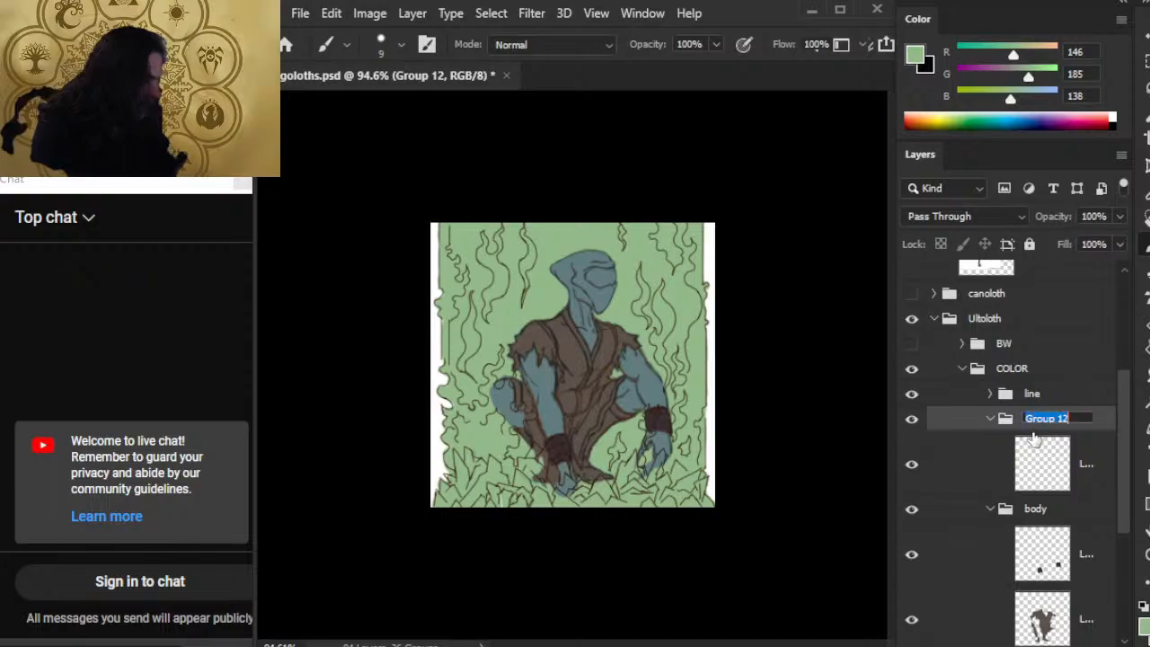
{"action": "type", "text": "cyrtal"}
{"action": "key", "text": "Return"}
{"action": "left_click", "coordinate": [1067, 476]}
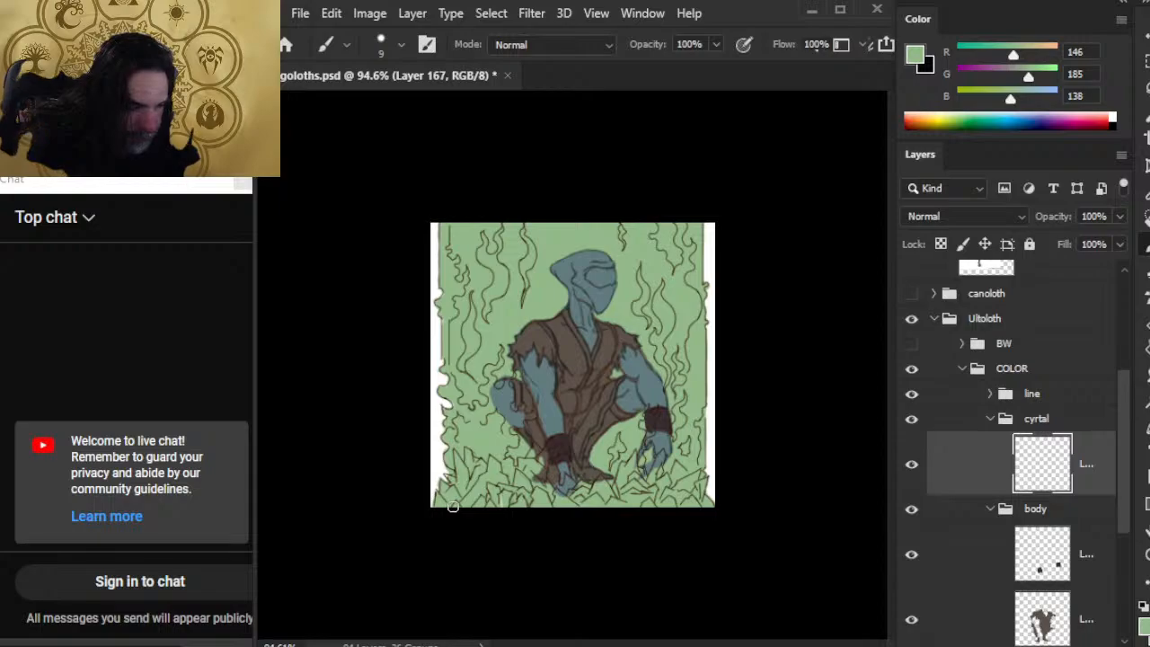
Paint the crystals in the picture's lower-left corner near-black (RGB 6, 6, 6), reducing the brush to 4 pixels
{"action": "key", "text": "x"}
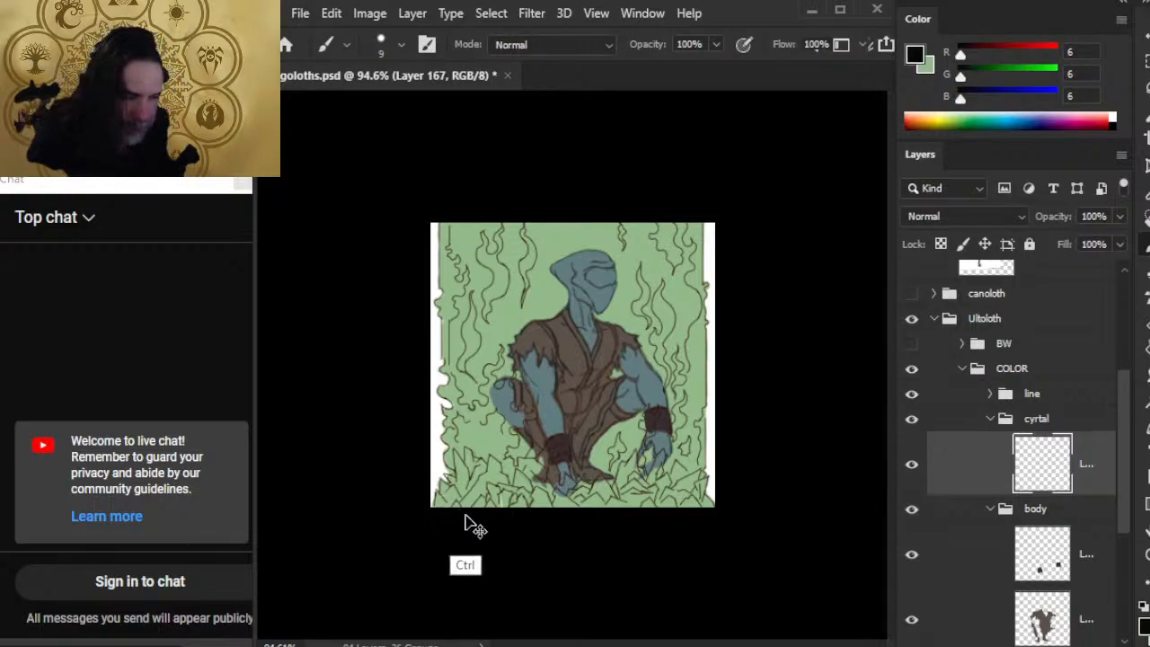
{"action": "key", "text": "bracketleft"}
{"action": "key", "text": "bracketleft"}
{"action": "key", "text": "bracketleft"}
{"action": "key", "text": "bracketleft"}
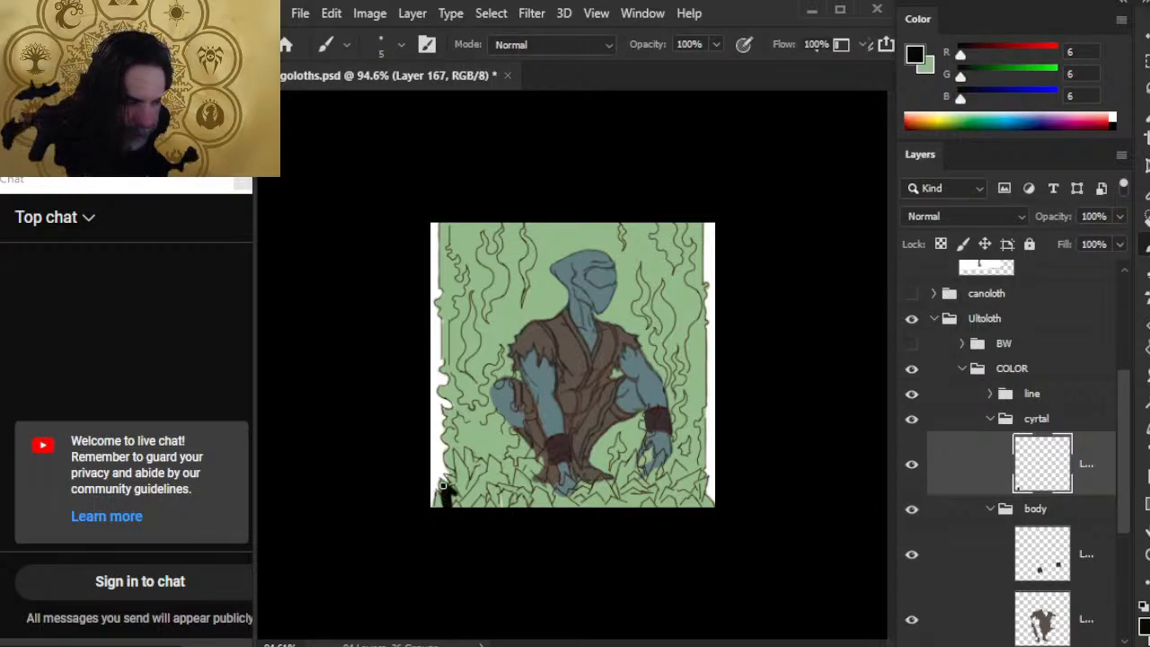
{"action": "mouse_move", "coordinate": [443, 486]}
{"action": "left_mouse_down"}
{"action": "mouse_move", "coordinate": [440, 505]}
{"action": "mouse_move", "coordinate": [454, 483]}
{"action": "left_mouse_up"}
{"action": "key", "text": "bracketleft"}
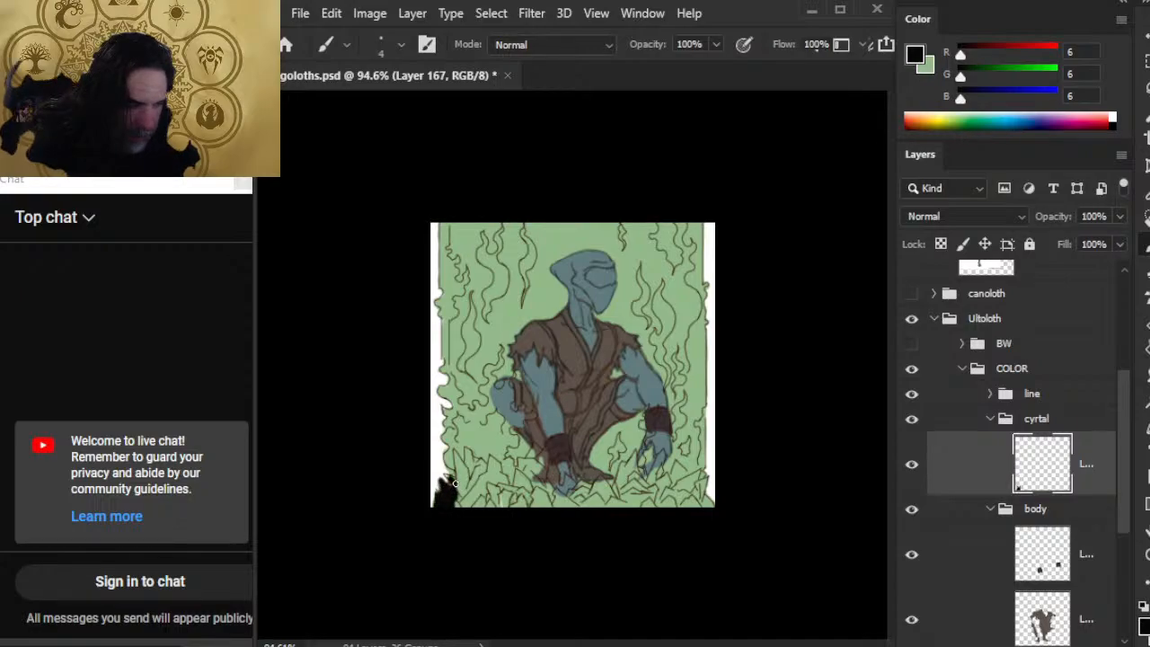
{"action": "mouse_move", "coordinate": [455, 483]}
{"action": "left_mouse_down"}
{"action": "mouse_move", "coordinate": [457, 461]}
{"action": "mouse_move", "coordinate": [455, 484]}
{"action": "left_mouse_up"}
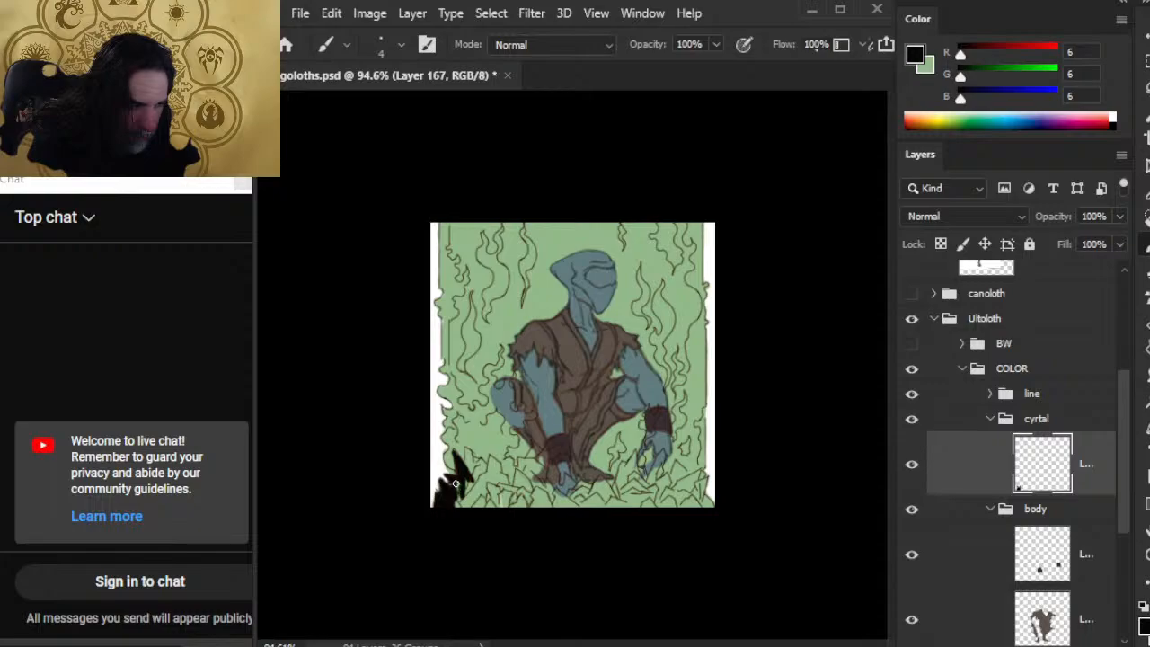
Extend the near-black crystals from the lower-left corner toward the planted hand, tidying stray edges with the eraser and enlarging the brush to 6 pixels
{"action": "key", "text": "e"}
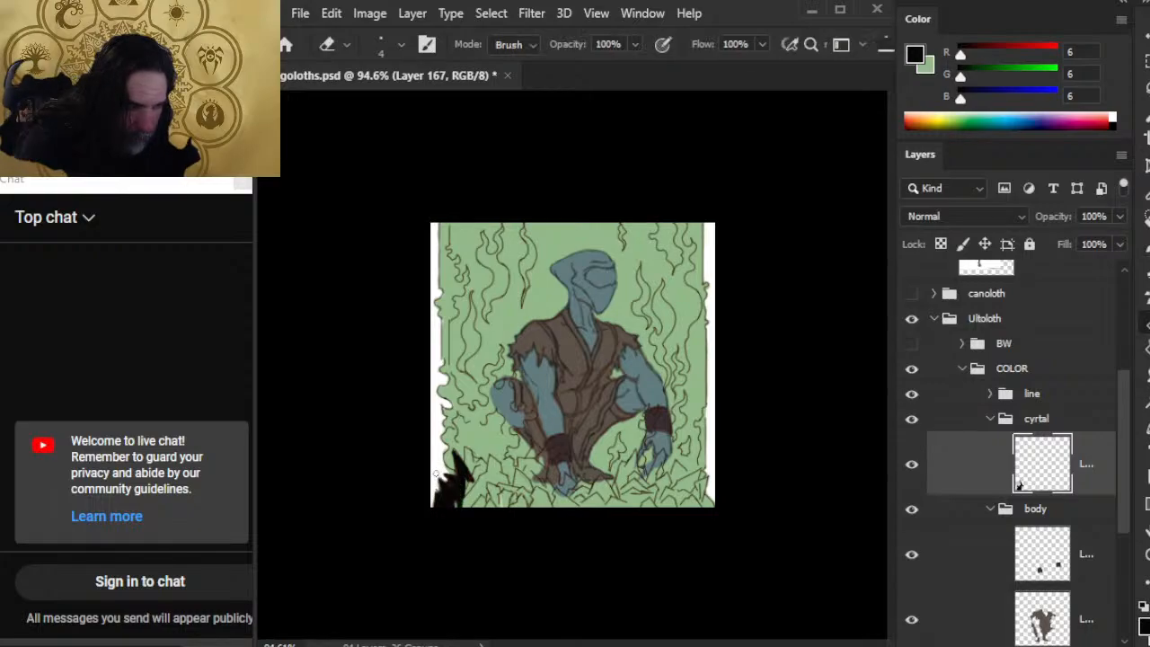
{"action": "key", "text": "b"}
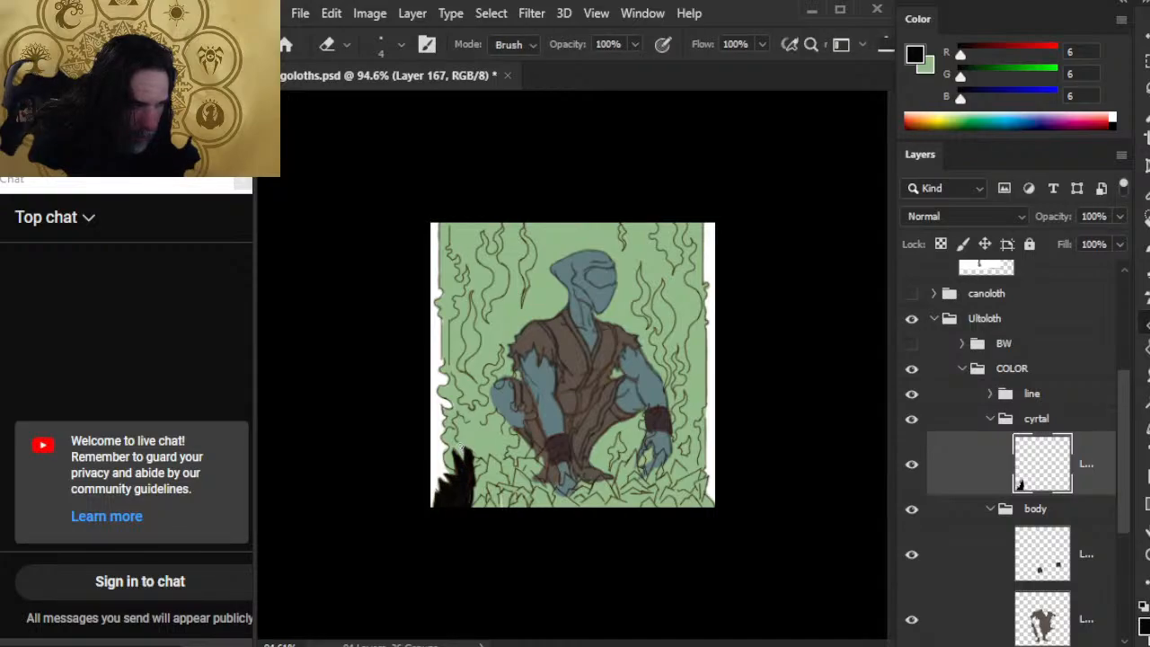
{"action": "left_click_drag", "start_coordinate": [470, 460], "coordinate": [484, 467]}
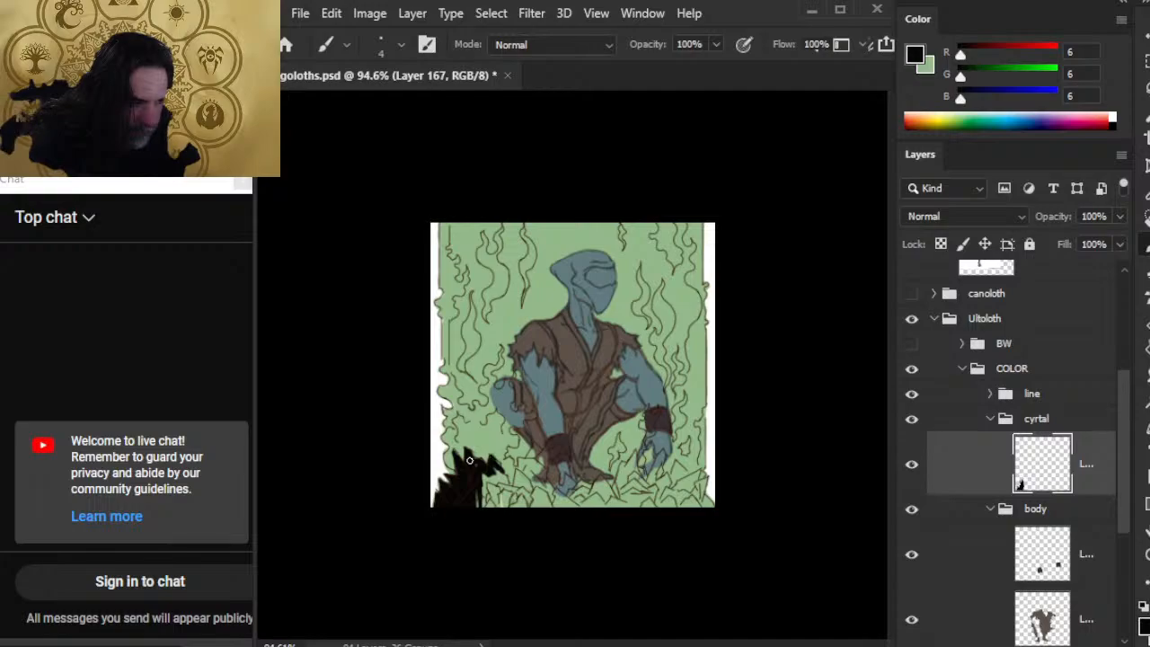
{"action": "key", "text": "e"}
{"action": "key", "text": "b"}
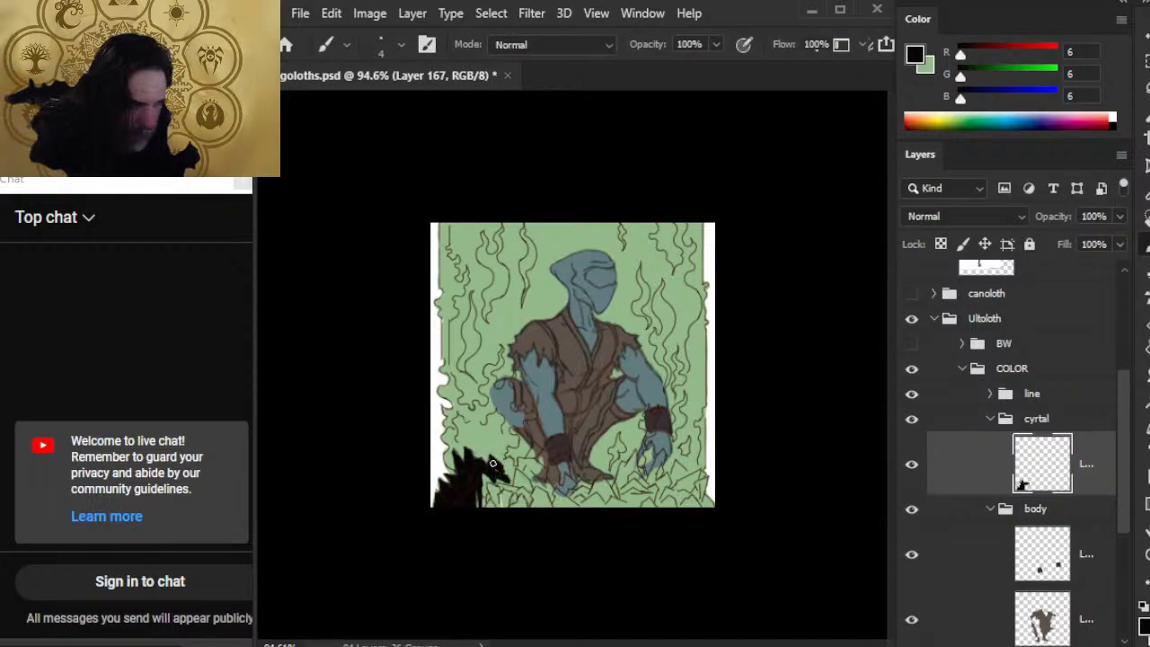
{"action": "mouse_move", "coordinate": [503, 484]}
{"action": "left_mouse_down"}
{"action": "mouse_move", "coordinate": [517, 505]}
{"action": "mouse_move", "coordinate": [485, 496]}
{"action": "left_mouse_up"}
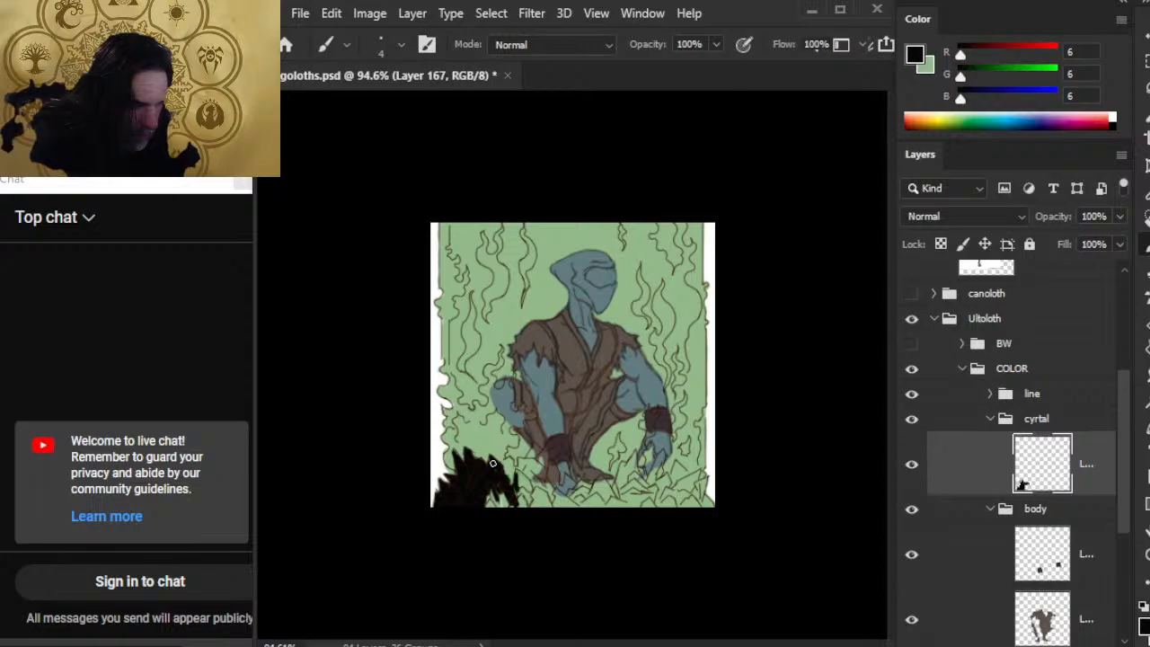
{"action": "mouse_move", "coordinate": [520, 472]}
{"action": "left_mouse_down"}
{"action": "mouse_move", "coordinate": [543, 507]}
{"action": "mouse_move", "coordinate": [487, 507]}
{"action": "mouse_move", "coordinate": [511, 507]}
{"action": "left_mouse_up"}
{"action": "key", "text": "bracketright"}
{"action": "key", "text": "bracketright"}
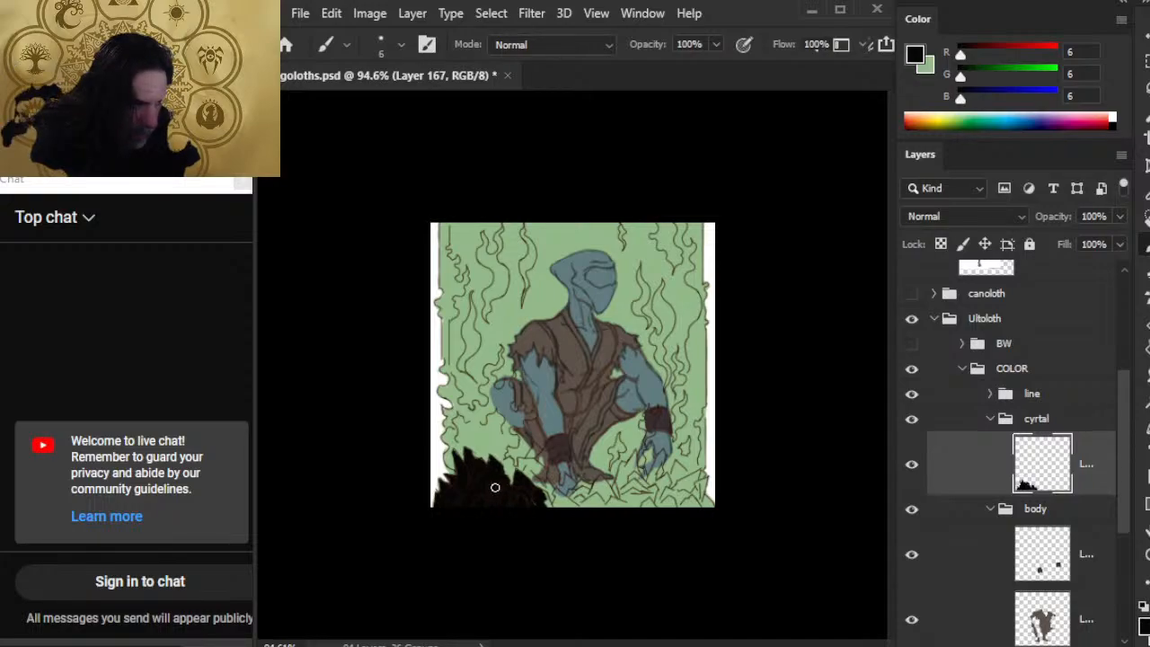
Paint the crystals around the figure's planted hand and wrist near-black
{"action": "key", "text": "z"}
{"action": "left_click_drag", "start_coordinate": [496, 488], "coordinate": [570, 516]}
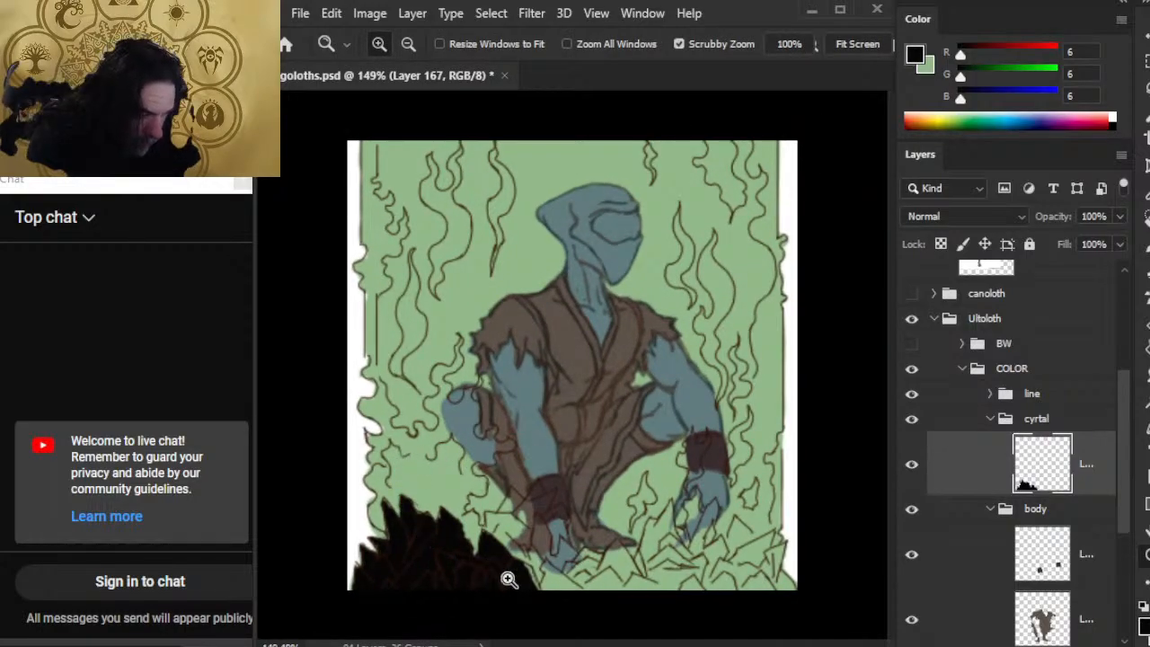
{"action": "key", "text": "b"}
{"action": "mouse_move", "coordinate": [532, 564]}
{"action": "left_mouse_down"}
{"action": "mouse_move", "coordinate": [576, 582]}
{"action": "mouse_move", "coordinate": [510, 550]}
{"action": "mouse_move", "coordinate": [486, 520]}
{"action": "mouse_move", "coordinate": [521, 524]}
{"action": "mouse_move", "coordinate": [516, 514]}
{"action": "mouse_move", "coordinate": [552, 495]}
{"action": "mouse_move", "coordinate": [521, 509]}
{"action": "mouse_move", "coordinate": [591, 565]}
{"action": "left_mouse_up"}
Hide the body group and fill the tall crystal cluster at the planted hand with a 3-pixel brush, cleaning its outline with the eraser
{"action": "key", "text": "z"}
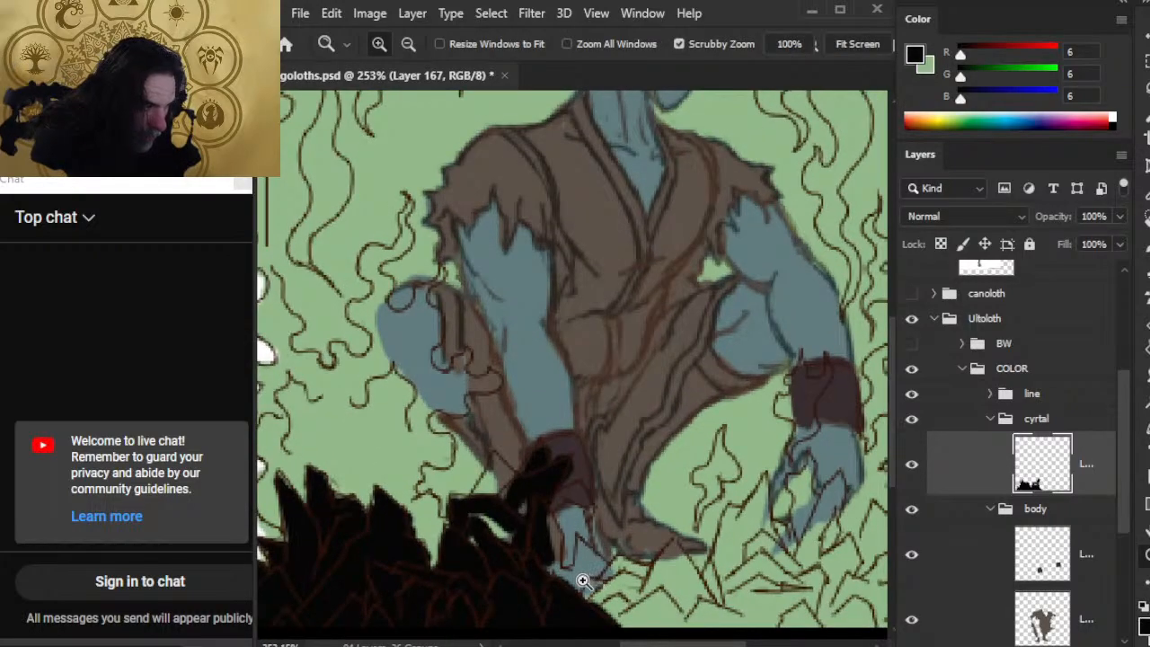
{"action": "left_click", "coordinate": [911, 508]}
{"action": "key", "text": "b"}
{"action": "mouse_move", "coordinate": [485, 486]}
{"action": "left_mouse_down"}
{"action": "mouse_move", "coordinate": [501, 462]}
{"action": "mouse_move", "coordinate": [501, 474]}
{"action": "left_mouse_up"}
{"action": "key", "text": "bracketleft"}
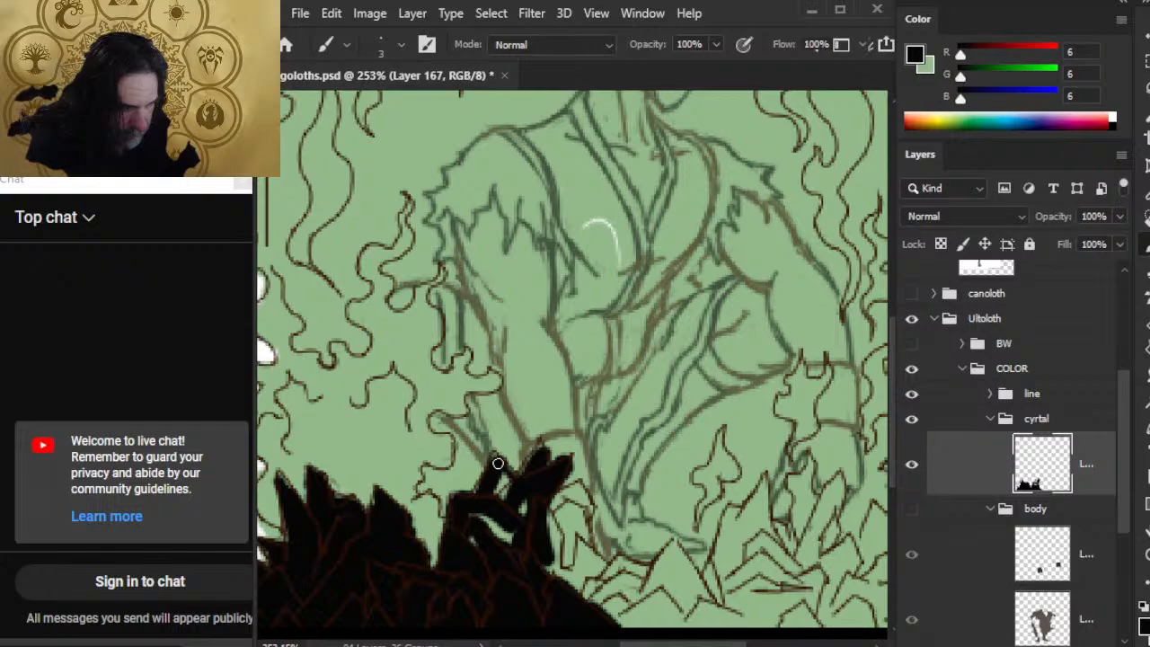
{"action": "left_click_drag", "start_coordinate": [478, 516], "coordinate": [506, 541]}
{"action": "mouse_move", "coordinate": [507, 478]}
{"action": "left_mouse_down"}
{"action": "mouse_move", "coordinate": [507, 496]}
{"action": "mouse_move", "coordinate": [495, 462]}
{"action": "mouse_move", "coordinate": [531, 480]}
{"action": "mouse_move", "coordinate": [545, 433]}
{"action": "mouse_move", "coordinate": [565, 469]}
{"action": "mouse_move", "coordinate": [567, 459]}
{"action": "mouse_move", "coordinate": [549, 523]}
{"action": "mouse_move", "coordinate": [513, 542]}
{"action": "left_mouse_up"}
{"action": "key", "text": "e"}
{"action": "key", "text": "b"}
{"action": "key", "text": "e"}
{"action": "key", "text": "b"}
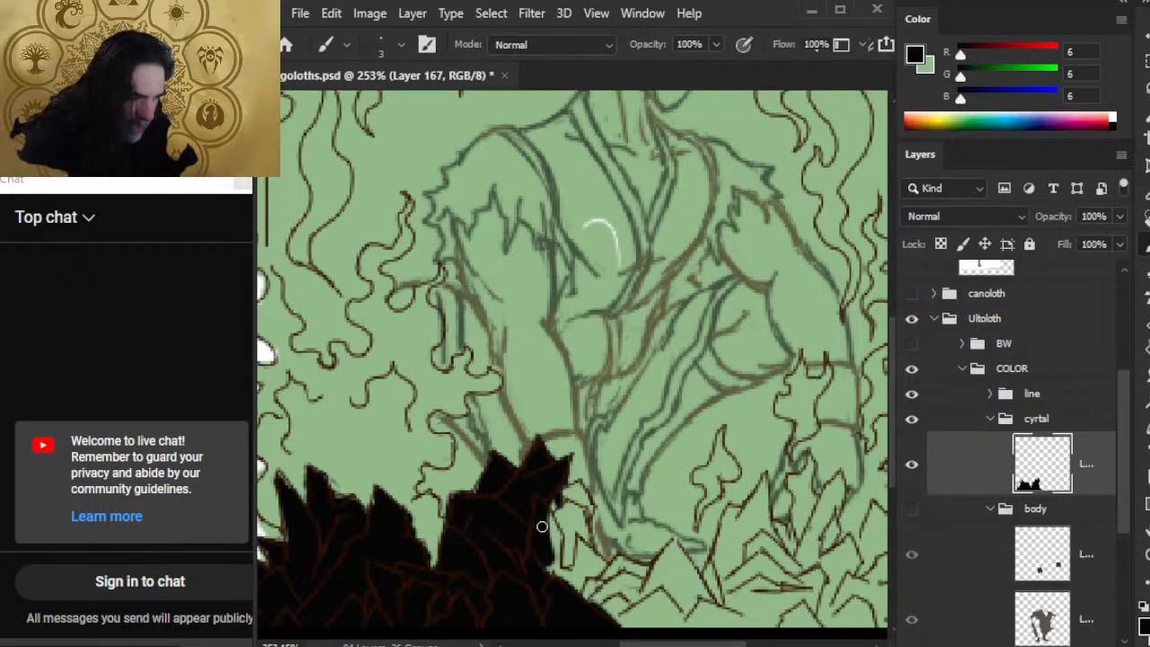
Fill the side of the tall crystal cluster nearest the foot with near-black and tidy its edge
{"action": "mouse_move", "coordinate": [553, 506]}
{"action": "left_mouse_down"}
{"action": "mouse_move", "coordinate": [561, 577]}
{"action": "mouse_move", "coordinate": [575, 567]}
{"action": "mouse_move", "coordinate": [565, 515]}
{"action": "mouse_move", "coordinate": [577, 590]}
{"action": "left_mouse_up"}
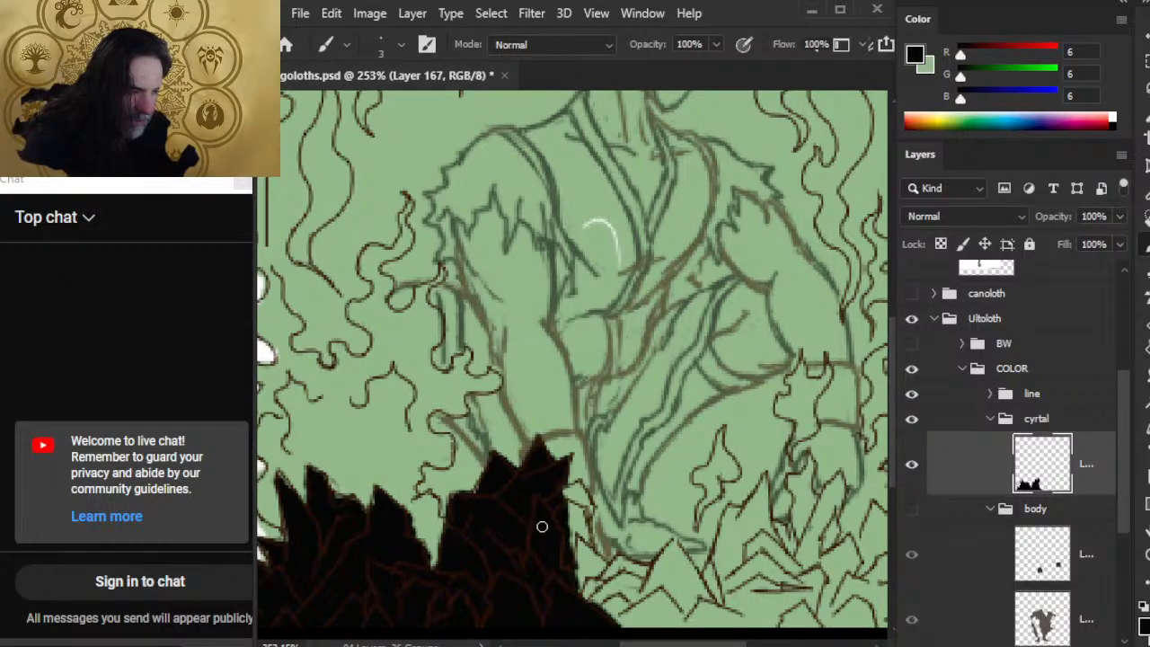
{"action": "mouse_move", "coordinate": [577, 485]}
{"action": "left_mouse_down"}
{"action": "mouse_move", "coordinate": [586, 522]}
{"action": "mouse_move", "coordinate": [591, 510]}
{"action": "mouse_move", "coordinate": [578, 495]}
{"action": "mouse_move", "coordinate": [582, 566]}
{"action": "mouse_move", "coordinate": [589, 552]}
{"action": "mouse_move", "coordinate": [601, 575]}
{"action": "mouse_move", "coordinate": [581, 511]}
{"action": "left_mouse_up"}
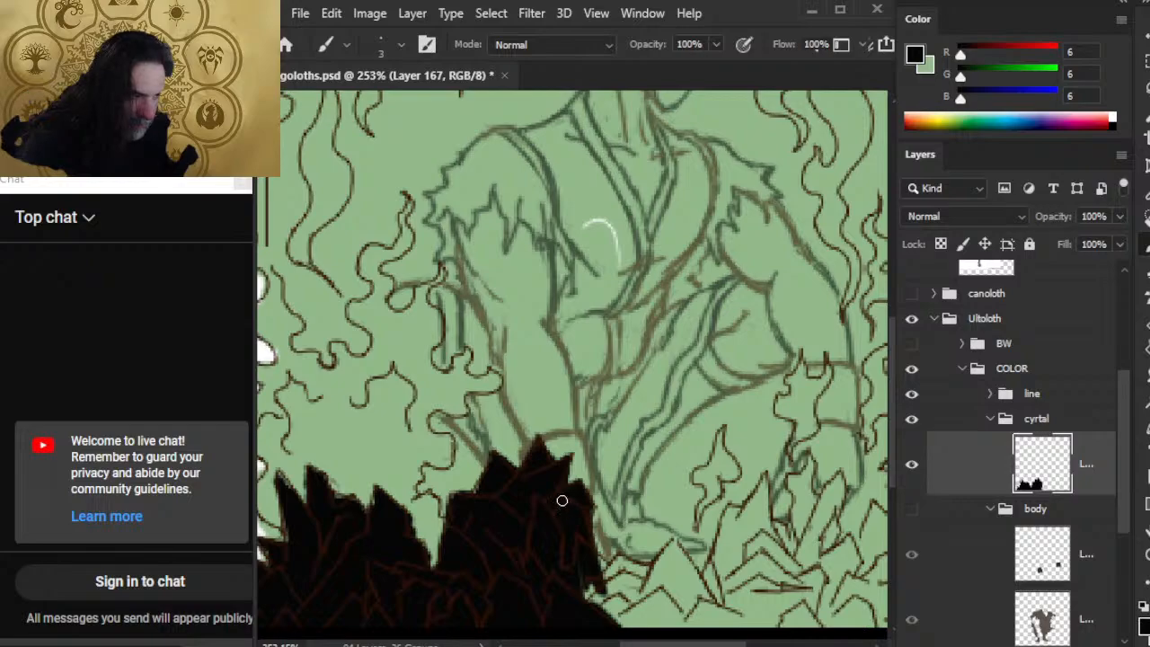
{"action": "left_click_drag", "start_coordinate": [561, 500], "coordinate": [591, 545]}
{"action": "key", "text": "e"}
{"action": "key", "text": "b"}
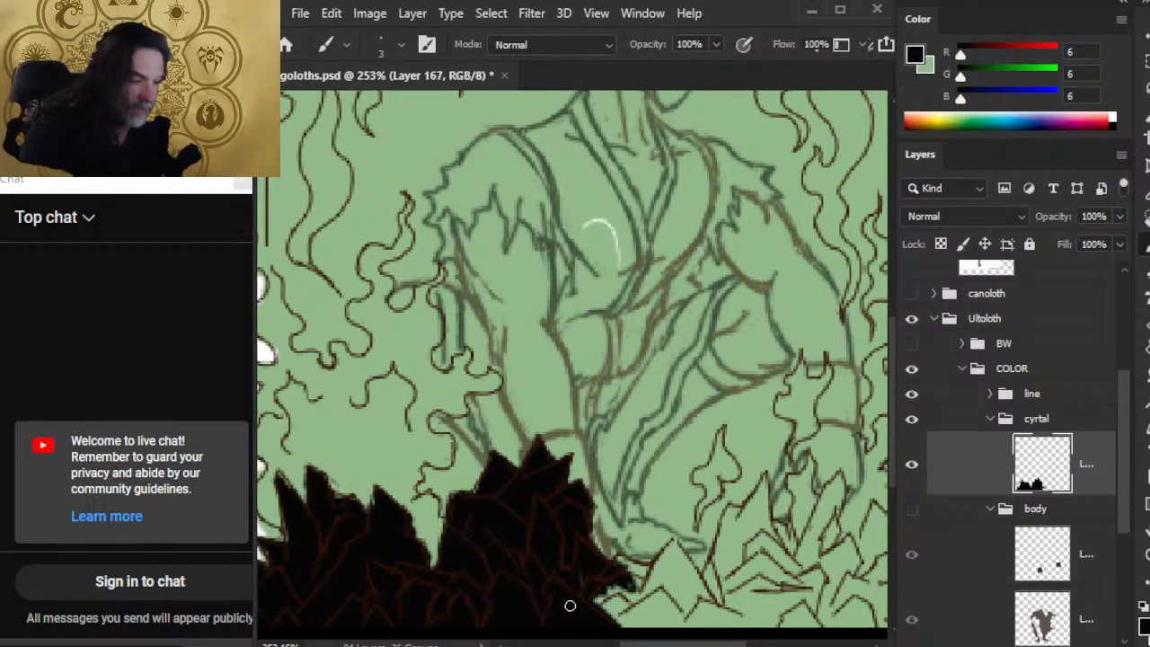
Paint the crystals beneath the foot and the first pointed crystal beyond the toes near-black
{"action": "mouse_move", "coordinate": [609, 606]}
{"action": "left_mouse_down"}
{"action": "mouse_move", "coordinate": [634, 627]}
{"action": "mouse_move", "coordinate": [588, 495]}
{"action": "mouse_move", "coordinate": [597, 520]}
{"action": "mouse_move", "coordinate": [611, 504]}
{"action": "mouse_move", "coordinate": [586, 461]}
{"action": "mouse_move", "coordinate": [633, 476]}
{"action": "mouse_move", "coordinate": [602, 498]}
{"action": "mouse_move", "coordinate": [597, 522]}
{"action": "mouse_move", "coordinate": [638, 435]}
{"action": "mouse_move", "coordinate": [672, 504]}
{"action": "left_mouse_up"}
{"action": "mouse_move", "coordinate": [661, 455]}
{"action": "left_mouse_down"}
{"action": "mouse_move", "coordinate": [680, 502]}
{"action": "mouse_move", "coordinate": [629, 461]}
{"action": "mouse_move", "coordinate": [620, 504]}
{"action": "mouse_move", "coordinate": [629, 485]}
{"action": "mouse_move", "coordinate": [633, 512]}
{"action": "mouse_move", "coordinate": [636, 476]}
{"action": "mouse_move", "coordinate": [632, 514]}
{"action": "mouse_move", "coordinate": [640, 475]}
{"action": "mouse_move", "coordinate": [645, 517]}
{"action": "mouse_move", "coordinate": [656, 481]}
{"action": "mouse_move", "coordinate": [665, 517]}
{"action": "mouse_move", "coordinate": [678, 508]}
{"action": "mouse_move", "coordinate": [673, 429]}
{"action": "mouse_move", "coordinate": [683, 412]}
{"action": "mouse_move", "coordinate": [652, 454]}
{"action": "left_mouse_up"}
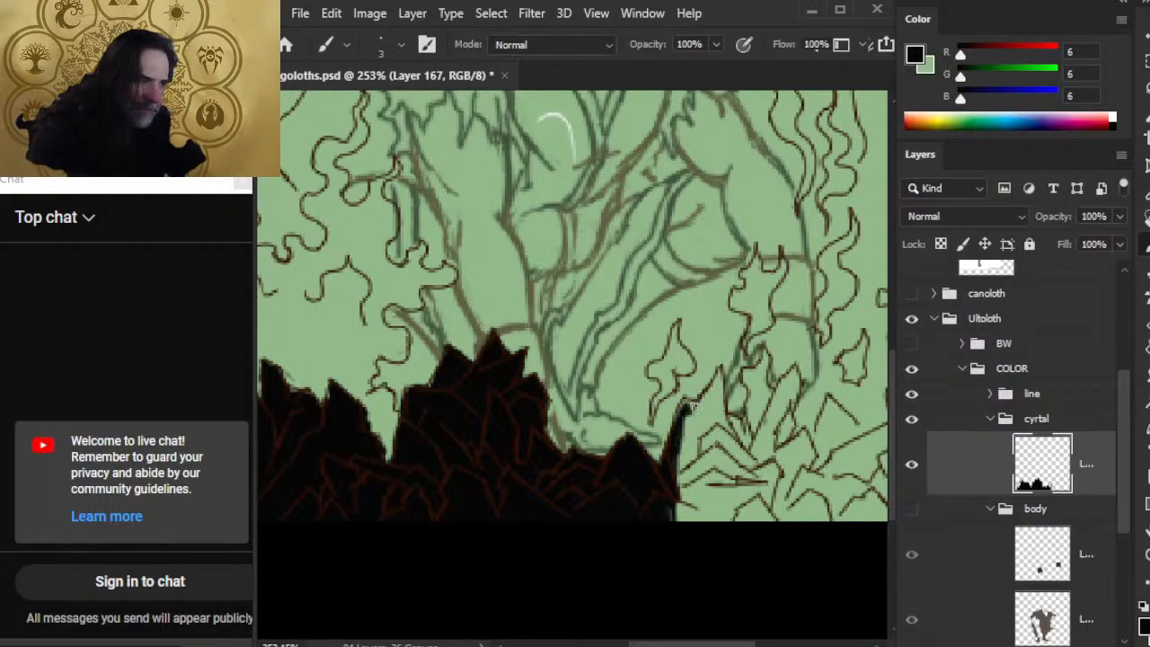
{"action": "mouse_move", "coordinate": [698, 409]}
{"action": "left_mouse_down"}
{"action": "mouse_move", "coordinate": [681, 454]}
{"action": "mouse_move", "coordinate": [717, 373]}
{"action": "mouse_move", "coordinate": [701, 395]}
{"action": "mouse_move", "coordinate": [721, 376]}
{"action": "mouse_move", "coordinate": [719, 458]}
{"action": "mouse_move", "coordinate": [718, 383]}
{"action": "left_mouse_up"}
{"action": "key", "text": "e"}
{"action": "key", "text": "b"}
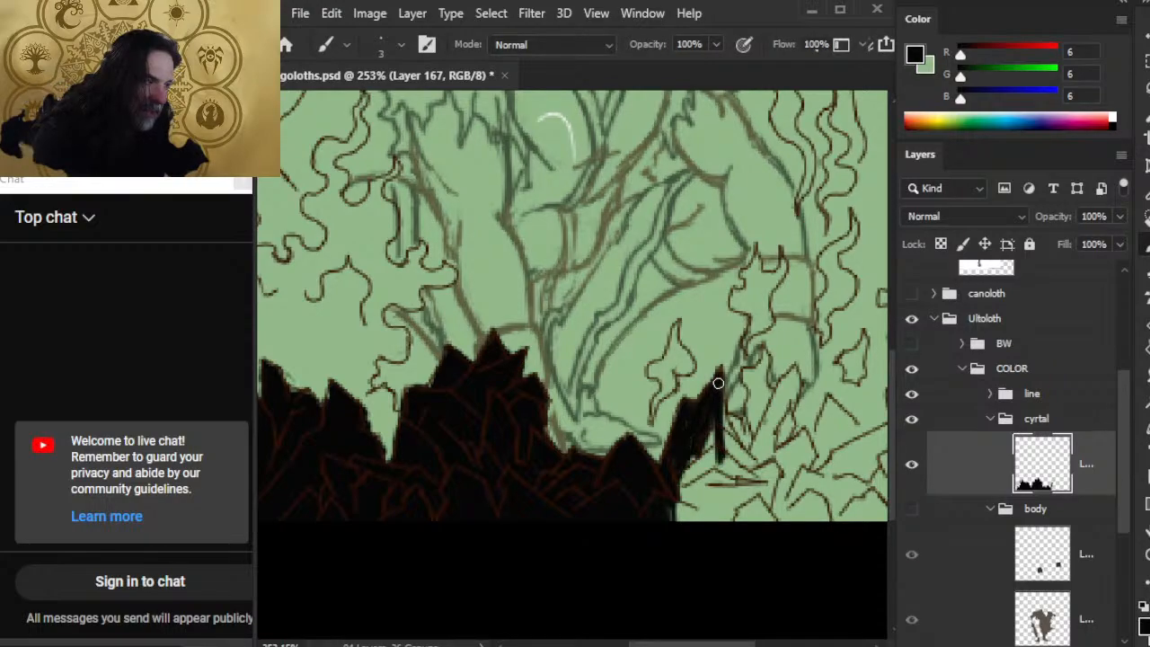
{"action": "left_click_drag", "start_coordinate": [700, 454], "coordinate": [690, 516]}
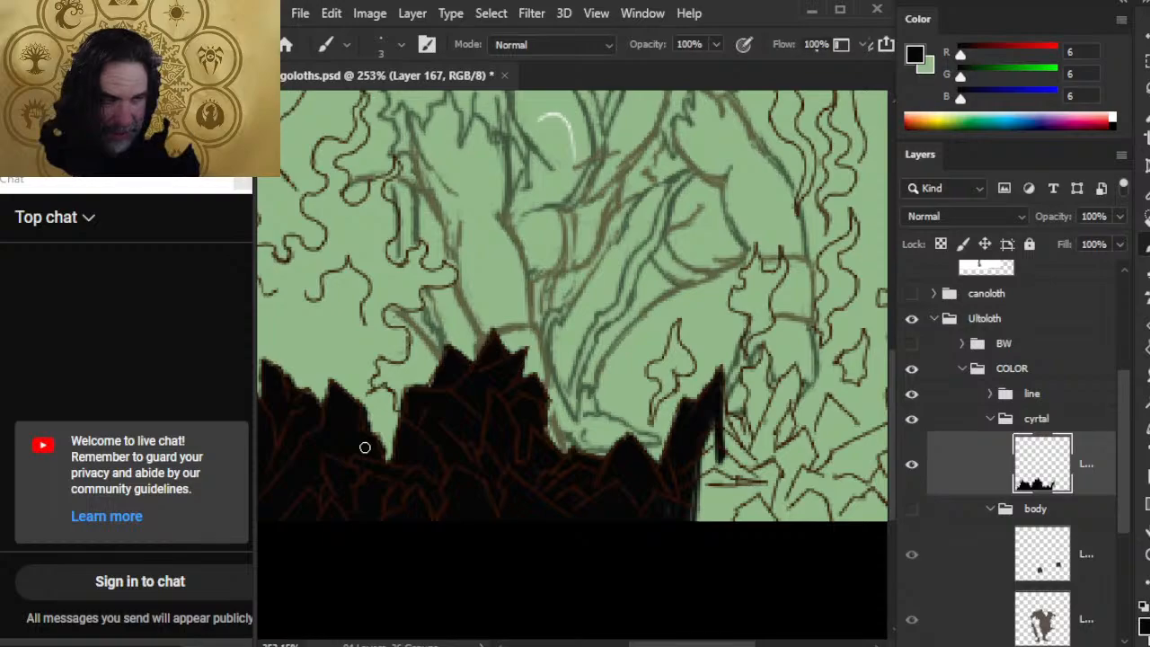
Sharpen the tips of the leftmost crystal cluster by erasing overspill and repainting the points near-black
{"action": "key", "text": "e"}
{"action": "left_click_drag", "start_coordinate": [308, 408], "coordinate": [391, 422]}
{"action": "key", "text": "b"}
{"action": "key", "text": "e"}
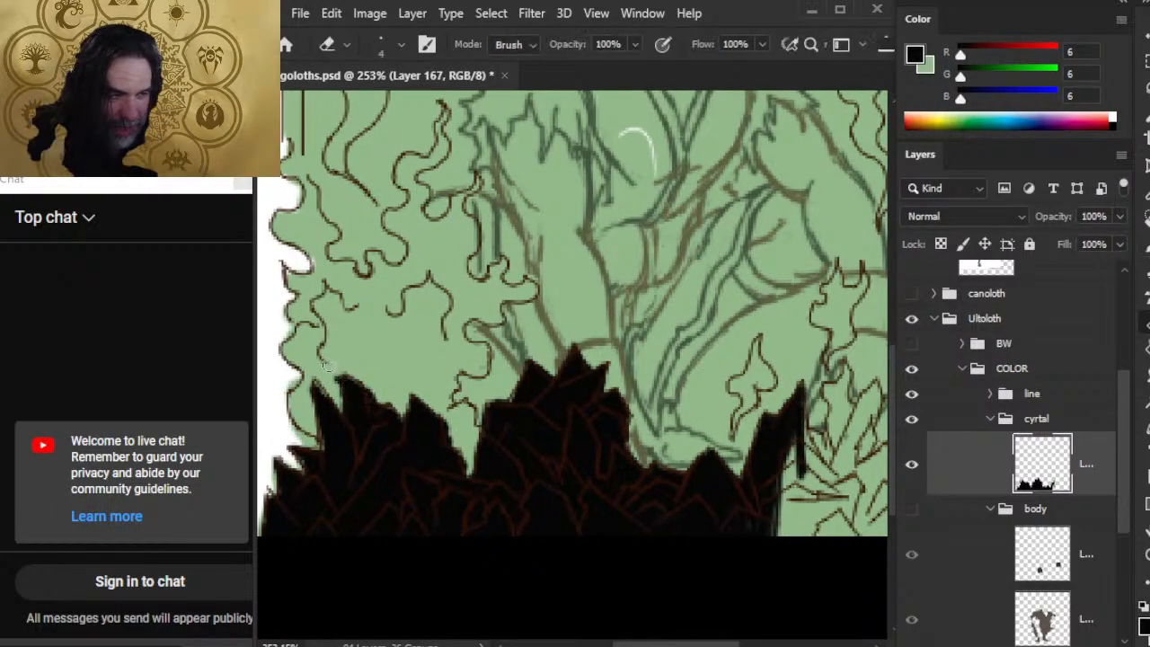
{"action": "key", "text": "b"}
{"action": "left_click_drag", "start_coordinate": [350, 381], "coordinate": [371, 422]}
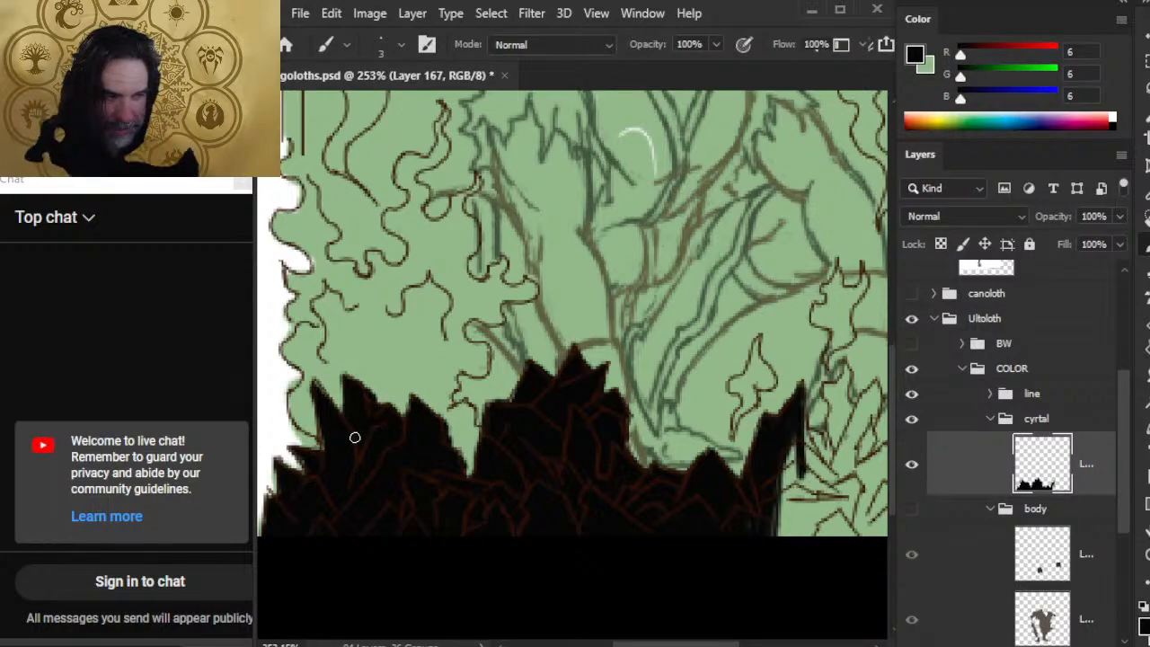
{"action": "key", "text": "e"}
{"action": "key", "text": "b"}
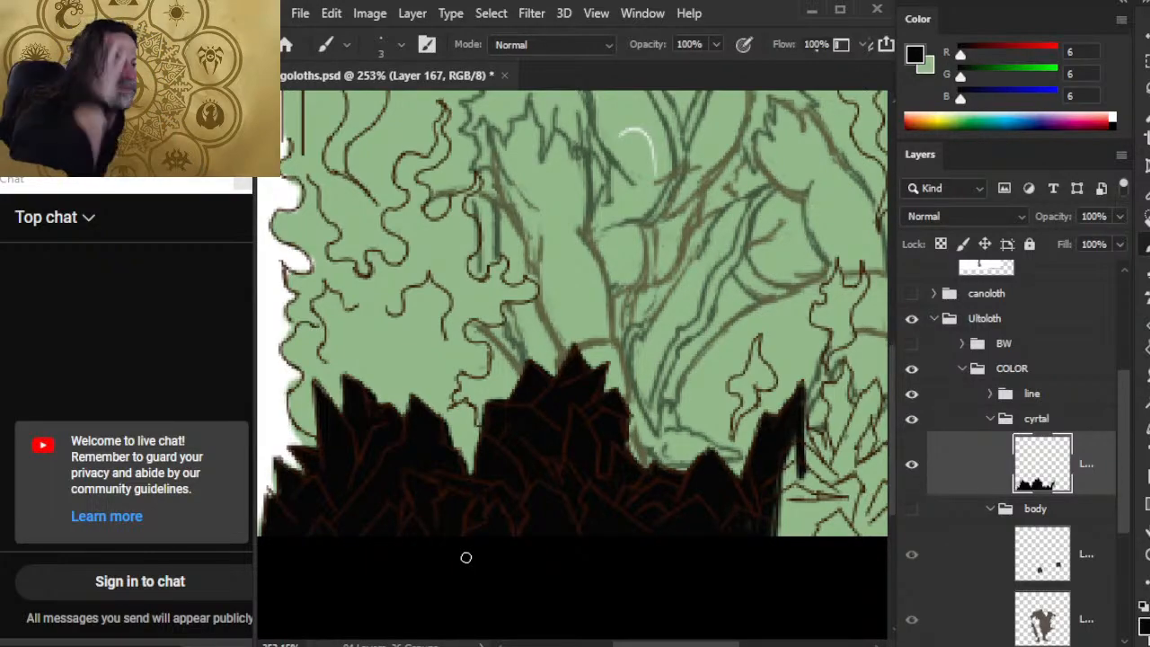
Paint the two tall crystals below the hanging hand near-black and fill the gap between them down to the bottom edge
{"action": "mouse_move", "coordinate": [627, 423]}
{"action": "left_mouse_down"}
{"action": "mouse_move", "coordinate": [585, 416]}
{"action": "mouse_move", "coordinate": [447, 328]}
{"action": "left_mouse_up"}
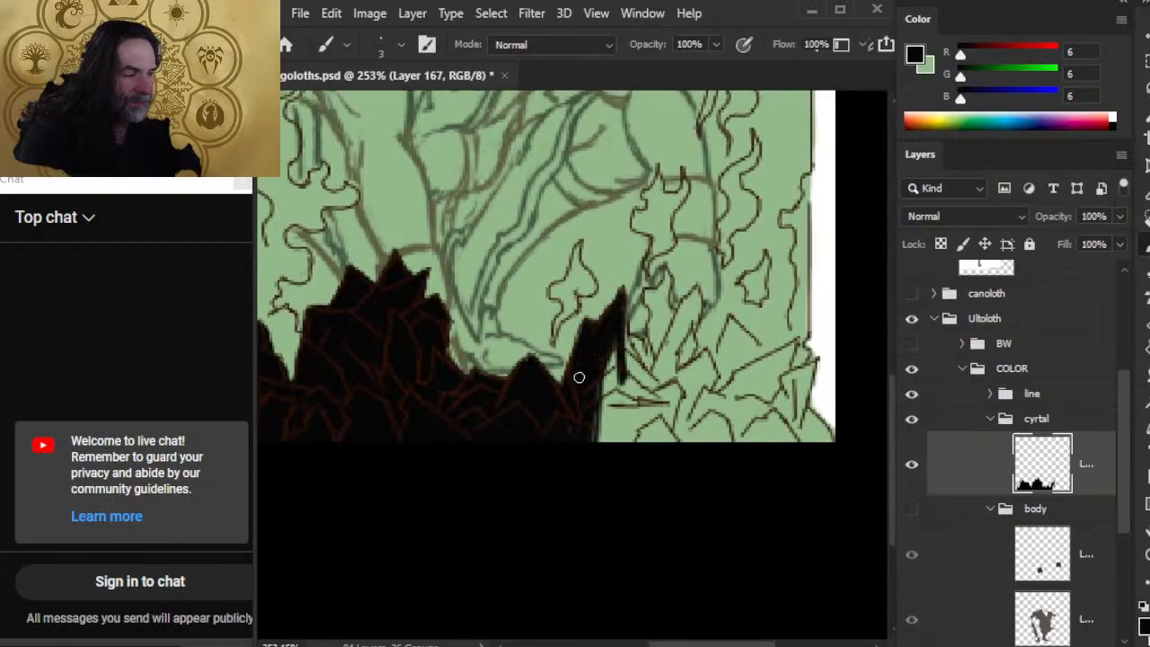
{"action": "left_click_drag", "start_coordinate": [623, 356], "coordinate": [618, 375]}
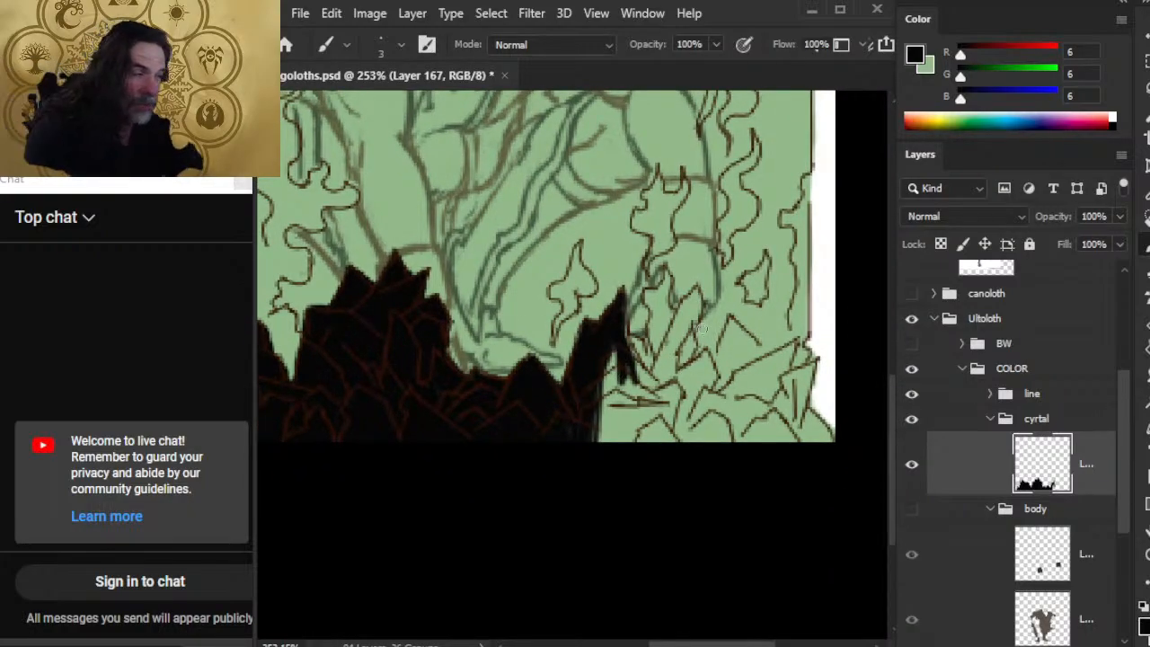
{"action": "mouse_move", "coordinate": [691, 293]}
{"action": "left_mouse_down"}
{"action": "mouse_move", "coordinate": [658, 364]}
{"action": "mouse_move", "coordinate": [690, 296]}
{"action": "mouse_move", "coordinate": [675, 382]}
{"action": "mouse_move", "coordinate": [697, 311]}
{"action": "mouse_move", "coordinate": [665, 436]}
{"action": "left_mouse_up"}
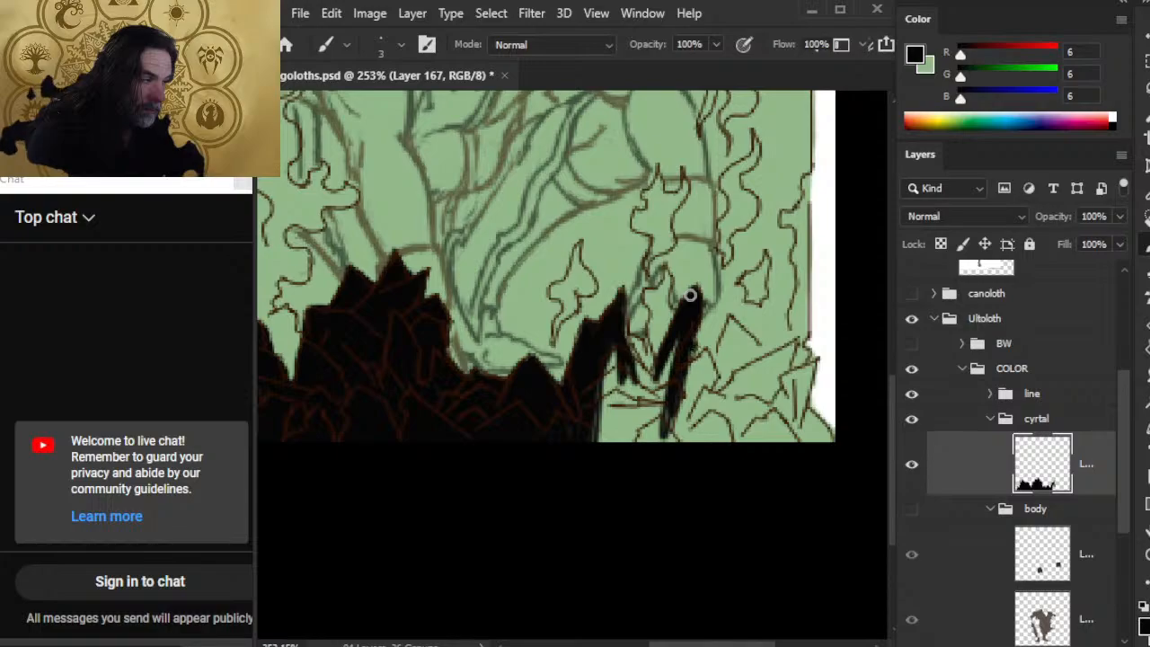
{"action": "mouse_move", "coordinate": [690, 294]}
{"action": "left_mouse_down"}
{"action": "mouse_move", "coordinate": [642, 452]}
{"action": "mouse_move", "coordinate": [676, 381]}
{"action": "mouse_move", "coordinate": [640, 366]}
{"action": "mouse_move", "coordinate": [633, 348]}
{"action": "mouse_move", "coordinate": [645, 387]}
{"action": "left_mouse_up"}
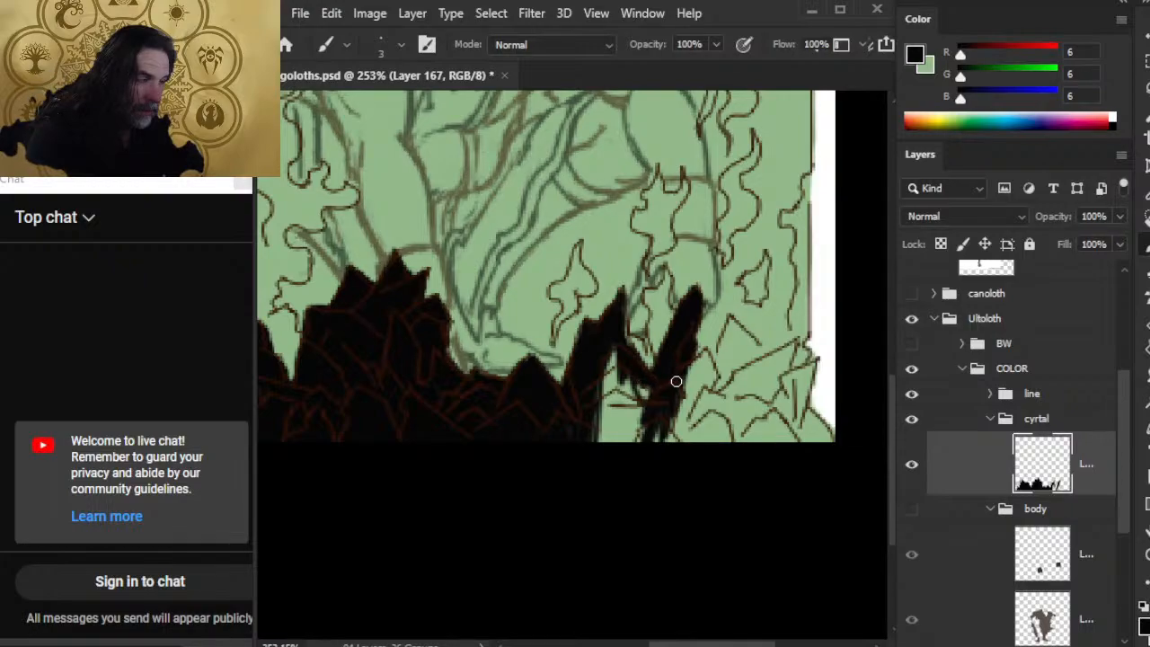
{"action": "left_click_drag", "start_coordinate": [615, 349], "coordinate": [602, 414]}
{"action": "mouse_move", "coordinate": [624, 310]}
{"action": "left_mouse_down"}
{"action": "mouse_move", "coordinate": [629, 343]}
{"action": "mouse_move", "coordinate": [601, 441]}
{"action": "left_mouse_up"}
{"action": "left_click_drag", "start_coordinate": [613, 370], "coordinate": [611, 444]}
{"action": "mouse_move", "coordinate": [620, 378]}
{"action": "left_mouse_down"}
{"action": "mouse_move", "coordinate": [623, 444]}
{"action": "mouse_move", "coordinate": [614, 442]}
{"action": "mouse_move", "coordinate": [642, 441]}
{"action": "left_mouse_up"}
{"action": "left_click_drag", "start_coordinate": [657, 427], "coordinate": [655, 443]}
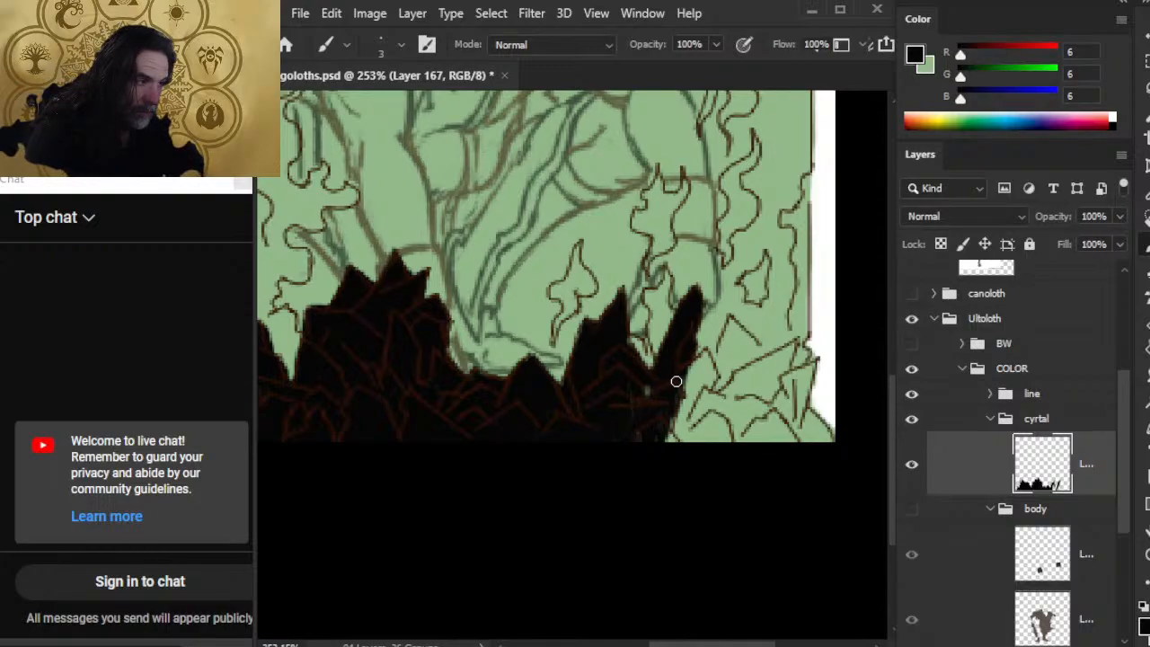
Refine the tip of the tall crystal under the hanging hand and fill the smaller crystals along its outer side near-black
{"action": "left_click_drag", "start_coordinate": [674, 419], "coordinate": [682, 442]}
{"action": "left_click_drag", "start_coordinate": [696, 372], "coordinate": [680, 403]}
{"action": "mouse_move", "coordinate": [710, 353]}
{"action": "left_mouse_down"}
{"action": "mouse_move", "coordinate": [684, 390]}
{"action": "mouse_move", "coordinate": [704, 363]}
{"action": "left_mouse_up"}
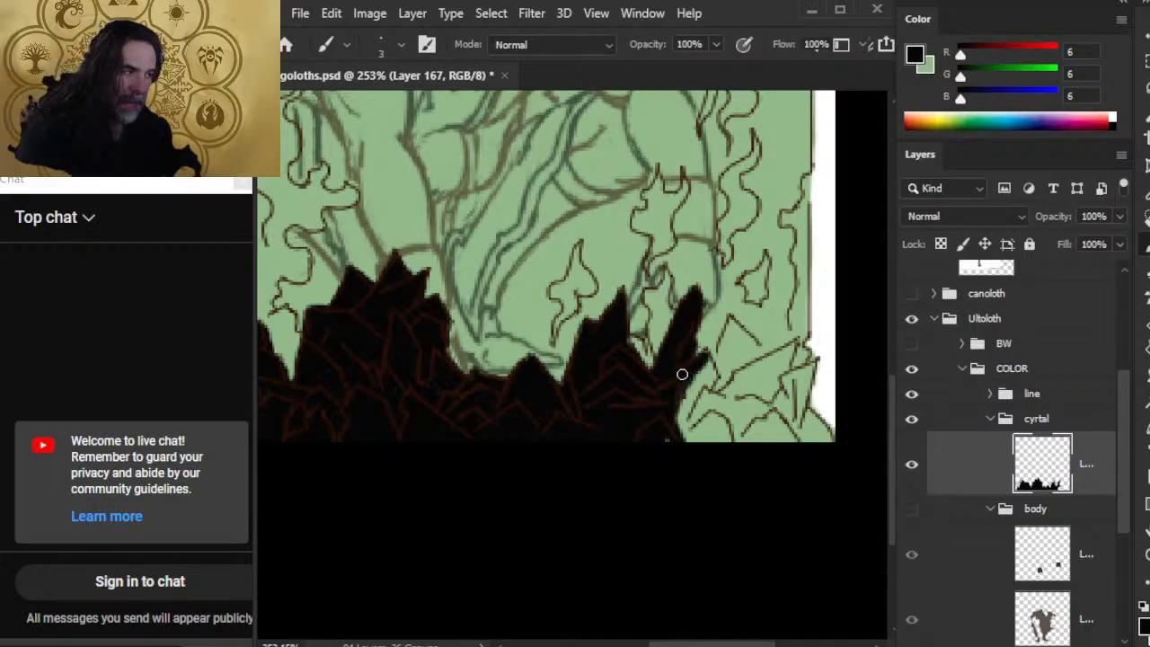
{"action": "key", "text": "e"}
{"action": "mouse_move", "coordinate": [708, 301]}
{"action": "left_mouse_down"}
{"action": "mouse_move", "coordinate": [689, 347]}
{"action": "mouse_move", "coordinate": [691, 303]}
{"action": "left_mouse_up"}
{"action": "key", "text": "b"}
{"action": "left_click_drag", "start_coordinate": [695, 347], "coordinate": [696, 306]}
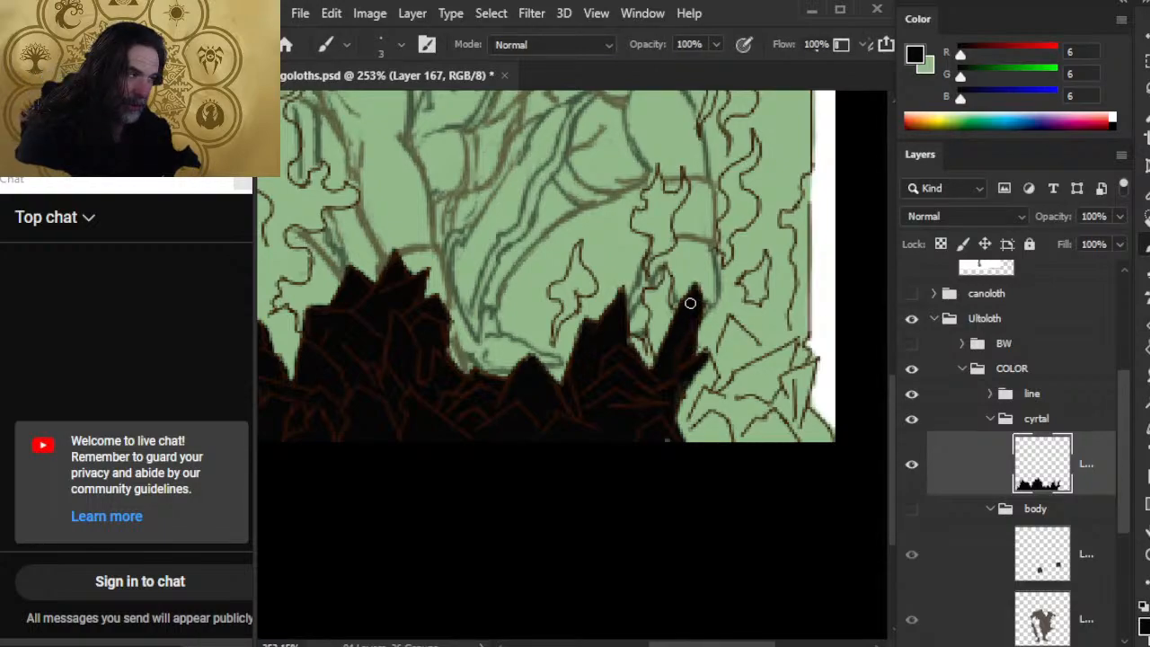
{"action": "mouse_move", "coordinate": [699, 351]}
{"action": "left_mouse_down"}
{"action": "mouse_move", "coordinate": [716, 386]}
{"action": "mouse_move", "coordinate": [687, 430]}
{"action": "mouse_move", "coordinate": [690, 387]}
{"action": "mouse_move", "coordinate": [692, 438]}
{"action": "mouse_move", "coordinate": [696, 379]}
{"action": "mouse_move", "coordinate": [703, 435]}
{"action": "mouse_move", "coordinate": [709, 382]}
{"action": "mouse_move", "coordinate": [712, 436]}
{"action": "mouse_move", "coordinate": [715, 387]}
{"action": "mouse_move", "coordinate": [748, 376]}
{"action": "mouse_move", "coordinate": [709, 384]}
{"action": "left_mouse_up"}
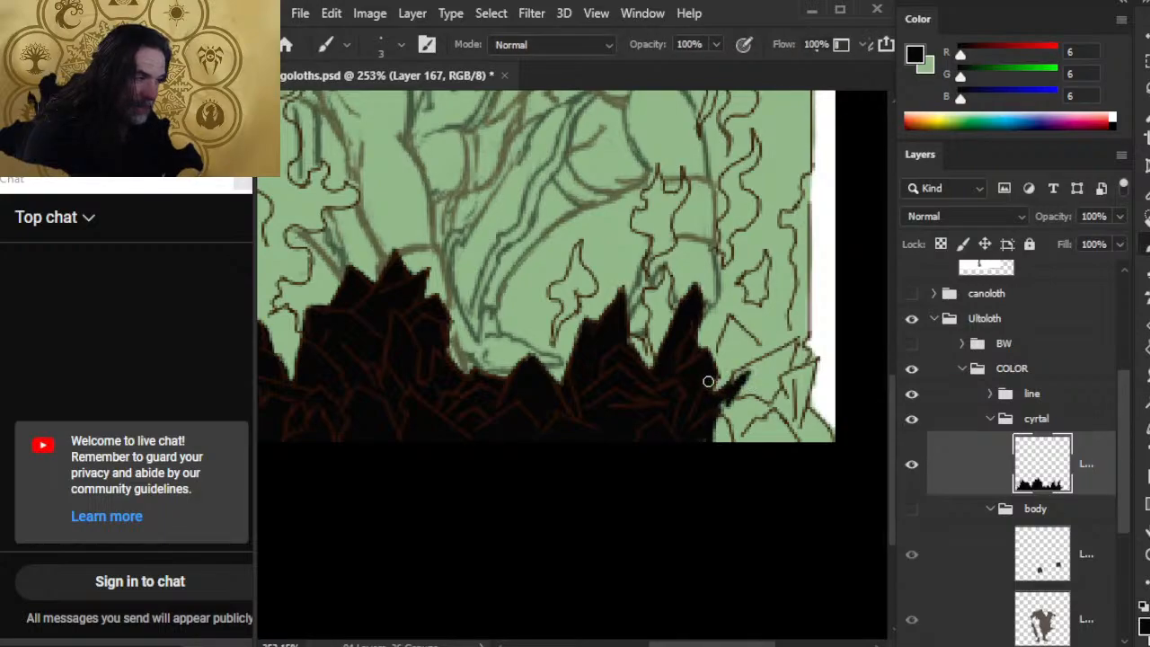
Block in the slanted crystal near the picture's right edge in near-black, erasing overspill along its upper outline
{"action": "key", "text": "e"}
{"action": "key", "text": "b"}
{"action": "mouse_move", "coordinate": [720, 438]}
{"action": "left_mouse_down"}
{"action": "mouse_move", "coordinate": [738, 403]}
{"action": "mouse_move", "coordinate": [727, 409]}
{"action": "mouse_move", "coordinate": [789, 347]}
{"action": "mouse_move", "coordinate": [755, 373]}
{"action": "mouse_move", "coordinate": [796, 343]}
{"action": "mouse_move", "coordinate": [781, 394]}
{"action": "left_mouse_up"}
{"action": "key", "text": "e"}
{"action": "mouse_move", "coordinate": [767, 352]}
{"action": "left_mouse_down"}
{"action": "mouse_move", "coordinate": [797, 336]}
{"action": "mouse_move", "coordinate": [795, 360]}
{"action": "left_mouse_up"}
{"action": "key", "text": "b"}
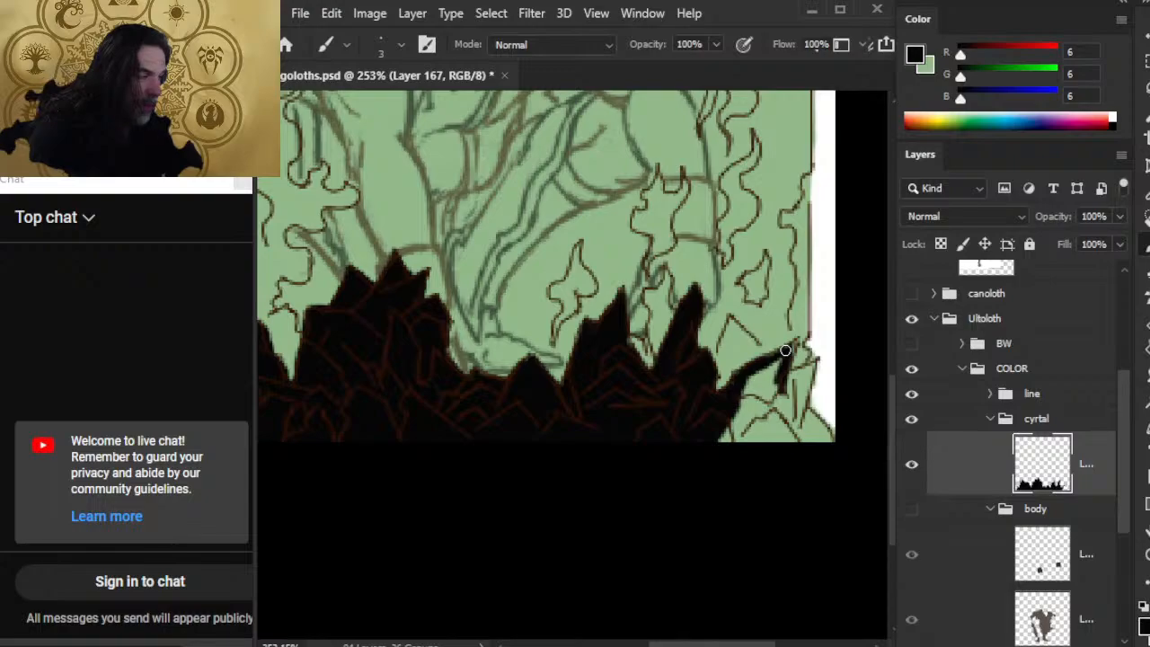
Paint the slanted crystal near the picture's right edge near-black up to its tip and fill its interior
{"action": "key", "text": "bracketleft"}
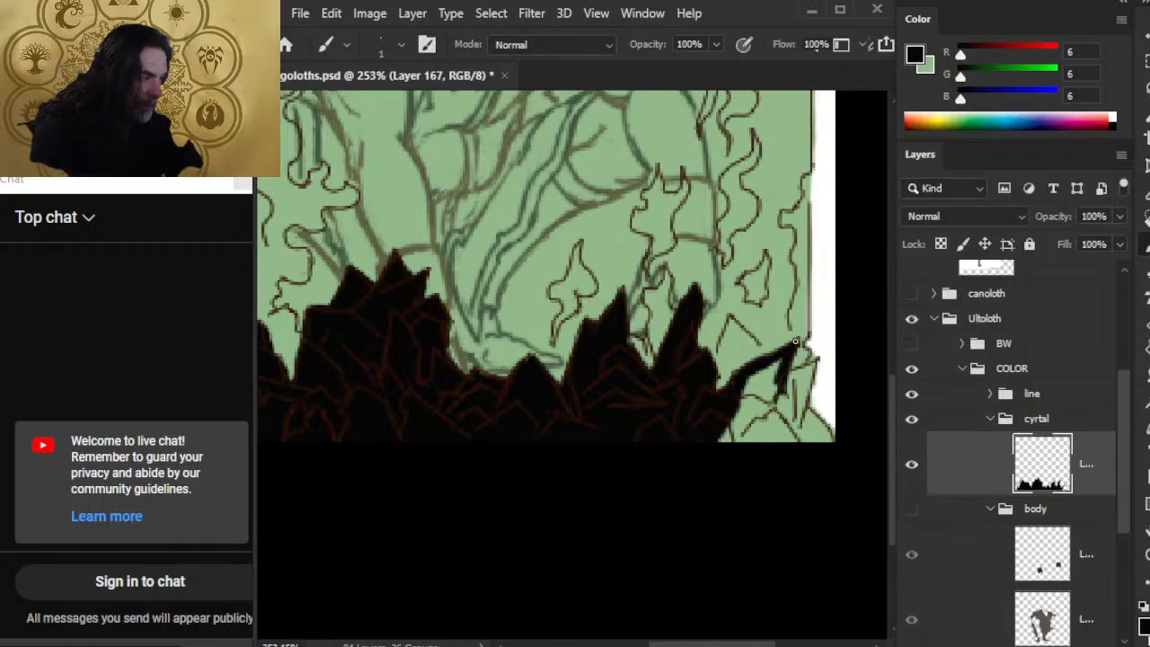
{"action": "mouse_move", "coordinate": [779, 382]}
{"action": "left_mouse_down"}
{"action": "mouse_move", "coordinate": [761, 430]}
{"action": "mouse_move", "coordinate": [733, 433]}
{"action": "mouse_move", "coordinate": [746, 392]}
{"action": "mouse_move", "coordinate": [734, 439]}
{"action": "mouse_move", "coordinate": [753, 426]}
{"action": "mouse_move", "coordinate": [727, 440]}
{"action": "mouse_move", "coordinate": [796, 439]}
{"action": "mouse_move", "coordinate": [769, 435]}
{"action": "mouse_move", "coordinate": [785, 387]}
{"action": "mouse_move", "coordinate": [804, 381]}
{"action": "left_mouse_up"}
{"action": "key", "text": "bracketright"}
{"action": "key", "text": "bracketright"}
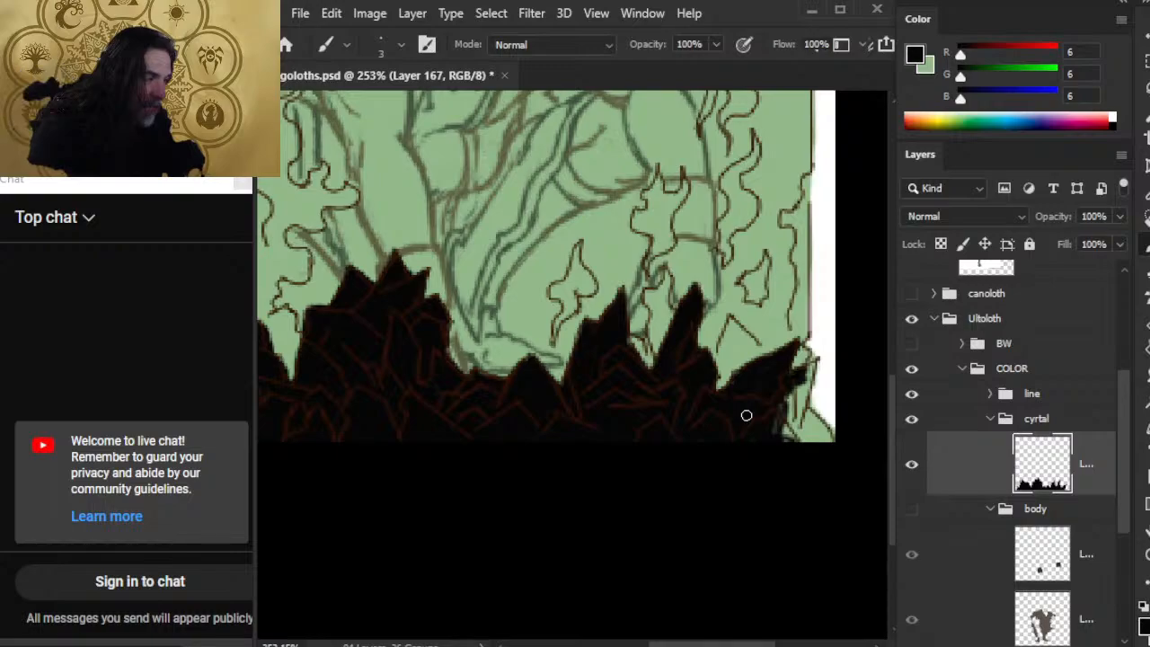
Fill the narrow upright crystal and the small crystal in the picture's lower right corner near-black
{"action": "key", "text": "bracketleft"}
{"action": "key", "text": "bracketleft"}
{"action": "left_click_drag", "start_coordinate": [813, 368], "coordinate": [782, 435]}
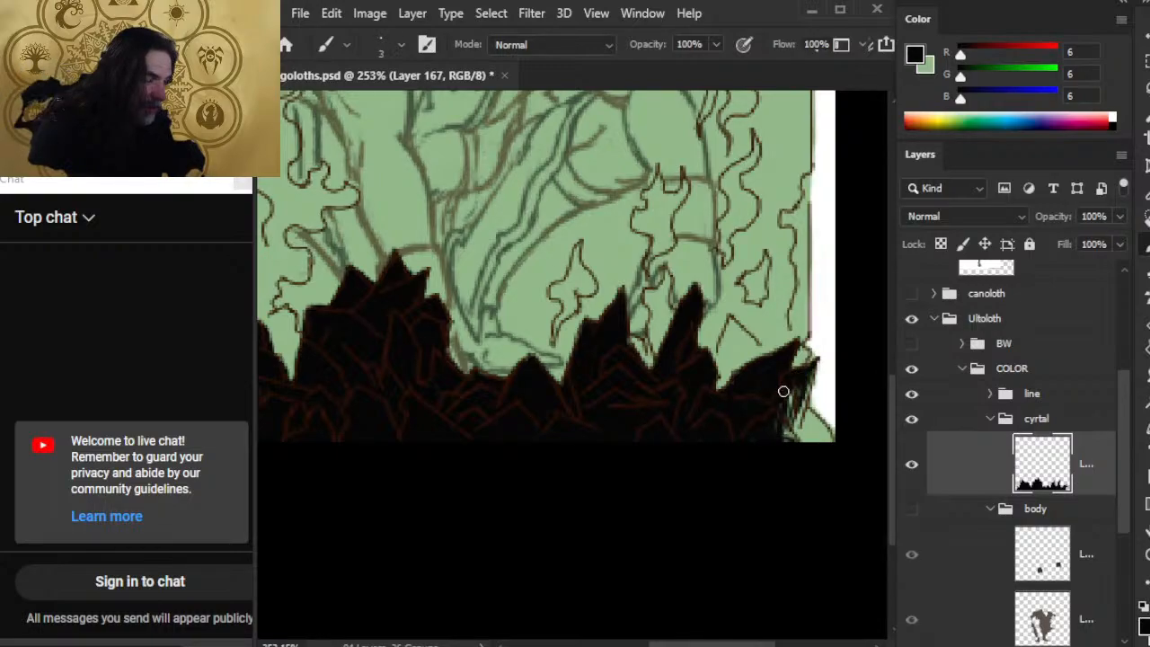
{"action": "left_click_drag", "start_coordinate": [786, 390], "coordinate": [798, 439]}
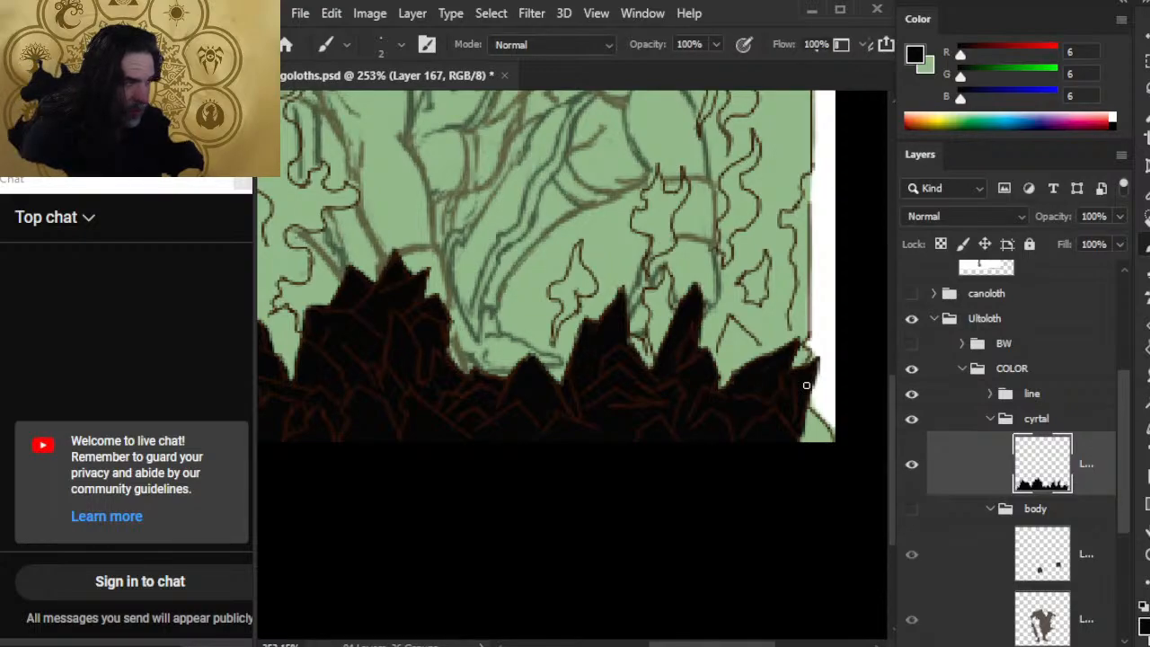
{"action": "mouse_move", "coordinate": [803, 437]}
{"action": "left_mouse_down"}
{"action": "mouse_move", "coordinate": [826, 428]}
{"action": "mouse_move", "coordinate": [817, 435]}
{"action": "left_mouse_up"}
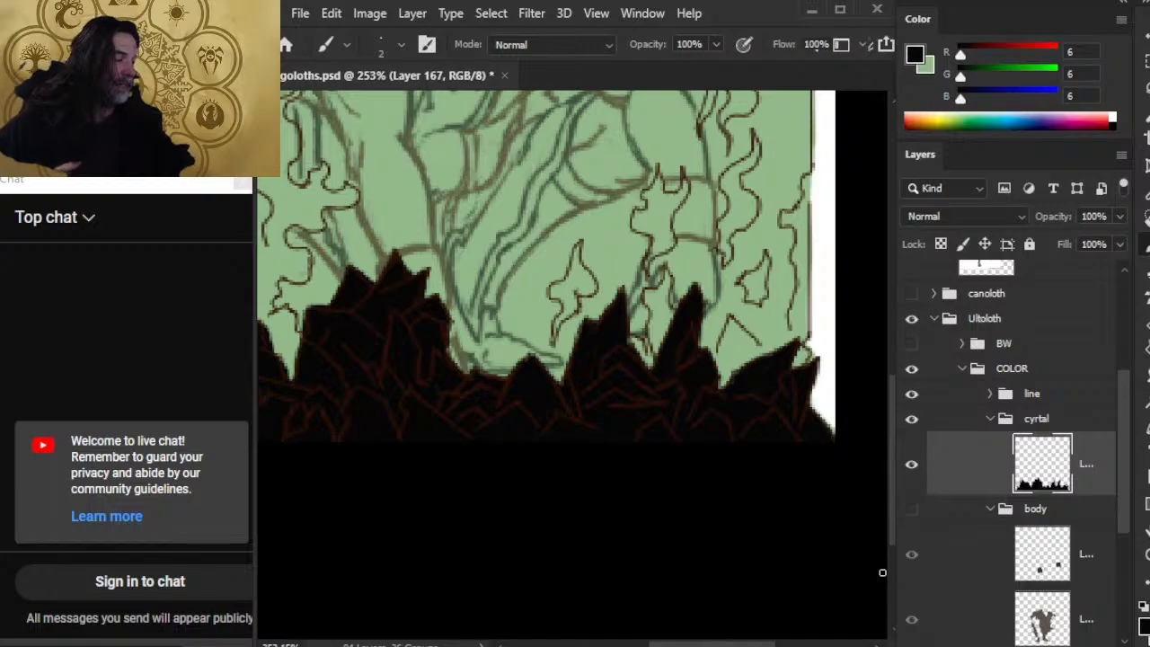
Paint the pointed crystal behind the slanted one near-black, clean its outline, and close the small gap beside the slanted crystal's tip
{"action": "mouse_move", "coordinate": [729, 338]}
{"action": "left_mouse_down"}
{"action": "mouse_move", "coordinate": [719, 359]}
{"action": "mouse_move", "coordinate": [732, 322]}
{"action": "mouse_move", "coordinate": [719, 368]}
{"action": "mouse_move", "coordinate": [731, 329]}
{"action": "left_mouse_up"}
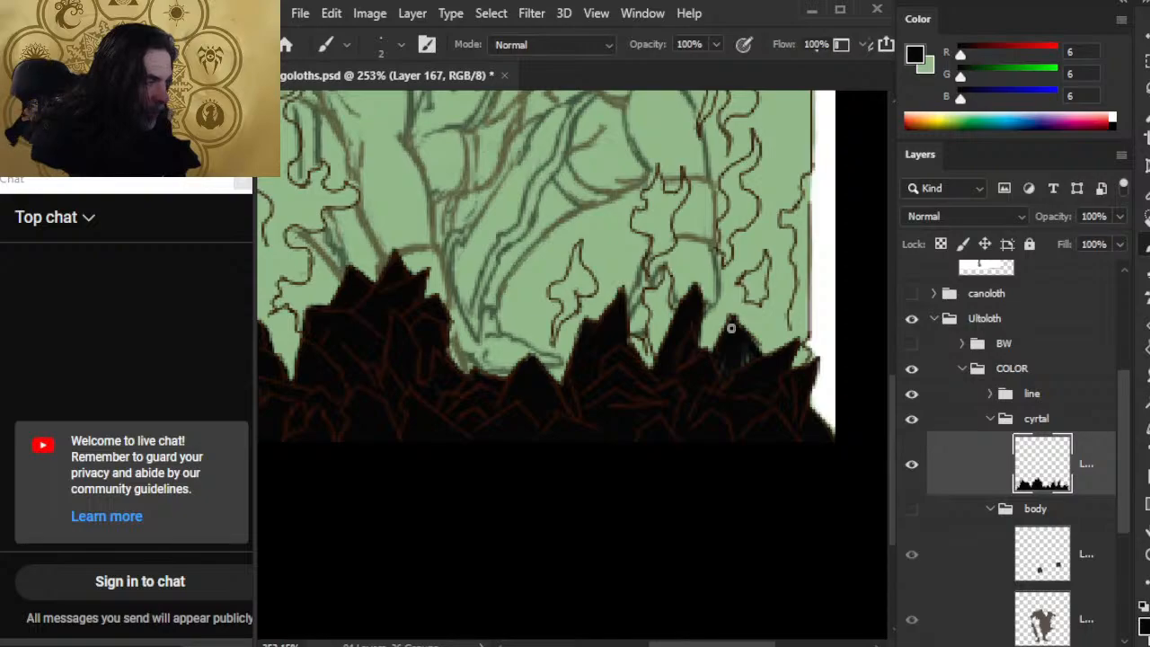
{"action": "mouse_move", "coordinate": [731, 329]}
{"action": "left_mouse_down"}
{"action": "mouse_move", "coordinate": [762, 346]}
{"action": "mouse_move", "coordinate": [766, 327]}
{"action": "mouse_move", "coordinate": [729, 339]}
{"action": "left_mouse_up"}
{"action": "key", "text": "e"}
{"action": "key", "text": "b"}
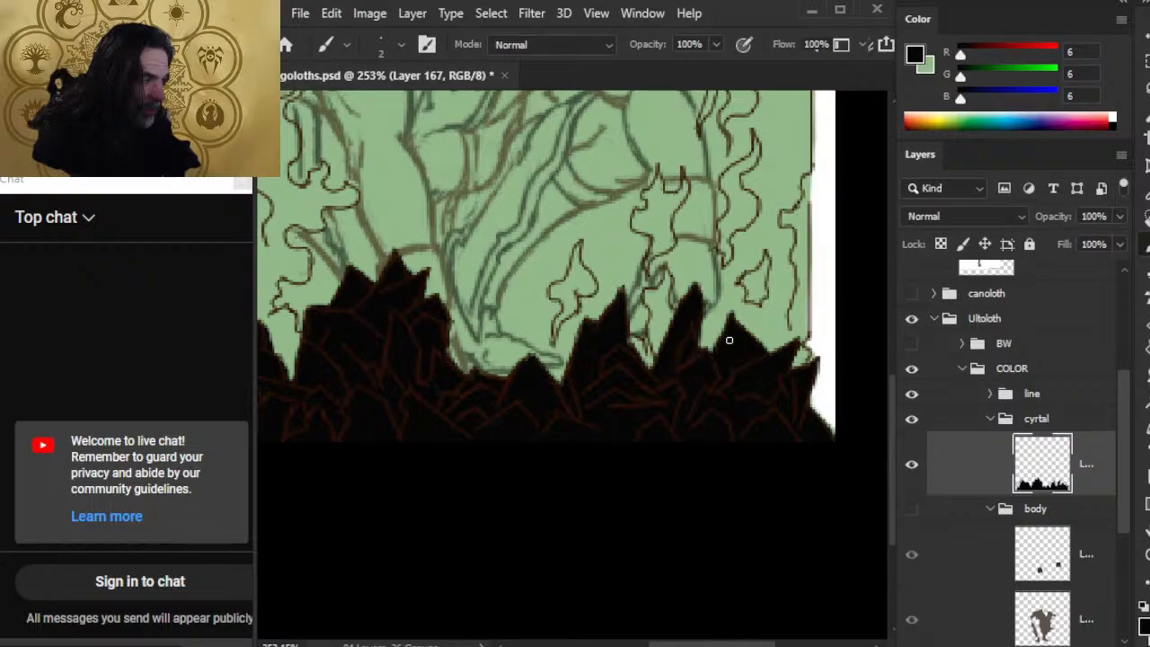
{"action": "key", "text": "e"}
{"action": "key", "text": "b"}
{"action": "left_click_drag", "start_coordinate": [795, 365], "coordinate": [801, 359]}
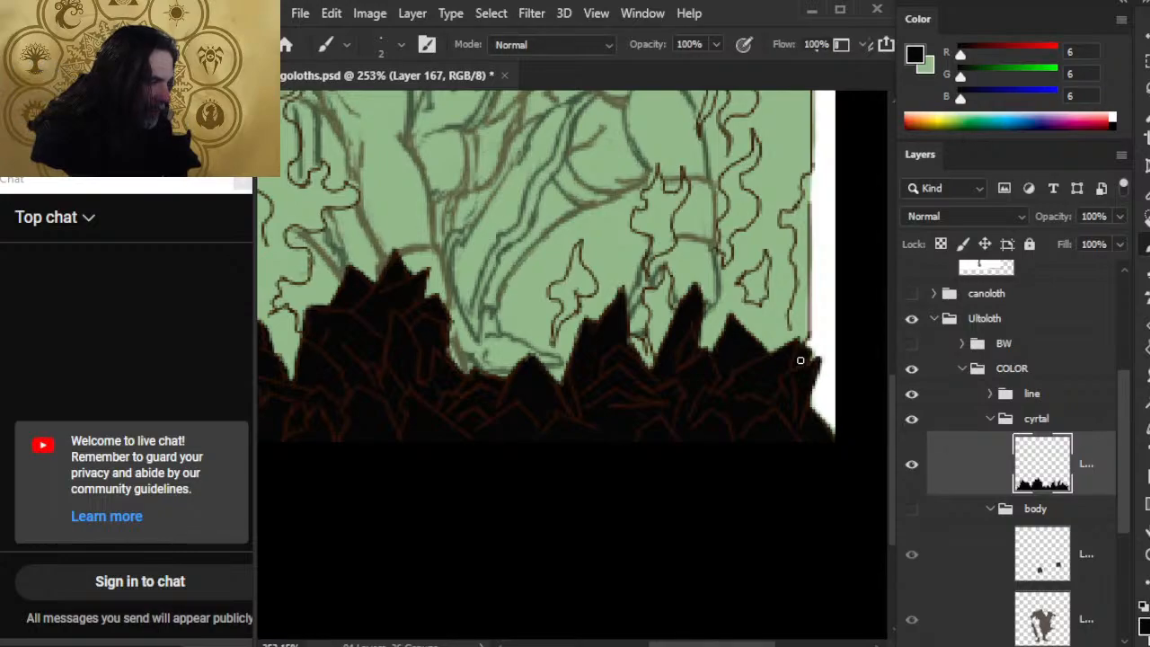
{"action": "key", "text": "e"}
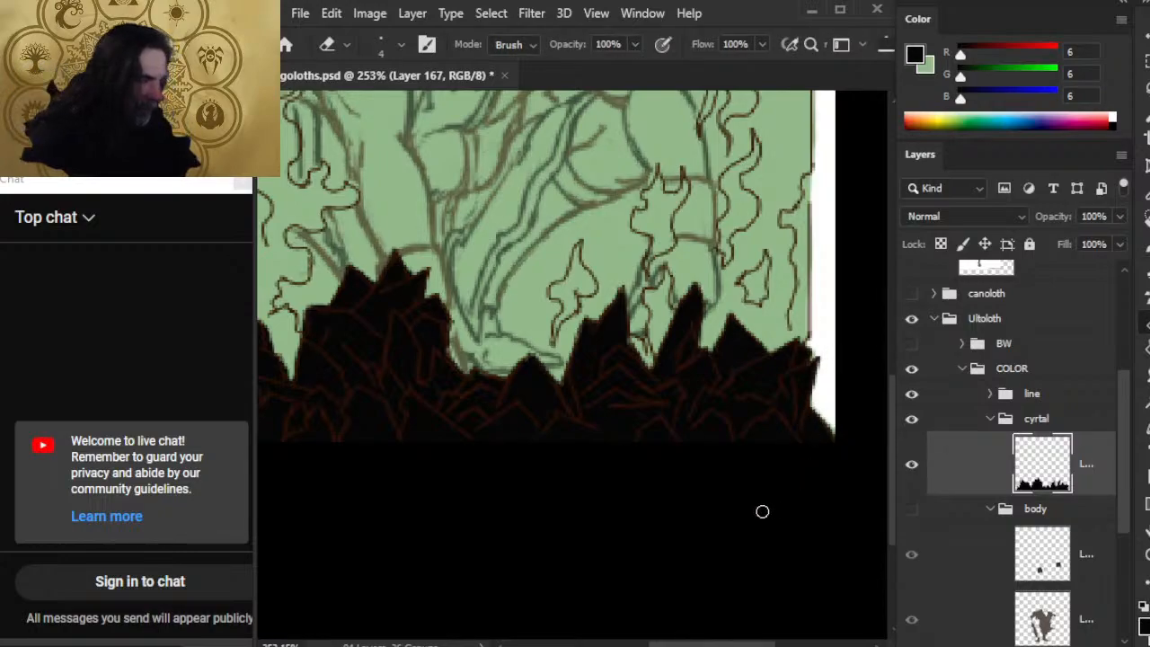
Paint the small floating wisp and the tall wisp along the picture's right edge near-black, just above the crystals
{"action": "key", "text": "z"}
{"action": "left_click_drag", "start_coordinate": [614, 315], "coordinate": [577, 317]}
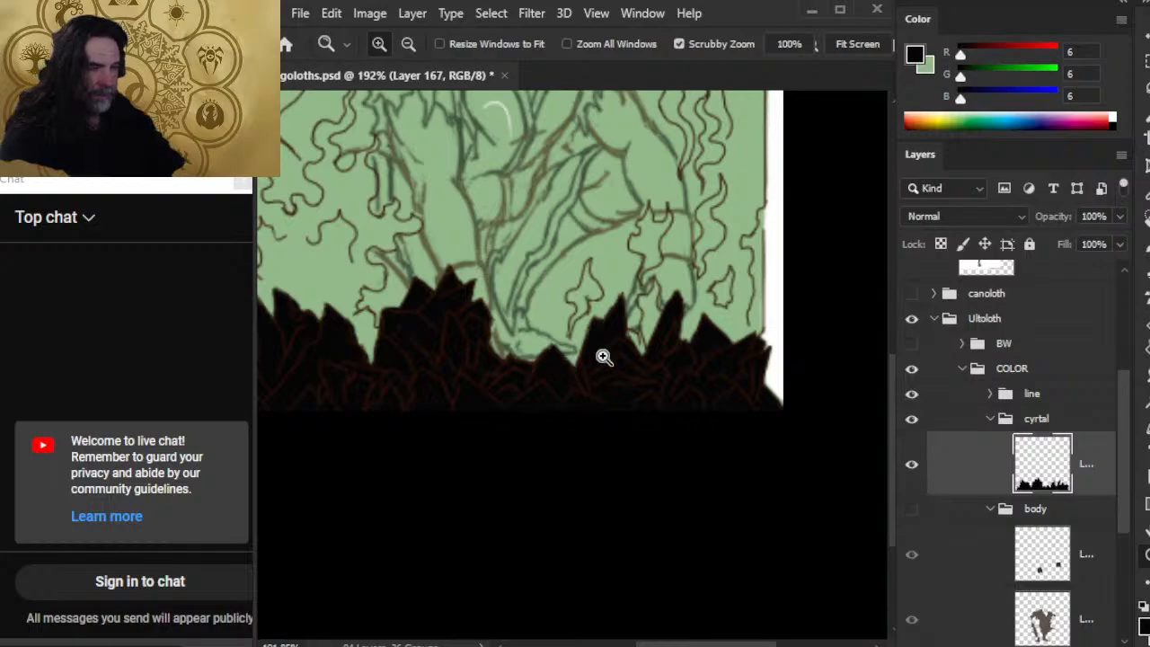
{"action": "key", "text": "b"}
{"action": "left_click_drag", "start_coordinate": [719, 284], "coordinate": [715, 308]}
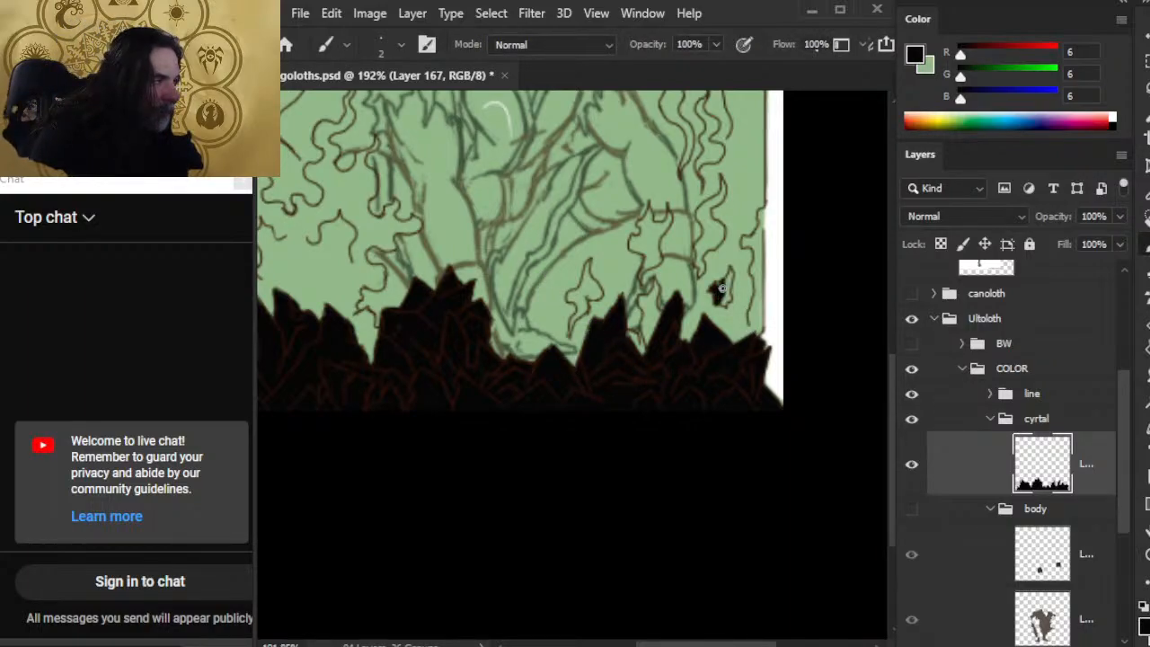
{"action": "left_click_drag", "start_coordinate": [729, 269], "coordinate": [729, 305]}
{"action": "mouse_move", "coordinate": [757, 314]}
{"action": "left_mouse_down"}
{"action": "mouse_move", "coordinate": [758, 345]}
{"action": "mouse_move", "coordinate": [755, 286]}
{"action": "mouse_move", "coordinate": [762, 325]}
{"action": "left_mouse_up"}
{"action": "left_click", "coordinate": [764, 220], "text": "shift"}
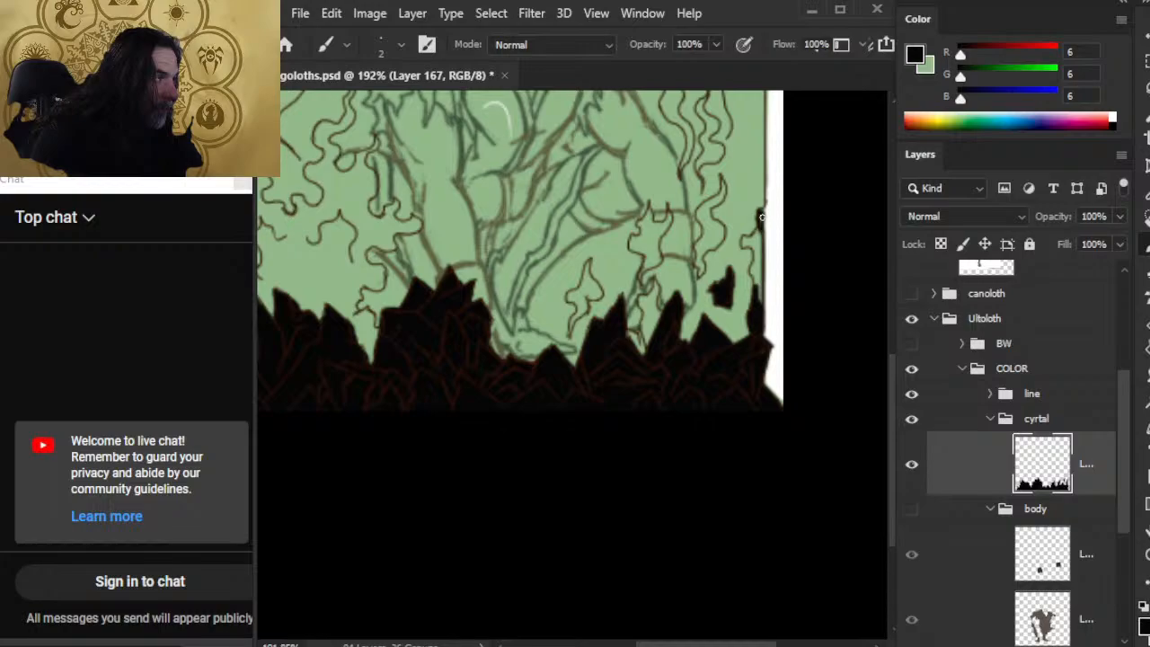
{"action": "mouse_move", "coordinate": [753, 243]}
{"action": "left_mouse_down"}
{"action": "mouse_move", "coordinate": [743, 240]}
{"action": "mouse_move", "coordinate": [762, 281]}
{"action": "mouse_move", "coordinate": [762, 262]}
{"action": "mouse_move", "coordinate": [760, 292]}
{"action": "mouse_move", "coordinate": [751, 235]}
{"action": "left_mouse_up"}
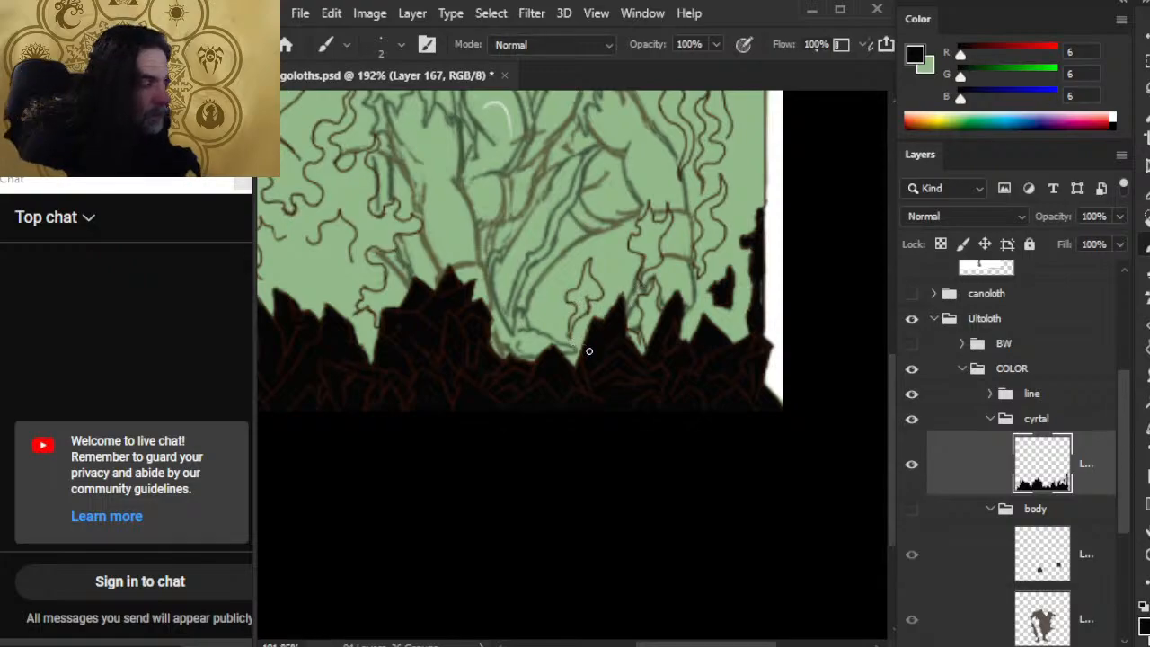
Lasso the two painted wisps above the crystals, cut them out, and paste them in place on a new layer
{"action": "key", "text": "l"}
{"action": "mouse_move", "coordinate": [716, 254]}
{"action": "left_mouse_down"}
{"action": "mouse_move", "coordinate": [698, 300]}
{"action": "mouse_move", "coordinate": [732, 328]}
{"action": "left_mouse_up"}
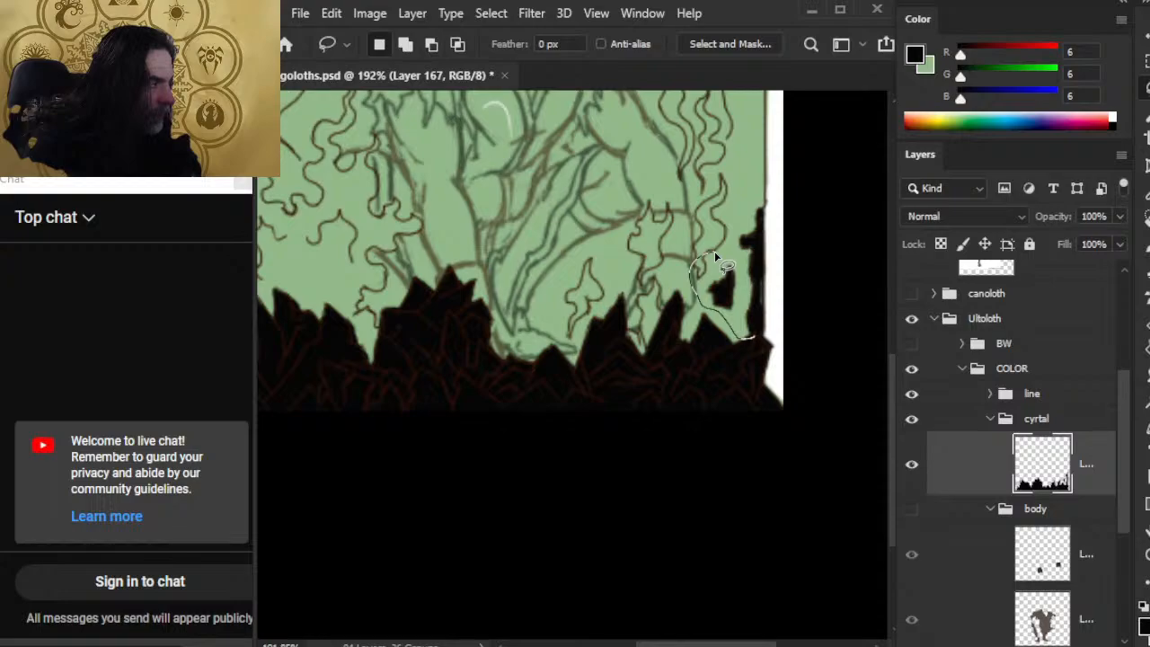
{"action": "left_click_drag", "start_coordinate": [715, 255], "coordinate": [763, 332]}
{"action": "key", "text": "alt"}
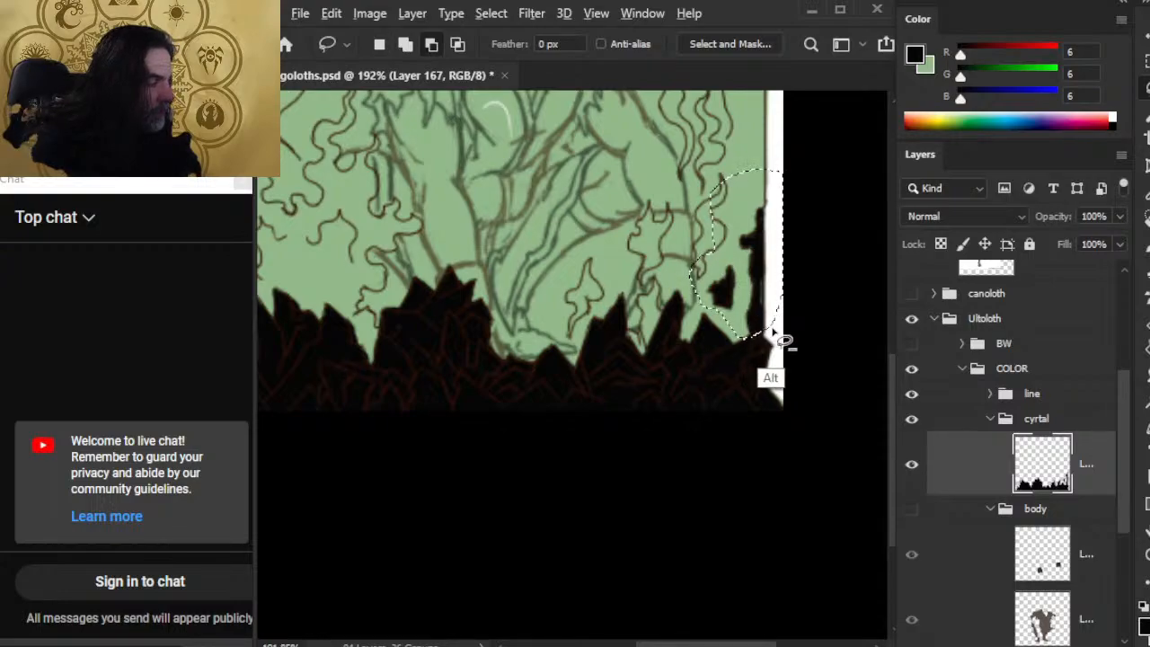
{"action": "key", "text": "shift"}
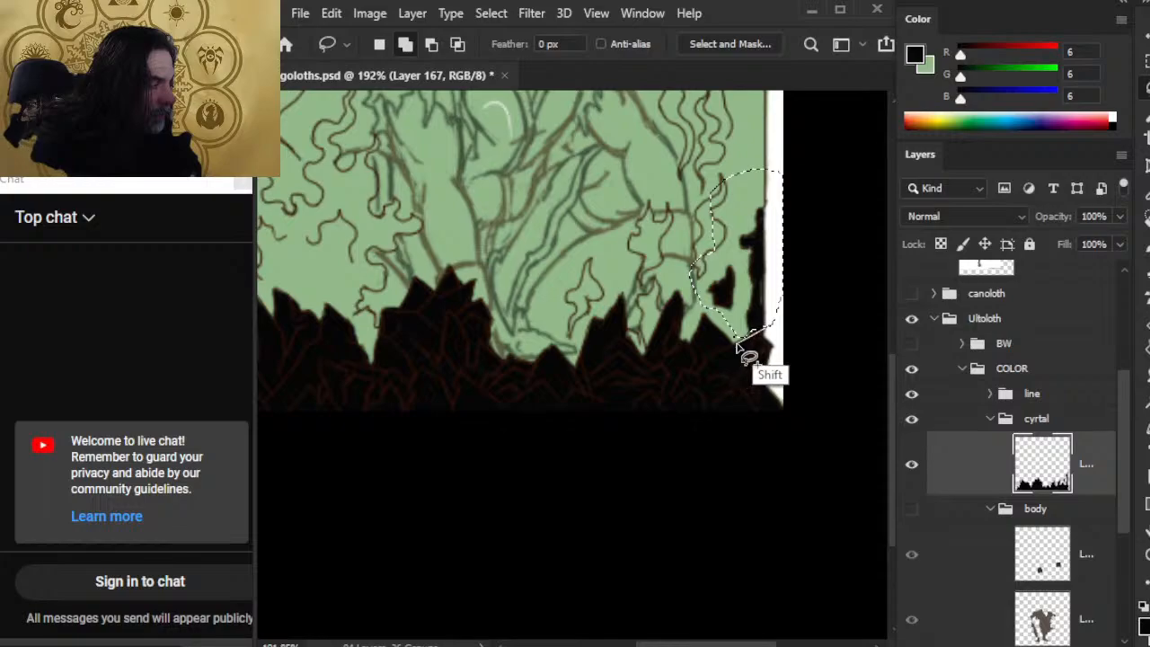
{"action": "mouse_move", "coordinate": [784, 325]}
{"action": "left_mouse_down"}
{"action": "mouse_move", "coordinate": [750, 340]}
{"action": "mouse_move", "coordinate": [760, 335]}
{"action": "mouse_move", "coordinate": [753, 308]}
{"action": "mouse_move", "coordinate": [771, 341]}
{"action": "mouse_move", "coordinate": [791, 342]}
{"action": "mouse_move", "coordinate": [769, 342]}
{"action": "left_mouse_up"}
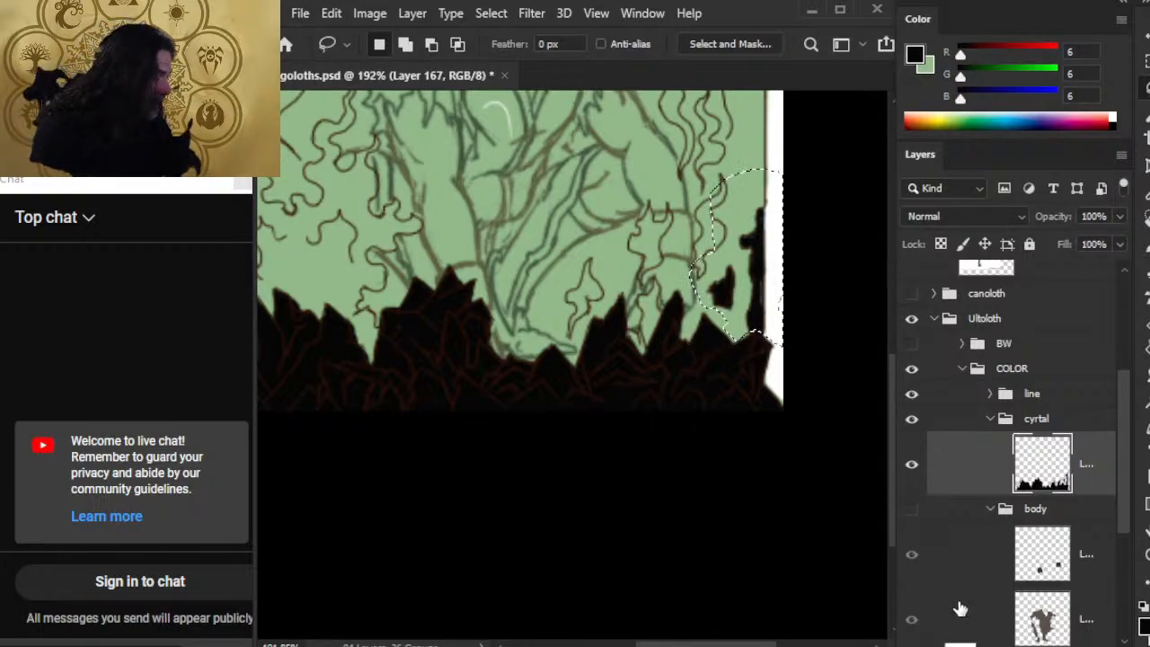
{"action": "key", "text": "Delete"}
{"action": "key", "text": "ctrl+d"}
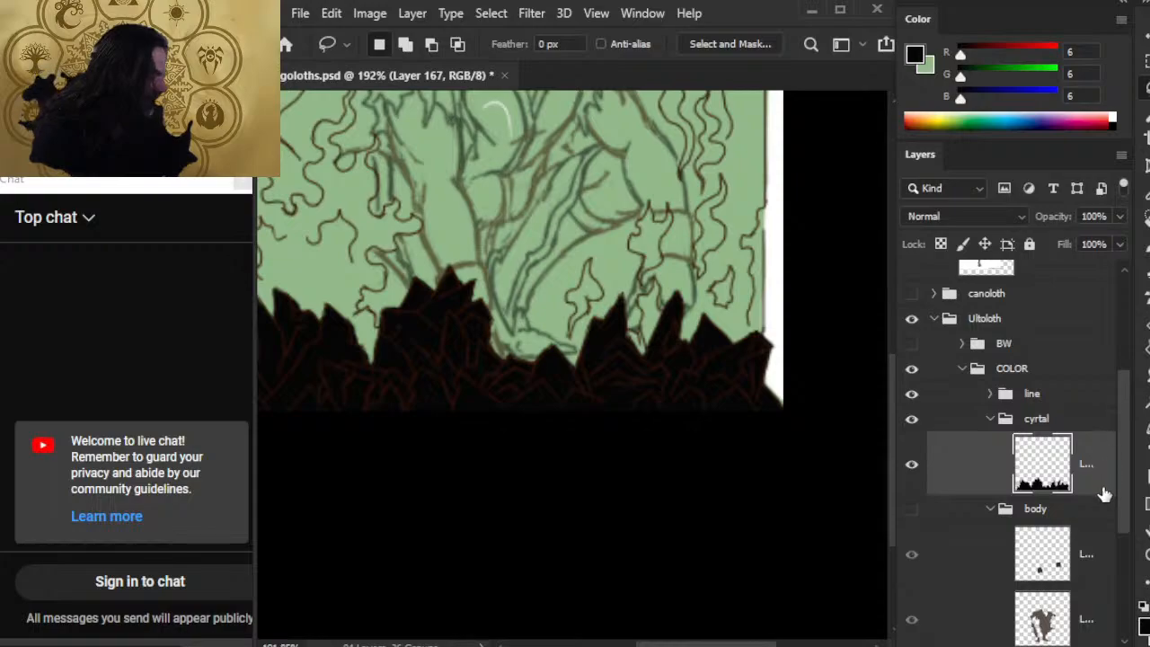
{"action": "key", "text": "ctrl+shift+v"}
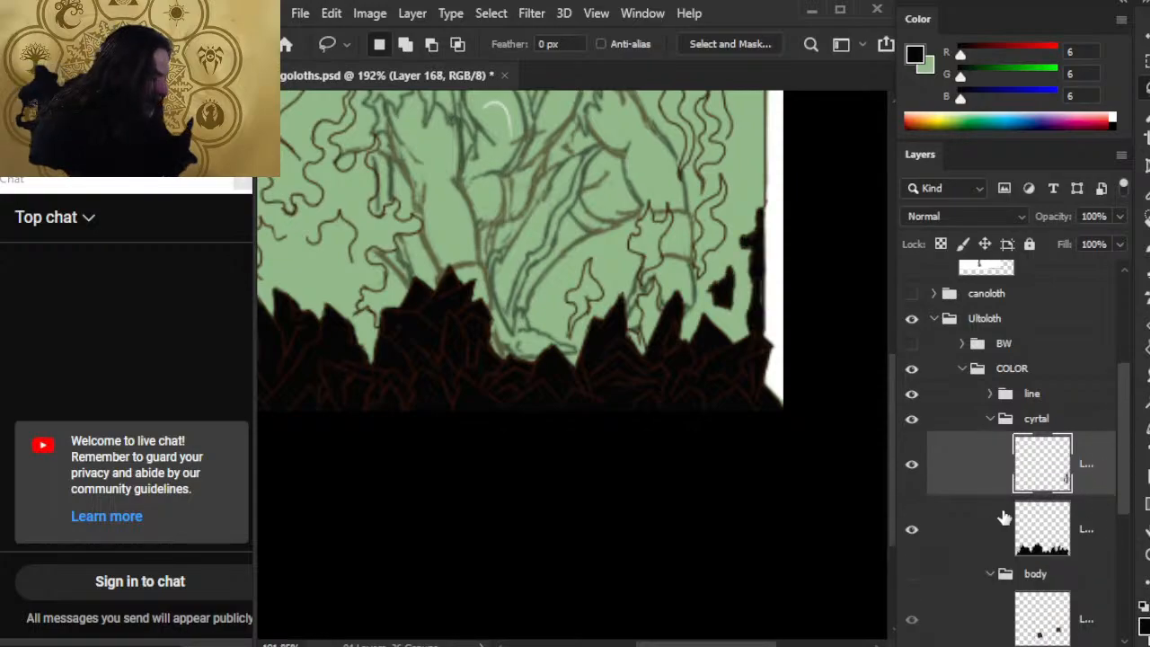
Lower the opacity of the foreground crystal layer to 75%
{"action": "left_click", "coordinate": [990, 539]}
{"action": "left_click", "coordinate": [1121, 216]}
{"action": "left_click_drag", "start_coordinate": [1118, 248], "coordinate": [1095, 242]}
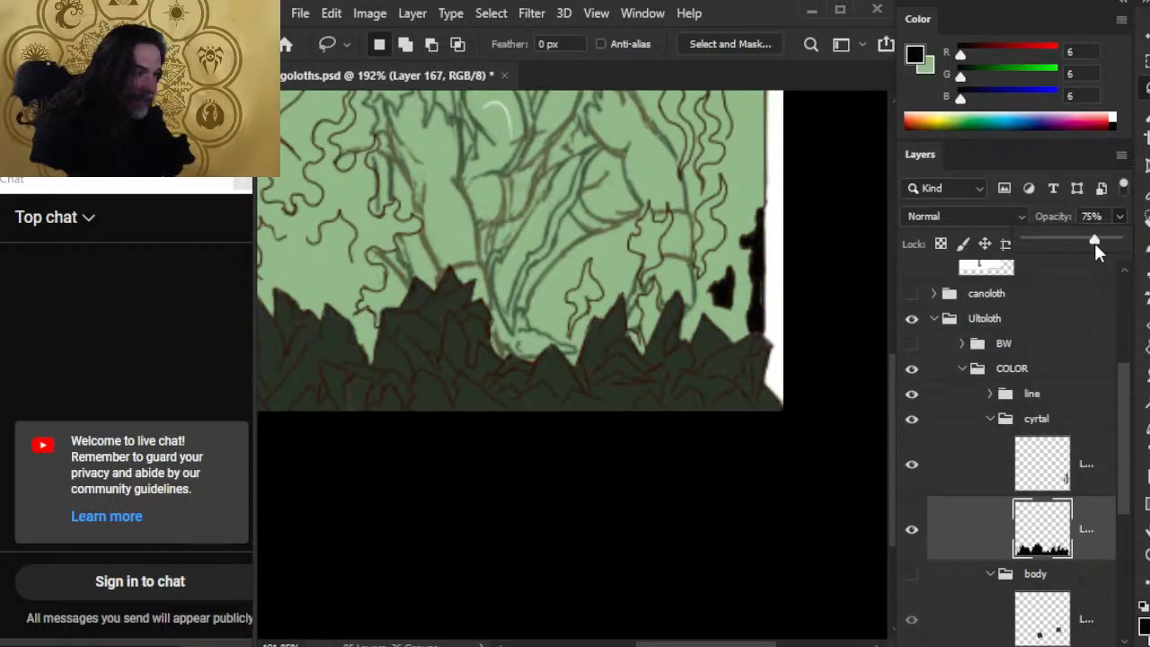
On the wisp layer, paint the wisp beside the foot and the one between the two tall crystals near-black, erasing overspill
{"action": "left_click", "coordinate": [987, 481]}
{"action": "key", "text": "b"}
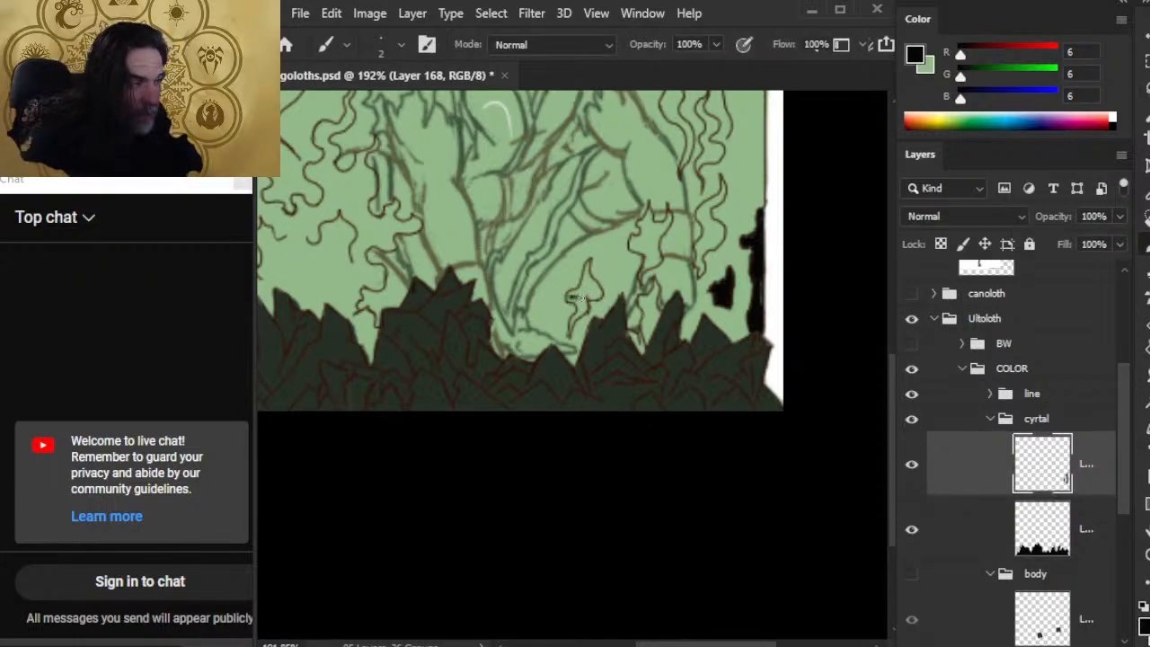
{"action": "left_click_drag", "start_coordinate": [581, 300], "coordinate": [569, 338]}
{"action": "mouse_move", "coordinate": [581, 299]}
{"action": "left_mouse_down"}
{"action": "mouse_move", "coordinate": [583, 288]}
{"action": "mouse_move", "coordinate": [590, 297]}
{"action": "left_mouse_up"}
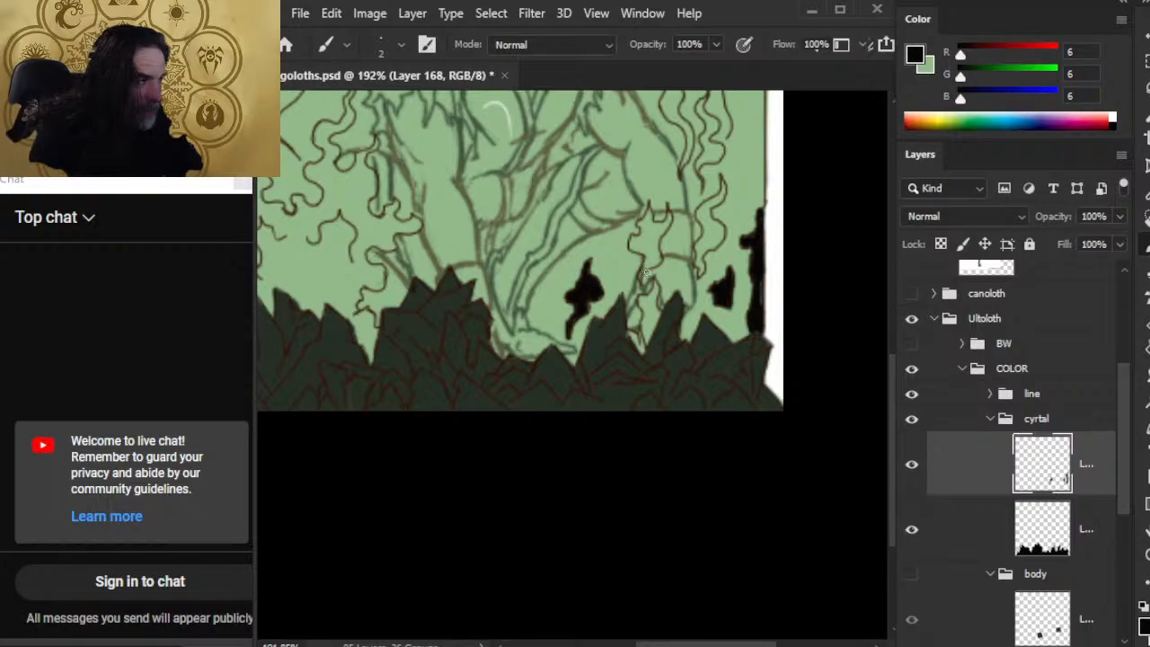
{"action": "left_click_drag", "start_coordinate": [640, 306], "coordinate": [654, 295]}
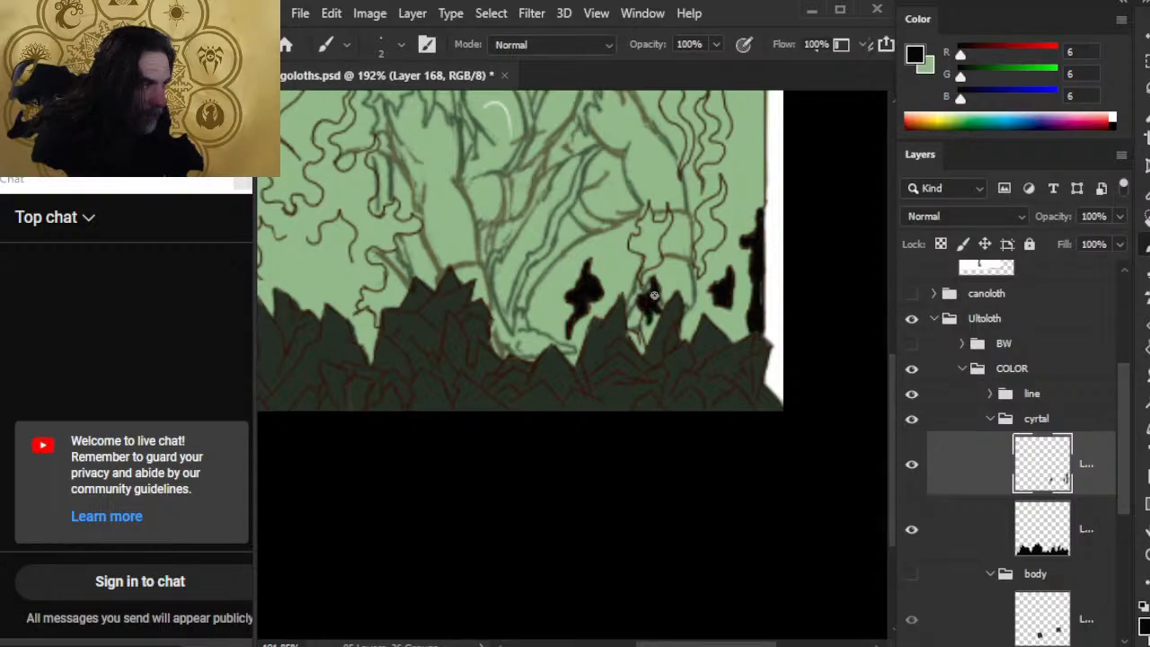
{"action": "mouse_move", "coordinate": [642, 329]}
{"action": "left_mouse_down"}
{"action": "mouse_move", "coordinate": [652, 341]}
{"action": "mouse_move", "coordinate": [659, 322]}
{"action": "left_mouse_up"}
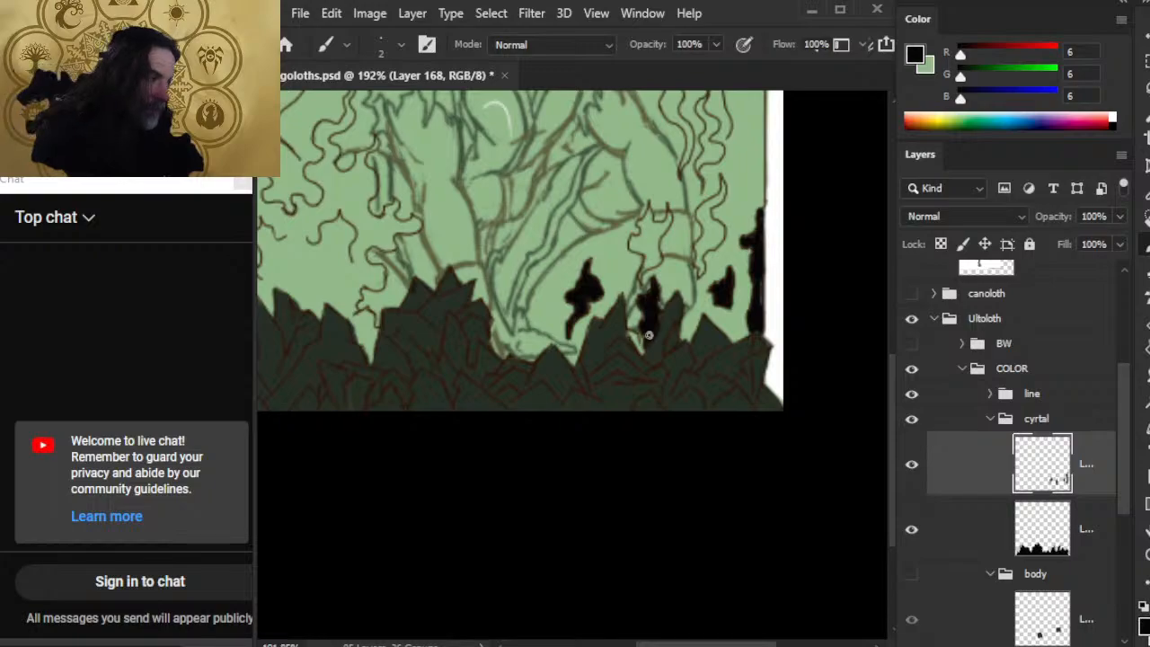
{"action": "key", "text": "e"}
{"action": "left_click_drag", "start_coordinate": [656, 343], "coordinate": [663, 315]}
{"action": "key", "text": "b"}
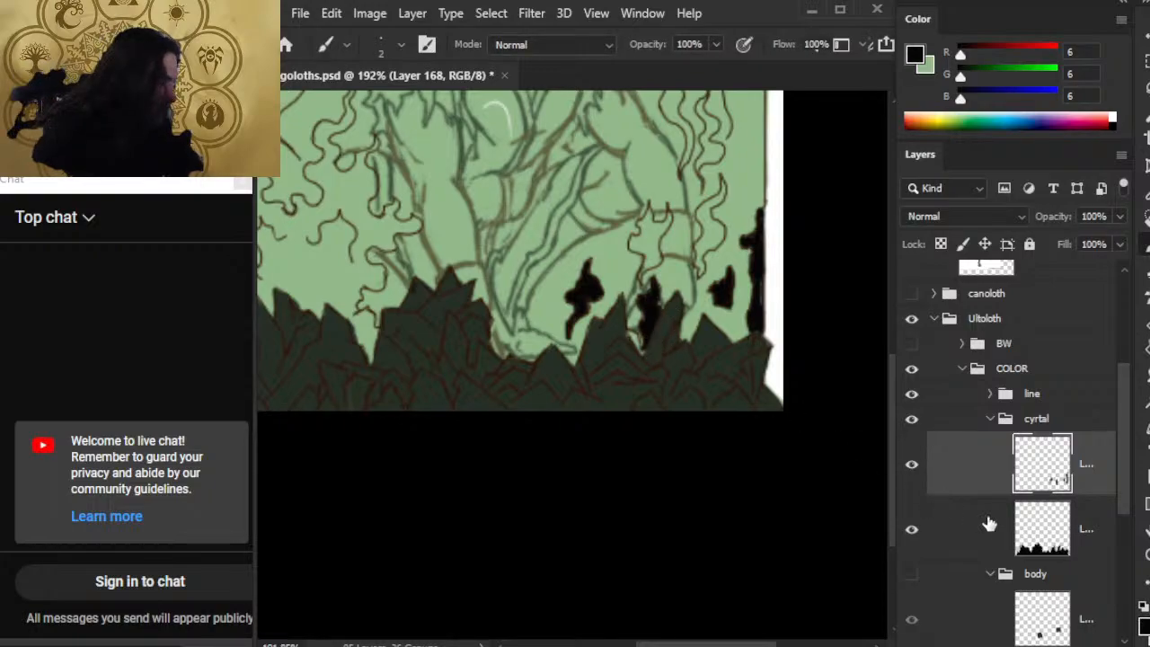
Move the wisp layer below the crystal layer and extend the base of the wisp between the tall crystals down behind them
{"action": "left_click_drag", "start_coordinate": [988, 470], "coordinate": [978, 529]}
{"action": "left_click_drag", "start_coordinate": [978, 541], "coordinate": [970, 546]}
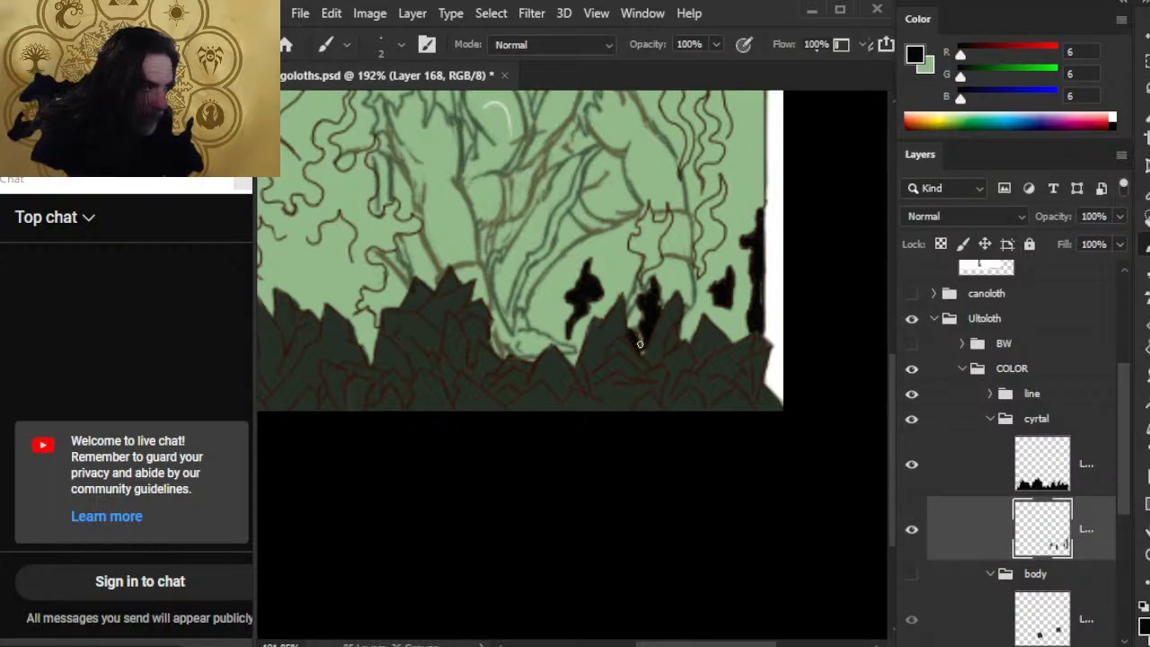
{"action": "key", "text": "e"}
{"action": "key", "text": "b"}
{"action": "key", "text": "e"}
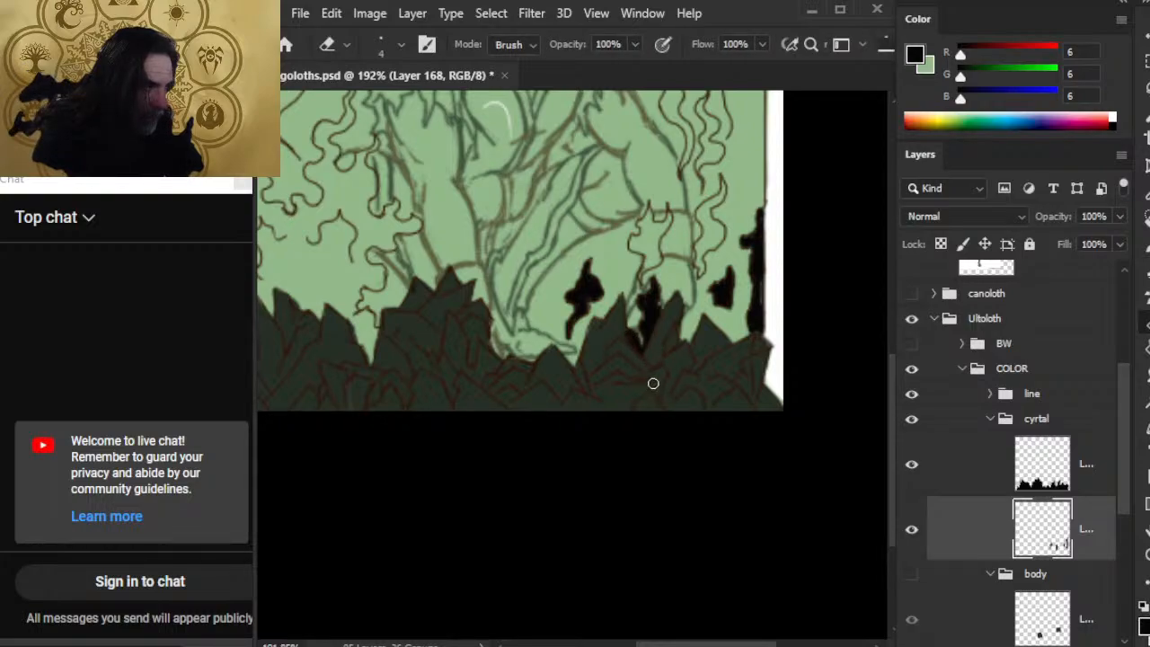
{"action": "key", "text": "b"}
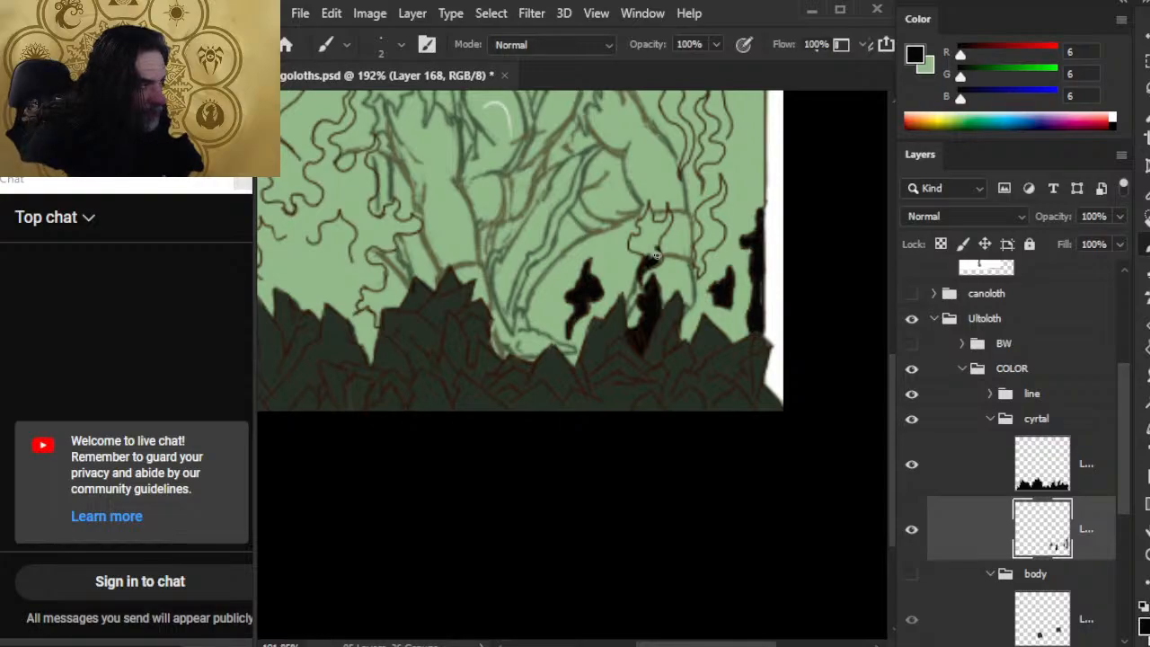
Paint the stem, left edge and left tip of the forked wisp above the tall crystals near-black
{"action": "left_click_drag", "start_coordinate": [645, 256], "coordinate": [632, 238]}
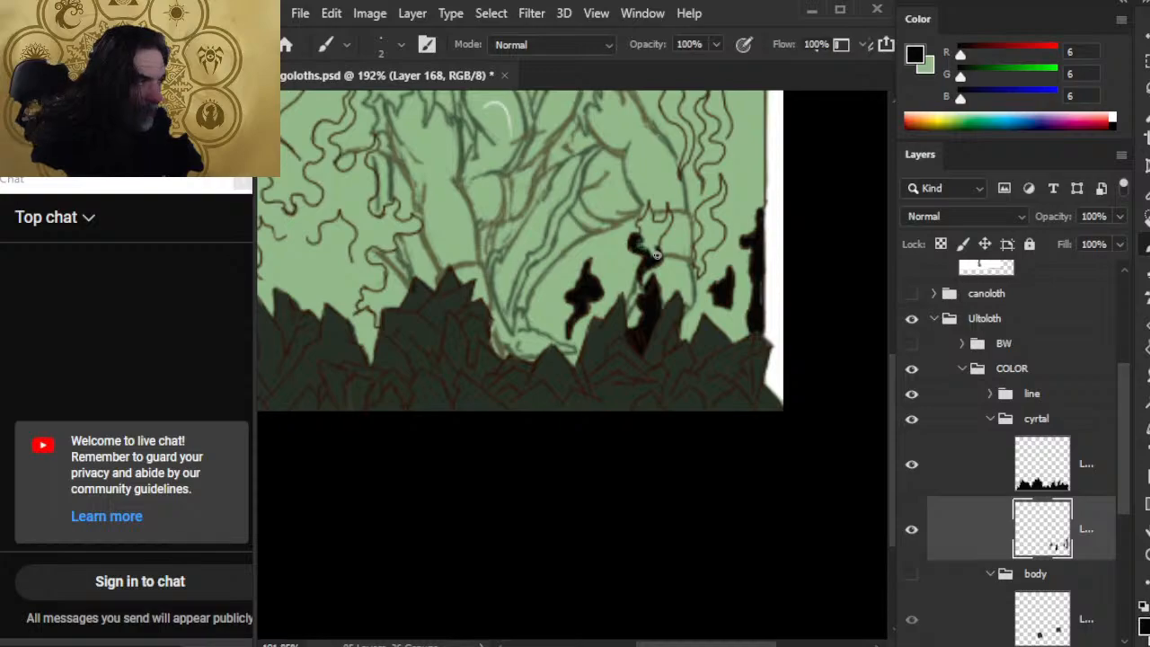
{"action": "mouse_move", "coordinate": [642, 245]}
{"action": "left_mouse_down"}
{"action": "mouse_move", "coordinate": [657, 254]}
{"action": "mouse_move", "coordinate": [647, 230]}
{"action": "left_mouse_up"}
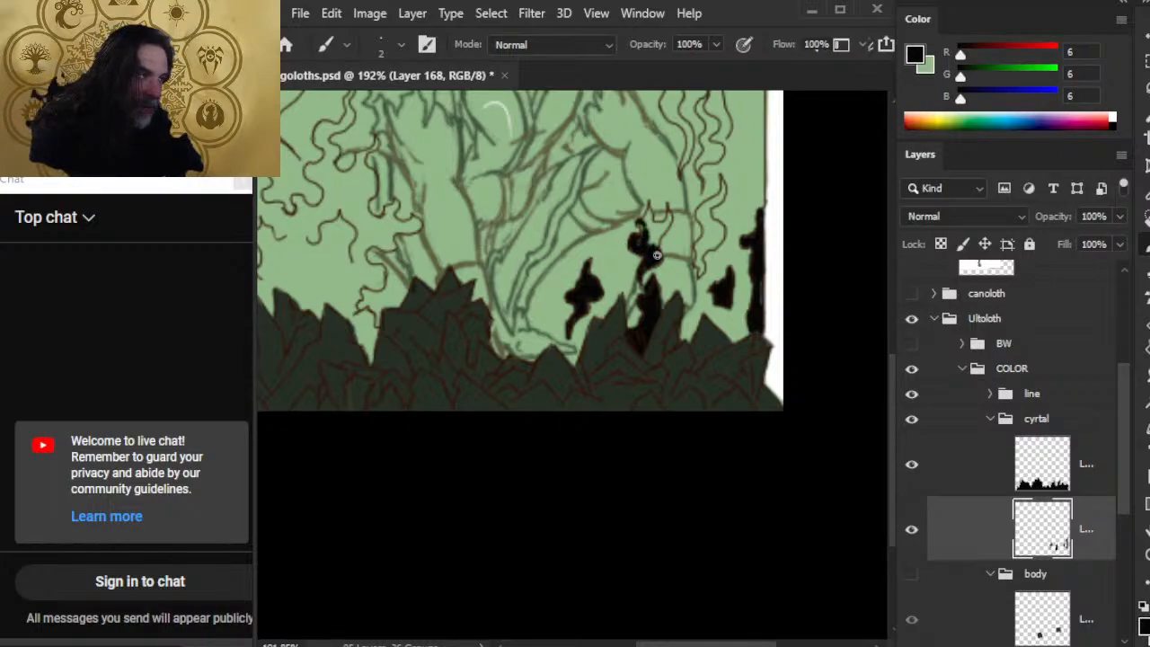
{"action": "left_click_drag", "start_coordinate": [652, 225], "coordinate": [647, 205]}
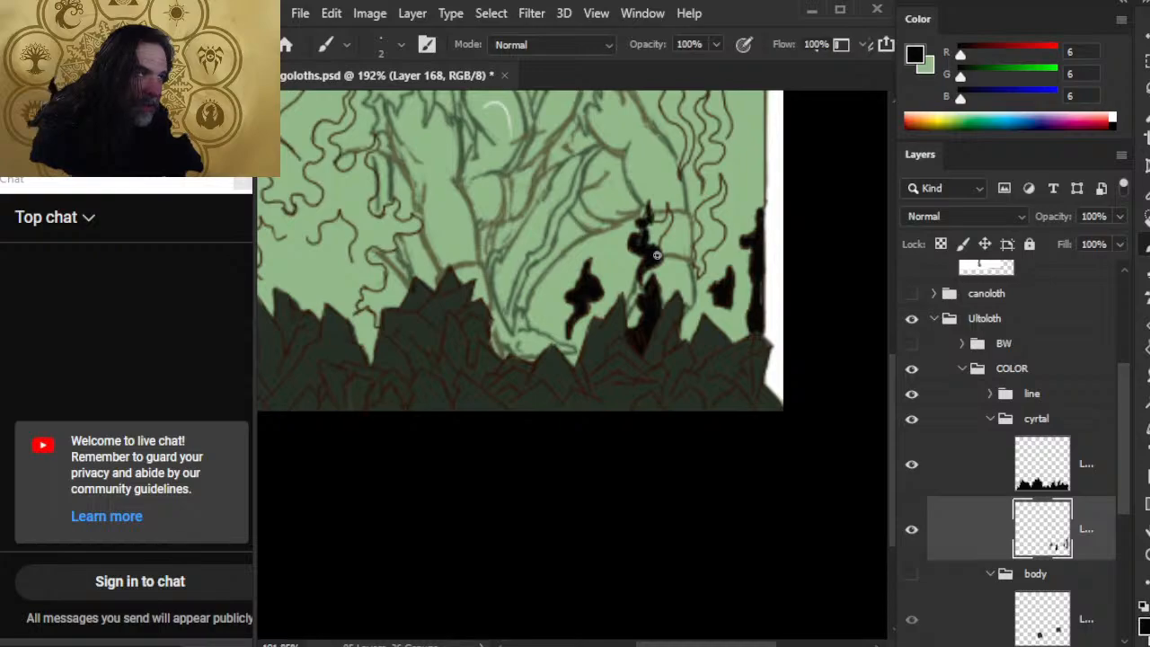
{"action": "left_click_drag", "start_coordinate": [657, 255], "coordinate": [651, 230]}
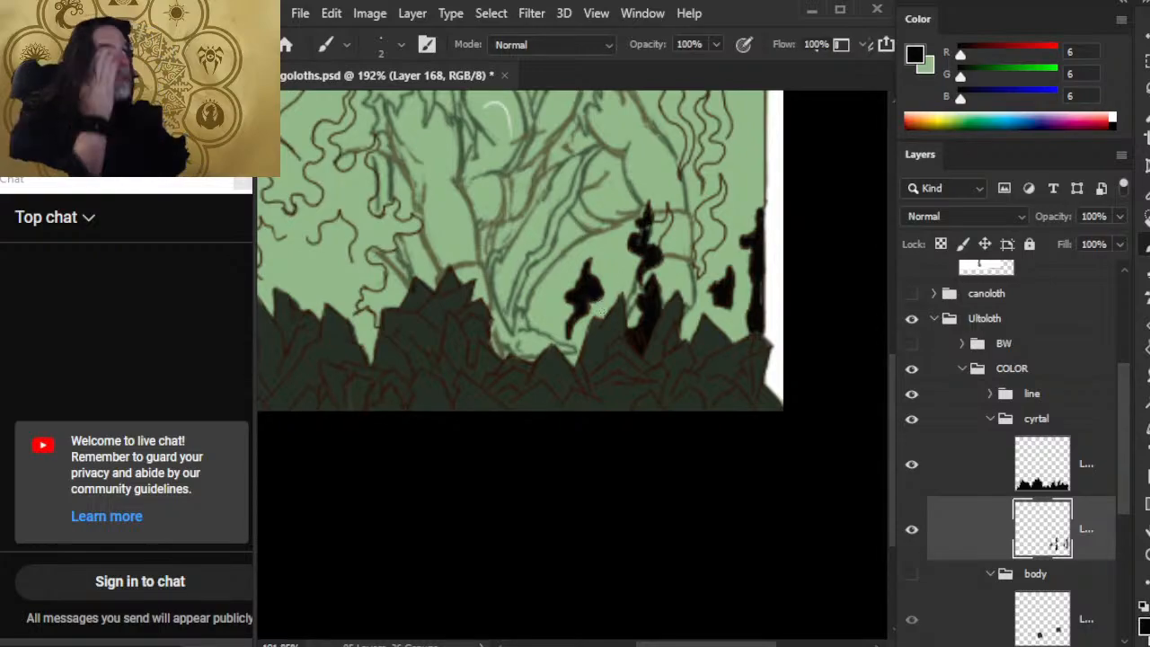
Fill the rest of the forked wisp near-black up to its right-hand tip, cleaning its edges with the eraser
{"action": "key", "text": "ctrl+space"}
{"action": "left_click_drag", "start_coordinate": [675, 226], "coordinate": [783, 231]}
{"action": "left_click_drag", "start_coordinate": [634, 235], "coordinate": [621, 253]}
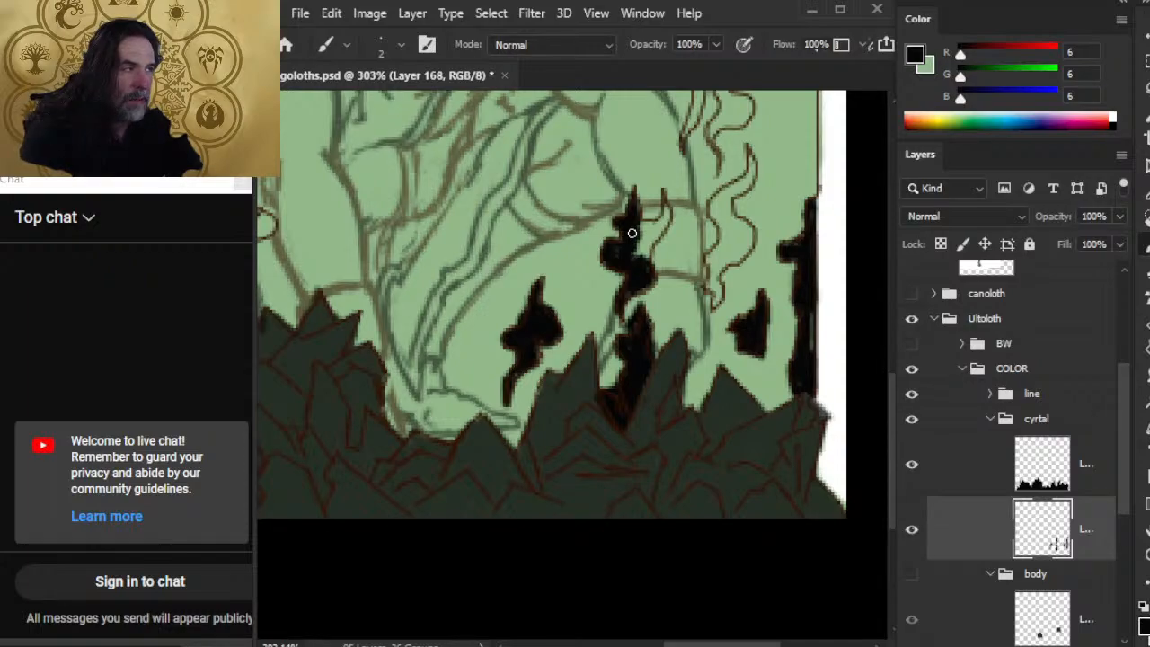
{"action": "mouse_move", "coordinate": [633, 233]}
{"action": "left_mouse_down"}
{"action": "mouse_move", "coordinate": [641, 241]}
{"action": "mouse_move", "coordinate": [654, 225]}
{"action": "mouse_move", "coordinate": [650, 257]}
{"action": "mouse_move", "coordinate": [655, 240]}
{"action": "left_mouse_up"}
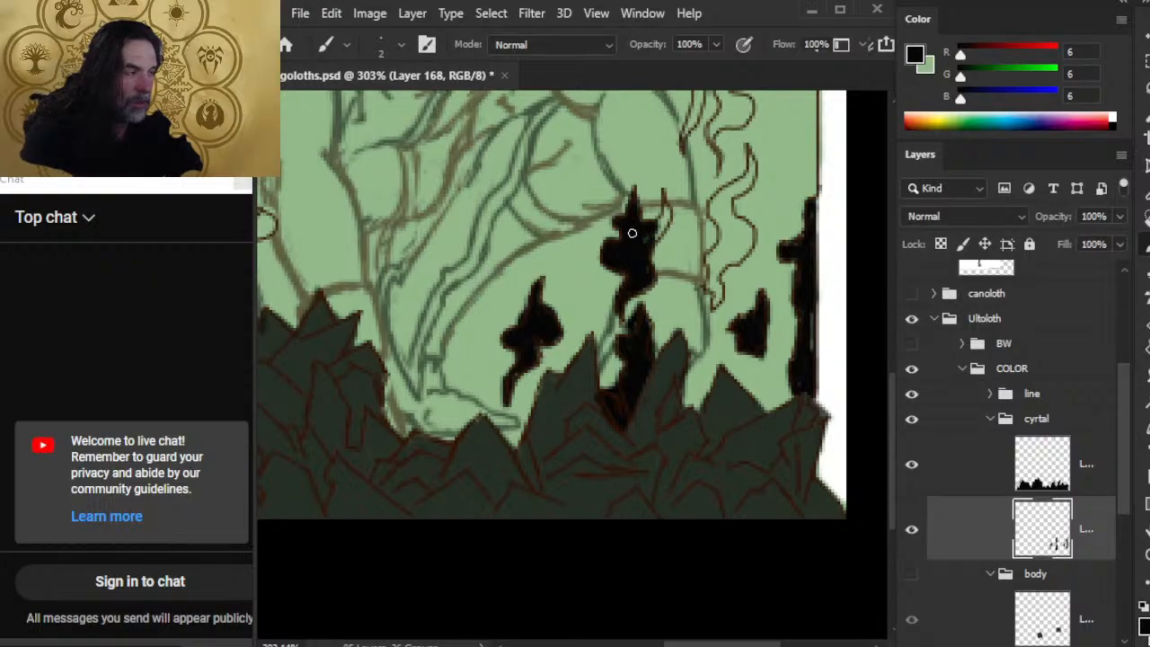
{"action": "left_click_drag", "start_coordinate": [640, 290], "coordinate": [652, 300]}
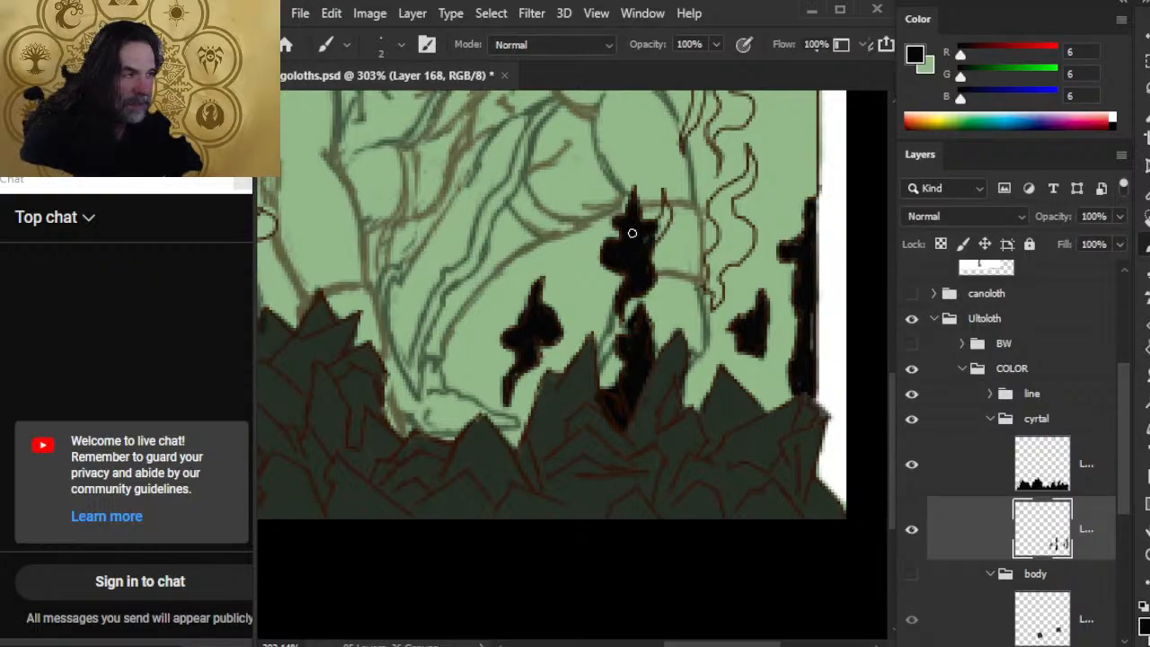
{"action": "mouse_move", "coordinate": [654, 239]}
{"action": "left_mouse_down"}
{"action": "mouse_move", "coordinate": [667, 206]}
{"action": "mouse_move", "coordinate": [665, 230]}
{"action": "left_mouse_up"}
{"action": "key", "text": "e"}
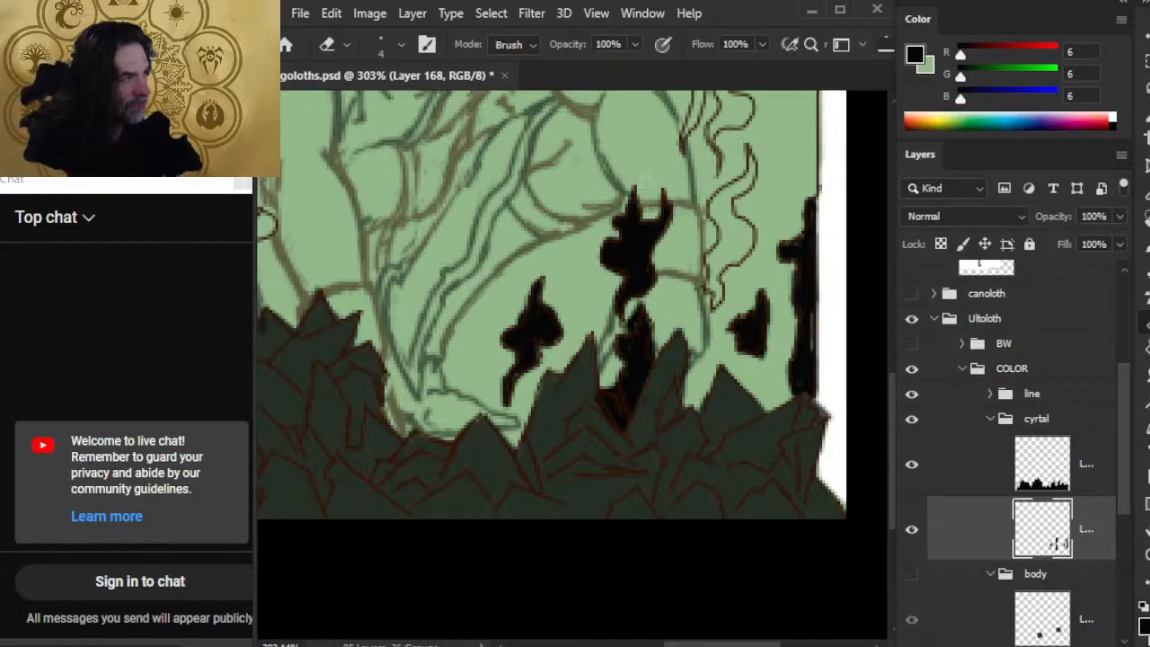
{"action": "key", "text": "b"}
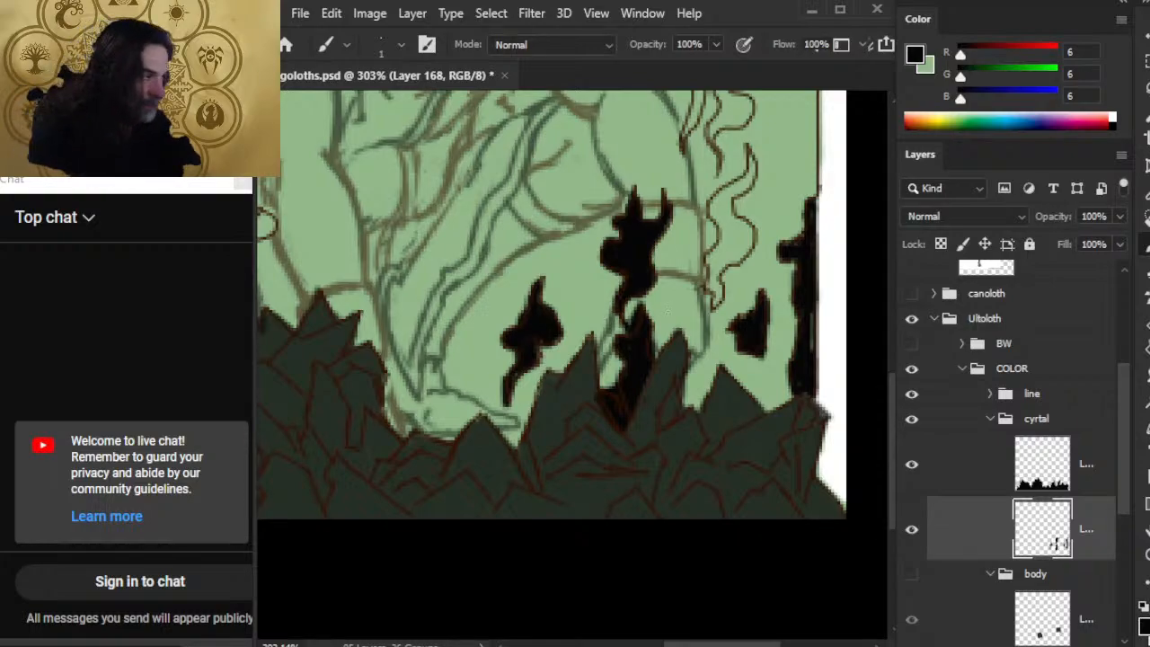
Paint the lower half of the curling wisp beside the knee near-black, erasing overspill along its outline
{"action": "mouse_move", "coordinate": [708, 261]}
{"action": "left_mouse_down"}
{"action": "mouse_move", "coordinate": [711, 310]}
{"action": "mouse_move", "coordinate": [712, 263]}
{"action": "mouse_move", "coordinate": [728, 262]}
{"action": "mouse_move", "coordinate": [716, 250]}
{"action": "mouse_move", "coordinate": [734, 259]}
{"action": "mouse_move", "coordinate": [749, 230]}
{"action": "mouse_move", "coordinate": [728, 241]}
{"action": "mouse_move", "coordinate": [736, 246]}
{"action": "mouse_move", "coordinate": [719, 241]}
{"action": "mouse_move", "coordinate": [749, 230]}
{"action": "left_mouse_up"}
{"action": "key", "text": "e"}
{"action": "key", "text": "b"}
{"action": "key", "text": "bracketright"}
{"action": "key", "text": "bracketright"}
{"action": "key", "text": "bracketright"}
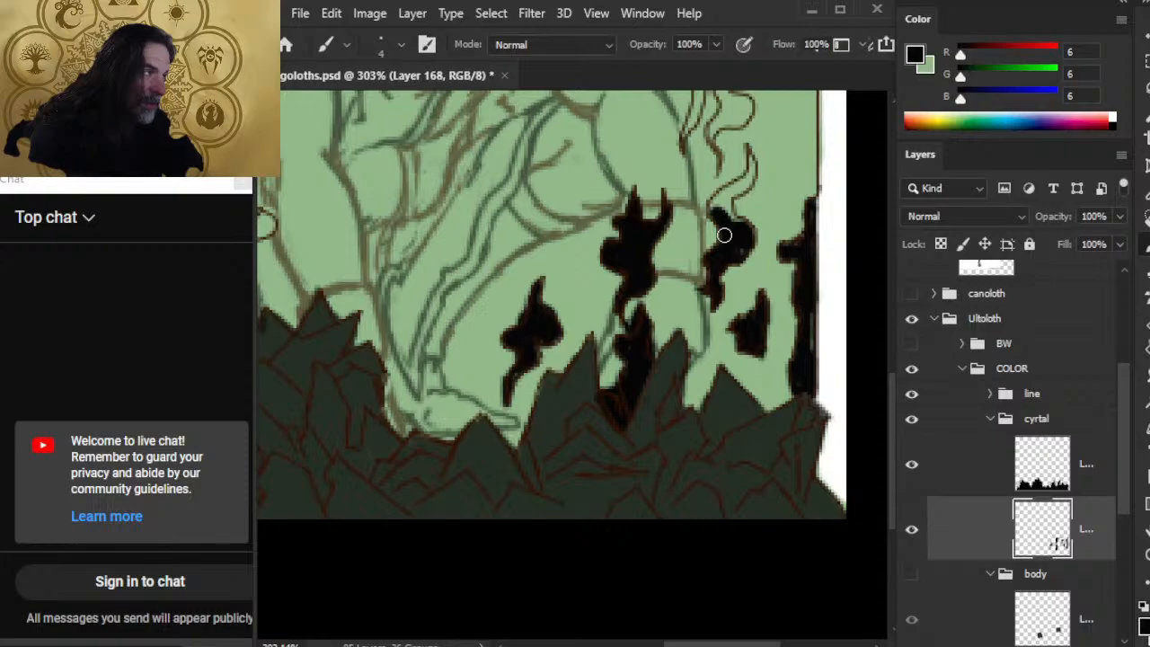
{"action": "key", "text": "bracketleft"}
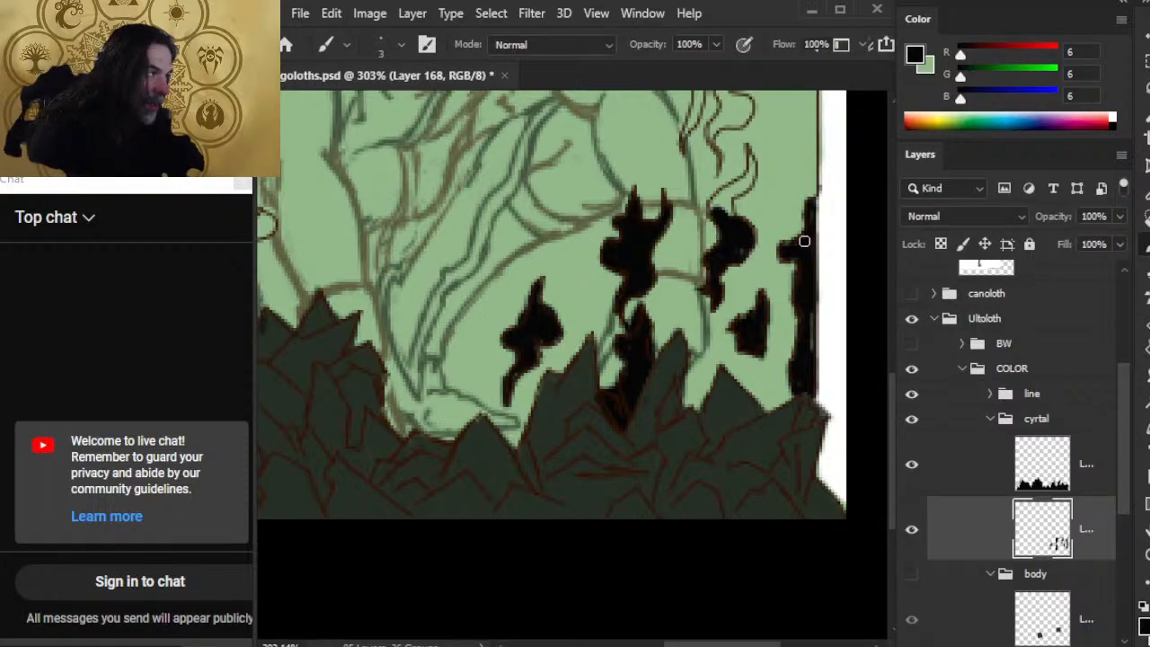
Fill the gaps in the lower wisp along the beam's right edge down to the crystals, erasing overspill
{"action": "left_click_drag", "start_coordinate": [814, 311], "coordinate": [819, 347]}
{"action": "key", "text": "e"}
{"action": "key", "text": "b"}
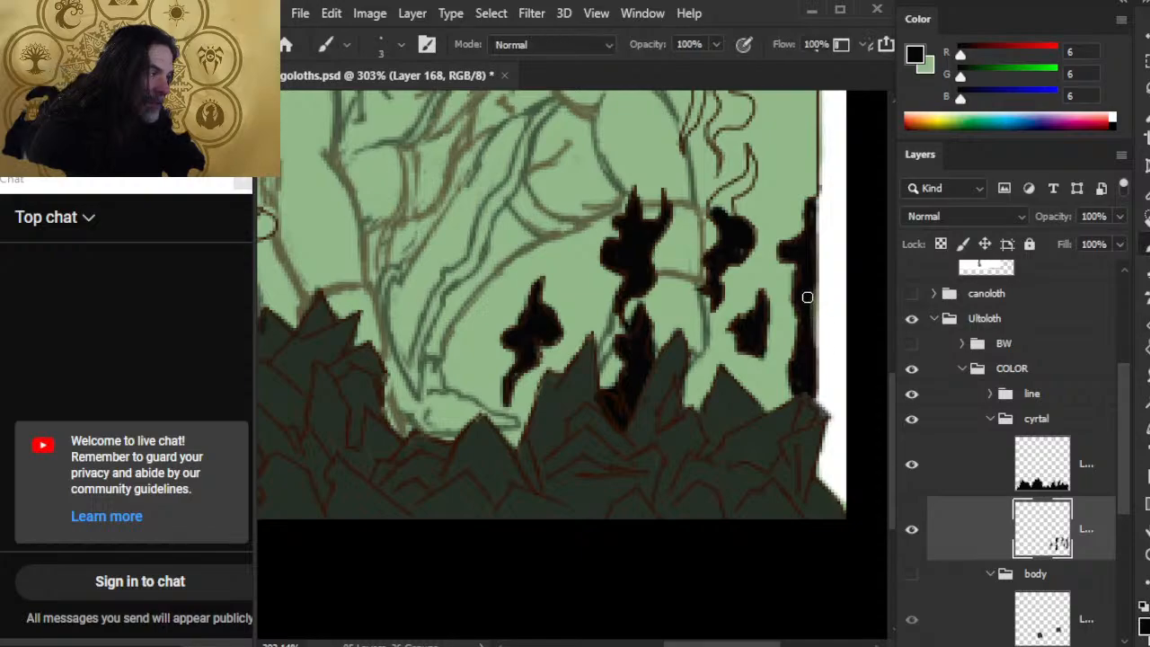
{"action": "mouse_move", "coordinate": [813, 283]}
{"action": "left_mouse_down"}
{"action": "mouse_move", "coordinate": [813, 409]}
{"action": "mouse_move", "coordinate": [812, 392]}
{"action": "left_mouse_up"}
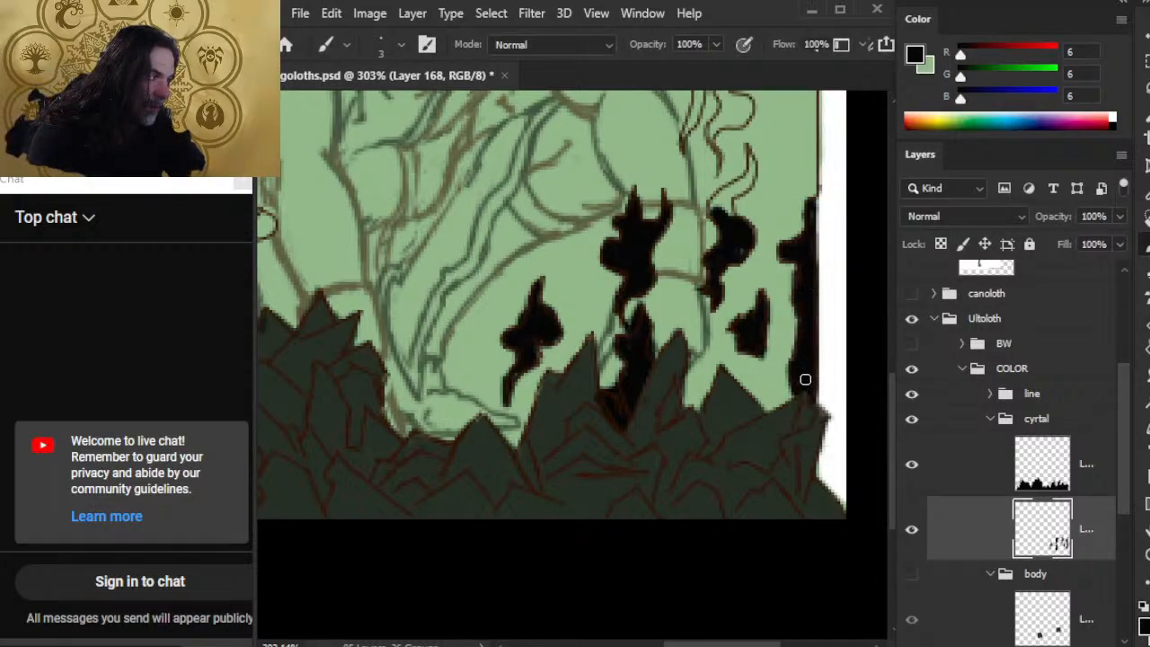
{"action": "key", "text": "e"}
{"action": "left_click", "coordinate": [824, 434]}
{"action": "key", "text": "b"}
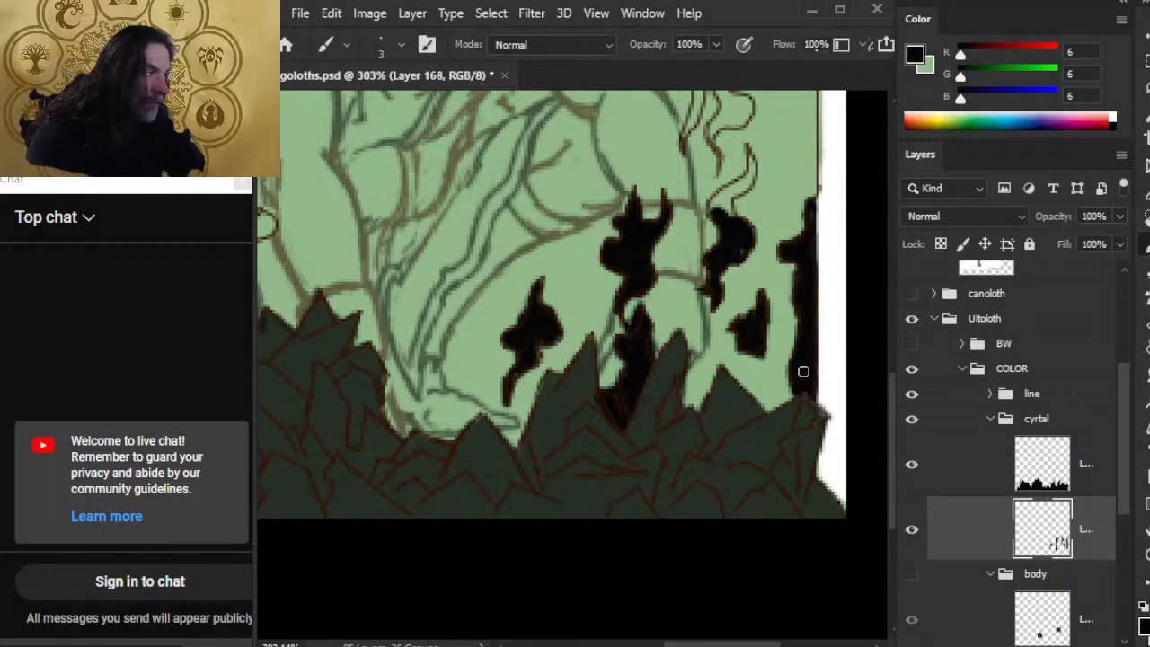
Paint the upper curl of the wisp beside the knee near-black up to its pointed tip, trimming it with the eraser
{"action": "mouse_move", "coordinate": [730, 216]}
{"action": "left_mouse_down"}
{"action": "mouse_move", "coordinate": [717, 201]}
{"action": "mouse_move", "coordinate": [727, 187]}
{"action": "mouse_move", "coordinate": [714, 206]}
{"action": "mouse_move", "coordinate": [729, 211]}
{"action": "mouse_move", "coordinate": [732, 189]}
{"action": "mouse_move", "coordinate": [751, 178]}
{"action": "mouse_move", "coordinate": [749, 150]}
{"action": "mouse_move", "coordinate": [764, 182]}
{"action": "mouse_move", "coordinate": [746, 146]}
{"action": "mouse_move", "coordinate": [745, 185]}
{"action": "left_mouse_up"}
{"action": "key", "text": "e"}
{"action": "key", "text": "b"}
{"action": "key", "text": "e"}
{"action": "key", "text": "b"}
{"action": "key", "text": "e"}
{"action": "key", "text": "b"}
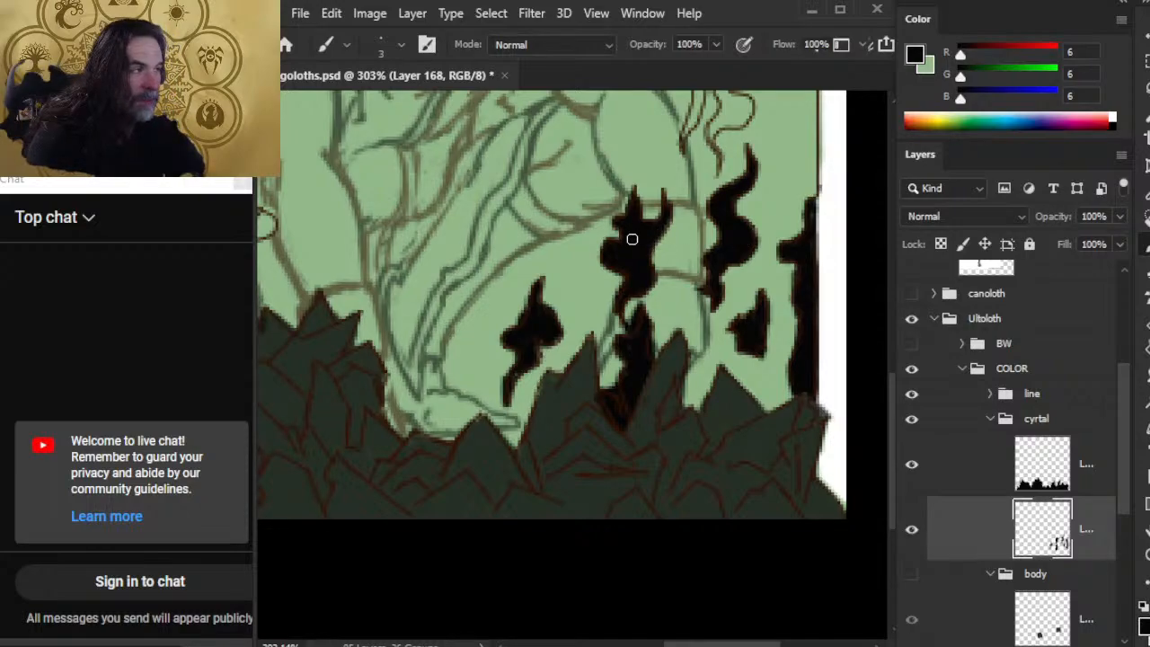
Touch up the left tip of the forked wisp with the brush and eraser
{"action": "key", "text": "e"}
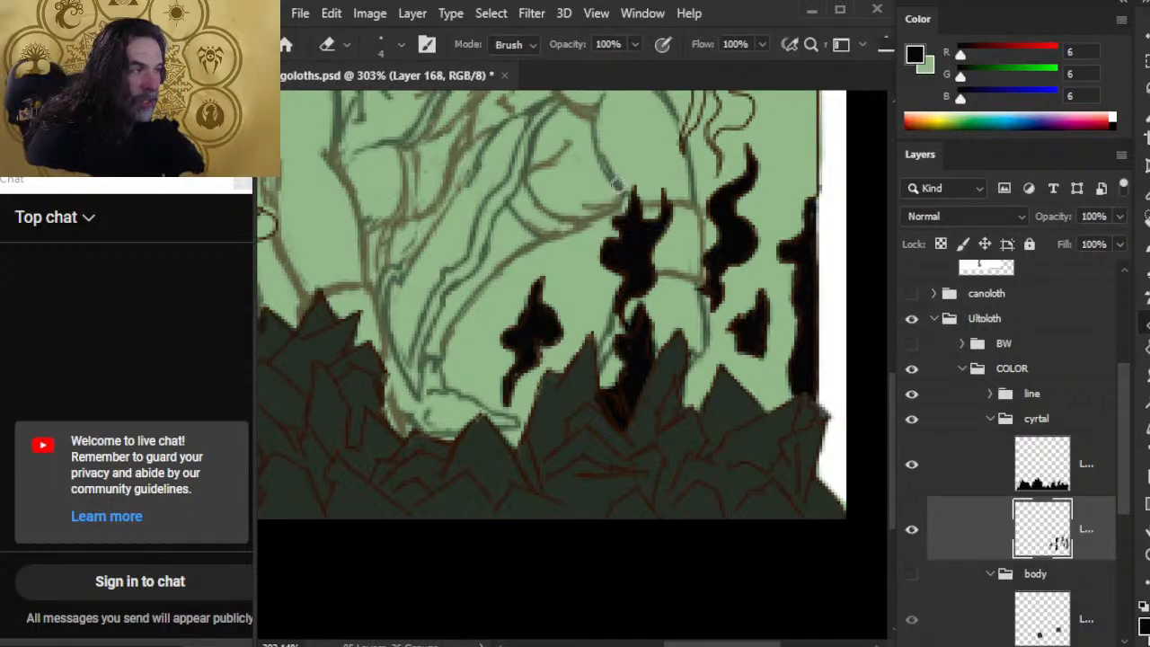
{"action": "key", "text": "b"}
{"action": "mouse_move", "coordinate": [629, 217]}
{"action": "left_mouse_down"}
{"action": "mouse_move", "coordinate": [647, 202]}
{"action": "mouse_move", "coordinate": [634, 177]}
{"action": "left_mouse_up"}
{"action": "key", "text": "e"}
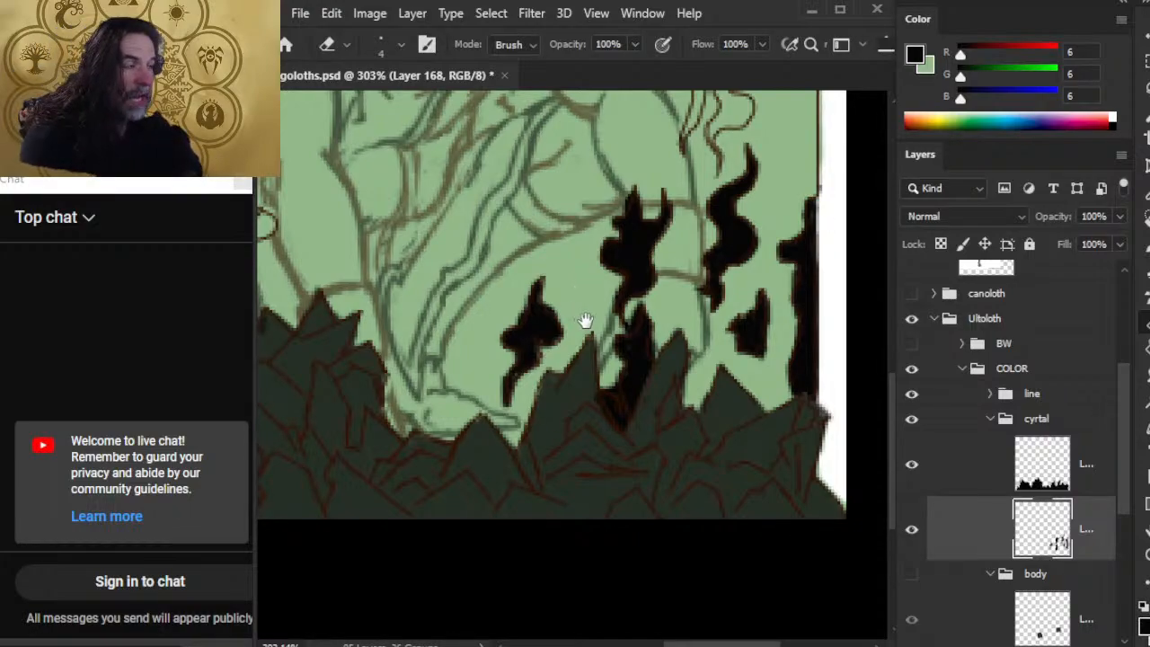
Paint the thin curling wisp beside the forearm near-black from its base to its tip, erasing overspill
{"action": "left_click_drag", "start_coordinate": [585, 324], "coordinate": [611, 404]}
{"action": "mouse_move", "coordinate": [658, 319]}
{"action": "left_mouse_down"}
{"action": "mouse_move", "coordinate": [601, 462]}
{"action": "mouse_move", "coordinate": [604, 534]}
{"action": "left_mouse_up"}
{"action": "key", "text": "b"}
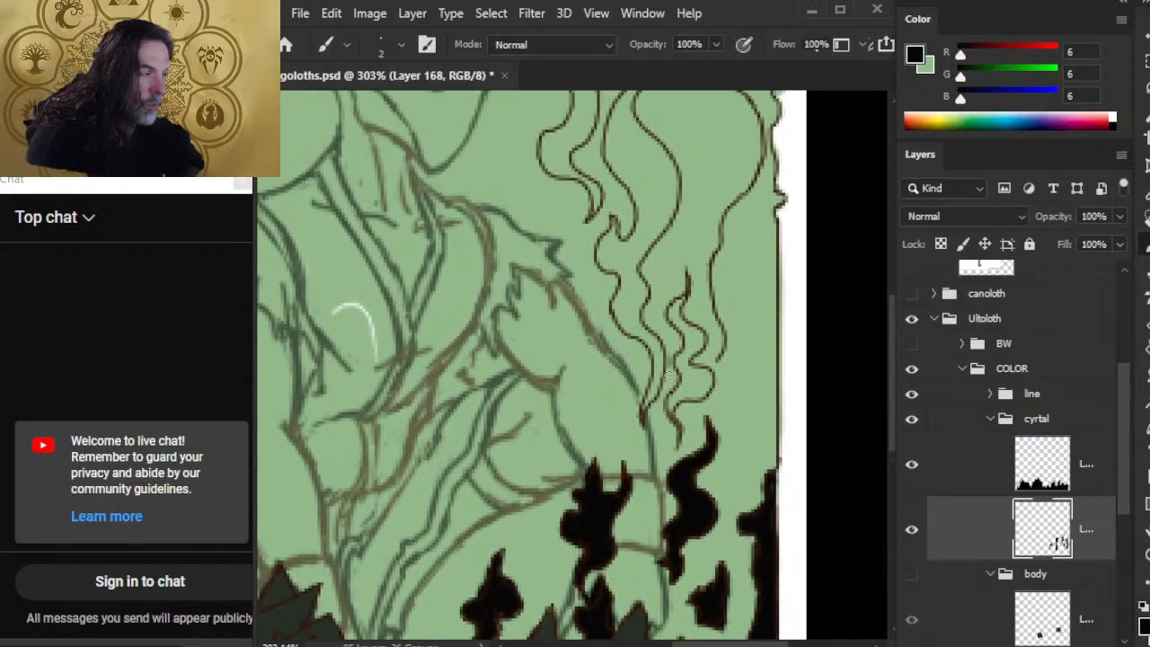
{"action": "mouse_move", "coordinate": [680, 398]}
{"action": "left_mouse_down"}
{"action": "mouse_move", "coordinate": [670, 413]}
{"action": "mouse_move", "coordinate": [681, 445]}
{"action": "mouse_move", "coordinate": [676, 395]}
{"action": "mouse_move", "coordinate": [692, 394]}
{"action": "mouse_move", "coordinate": [679, 398]}
{"action": "mouse_move", "coordinate": [704, 367]}
{"action": "mouse_move", "coordinate": [705, 393]}
{"action": "left_mouse_up"}
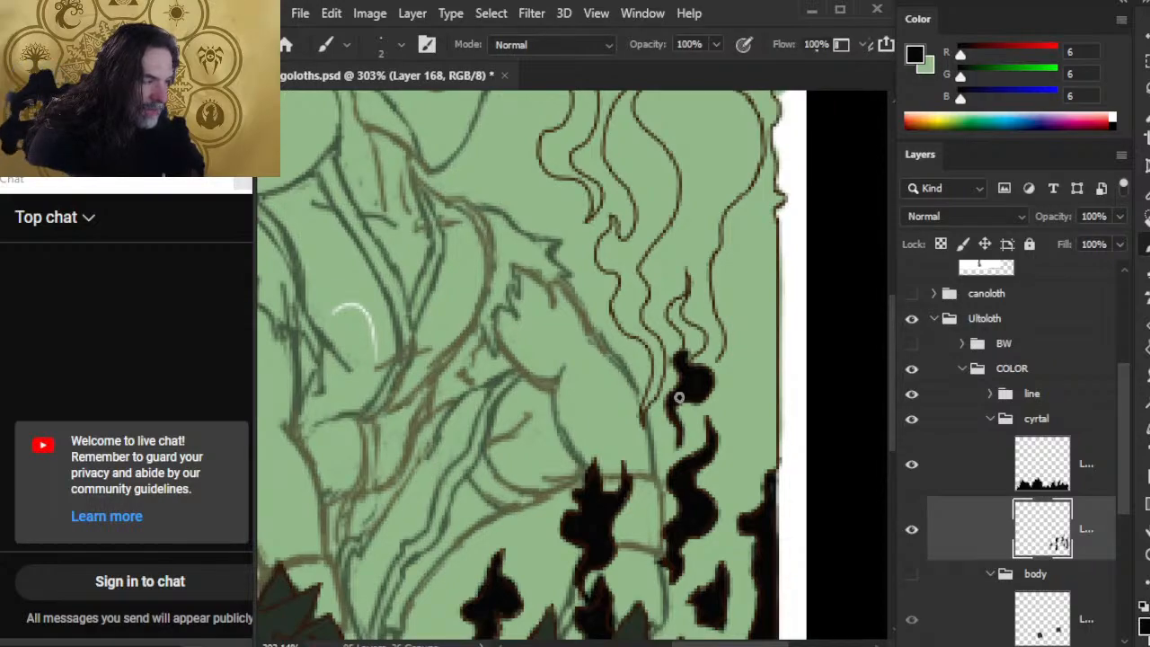
{"action": "mouse_move", "coordinate": [679, 397]}
{"action": "left_mouse_down"}
{"action": "mouse_move", "coordinate": [688, 387]}
{"action": "mouse_move", "coordinate": [704, 420]}
{"action": "mouse_move", "coordinate": [711, 358]}
{"action": "mouse_move", "coordinate": [693, 362]}
{"action": "mouse_move", "coordinate": [691, 346]}
{"action": "mouse_move", "coordinate": [692, 362]}
{"action": "mouse_move", "coordinate": [667, 360]}
{"action": "left_mouse_up"}
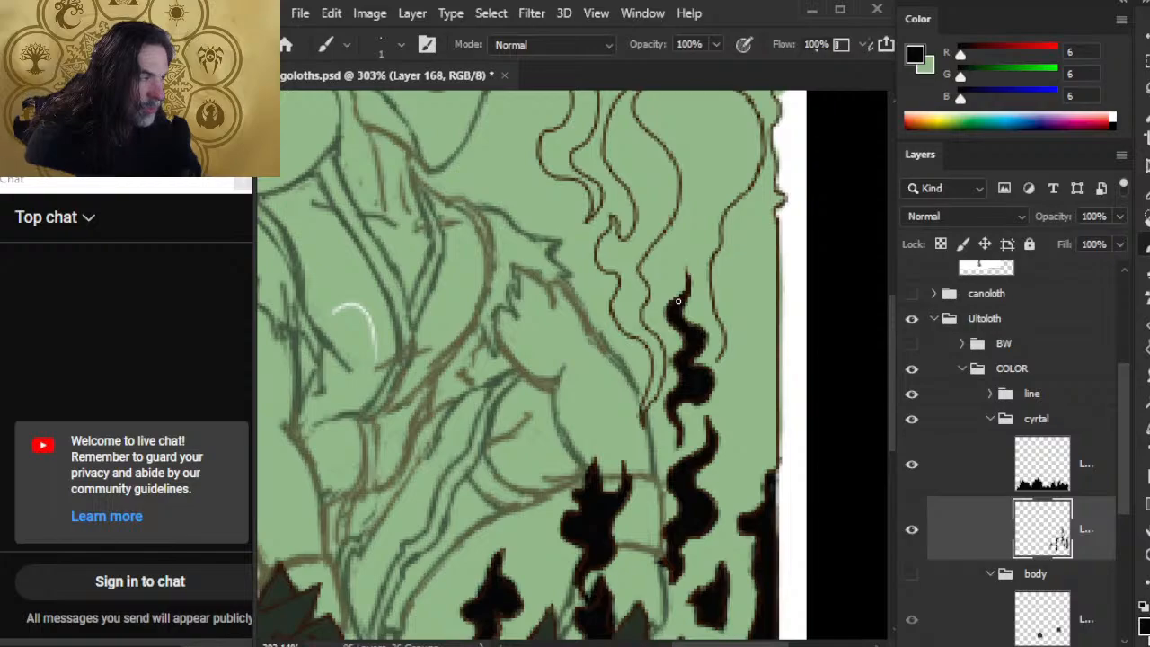
{"action": "key", "text": "e"}
{"action": "mouse_move", "coordinate": [688, 301]}
{"action": "left_mouse_down"}
{"action": "mouse_move", "coordinate": [684, 313]}
{"action": "mouse_move", "coordinate": [690, 302]}
{"action": "left_mouse_up"}
{"action": "key", "text": "b"}
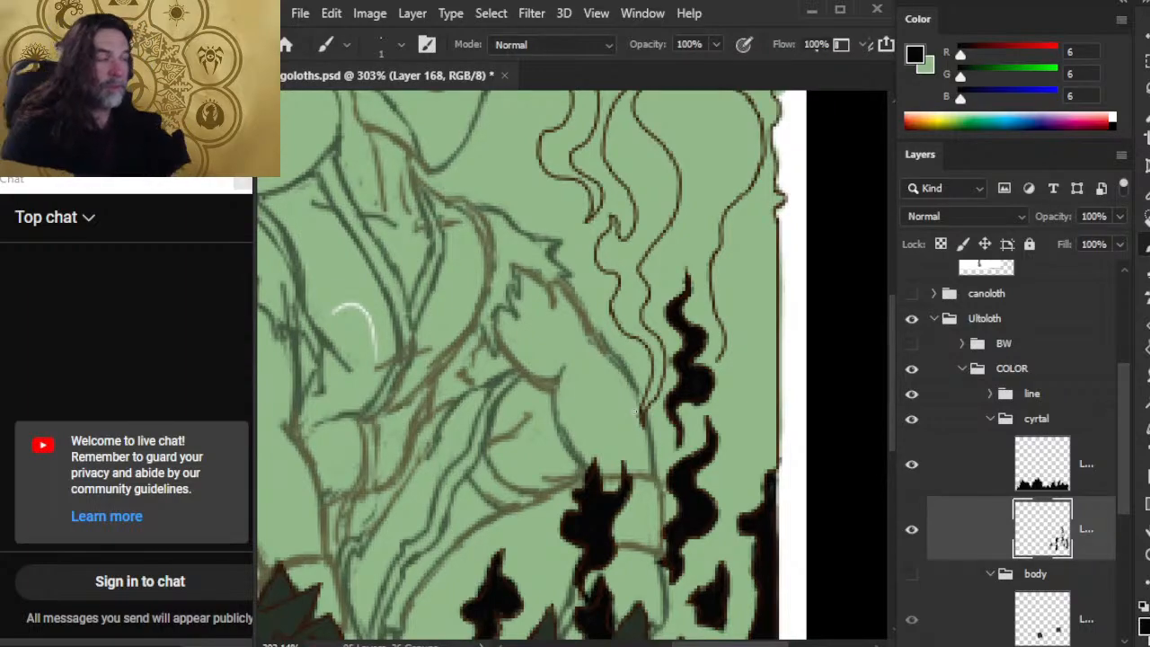
Paint the wide wisp hanging from the canvas's upper edge near-black, shaping its tapered lower tip with the eraser
{"action": "key", "text": "z"}
{"action": "left_click_drag", "start_coordinate": [770, 296], "coordinate": [678, 258]}
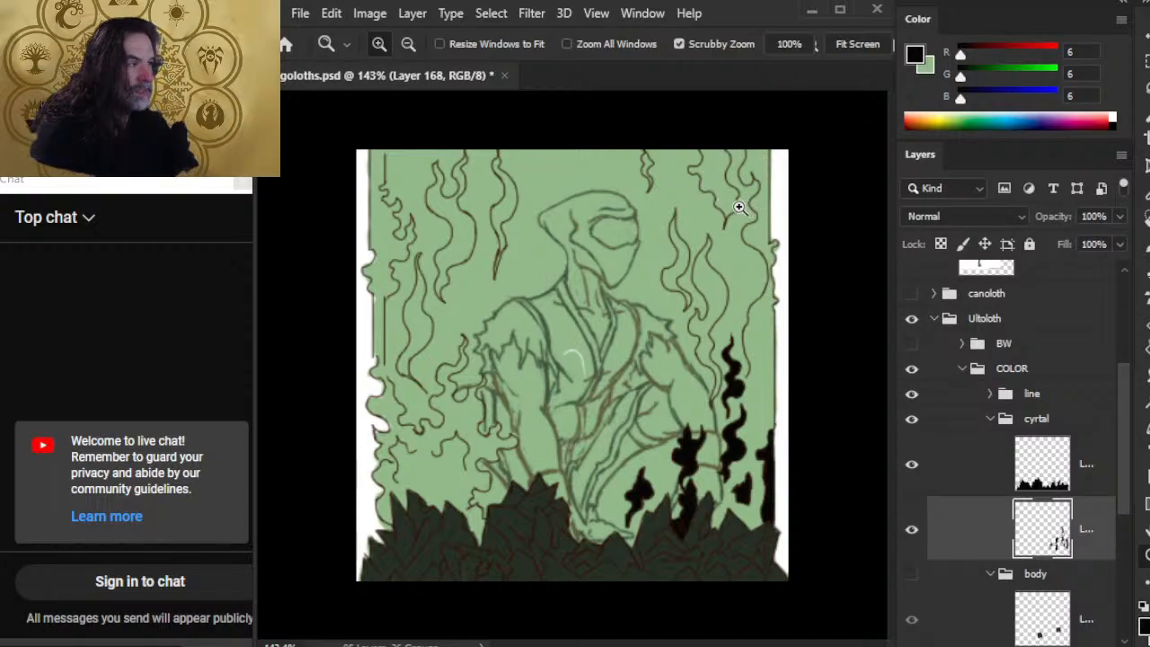
{"action": "left_click_drag", "start_coordinate": [739, 170], "coordinate": [773, 169]}
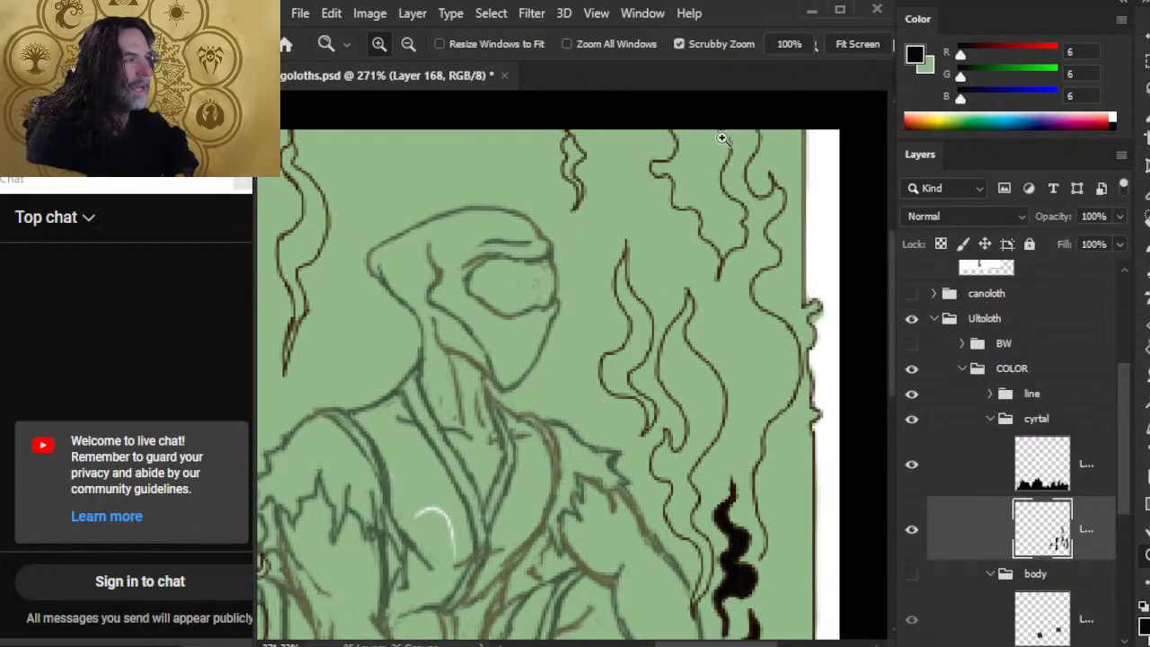
{"action": "key", "text": "b"}
{"action": "mouse_move", "coordinate": [699, 141]}
{"action": "left_mouse_down"}
{"action": "mouse_move", "coordinate": [684, 131]}
{"action": "mouse_move", "coordinate": [676, 165]}
{"action": "mouse_move", "coordinate": [654, 169]}
{"action": "mouse_move", "coordinate": [720, 136]}
{"action": "mouse_move", "coordinate": [715, 174]}
{"action": "mouse_move", "coordinate": [728, 164]}
{"action": "mouse_move", "coordinate": [728, 135]}
{"action": "mouse_move", "coordinate": [692, 177]}
{"action": "mouse_move", "coordinate": [674, 178]}
{"action": "mouse_move", "coordinate": [683, 207]}
{"action": "mouse_move", "coordinate": [709, 185]}
{"action": "mouse_move", "coordinate": [710, 234]}
{"action": "mouse_move", "coordinate": [719, 184]}
{"action": "mouse_move", "coordinate": [724, 205]}
{"action": "mouse_move", "coordinate": [731, 194]}
{"action": "mouse_move", "coordinate": [735, 212]}
{"action": "mouse_move", "coordinate": [739, 199]}
{"action": "mouse_move", "coordinate": [713, 242]}
{"action": "mouse_move", "coordinate": [717, 275]}
{"action": "mouse_move", "coordinate": [733, 231]}
{"action": "mouse_move", "coordinate": [739, 250]}
{"action": "left_mouse_up"}
{"action": "key", "text": "bracketright"}
{"action": "key", "text": "bracketright"}
{"action": "key", "text": "bracketright"}
{"action": "key", "text": "bracketright"}
{"action": "key", "text": "bracketleft"}
{"action": "key", "text": "e"}
{"action": "key", "text": "b"}
{"action": "key", "text": "["}
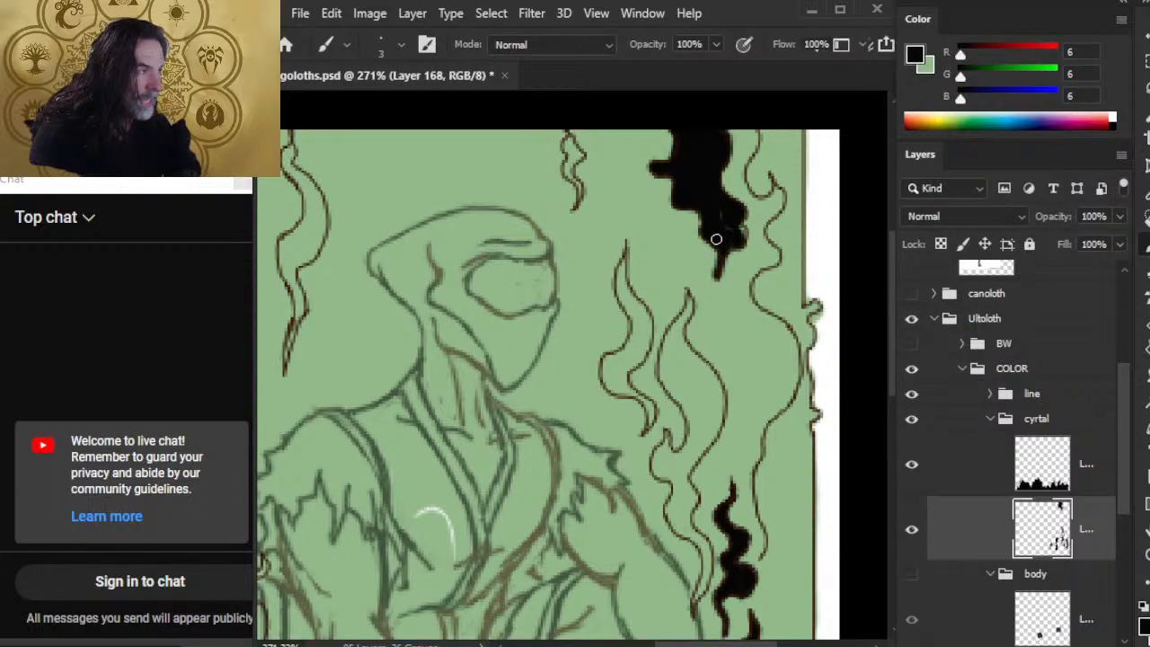
{"action": "key", "text": "e"}
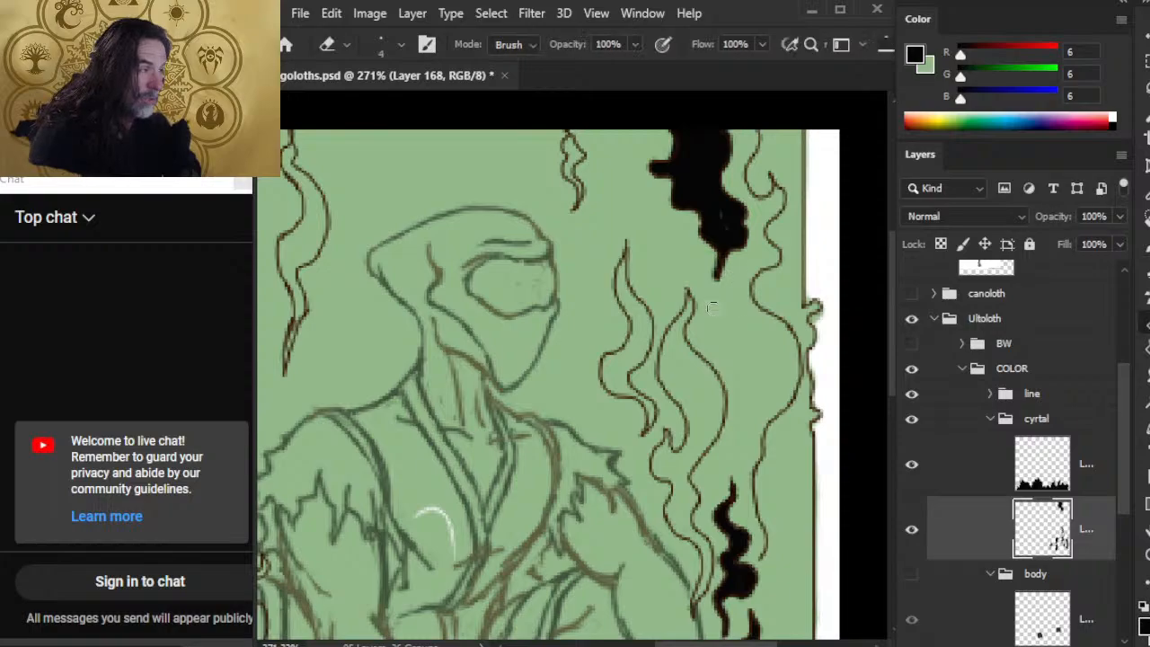
{"action": "mouse_move", "coordinate": [716, 257]}
{"action": "left_mouse_down"}
{"action": "mouse_move", "coordinate": [719, 278]}
{"action": "mouse_move", "coordinate": [735, 248]}
{"action": "left_mouse_up"}
{"action": "key", "text": "b"}
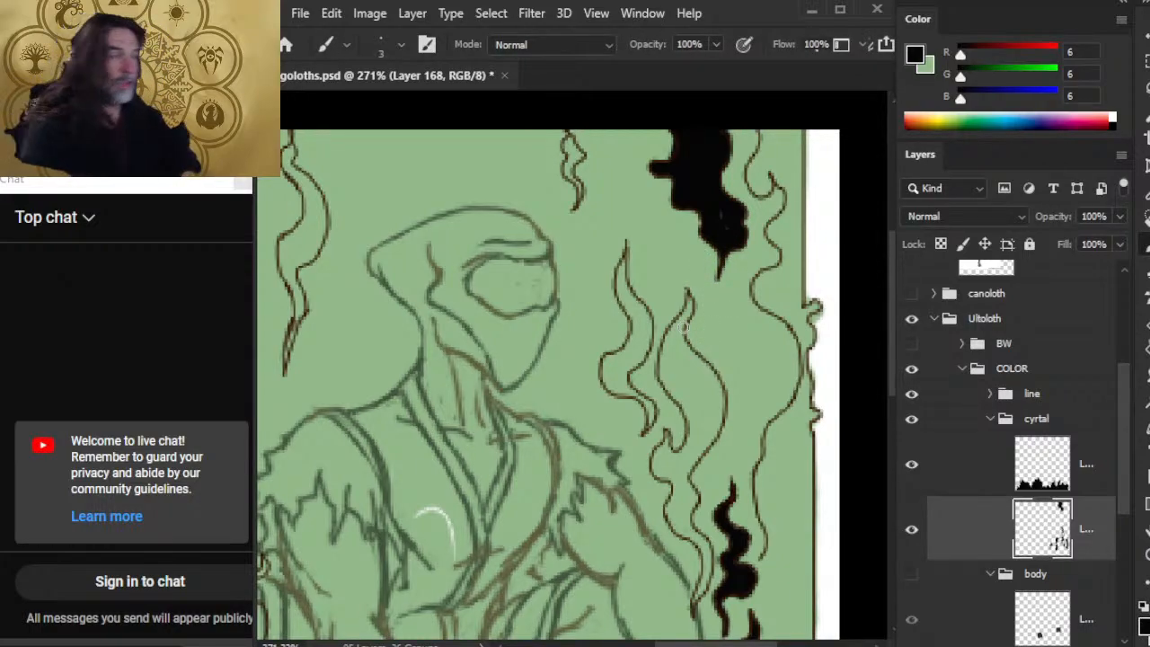
Paint the wisp in the upper right corner near-black and run a straight stroke down the beam's right edge
{"action": "mouse_move", "coordinate": [787, 124]}
{"action": "left_mouse_down"}
{"action": "mouse_move", "coordinate": [775, 144]}
{"action": "mouse_move", "coordinate": [760, 135]}
{"action": "mouse_move", "coordinate": [773, 155]}
{"action": "mouse_move", "coordinate": [752, 171]}
{"action": "mouse_move", "coordinate": [756, 192]}
{"action": "mouse_move", "coordinate": [770, 160]}
{"action": "mouse_move", "coordinate": [780, 180]}
{"action": "mouse_move", "coordinate": [773, 167]}
{"action": "mouse_move", "coordinate": [768, 185]}
{"action": "mouse_move", "coordinate": [781, 180]}
{"action": "mouse_move", "coordinate": [765, 180]}
{"action": "mouse_move", "coordinate": [758, 165]}
{"action": "mouse_move", "coordinate": [791, 148]}
{"action": "left_mouse_up"}
{"action": "key", "text": "e"}
{"action": "key", "text": "b"}
{"action": "left_click", "coordinate": [804, 130], "text": "shift"}
{"action": "left_click_drag", "start_coordinate": [804, 193], "coordinate": [804, 455]}
Outline the lower part of the large wisp on the beam's right edge in near-black, erasing overspill around its tip
{"action": "mouse_move", "coordinate": [766, 509]}
{"action": "left_mouse_down"}
{"action": "mouse_move", "coordinate": [737, 204]}
{"action": "mouse_move", "coordinate": [733, 267]}
{"action": "mouse_move", "coordinate": [733, 311]}
{"action": "mouse_move", "coordinate": [776, 256]}
{"action": "mouse_move", "coordinate": [783, 214]}
{"action": "left_mouse_up"}
{"action": "mouse_move", "coordinate": [783, 214]}
{"action": "left_mouse_down"}
{"action": "mouse_move", "coordinate": [732, 311]}
{"action": "mouse_move", "coordinate": [746, 286]}
{"action": "mouse_move", "coordinate": [729, 235]}
{"action": "mouse_move", "coordinate": [741, 287]}
{"action": "mouse_move", "coordinate": [730, 249]}
{"action": "mouse_move", "coordinate": [737, 184]}
{"action": "mouse_move", "coordinate": [742, 221]}
{"action": "mouse_move", "coordinate": [724, 231]}
{"action": "mouse_move", "coordinate": [725, 270]}
{"action": "left_mouse_up"}
{"action": "key", "text": "e"}
{"action": "key", "text": "b"}
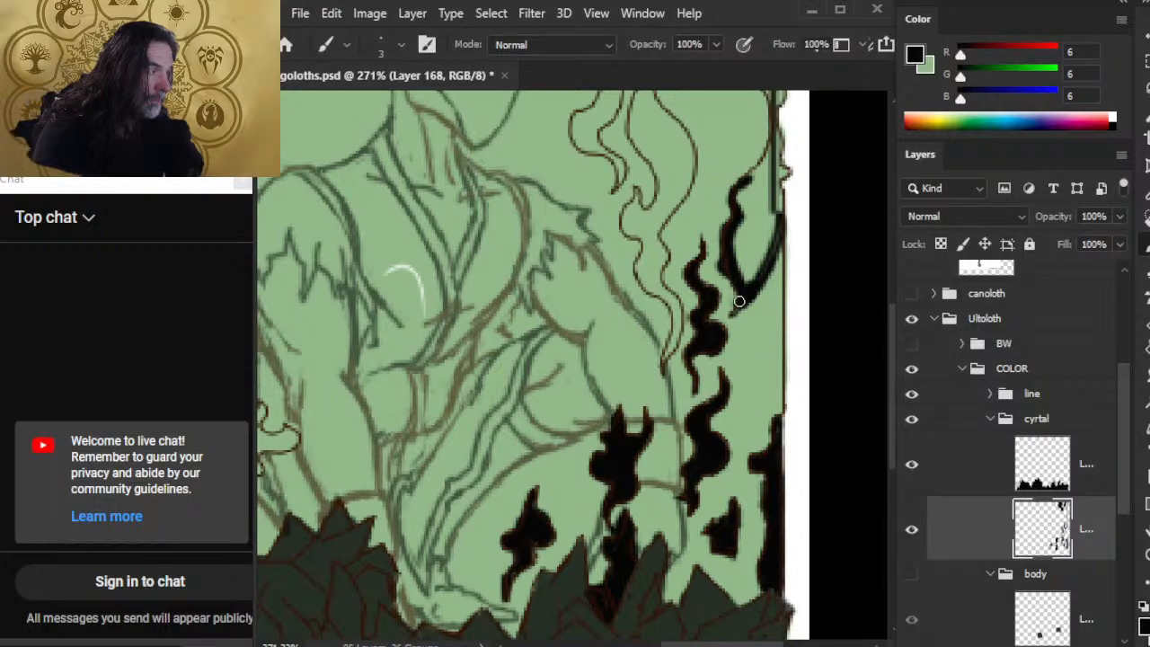
{"action": "key", "text": "e"}
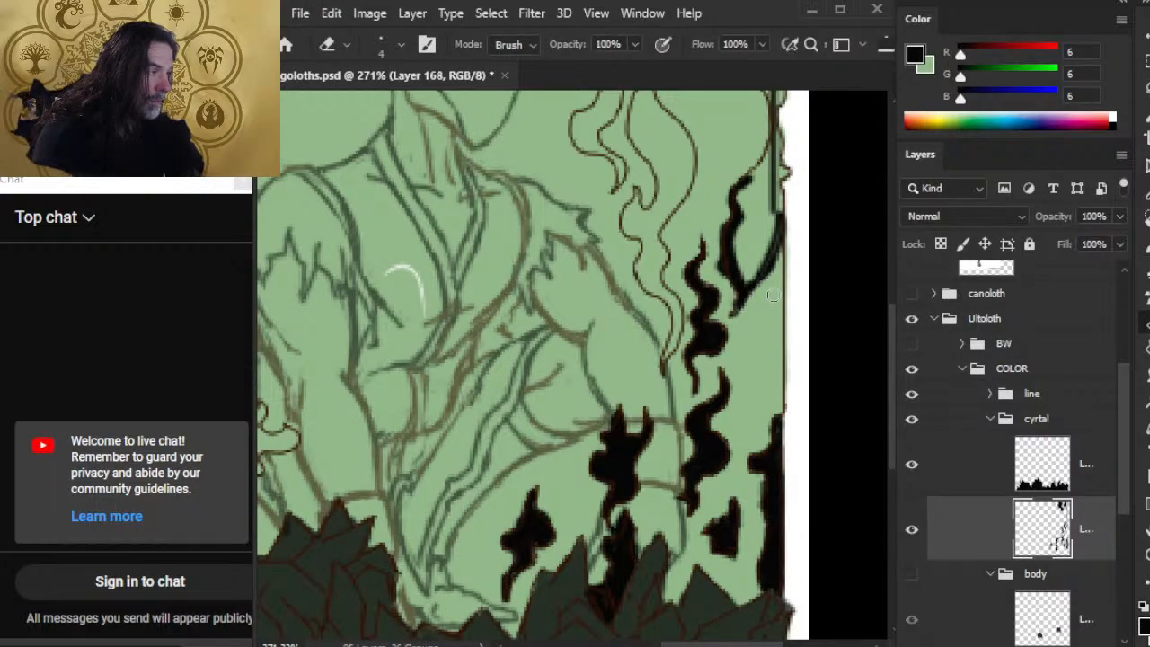
{"action": "mouse_move", "coordinate": [743, 311]}
{"action": "left_mouse_down"}
{"action": "mouse_move", "coordinate": [771, 272]}
{"action": "mouse_move", "coordinate": [737, 313]}
{"action": "mouse_move", "coordinate": [773, 252]}
{"action": "mouse_move", "coordinate": [771, 176]}
{"action": "mouse_move", "coordinate": [779, 211]}
{"action": "mouse_move", "coordinate": [789, 172]}
{"action": "mouse_move", "coordinate": [768, 201]}
{"action": "mouse_move", "coordinate": [776, 142]}
{"action": "left_mouse_up"}
{"action": "key", "text": "b"}
Paint the bumps along the beam's right edge, close the large wisp's outline and fill its interior near-black with the Paint Bucket
{"action": "left_click_drag", "start_coordinate": [760, 219], "coordinate": [710, 409]}
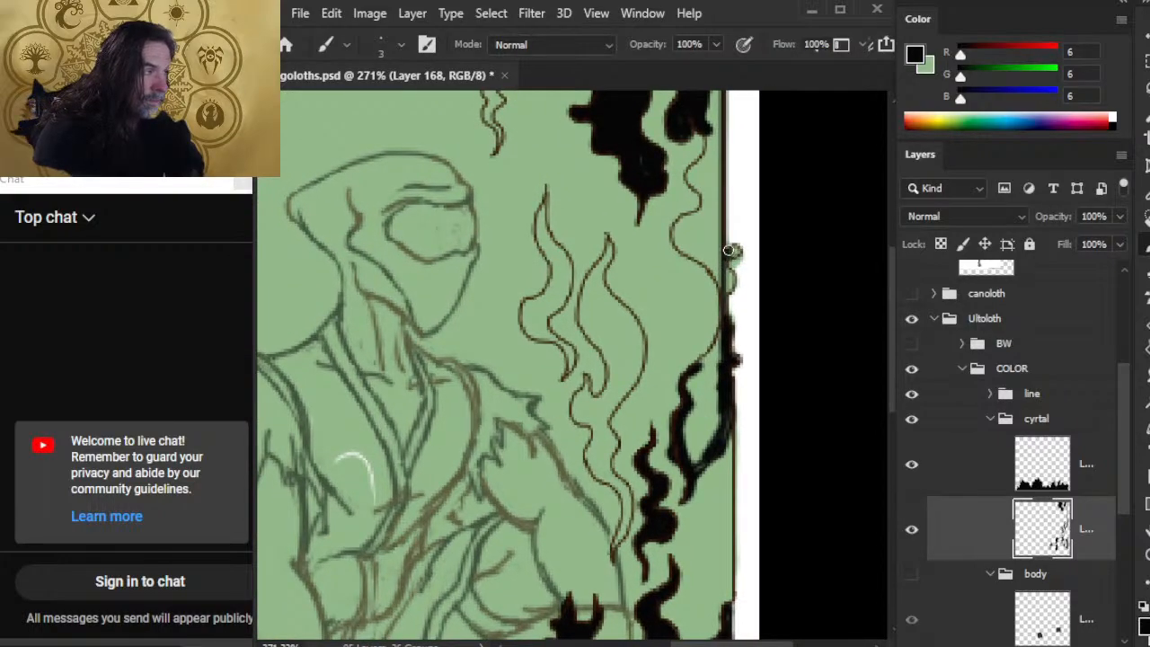
{"action": "mouse_move", "coordinate": [735, 251]}
{"action": "left_mouse_down"}
{"action": "mouse_move", "coordinate": [737, 283]}
{"action": "mouse_move", "coordinate": [723, 267]}
{"action": "mouse_move", "coordinate": [718, 285]}
{"action": "mouse_move", "coordinate": [718, 357]}
{"action": "mouse_move", "coordinate": [699, 387]}
{"action": "mouse_move", "coordinate": [710, 355]}
{"action": "left_mouse_up"}
{"action": "mouse_move", "coordinate": [680, 402]}
{"action": "left_mouse_down"}
{"action": "mouse_move", "coordinate": [705, 382]}
{"action": "mouse_move", "coordinate": [714, 418]}
{"action": "mouse_move", "coordinate": [689, 455]}
{"action": "mouse_move", "coordinate": [693, 392]}
{"action": "mouse_move", "coordinate": [695, 413]}
{"action": "mouse_move", "coordinate": [709, 387]}
{"action": "mouse_move", "coordinate": [717, 443]}
{"action": "mouse_move", "coordinate": [718, 413]}
{"action": "mouse_move", "coordinate": [727, 430]}
{"action": "mouse_move", "coordinate": [699, 471]}
{"action": "left_mouse_up"}
{"action": "key", "text": "g"}
{"action": "left_click", "coordinate": [702, 440]}
{"action": "key", "text": "b"}
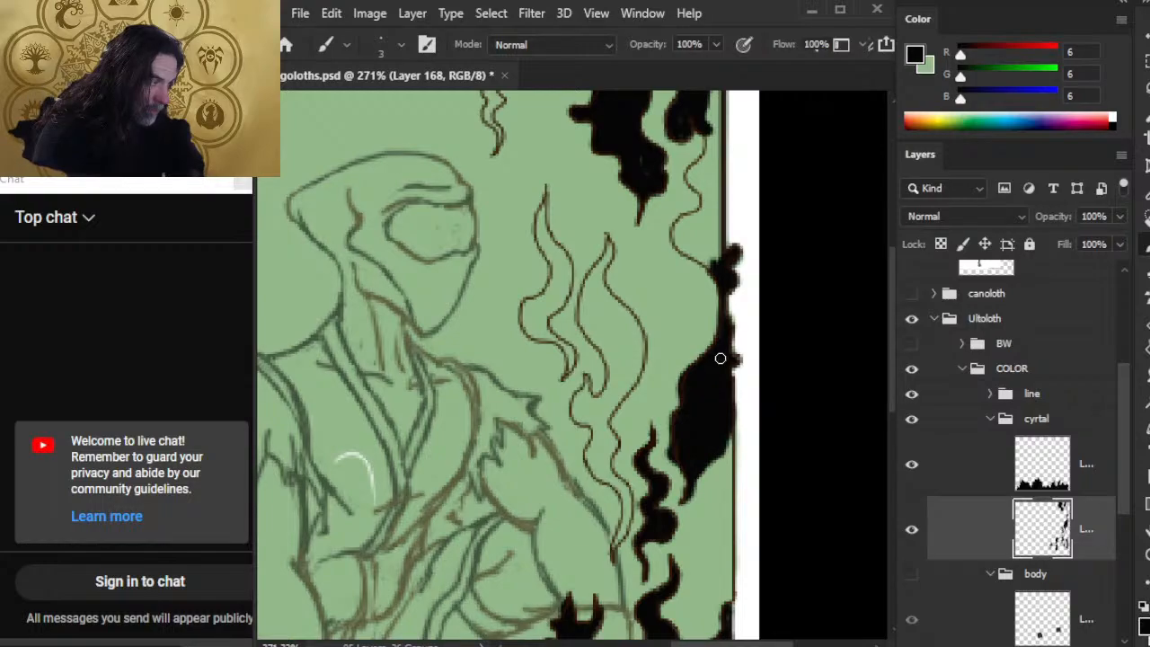
Refine the sides and lower tip of the large filled wisp, alternating brush and eraser
{"action": "key", "text": "e"}
{"action": "key", "text": "b"}
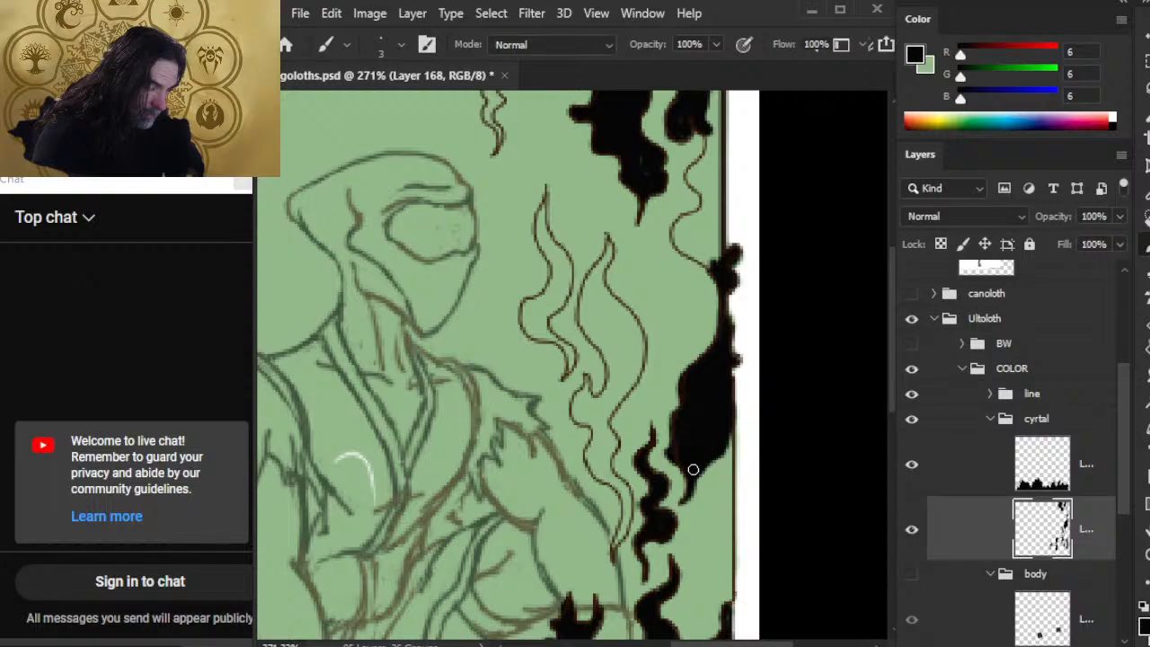
{"action": "key", "text": "e"}
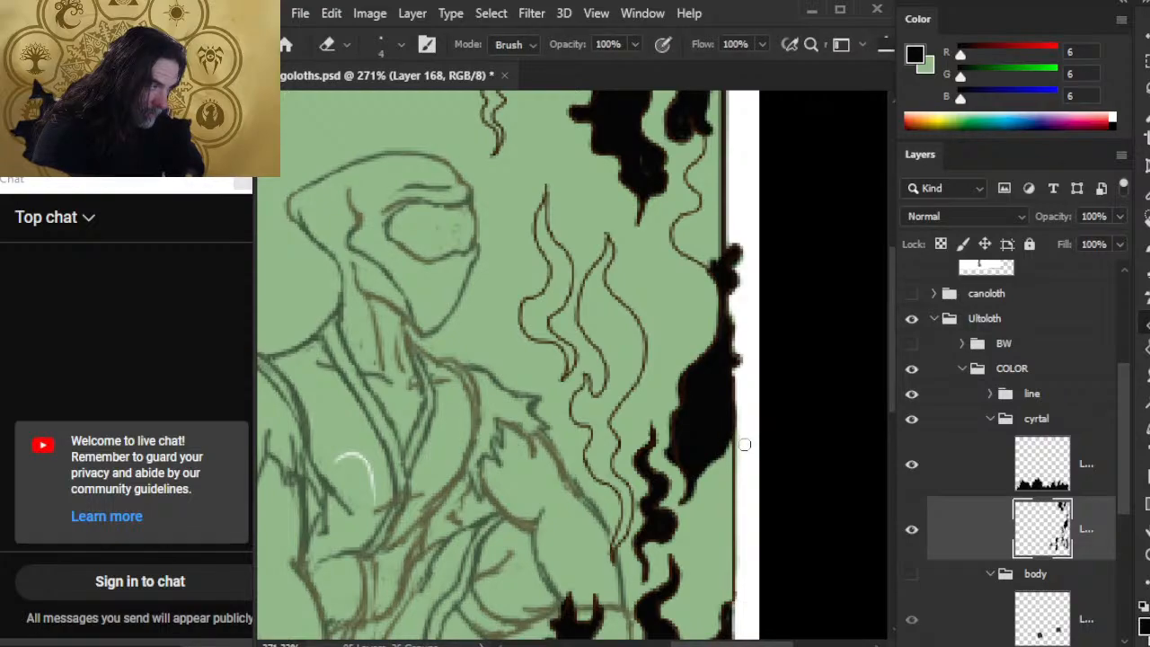
{"action": "key", "text": "b"}
{"action": "key", "text": "e"}
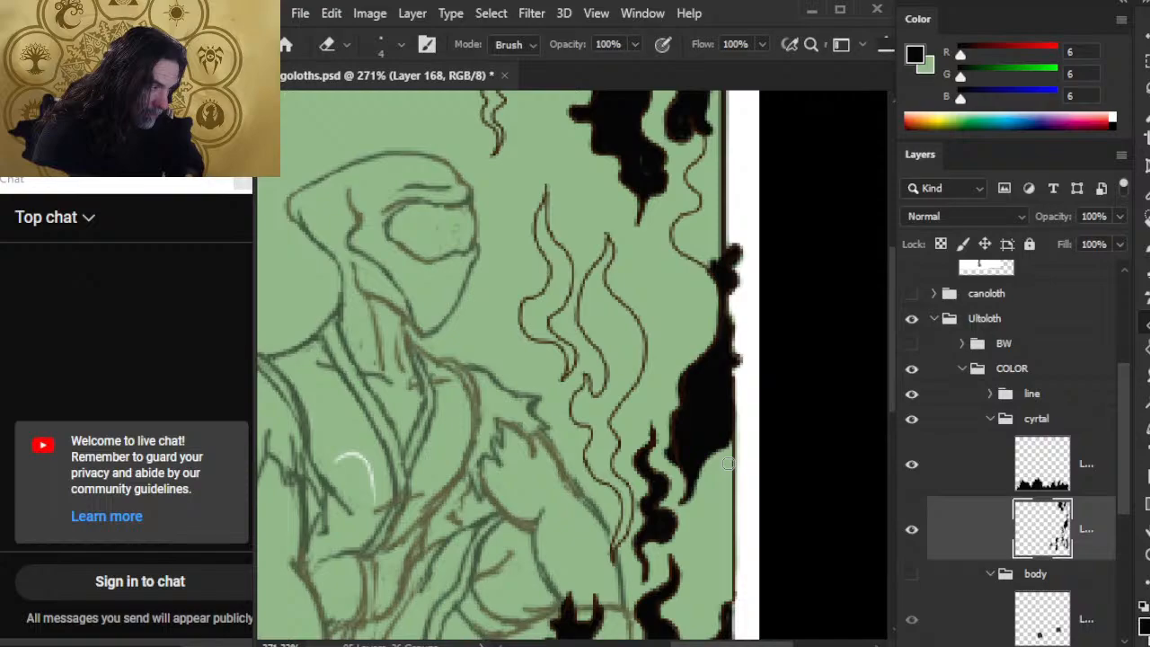
{"action": "key", "text": "b"}
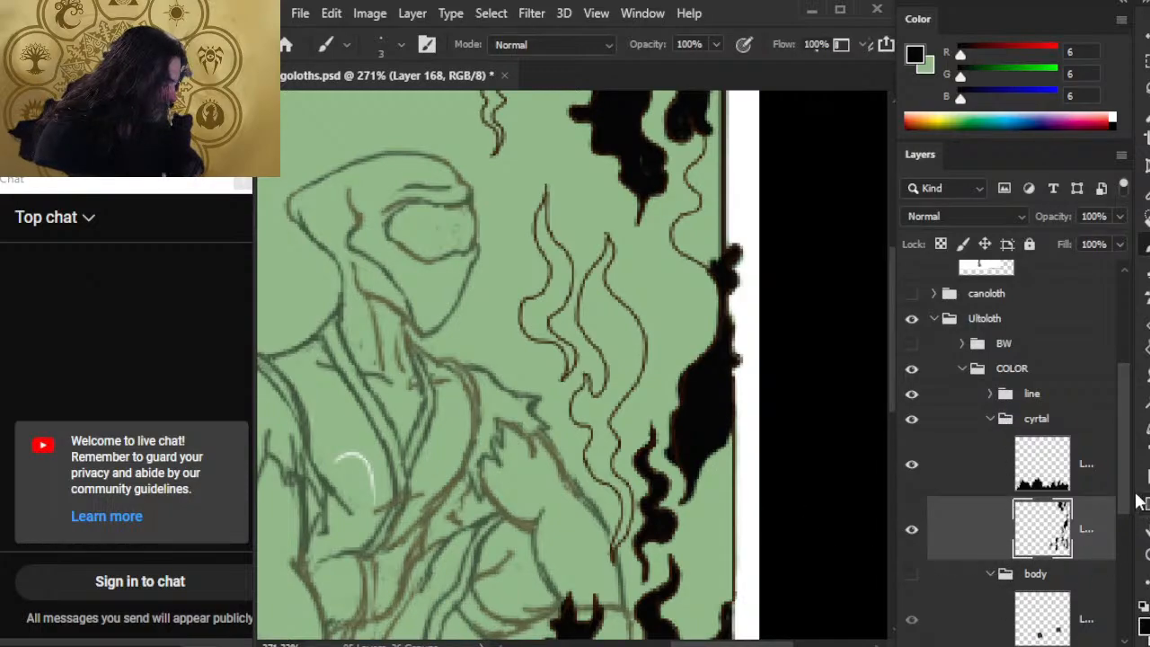
Paint over the stray white mark on the figure's chest on the beam layer with sampled beam green
{"action": "scroll", "coordinate": [1105, 513], "scroll_direction": "down", "scroll_amount": 3}
{"action": "left_click", "coordinate": [1077, 575]}
{"action": "left_click", "coordinate": [1089, 624]}
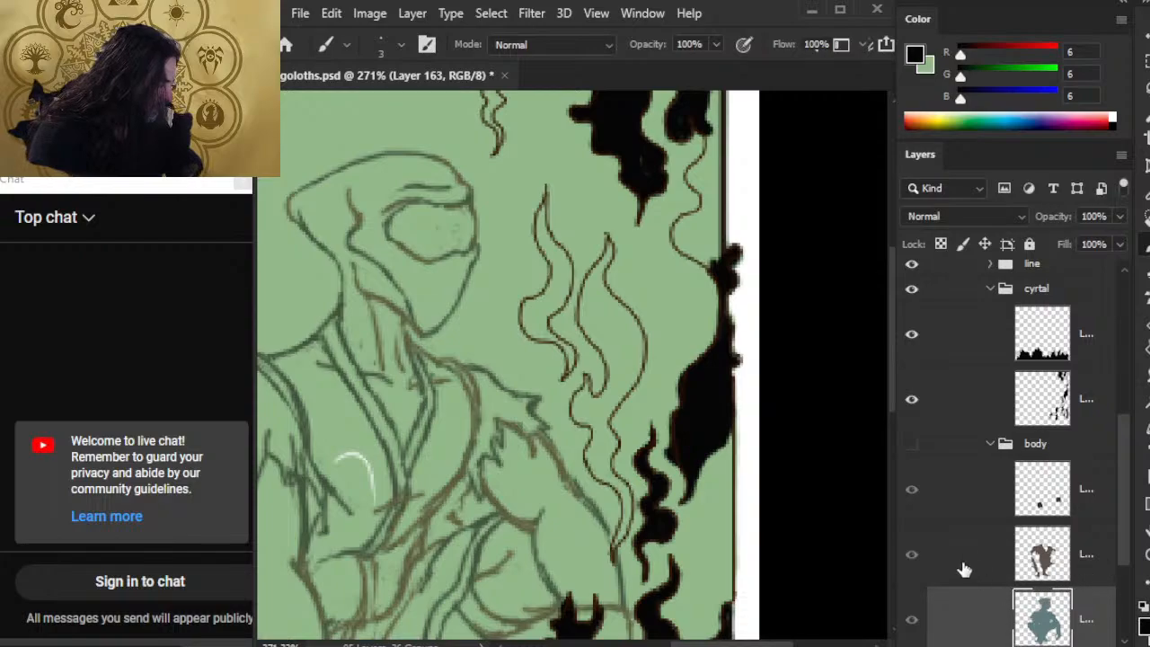
{"action": "left_click", "coordinate": [913, 444]}
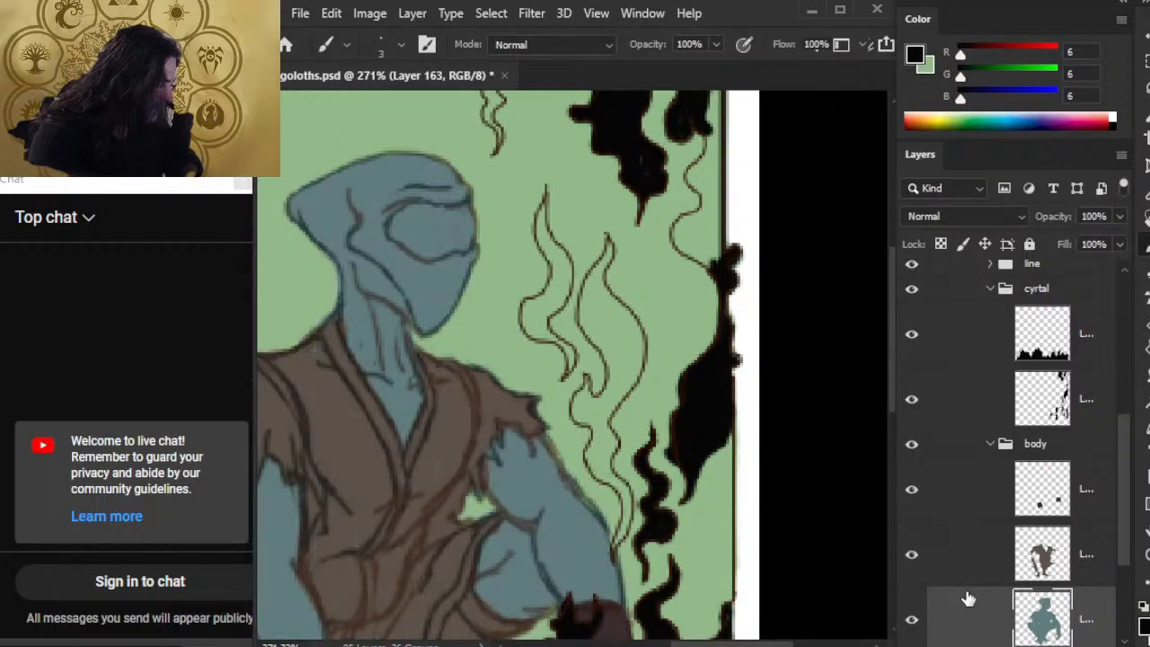
{"action": "left_click", "coordinate": [912, 444]}
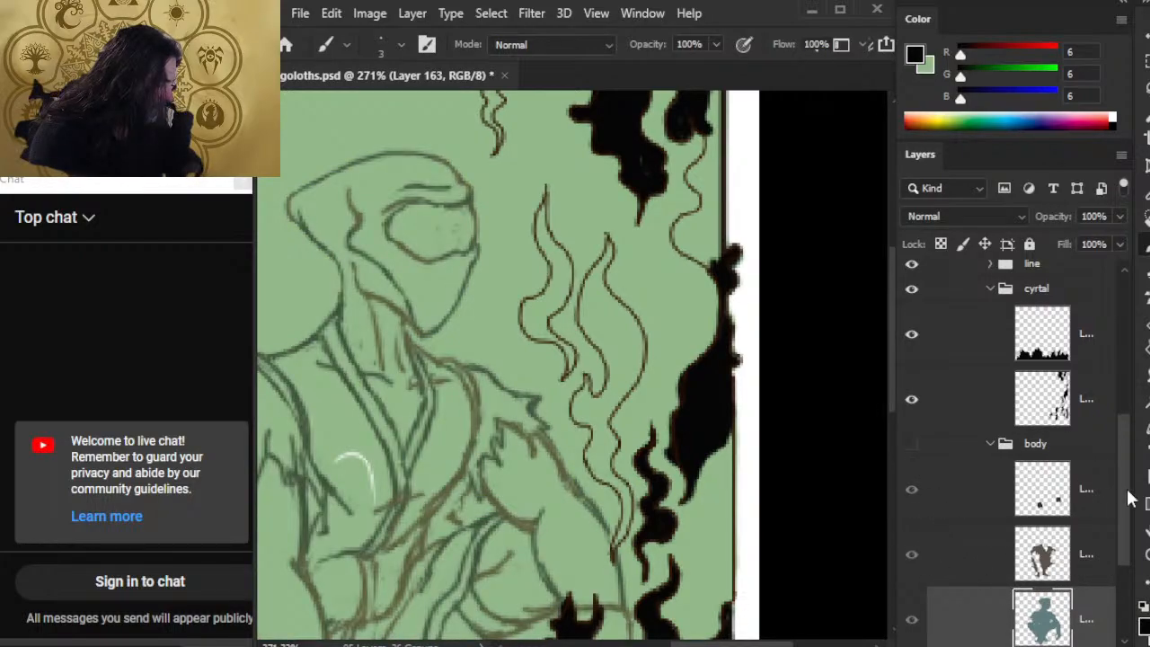
{"action": "left_click_drag", "start_coordinate": [1125, 499], "coordinate": [1125, 568]}
{"action": "left_click", "coordinate": [1089, 539]}
{"action": "left_click", "coordinate": [668, 492], "text": "alt"}
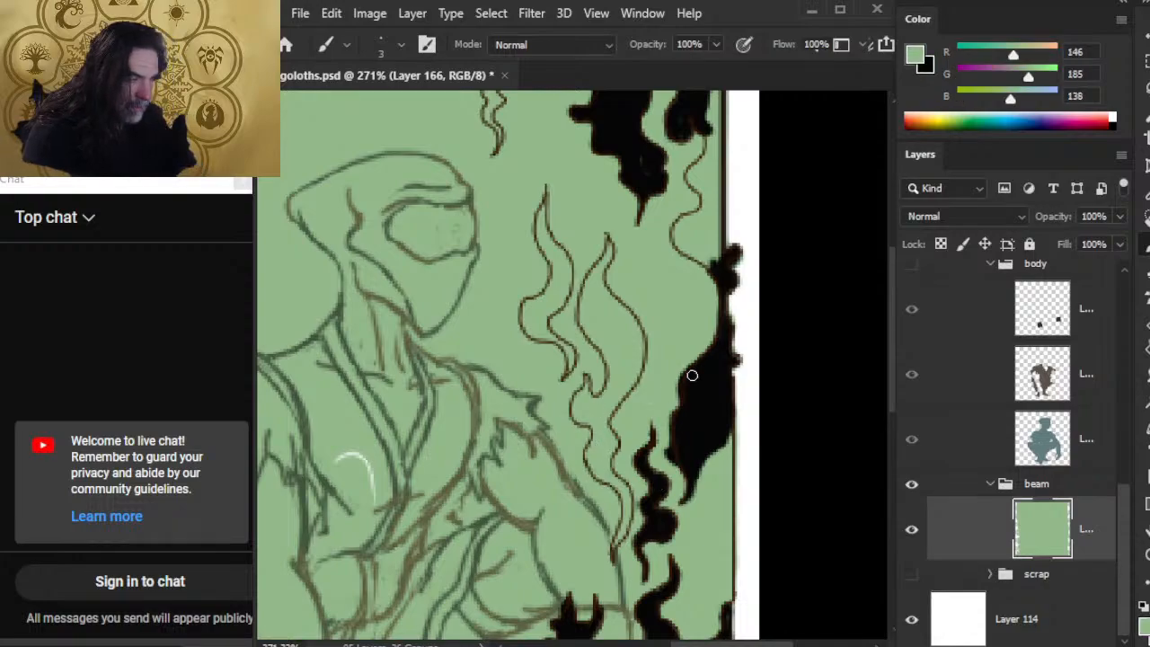
{"action": "left_click_drag", "start_coordinate": [359, 455], "coordinate": [374, 500]}
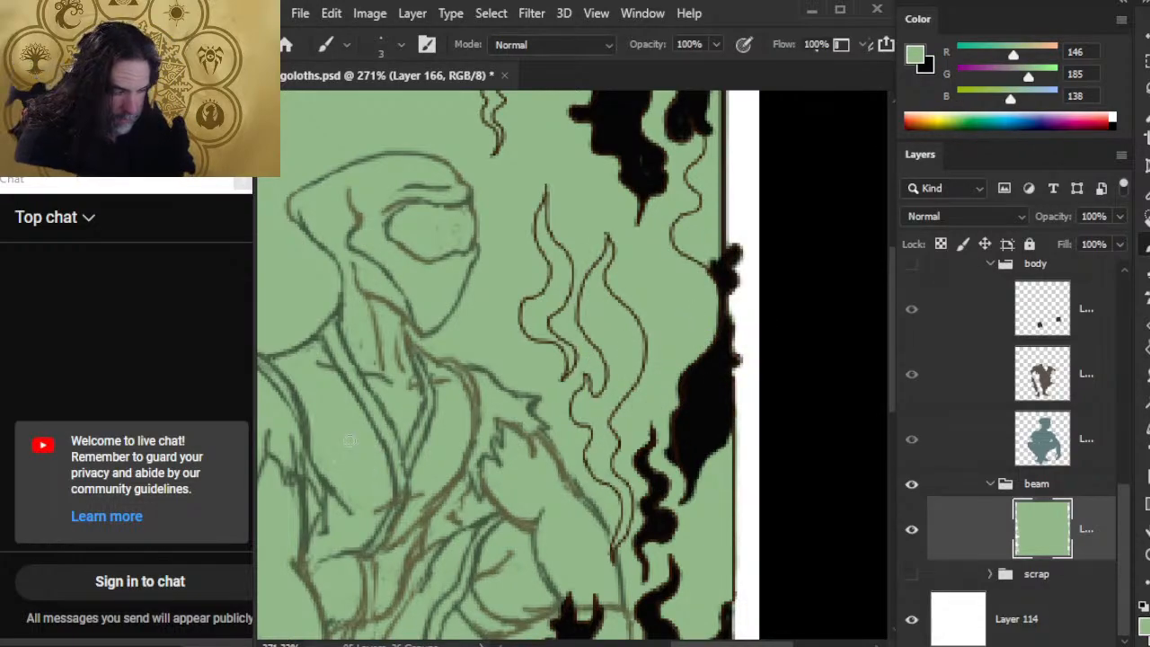
On the wisp layer, paint the left strand and lower hook of the wisp right of the figure's head in sampled near-black
{"action": "left_click_drag", "start_coordinate": [1135, 529], "coordinate": [1130, 422]}
{"action": "left_click", "coordinate": [1060, 409]}
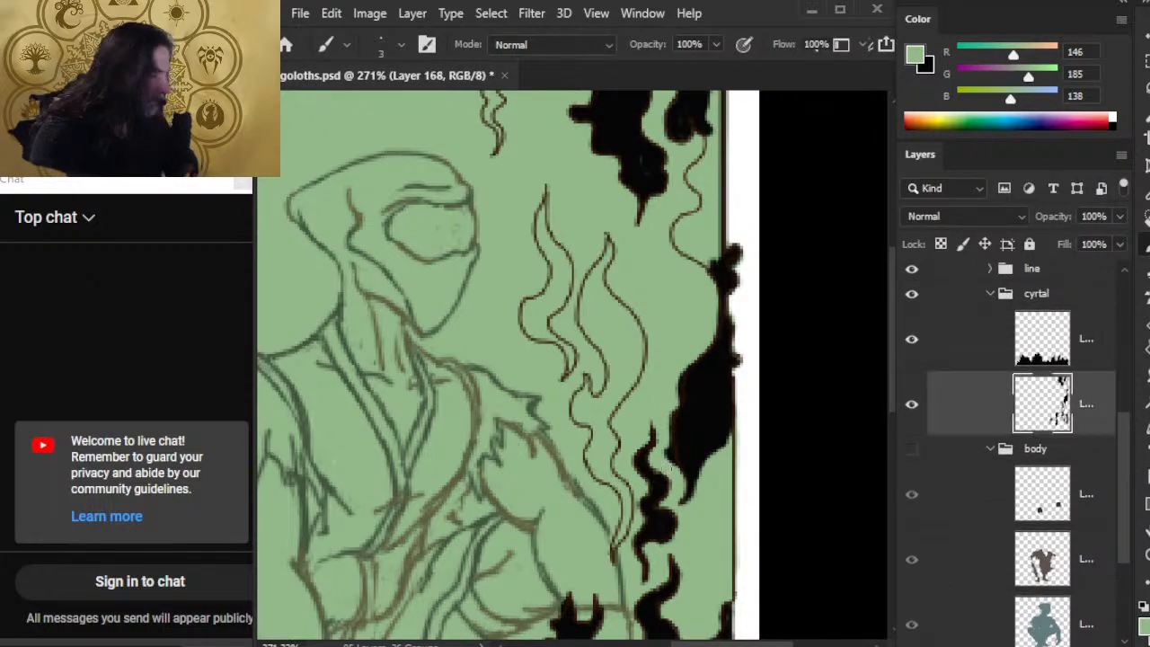
{"action": "left_click", "coordinate": [658, 472], "text": "alt"}
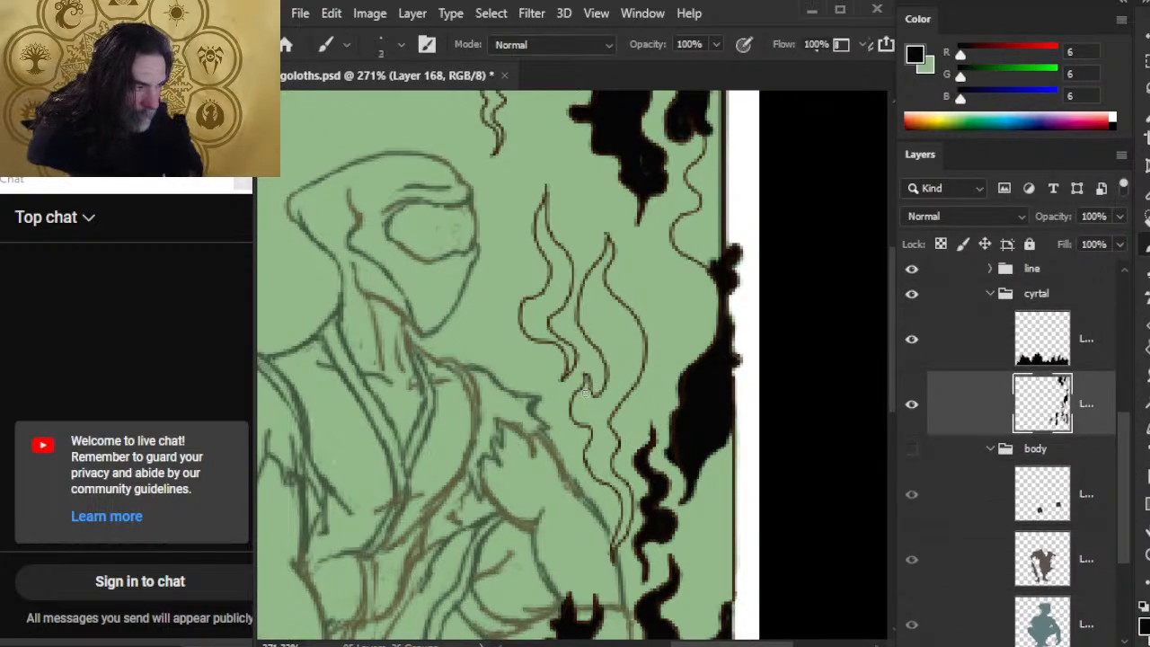
{"action": "mouse_move", "coordinate": [586, 387]}
{"action": "left_mouse_down"}
{"action": "mouse_move", "coordinate": [568, 415]}
{"action": "mouse_move", "coordinate": [586, 390]}
{"action": "mouse_move", "coordinate": [593, 401]}
{"action": "mouse_move", "coordinate": [578, 391]}
{"action": "left_mouse_up"}
{"action": "key", "text": "e"}
{"action": "key", "text": "b"}
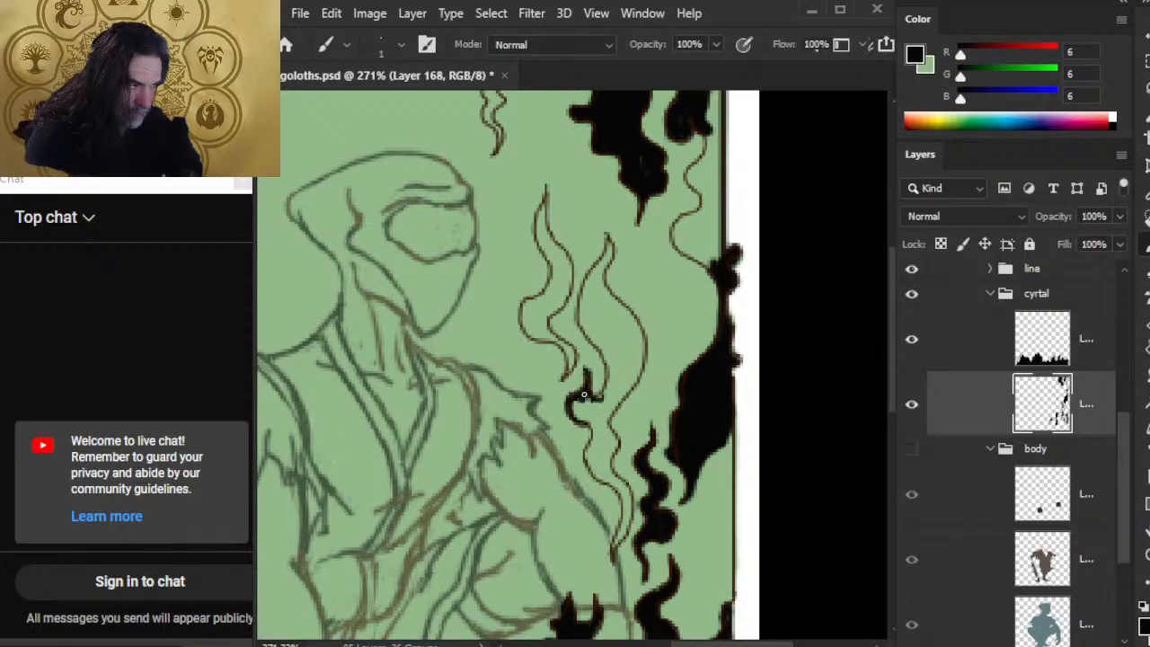
{"action": "mouse_move", "coordinate": [585, 395]}
{"action": "left_mouse_down"}
{"action": "mouse_move", "coordinate": [578, 416]}
{"action": "mouse_move", "coordinate": [607, 372]}
{"action": "mouse_move", "coordinate": [581, 279]}
{"action": "left_mouse_up"}
{"action": "mouse_move", "coordinate": [584, 329]}
{"action": "left_mouse_down"}
{"action": "mouse_move", "coordinate": [606, 259]}
{"action": "mouse_move", "coordinate": [589, 323]}
{"action": "left_mouse_up"}
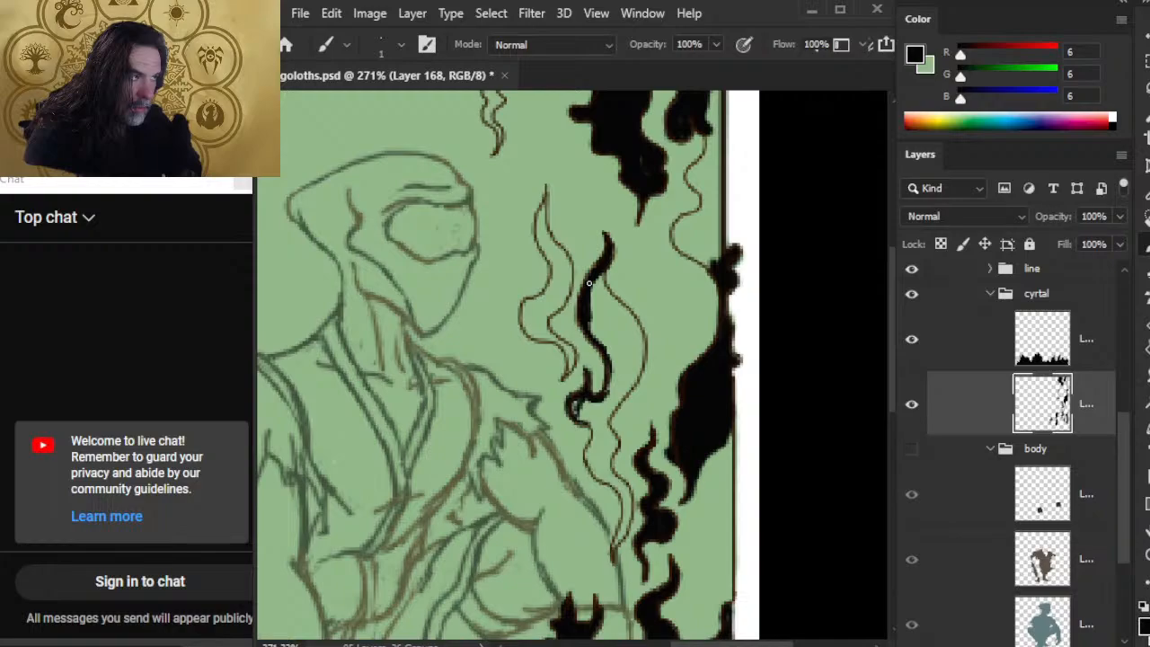
Refine the upper tip of the wisp beside the figure's head, alternating eraser and brush
{"action": "key", "text": "e"}
{"action": "left_click_drag", "start_coordinate": [608, 233], "coordinate": [619, 252]}
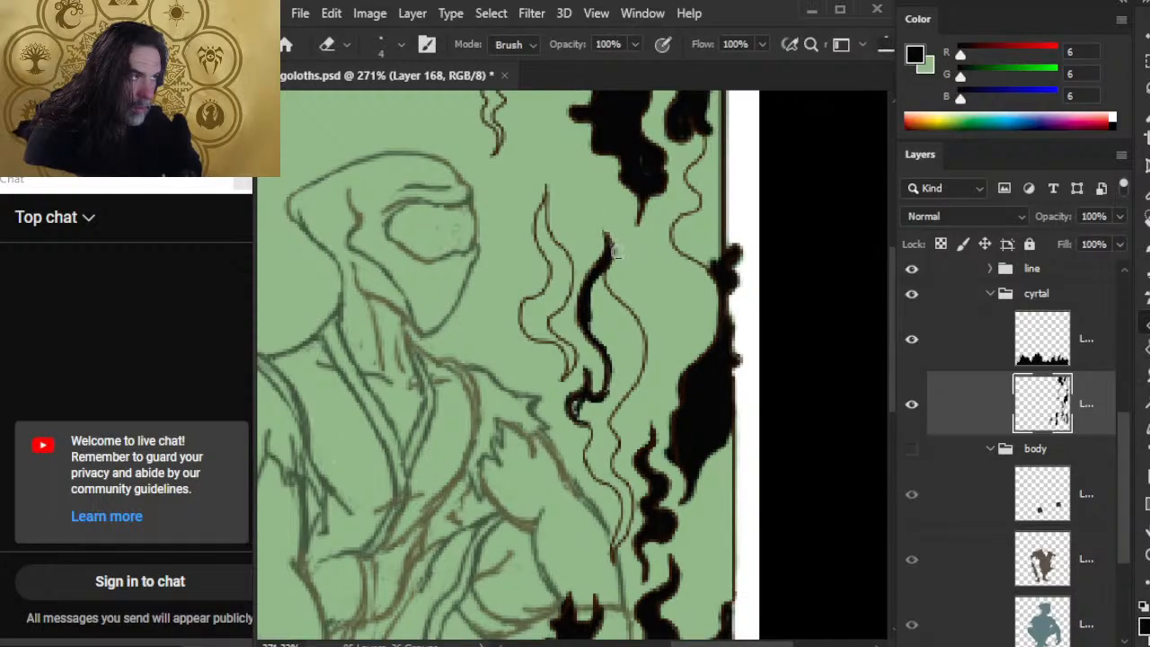
{"action": "key", "text": "b"}
{"action": "key", "text": "e"}
{"action": "key", "text": "b"}
{"action": "left_click_drag", "start_coordinate": [611, 252], "coordinate": [606, 234]}
{"action": "key", "text": "e"}
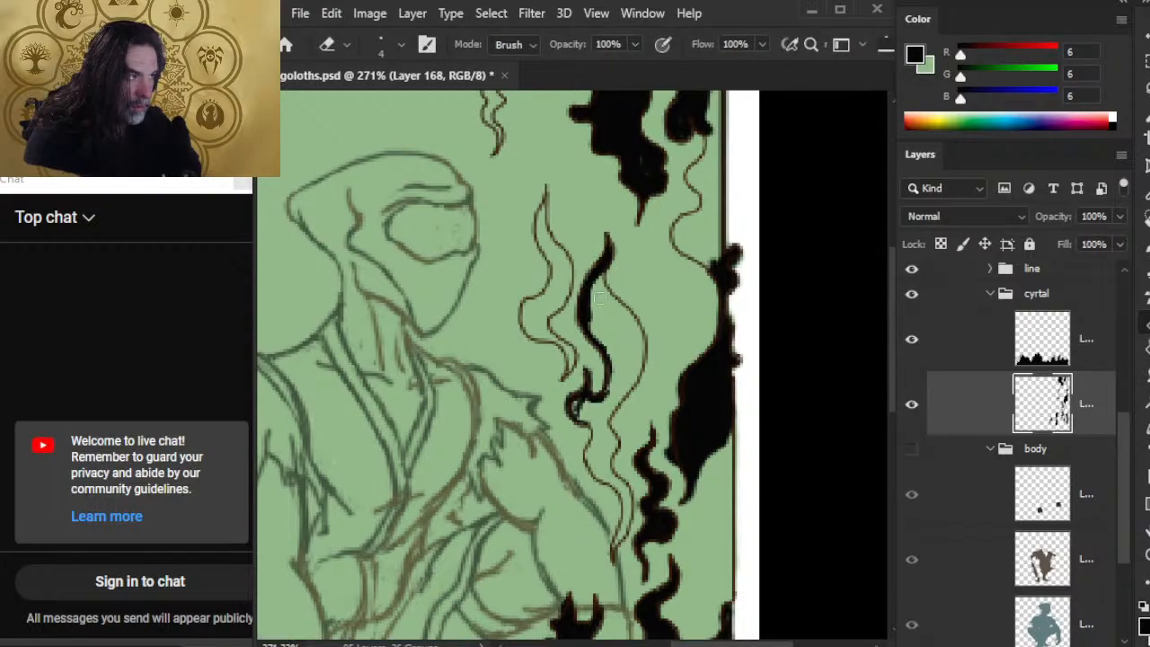
Outline the upper right side of the same wisp in near-black, from the fork below its tip
{"action": "key", "text": "b"}
{"action": "mouse_move", "coordinate": [593, 290]}
{"action": "left_mouse_down"}
{"action": "mouse_move", "coordinate": [601, 275]}
{"action": "mouse_move", "coordinate": [622, 307]}
{"action": "mouse_move", "coordinate": [599, 274]}
{"action": "mouse_move", "coordinate": [622, 322]}
{"action": "left_mouse_up"}
{"action": "mouse_move", "coordinate": [622, 322]}
{"action": "left_mouse_down"}
{"action": "mouse_move", "coordinate": [598, 274]}
{"action": "mouse_move", "coordinate": [634, 322]}
{"action": "mouse_move", "coordinate": [637, 306]}
{"action": "left_mouse_up"}
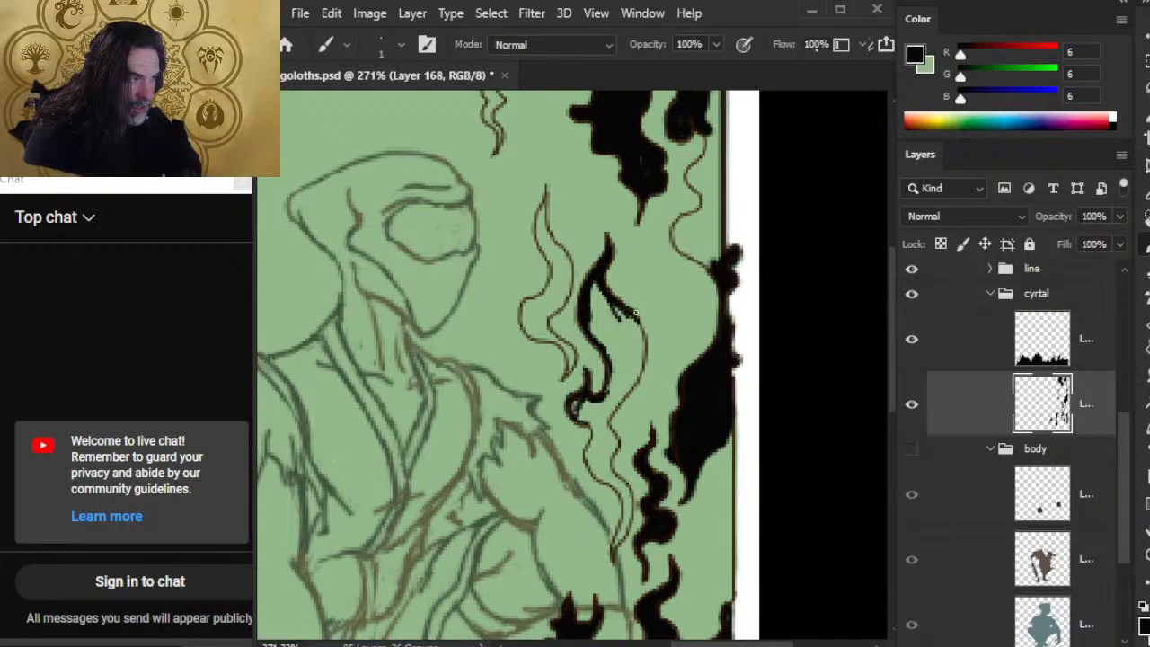
{"action": "key", "text": "e"}
{"action": "key", "text": "b"}
Paint the curved wisp line from the bump on the beam's right edge up to its first bend in near-black
{"action": "left_click_drag", "start_coordinate": [716, 275], "coordinate": [679, 240]}
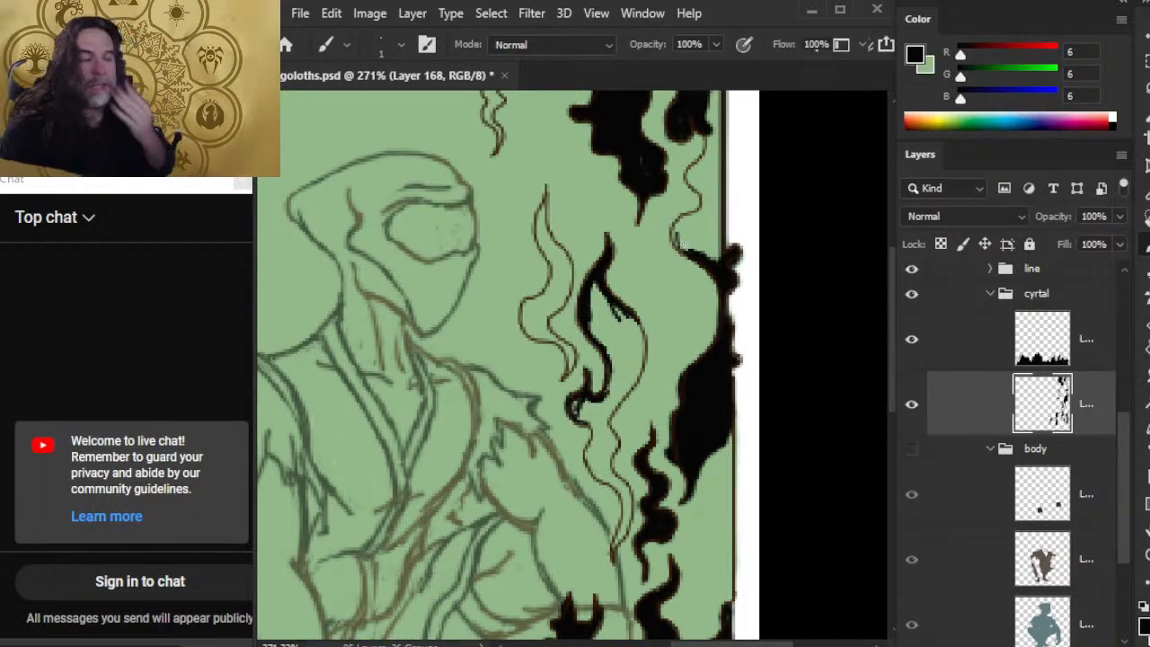
{"action": "left_click_drag", "start_coordinate": [682, 241], "coordinate": [691, 219]}
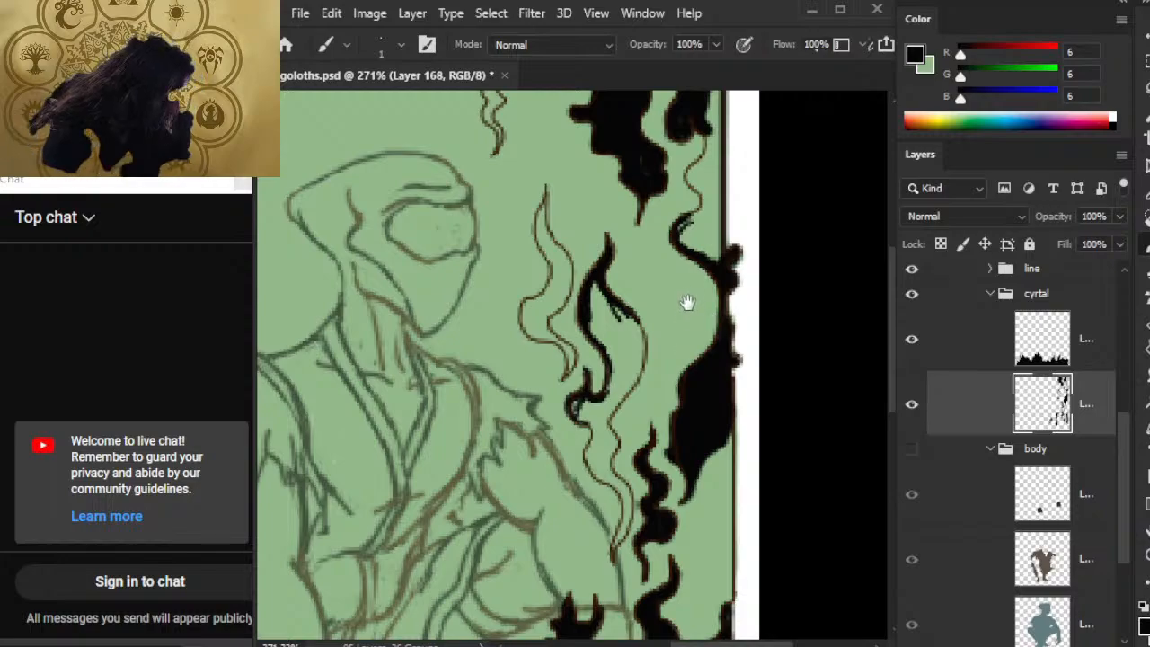
{"action": "left_click_drag", "start_coordinate": [686, 305], "coordinate": [650, 437]}
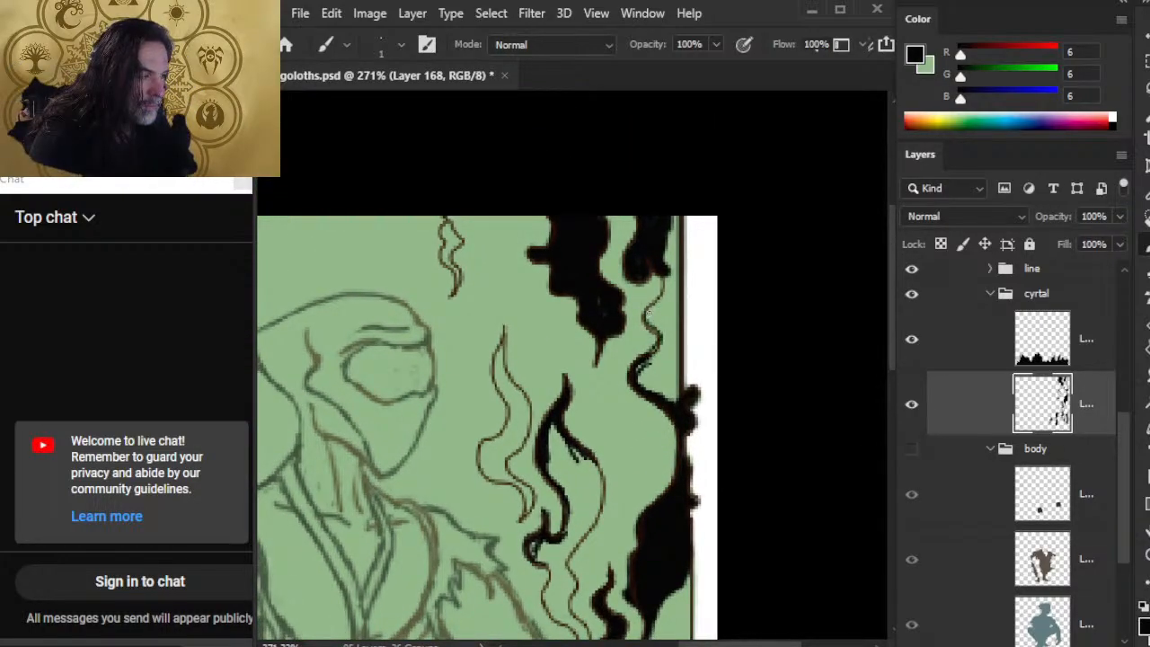
{"action": "key", "text": "e"}
{"action": "key", "text": "b"}
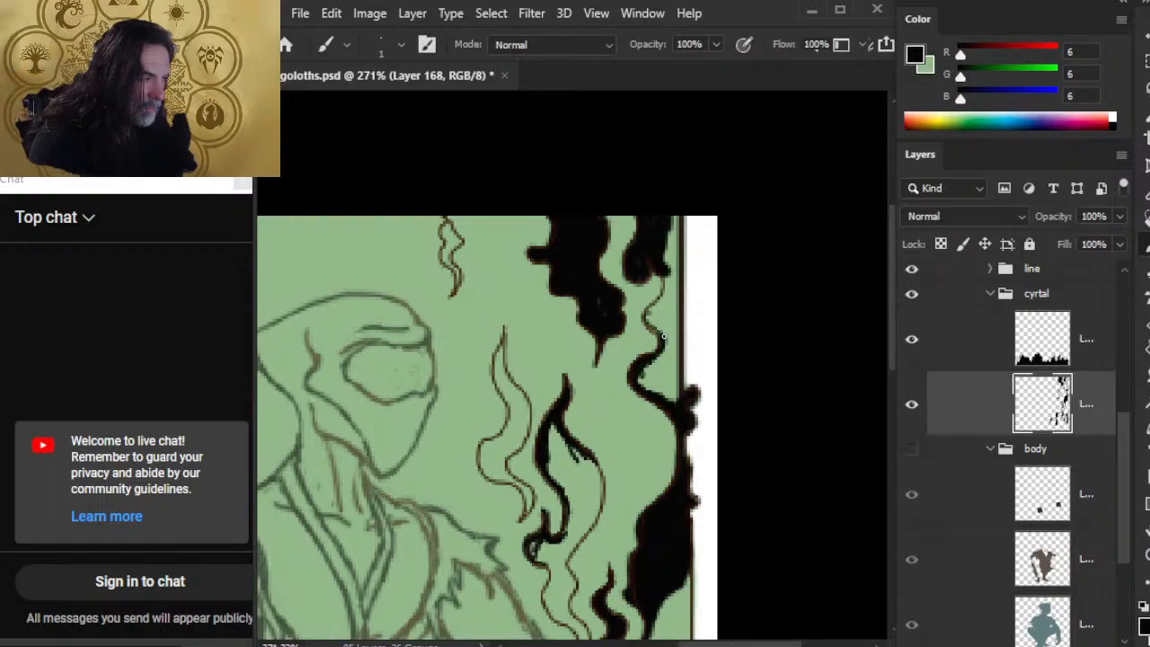
Continue the curved outline up to the upper right corner wisp and fill the area between it and the beam's edge near-black
{"action": "mouse_move", "coordinate": [640, 357]}
{"action": "left_mouse_down"}
{"action": "mouse_move", "coordinate": [632, 365]}
{"action": "mouse_move", "coordinate": [610, 340]}
{"action": "mouse_move", "coordinate": [603, 349]}
{"action": "left_mouse_up"}
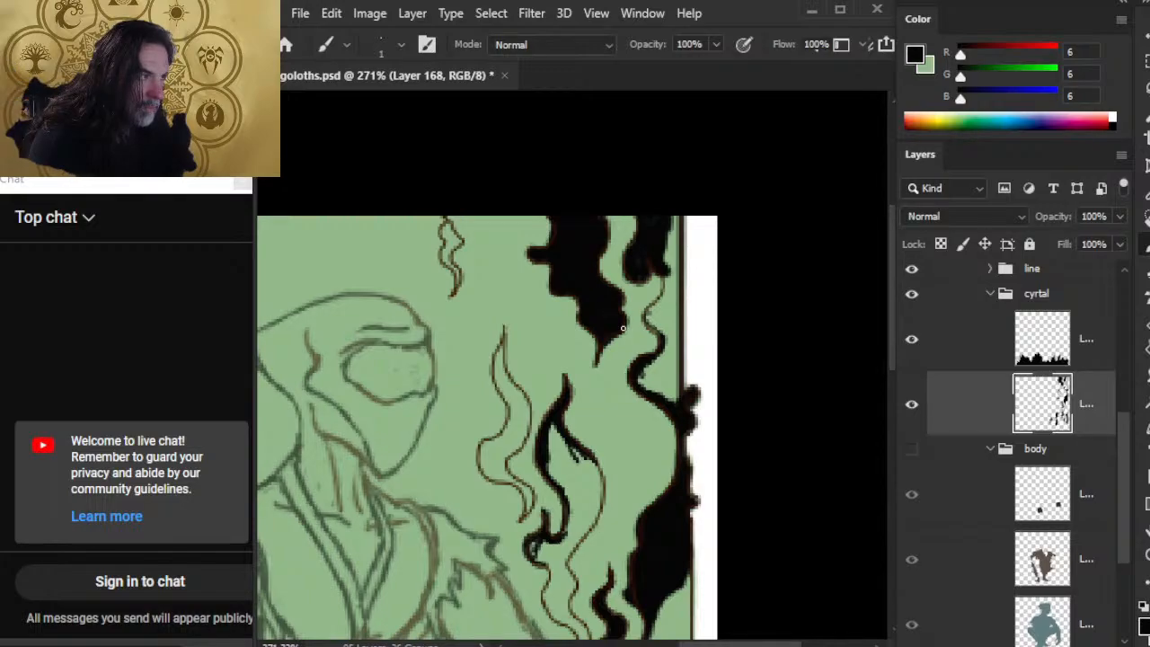
{"action": "mouse_move", "coordinate": [608, 281]}
{"action": "left_mouse_down"}
{"action": "mouse_move", "coordinate": [623, 298]}
{"action": "mouse_move", "coordinate": [669, 283]}
{"action": "mouse_move", "coordinate": [650, 313]}
{"action": "left_mouse_up"}
{"action": "left_click_drag", "start_coordinate": [670, 286], "coordinate": [650, 314]}
{"action": "mouse_move", "coordinate": [671, 286]}
{"action": "left_mouse_down"}
{"action": "mouse_move", "coordinate": [645, 325]}
{"action": "mouse_move", "coordinate": [657, 333]}
{"action": "left_mouse_up"}
{"action": "left_click_drag", "start_coordinate": [651, 314], "coordinate": [643, 329]}
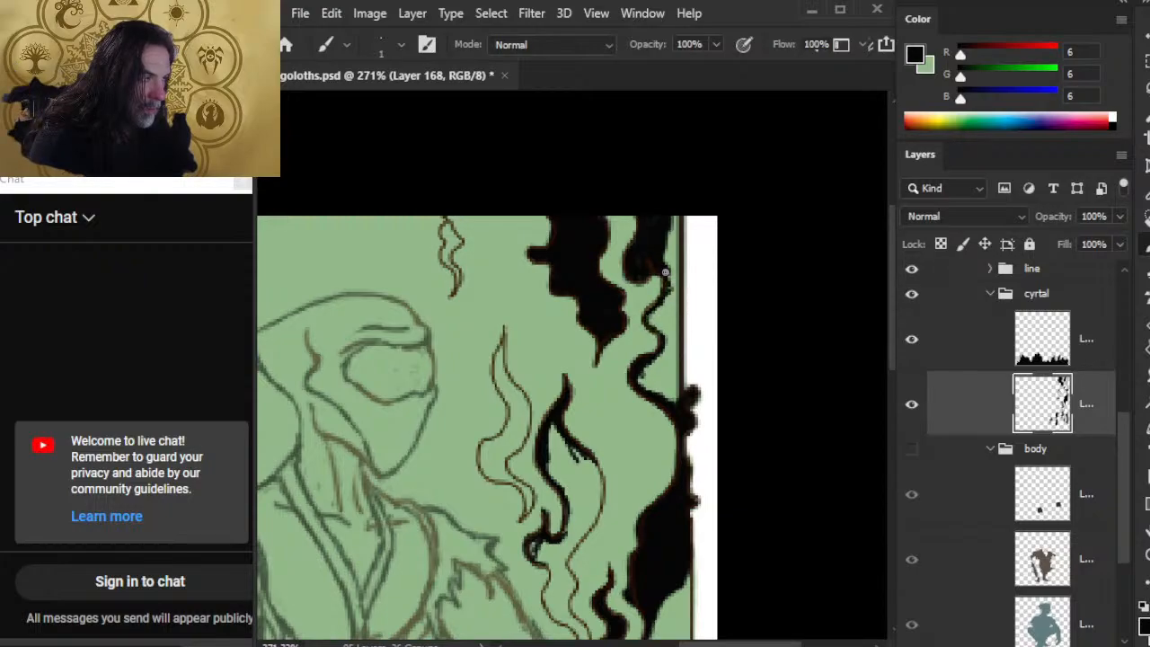
{"action": "left_click", "coordinate": [671, 312]}
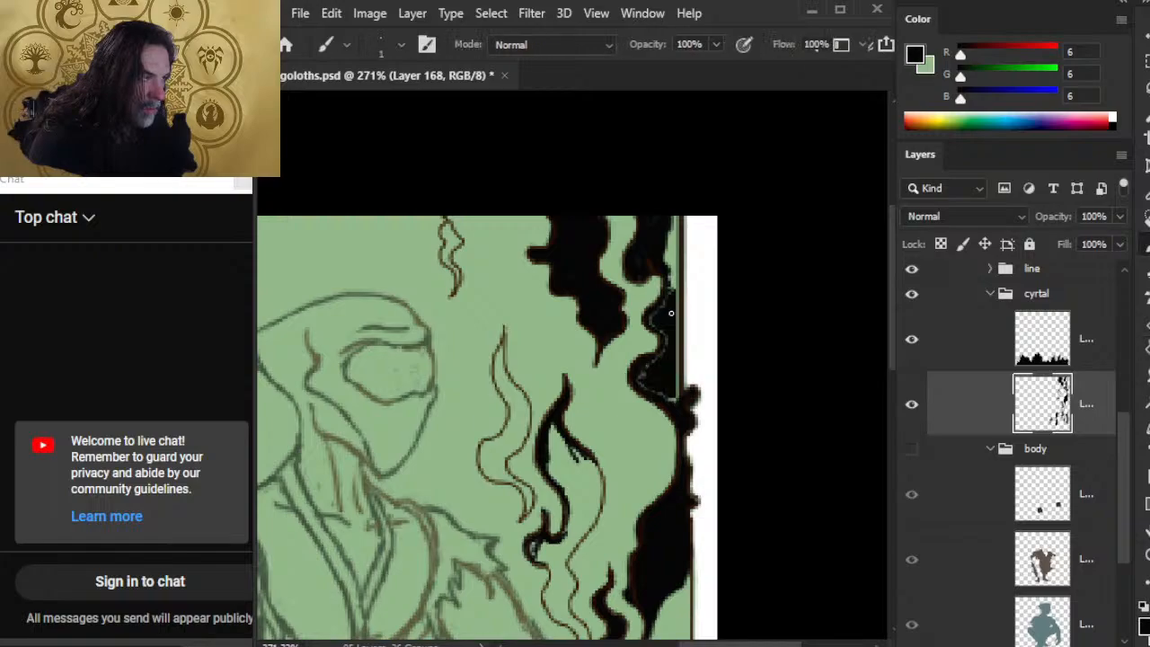
Enlarge the brush to 3 px and paint over the gaps around the filled area along the beam's upper right edge
{"action": "key", "text": "bracketright"}
{"action": "key", "text": "bracketright"}
{"action": "mouse_move", "coordinate": [665, 399]}
{"action": "left_mouse_down"}
{"action": "mouse_move", "coordinate": [676, 362]}
{"action": "mouse_move", "coordinate": [680, 399]}
{"action": "mouse_move", "coordinate": [680, 215]}
{"action": "mouse_move", "coordinate": [669, 282]}
{"action": "left_mouse_up"}
{"action": "left_click_drag", "start_coordinate": [676, 229], "coordinate": [676, 230]}
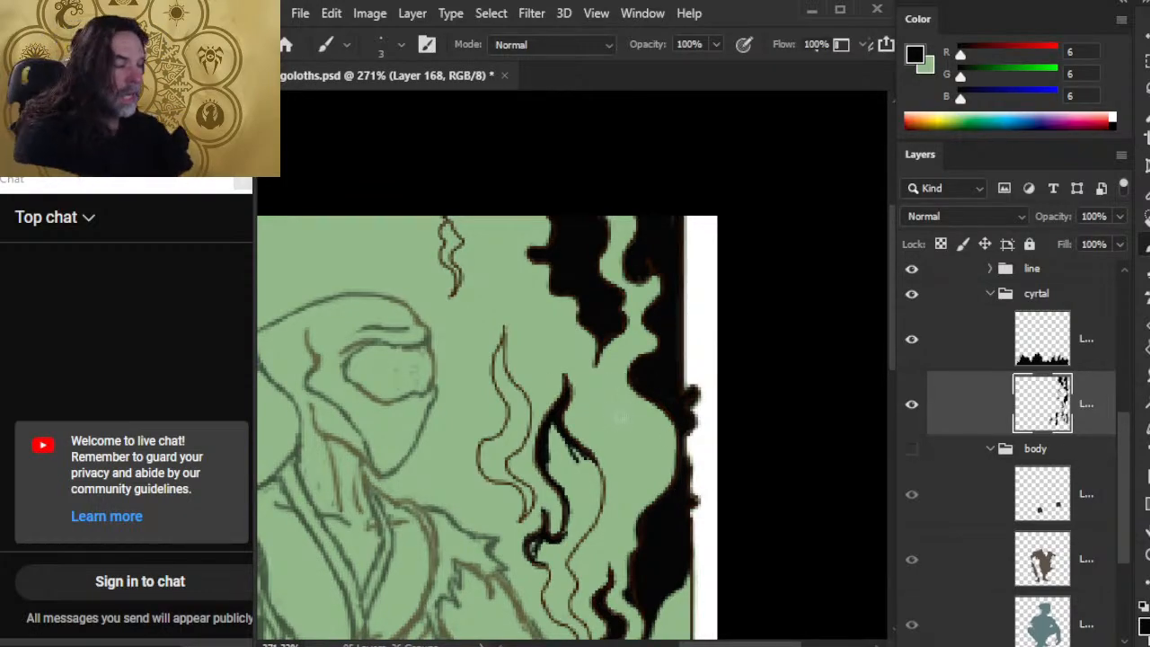
Paint the lower body of the wisp above the figure's raised arm near-black, filling its hook and extending it downward
{"action": "key", "text": "z"}
{"action": "left_click_drag", "start_coordinate": [671, 492], "coordinate": [550, 462]}
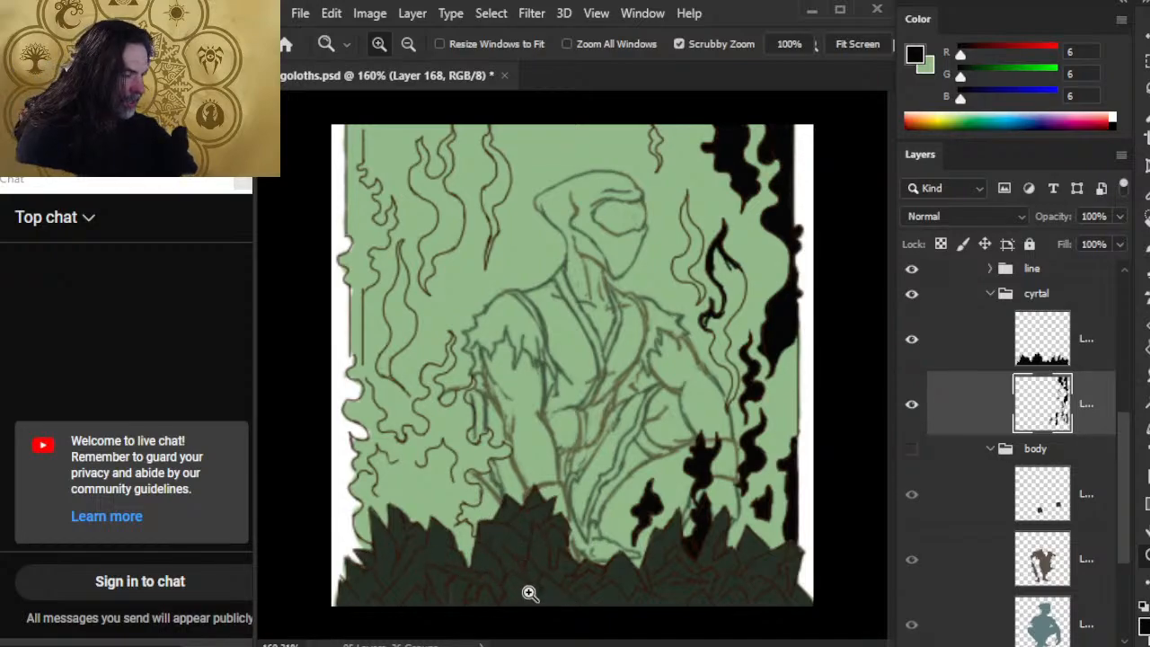
{"action": "left_click_drag", "start_coordinate": [714, 355], "coordinate": [755, 351]}
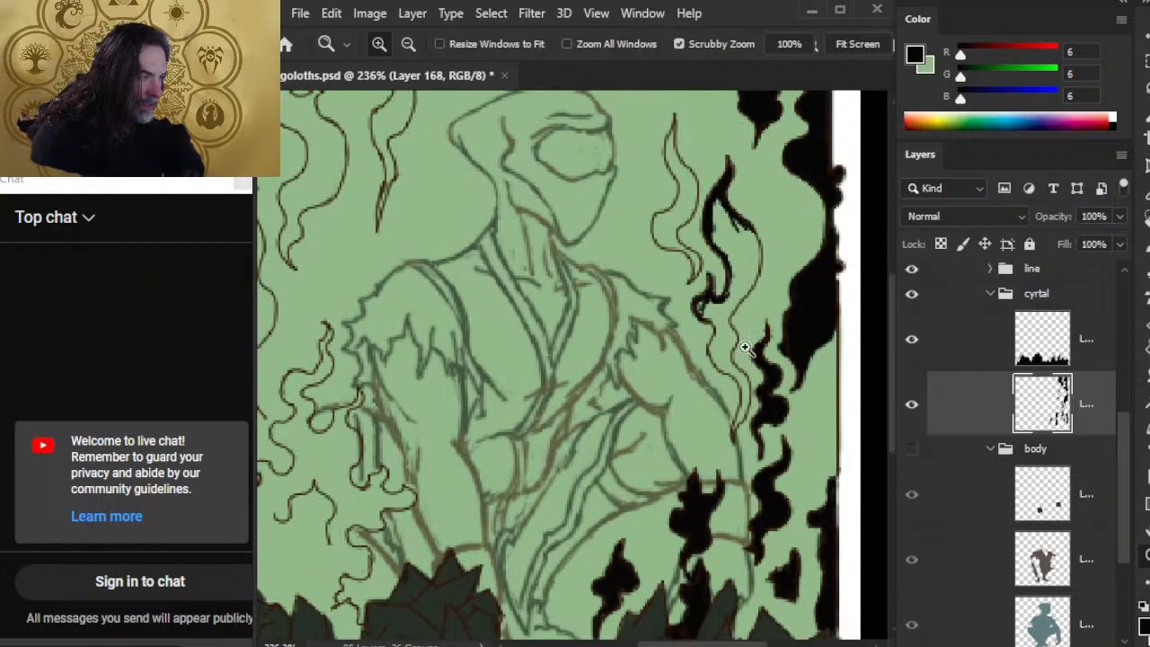
{"action": "key", "text": "b"}
{"action": "mouse_move", "coordinate": [720, 314]}
{"action": "left_mouse_down"}
{"action": "mouse_move", "coordinate": [709, 316]}
{"action": "mouse_move", "coordinate": [721, 336]}
{"action": "mouse_move", "coordinate": [719, 313]}
{"action": "mouse_move", "coordinate": [715, 365]}
{"action": "mouse_move", "coordinate": [717, 352]}
{"action": "mouse_move", "coordinate": [710, 364]}
{"action": "mouse_move", "coordinate": [706, 354]}
{"action": "left_mouse_up"}
{"action": "key", "text": "e"}
{"action": "key", "text": "b"}
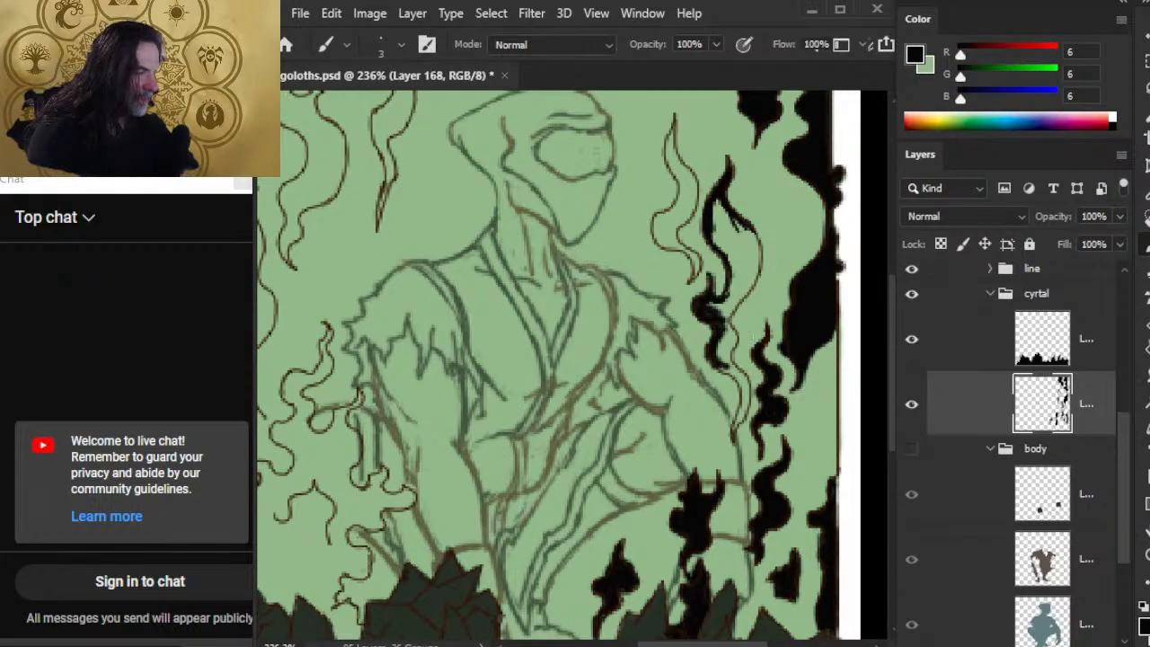
{"action": "mouse_move", "coordinate": [732, 332]}
{"action": "left_mouse_down"}
{"action": "mouse_move", "coordinate": [730, 372]}
{"action": "mouse_move", "coordinate": [715, 364]}
{"action": "mouse_move", "coordinate": [732, 334]}
{"action": "mouse_move", "coordinate": [713, 308]}
{"action": "mouse_move", "coordinate": [726, 306]}
{"action": "left_mouse_up"}
Try the foreground crystal layer at 100% opacity and settle on a lower, semi-transparent opacity
{"action": "key", "text": "z"}
{"action": "left_click_drag", "start_coordinate": [738, 370], "coordinate": [686, 375]}
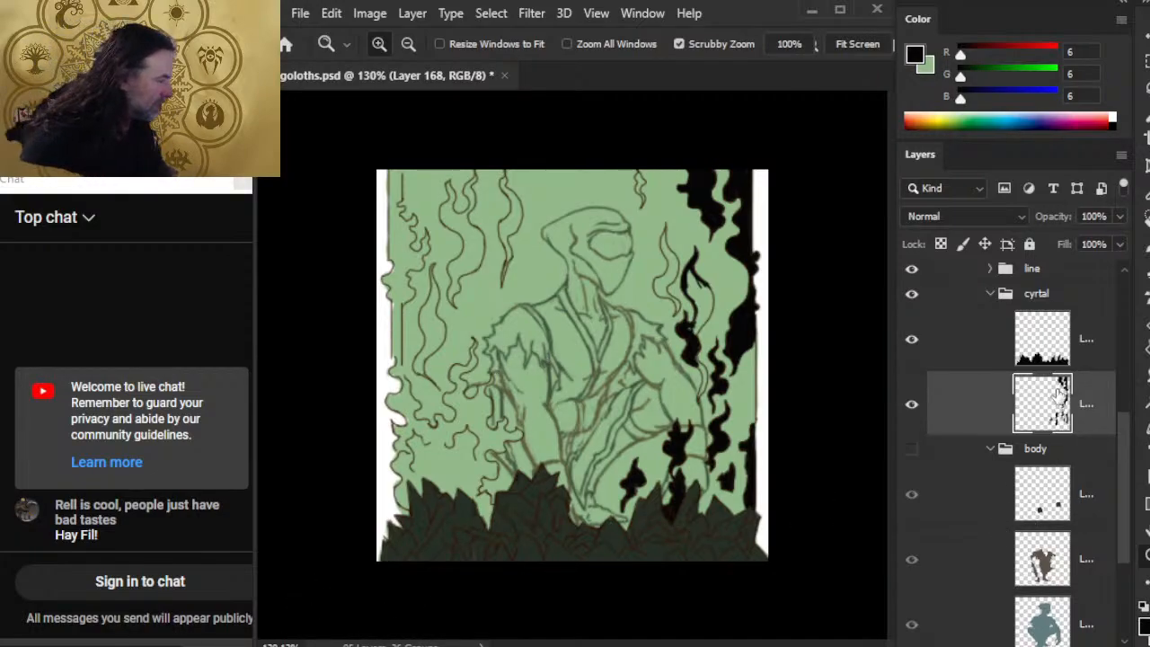
{"action": "left_click", "coordinate": [1098, 346]}
{"action": "left_click", "coordinate": [1120, 216]}
{"action": "left_click_drag", "start_coordinate": [1098, 240], "coordinate": [1143, 255]}
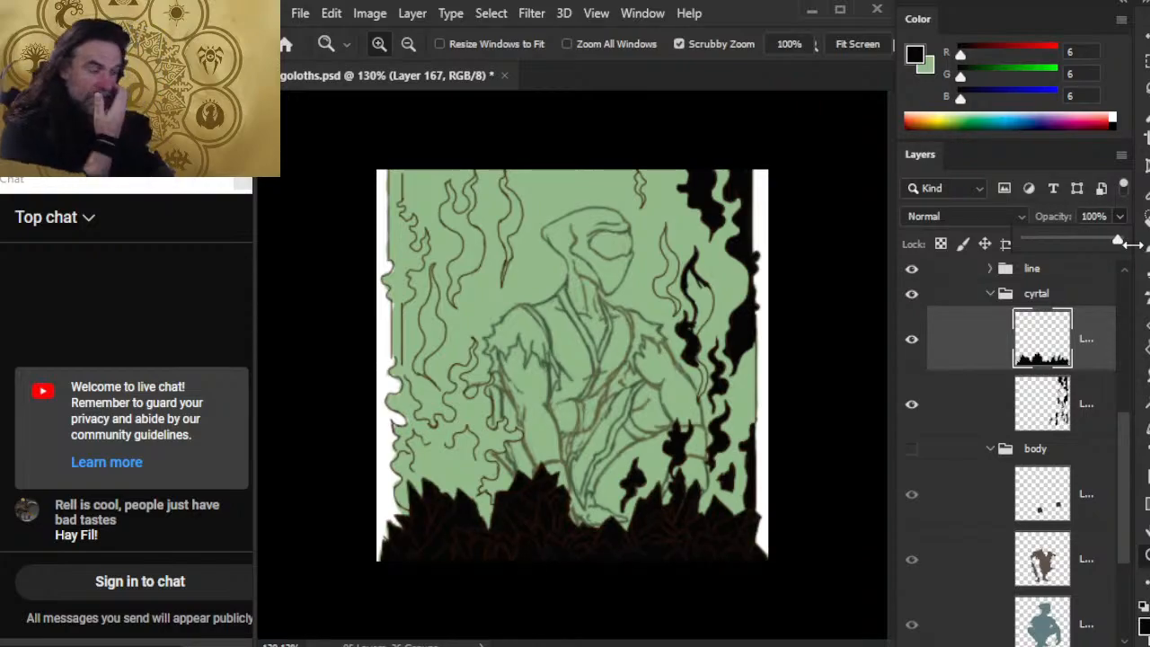
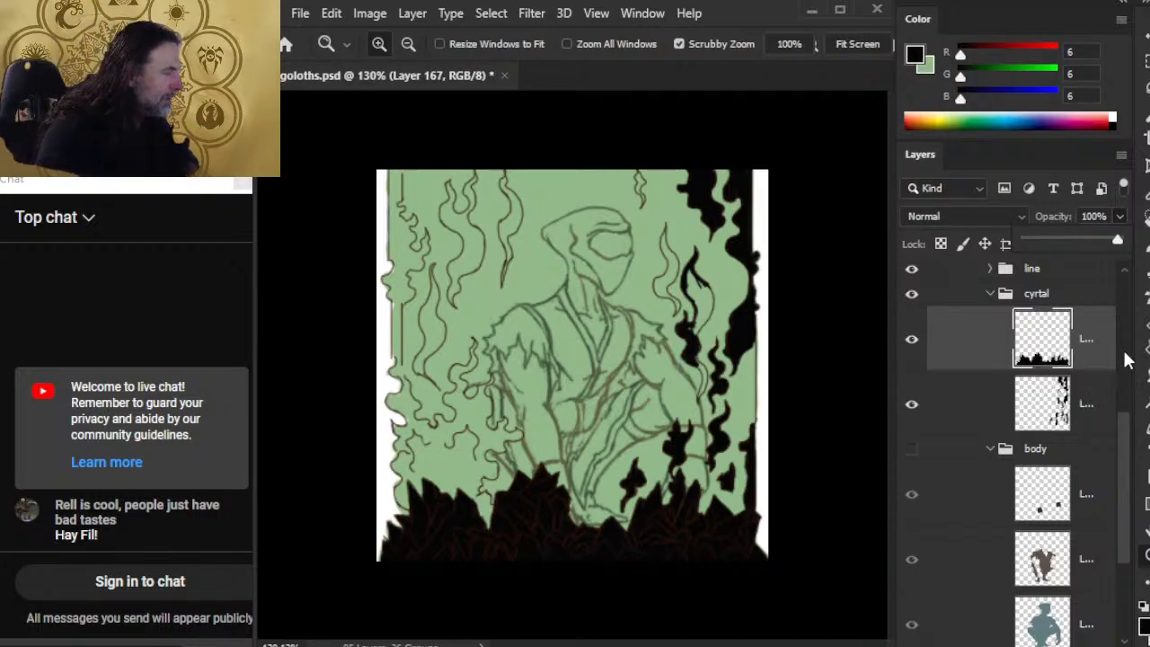
{"action": "left_click_drag", "start_coordinate": [1115, 243], "coordinate": [1072, 245]}
On the wisp layer, thicken the right side of the wisp beside the head and fill its upper interior near-black
{"action": "left_click", "coordinate": [1108, 396]}
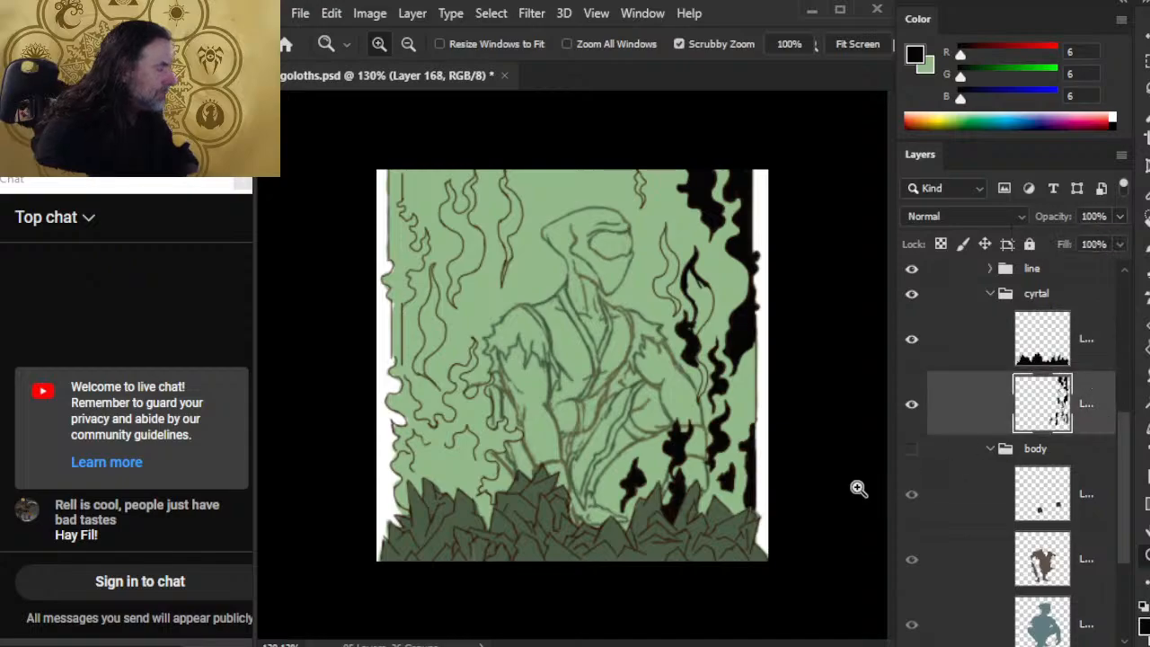
{"action": "key", "text": "x"}
{"action": "left_click_drag", "start_coordinate": [704, 283], "coordinate": [787, 300]}
{"action": "key", "text": "b"}
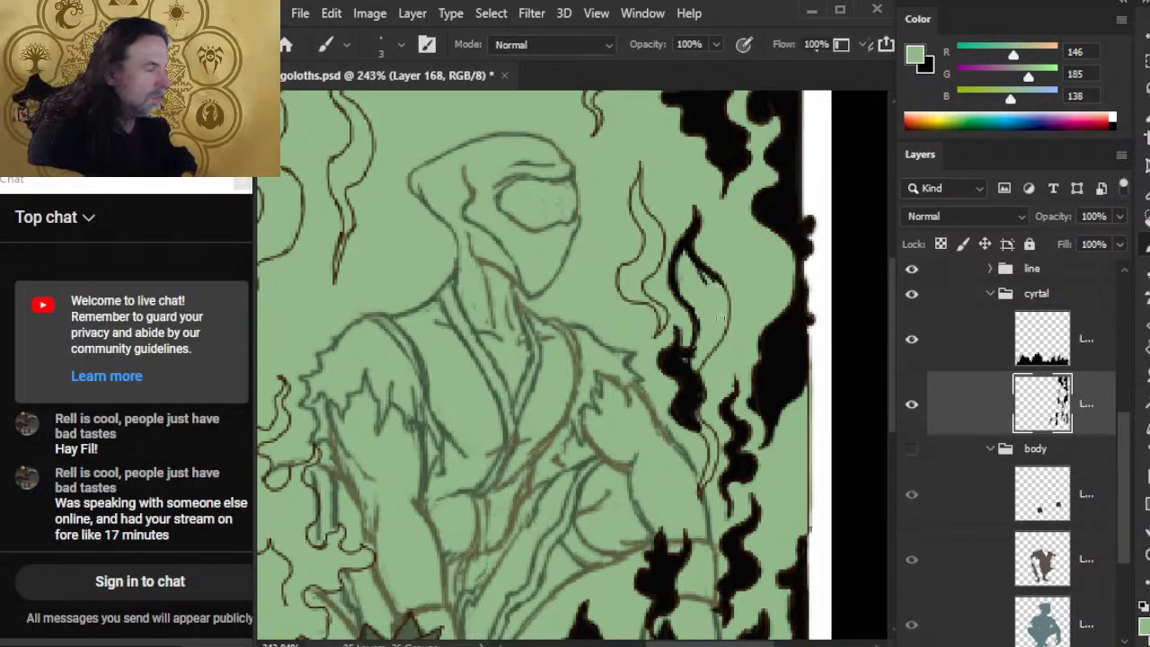
{"action": "key", "text": "x"}
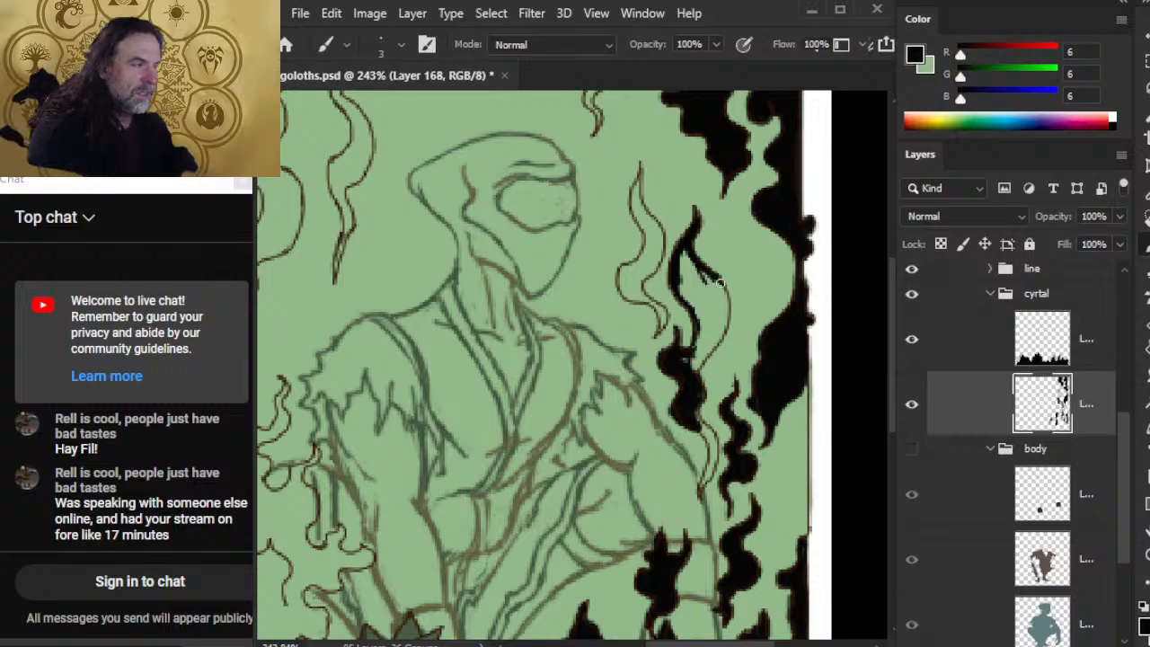
{"action": "left_click", "coordinate": [779, 340], "text": "alt"}
{"action": "left_click_drag", "start_coordinate": [692, 268], "coordinate": [732, 302]}
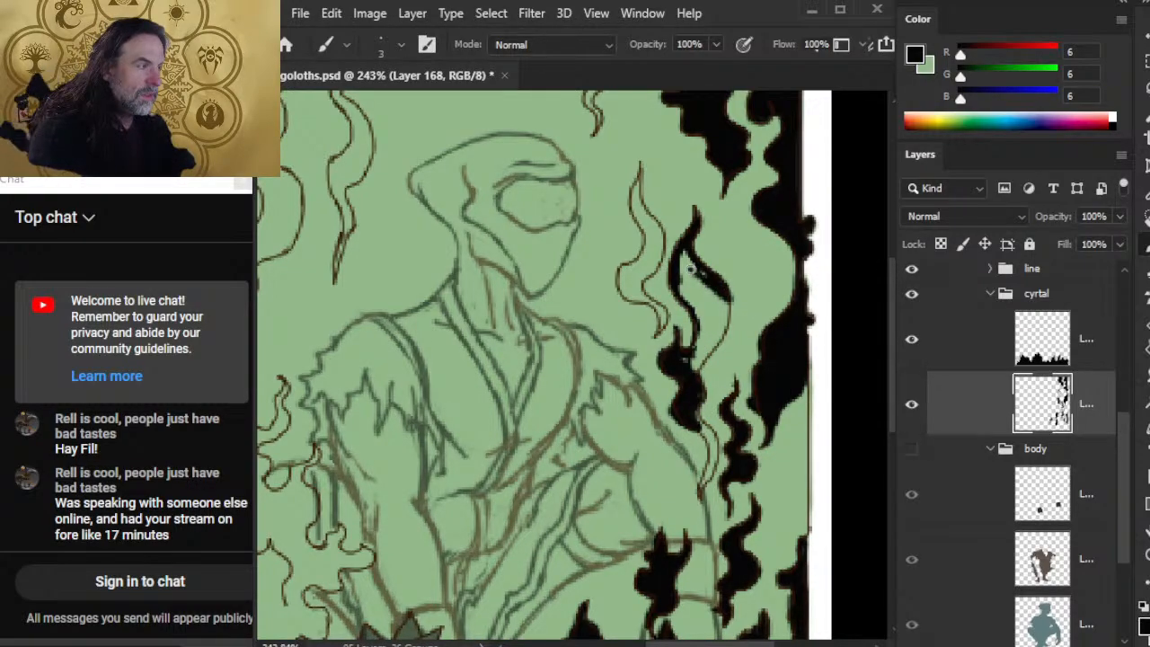
{"action": "left_click_drag", "start_coordinate": [690, 269], "coordinate": [718, 313]}
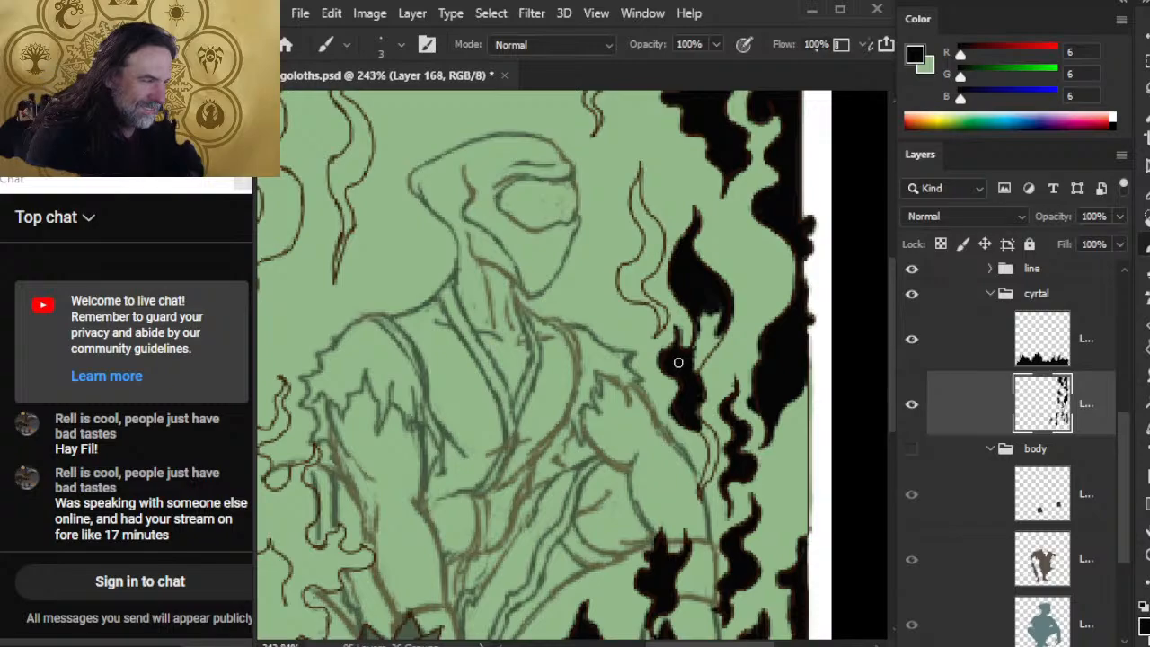
Fill the remaining lower gaps of that wisp near-black and clean up its left and right edges with eraser and brush
{"action": "mouse_move", "coordinate": [695, 350]}
{"action": "left_mouse_down"}
{"action": "mouse_move", "coordinate": [700, 368]}
{"action": "mouse_move", "coordinate": [710, 324]}
{"action": "mouse_move", "coordinate": [716, 349]}
{"action": "mouse_move", "coordinate": [703, 363]}
{"action": "left_mouse_up"}
{"action": "left_click_drag", "start_coordinate": [672, 291], "coordinate": [690, 334]}
{"action": "key", "text": "e"}
{"action": "left_click_drag", "start_coordinate": [671, 295], "coordinate": [676, 306]}
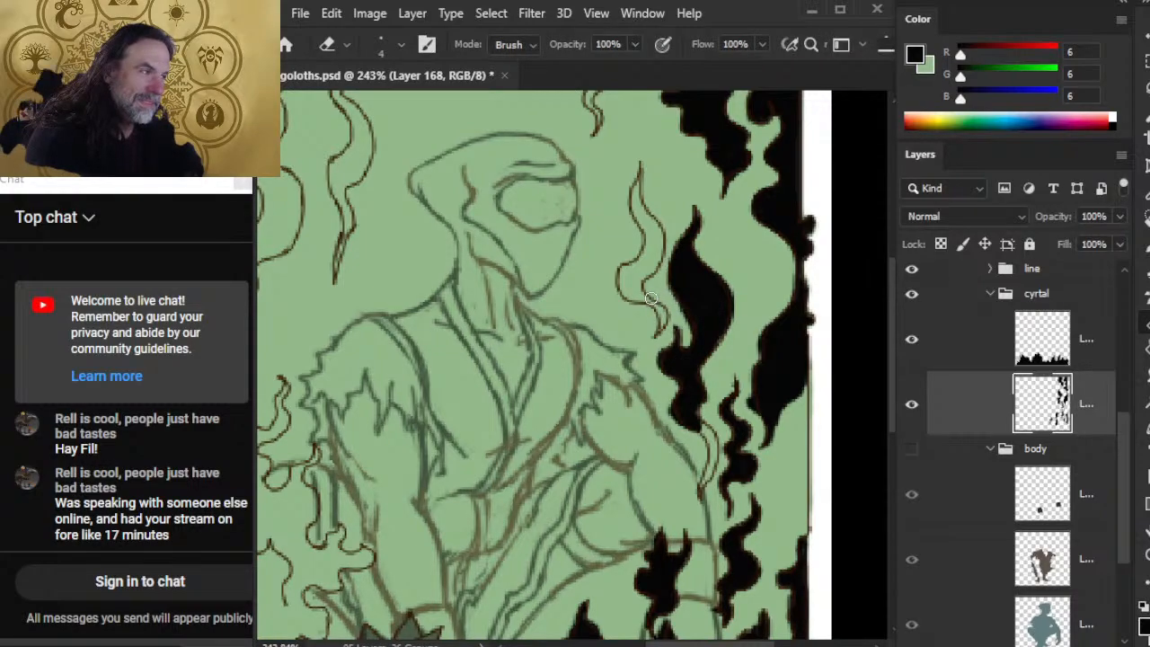
{"action": "key", "text": "b"}
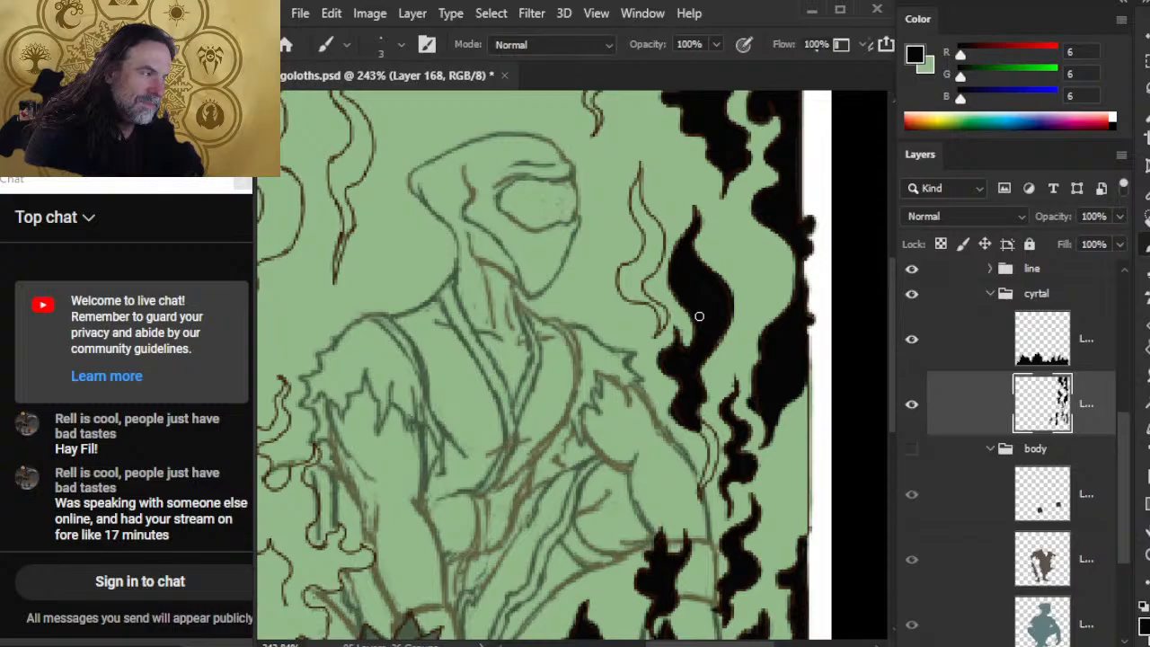
{"action": "left_click_drag", "start_coordinate": [686, 331], "coordinate": [677, 345]}
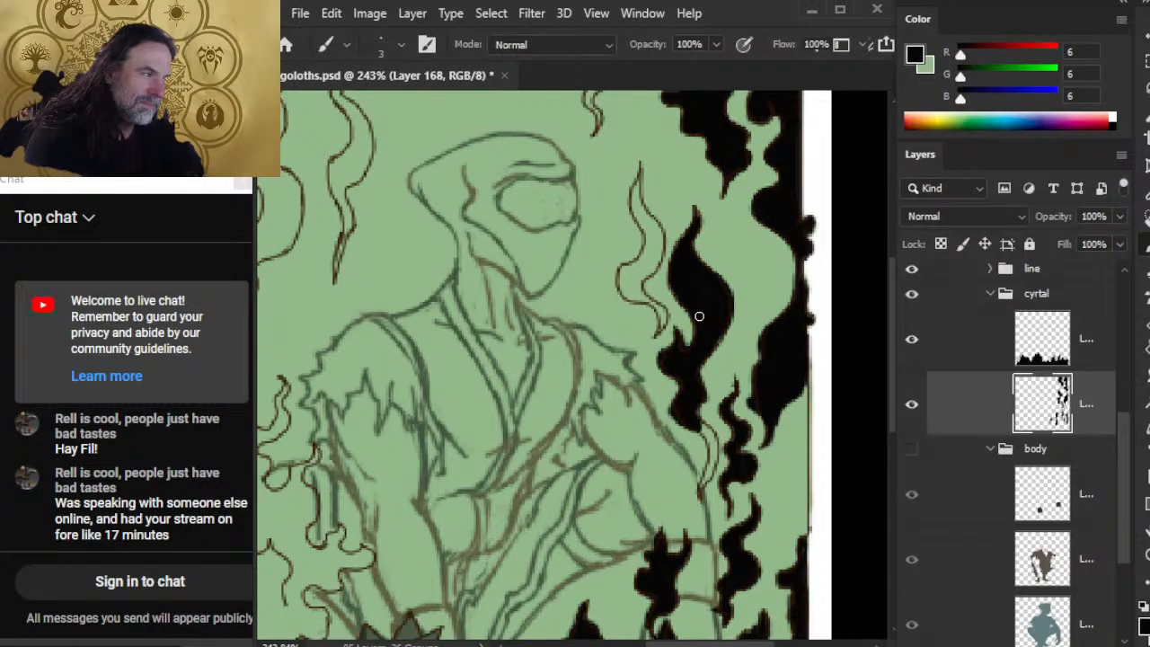
{"action": "left_click_drag", "start_coordinate": [706, 369], "coordinate": [731, 320]}
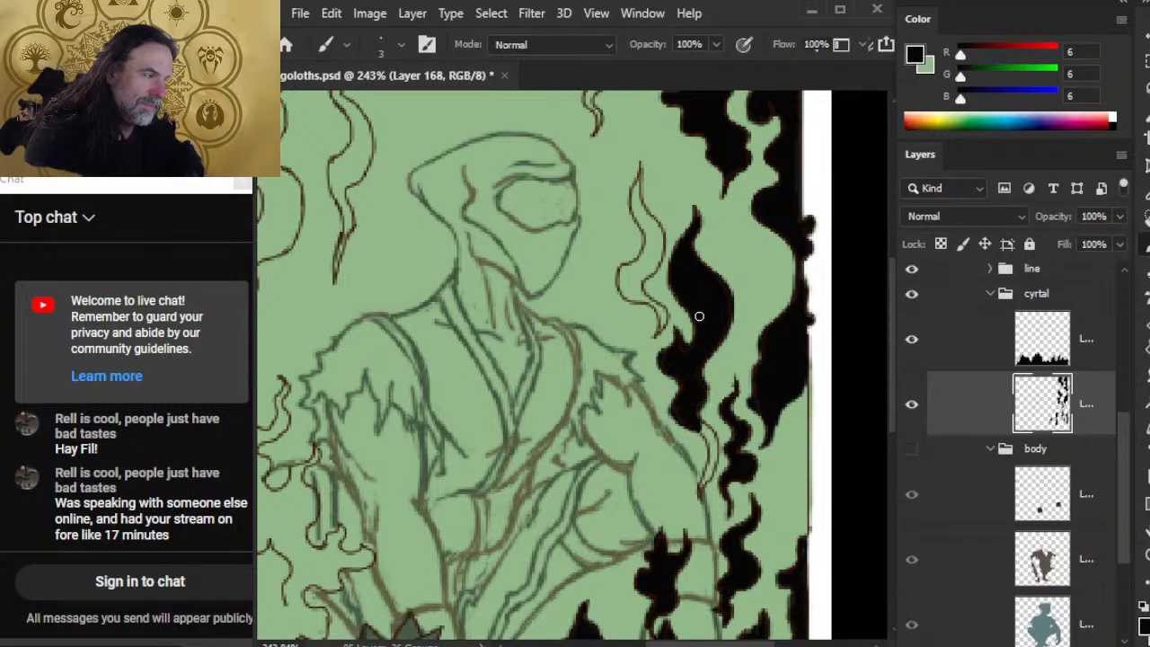
Refine the lower right edge of the near-black wisp beside the shoulder, alternating between eraser and brush
{"action": "key", "text": "e"}
{"action": "left_click_drag", "start_coordinate": [703, 410], "coordinate": [712, 392]}
{"action": "key", "text": "b"}
{"action": "key", "text": "e"}
{"action": "key", "text": "b"}
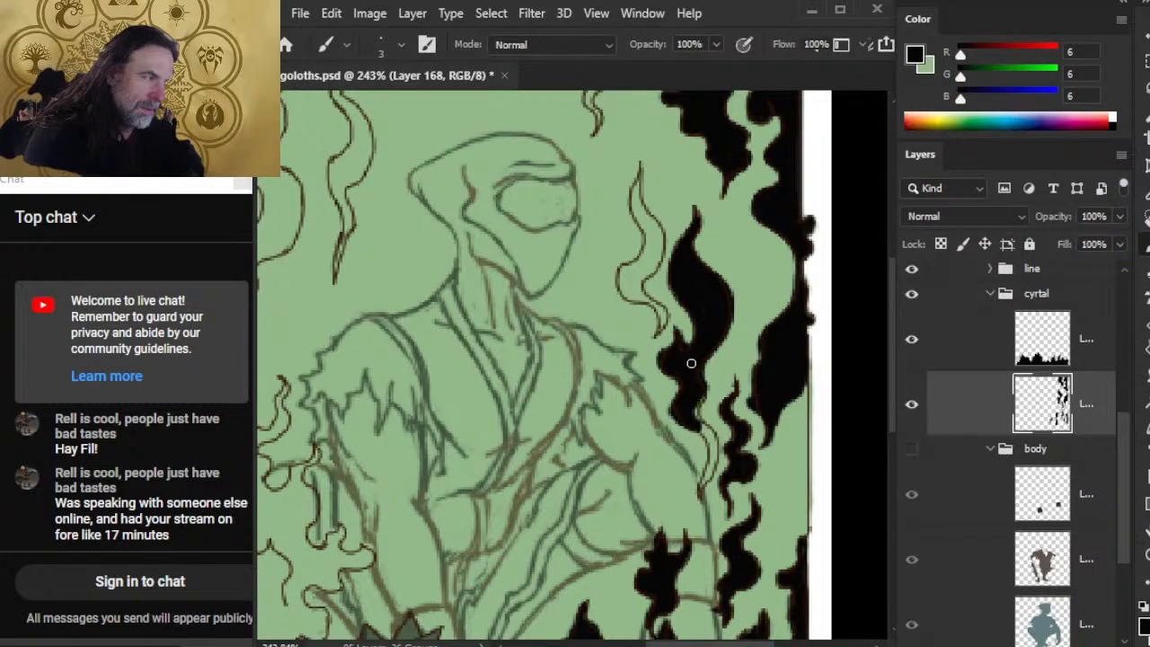
{"action": "key", "text": "e"}
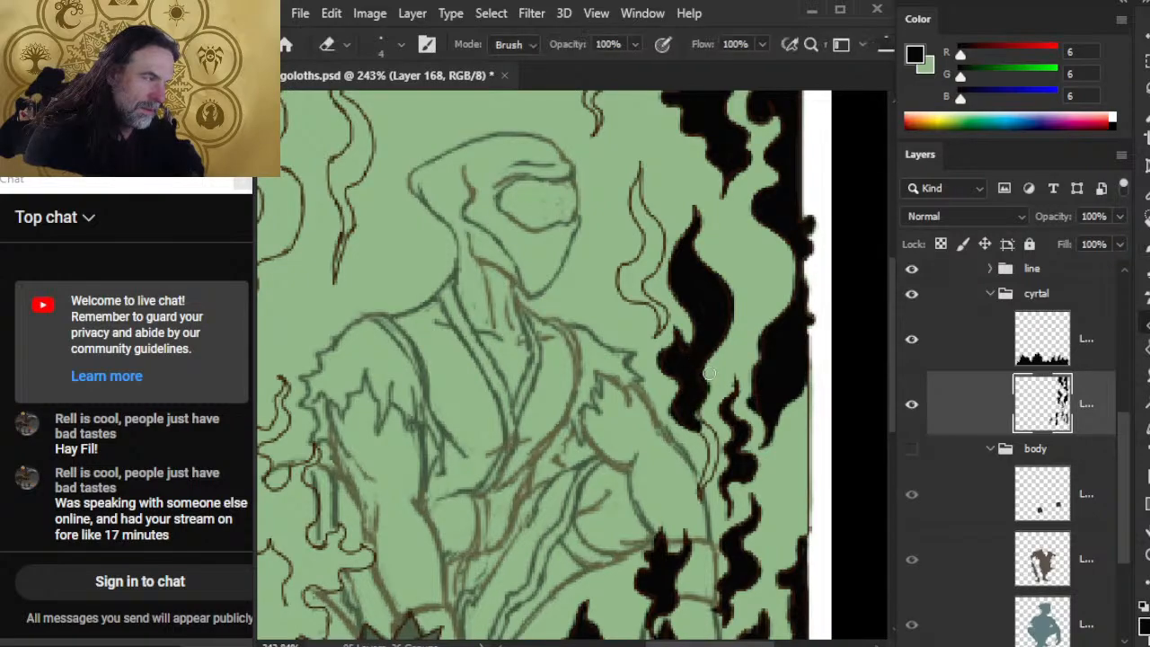
{"action": "key", "text": "b"}
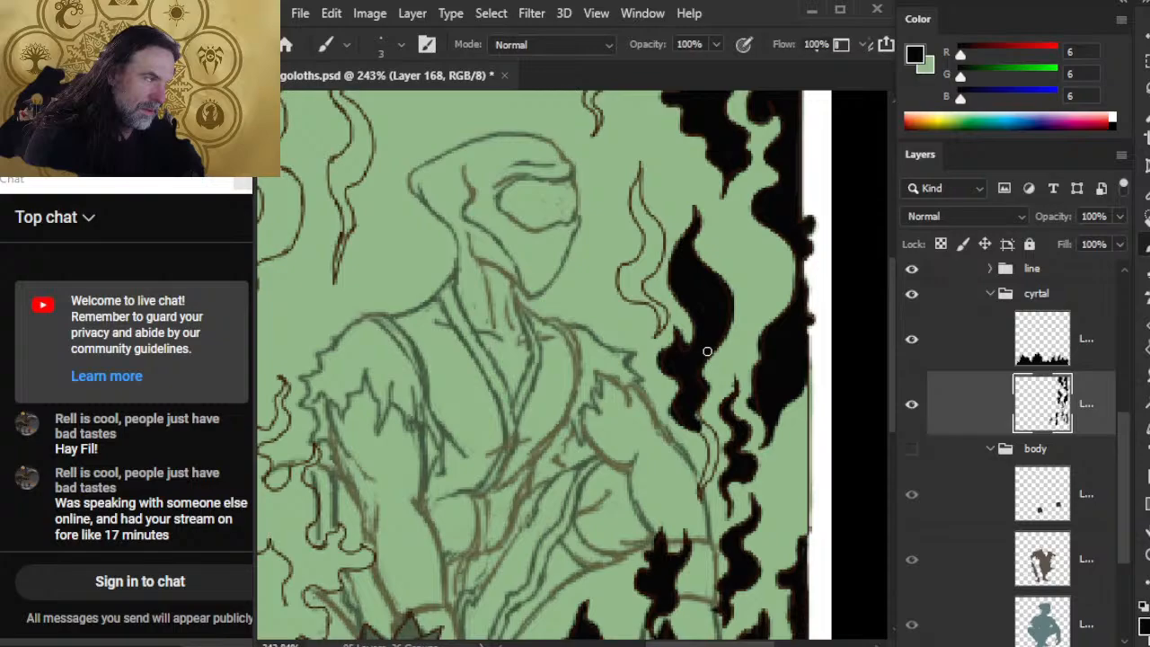
Extend that wisp's lower tip down along the upper arm in near-black and reshape its lower left edge with eraser and brush
{"action": "mouse_move", "coordinate": [698, 413]}
{"action": "left_mouse_down"}
{"action": "mouse_move", "coordinate": [710, 462]}
{"action": "mouse_move", "coordinate": [708, 450]}
{"action": "left_mouse_up"}
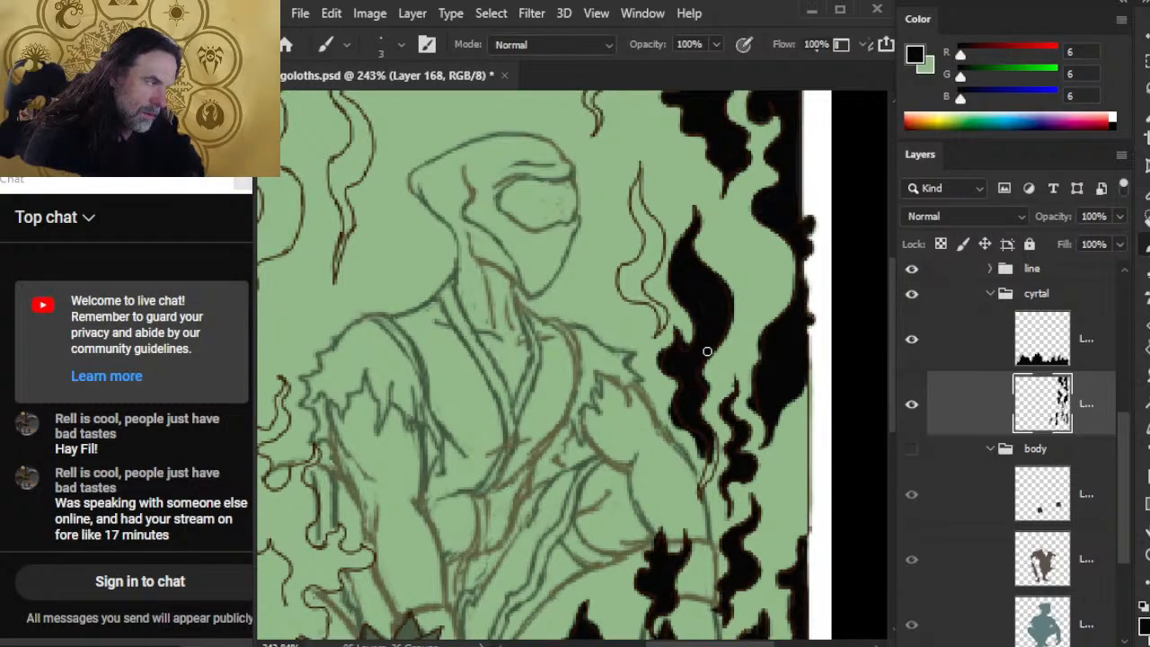
{"action": "key", "text": "e"}
{"action": "mouse_move", "coordinate": [676, 392]}
{"action": "left_mouse_down"}
{"action": "mouse_move", "coordinate": [659, 416]}
{"action": "mouse_move", "coordinate": [675, 384]}
{"action": "left_mouse_up"}
{"action": "key", "text": "b"}
{"action": "mouse_move", "coordinate": [670, 426]}
{"action": "left_mouse_down"}
{"action": "mouse_move", "coordinate": [683, 412]}
{"action": "mouse_move", "coordinate": [680, 432]}
{"action": "left_mouse_up"}
{"action": "key", "text": "e"}
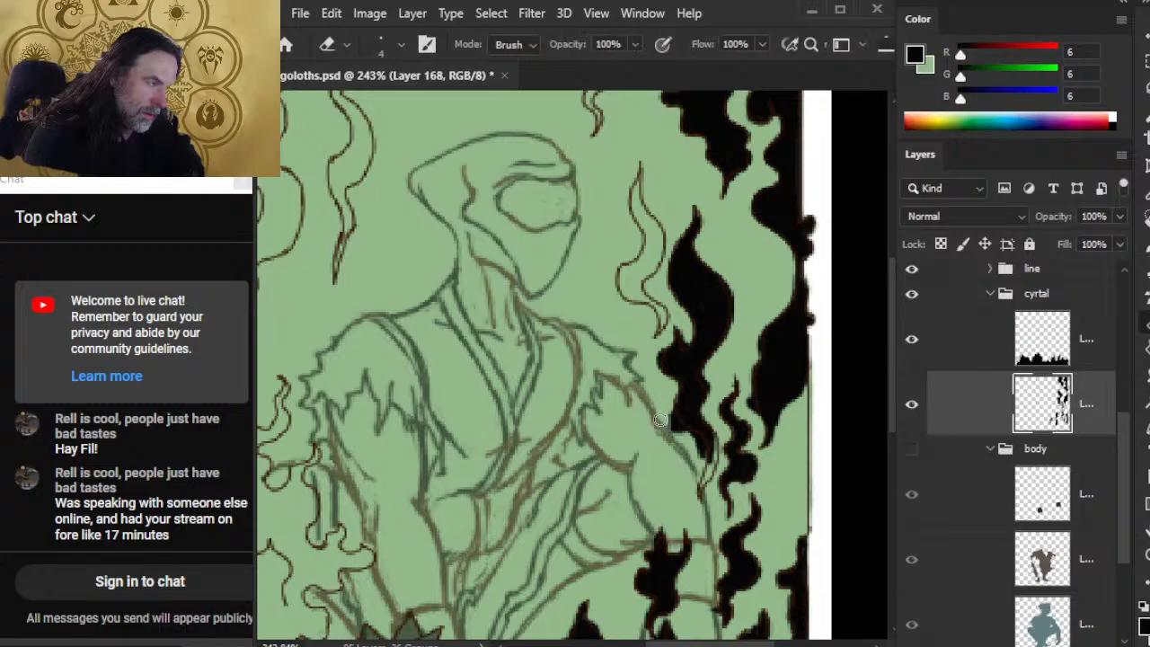
{"action": "key", "text": "b"}
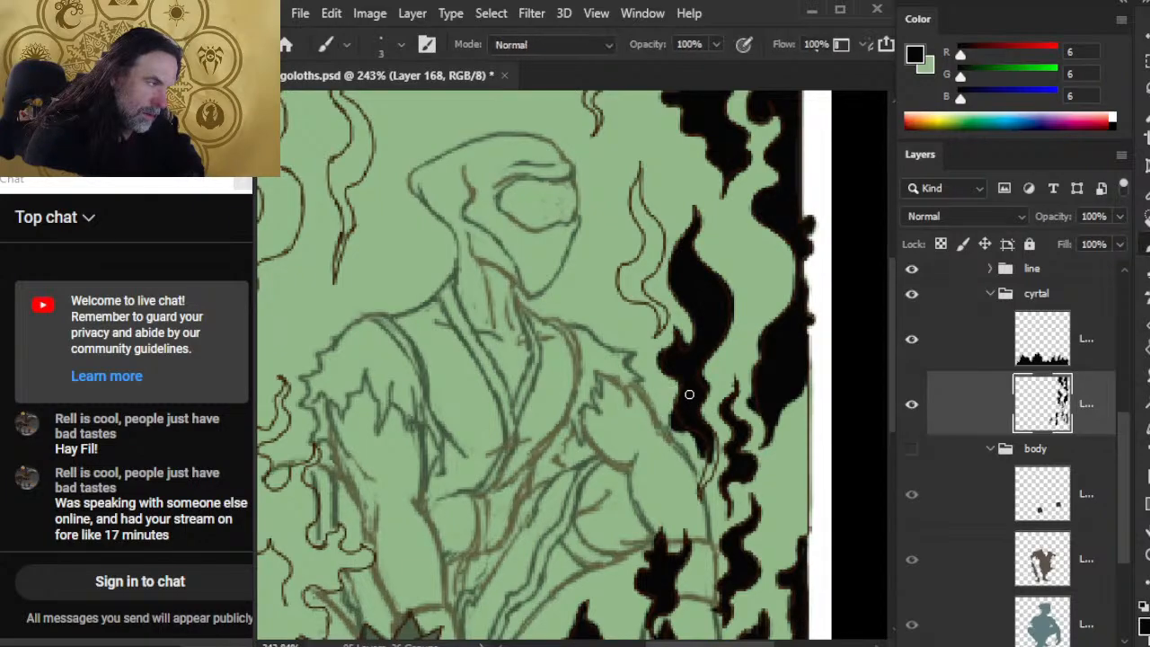
{"action": "left_click_drag", "start_coordinate": [685, 393], "coordinate": [690, 394]}
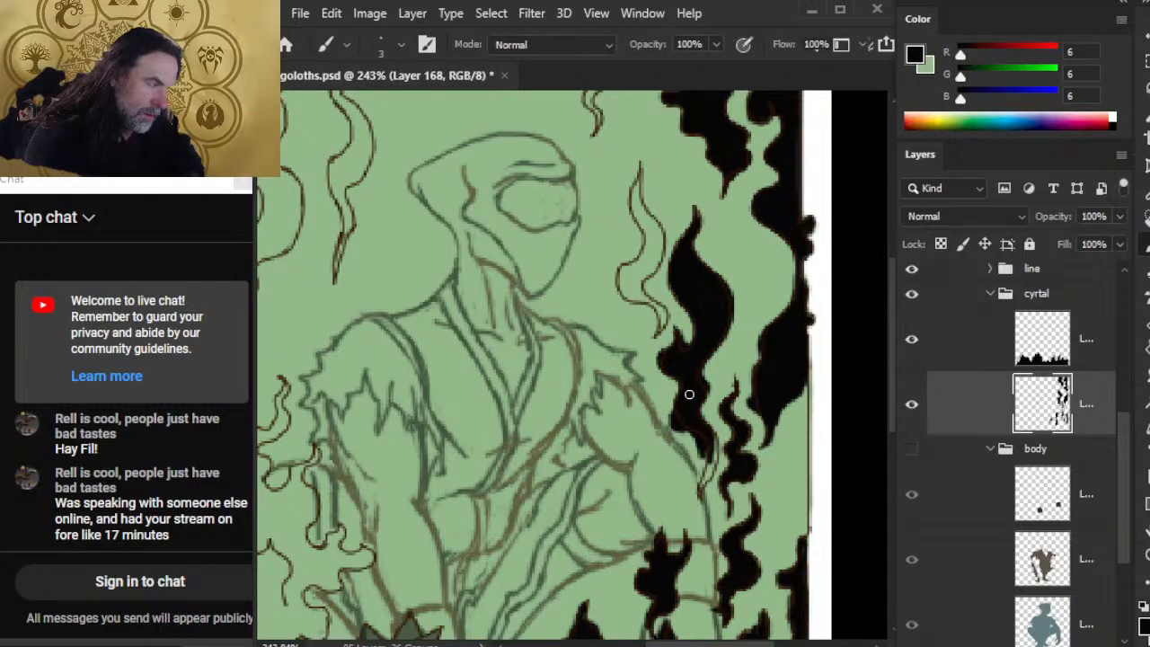
Fill the lower tail of the large smoke wisp beside the figure's raised arm with black, erasing stray edges
{"action": "key", "text": "e"}
{"action": "mouse_move", "coordinate": [683, 449]}
{"action": "left_mouse_down"}
{"action": "mouse_move", "coordinate": [699, 445]}
{"action": "mouse_move", "coordinate": [710, 459]}
{"action": "mouse_move", "coordinate": [710, 437]}
{"action": "left_mouse_up"}
{"action": "key", "text": "b"}
{"action": "left_click_drag", "start_coordinate": [709, 478], "coordinate": [710, 436]}
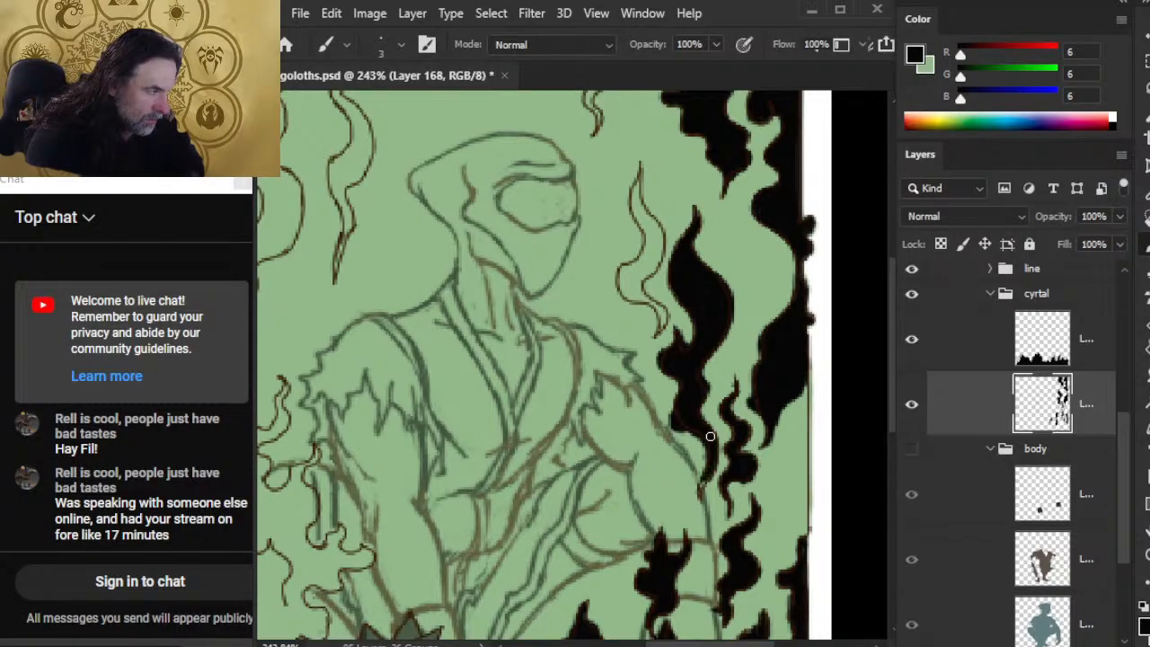
{"action": "left_click_drag", "start_coordinate": [705, 494], "coordinate": [710, 437]}
{"action": "key", "text": "e"}
{"action": "mouse_move", "coordinate": [711, 481]}
{"action": "left_mouse_down"}
{"action": "mouse_move", "coordinate": [713, 498]}
{"action": "mouse_move", "coordinate": [700, 498]}
{"action": "mouse_move", "coordinate": [710, 471]}
{"action": "left_mouse_up"}
{"action": "key", "text": "b"}
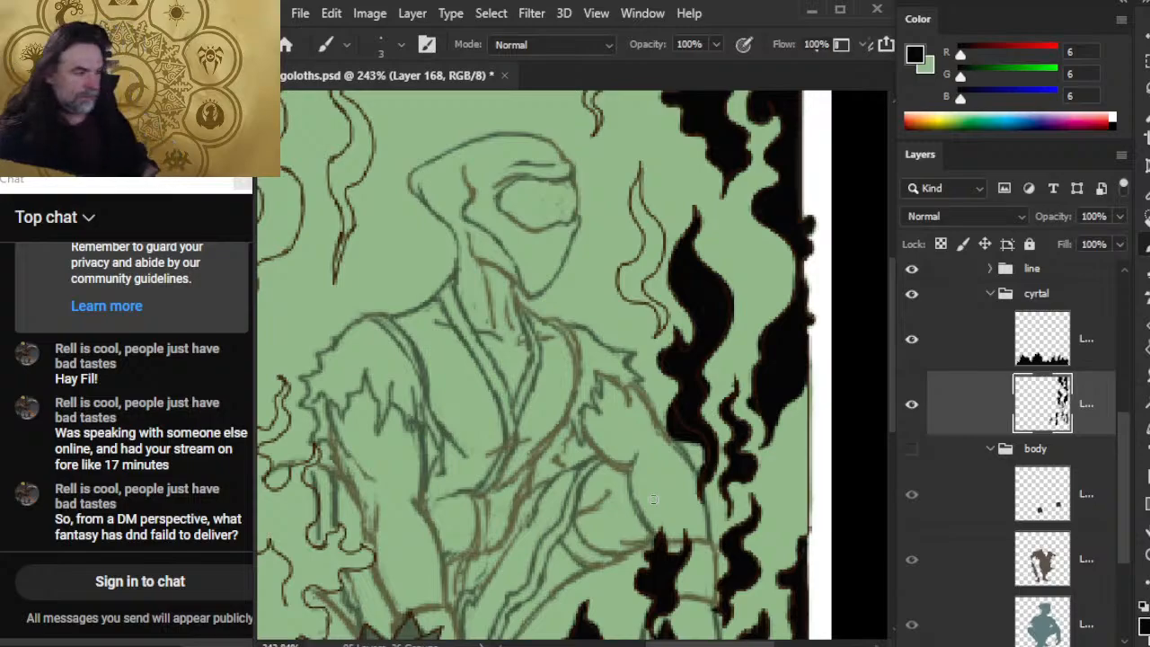
Fill the slim outlined smoke wisp between the head and the large black wisp with black, up to its pointed tip
{"action": "mouse_move", "coordinate": [624, 276]}
{"action": "left_mouse_down"}
{"action": "mouse_move", "coordinate": [631, 294]}
{"action": "mouse_move", "coordinate": [631, 275]}
{"action": "left_mouse_up"}
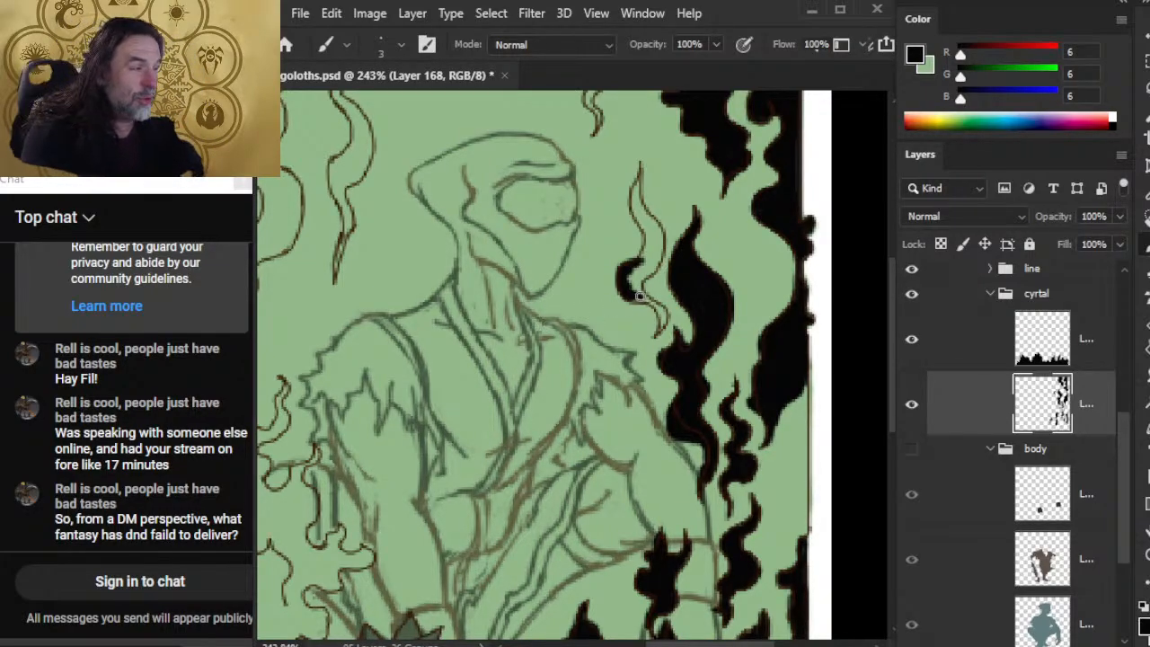
{"action": "mouse_move", "coordinate": [630, 294]}
{"action": "left_mouse_down"}
{"action": "mouse_move", "coordinate": [649, 258]}
{"action": "mouse_move", "coordinate": [654, 267]}
{"action": "left_mouse_up"}
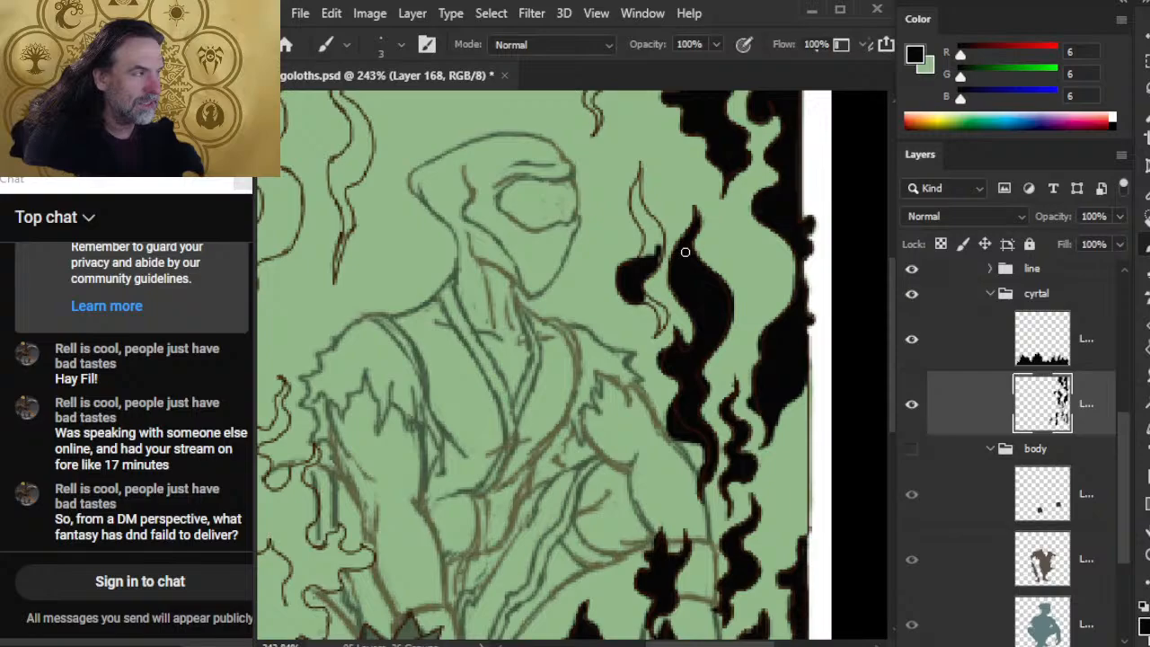
{"action": "left_click_drag", "start_coordinate": [658, 246], "coordinate": [660, 230]}
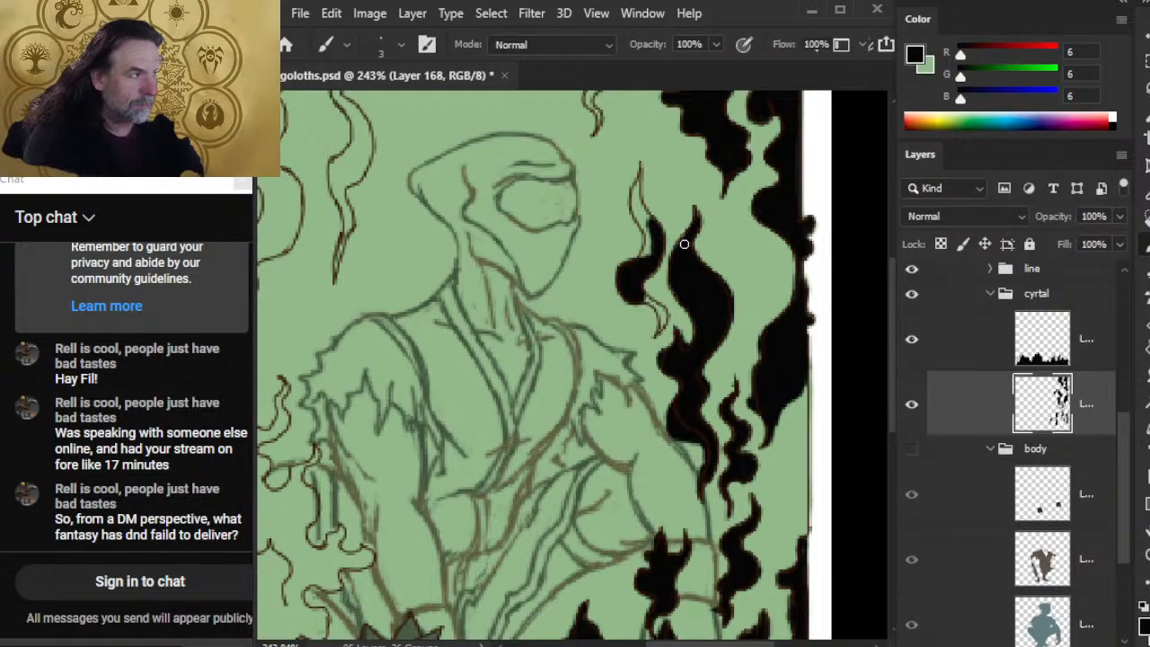
{"action": "mouse_move", "coordinate": [653, 241]}
{"action": "left_mouse_down"}
{"action": "mouse_move", "coordinate": [636, 255]}
{"action": "mouse_move", "coordinate": [649, 207]}
{"action": "mouse_move", "coordinate": [638, 185]}
{"action": "mouse_move", "coordinate": [633, 213]}
{"action": "mouse_move", "coordinate": [640, 164]}
{"action": "mouse_move", "coordinate": [633, 191]}
{"action": "left_mouse_up"}
{"action": "key", "text": "e"}
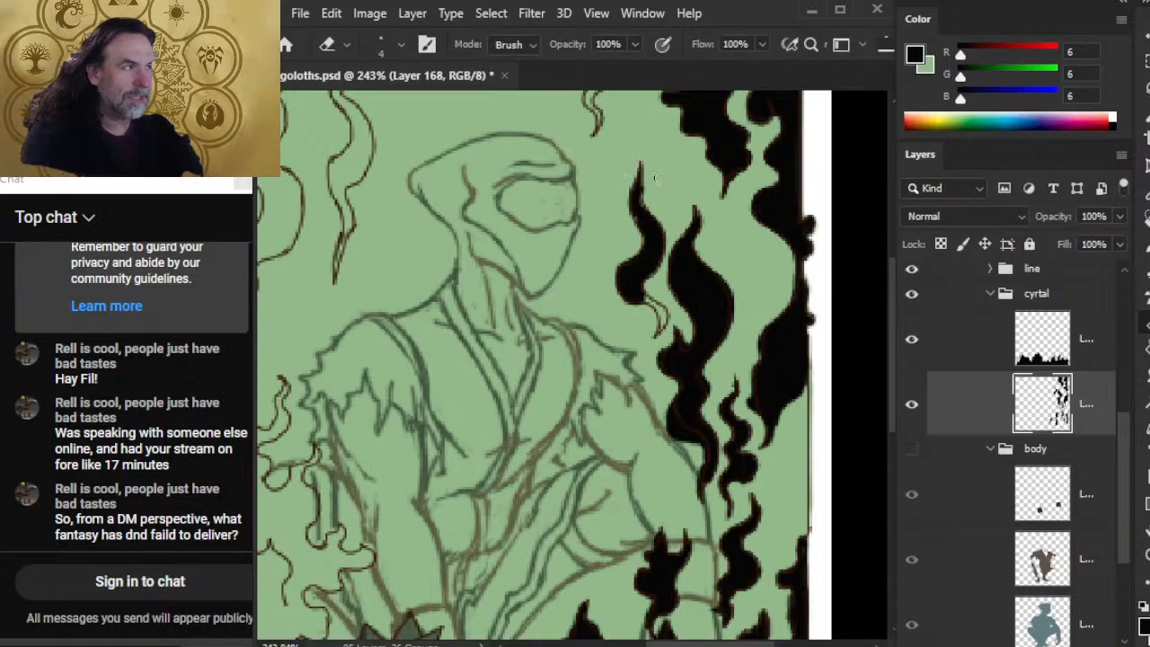
{"action": "key", "text": "b"}
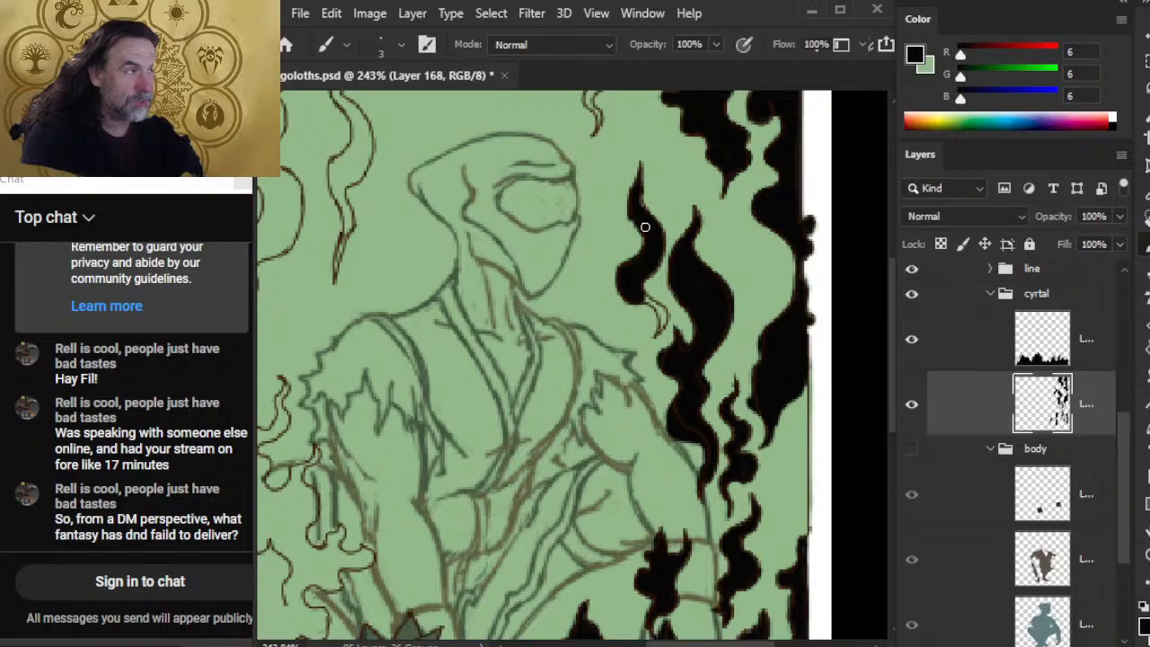
Thicken the slim wisp's outer edge below its tip, fill its lower tail with black, and tidy the contour
{"action": "mouse_move", "coordinate": [632, 207]}
{"action": "left_mouse_down"}
{"action": "mouse_move", "coordinate": [635, 236]}
{"action": "mouse_move", "coordinate": [627, 190]}
{"action": "left_mouse_up"}
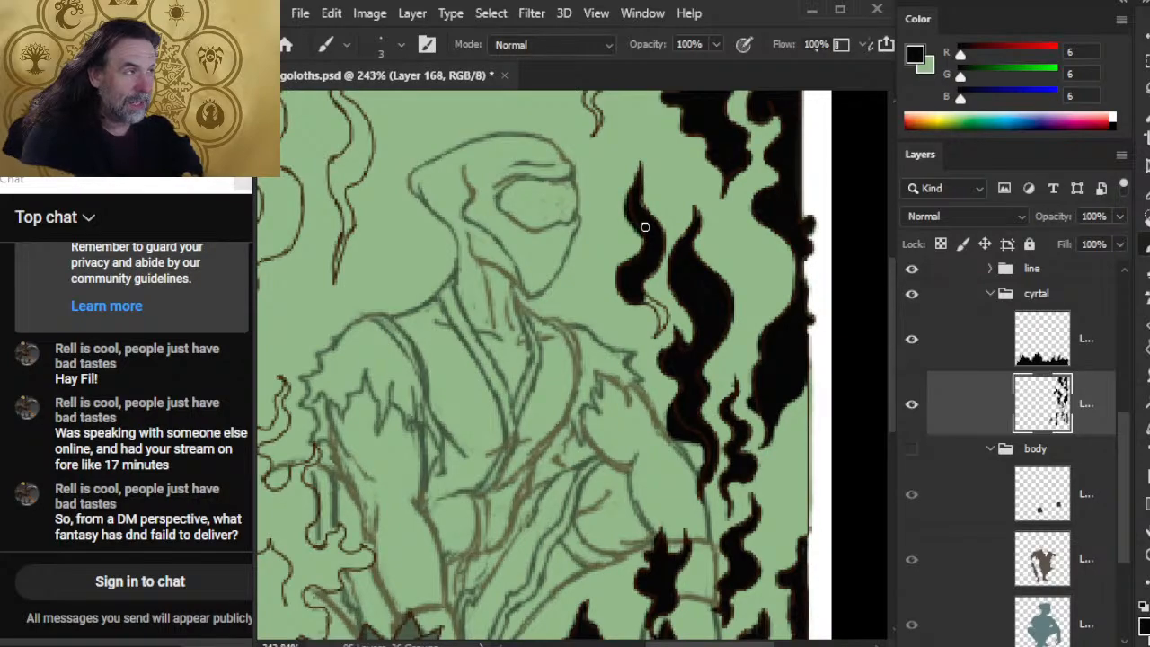
{"action": "key", "text": "e"}
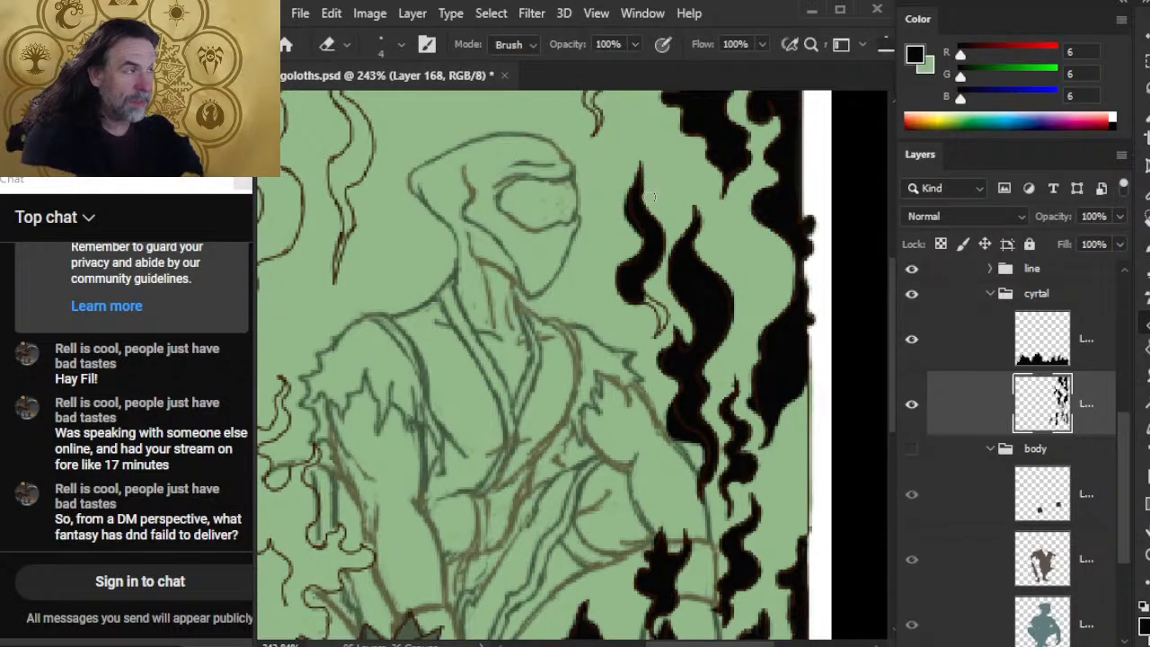
{"action": "key", "text": "b"}
{"action": "mouse_move", "coordinate": [631, 304]}
{"action": "left_mouse_down"}
{"action": "mouse_move", "coordinate": [665, 324]}
{"action": "mouse_move", "coordinate": [649, 300]}
{"action": "left_mouse_up"}
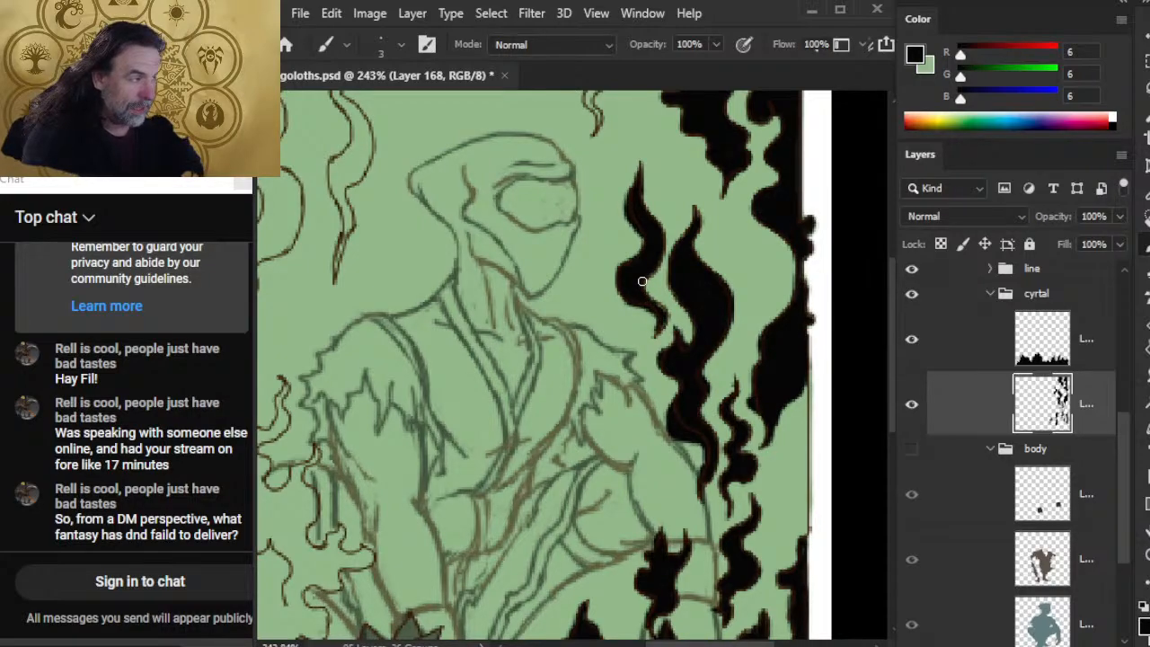
{"action": "key", "text": "e"}
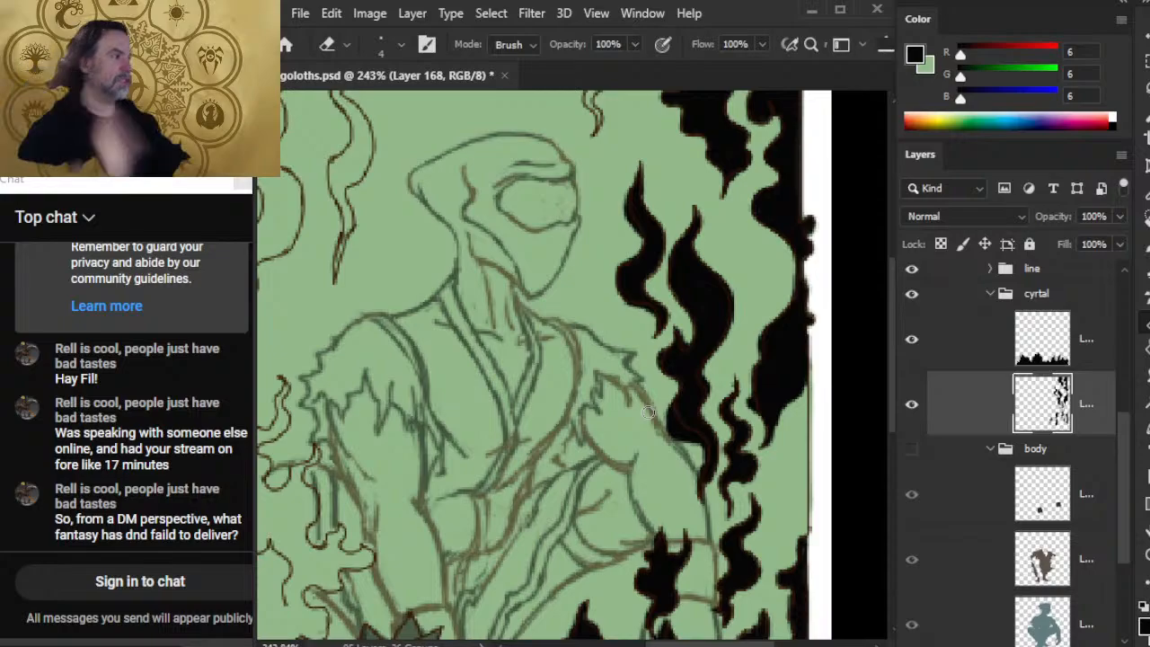
{"action": "key", "text": "b"}
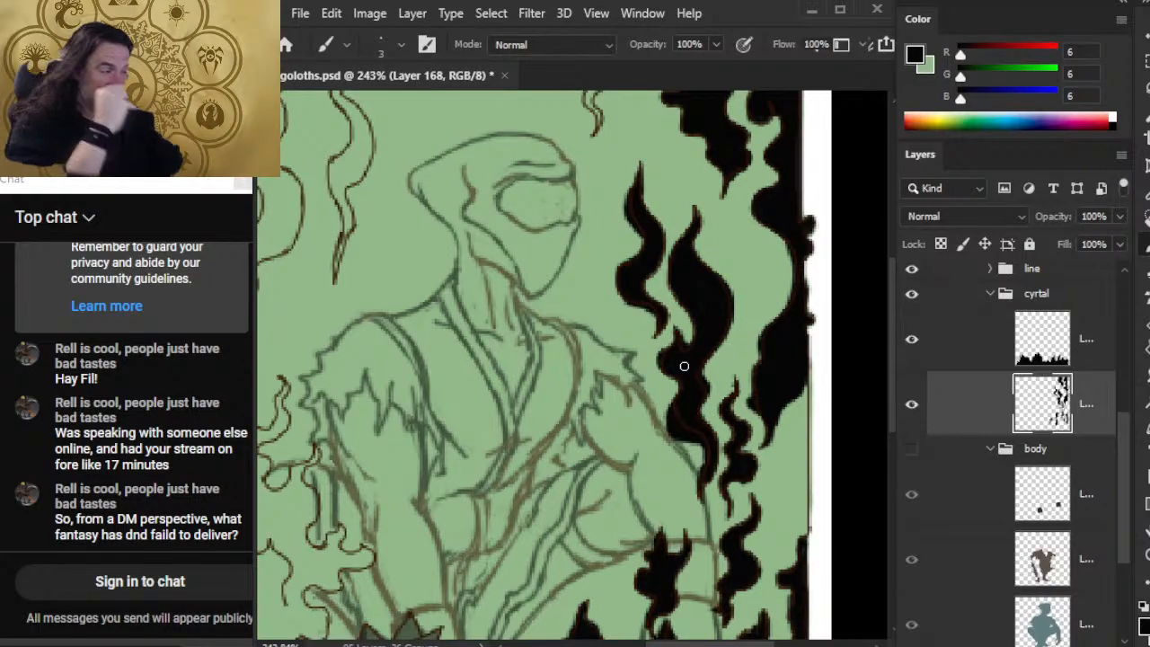
{"action": "key", "text": "e"}
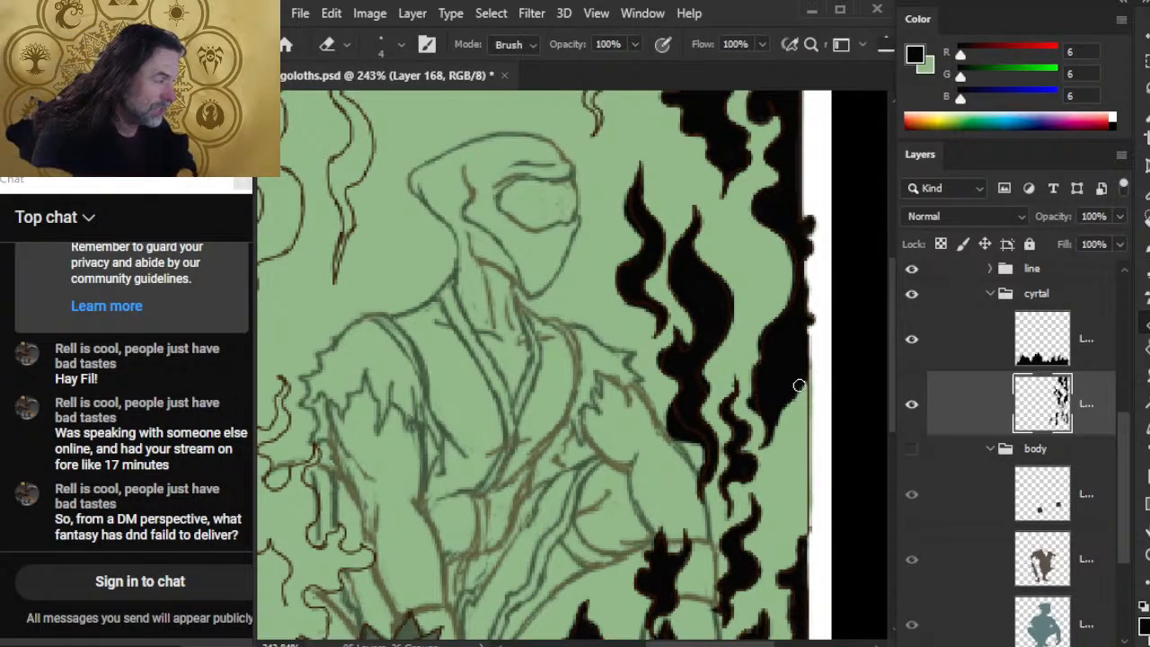
{"action": "key", "text": "b"}
{"action": "key", "text": "e"}
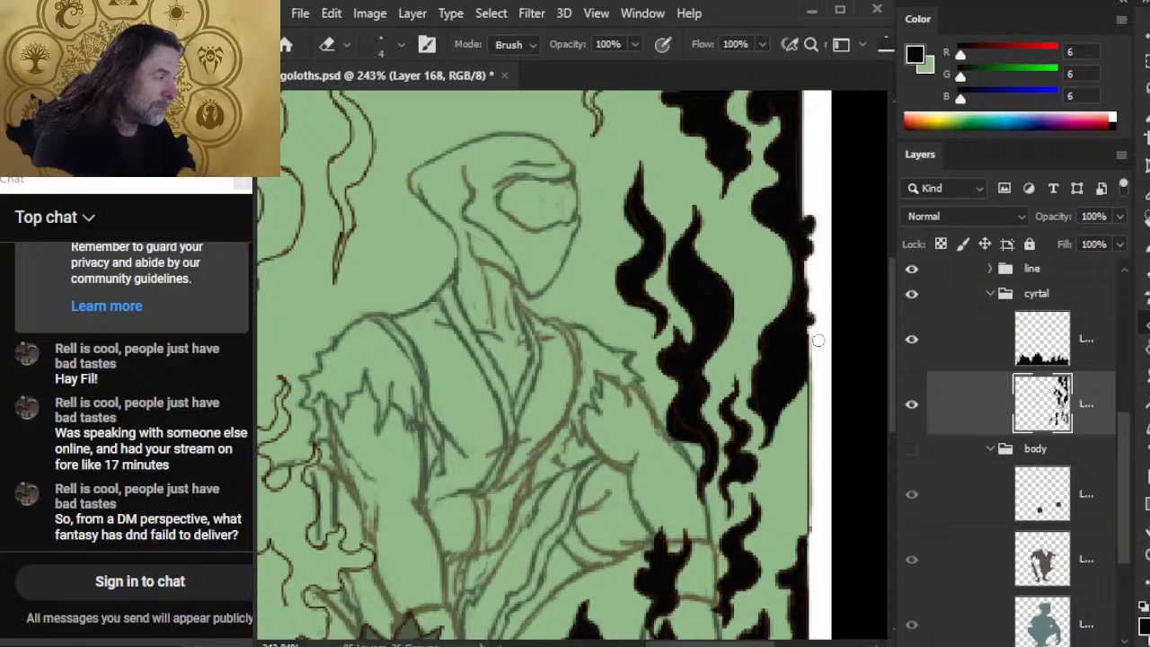
{"action": "key", "text": "b"}
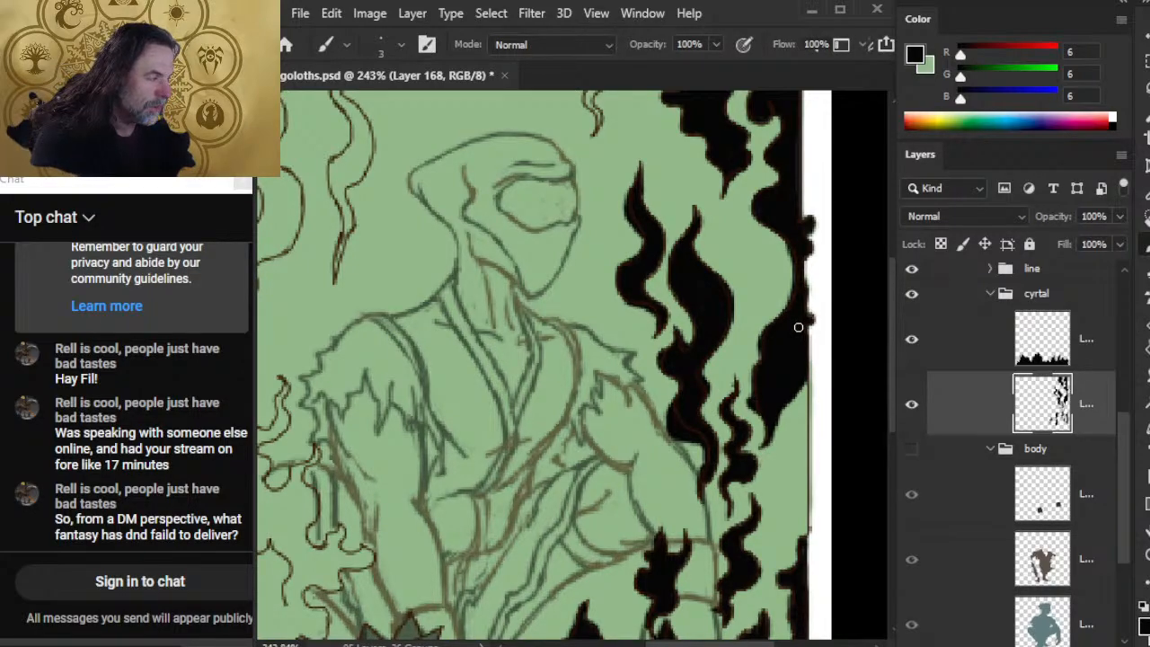
{"action": "key", "text": "e"}
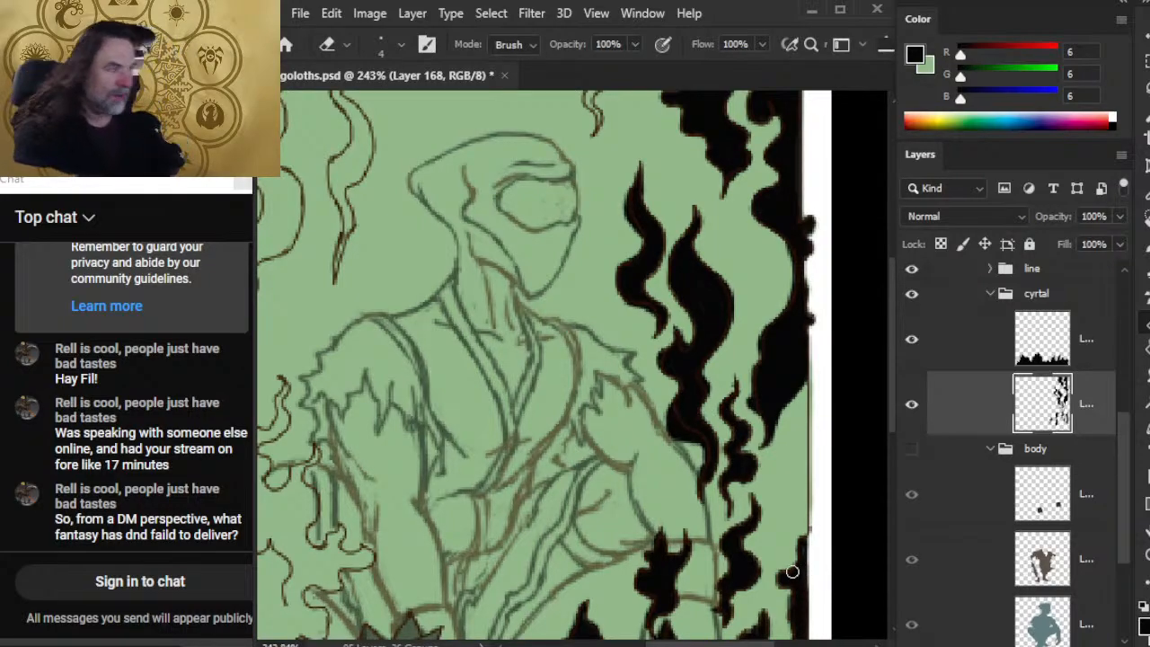
Fill the small curling wisp at the canvas's upper edge, above the figure's head, with black and clean its contour
{"action": "scroll", "coordinate": [663, 272], "scroll_direction": "up", "scroll_amount": 5}
{"action": "key", "text": "b"}
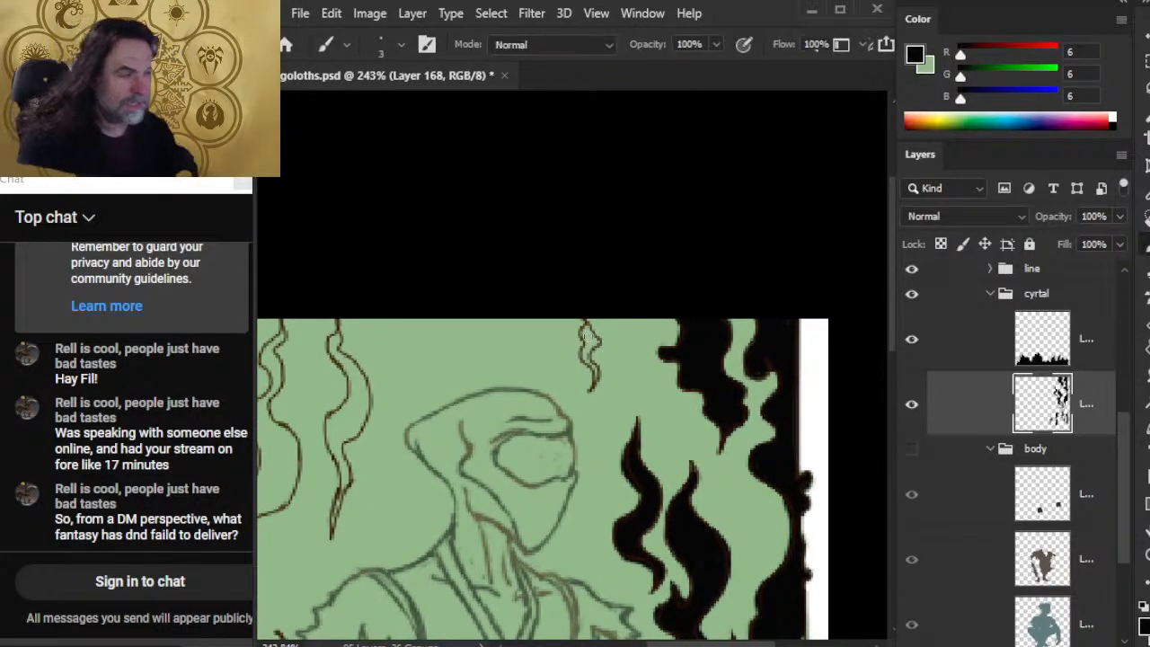
{"action": "left_click_drag", "start_coordinate": [588, 336], "coordinate": [590, 388]}
{"action": "key", "text": "e"}
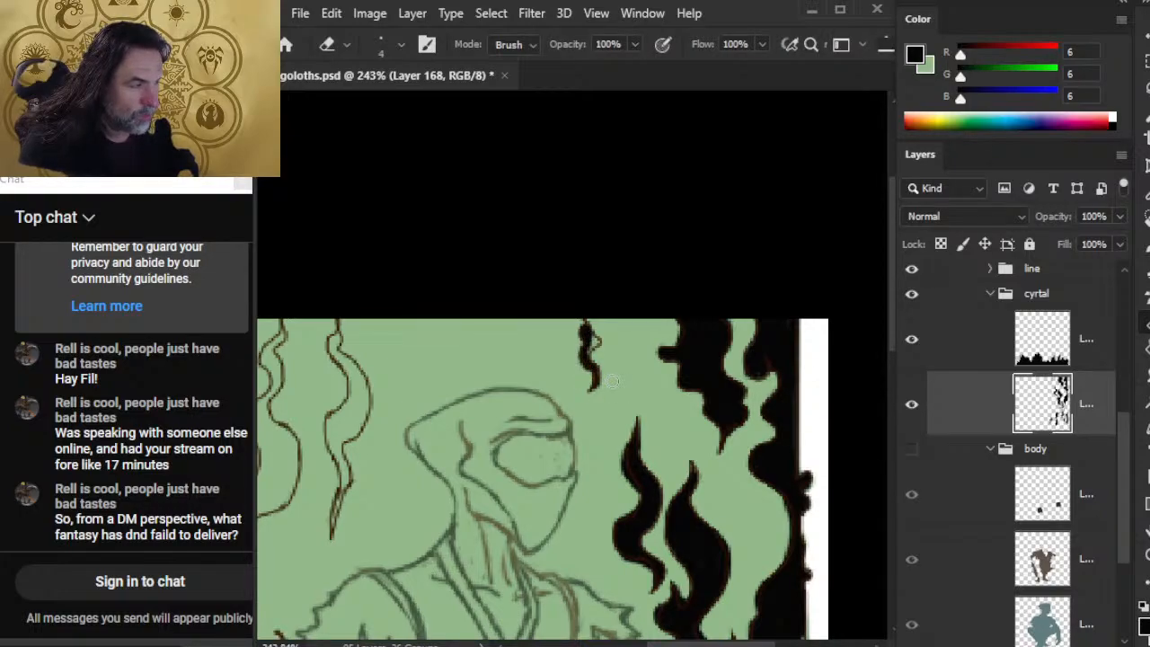
{"action": "key", "text": "b"}
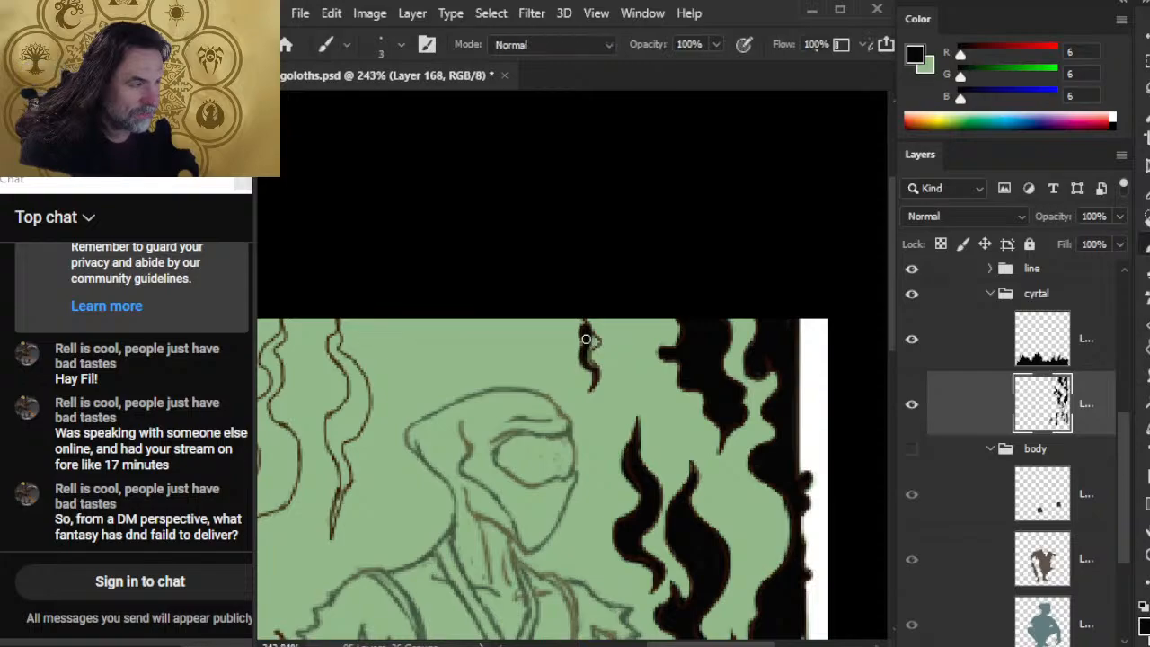
{"action": "mouse_move", "coordinate": [586, 339]}
{"action": "left_mouse_down"}
{"action": "mouse_move", "coordinate": [597, 352]}
{"action": "mouse_move", "coordinate": [584, 326]}
{"action": "mouse_move", "coordinate": [596, 349]}
{"action": "mouse_move", "coordinate": [588, 337]}
{"action": "left_mouse_up"}
{"action": "key", "text": "e"}
{"action": "key", "text": "b"}
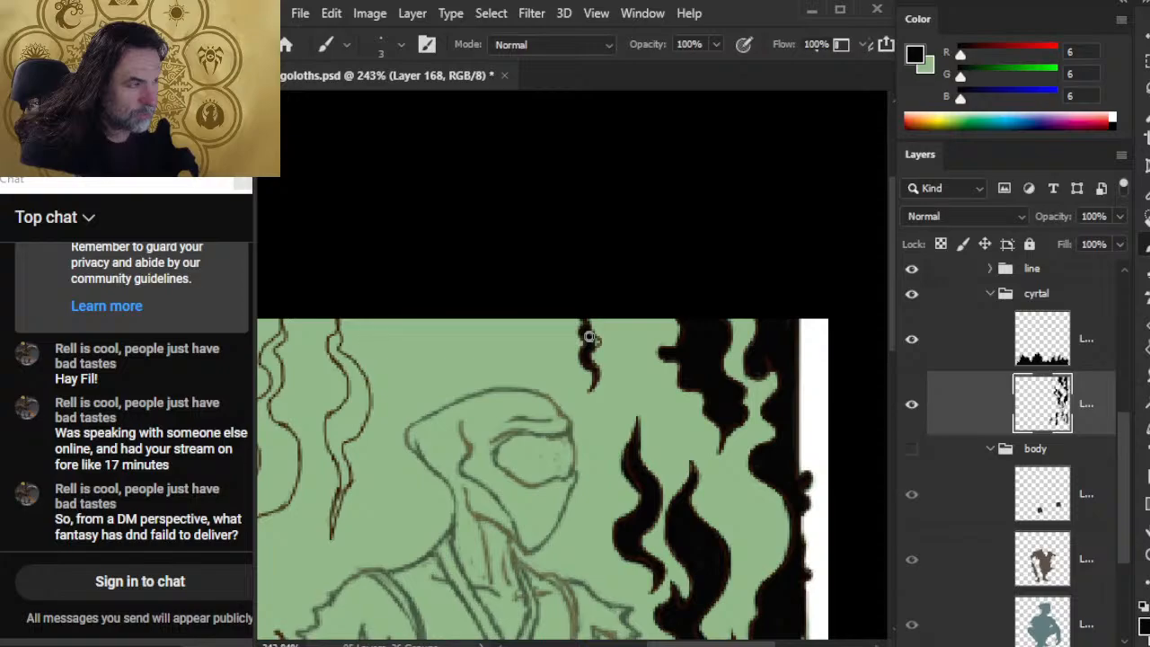
{"action": "key", "text": "e"}
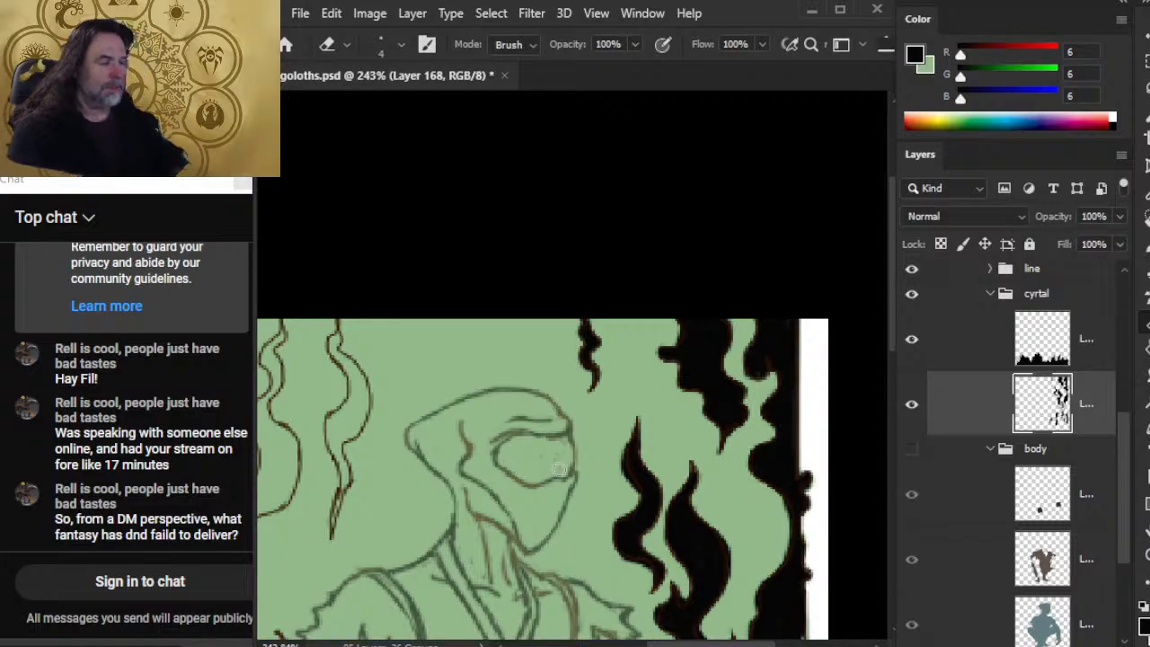
Fill the upper curve of the tall wavy wisp behind the figure's head with black
{"action": "left_click_drag", "start_coordinate": [557, 417], "coordinate": [829, 463]}
{"action": "key", "text": "b"}
{"action": "mouse_move", "coordinate": [537, 376]}
{"action": "left_mouse_down"}
{"action": "mouse_move", "coordinate": [528, 391]}
{"action": "mouse_move", "coordinate": [540, 363]}
{"action": "mouse_move", "coordinate": [549, 407]}
{"action": "mouse_move", "coordinate": [534, 389]}
{"action": "mouse_move", "coordinate": [556, 416]}
{"action": "mouse_move", "coordinate": [543, 464]}
{"action": "mouse_move", "coordinate": [540, 420]}
{"action": "mouse_move", "coordinate": [559, 439]}
{"action": "mouse_move", "coordinate": [554, 411]}
{"action": "mouse_move", "coordinate": [563, 420]}
{"action": "mouse_move", "coordinate": [557, 478]}
{"action": "left_mouse_up"}
{"action": "key", "text": "e"}
{"action": "key", "text": "b"}
{"action": "key", "text": "e"}
{"action": "key", "text": "b"}
{"action": "left_click_drag", "start_coordinate": [551, 396], "coordinate": [566, 414]}
{"action": "mouse_move", "coordinate": [559, 464]}
{"action": "left_mouse_down"}
{"action": "mouse_move", "coordinate": [571, 457]}
{"action": "mouse_move", "coordinate": [543, 476]}
{"action": "left_mouse_up"}
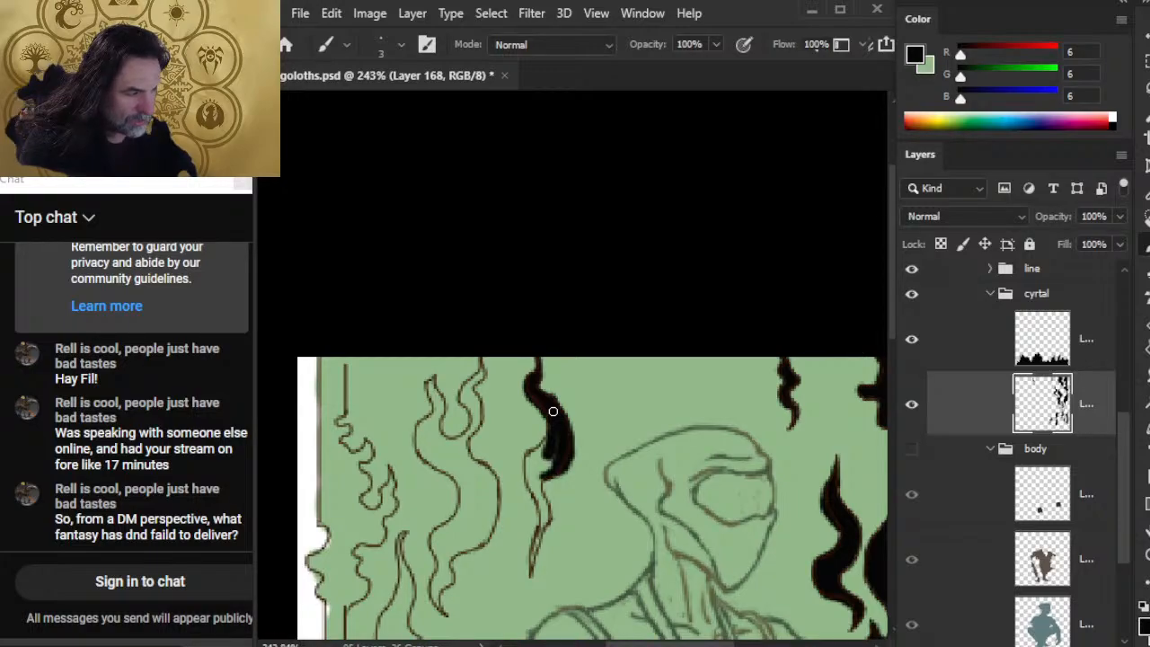
{"action": "left_click_drag", "start_coordinate": [557, 396], "coordinate": [571, 429]}
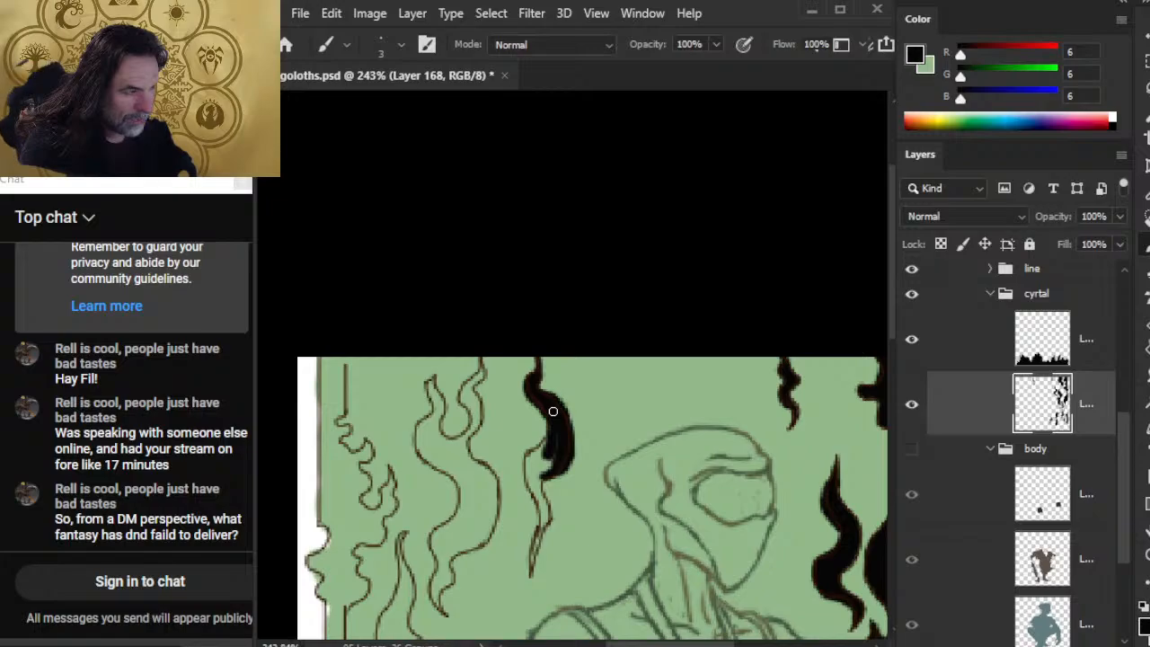
{"action": "mouse_move", "coordinate": [542, 453]}
{"action": "left_mouse_down"}
{"action": "mouse_move", "coordinate": [528, 462]}
{"action": "mouse_move", "coordinate": [539, 439]}
{"action": "mouse_move", "coordinate": [530, 480]}
{"action": "mouse_move", "coordinate": [548, 462]}
{"action": "mouse_move", "coordinate": [542, 471]}
{"action": "left_mouse_up"}
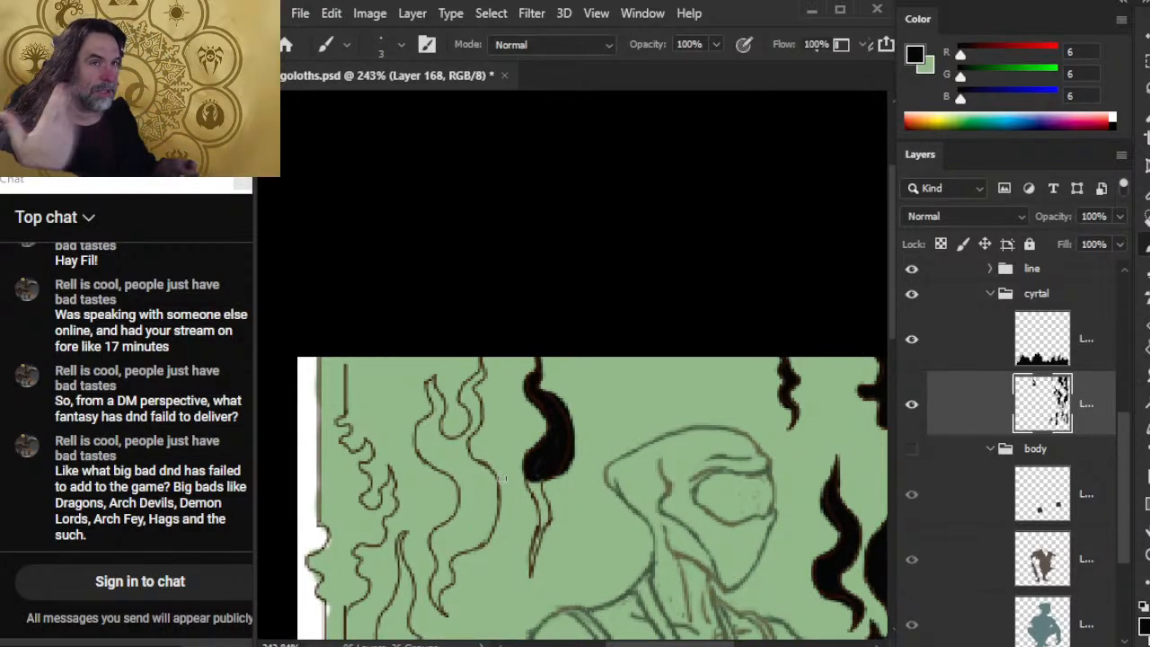
Fill the tall wavy wisp's lower bend and pointed tail with black, trimming the tail's edges with the Eraser
{"action": "left_click_drag", "start_coordinate": [540, 462], "coordinate": [528, 460]}
{"action": "mouse_move", "coordinate": [525, 491]}
{"action": "left_mouse_down"}
{"action": "mouse_move", "coordinate": [534, 505]}
{"action": "mouse_move", "coordinate": [532, 447]}
{"action": "mouse_move", "coordinate": [545, 518]}
{"action": "left_mouse_up"}
{"action": "mouse_move", "coordinate": [545, 518]}
{"action": "left_mouse_down"}
{"action": "mouse_move", "coordinate": [541, 480]}
{"action": "mouse_move", "coordinate": [536, 583]}
{"action": "left_mouse_up"}
{"action": "key", "text": "e"}
{"action": "left_click_drag", "start_coordinate": [550, 526], "coordinate": [540, 554]}
{"action": "key", "text": "b"}
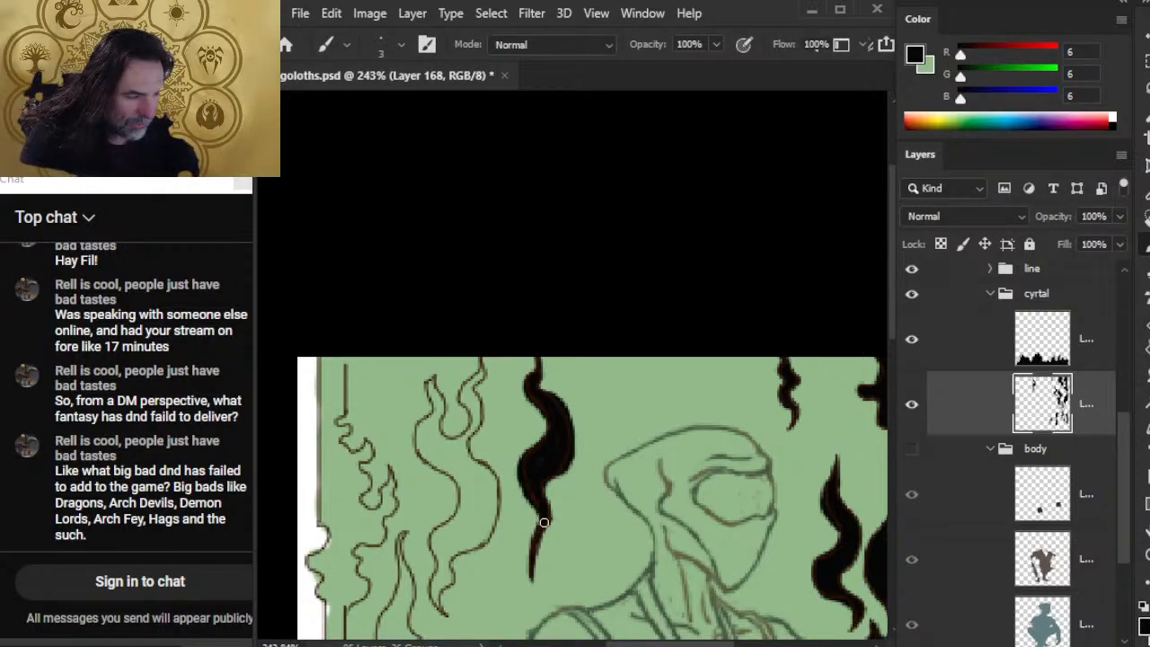
{"action": "mouse_move", "coordinate": [544, 522]}
{"action": "left_mouse_down"}
{"action": "mouse_move", "coordinate": [536, 581]}
{"action": "mouse_move", "coordinate": [538, 559]}
{"action": "left_mouse_up"}
{"action": "key", "text": "e"}
{"action": "key", "text": "b"}
{"action": "key", "text": "e"}
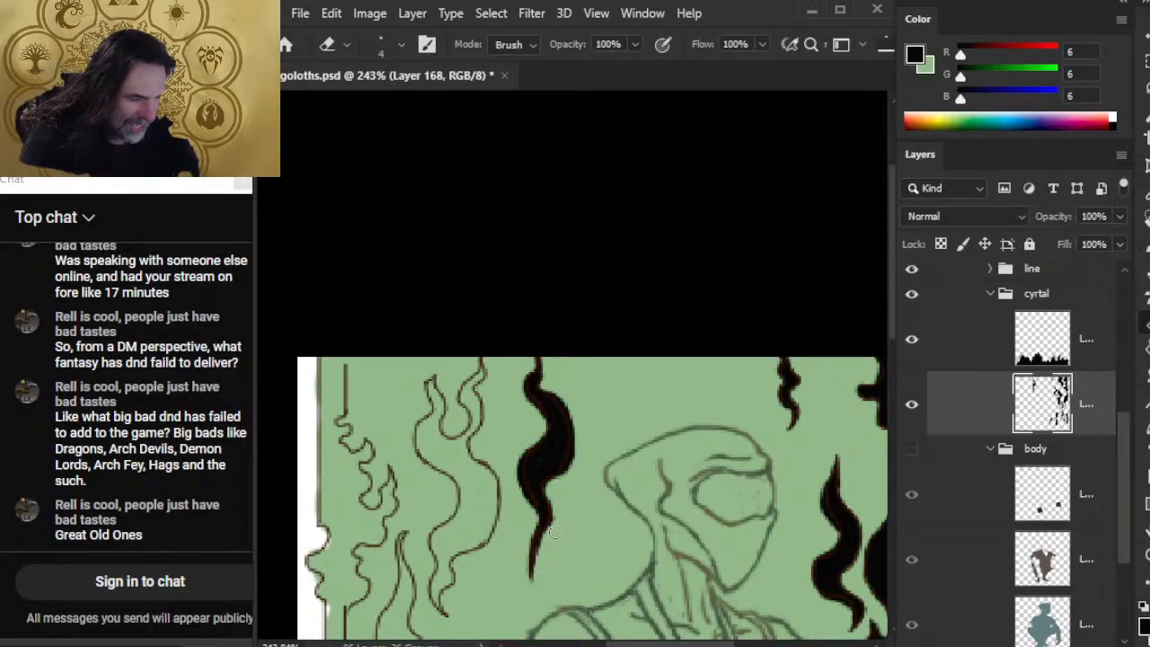
{"action": "key", "text": "b"}
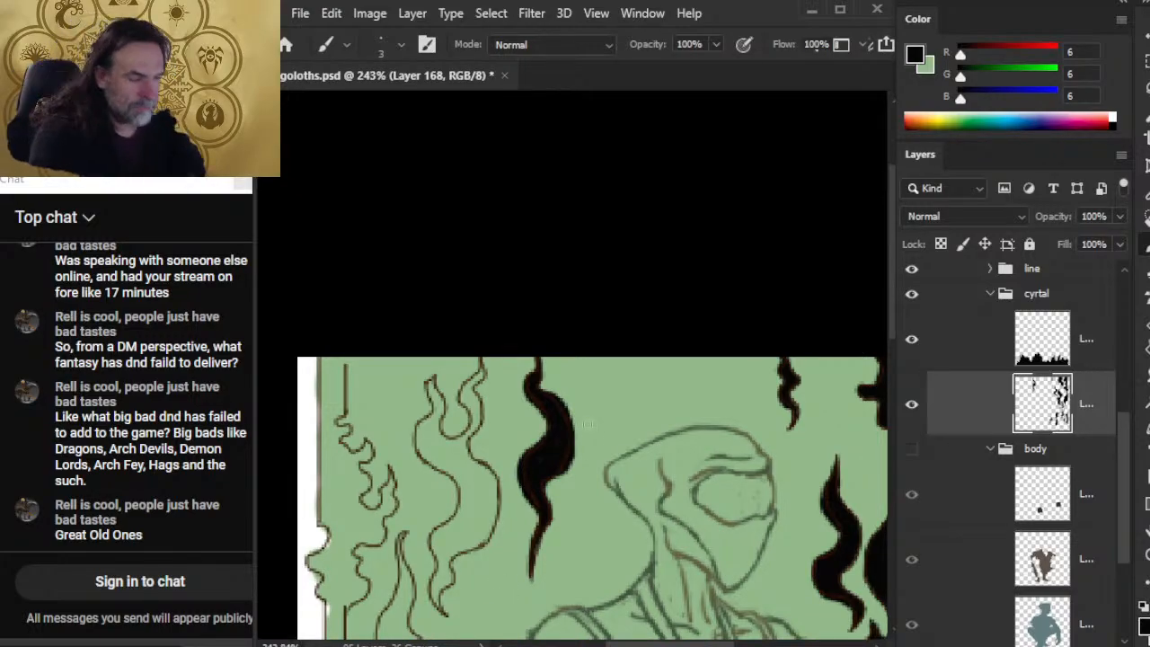
Widen the tall wavy wisp's middle bulge toward the head with black strokes and smooth its inner curve
{"action": "key", "text": "e"}
{"action": "key", "text": "b"}
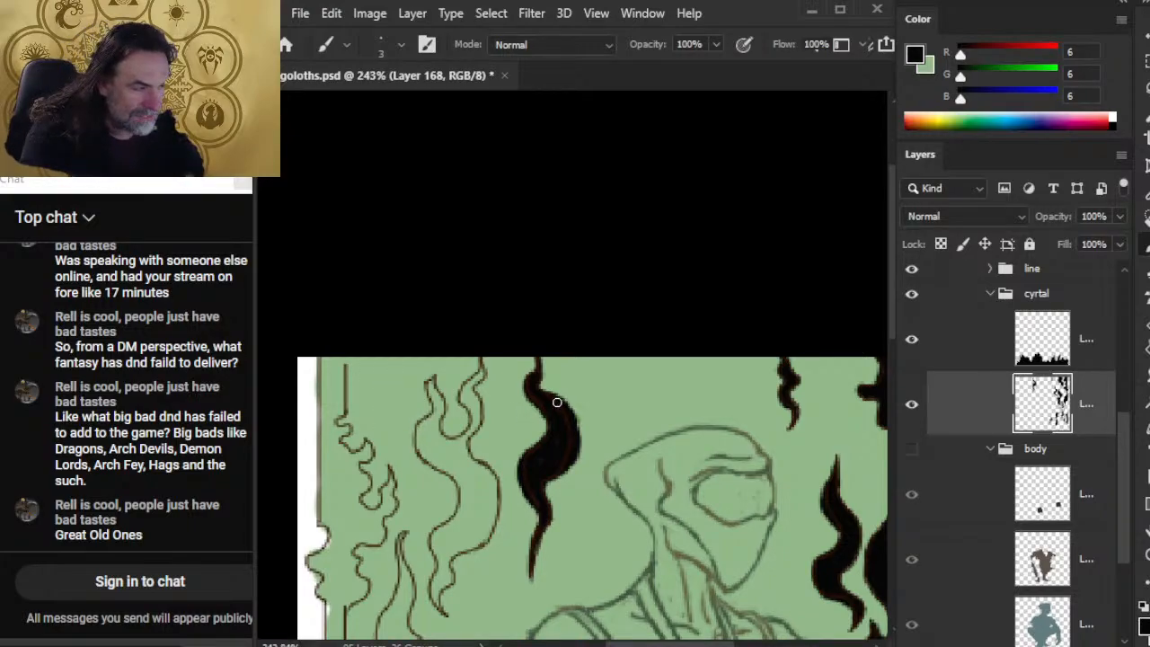
{"action": "left_click_drag", "start_coordinate": [557, 403], "coordinate": [581, 444]}
{"action": "left_click_drag", "start_coordinate": [558, 403], "coordinate": [583, 451]}
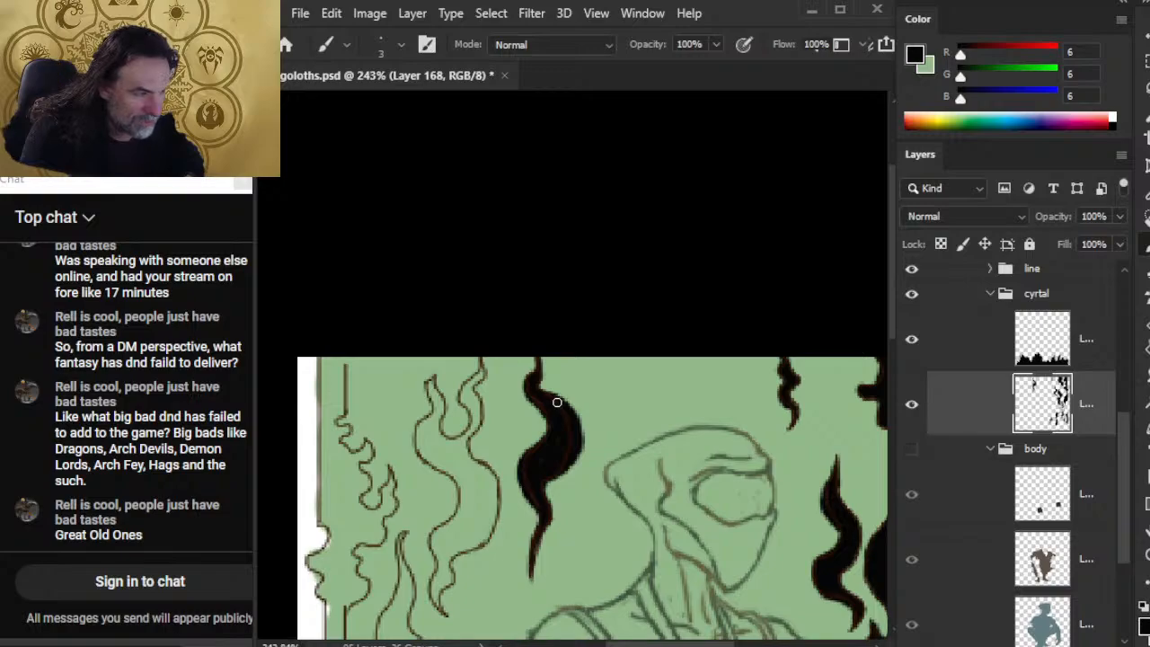
{"action": "mouse_move", "coordinate": [545, 433]}
{"action": "left_mouse_down"}
{"action": "mouse_move", "coordinate": [533, 456]}
{"action": "mouse_move", "coordinate": [539, 438]}
{"action": "left_mouse_up"}
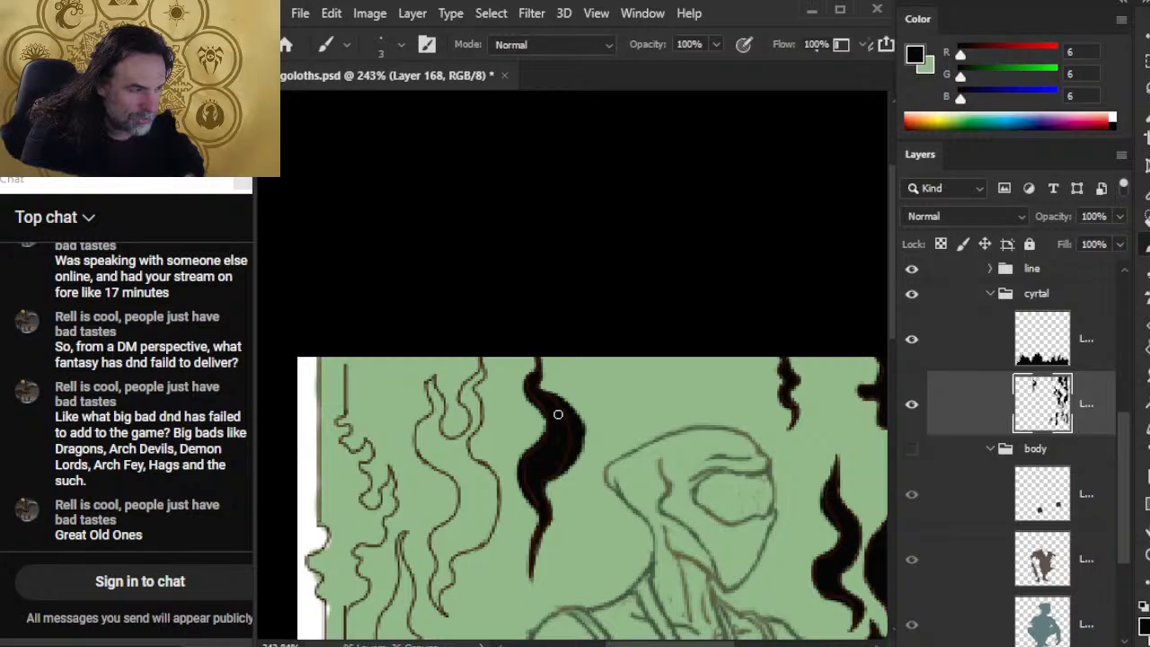
{"action": "key", "text": "e"}
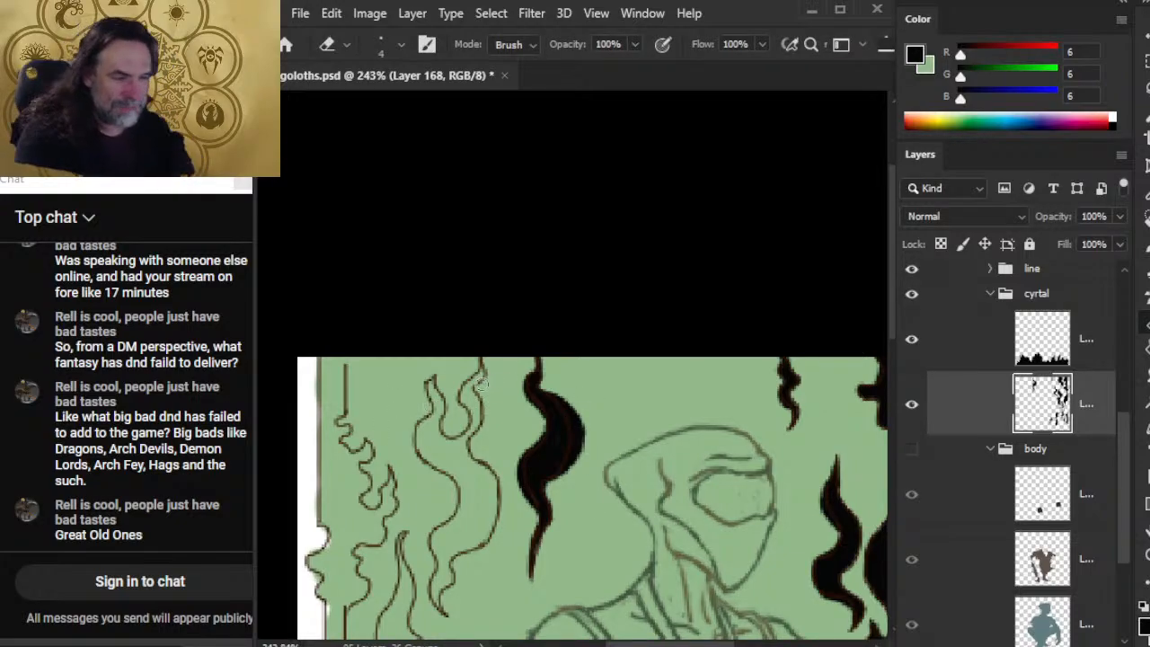
Paint the forked wisp's prong nearer the figure black and carry the fill into the fork, cleaning the edges
{"action": "key", "text": "b"}
{"action": "mouse_move", "coordinate": [466, 383]}
{"action": "left_mouse_down"}
{"action": "mouse_move", "coordinate": [467, 402]}
{"action": "mouse_move", "coordinate": [485, 359]}
{"action": "mouse_move", "coordinate": [460, 403]}
{"action": "mouse_move", "coordinate": [467, 381]}
{"action": "mouse_move", "coordinate": [480, 416]}
{"action": "mouse_move", "coordinate": [472, 432]}
{"action": "mouse_move", "coordinate": [432, 437]}
{"action": "mouse_move", "coordinate": [443, 446]}
{"action": "mouse_move", "coordinate": [434, 415]}
{"action": "mouse_move", "coordinate": [457, 451]}
{"action": "mouse_move", "coordinate": [472, 436]}
{"action": "mouse_move", "coordinate": [462, 469]}
{"action": "mouse_move", "coordinate": [471, 476]}
{"action": "mouse_move", "coordinate": [482, 463]}
{"action": "mouse_move", "coordinate": [473, 457]}
{"action": "mouse_move", "coordinate": [487, 472]}
{"action": "mouse_move", "coordinate": [456, 466]}
{"action": "mouse_move", "coordinate": [441, 444]}
{"action": "mouse_move", "coordinate": [429, 419]}
{"action": "mouse_move", "coordinate": [444, 401]}
{"action": "mouse_move", "coordinate": [439, 379]}
{"action": "mouse_move", "coordinate": [429, 394]}
{"action": "mouse_move", "coordinate": [442, 391]}
{"action": "mouse_move", "coordinate": [442, 407]}
{"action": "left_mouse_up"}
{"action": "key", "text": "e"}
{"action": "key", "text": "b"}
{"action": "key", "text": "e"}
{"action": "key", "text": "b"}
Paint the forked wisp's prong farther from the figure black down to the fork, cleaning its edges with the Eraser
{"action": "left_click_drag", "start_coordinate": [437, 405], "coordinate": [419, 433]}
{"action": "key", "text": "e"}
{"action": "key", "text": "b"}
{"action": "key", "text": "e"}
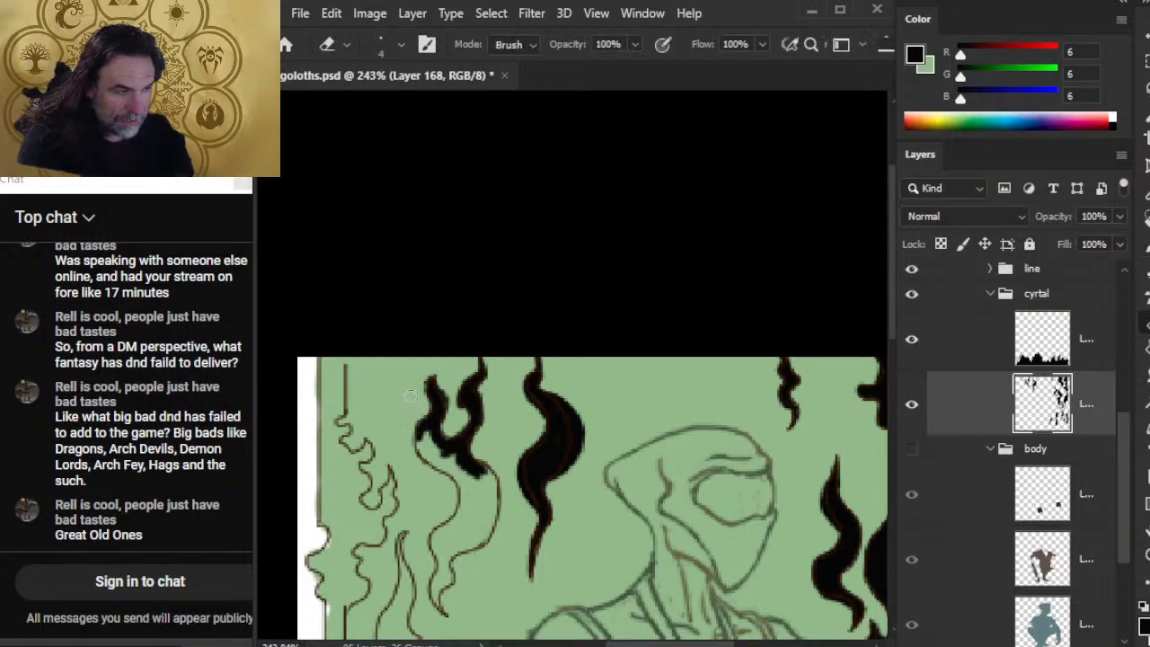
{"action": "key", "text": "b"}
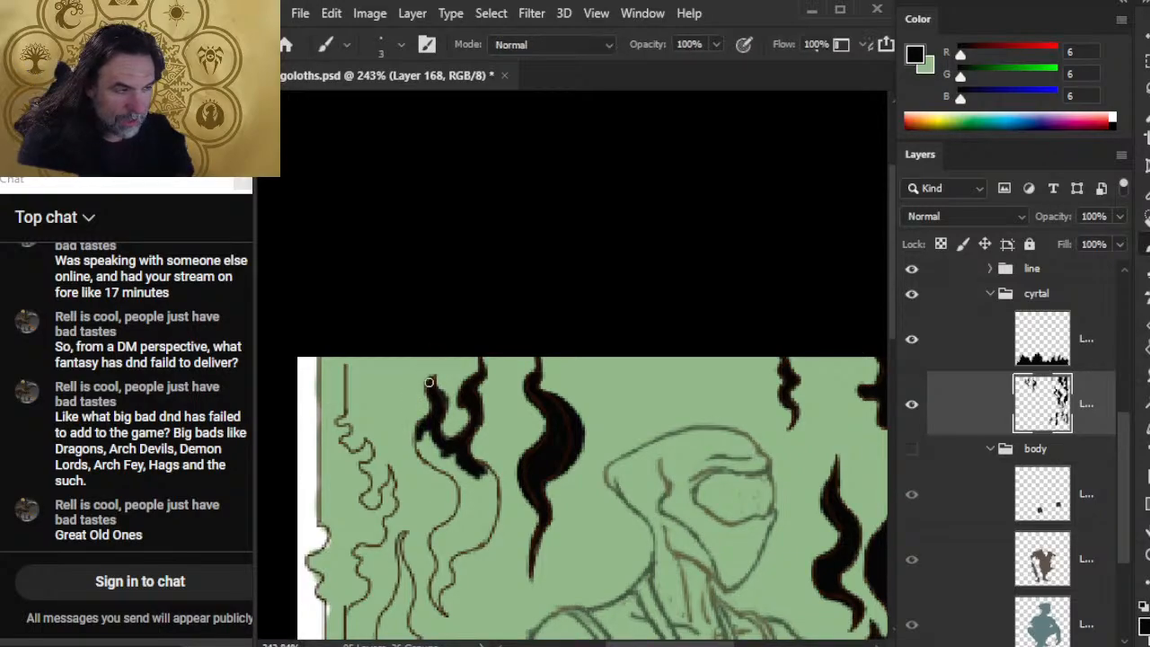
{"action": "key", "text": "e"}
{"action": "key", "text": "b"}
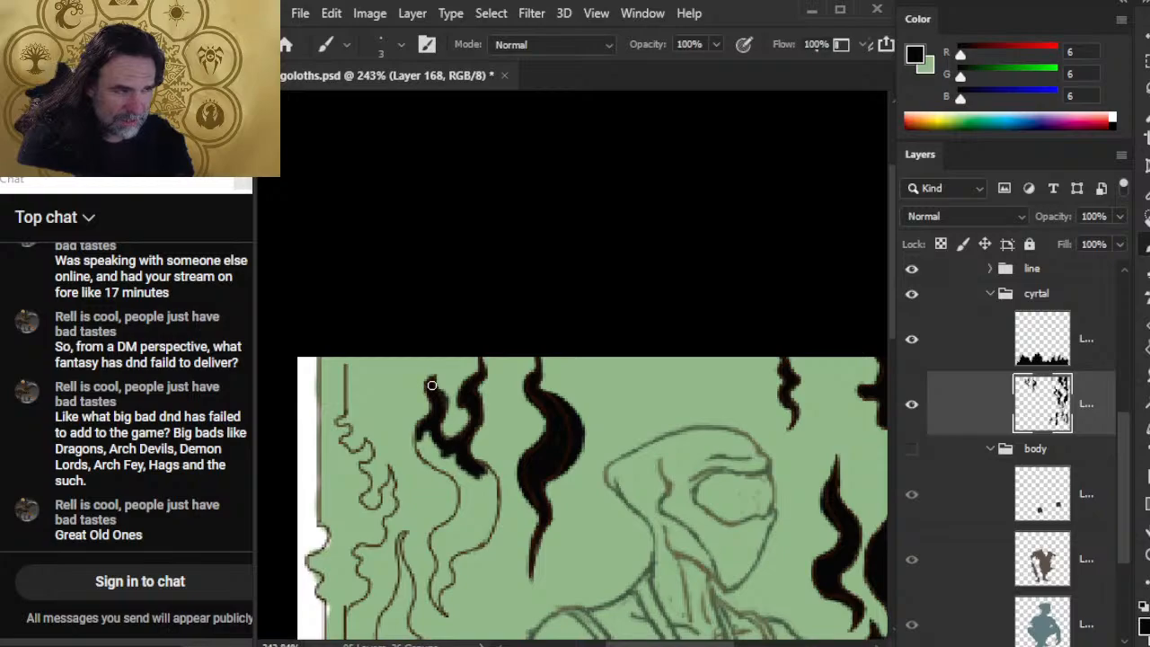
{"action": "key", "text": "e"}
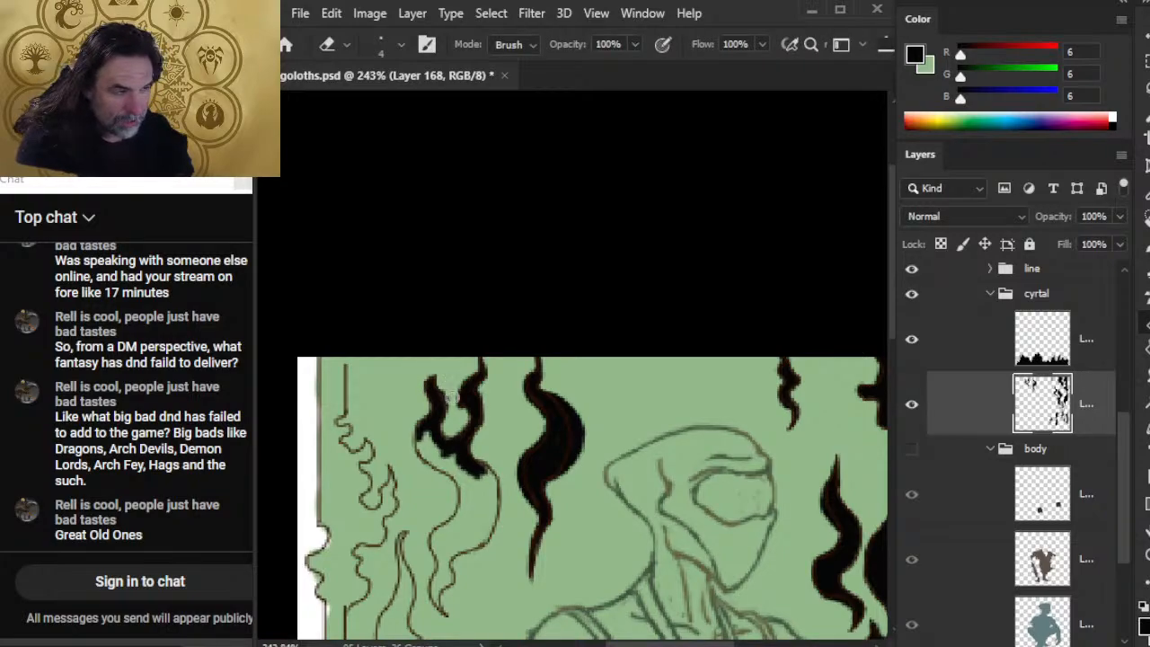
{"action": "key", "text": "b"}
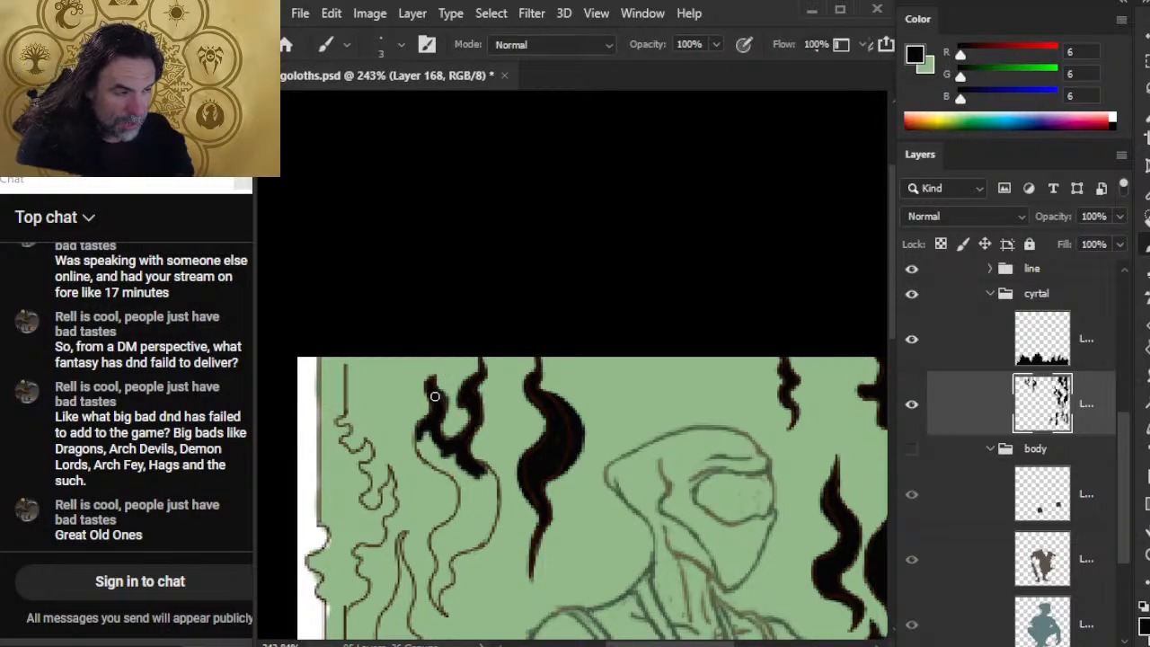
Fill the forked wisp's body below the fork with black, following the outline down into its middle bulge
{"action": "mouse_move", "coordinate": [422, 437]}
{"action": "left_mouse_down"}
{"action": "mouse_move", "coordinate": [424, 456]}
{"action": "mouse_move", "coordinate": [476, 489]}
{"action": "left_mouse_up"}
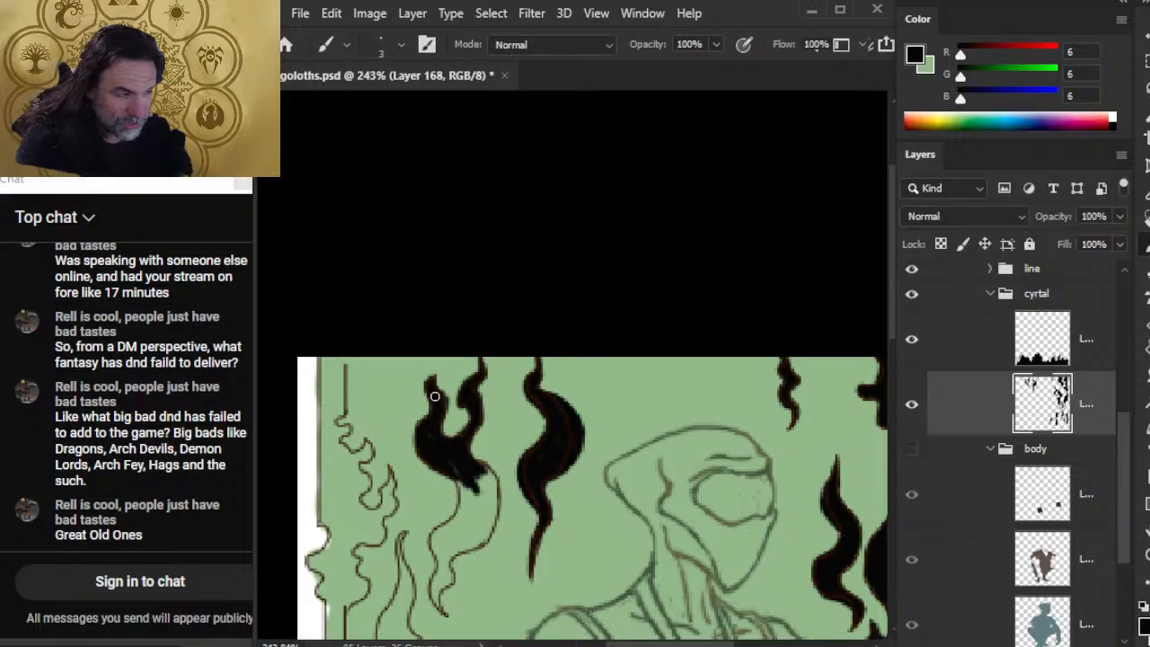
{"action": "mouse_move", "coordinate": [462, 482]}
{"action": "left_mouse_down"}
{"action": "mouse_move", "coordinate": [470, 505]}
{"action": "mouse_move", "coordinate": [490, 502]}
{"action": "mouse_move", "coordinate": [493, 466]}
{"action": "mouse_move", "coordinate": [486, 542]}
{"action": "mouse_move", "coordinate": [496, 503]}
{"action": "left_mouse_up"}
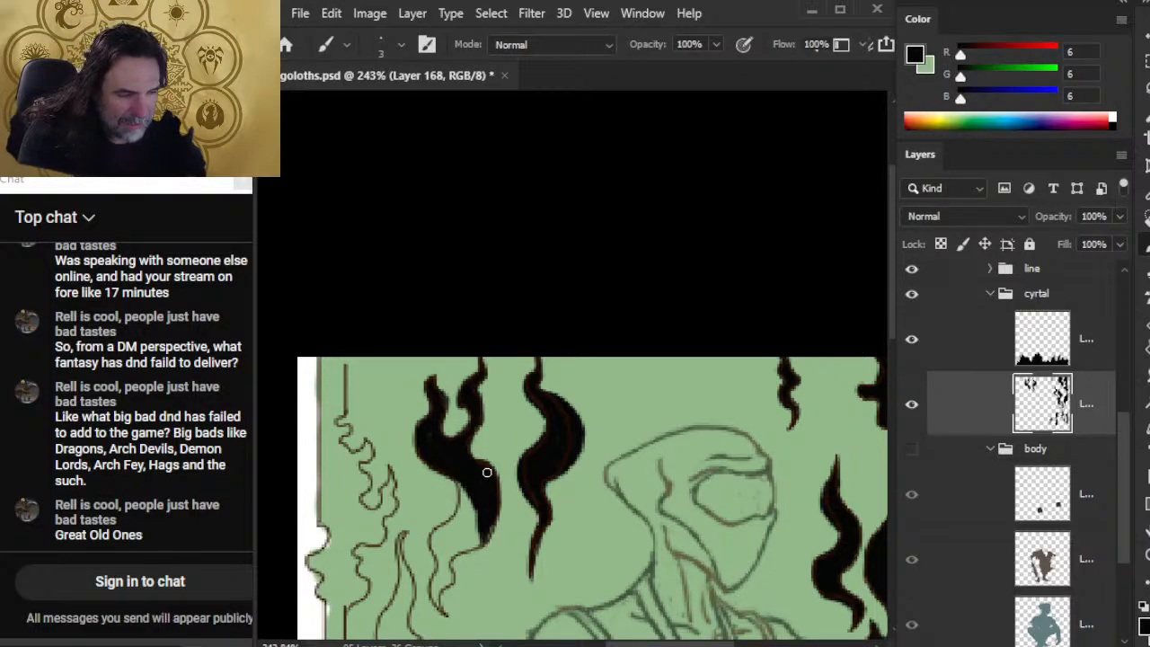
{"action": "left_click_drag", "start_coordinate": [460, 483], "coordinate": [478, 533]}
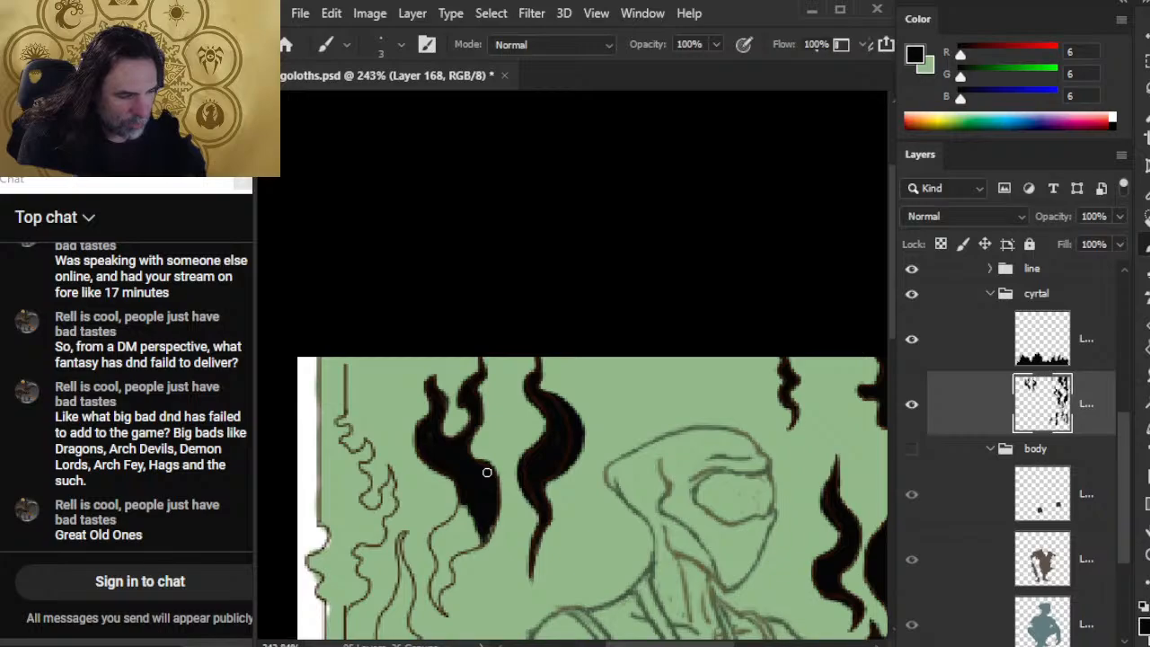
Try widening the forked wisp's middle bulge toward the neighbouring wisp, trimming the added edge with the Eraser
{"action": "left_click_drag", "start_coordinate": [499, 474], "coordinate": [497, 534]}
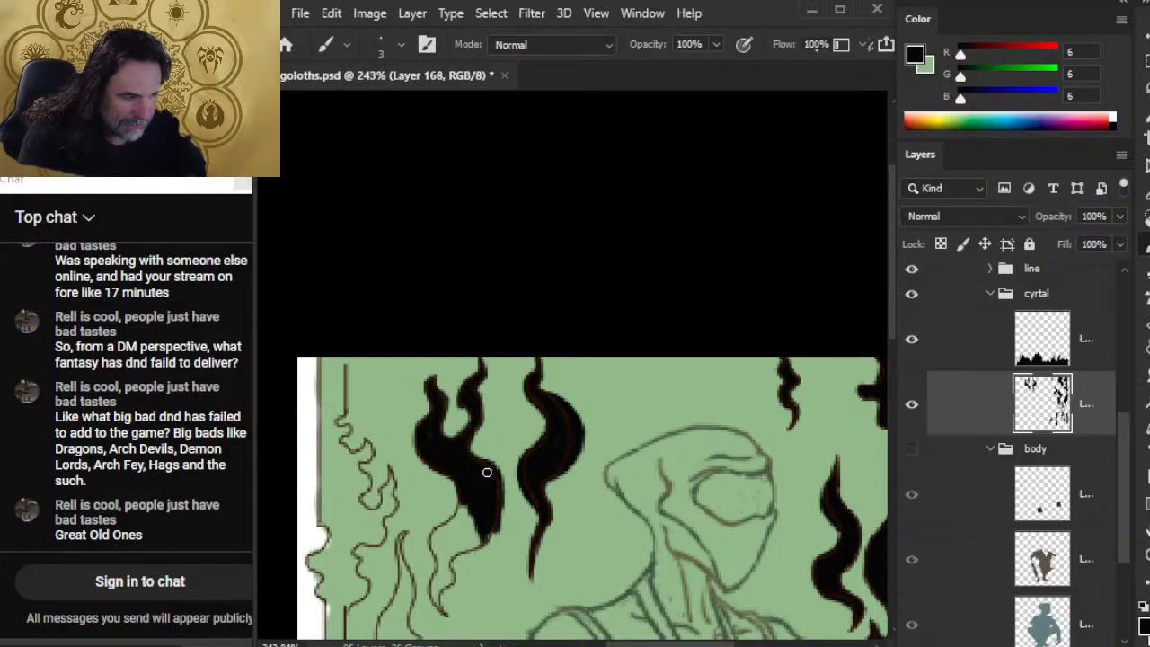
{"action": "key", "text": "e"}
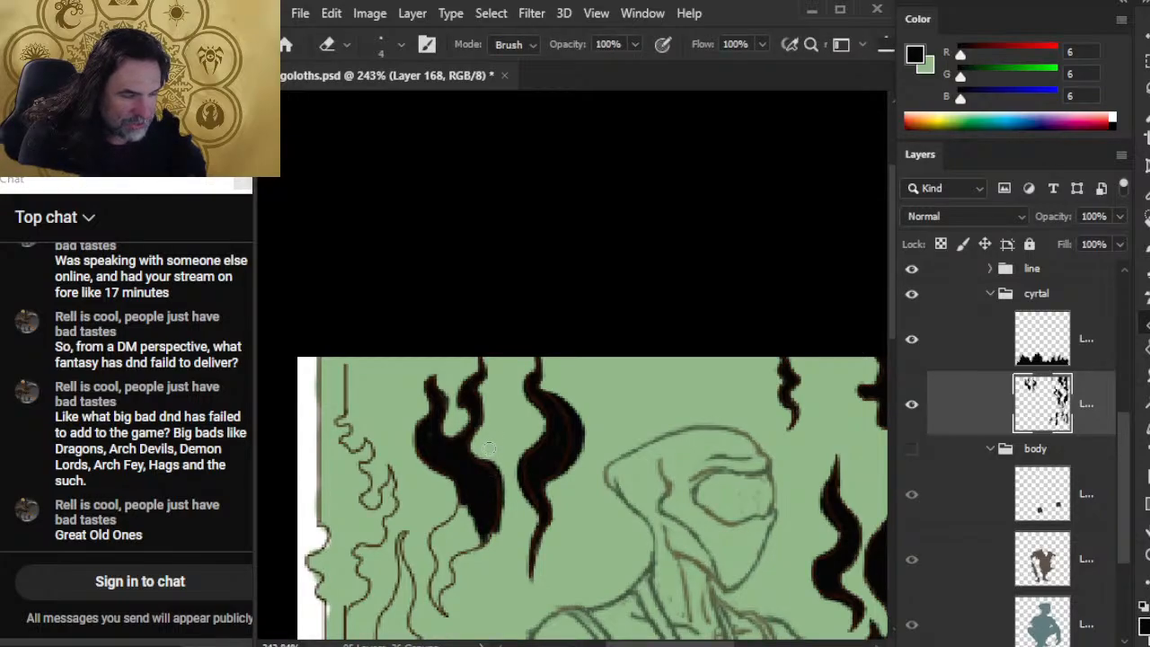
{"action": "key", "text": "b"}
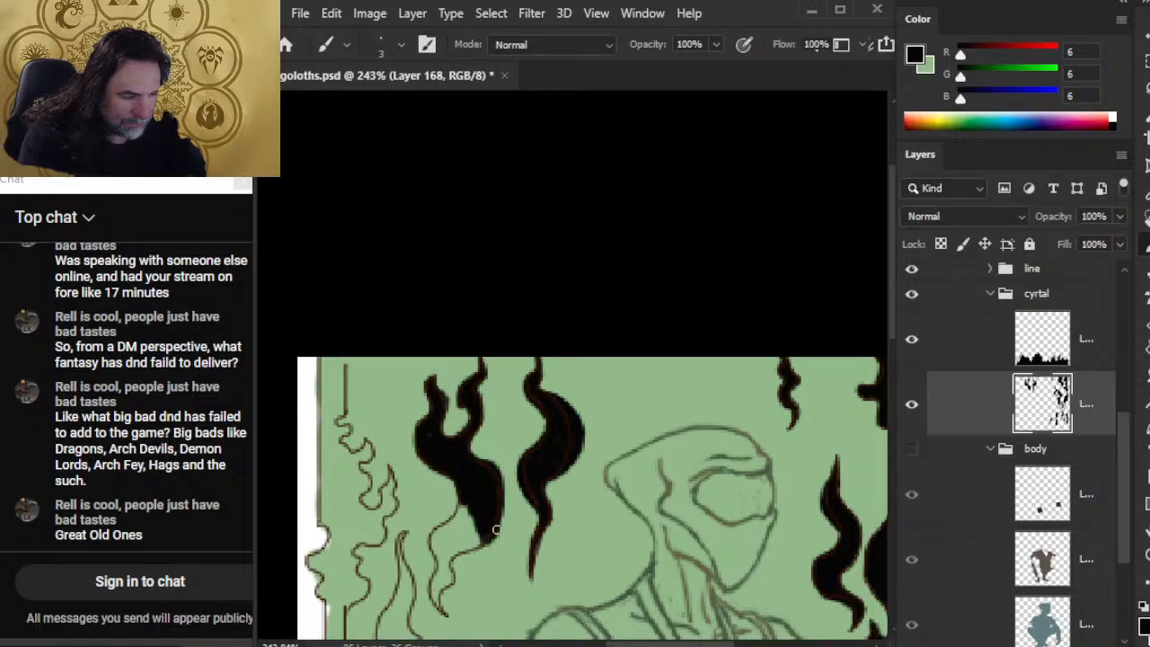
{"action": "key", "text": "e"}
{"action": "mouse_move", "coordinate": [505, 510]}
{"action": "left_mouse_down"}
{"action": "mouse_move", "coordinate": [494, 542]}
{"action": "mouse_move", "coordinate": [507, 507]}
{"action": "mouse_move", "coordinate": [497, 460]}
{"action": "left_mouse_up"}
{"action": "key", "text": "b"}
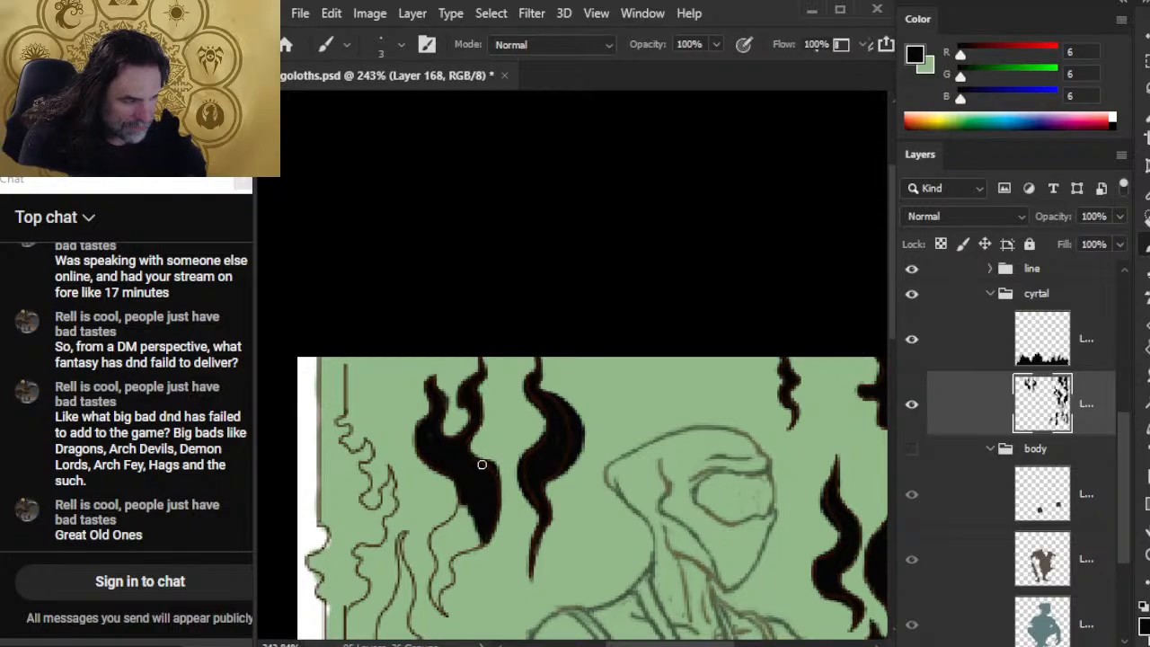
Carry the black fill into the forked wisp's lower bend and widen the middle bulge slightly toward the figure
{"action": "mouse_move", "coordinate": [475, 523]}
{"action": "left_mouse_down"}
{"action": "mouse_move", "coordinate": [454, 520]}
{"action": "mouse_move", "coordinate": [467, 513]}
{"action": "left_mouse_up"}
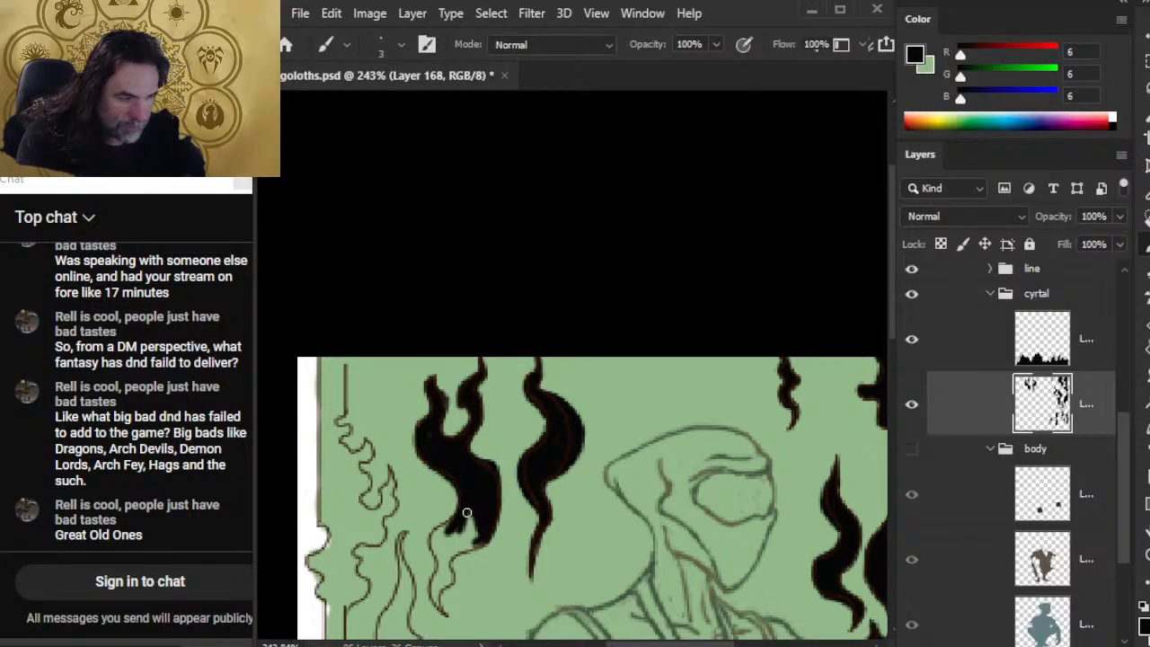
{"action": "mouse_move", "coordinate": [454, 541]}
{"action": "left_mouse_down"}
{"action": "mouse_move", "coordinate": [438, 528]}
{"action": "mouse_move", "coordinate": [446, 557]}
{"action": "mouse_move", "coordinate": [434, 545]}
{"action": "mouse_move", "coordinate": [450, 520]}
{"action": "left_mouse_up"}
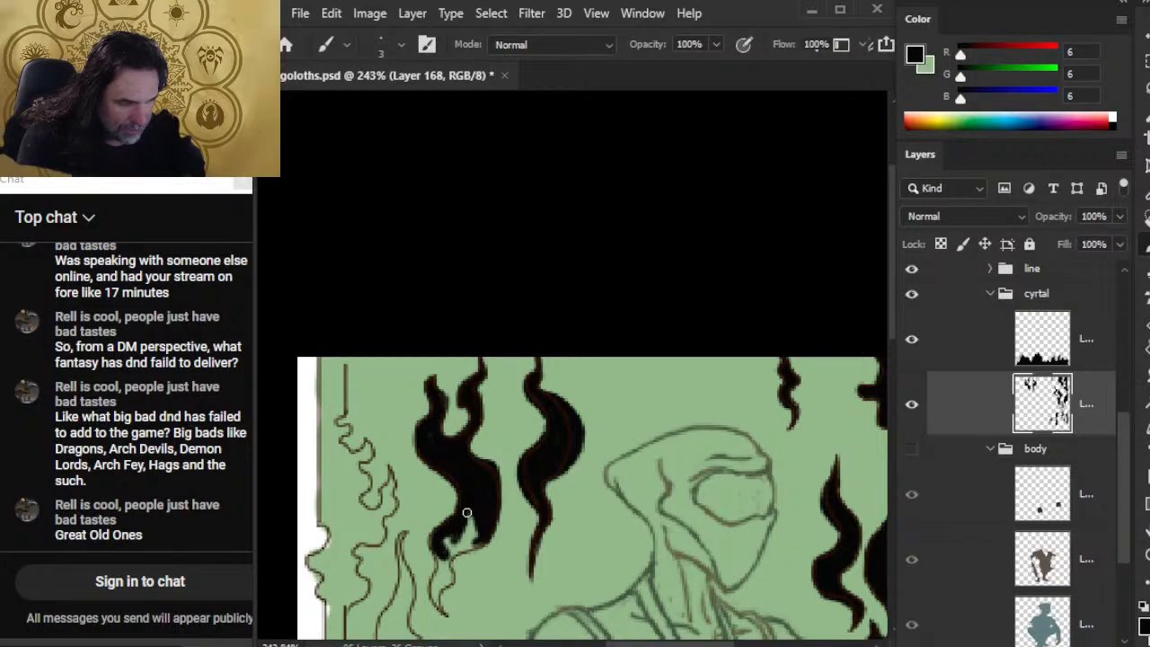
{"action": "mouse_move", "coordinate": [468, 512]}
{"action": "left_mouse_down"}
{"action": "mouse_move", "coordinate": [447, 542]}
{"action": "mouse_move", "coordinate": [467, 523]}
{"action": "mouse_move", "coordinate": [470, 536]}
{"action": "mouse_move", "coordinate": [467, 512]}
{"action": "left_mouse_up"}
{"action": "left_click_drag", "start_coordinate": [499, 466], "coordinate": [500, 525]}
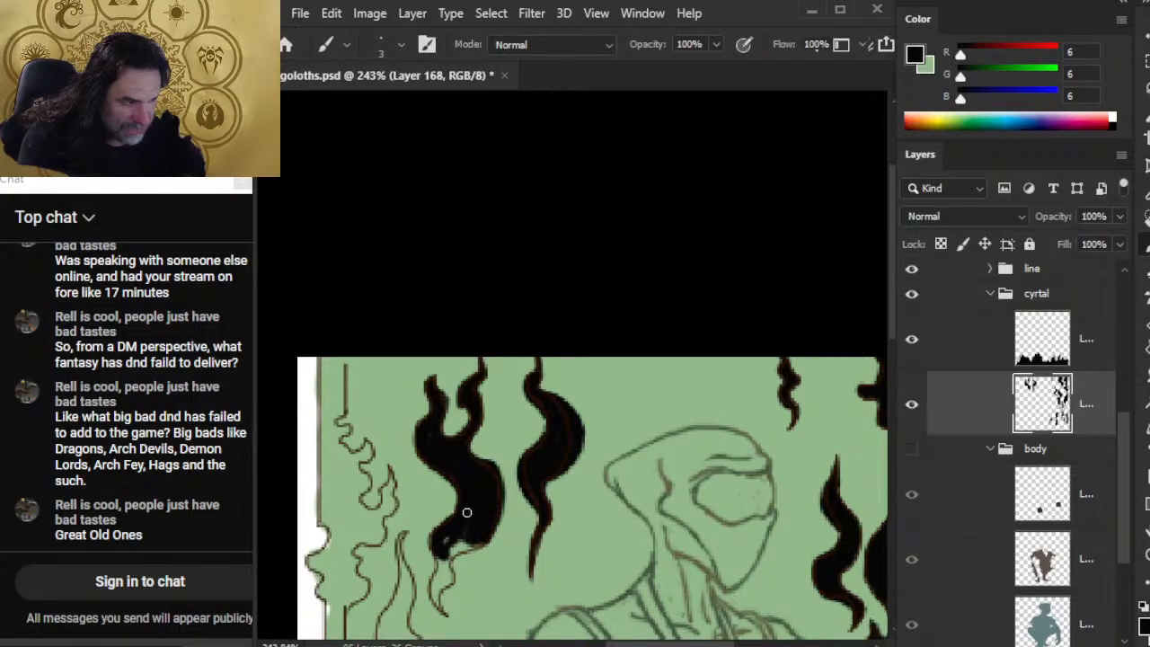
{"action": "left_click_drag", "start_coordinate": [499, 466], "coordinate": [493, 524]}
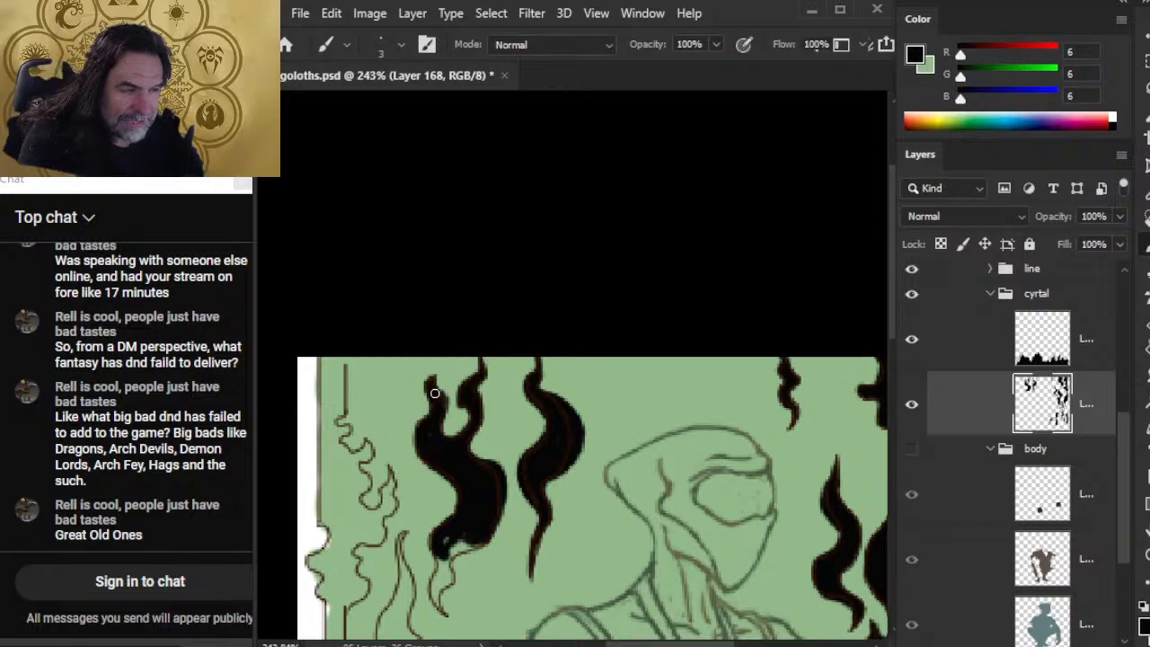
Retouch the forked wisp's outer prong and the curve beneath it with Brush and Eraser, undoing the unwanted changes
{"action": "key", "text": "e"}
{"action": "key", "text": "b"}
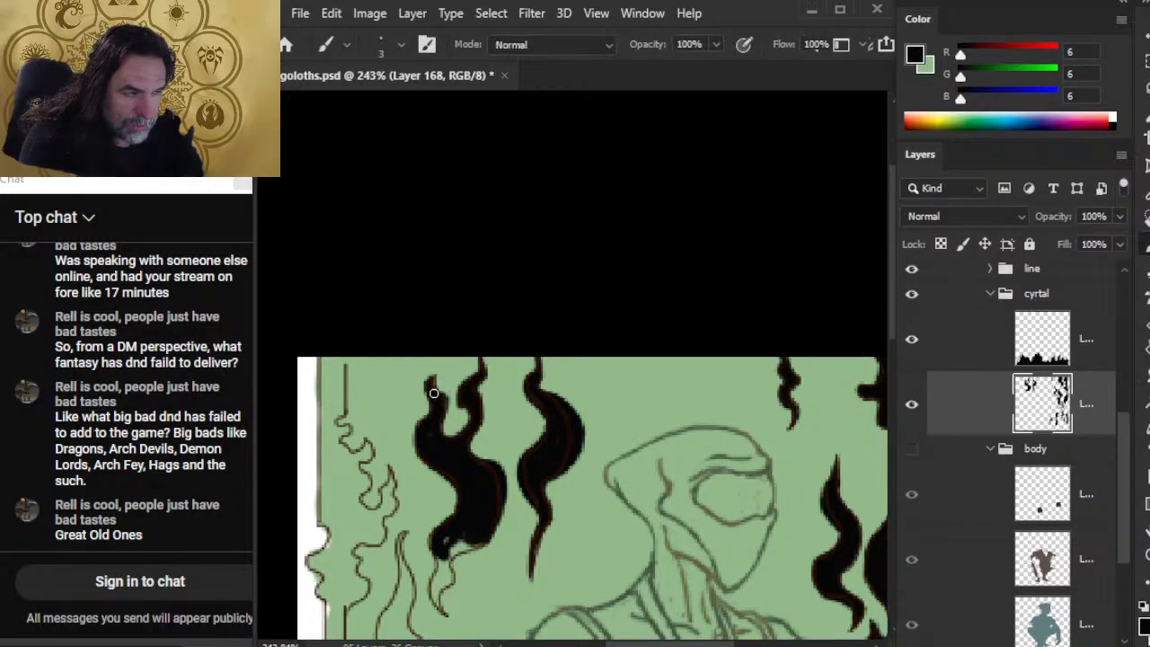
{"action": "key", "text": "e"}
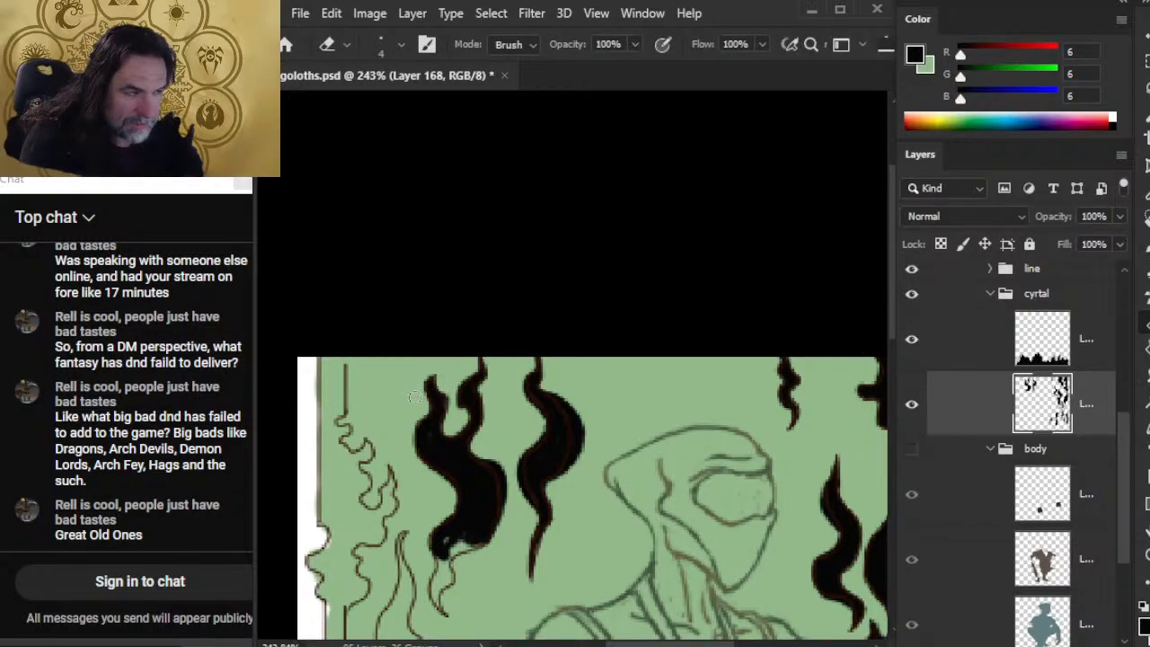
{"action": "key", "text": "b"}
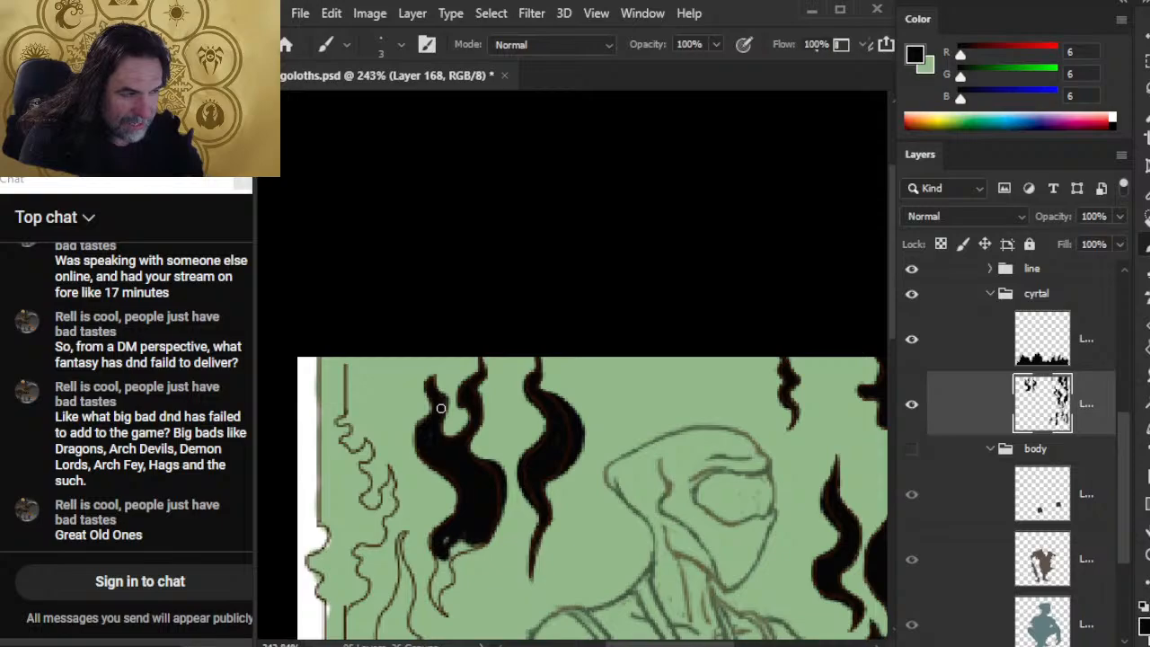
{"action": "key", "text": "ctrl+z"}
{"action": "key", "text": "ctrl+z"}
{"action": "key", "text": "ctrl+z"}
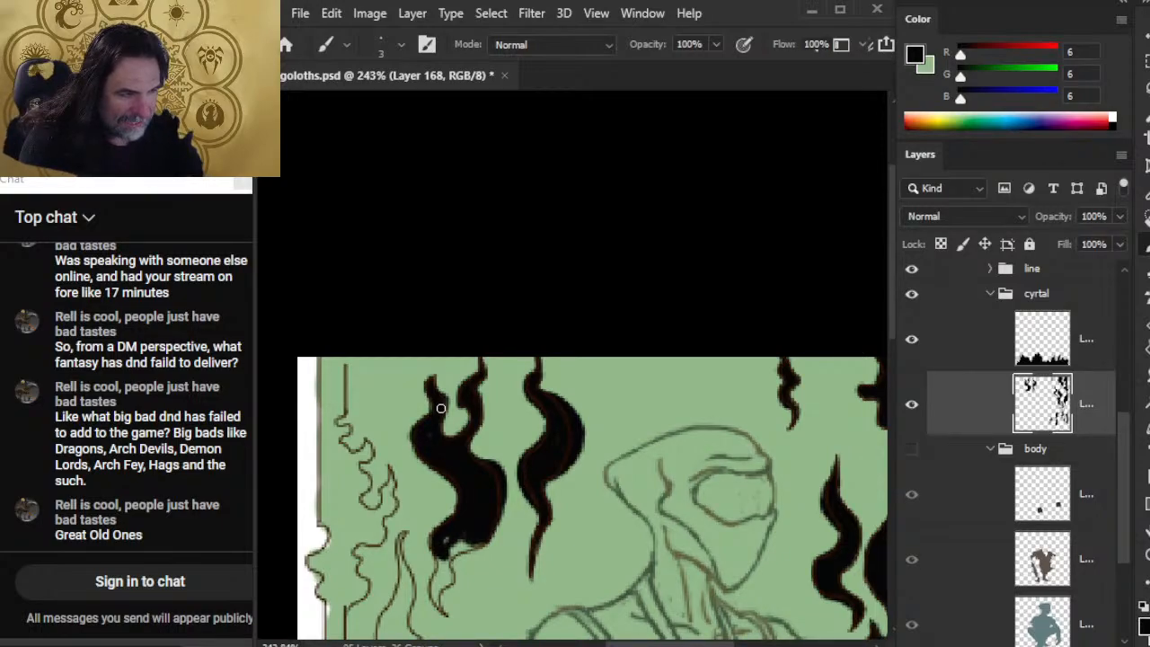
{"action": "key", "text": "e"}
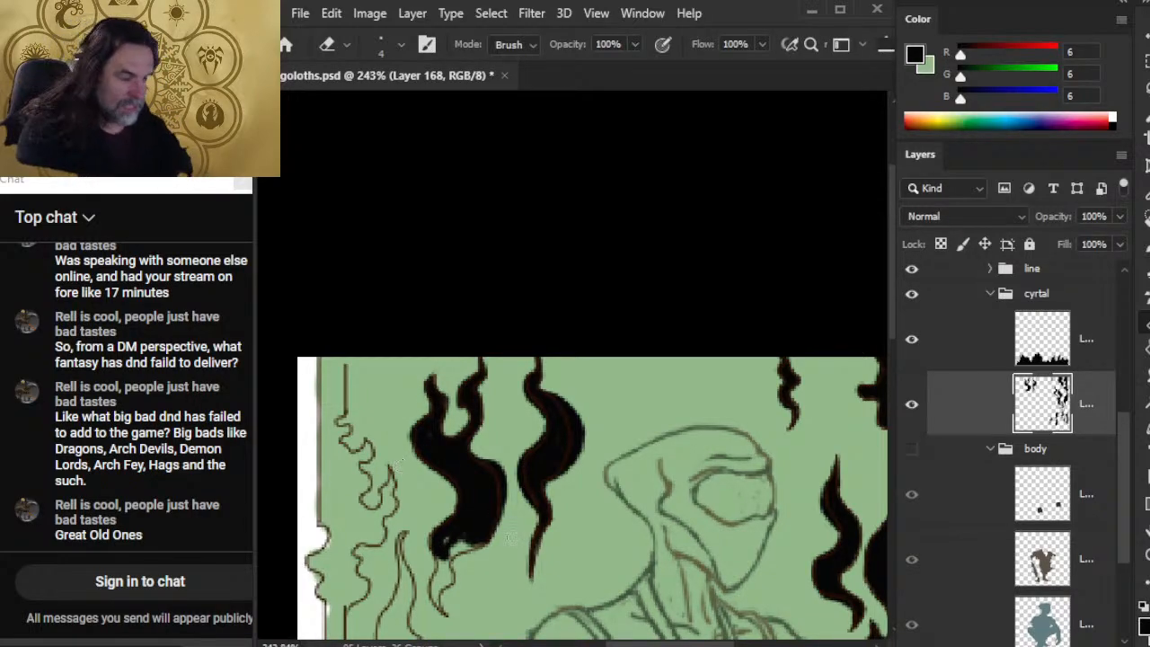
Fill the remaining gaps in the forked wisp's lower bend and paint its narrow pointed tail black
{"action": "key", "text": "b"}
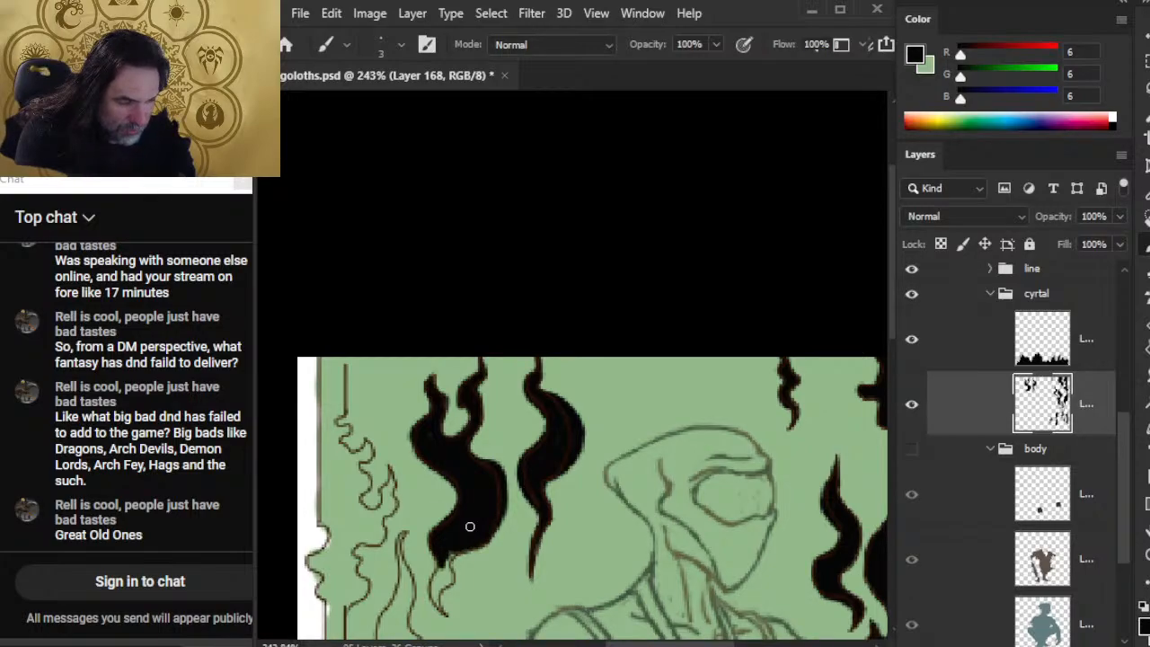
{"action": "mouse_move", "coordinate": [448, 562]}
{"action": "left_mouse_down"}
{"action": "mouse_move", "coordinate": [471, 551]}
{"action": "mouse_move", "coordinate": [434, 589]}
{"action": "mouse_move", "coordinate": [445, 615]}
{"action": "mouse_move", "coordinate": [455, 583]}
{"action": "left_mouse_up"}
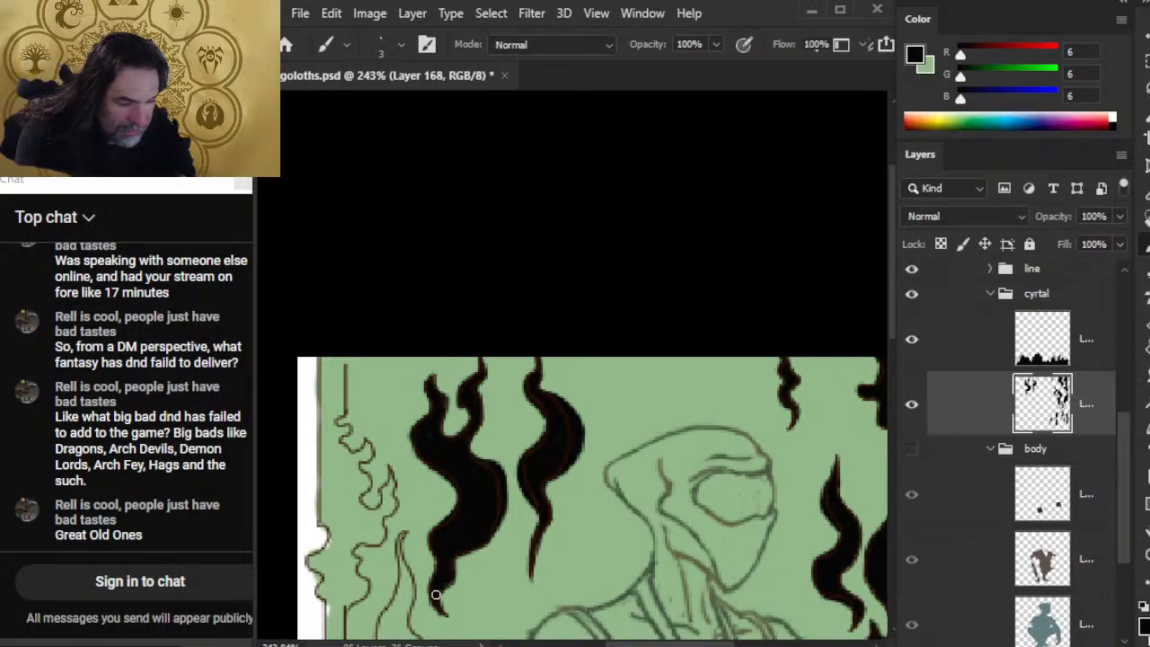
{"action": "key", "text": "e"}
{"action": "key", "text": "b"}
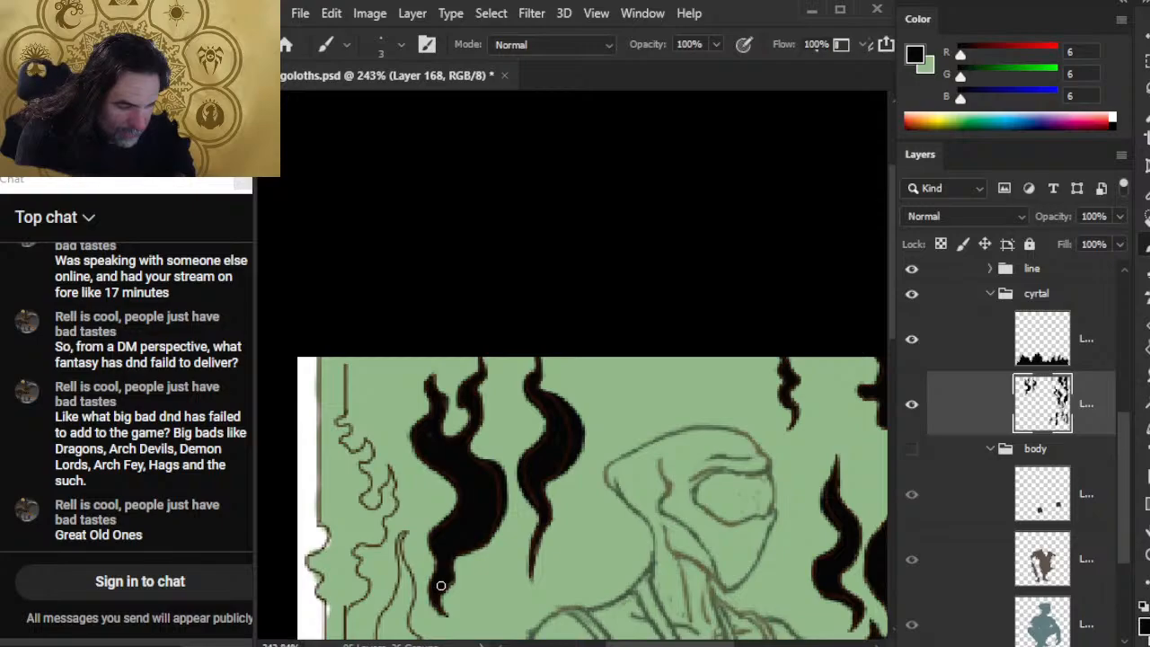
{"action": "left_click_drag", "start_coordinate": [441, 586], "coordinate": [483, 544]}
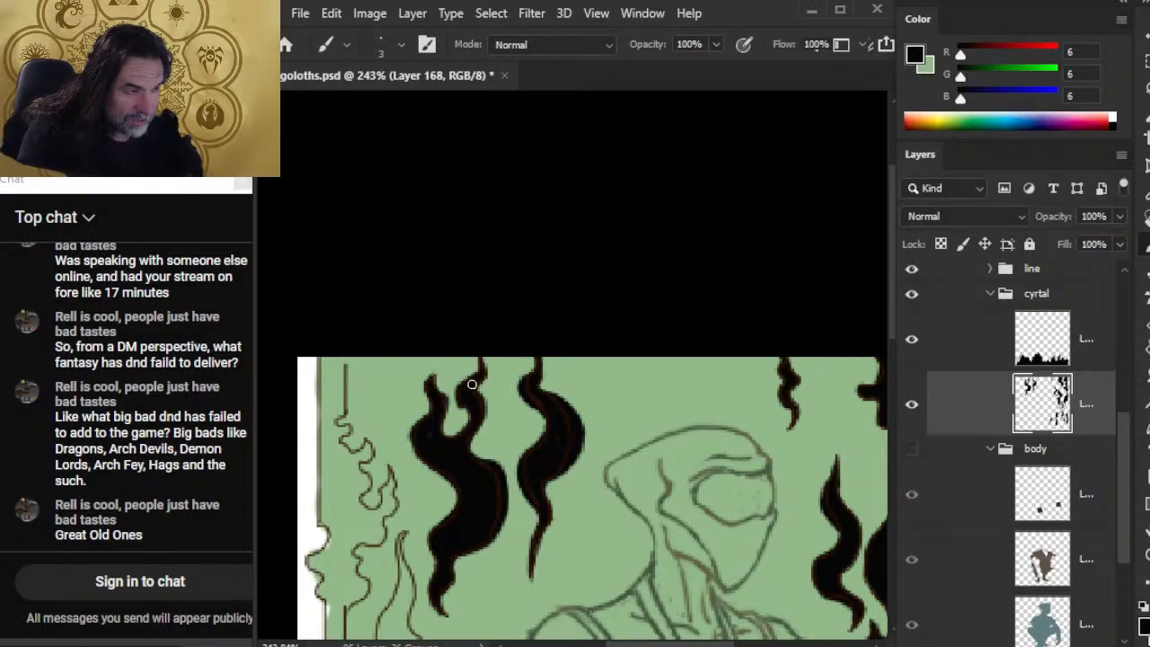
Extend the outer prong's tip upward toward the canvas edge and taper it with the Eraser and a size 2 brush
{"action": "mouse_move", "coordinate": [477, 373]}
{"action": "left_mouse_down"}
{"action": "mouse_move", "coordinate": [483, 406]}
{"action": "mouse_move", "coordinate": [434, 390]}
{"action": "mouse_move", "coordinate": [435, 363]}
{"action": "left_mouse_up"}
{"action": "key", "text": "e"}
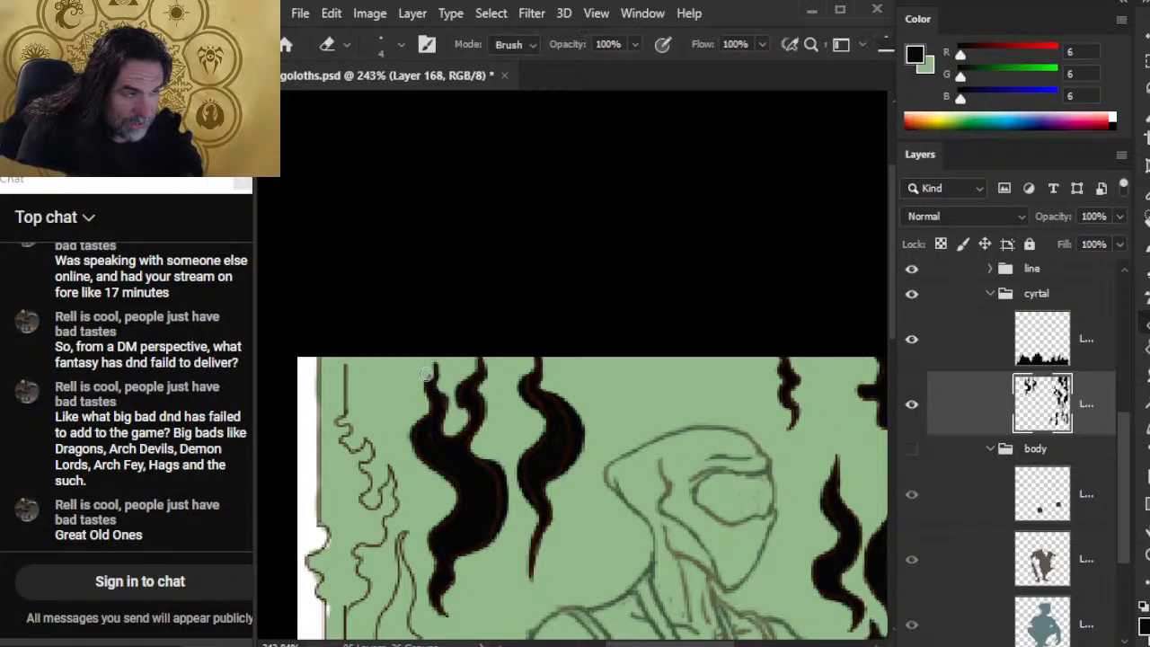
{"action": "key", "text": "b"}
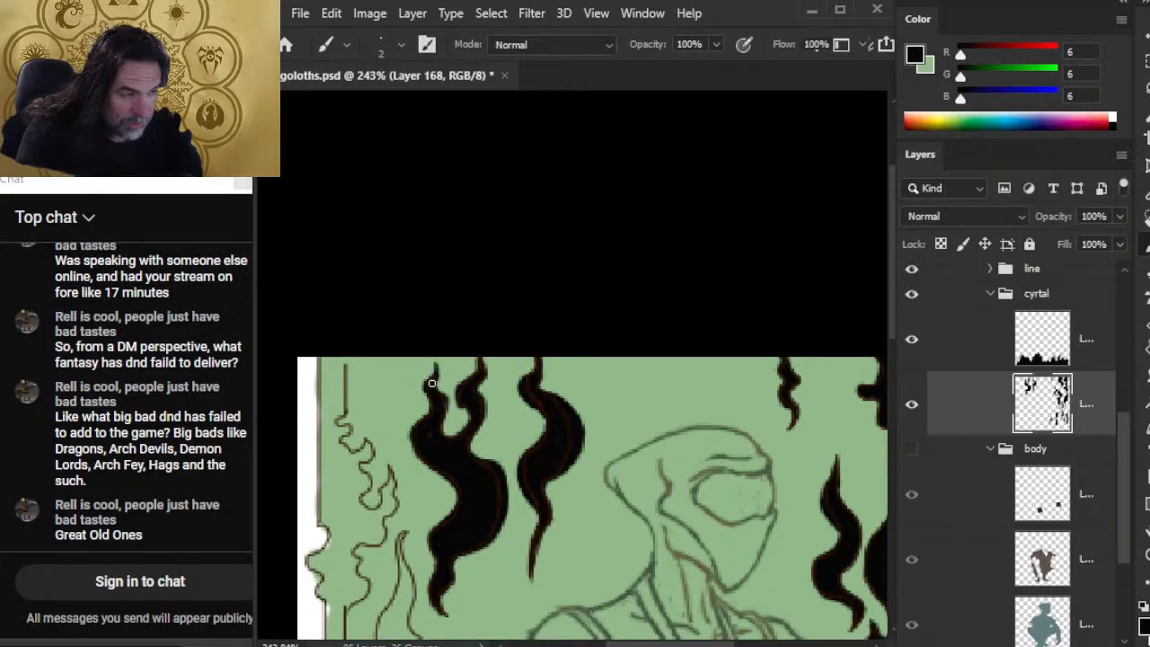
{"action": "key", "text": "e"}
{"action": "key", "text": "b"}
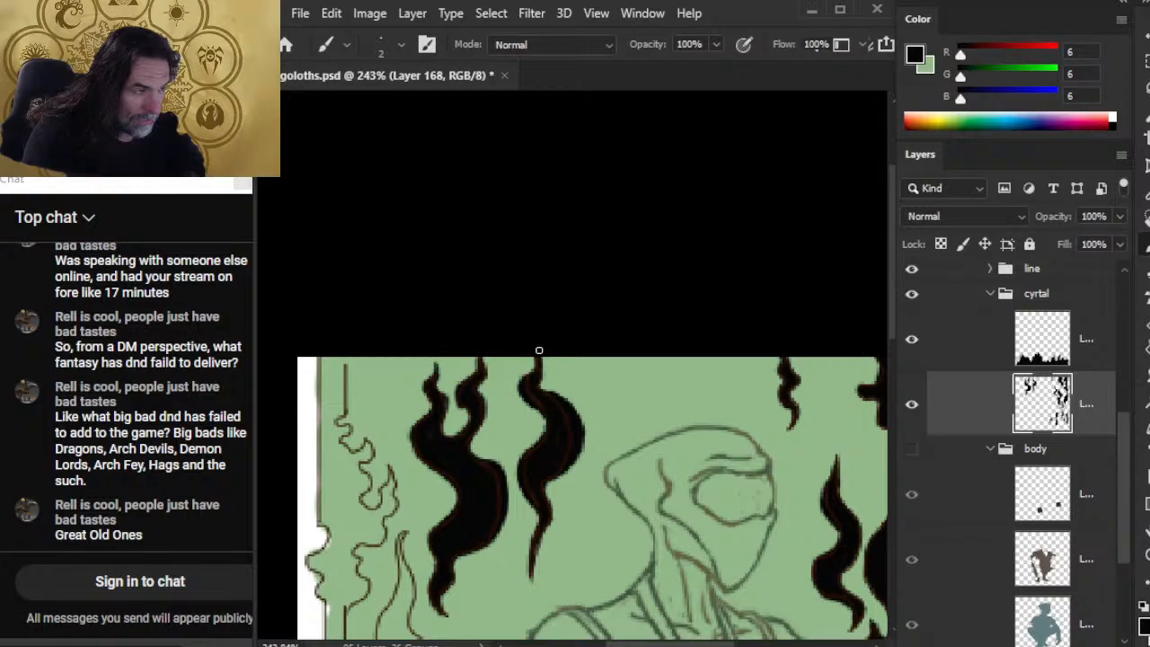
{"action": "key", "text": "e"}
Paint the curled lower prong of the small smoke wisp beside the figure's elbow black
{"action": "key", "text": "z"}
{"action": "left_click_drag", "start_coordinate": [578, 446], "coordinate": [510, 452]}
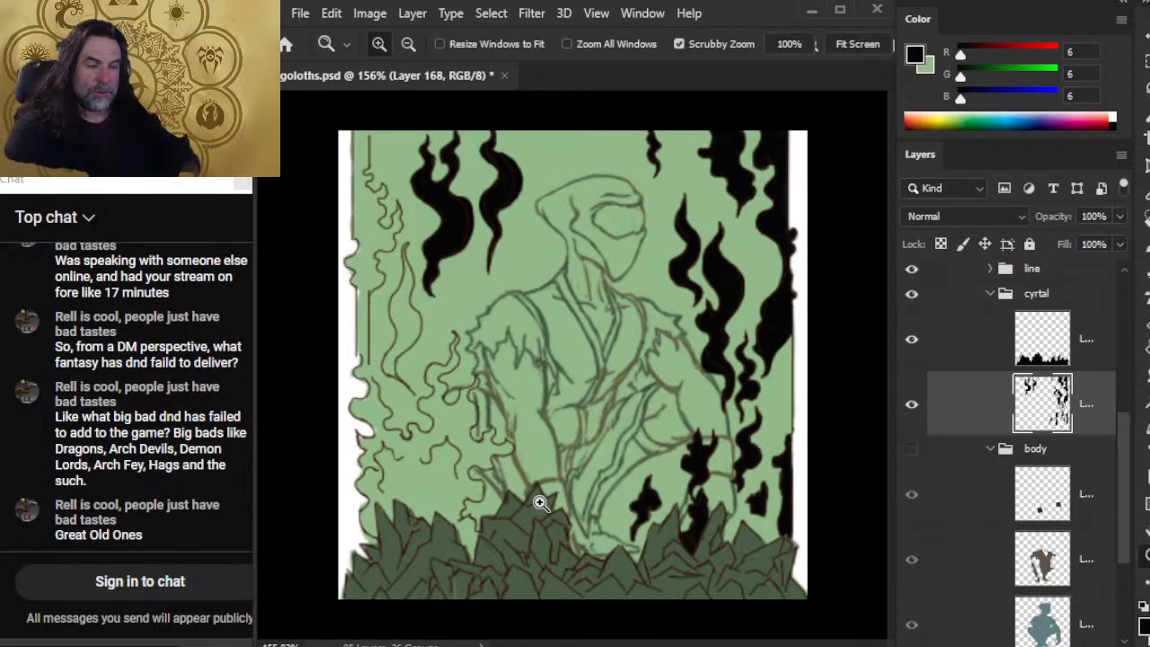
{"action": "key", "text": "b"}
{"action": "key", "text": "z"}
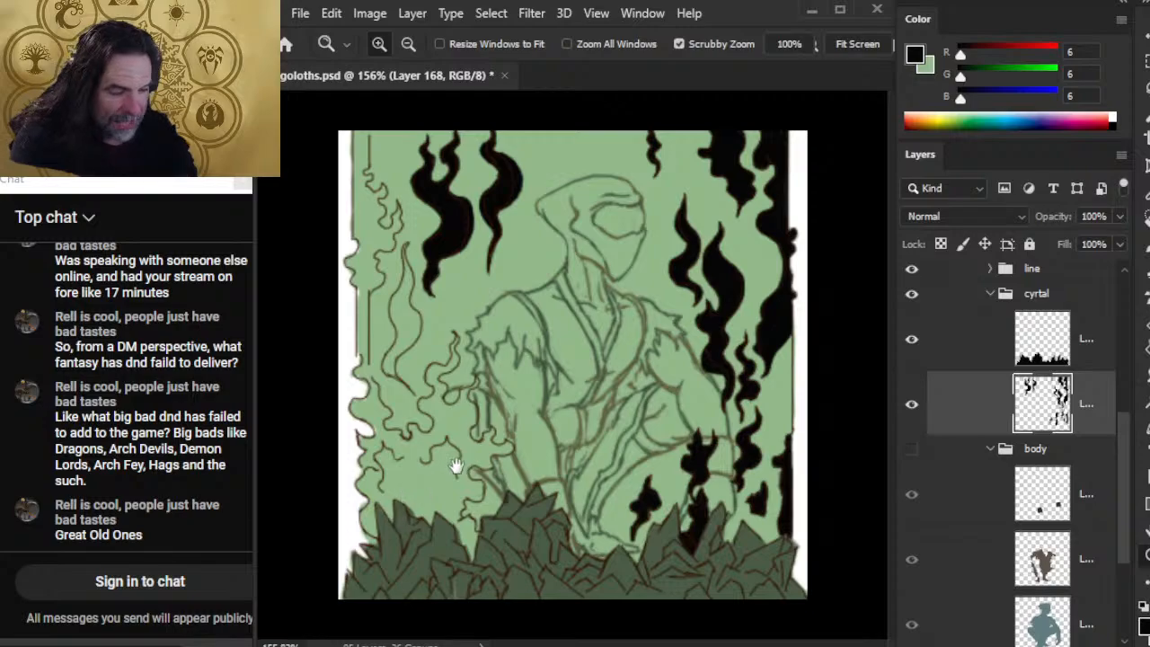
{"action": "left_click", "coordinate": [382, 490]}
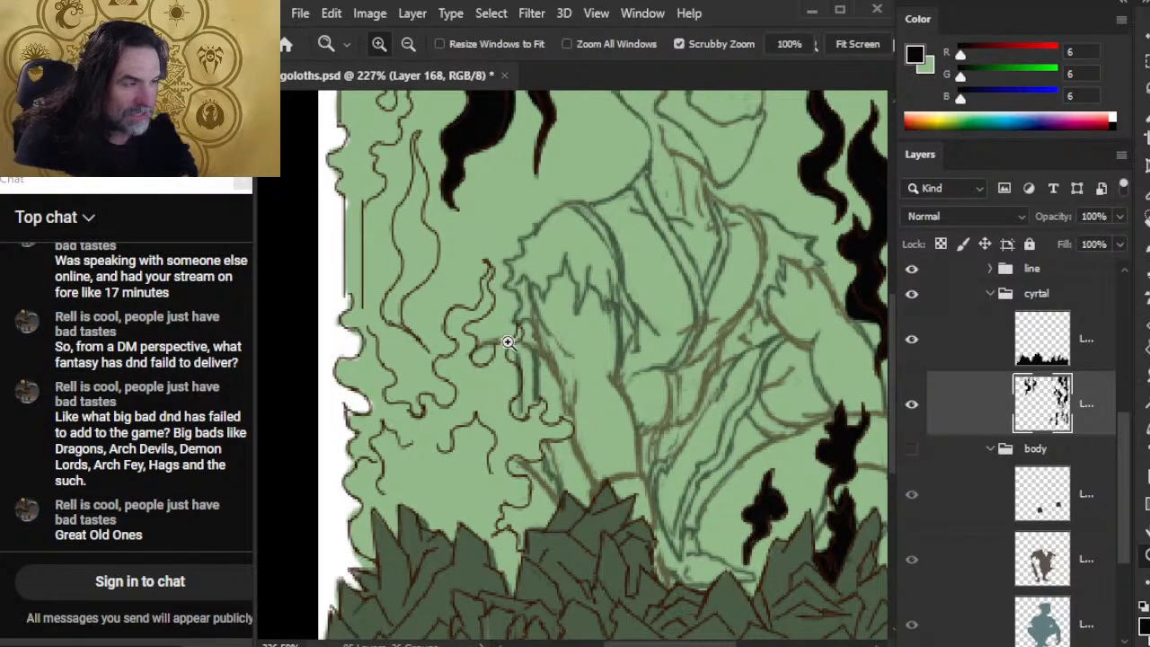
{"action": "key", "text": "b"}
{"action": "mouse_move", "coordinate": [504, 346]}
{"action": "left_mouse_down"}
{"action": "mouse_move", "coordinate": [523, 326]}
{"action": "mouse_move", "coordinate": [493, 361]}
{"action": "mouse_move", "coordinate": [506, 351]}
{"action": "mouse_move", "coordinate": [516, 392]}
{"action": "mouse_move", "coordinate": [505, 351]}
{"action": "mouse_move", "coordinate": [523, 388]}
{"action": "mouse_move", "coordinate": [469, 370]}
{"action": "mouse_move", "coordinate": [494, 371]}
{"action": "mouse_move", "coordinate": [467, 359]}
{"action": "mouse_move", "coordinate": [465, 341]}
{"action": "mouse_move", "coordinate": [485, 375]}
{"action": "mouse_move", "coordinate": [472, 346]}
{"action": "left_mouse_up"}
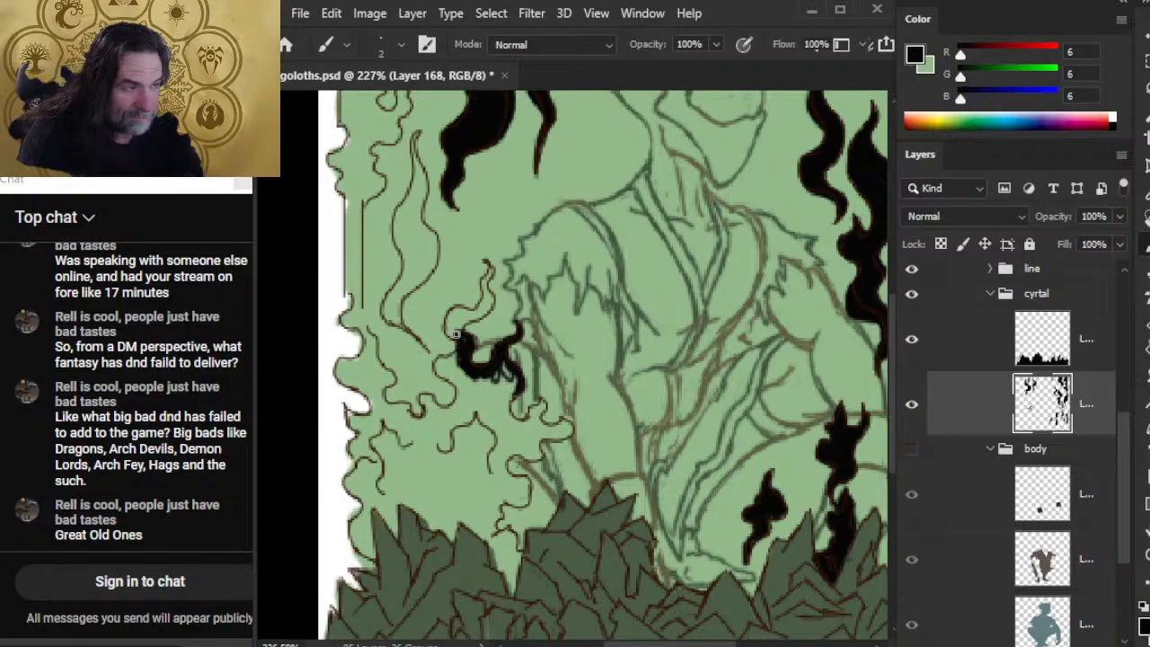
Fill the small wisp's upper curling prong with black and join it to the curl below, extending the fill outward
{"action": "mouse_move", "coordinate": [455, 334]}
{"action": "left_mouse_down"}
{"action": "mouse_move", "coordinate": [446, 315]}
{"action": "mouse_move", "coordinate": [453, 325]}
{"action": "mouse_move", "coordinate": [464, 315]}
{"action": "mouse_move", "coordinate": [456, 335]}
{"action": "mouse_move", "coordinate": [494, 297]}
{"action": "mouse_move", "coordinate": [483, 293]}
{"action": "mouse_move", "coordinate": [492, 264]}
{"action": "mouse_move", "coordinate": [476, 275]}
{"action": "left_mouse_up"}
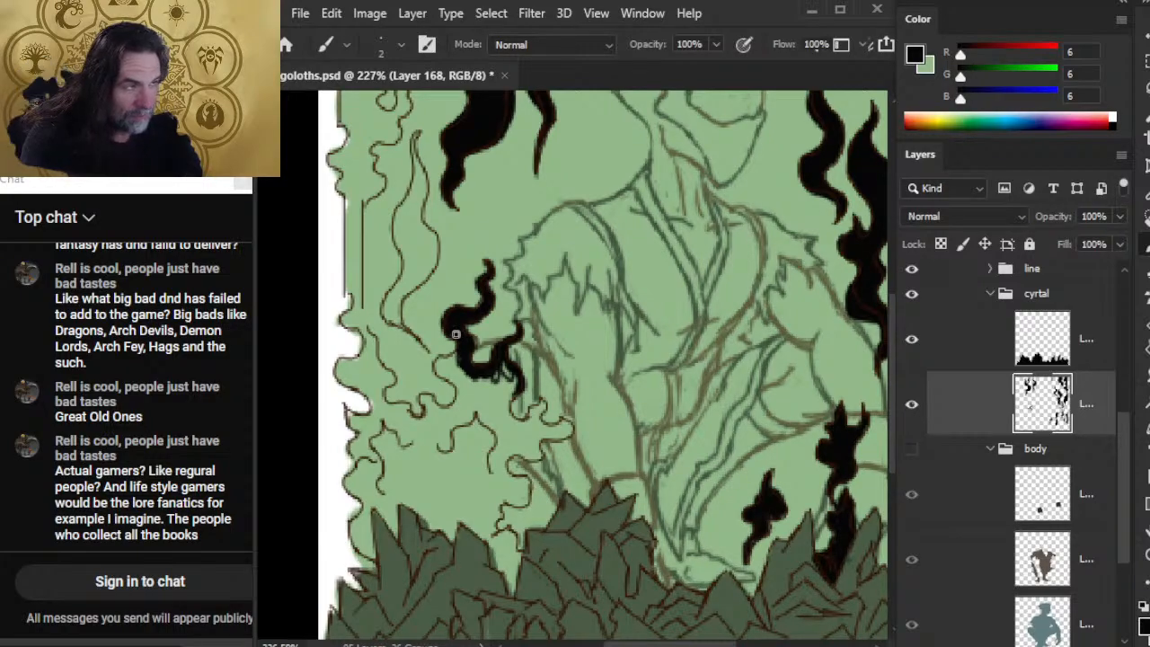
{"action": "mouse_move", "coordinate": [468, 319]}
{"action": "left_mouse_down"}
{"action": "mouse_move", "coordinate": [493, 286]}
{"action": "mouse_move", "coordinate": [484, 292]}
{"action": "left_mouse_up"}
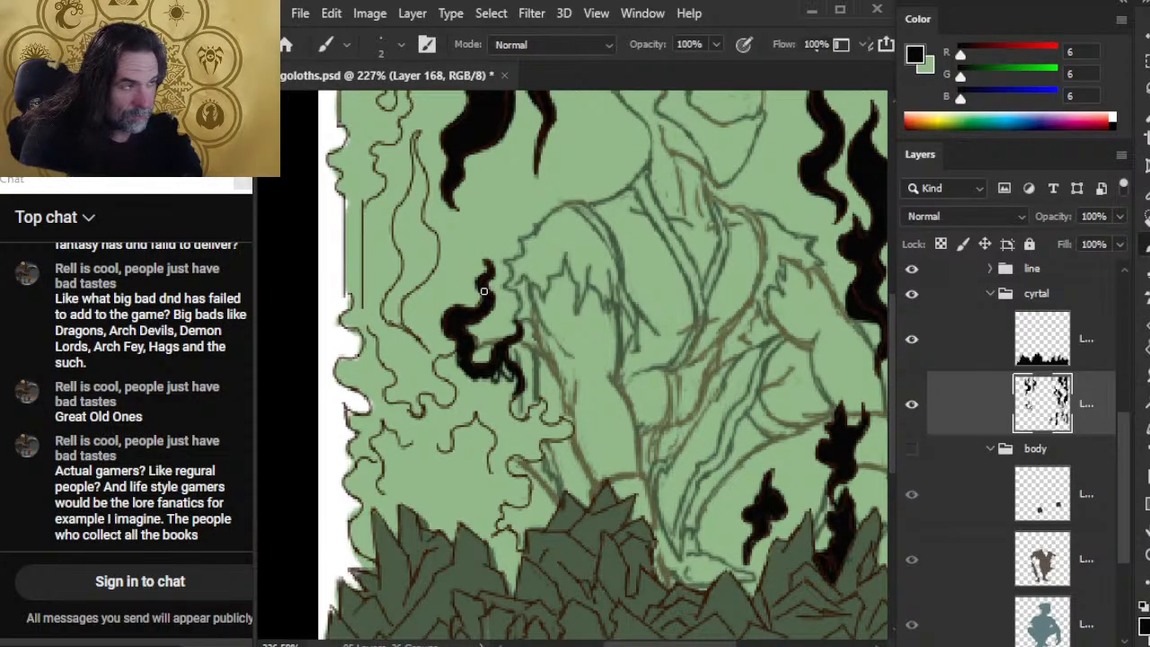
{"action": "mouse_move", "coordinate": [479, 351]}
{"action": "left_mouse_down"}
{"action": "mouse_move", "coordinate": [472, 364]}
{"action": "mouse_move", "coordinate": [437, 366]}
{"action": "mouse_move", "coordinate": [457, 349]}
{"action": "mouse_move", "coordinate": [473, 362]}
{"action": "left_mouse_up"}
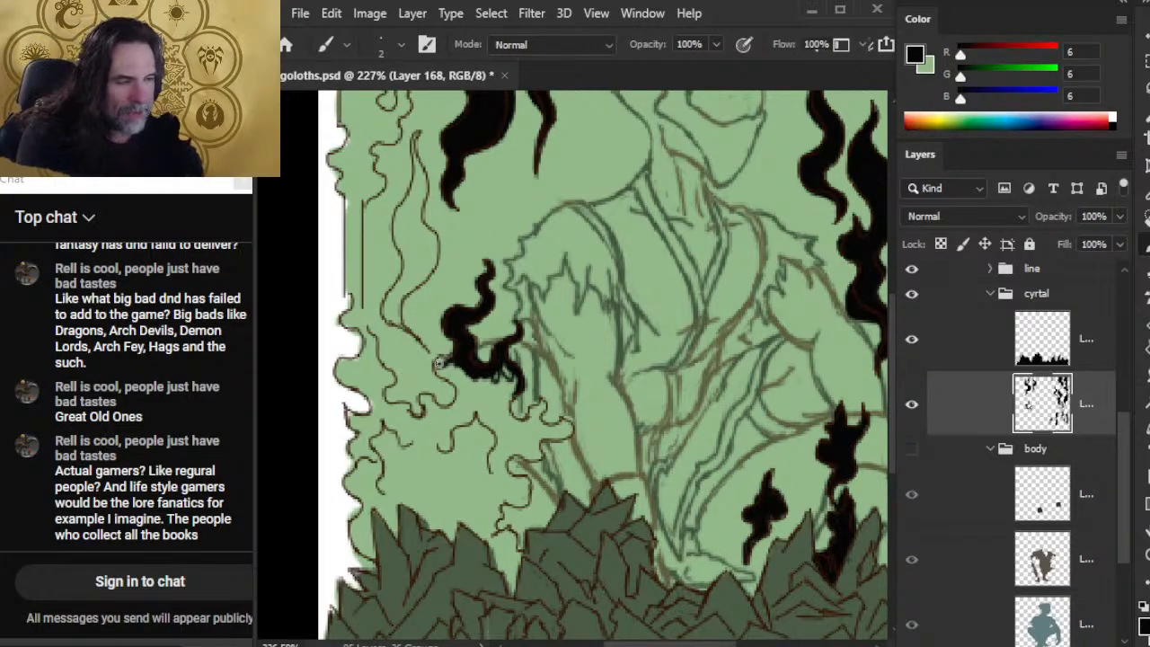
Extend the black fill from the small wisp's lower curls down to the stubby curled branch beside the figure's forearm
{"action": "mouse_move", "coordinate": [452, 357]}
{"action": "left_mouse_down"}
{"action": "mouse_move", "coordinate": [439, 374]}
{"action": "mouse_move", "coordinate": [442, 352]}
{"action": "mouse_move", "coordinate": [512, 385]}
{"action": "mouse_move", "coordinate": [517, 431]}
{"action": "mouse_move", "coordinate": [510, 425]}
{"action": "mouse_move", "coordinate": [543, 399]}
{"action": "mouse_move", "coordinate": [536, 423]}
{"action": "mouse_move", "coordinate": [559, 427]}
{"action": "mouse_move", "coordinate": [539, 428]}
{"action": "mouse_move", "coordinate": [573, 419]}
{"action": "mouse_move", "coordinate": [566, 432]}
{"action": "left_mouse_up"}
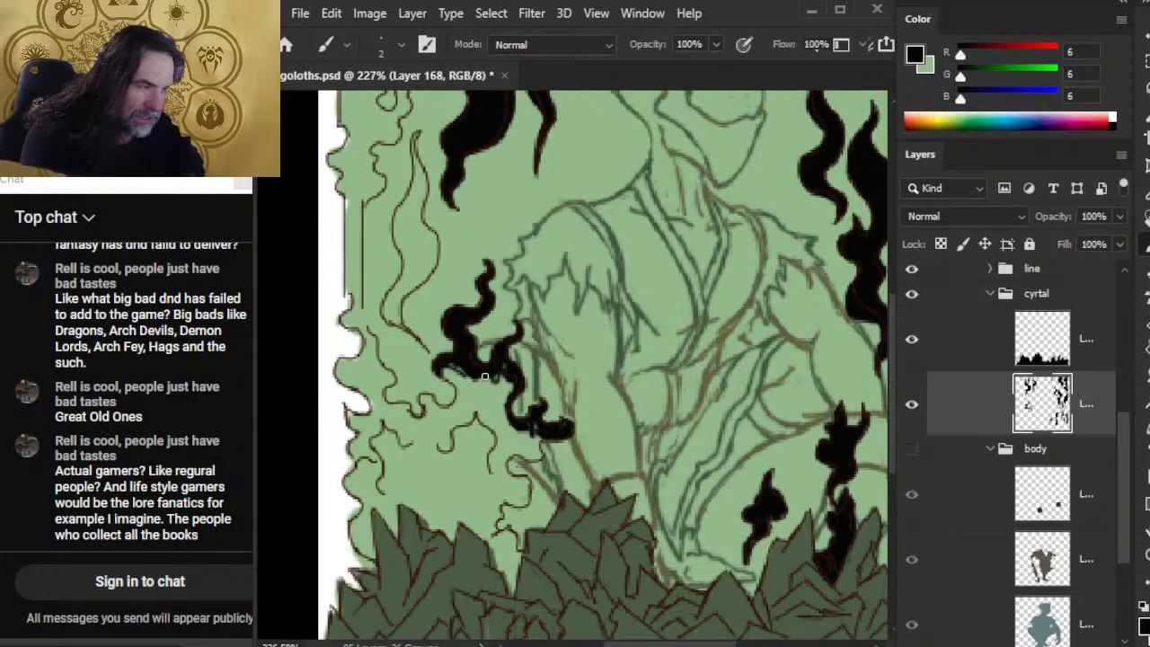
{"action": "left_click_drag", "start_coordinate": [548, 444], "coordinate": [577, 429]}
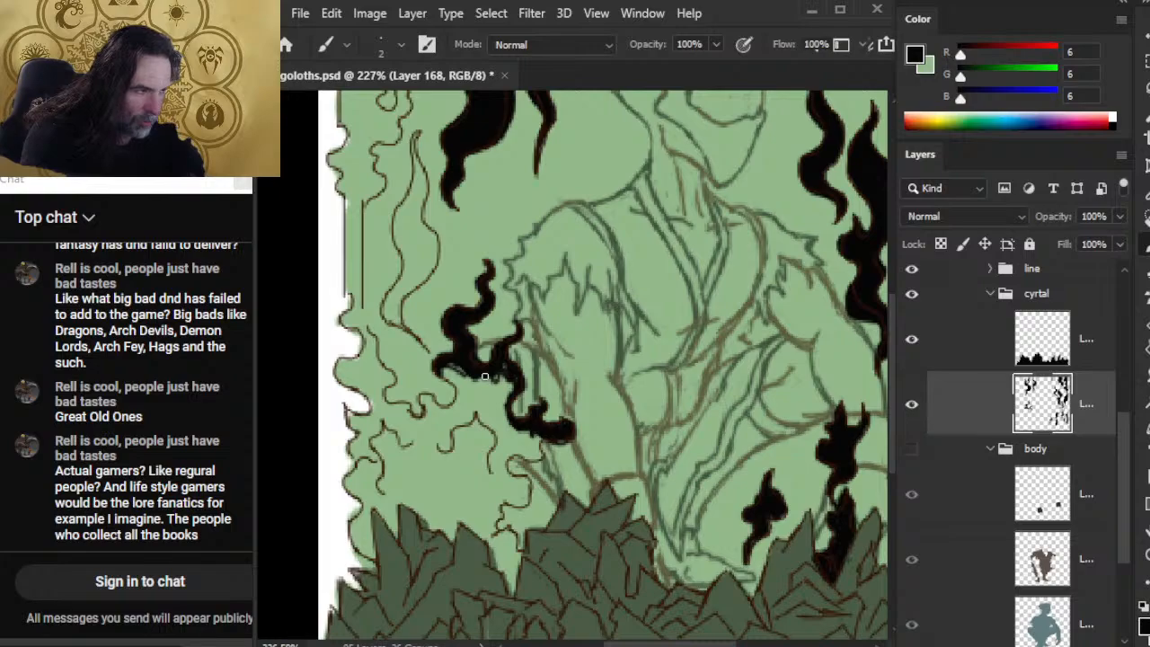
{"action": "mouse_move", "coordinate": [530, 445]}
{"action": "left_mouse_down"}
{"action": "mouse_move", "coordinate": [539, 433]}
{"action": "mouse_move", "coordinate": [541, 446]}
{"action": "left_mouse_up"}
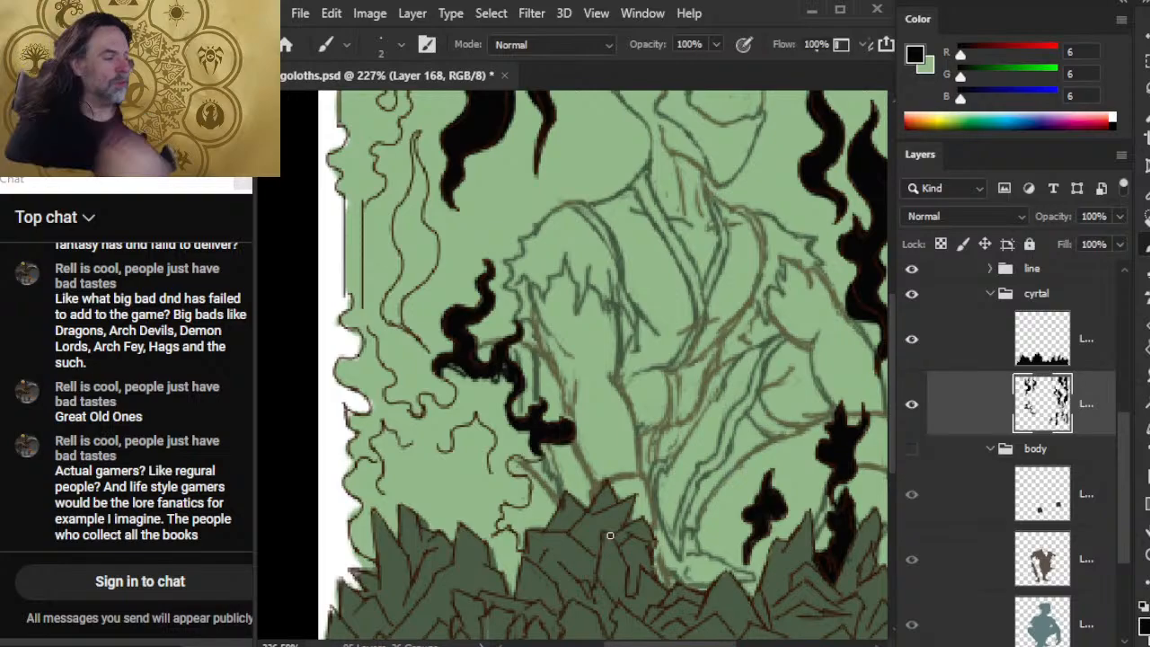
{"action": "mouse_move", "coordinate": [513, 444]}
{"action": "left_mouse_down"}
{"action": "mouse_move", "coordinate": [541, 459]}
{"action": "mouse_move", "coordinate": [514, 432]}
{"action": "left_mouse_up"}
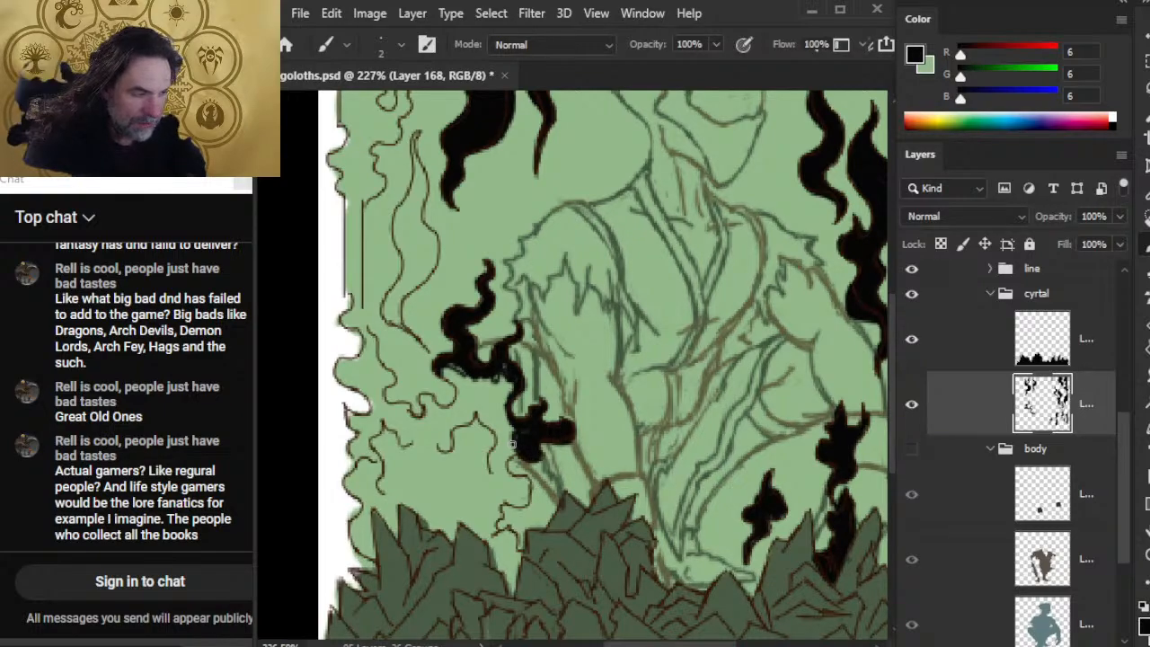
{"action": "left_click_drag", "start_coordinate": [515, 444], "coordinate": [511, 444]}
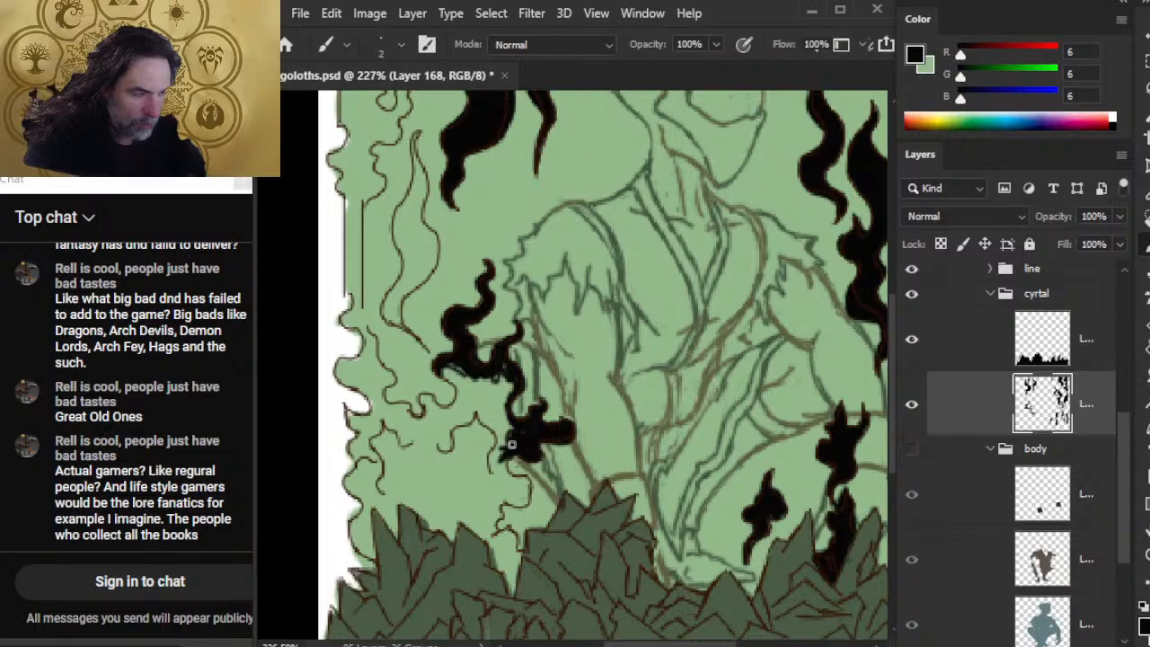
Fill the wisp's central body solid black from the upper prongs down to the forearm branch, including its outer lower curls
{"action": "mouse_move", "coordinate": [504, 465]}
{"action": "left_mouse_down"}
{"action": "mouse_move", "coordinate": [503, 373]}
{"action": "mouse_move", "coordinate": [506, 398]}
{"action": "mouse_move", "coordinate": [521, 393]}
{"action": "mouse_move", "coordinate": [496, 428]}
{"action": "left_mouse_up"}
{"action": "left_click_drag", "start_coordinate": [495, 381], "coordinate": [497, 440]}
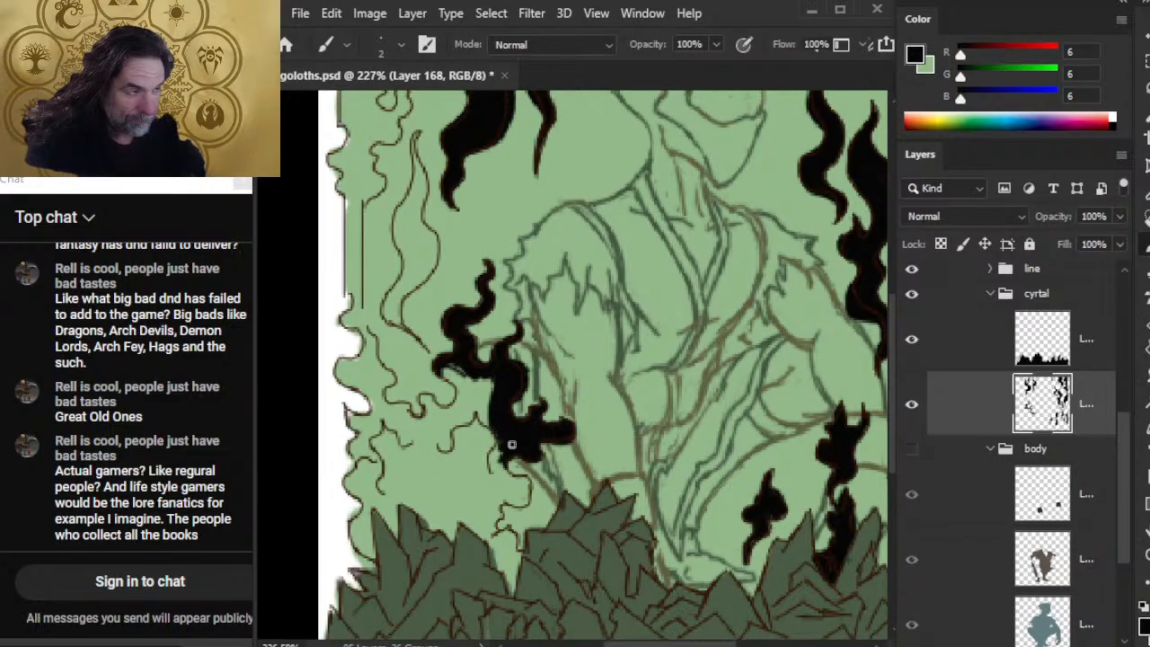
{"action": "key", "text": "e"}
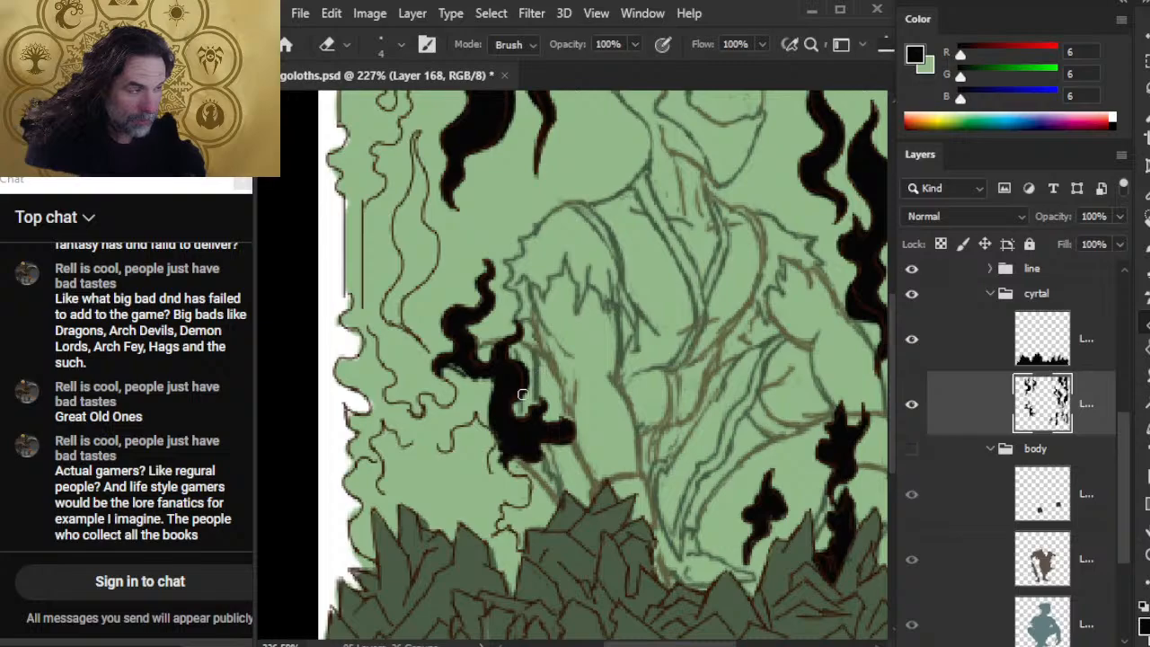
{"action": "key", "text": "b"}
{"action": "mouse_move", "coordinate": [462, 370]}
{"action": "left_mouse_down"}
{"action": "mouse_move", "coordinate": [444, 376]}
{"action": "mouse_move", "coordinate": [462, 377]}
{"action": "mouse_move", "coordinate": [463, 414]}
{"action": "mouse_move", "coordinate": [476, 405]}
{"action": "left_mouse_up"}
{"action": "mouse_move", "coordinate": [460, 403]}
{"action": "left_mouse_down"}
{"action": "mouse_move", "coordinate": [482, 419]}
{"action": "mouse_move", "coordinate": [486, 410]}
{"action": "mouse_move", "coordinate": [475, 428]}
{"action": "left_mouse_up"}
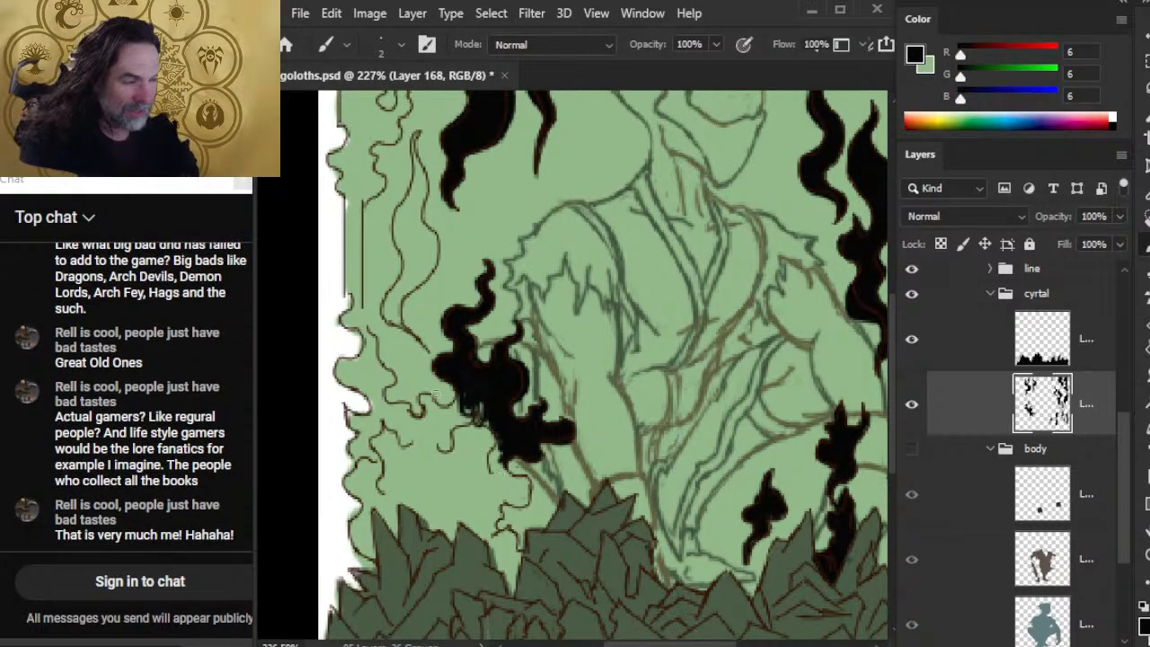
{"action": "mouse_move", "coordinate": [483, 404]}
{"action": "left_mouse_down"}
{"action": "mouse_move", "coordinate": [474, 432]}
{"action": "mouse_move", "coordinate": [459, 430]}
{"action": "mouse_move", "coordinate": [451, 409]}
{"action": "mouse_move", "coordinate": [422, 397]}
{"action": "mouse_move", "coordinate": [426, 412]}
{"action": "mouse_move", "coordinate": [486, 410]}
{"action": "left_mouse_up"}
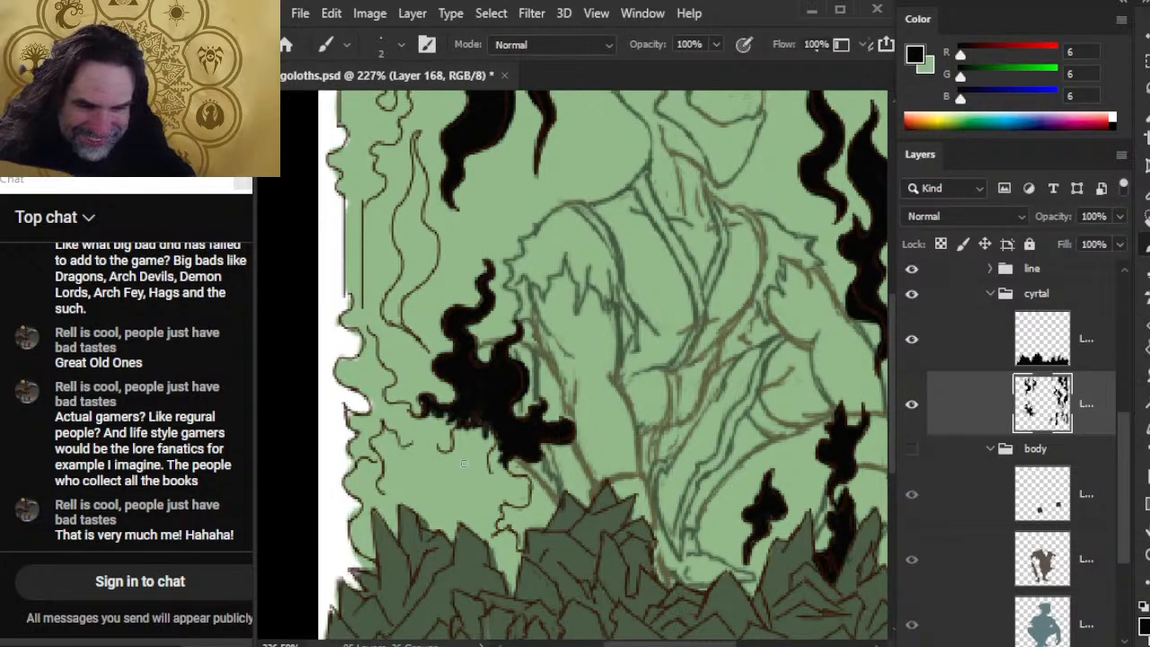
Paint the wavy horizontal branch reaching from the wisp's body toward the canvas edge black
{"action": "mouse_move", "coordinate": [385, 409]}
{"action": "left_mouse_down"}
{"action": "mouse_move", "coordinate": [377, 397]}
{"action": "mouse_move", "coordinate": [403, 408]}
{"action": "mouse_move", "coordinate": [403, 422]}
{"action": "mouse_move", "coordinate": [455, 420]}
{"action": "left_mouse_up"}
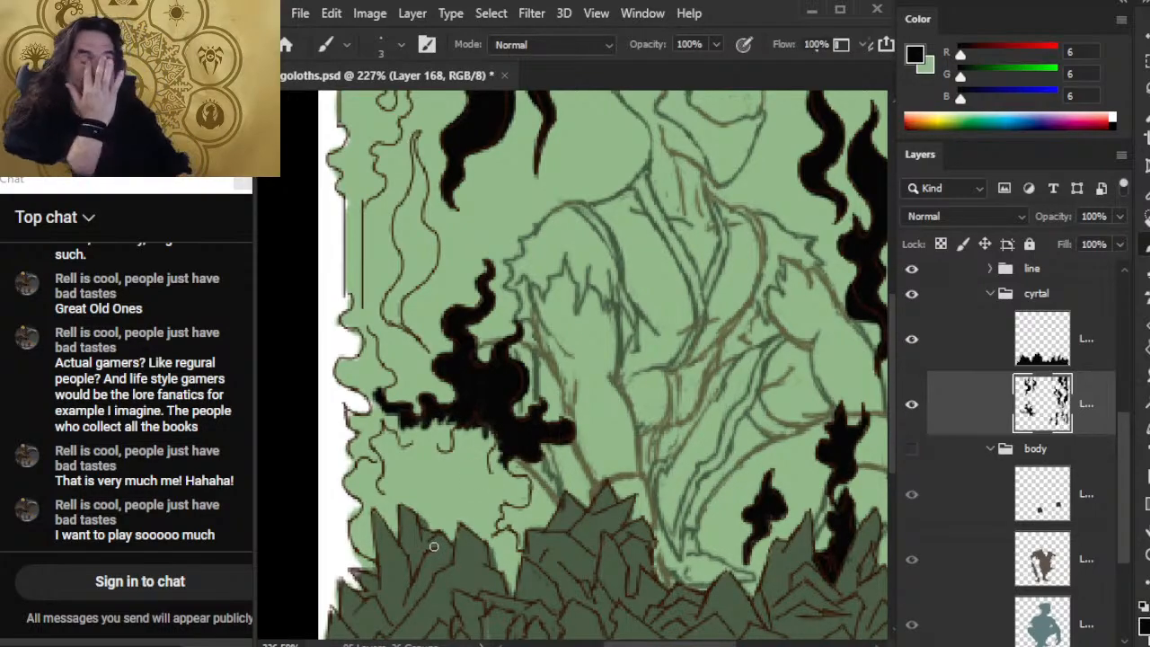
{"action": "key", "text": "e"}
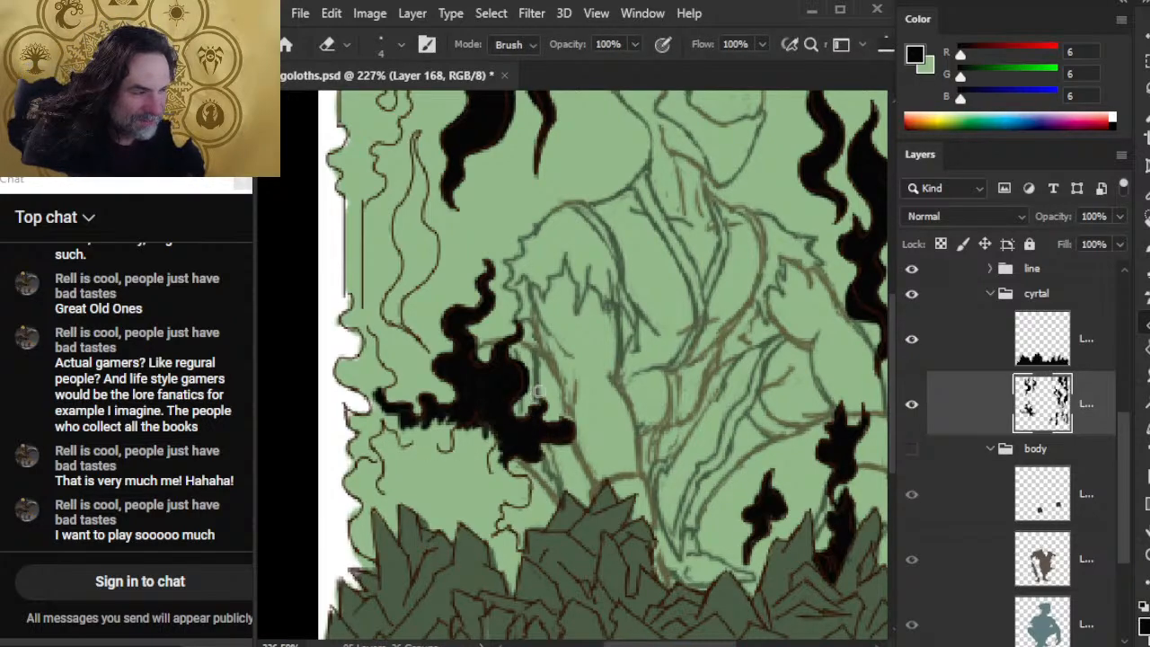
{"action": "key", "text": "b"}
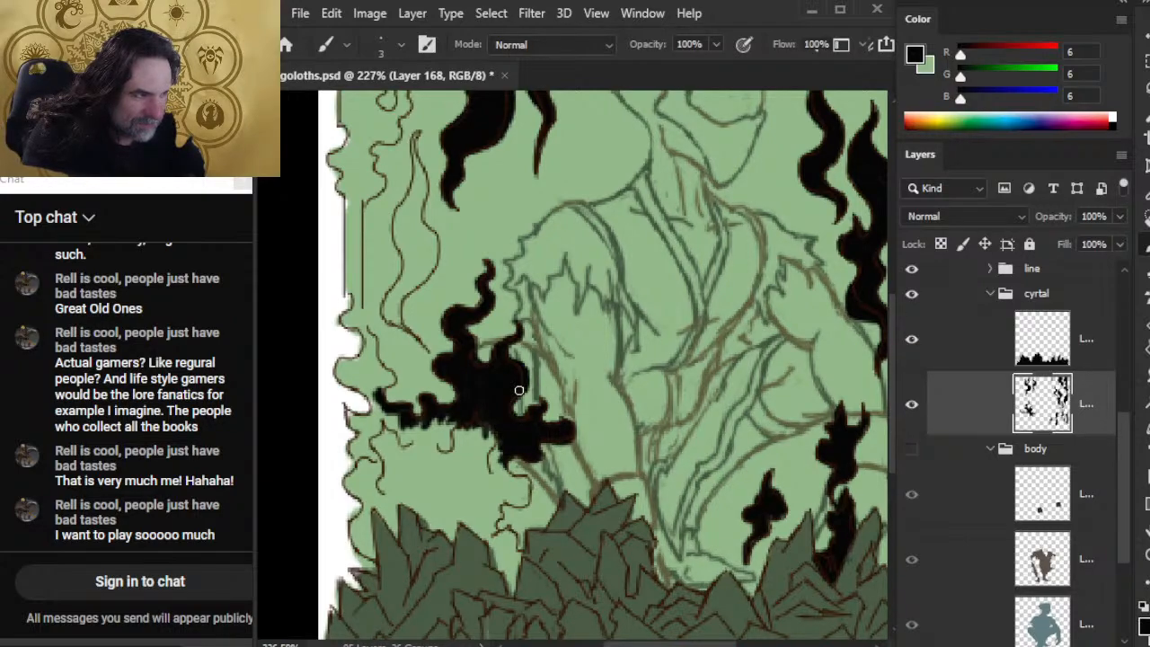
Paint the wisp's stem down to the crystals with brush sizes 3 and 6, and fill the notch between its upper prongs
{"action": "mouse_move", "coordinate": [488, 425]}
{"action": "left_mouse_down"}
{"action": "mouse_move", "coordinate": [490, 523]}
{"action": "mouse_move", "coordinate": [502, 469]}
{"action": "mouse_move", "coordinate": [506, 483]}
{"action": "mouse_move", "coordinate": [510, 468]}
{"action": "mouse_move", "coordinate": [530, 478]}
{"action": "mouse_move", "coordinate": [527, 496]}
{"action": "left_mouse_up"}
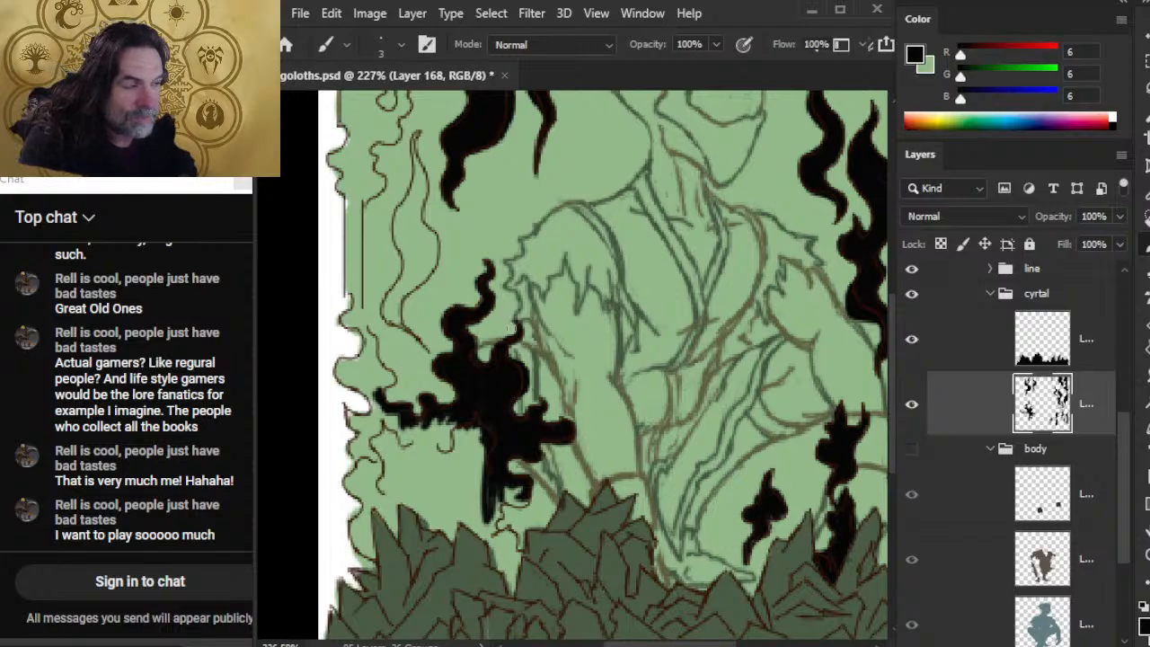
{"action": "left_click_drag", "start_coordinate": [465, 339], "coordinate": [496, 342]}
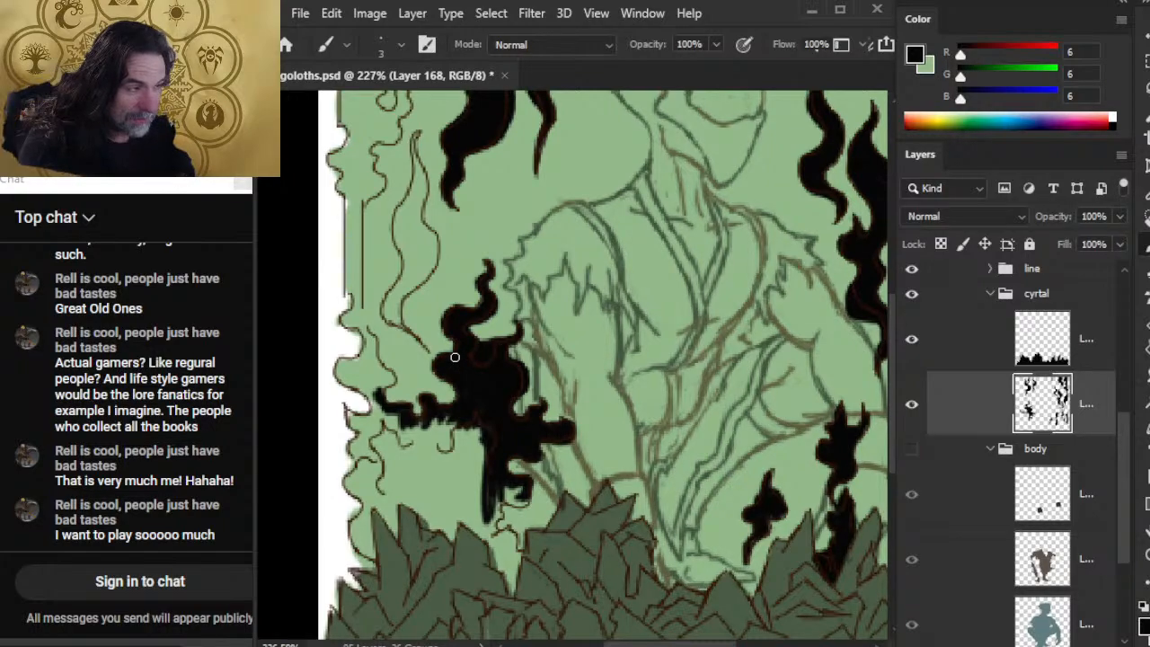
{"action": "left_click_drag", "start_coordinate": [445, 422], "coordinate": [440, 447]}
{"action": "key", "text": "bracketright"}
{"action": "key", "text": "bracketright"}
{"action": "key", "text": "bracketright"}
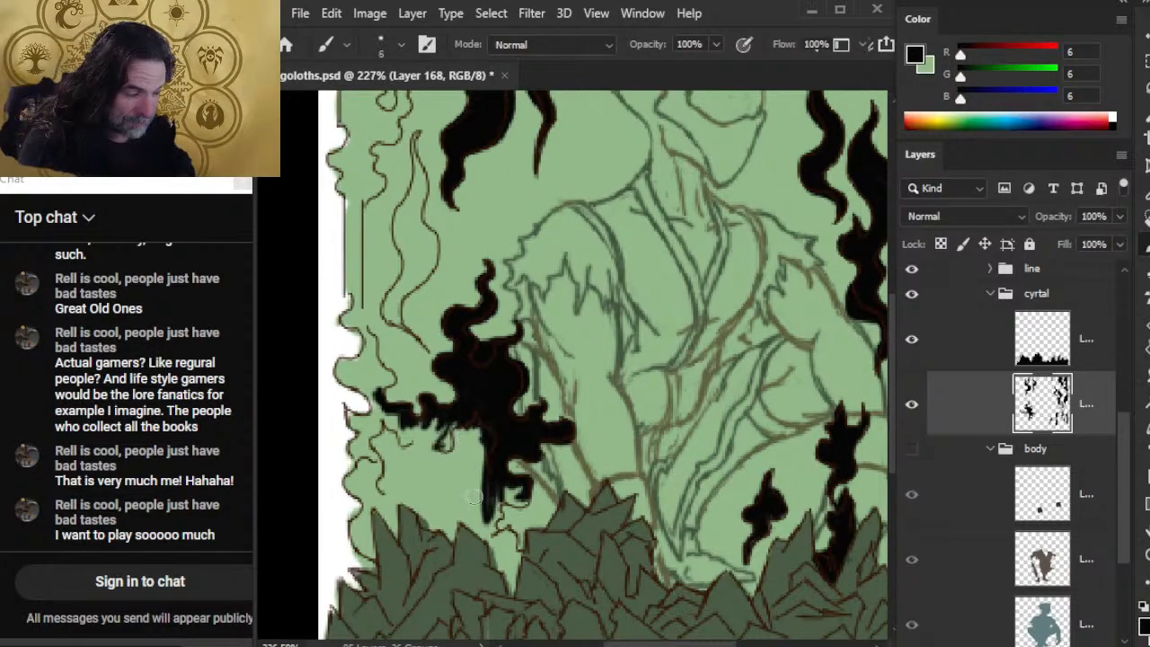
{"action": "mouse_move", "coordinate": [508, 488]}
{"action": "left_mouse_down"}
{"action": "mouse_move", "coordinate": [487, 533]}
{"action": "mouse_move", "coordinate": [499, 564]}
{"action": "left_mouse_up"}
{"action": "key", "text": "bracketleft"}
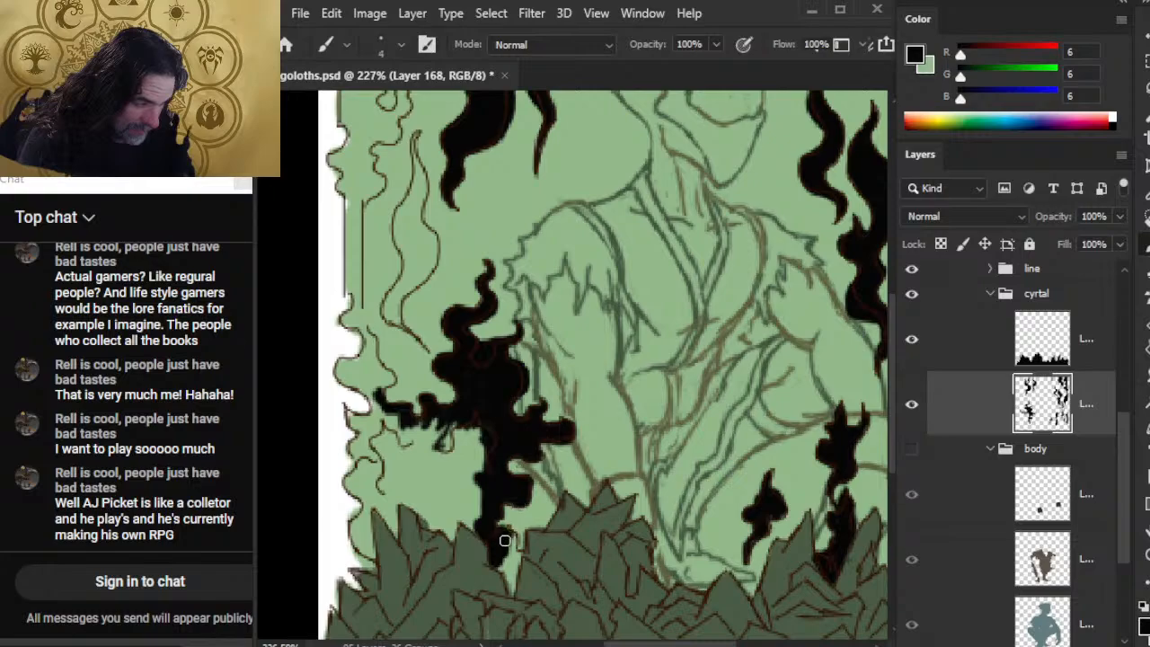
Paint the stem's pointed tail down between the crystals using brush sizes 1 and 3
{"action": "key", "text": "e"}
{"action": "key", "text": "b"}
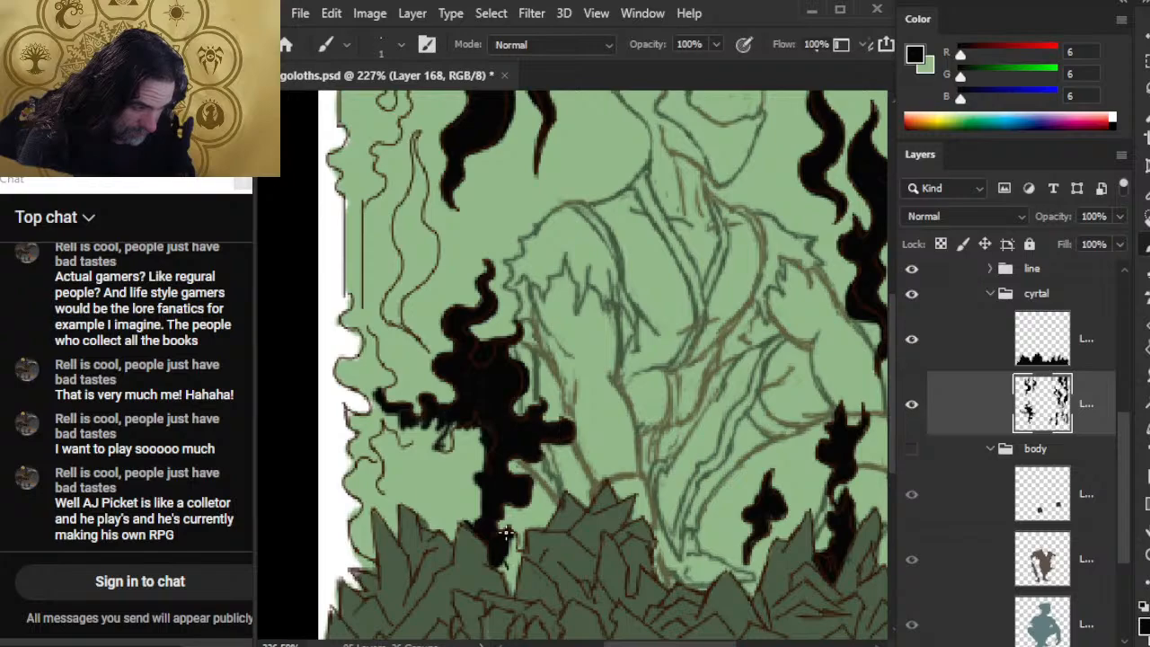
{"action": "mouse_move", "coordinate": [509, 570]}
{"action": "left_mouse_down"}
{"action": "mouse_move", "coordinate": [511, 597]}
{"action": "mouse_move", "coordinate": [516, 559]}
{"action": "left_mouse_up"}
{"action": "key", "text": "bracketright"}
{"action": "key", "text": "bracketright"}
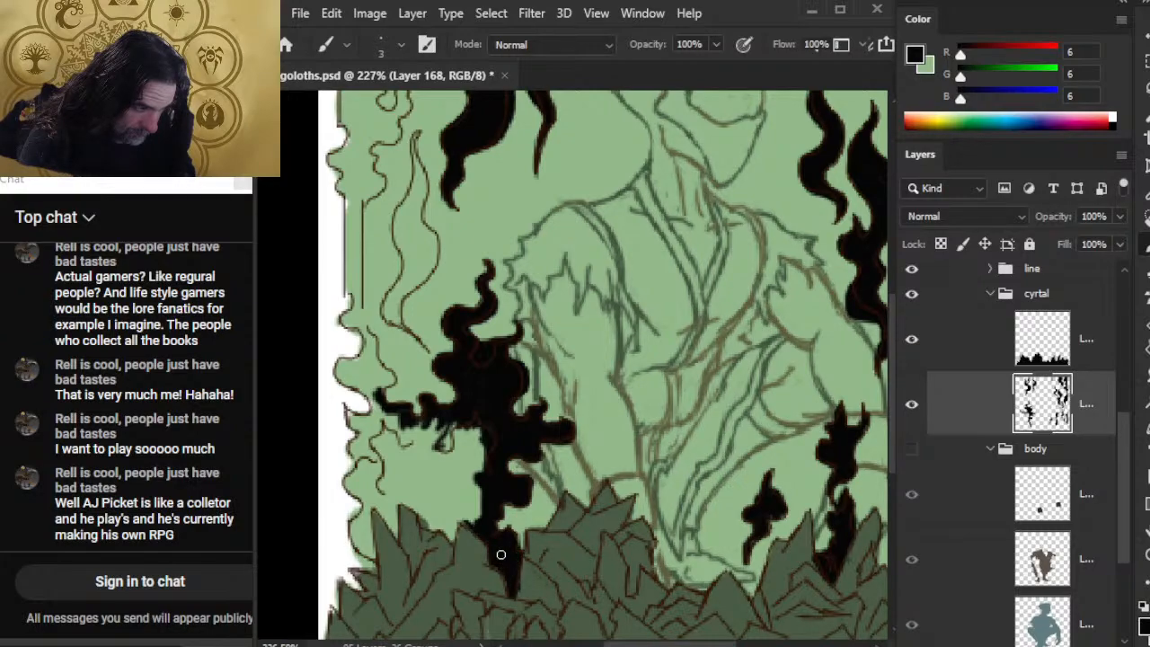
Paint the smoke pocket between the canvas edge and the outermost tall crystal black on Layer 168, trimming its edge with the Eraser
{"action": "left_click_drag", "start_coordinate": [504, 468], "coordinate": [507, 358]}
{"action": "left_click", "coordinate": [480, 417], "text": "ctrl"}
{"action": "key", "text": "e"}
{"action": "key", "text": "b"}
{"action": "key", "text": "e"}
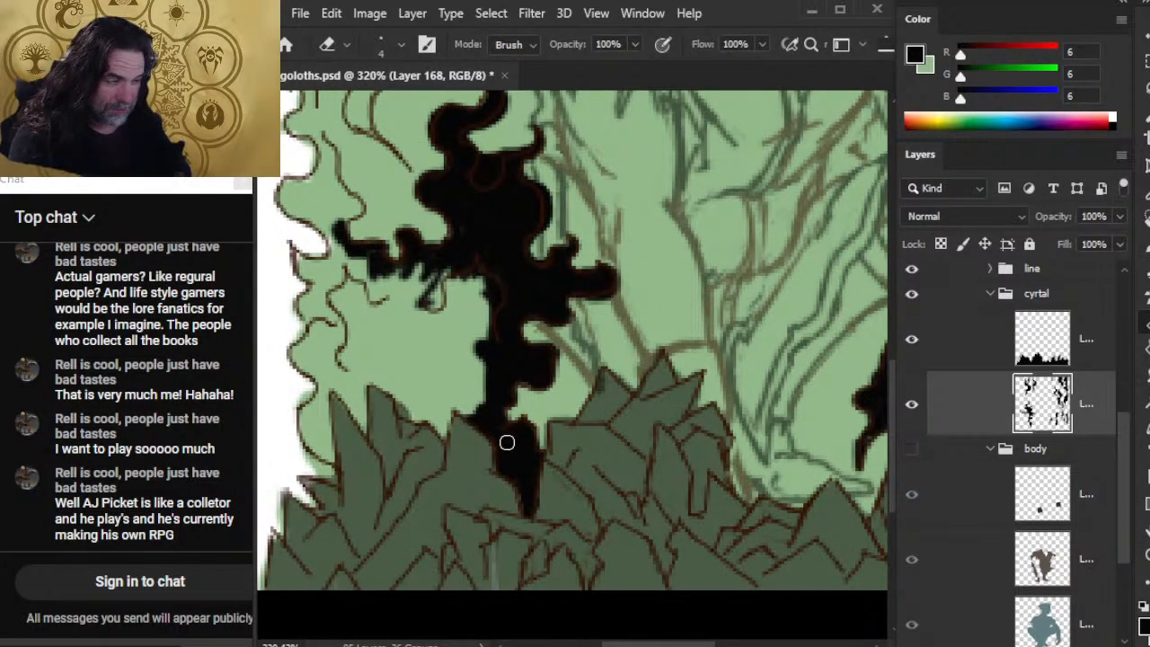
{"action": "left_click", "coordinate": [978, 350]}
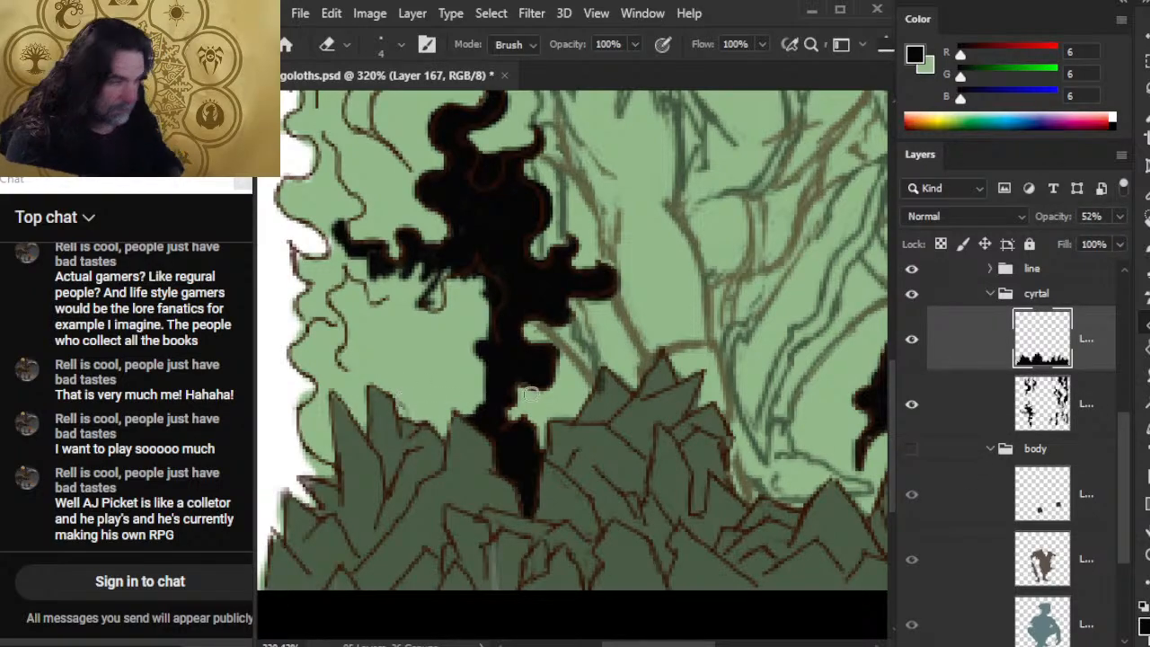
{"action": "left_click", "coordinate": [953, 410]}
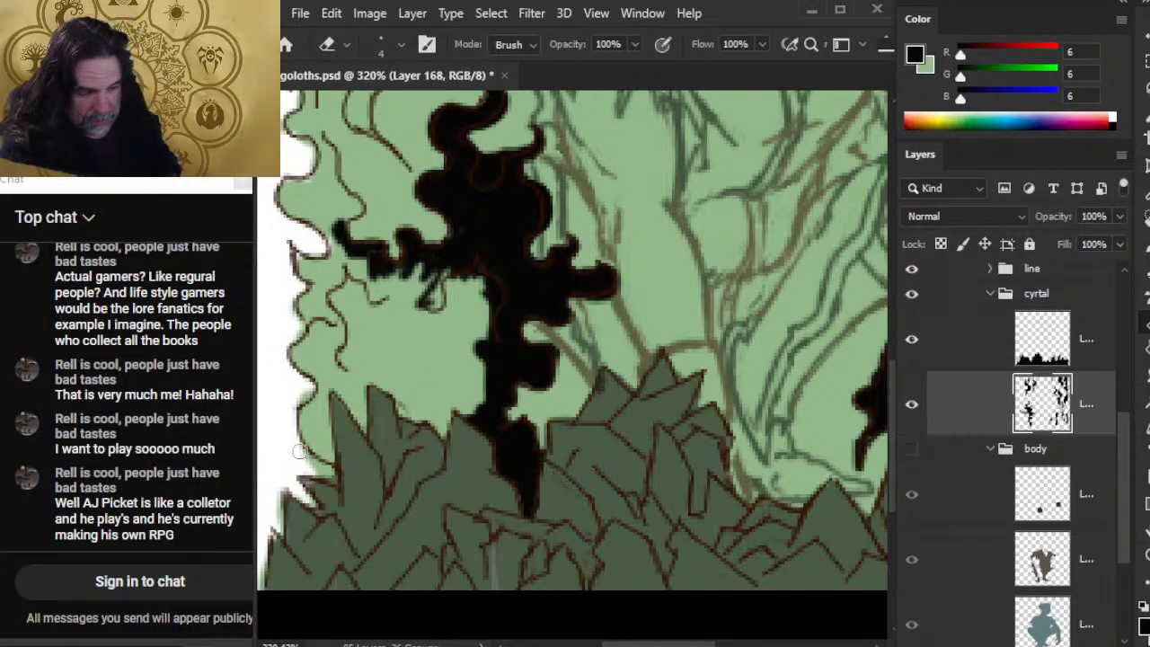
{"action": "key", "text": "b"}
{"action": "mouse_move", "coordinate": [322, 441]}
{"action": "left_mouse_down"}
{"action": "mouse_move", "coordinate": [330, 475]}
{"action": "mouse_move", "coordinate": [321, 435]}
{"action": "left_mouse_up"}
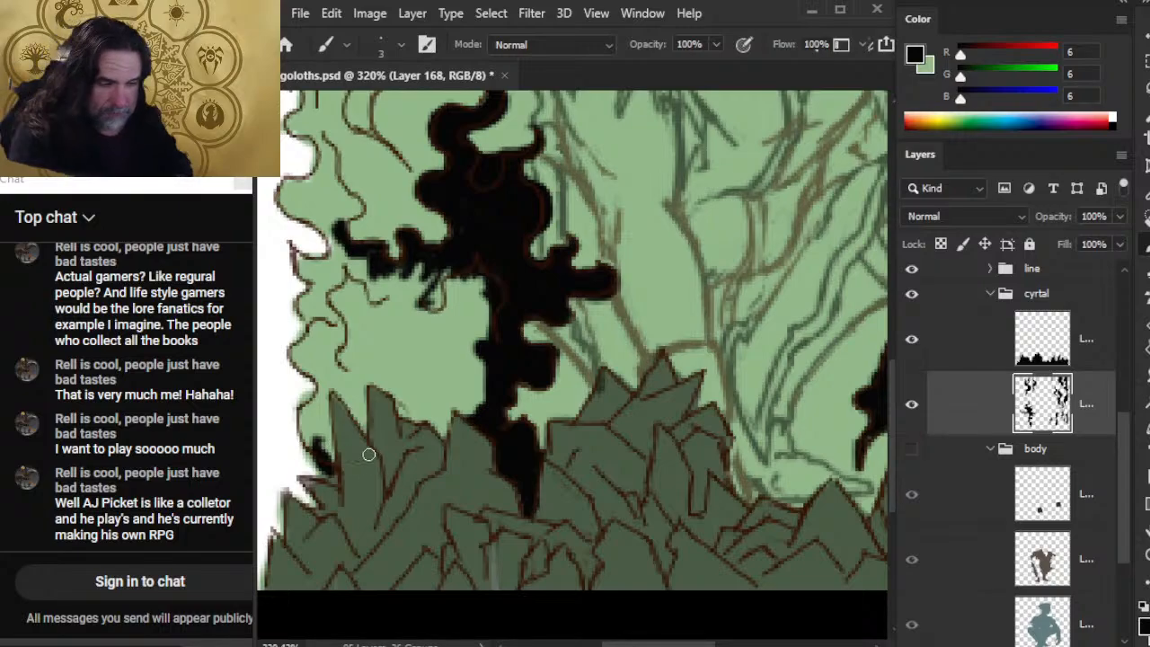
{"action": "mouse_move", "coordinate": [322, 449]}
{"action": "left_mouse_down"}
{"action": "mouse_move", "coordinate": [304, 414]}
{"action": "mouse_move", "coordinate": [316, 394]}
{"action": "mouse_move", "coordinate": [307, 421]}
{"action": "mouse_move", "coordinate": [322, 441]}
{"action": "mouse_move", "coordinate": [329, 413]}
{"action": "left_mouse_up"}
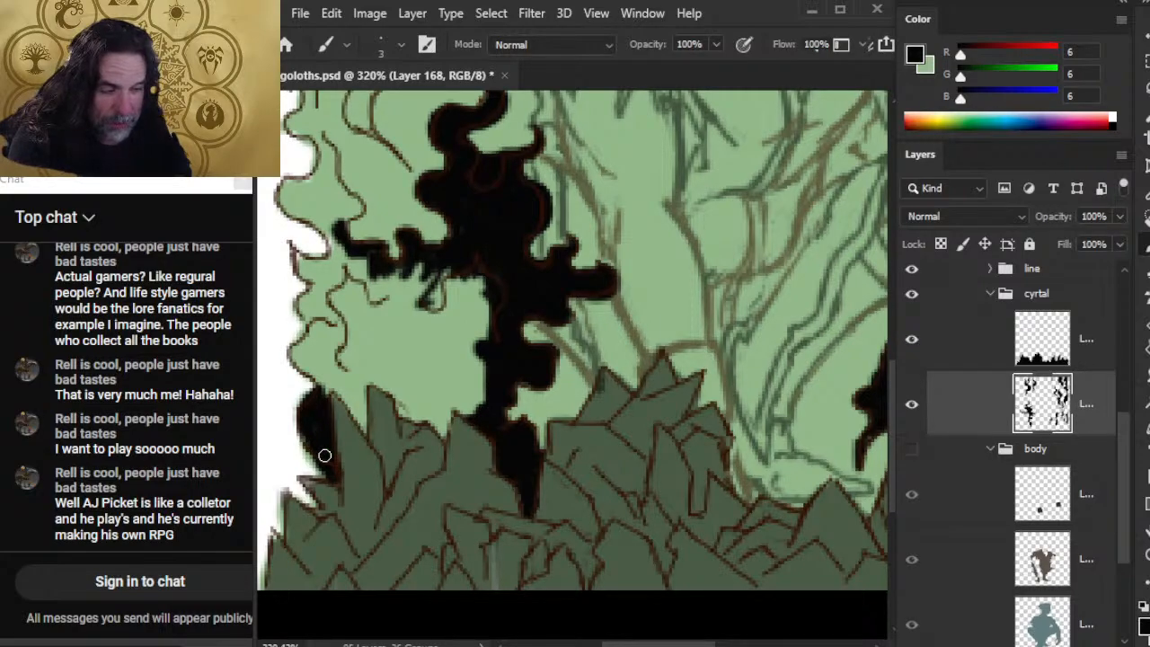
{"action": "mouse_move", "coordinate": [326, 473]}
{"action": "left_mouse_down"}
{"action": "mouse_move", "coordinate": [304, 441]}
{"action": "mouse_move", "coordinate": [341, 494]}
{"action": "left_mouse_up"}
{"action": "key", "text": "e"}
{"action": "left_click_drag", "start_coordinate": [351, 435], "coordinate": [349, 502]}
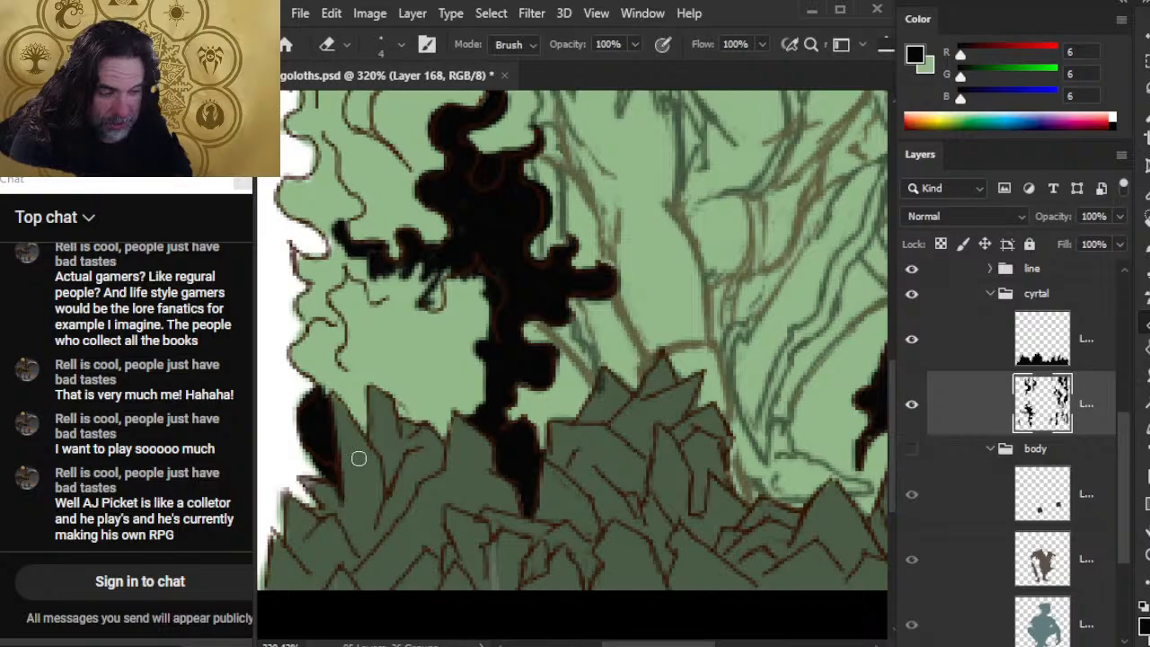
Fill the outer smoke column above the crystals and the slope along their tips with black, cleaning its edge with the Eraser
{"action": "key", "text": "b"}
{"action": "mouse_move", "coordinate": [338, 392]}
{"action": "left_mouse_down"}
{"action": "mouse_move", "coordinate": [362, 429]}
{"action": "mouse_move", "coordinate": [367, 372]}
{"action": "mouse_move", "coordinate": [371, 433]}
{"action": "mouse_move", "coordinate": [323, 359]}
{"action": "mouse_move", "coordinate": [327, 395]}
{"action": "mouse_move", "coordinate": [329, 361]}
{"action": "mouse_move", "coordinate": [311, 377]}
{"action": "mouse_move", "coordinate": [297, 362]}
{"action": "mouse_move", "coordinate": [294, 333]}
{"action": "mouse_move", "coordinate": [308, 358]}
{"action": "mouse_move", "coordinate": [317, 325]}
{"action": "mouse_move", "coordinate": [333, 358]}
{"action": "mouse_move", "coordinate": [346, 310]}
{"action": "mouse_move", "coordinate": [329, 301]}
{"action": "mouse_move", "coordinate": [327, 320]}
{"action": "left_mouse_up"}
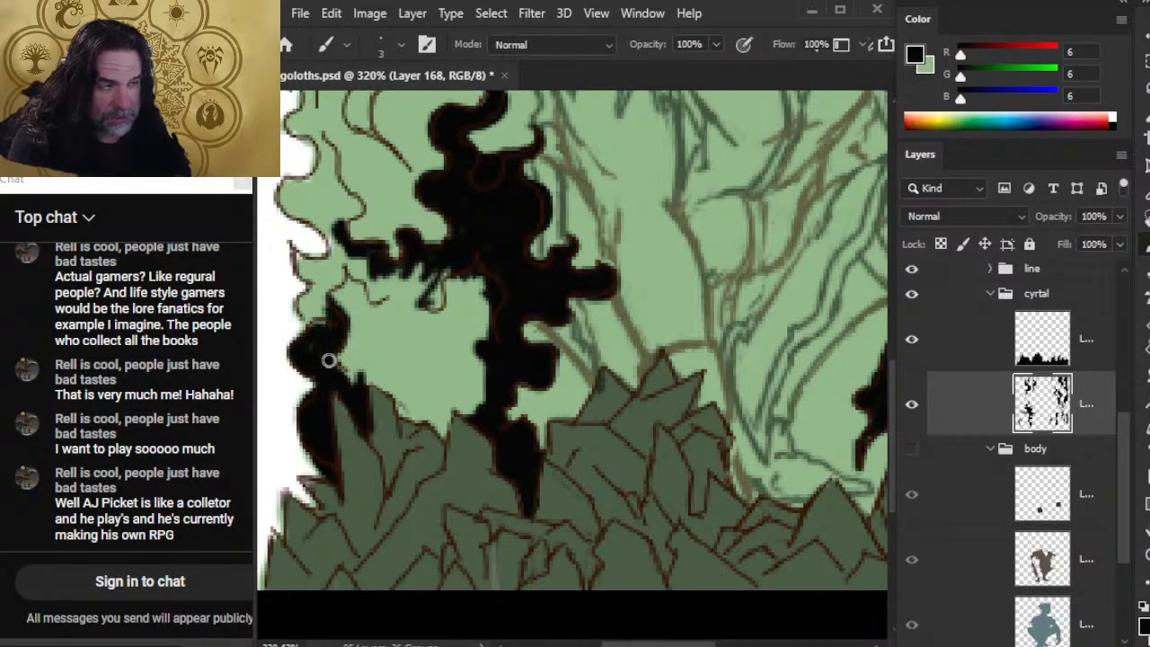
{"action": "mouse_move", "coordinate": [329, 361]}
{"action": "left_mouse_down"}
{"action": "mouse_move", "coordinate": [376, 381]}
{"action": "mouse_move", "coordinate": [418, 423]}
{"action": "left_mouse_up"}
{"action": "key", "text": "e"}
{"action": "key", "text": "b"}
{"action": "key", "text": "e"}
{"action": "key", "text": "b"}
{"action": "key", "text": "e"}
{"action": "key", "text": "b"}
{"action": "key", "text": "e"}
{"action": "left_click_drag", "start_coordinate": [385, 387], "coordinate": [409, 407]}
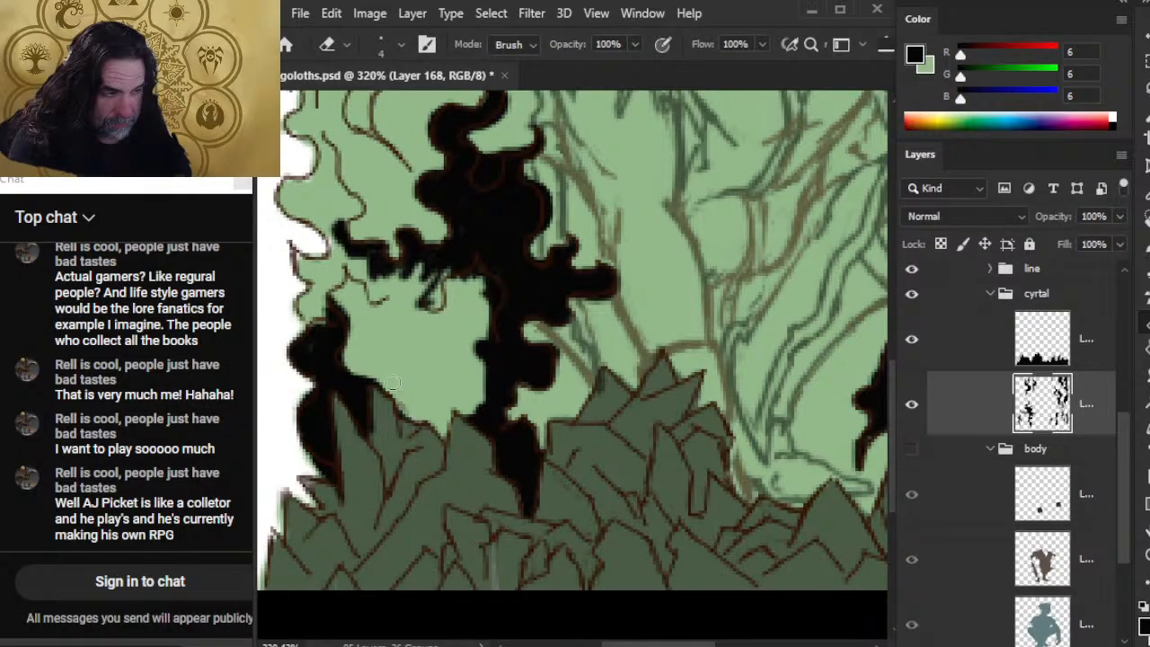
{"action": "key", "text": "b"}
{"action": "key", "text": "e"}
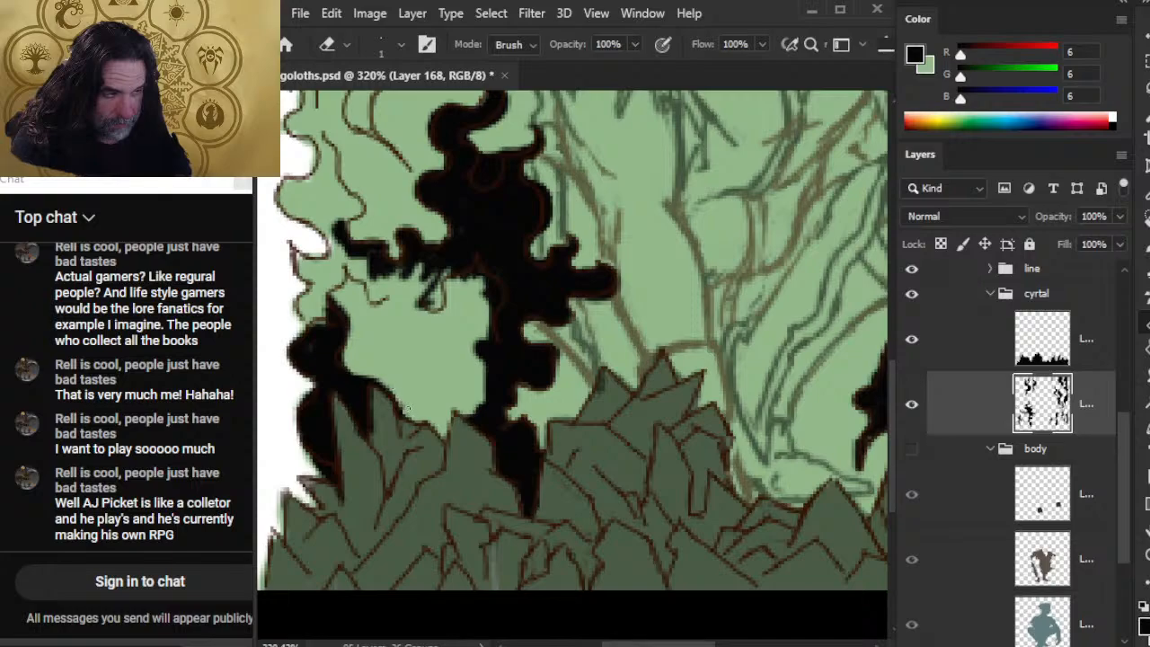
{"action": "key", "text": "b"}
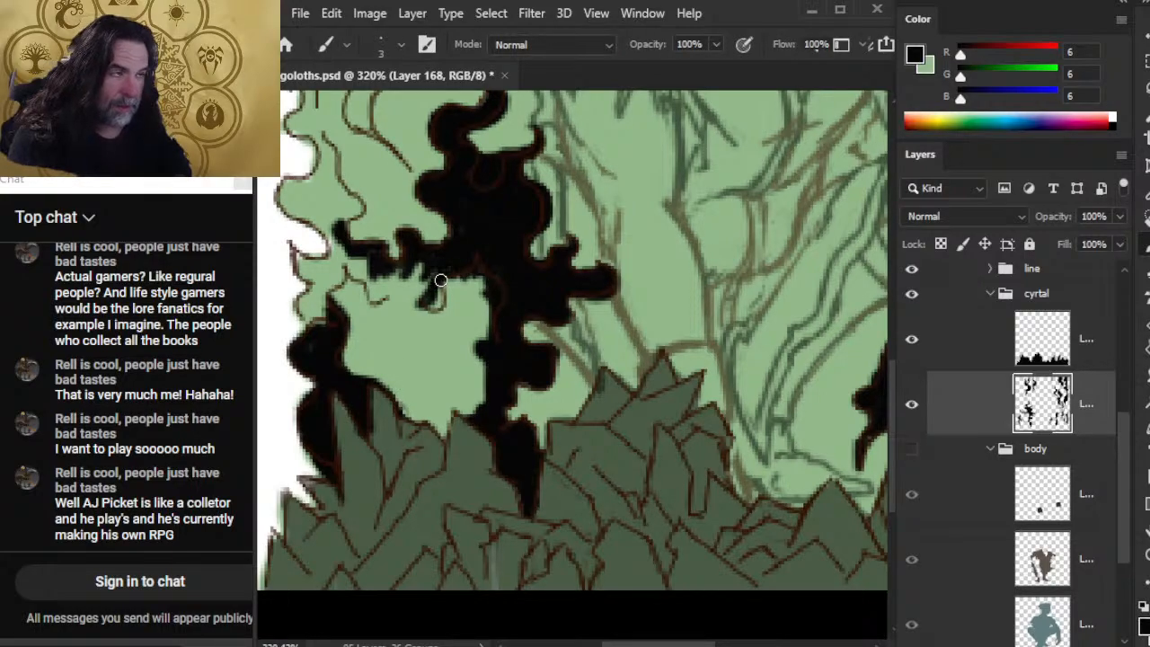
Erase the stray strokes around the curl hanging under the horizontal branch and repaint the curl black
{"action": "key", "text": "e"}
{"action": "mouse_move", "coordinate": [441, 281]}
{"action": "left_mouse_down"}
{"action": "mouse_move", "coordinate": [467, 265]}
{"action": "mouse_move", "coordinate": [436, 302]}
{"action": "mouse_move", "coordinate": [481, 258]}
{"action": "left_mouse_up"}
{"action": "key", "text": "b"}
{"action": "mouse_move", "coordinate": [421, 301]}
{"action": "left_mouse_down"}
{"action": "mouse_move", "coordinate": [437, 301]}
{"action": "mouse_move", "coordinate": [423, 290]}
{"action": "left_mouse_up"}
Extend the outer smoke column's fill upward and join it to the outer end of the horizontal branch
{"action": "mouse_move", "coordinate": [316, 315]}
{"action": "left_mouse_down"}
{"action": "mouse_move", "coordinate": [314, 303]}
{"action": "mouse_move", "coordinate": [306, 309]}
{"action": "mouse_move", "coordinate": [315, 304]}
{"action": "left_mouse_up"}
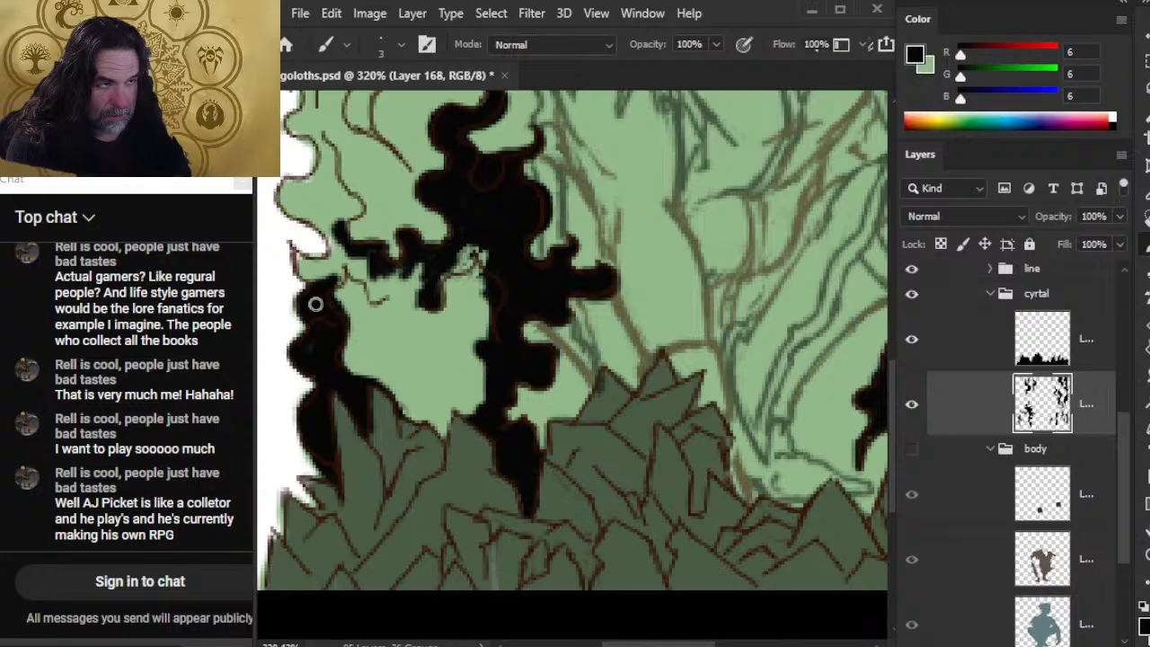
{"action": "left_click_drag", "start_coordinate": [339, 282], "coordinate": [340, 244]}
{"action": "mouse_move", "coordinate": [356, 282]}
{"action": "left_mouse_down"}
{"action": "mouse_move", "coordinate": [356, 261]}
{"action": "mouse_move", "coordinate": [385, 291]}
{"action": "mouse_move", "coordinate": [363, 286]}
{"action": "left_mouse_up"}
{"action": "key", "text": "e"}
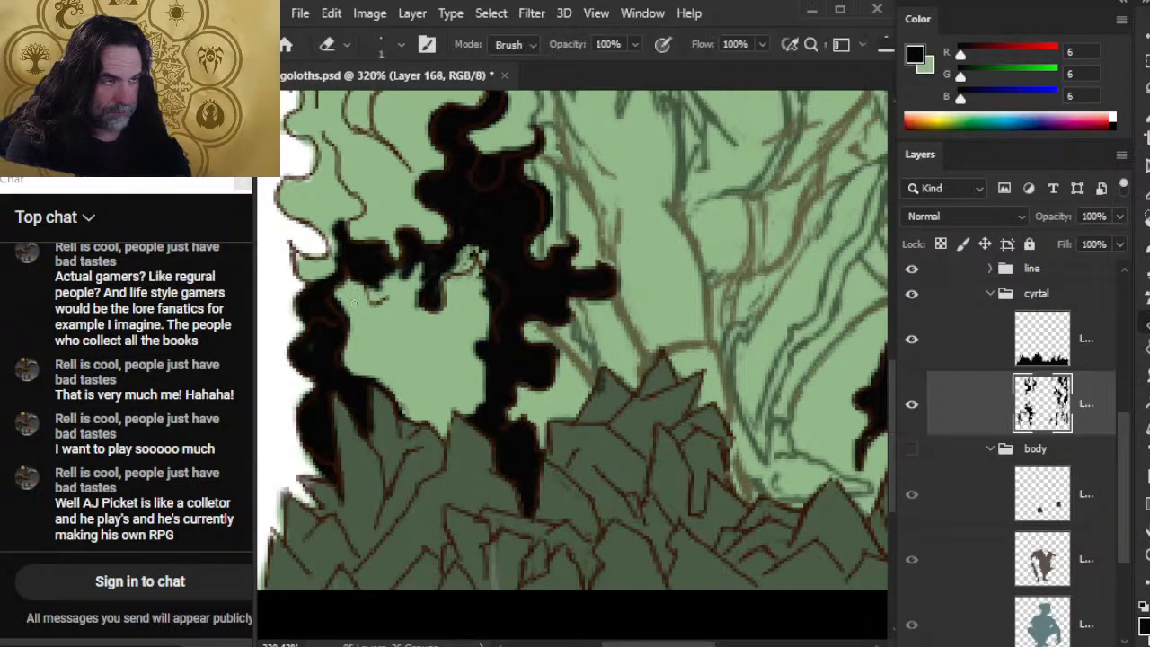
{"action": "key", "text": "b"}
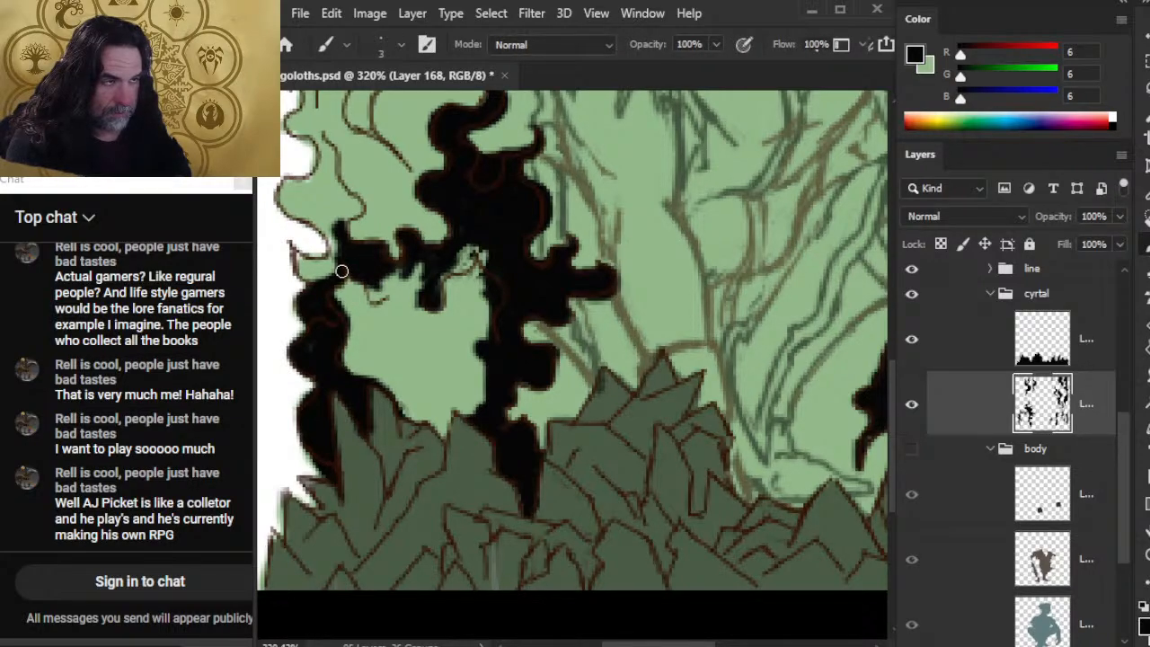
Fill the horizontal branch's lower curls and the remaining gaps where it meets the main stem with black
{"action": "mouse_move", "coordinate": [369, 287]}
{"action": "left_mouse_down"}
{"action": "mouse_move", "coordinate": [386, 293]}
{"action": "mouse_move", "coordinate": [417, 264]}
{"action": "left_mouse_up"}
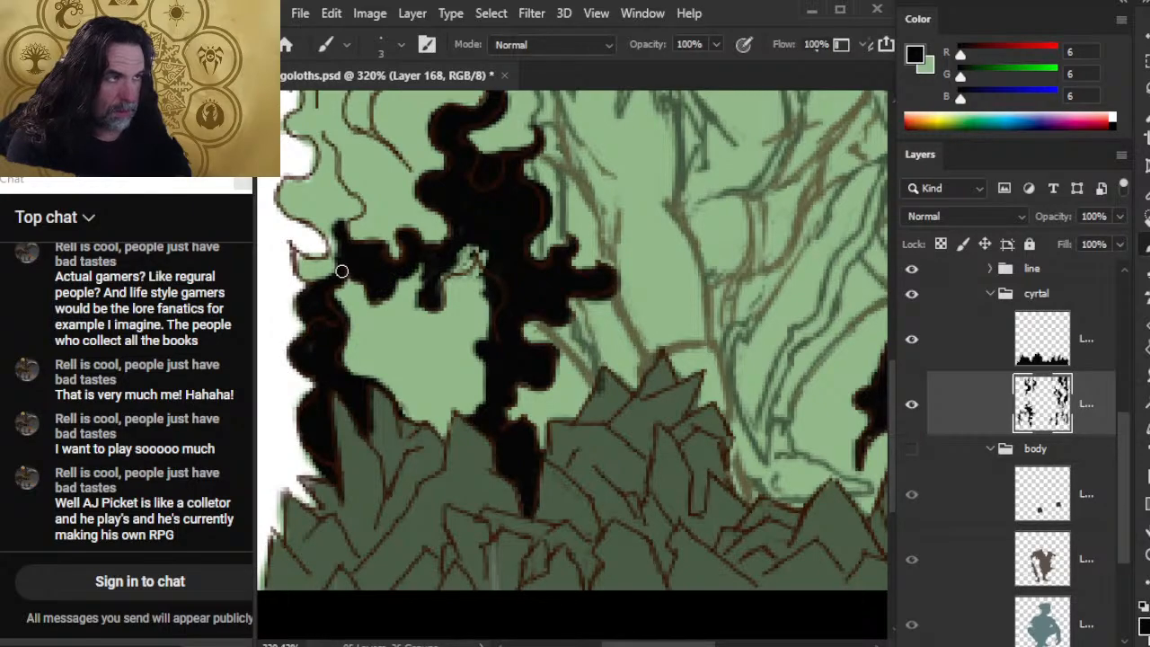
{"action": "mouse_move", "coordinate": [371, 300]}
{"action": "left_mouse_down"}
{"action": "mouse_move", "coordinate": [386, 304]}
{"action": "mouse_move", "coordinate": [437, 268]}
{"action": "mouse_move", "coordinate": [442, 288]}
{"action": "left_mouse_up"}
{"action": "mouse_move", "coordinate": [462, 250]}
{"action": "left_mouse_down"}
{"action": "mouse_move", "coordinate": [442, 306]}
{"action": "mouse_move", "coordinate": [446, 275]}
{"action": "mouse_move", "coordinate": [473, 248]}
{"action": "mouse_move", "coordinate": [483, 262]}
{"action": "left_mouse_up"}
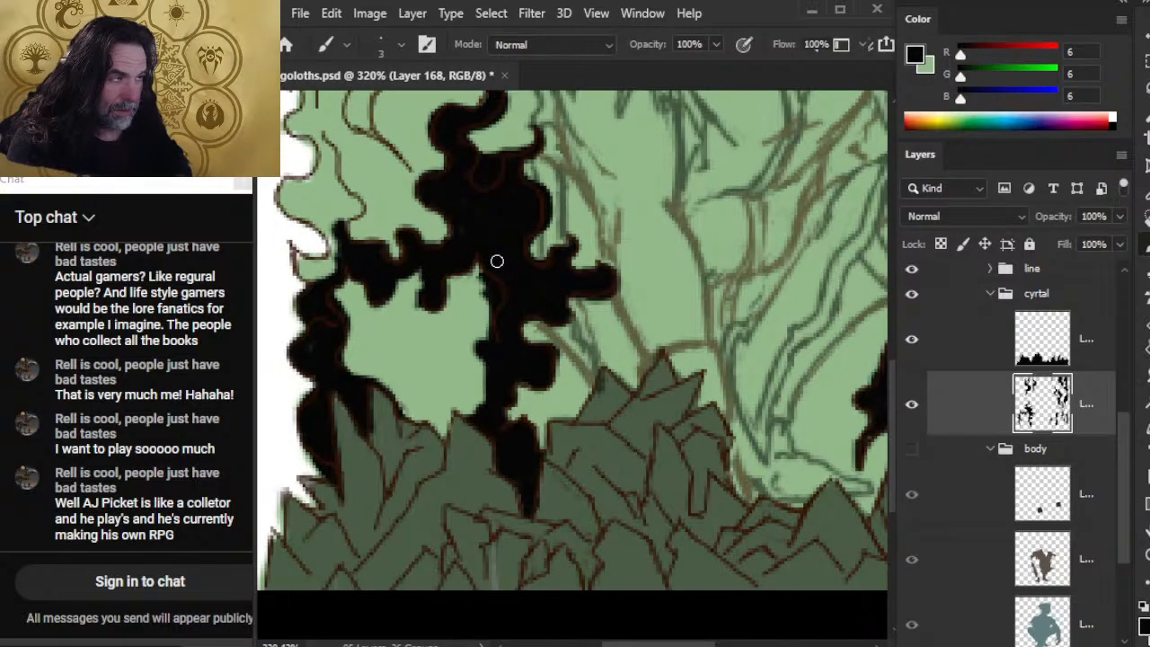
{"action": "left_click_drag", "start_coordinate": [480, 283], "coordinate": [482, 290]}
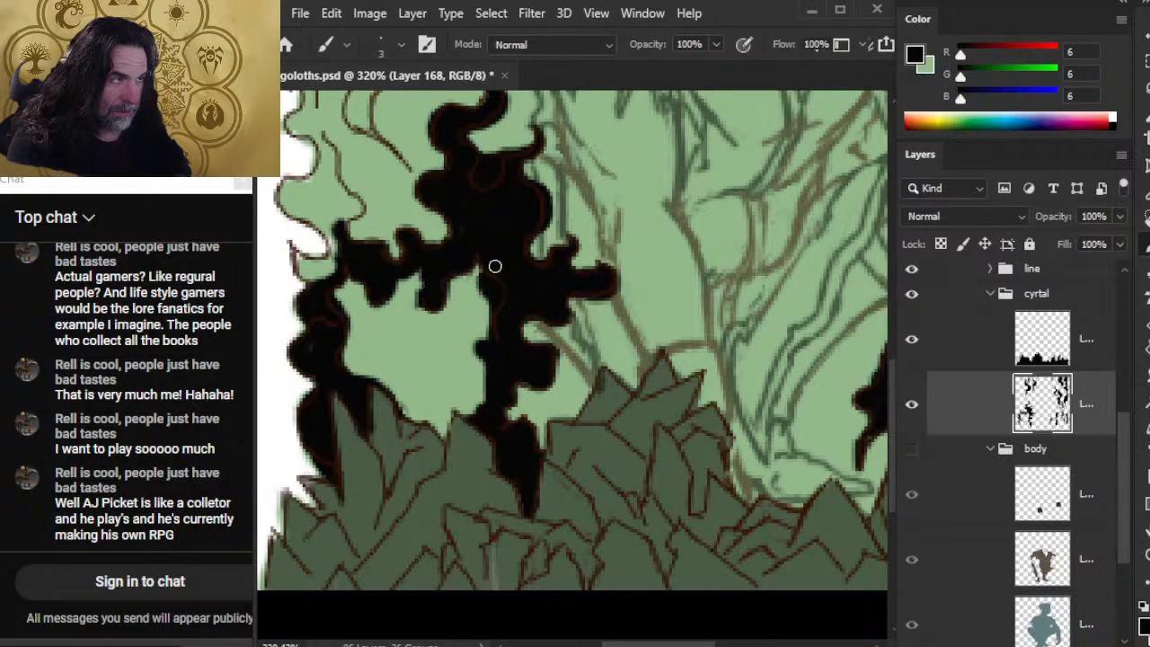
{"action": "key", "text": "e"}
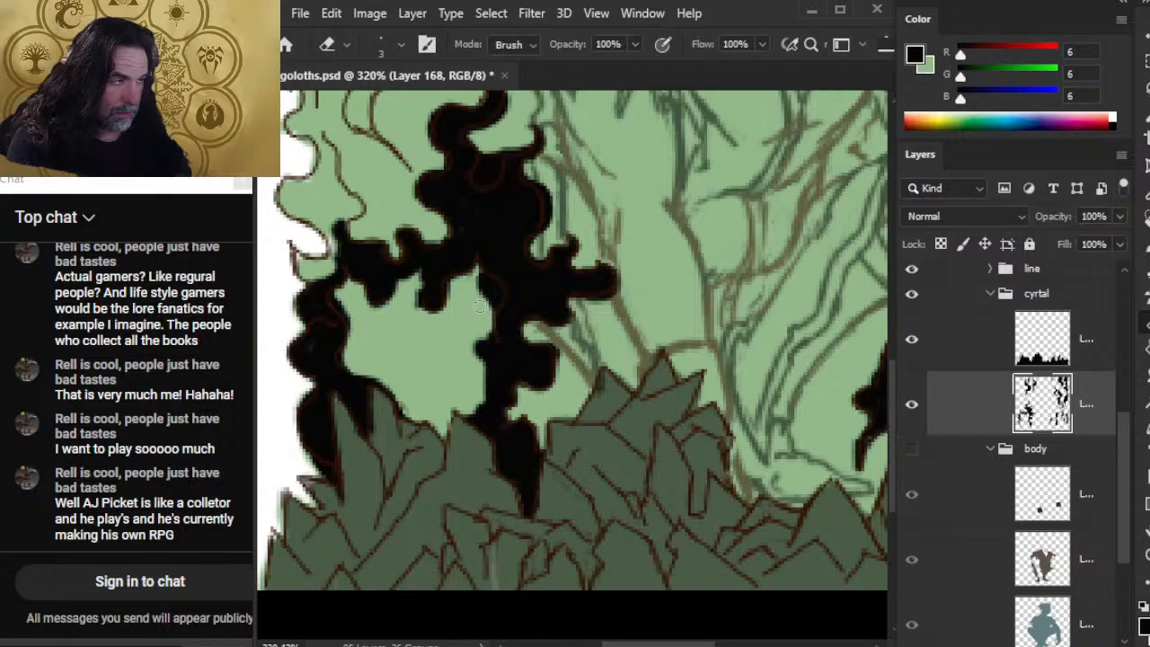
Paint over the remaining gap along the inner edge of the main smoke stem above the crystals with black
{"action": "key", "text": "b"}
{"action": "left_click_drag", "start_coordinate": [491, 301], "coordinate": [491, 338]}
{"action": "key", "text": "z"}
{"action": "left_click_drag", "start_coordinate": [525, 390], "coordinate": [470, 540]}
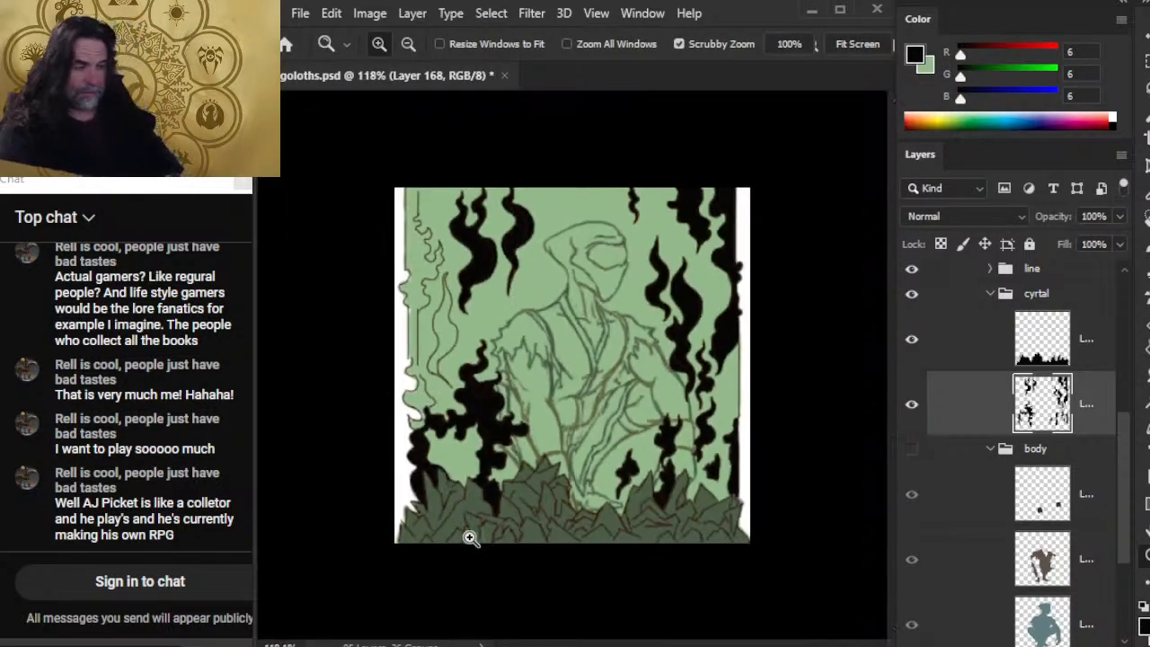
Paint a solid black band down the artwork's left border, from the canvas top past the small outer bulge
{"action": "left_click_drag", "start_coordinate": [452, 397], "coordinate": [506, 419]}
{"action": "key", "text": "b"}
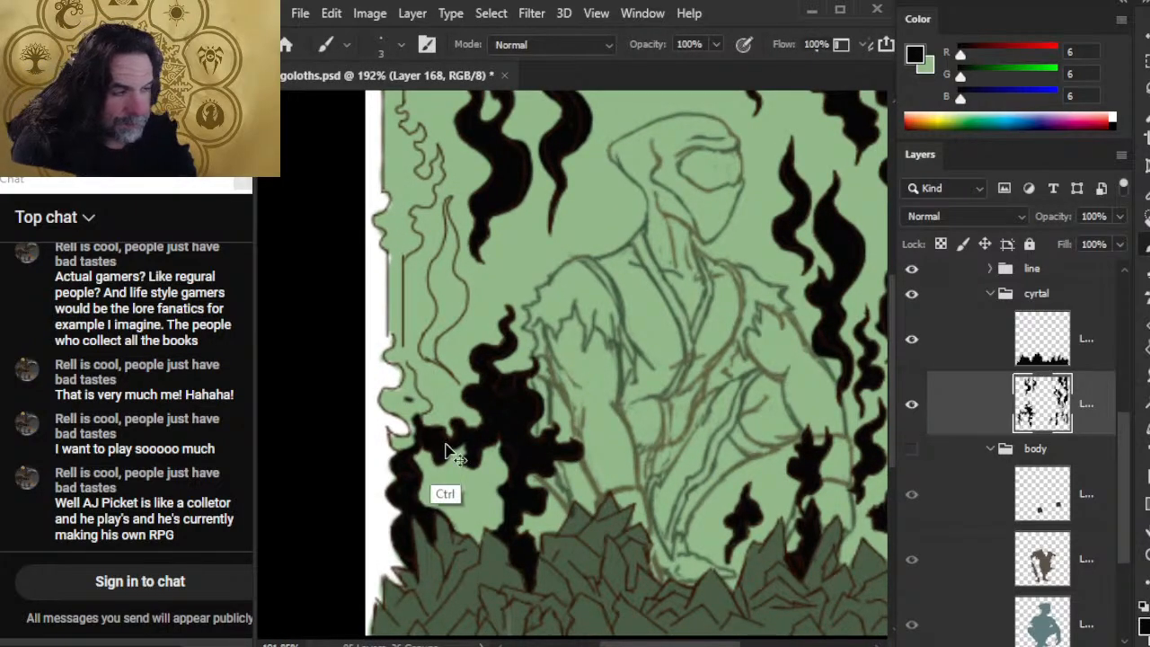
{"action": "left_click_drag", "start_coordinate": [418, 278], "coordinate": [453, 458]}
{"action": "key", "text": "bracketright"}
{"action": "key", "text": "bracketright"}
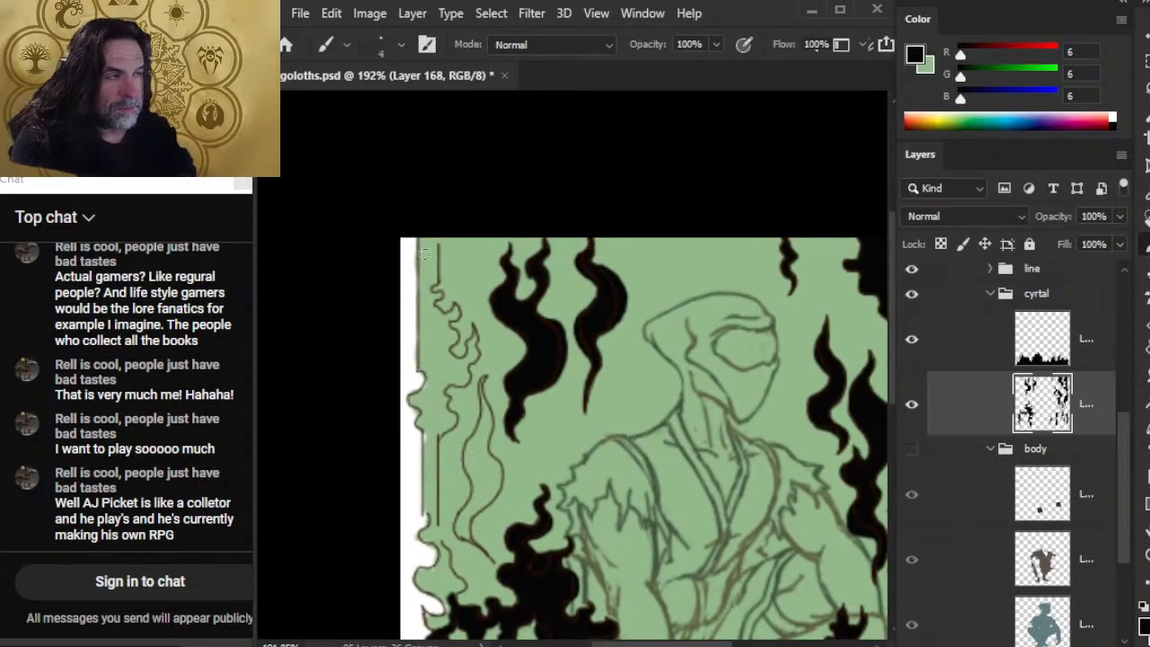
{"action": "mouse_move", "coordinate": [432, 245]}
{"action": "left_mouse_down"}
{"action": "mouse_move", "coordinate": [433, 266]}
{"action": "mouse_move", "coordinate": [426, 237]}
{"action": "mouse_move", "coordinate": [422, 369]}
{"action": "mouse_move", "coordinate": [437, 390]}
{"action": "mouse_move", "coordinate": [415, 401]}
{"action": "mouse_move", "coordinate": [424, 404]}
{"action": "mouse_move", "coordinate": [423, 371]}
{"action": "mouse_move", "coordinate": [434, 440]}
{"action": "mouse_move", "coordinate": [427, 500]}
{"action": "left_mouse_up"}
{"action": "left_click", "coordinate": [431, 515], "text": "shift"}
{"action": "left_click_drag", "start_coordinate": [721, 456], "coordinate": [562, 329]}
{"action": "left_click_drag", "start_coordinate": [600, 460], "coordinate": [648, 454]}
{"action": "key", "text": "ctrl+z"}
{"action": "key", "text": "z"}
{"action": "left_click_drag", "start_coordinate": [570, 465], "coordinate": [534, 468]}
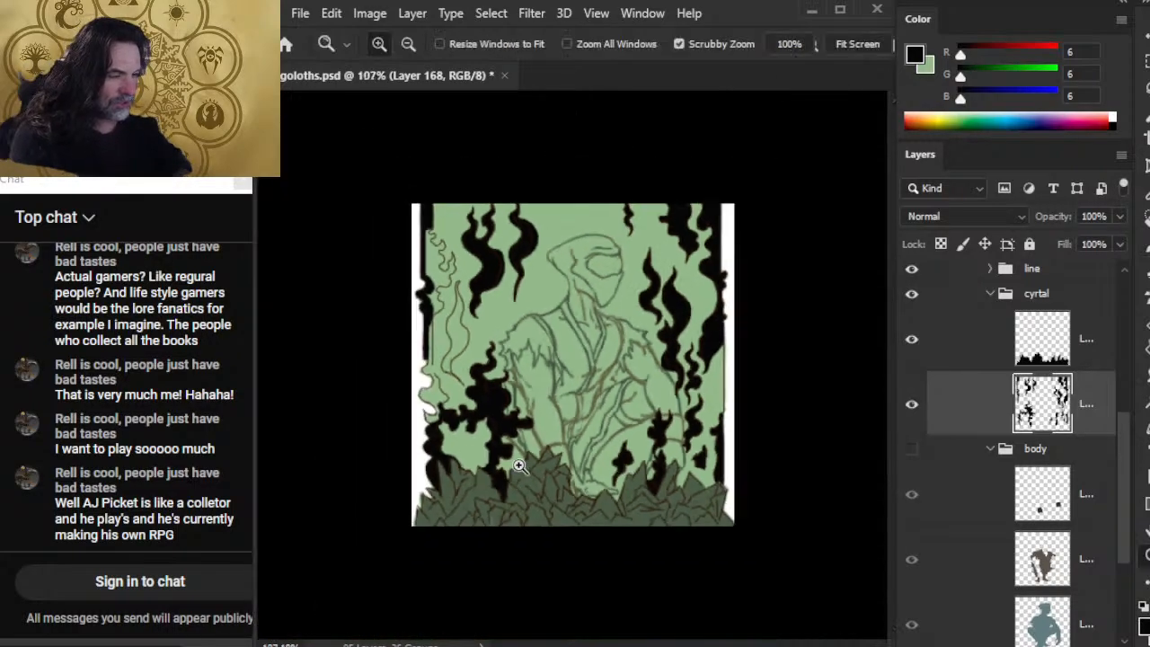
Fill the tall S-shaped wisp beside the left border band with black, from its upper tip to its lower bend
{"action": "left_click_drag", "start_coordinate": [448, 379], "coordinate": [470, 382]}
{"action": "key", "text": "b"}
{"action": "mouse_move", "coordinate": [395, 263]}
{"action": "left_mouse_down"}
{"action": "mouse_move", "coordinate": [394, 282]}
{"action": "mouse_move", "coordinate": [393, 236]}
{"action": "mouse_move", "coordinate": [387, 248]}
{"action": "left_mouse_up"}
{"action": "key", "text": "e"}
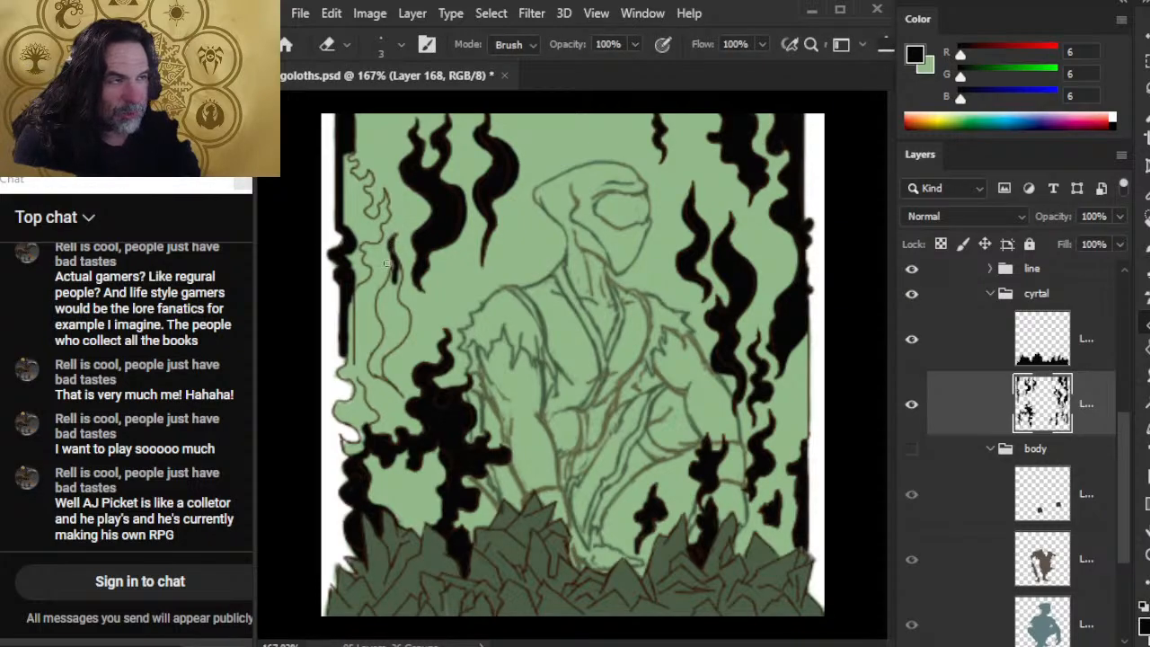
{"action": "key", "text": "b"}
{"action": "mouse_move", "coordinate": [390, 293]}
{"action": "left_mouse_down"}
{"action": "mouse_move", "coordinate": [396, 272]}
{"action": "mouse_move", "coordinate": [377, 322]}
{"action": "mouse_move", "coordinate": [396, 306]}
{"action": "mouse_move", "coordinate": [402, 326]}
{"action": "mouse_move", "coordinate": [404, 302]}
{"action": "mouse_move", "coordinate": [406, 334]}
{"action": "mouse_move", "coordinate": [396, 344]}
{"action": "mouse_move", "coordinate": [387, 332]}
{"action": "mouse_move", "coordinate": [385, 352]}
{"action": "left_mouse_up"}
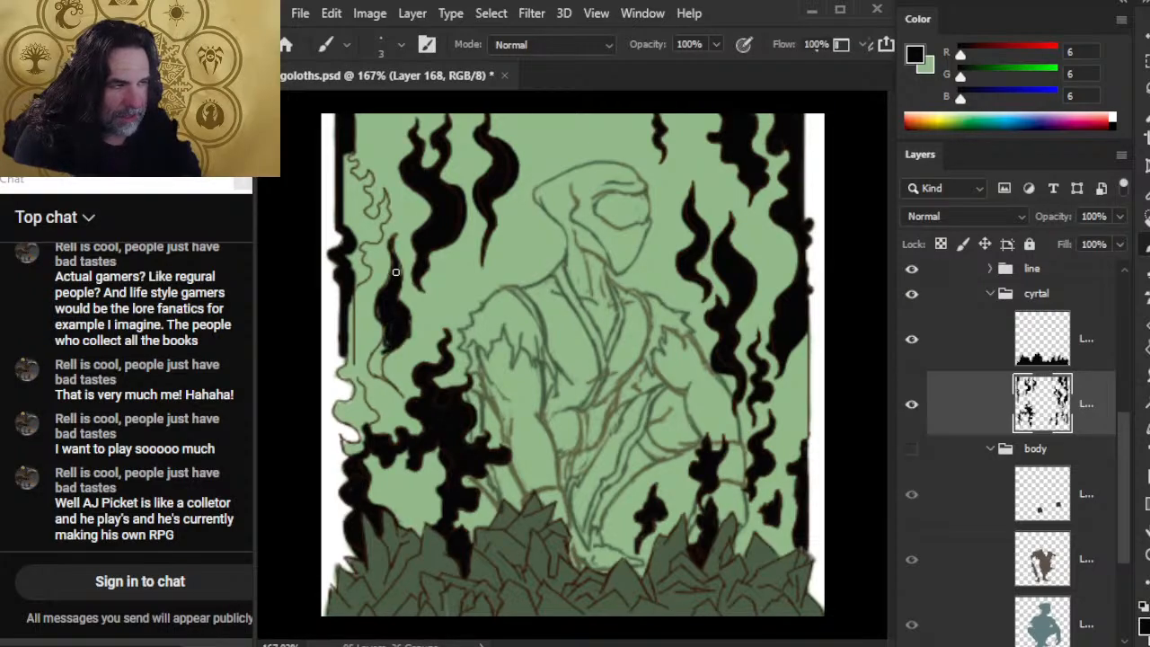
{"action": "left_click_drag", "start_coordinate": [410, 307], "coordinate": [413, 329]}
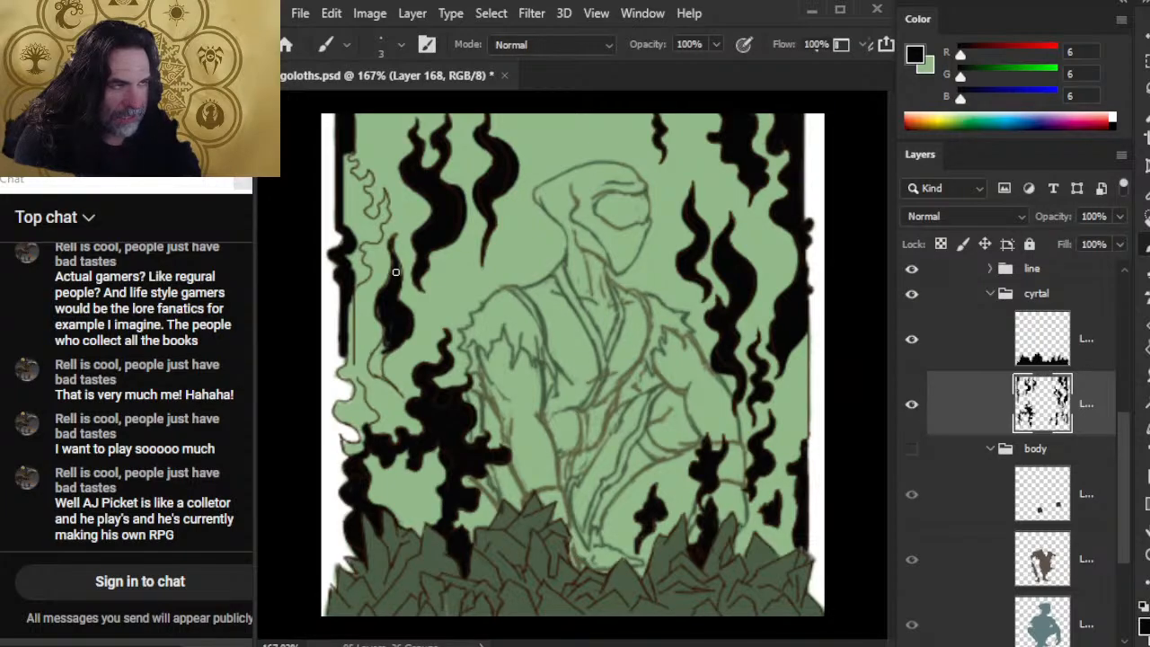
{"action": "left_click_drag", "start_coordinate": [387, 346], "coordinate": [371, 375]}
{"action": "mouse_move", "coordinate": [383, 336]}
{"action": "left_mouse_down"}
{"action": "mouse_move", "coordinate": [376, 354]}
{"action": "mouse_move", "coordinate": [390, 378]}
{"action": "left_mouse_up"}
{"action": "key", "text": "e"}
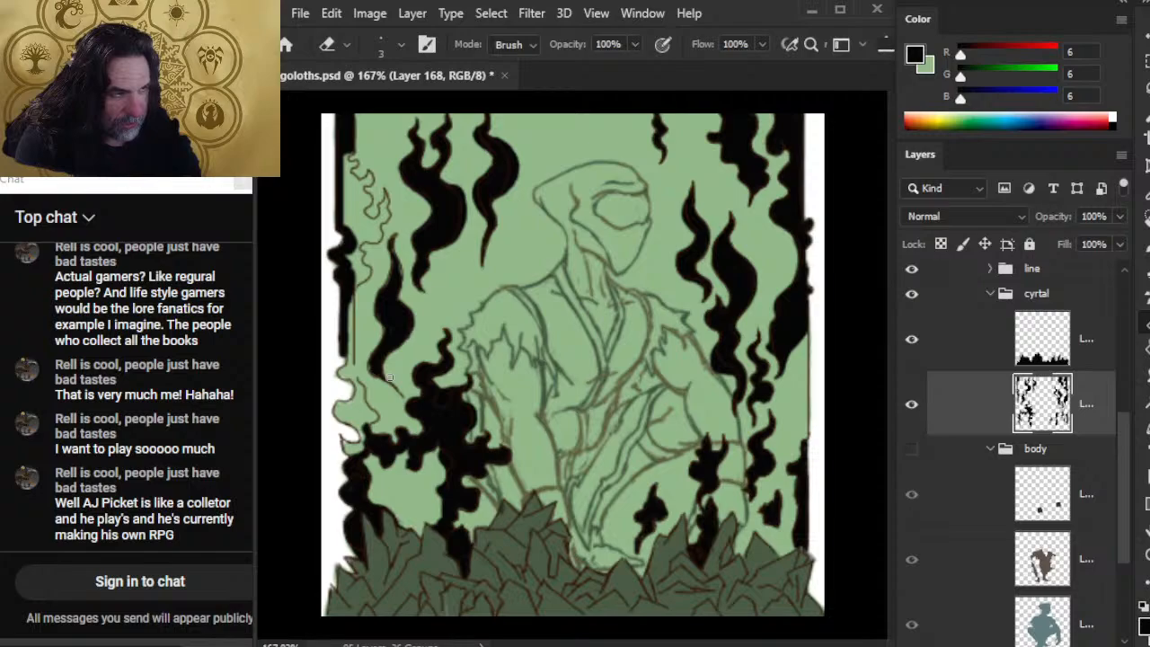
Fill the lower part of the left border band and its inner bulge out to the outline with black
{"action": "key", "text": "b"}
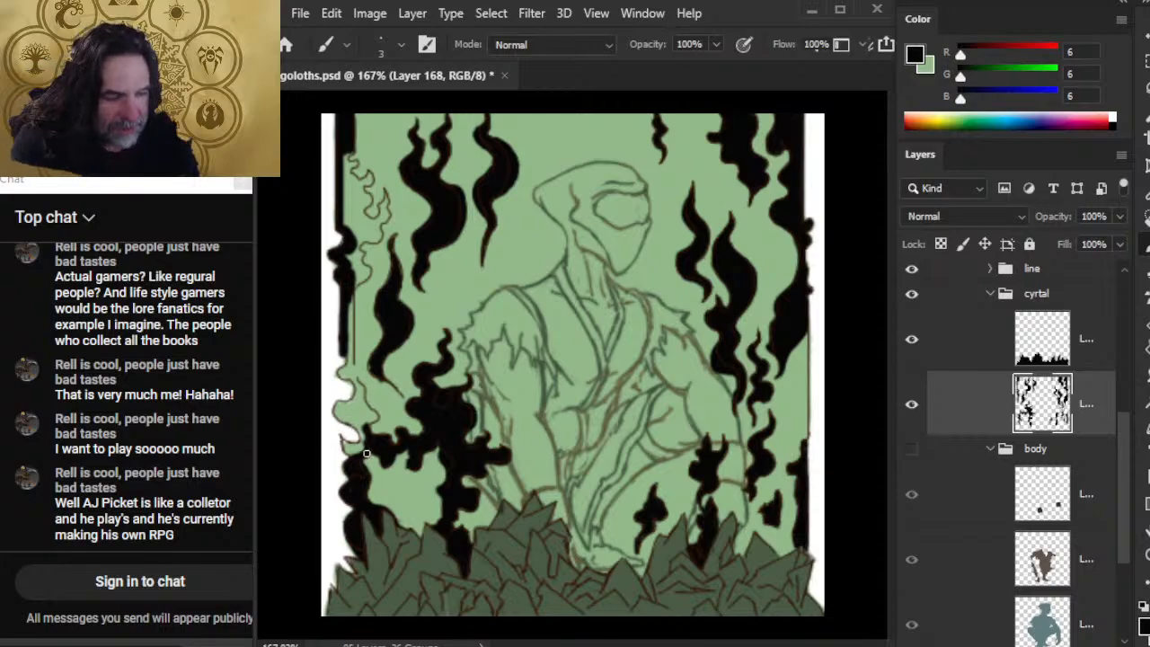
{"action": "mouse_move", "coordinate": [353, 294]}
{"action": "left_mouse_down"}
{"action": "mouse_move", "coordinate": [351, 364]}
{"action": "mouse_move", "coordinate": [350, 343]}
{"action": "left_mouse_up"}
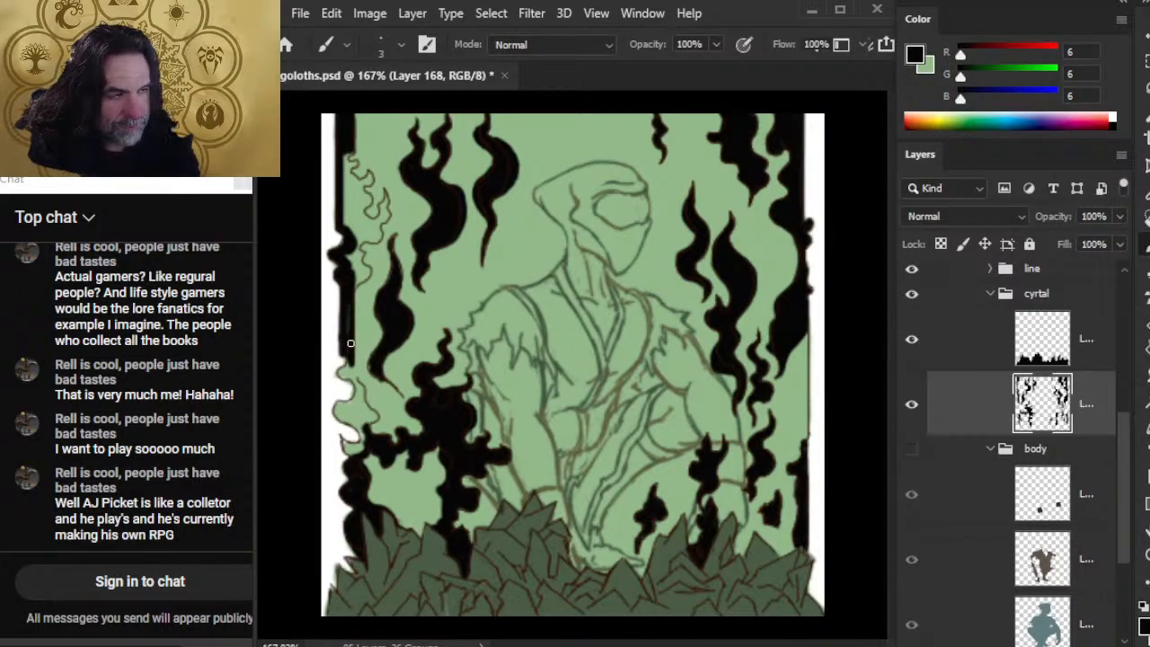
{"action": "mouse_move", "coordinate": [353, 266]}
{"action": "left_mouse_down"}
{"action": "mouse_move", "coordinate": [357, 281]}
{"action": "mouse_move", "coordinate": [369, 268]}
{"action": "mouse_move", "coordinate": [359, 274]}
{"action": "mouse_move", "coordinate": [360, 260]}
{"action": "left_mouse_up"}
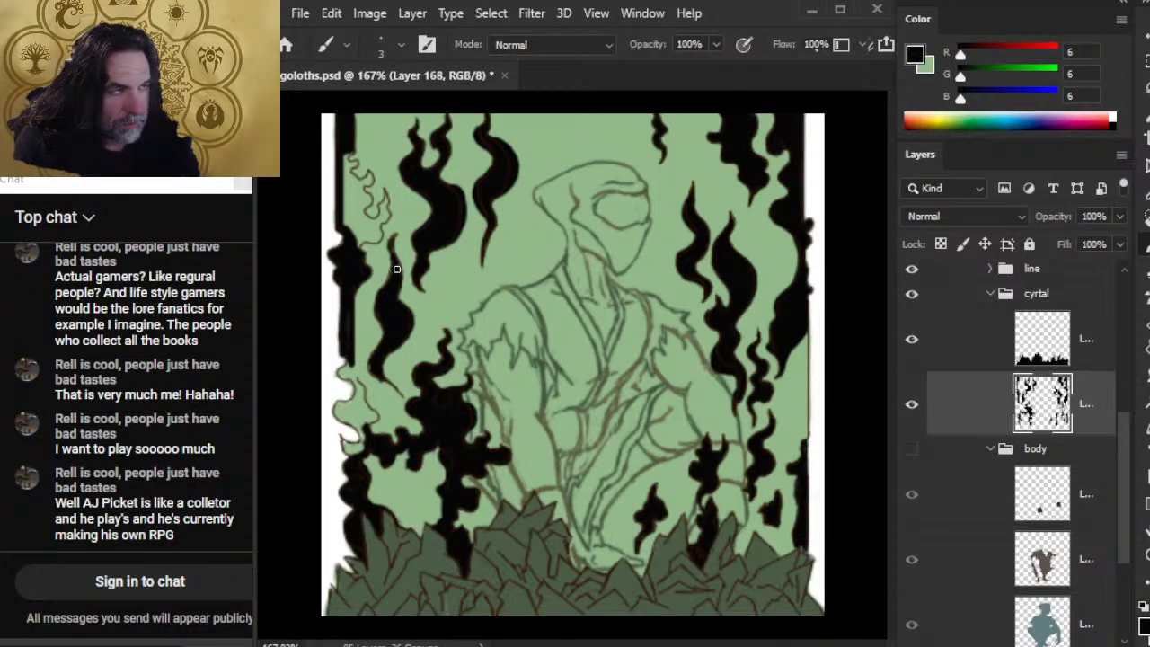
Refine the S-shaped wisp's upper edge and extend its pointed tail, alternating black Brush strokes with the Eraser
{"action": "left_click_drag", "start_coordinate": [392, 270], "coordinate": [386, 284]}
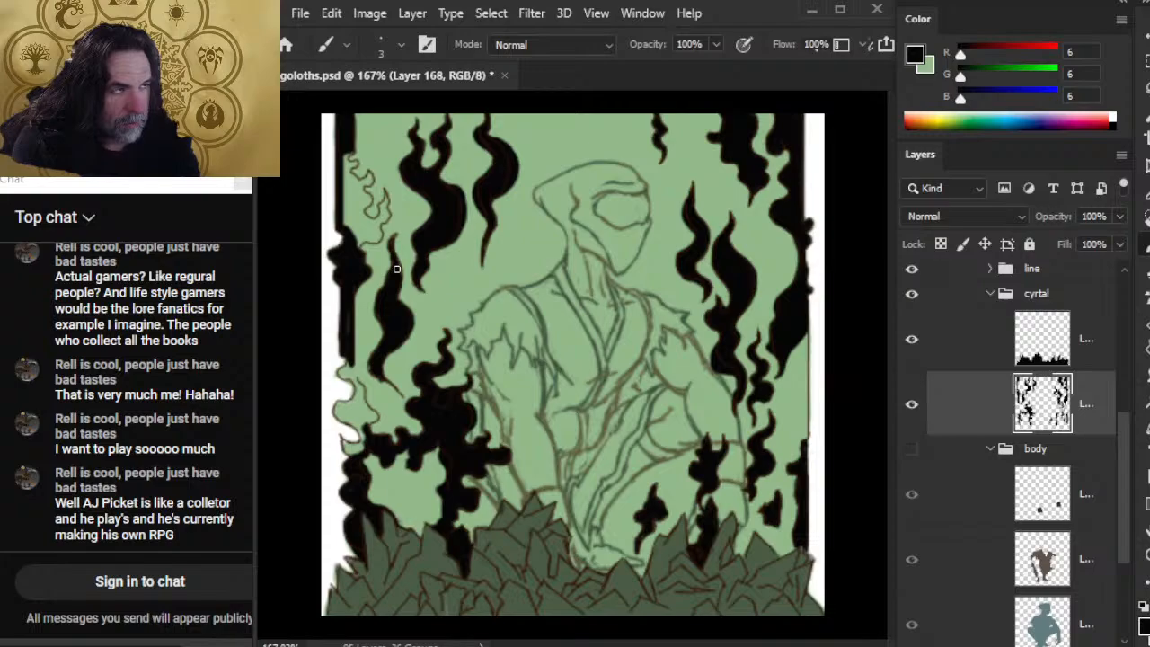
{"action": "key", "text": "e"}
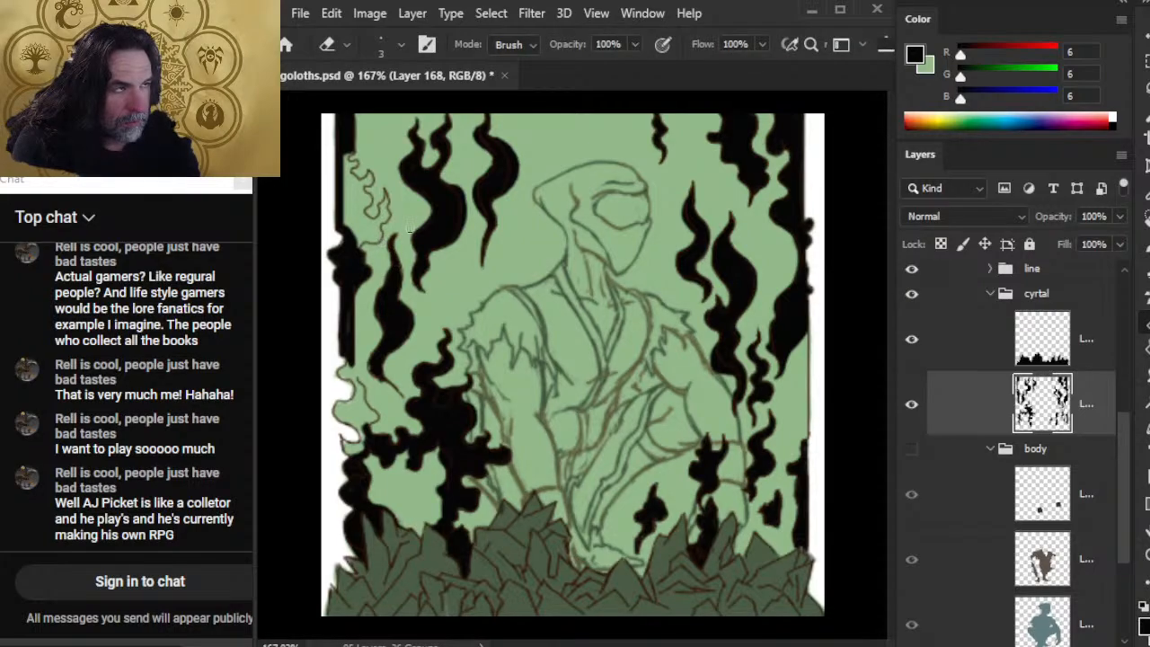
{"action": "key", "text": "b"}
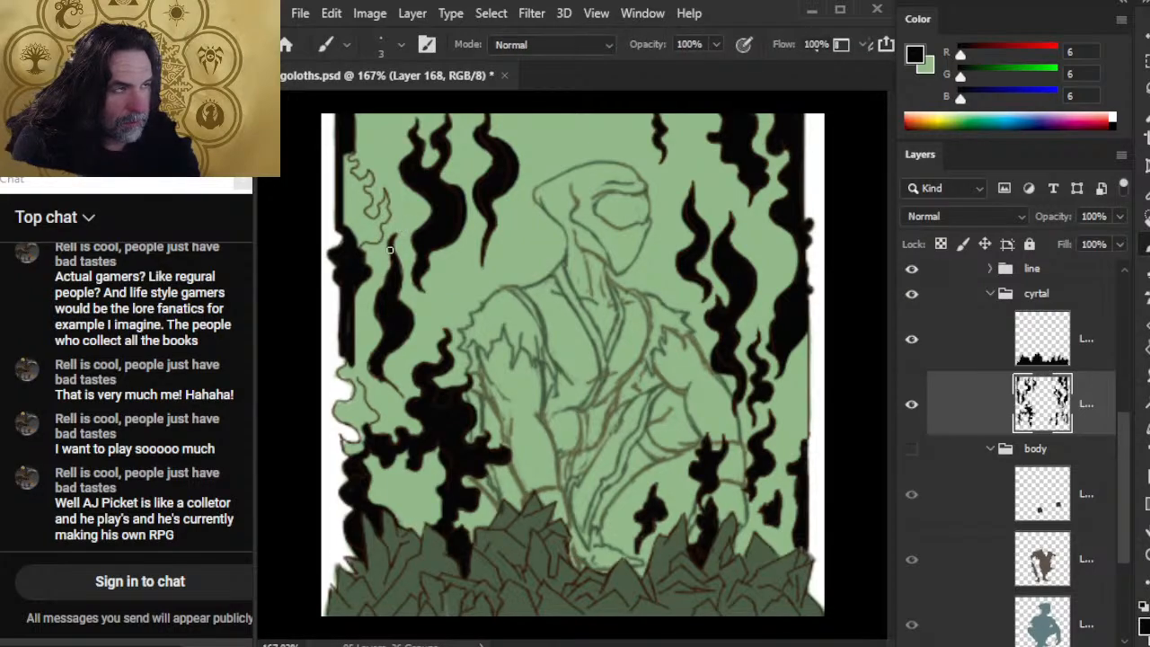
{"action": "left_click_drag", "start_coordinate": [399, 260], "coordinate": [404, 292]}
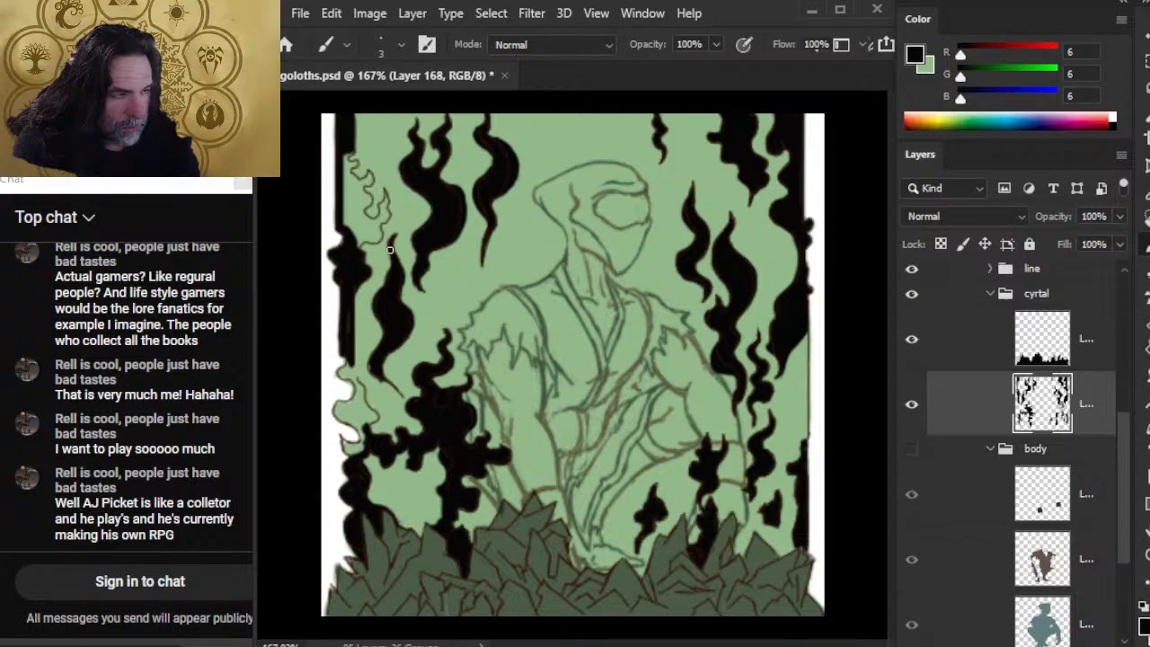
{"action": "key", "text": "e"}
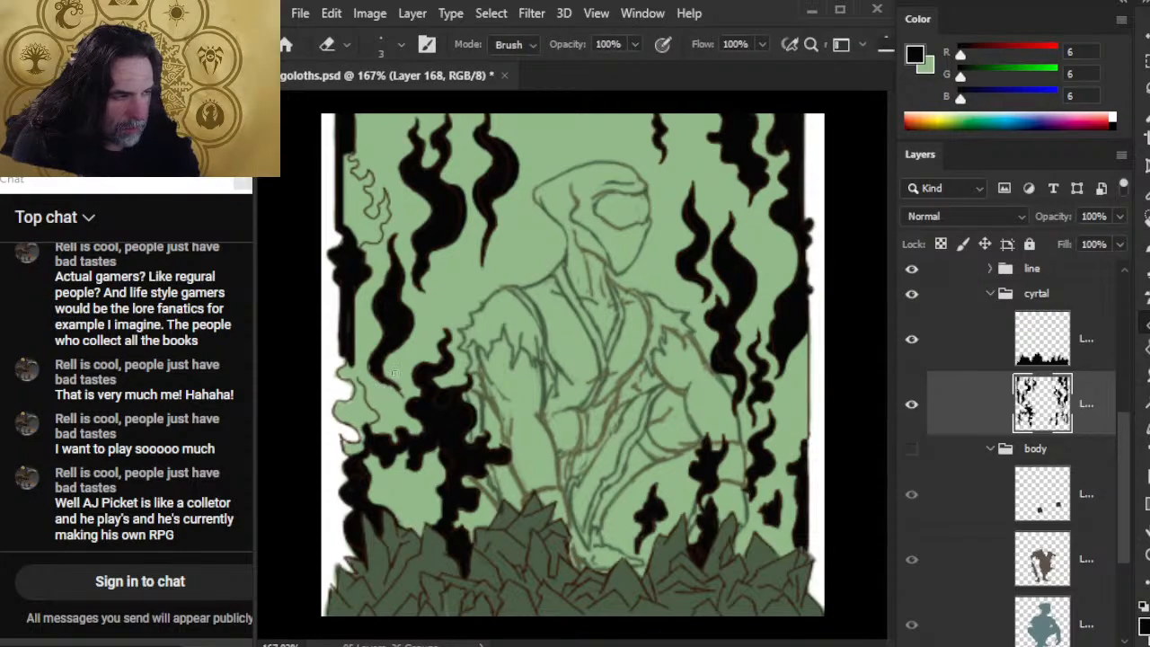
{"action": "mouse_move", "coordinate": [404, 390]}
{"action": "left_mouse_down"}
{"action": "mouse_move", "coordinate": [409, 399]}
{"action": "mouse_move", "coordinate": [390, 385]}
{"action": "mouse_move", "coordinate": [407, 405]}
{"action": "left_mouse_up"}
{"action": "key", "text": "b"}
{"action": "key", "text": "e"}
{"action": "key", "text": "b"}
{"action": "left_click_drag", "start_coordinate": [373, 367], "coordinate": [384, 379]}
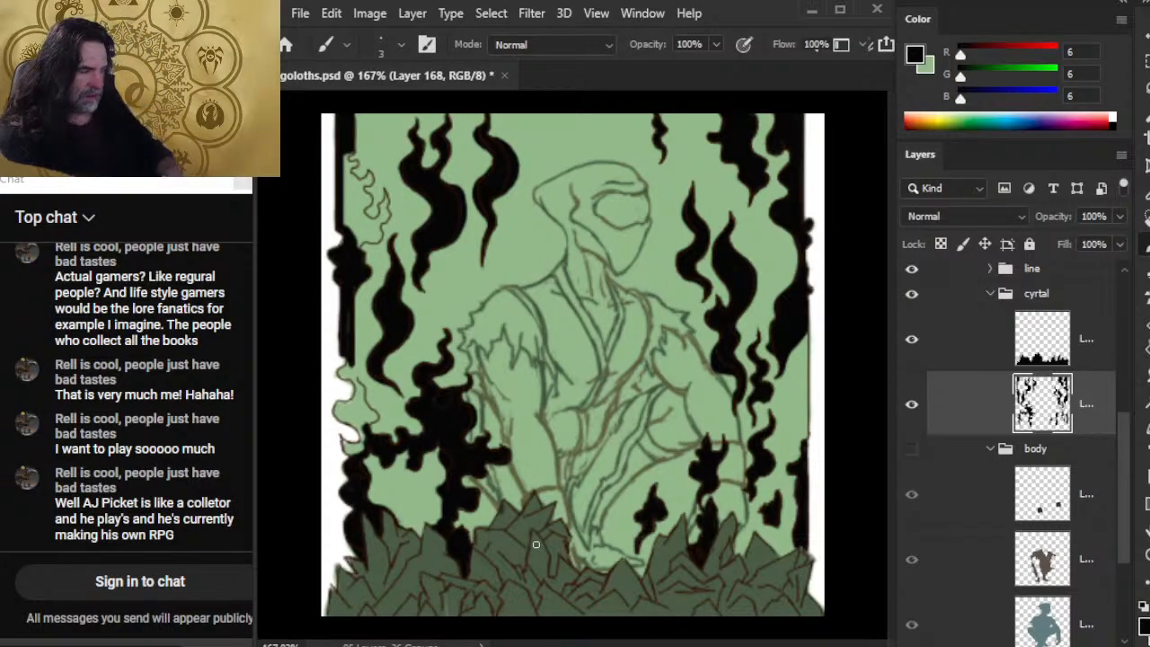
Fill the top of the left border band down to its first small curl and straighten its inner edge with the Eraser
{"action": "mouse_move", "coordinate": [373, 189]}
{"action": "left_mouse_down"}
{"action": "mouse_move", "coordinate": [392, 190]}
{"action": "mouse_move", "coordinate": [490, 300]}
{"action": "left_mouse_up"}
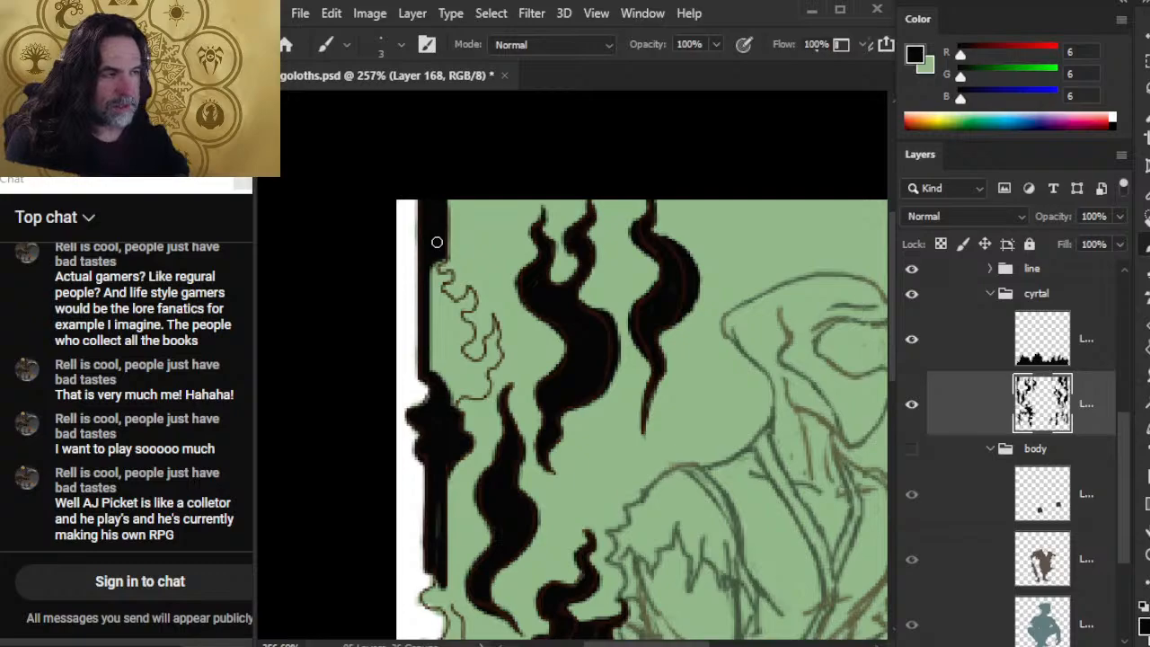
{"action": "mouse_move", "coordinate": [435, 264]}
{"action": "left_mouse_down"}
{"action": "mouse_move", "coordinate": [433, 282]}
{"action": "mouse_move", "coordinate": [452, 275]}
{"action": "mouse_move", "coordinate": [449, 206]}
{"action": "left_mouse_up"}
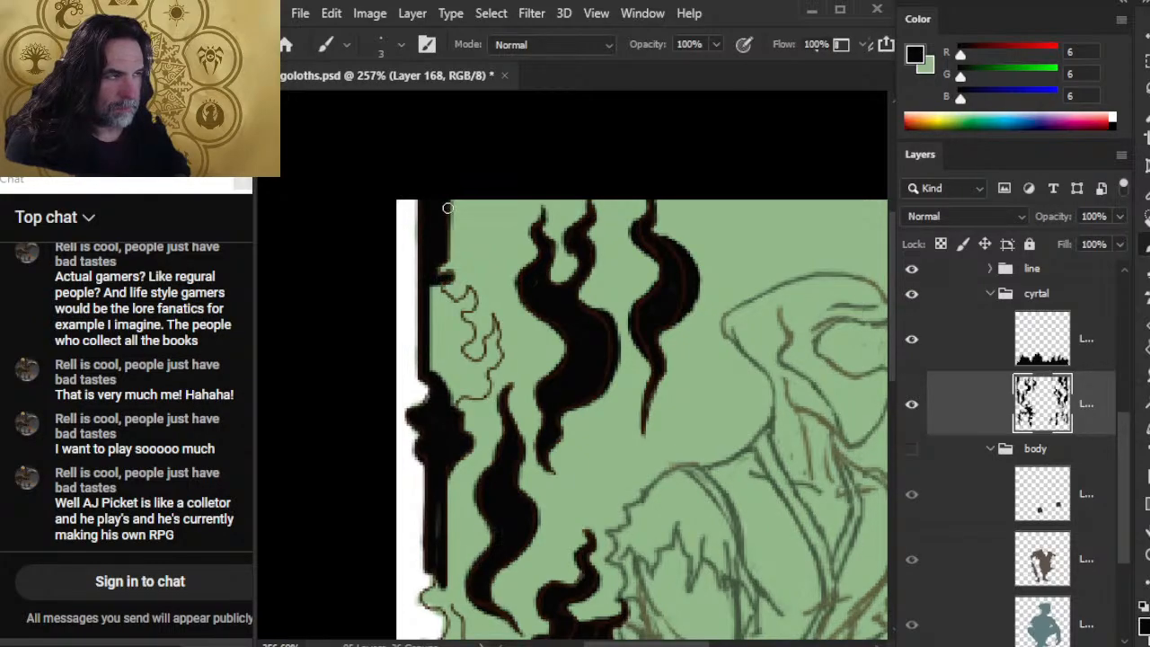
{"action": "key", "text": "e"}
{"action": "left_click", "coordinate": [452, 202], "text": "shift"}
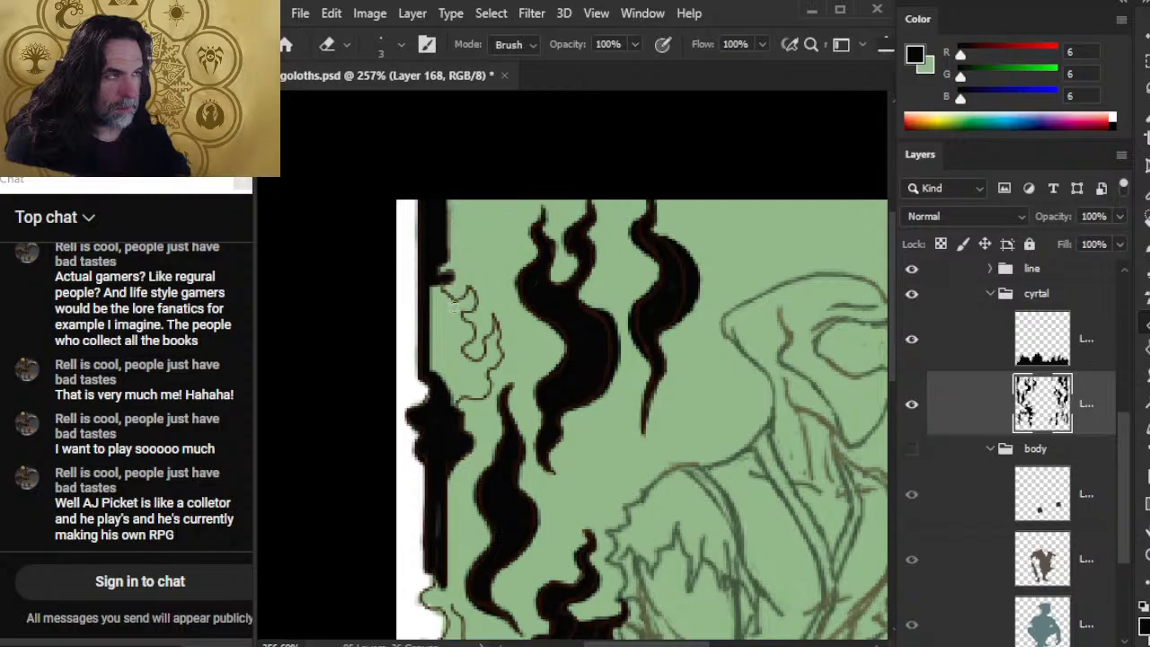
Fill the border band's upper inner curls with black down to the bulge, covering the leftover gaps
{"action": "key", "text": "b"}
{"action": "mouse_move", "coordinate": [434, 287]}
{"action": "left_mouse_down"}
{"action": "mouse_move", "coordinate": [436, 310]}
{"action": "mouse_move", "coordinate": [433, 285]}
{"action": "mouse_move", "coordinate": [451, 302]}
{"action": "mouse_move", "coordinate": [445, 323]}
{"action": "mouse_move", "coordinate": [469, 291]}
{"action": "mouse_move", "coordinate": [471, 308]}
{"action": "mouse_move", "coordinate": [439, 324]}
{"action": "mouse_move", "coordinate": [433, 369]}
{"action": "mouse_move", "coordinate": [449, 396]}
{"action": "left_mouse_up"}
{"action": "mouse_move", "coordinate": [450, 346]}
{"action": "left_mouse_down"}
{"action": "mouse_move", "coordinate": [458, 315]}
{"action": "mouse_move", "coordinate": [471, 328]}
{"action": "mouse_move", "coordinate": [455, 348]}
{"action": "mouse_move", "coordinate": [455, 404]}
{"action": "mouse_move", "coordinate": [458, 355]}
{"action": "mouse_move", "coordinate": [471, 395]}
{"action": "mouse_move", "coordinate": [460, 397]}
{"action": "mouse_move", "coordinate": [477, 390]}
{"action": "left_mouse_up"}
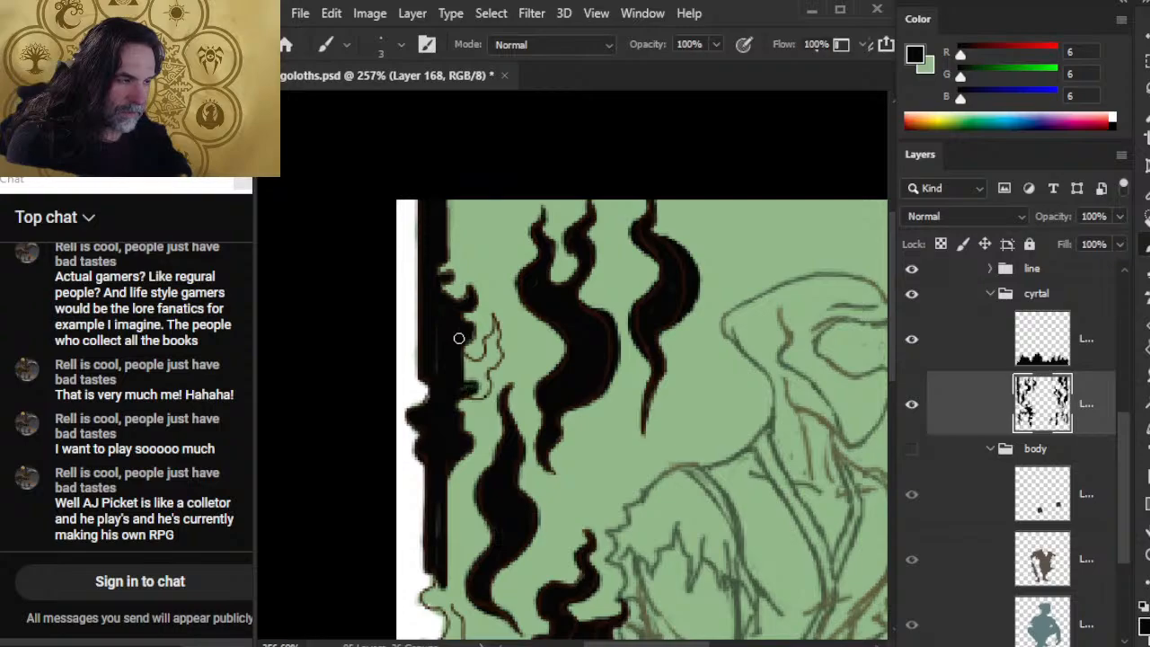
{"action": "left_click_drag", "start_coordinate": [459, 338], "coordinate": [466, 340]}
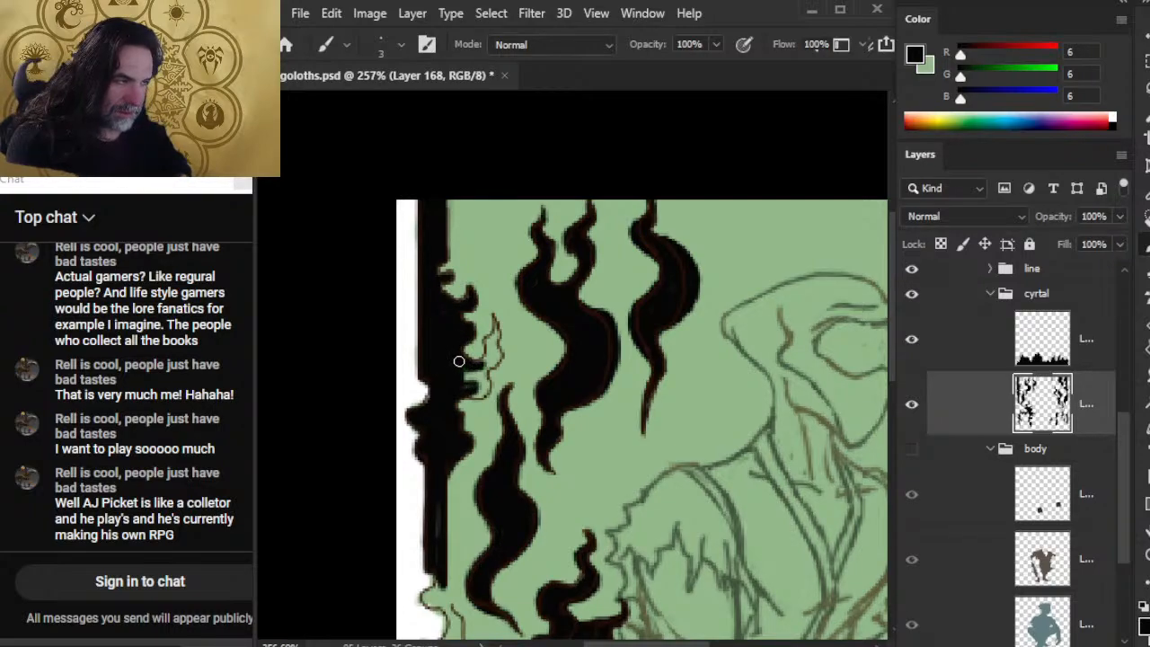
Fill the small flame-shaped wisp on the border band's inner side with black and clean its tip with the Eraser
{"action": "mouse_move", "coordinate": [482, 382]}
{"action": "left_mouse_down"}
{"action": "mouse_move", "coordinate": [476, 395]}
{"action": "mouse_move", "coordinate": [488, 336]}
{"action": "mouse_move", "coordinate": [499, 360]}
{"action": "mouse_move", "coordinate": [502, 346]}
{"action": "left_mouse_up"}
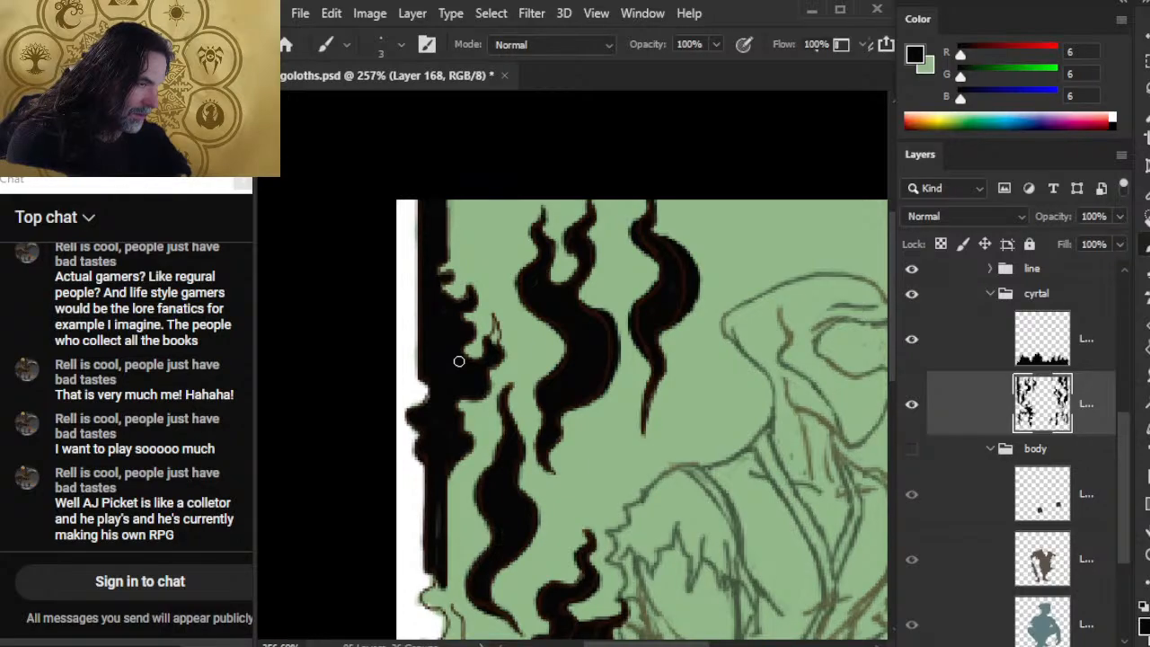
{"action": "mouse_move", "coordinate": [501, 346]}
{"action": "left_mouse_down"}
{"action": "mouse_move", "coordinate": [494, 326]}
{"action": "mouse_move", "coordinate": [508, 333]}
{"action": "left_mouse_up"}
{"action": "key", "text": "e"}
{"action": "key", "text": "b"}
{"action": "key", "text": "e"}
{"action": "key", "text": "b"}
{"action": "key", "text": "e"}
{"action": "key", "text": "z"}
{"action": "left_click_drag", "start_coordinate": [620, 454], "coordinate": [543, 465]}
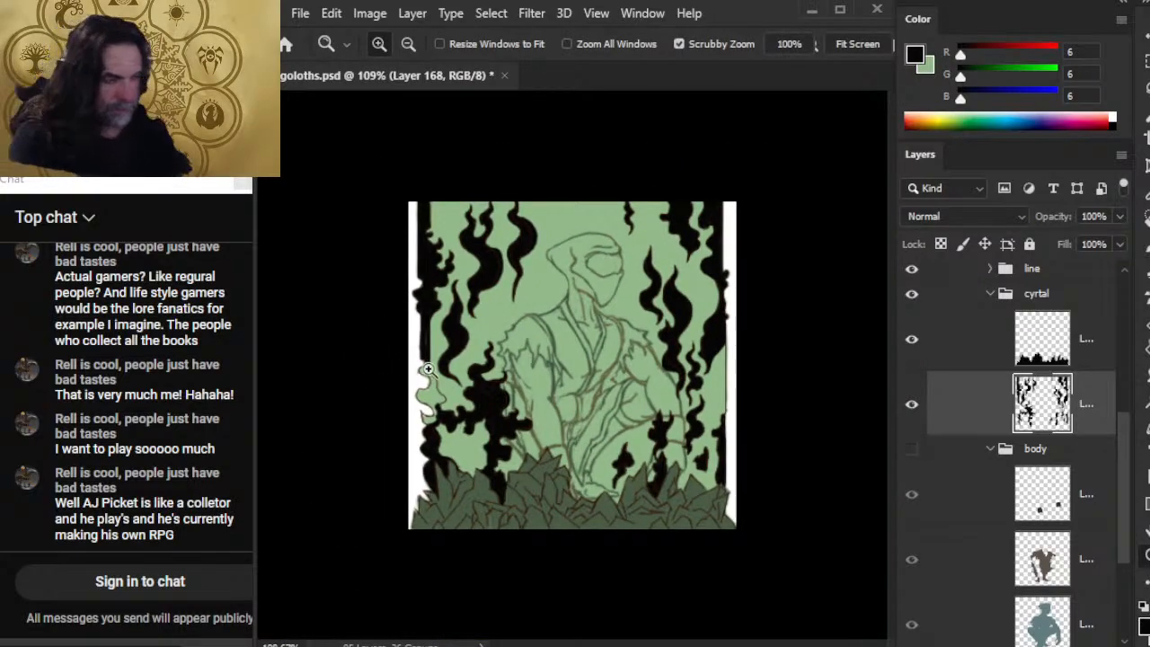
Fill the curls below the straight border band with black down to the lower bulge and clean the outer edge with the Eraser
{"action": "key", "text": "ctrl+0"}
{"action": "key", "text": "b"}
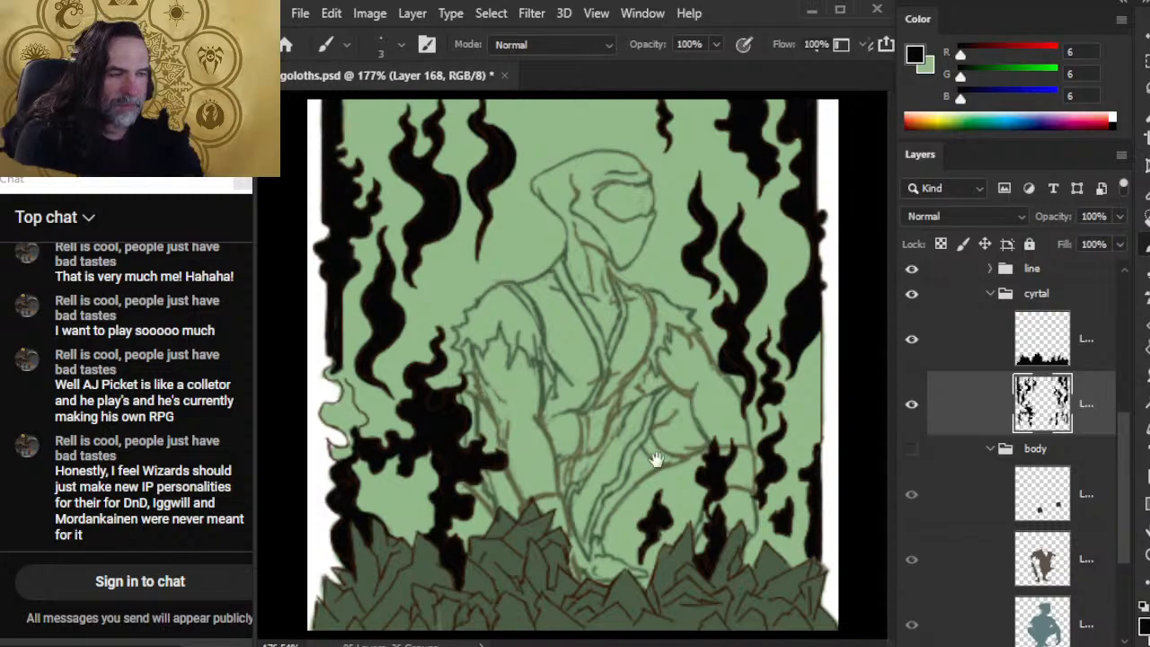
{"action": "key", "text": "z"}
{"action": "mouse_move", "coordinate": [358, 363]}
{"action": "left_mouse_down"}
{"action": "mouse_move", "coordinate": [370, 388]}
{"action": "mouse_move", "coordinate": [492, 368]}
{"action": "left_mouse_up"}
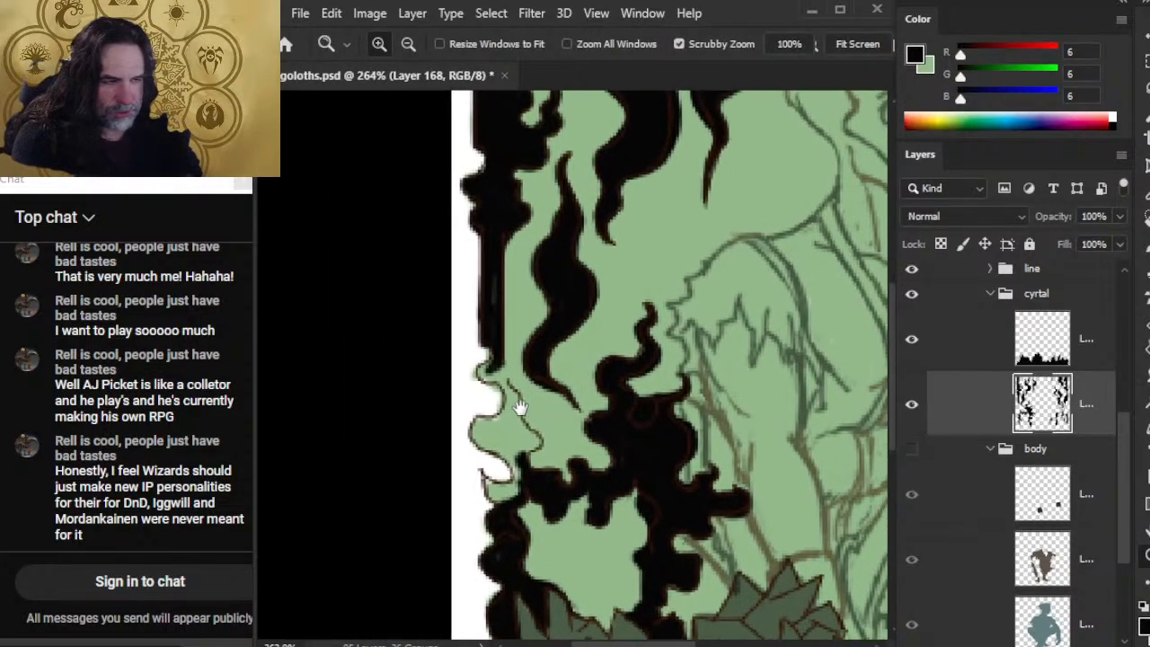
{"action": "key", "text": "b"}
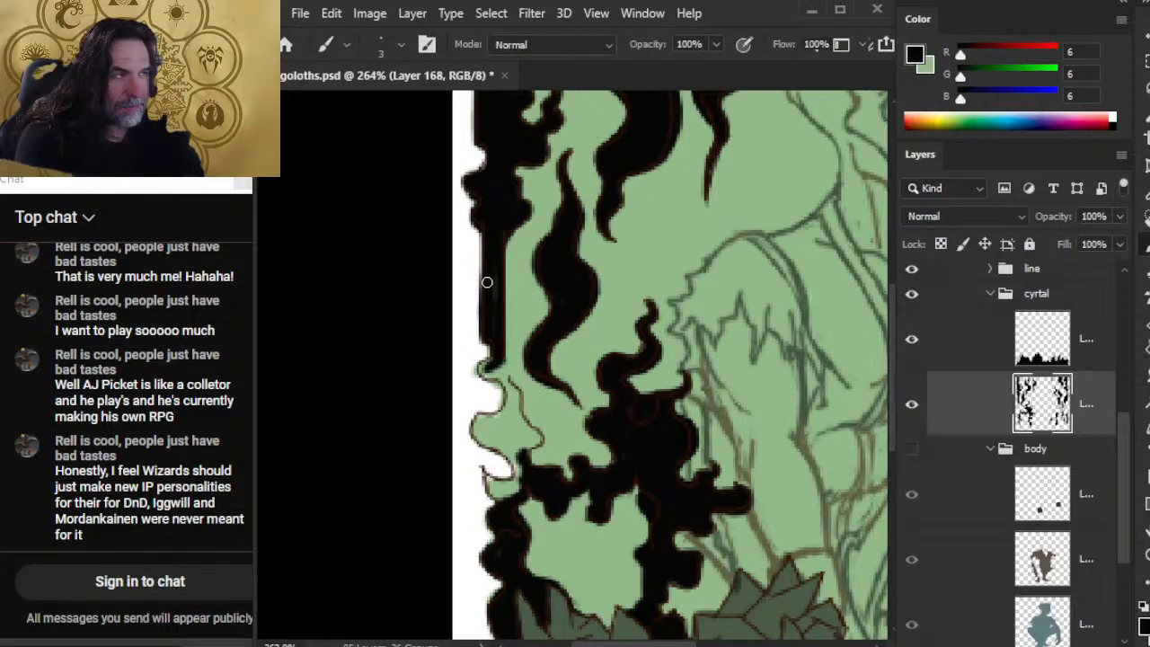
{"action": "key", "text": "e"}
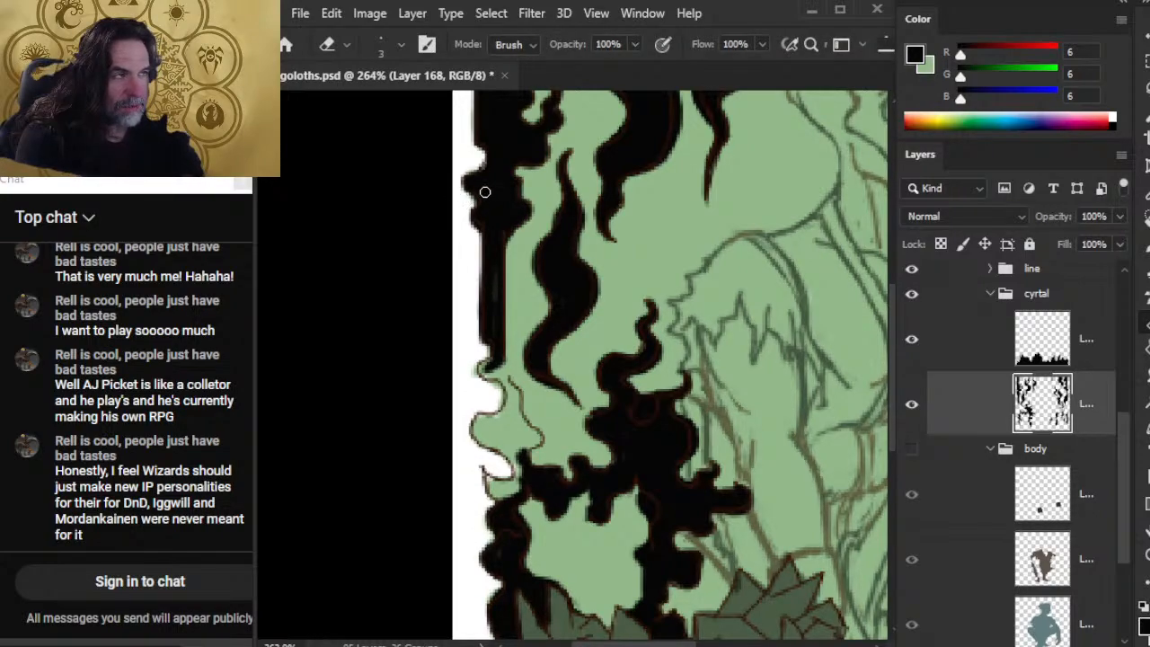
{"action": "key", "text": "b"}
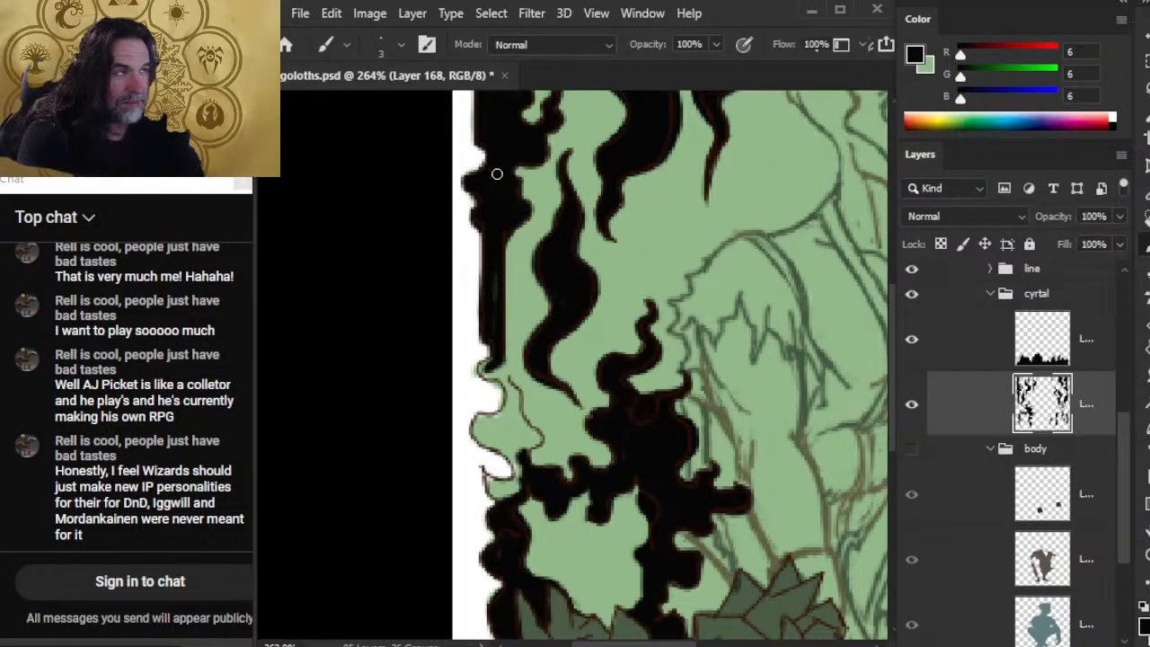
{"action": "mouse_move", "coordinate": [498, 365]}
{"action": "left_mouse_down"}
{"action": "mouse_move", "coordinate": [485, 376]}
{"action": "mouse_move", "coordinate": [500, 378]}
{"action": "mouse_move", "coordinate": [488, 365]}
{"action": "mouse_move", "coordinate": [498, 362]}
{"action": "left_mouse_up"}
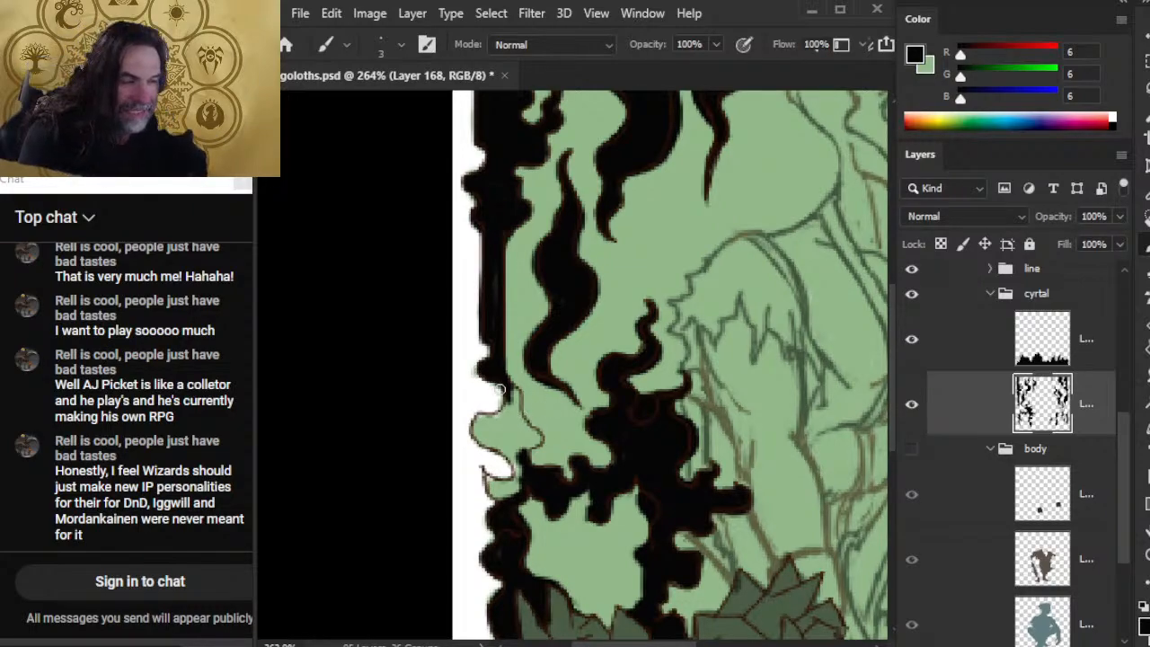
{"action": "mouse_move", "coordinate": [510, 384]}
{"action": "left_mouse_down"}
{"action": "mouse_move", "coordinate": [510, 417]}
{"action": "mouse_move", "coordinate": [481, 415]}
{"action": "mouse_move", "coordinate": [476, 432]}
{"action": "mouse_move", "coordinate": [516, 457]}
{"action": "mouse_move", "coordinate": [518, 487]}
{"action": "mouse_move", "coordinate": [509, 444]}
{"action": "mouse_move", "coordinate": [538, 437]}
{"action": "mouse_move", "coordinate": [486, 433]}
{"action": "mouse_move", "coordinate": [512, 423]}
{"action": "mouse_move", "coordinate": [498, 409]}
{"action": "mouse_move", "coordinate": [517, 410]}
{"action": "mouse_move", "coordinate": [518, 392]}
{"action": "mouse_move", "coordinate": [527, 428]}
{"action": "left_mouse_up"}
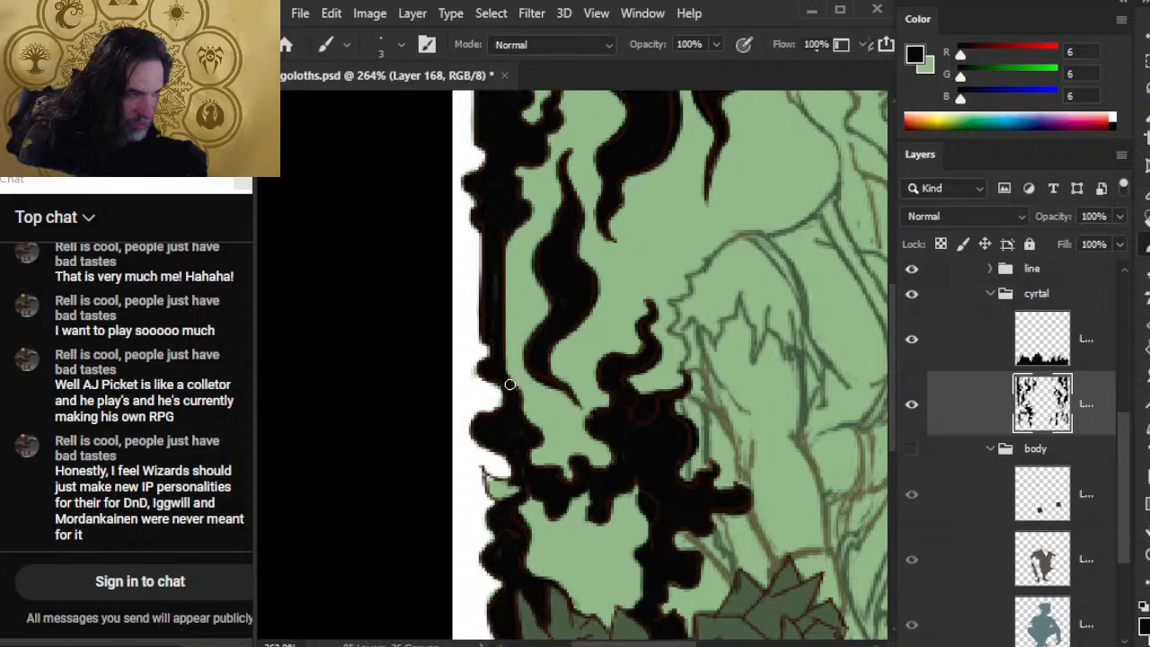
{"action": "key", "text": "e"}
{"action": "mouse_move", "coordinate": [484, 401]}
{"action": "left_mouse_down"}
{"action": "mouse_move", "coordinate": [503, 391]}
{"action": "mouse_move", "coordinate": [500, 403]}
{"action": "left_mouse_up"}
Fill the last outlined gap where the border smoke meets the horizontal branch and the outer column with black
{"action": "key", "text": "b"}
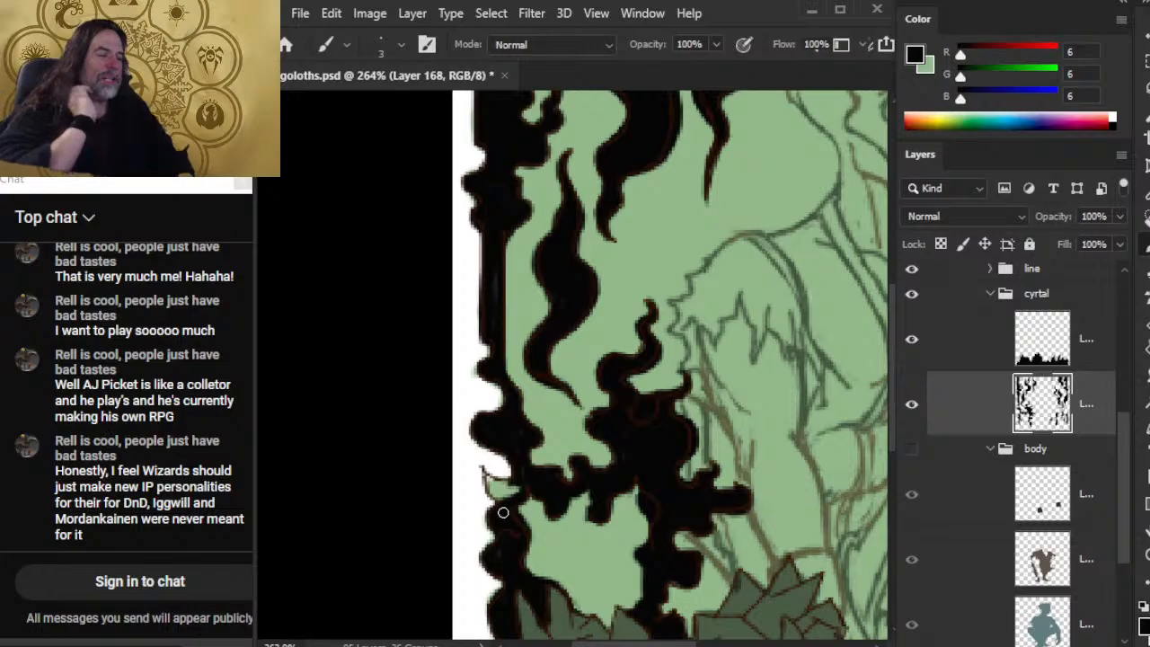
{"action": "mouse_move", "coordinate": [512, 492]}
{"action": "left_mouse_down"}
{"action": "mouse_move", "coordinate": [495, 490]}
{"action": "mouse_move", "coordinate": [486, 476]}
{"action": "mouse_move", "coordinate": [508, 483]}
{"action": "mouse_move", "coordinate": [481, 461]}
{"action": "mouse_move", "coordinate": [522, 470]}
{"action": "left_mouse_up"}
{"action": "key", "text": "e"}
{"action": "key", "text": "b"}
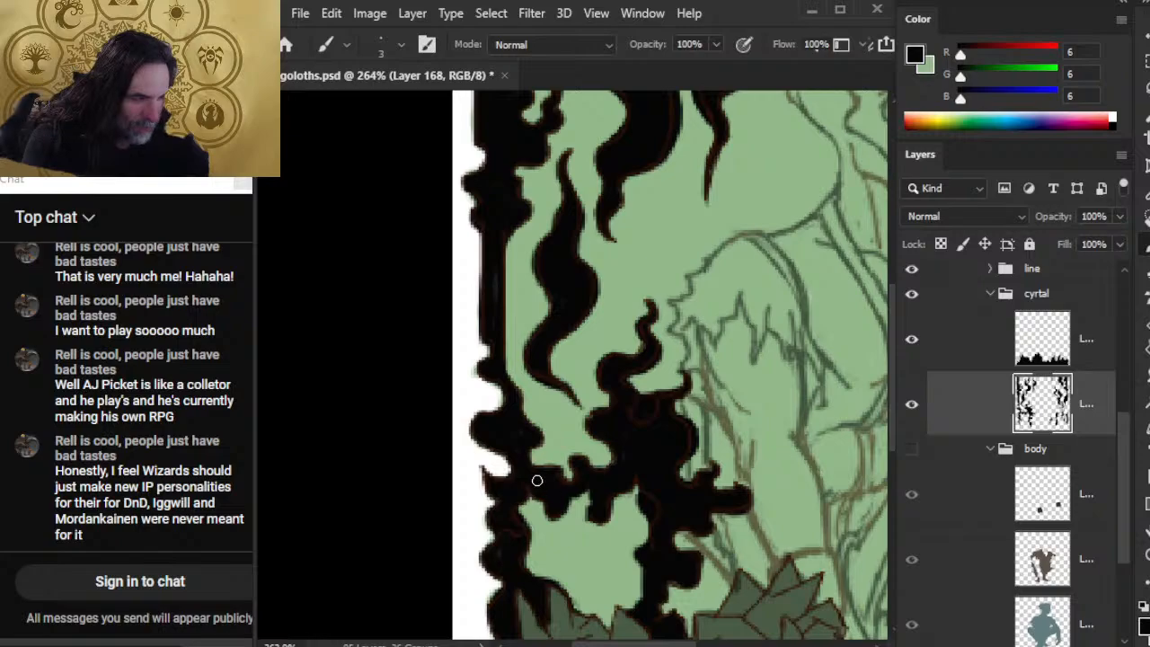
{"action": "left_click", "coordinate": [511, 543]}
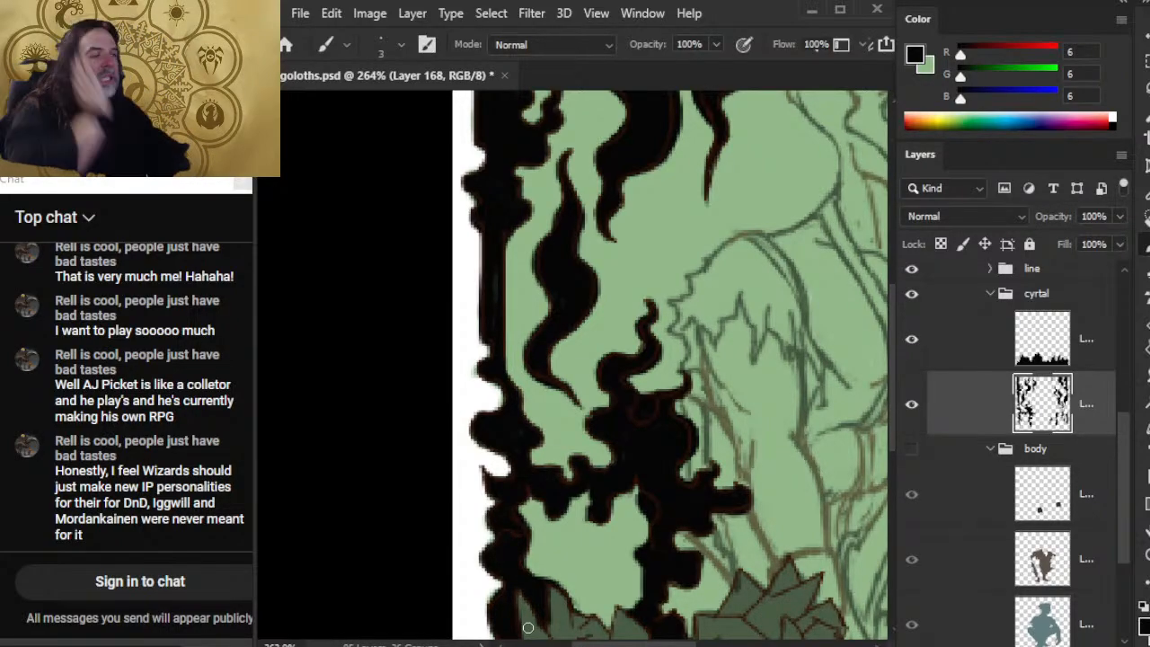
{"action": "key", "text": "z"}
{"action": "left_click_drag", "start_coordinate": [737, 404], "coordinate": [689, 542]}
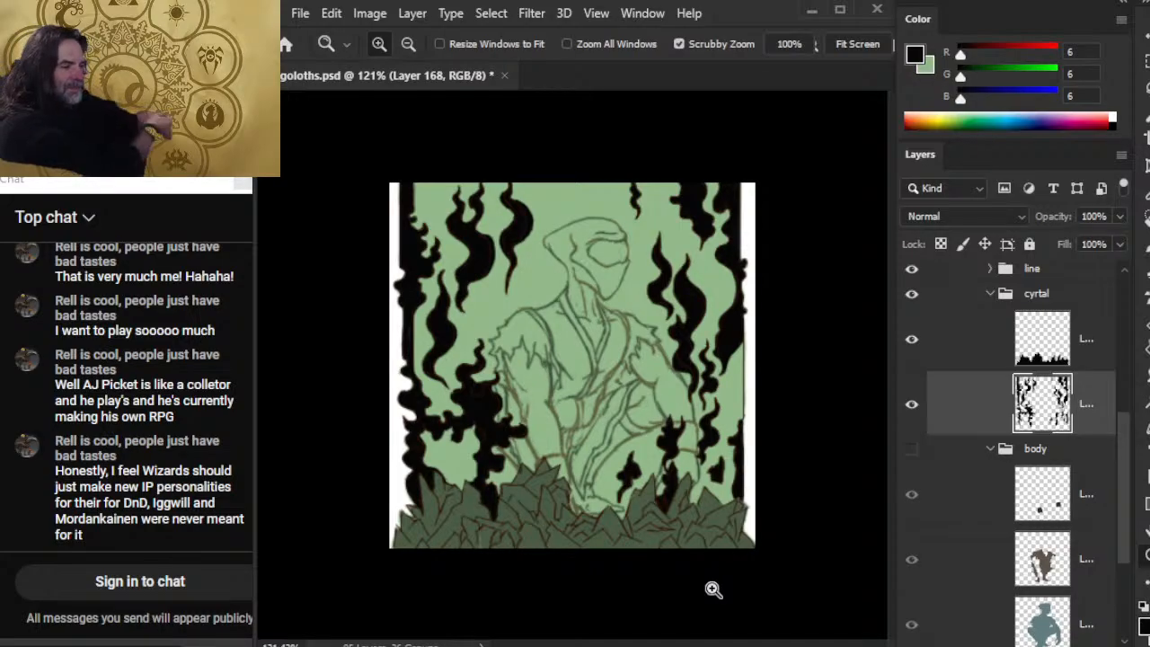
Extend the smoke column with a pointed black wisp below the figure's torn sleeve, along the upper arm
{"action": "mouse_move", "coordinate": [526, 423]}
{"action": "left_mouse_down"}
{"action": "mouse_move", "coordinate": [596, 429]}
{"action": "mouse_move", "coordinate": [540, 437]}
{"action": "left_mouse_up"}
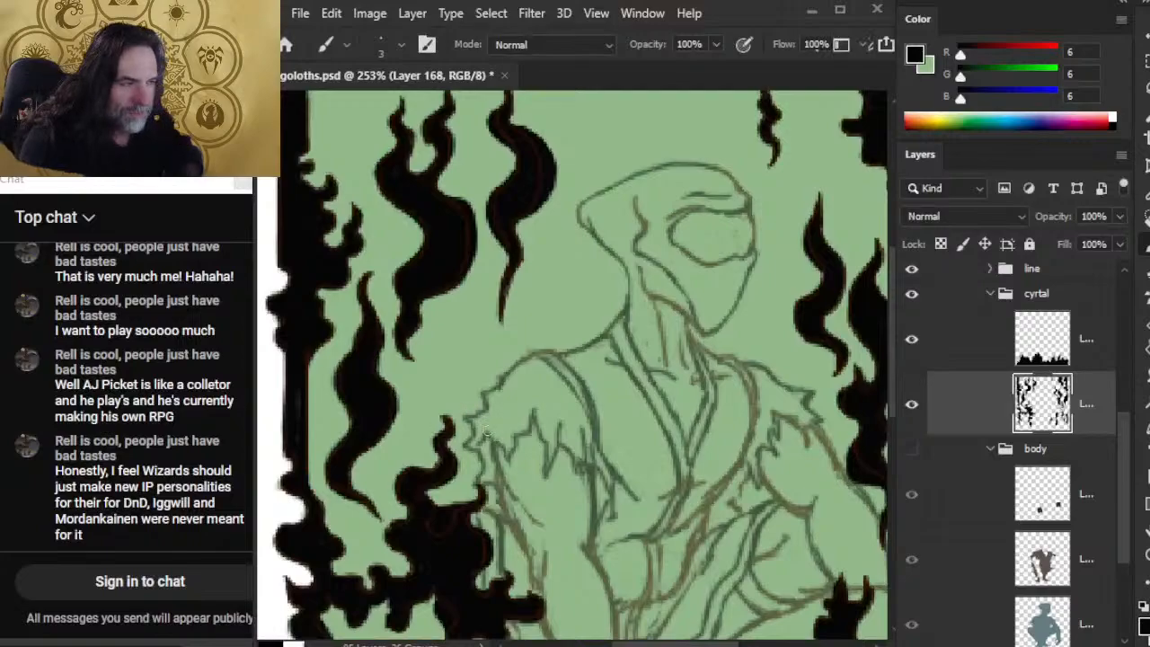
{"action": "mouse_move", "coordinate": [505, 489]}
{"action": "left_mouse_down"}
{"action": "mouse_move", "coordinate": [483, 490]}
{"action": "mouse_move", "coordinate": [485, 475]}
{"action": "mouse_move", "coordinate": [487, 523]}
{"action": "left_mouse_up"}
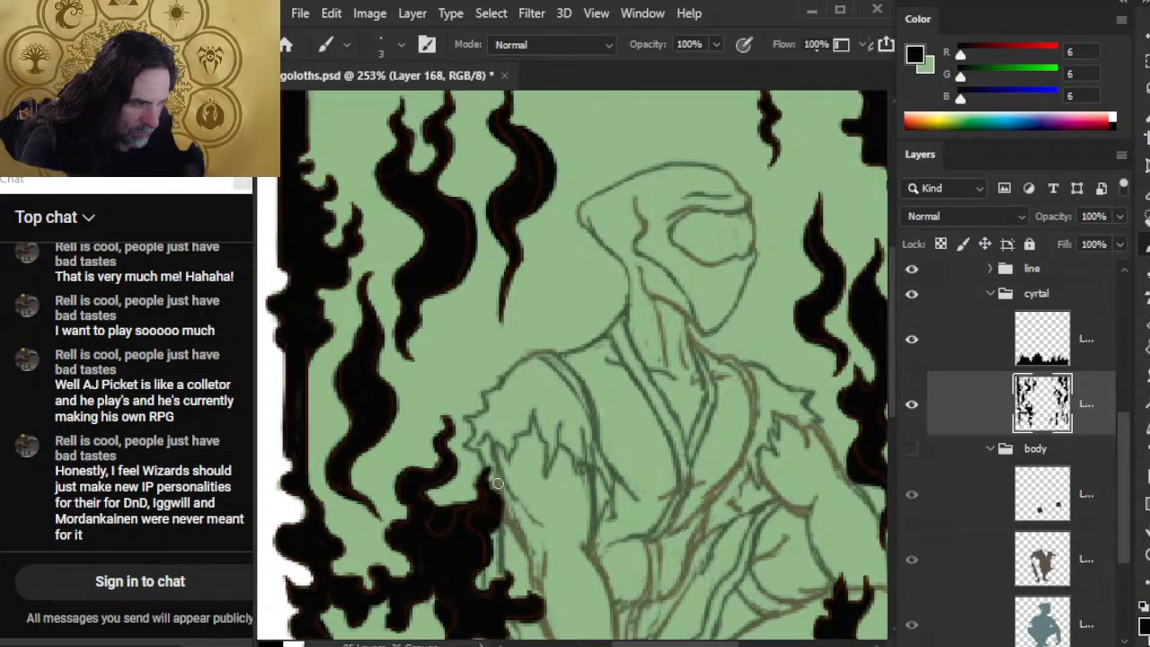
{"action": "key", "text": "e"}
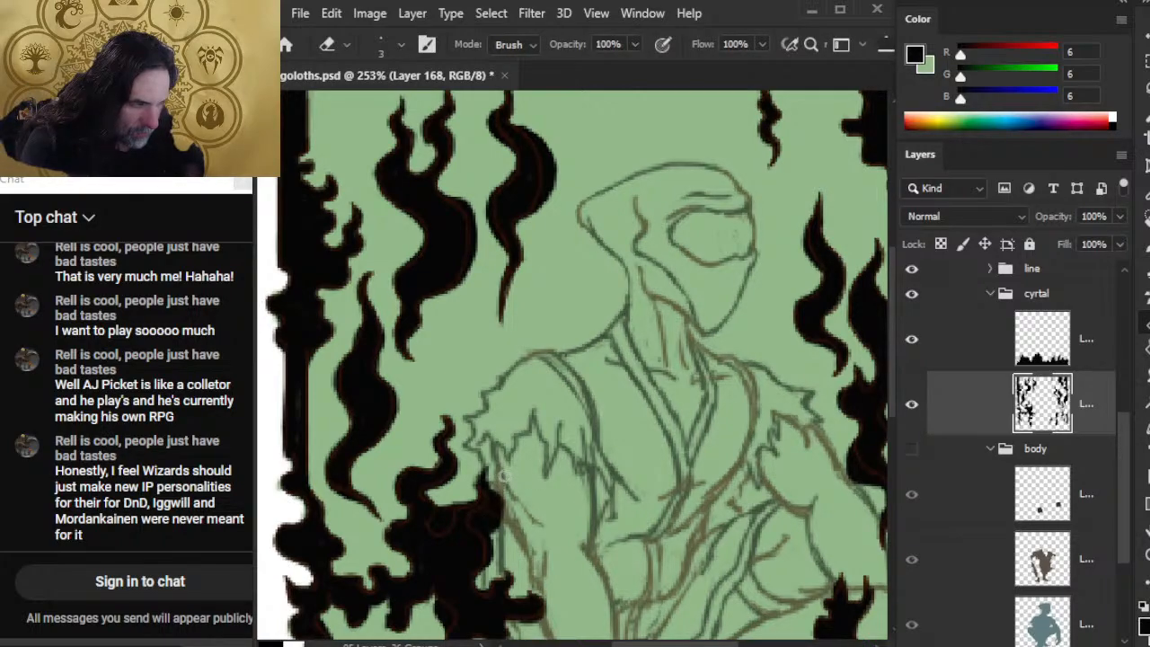
{"action": "key", "text": "b"}
Paint a black smoke wisp from the dense column across the figure's forearm down to the crystals
{"action": "key", "text": "z"}
{"action": "mouse_move", "coordinate": [491, 471]}
{"action": "left_mouse_down"}
{"action": "mouse_move", "coordinate": [449, 484]}
{"action": "mouse_move", "coordinate": [594, 461]}
{"action": "left_mouse_up"}
{"action": "key", "text": "b"}
{"action": "mouse_move", "coordinate": [501, 393]}
{"action": "left_mouse_down"}
{"action": "mouse_move", "coordinate": [508, 368]}
{"action": "mouse_move", "coordinate": [519, 403]}
{"action": "mouse_move", "coordinate": [509, 405]}
{"action": "mouse_move", "coordinate": [525, 406]}
{"action": "mouse_move", "coordinate": [504, 383]}
{"action": "mouse_move", "coordinate": [556, 476]}
{"action": "left_mouse_up"}
{"action": "mouse_move", "coordinate": [500, 437]}
{"action": "left_mouse_down"}
{"action": "mouse_move", "coordinate": [529, 471]}
{"action": "mouse_move", "coordinate": [506, 500]}
{"action": "mouse_move", "coordinate": [482, 484]}
{"action": "left_mouse_up"}
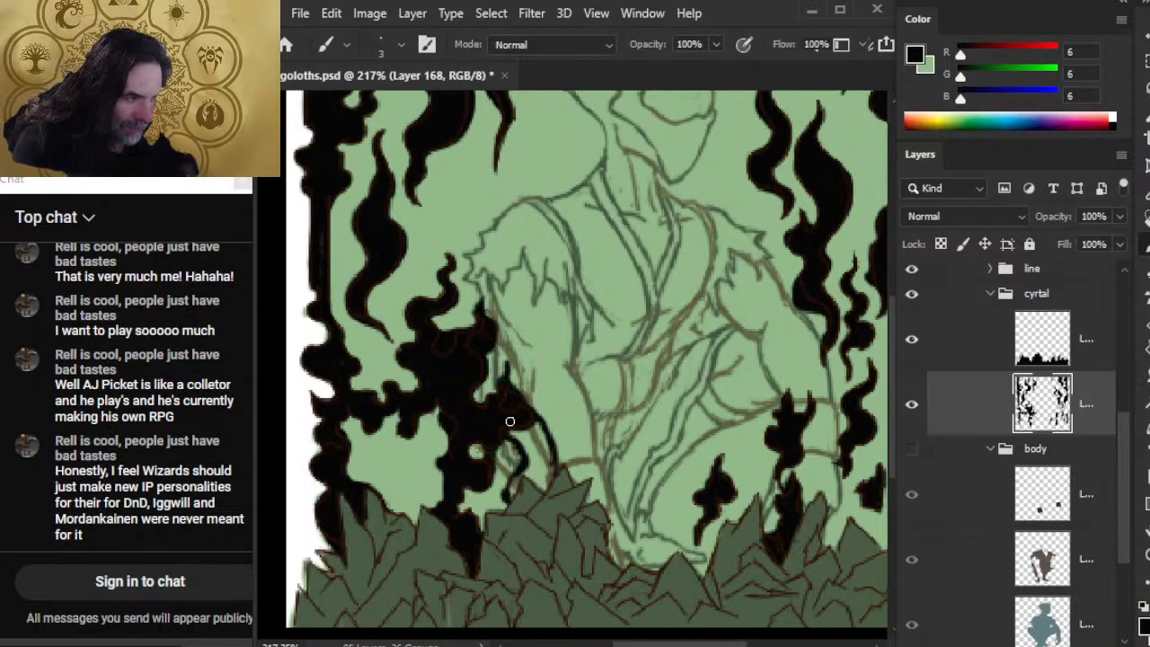
{"action": "mouse_move", "coordinate": [522, 439]}
{"action": "left_mouse_down"}
{"action": "mouse_move", "coordinate": [530, 454]}
{"action": "mouse_move", "coordinate": [512, 493]}
{"action": "mouse_move", "coordinate": [505, 483]}
{"action": "mouse_move", "coordinate": [548, 480]}
{"action": "mouse_move", "coordinate": [535, 438]}
{"action": "mouse_move", "coordinate": [544, 473]}
{"action": "mouse_move", "coordinate": [548, 445]}
{"action": "left_mouse_up"}
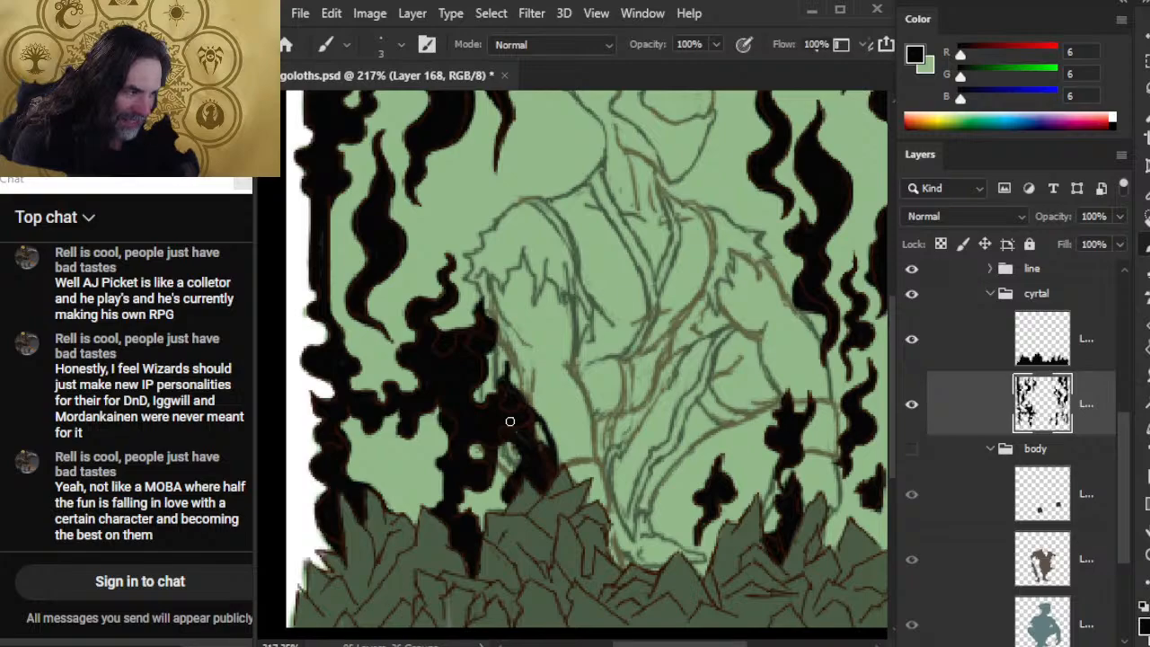
Fill the remaining gaps in the forearm wisp with black and trim its outer edge with the Eraser
{"action": "key", "text": "e"}
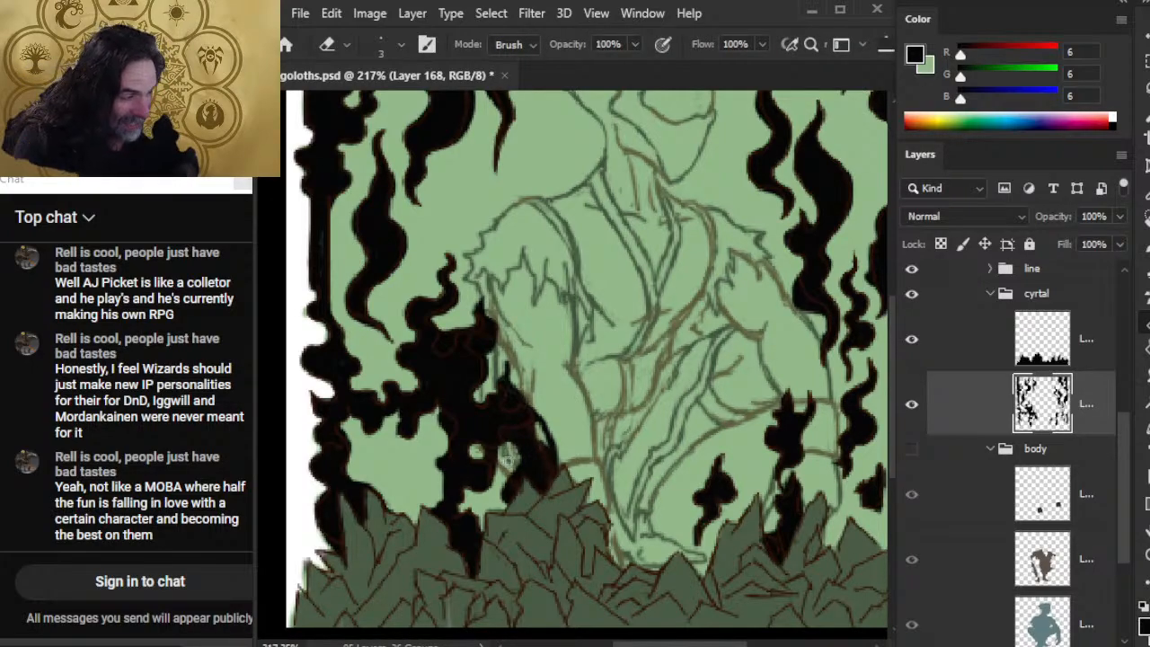
{"action": "key", "text": "b"}
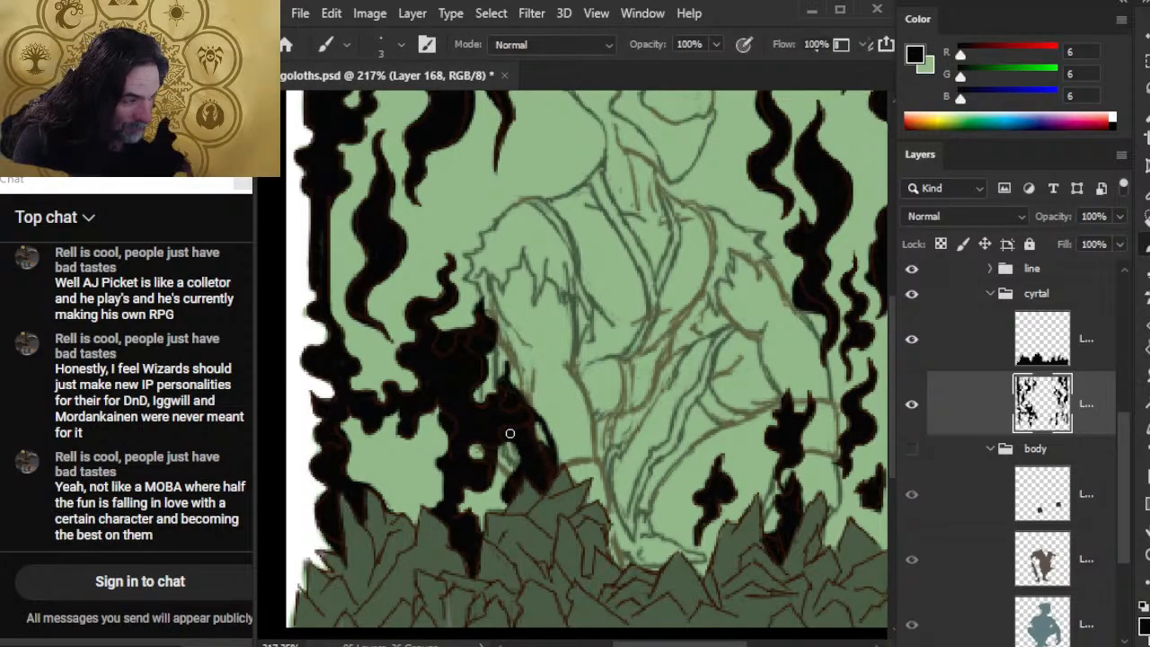
{"action": "left_click_drag", "start_coordinate": [537, 423], "coordinate": [546, 444]}
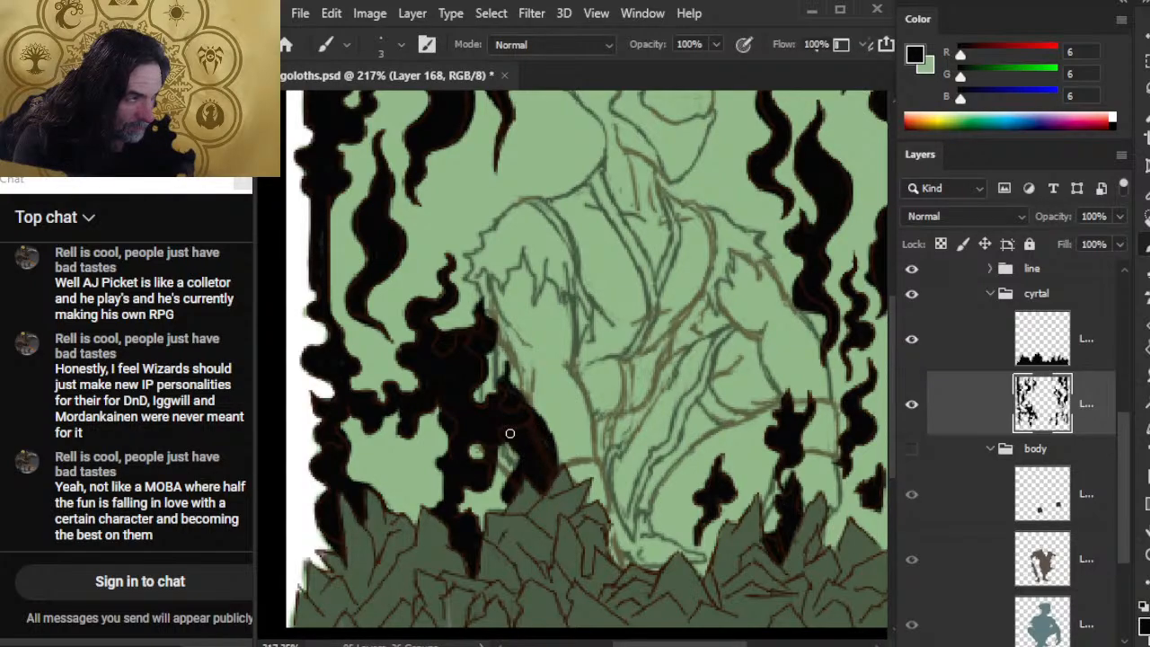
{"action": "mouse_move", "coordinate": [530, 397]}
{"action": "left_mouse_down"}
{"action": "mouse_move", "coordinate": [543, 421]}
{"action": "mouse_move", "coordinate": [537, 403]}
{"action": "left_mouse_up"}
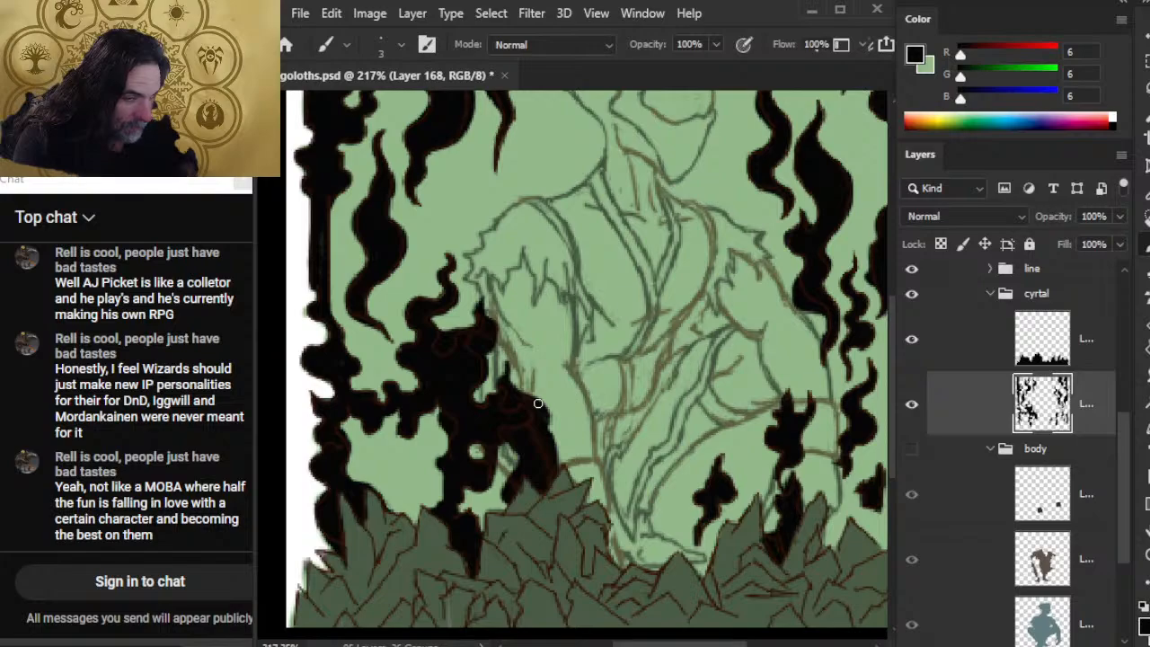
{"action": "key", "text": "e"}
{"action": "mouse_move", "coordinate": [563, 428]}
{"action": "left_mouse_down"}
{"action": "mouse_move", "coordinate": [557, 462]}
{"action": "mouse_move", "coordinate": [549, 420]}
{"action": "mouse_move", "coordinate": [527, 398]}
{"action": "mouse_move", "coordinate": [541, 403]}
{"action": "left_mouse_up"}
{"action": "key", "text": "b"}
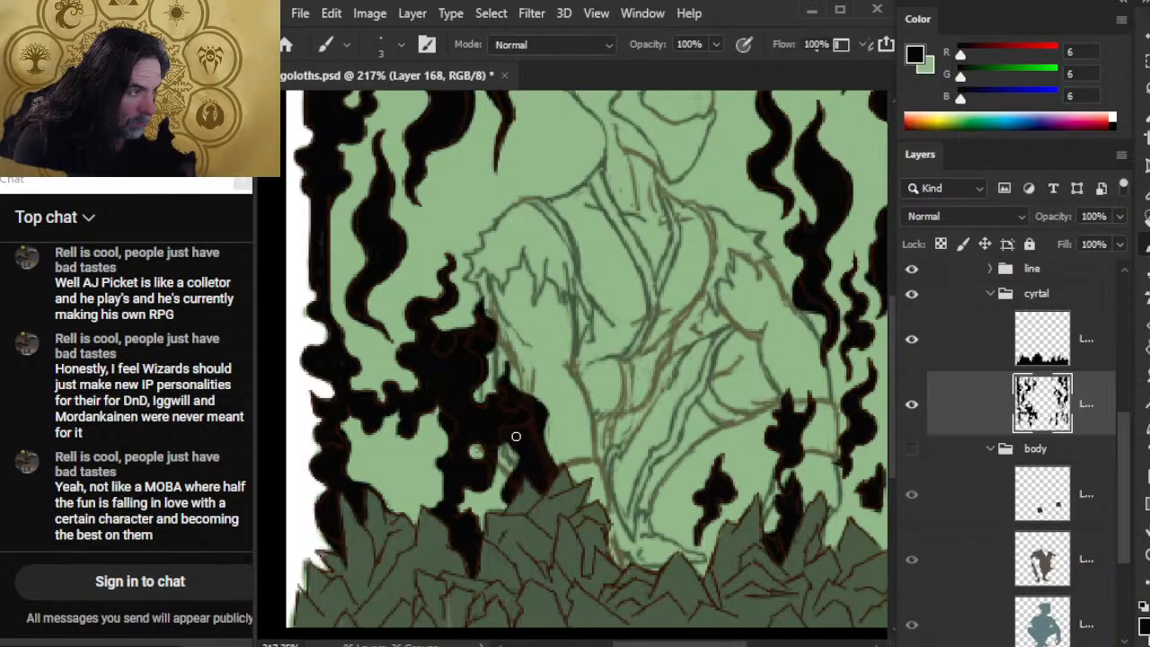
Add small round black dots beside the border band, above the central column and near the upper wisps, enlarging the brush up to 7
{"action": "key", "text": "z"}
{"action": "left_click_drag", "start_coordinate": [555, 441], "coordinate": [507, 447]}
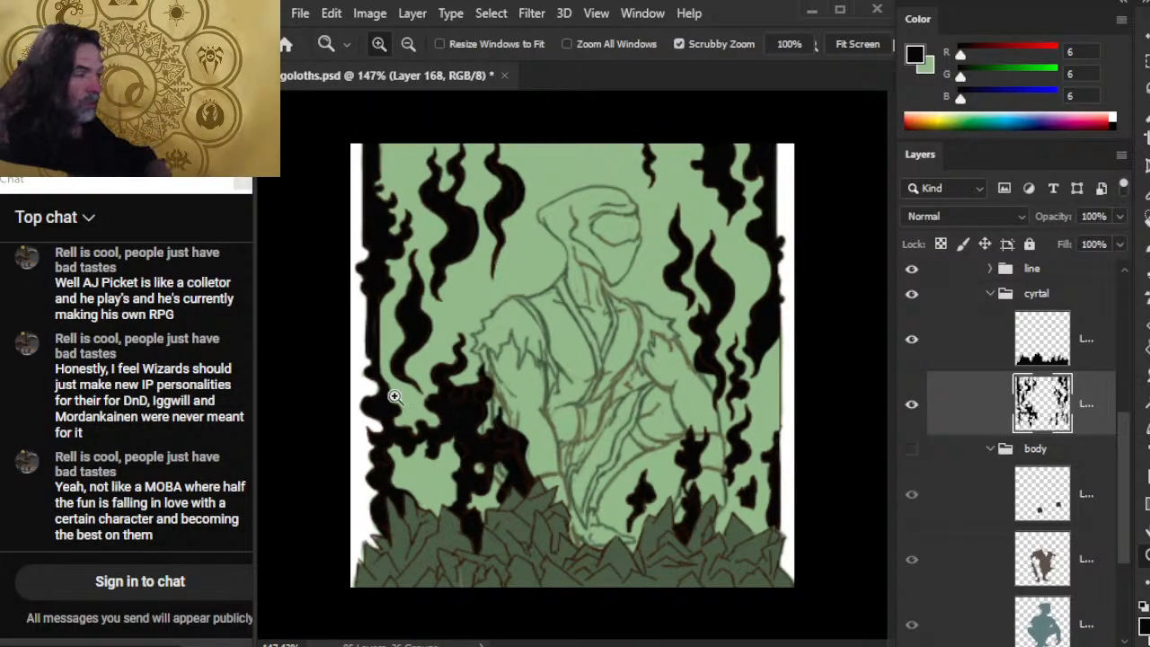
{"action": "key", "text": "b"}
{"action": "key", "text": "bracketright"}
{"action": "key", "text": "bracketright"}
{"action": "left_click", "coordinate": [449, 315]}
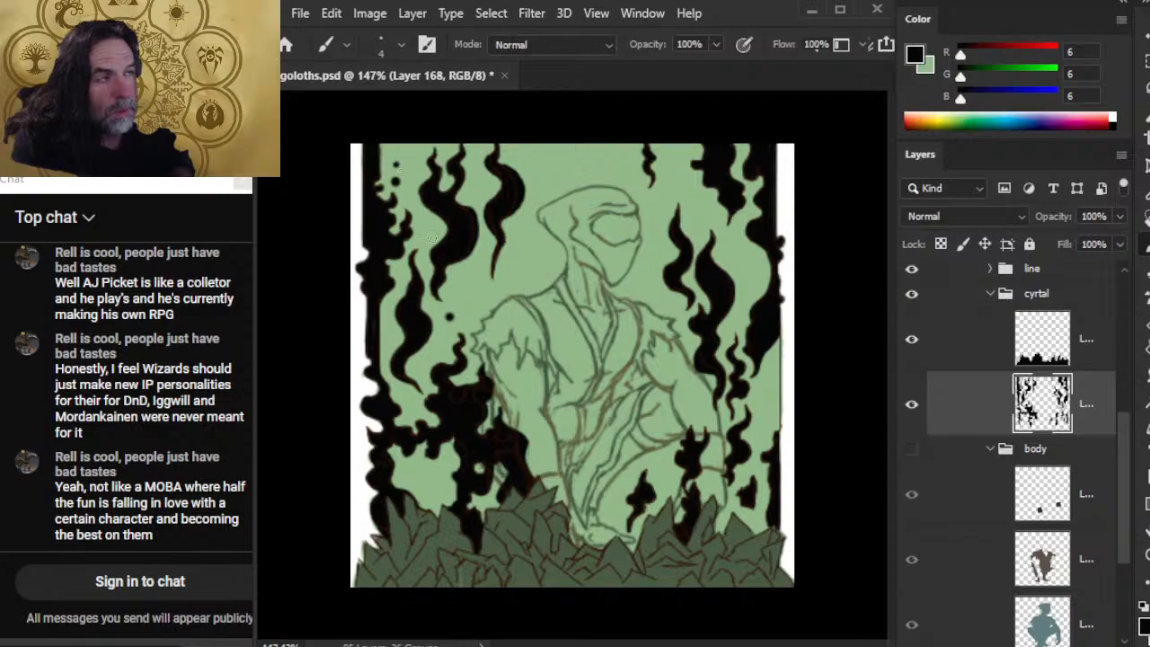
{"action": "left_click", "coordinate": [674, 181]}
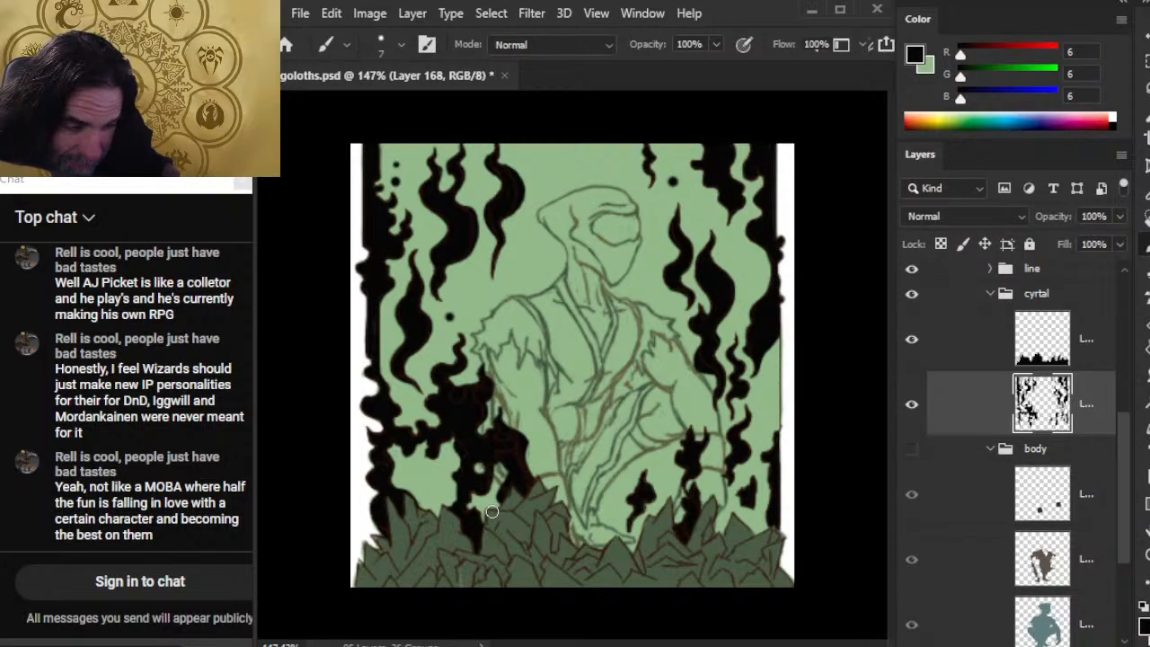
Paint a black wisp in the green gap between the horizontal branch and the crystals with brush size 2, refining its edge with the Eraser
{"action": "key", "text": "bracketleft"}
{"action": "key", "text": "bracketleft"}
{"action": "key", "text": "bracketleft"}
{"action": "mouse_move", "coordinate": [430, 457]}
{"action": "left_mouse_down"}
{"action": "mouse_move", "coordinate": [435, 482]}
{"action": "mouse_move", "coordinate": [419, 497]}
{"action": "mouse_move", "coordinate": [453, 485]}
{"action": "mouse_move", "coordinate": [444, 494]}
{"action": "left_mouse_up"}
{"action": "key", "text": "bracketleft"}
{"action": "key", "text": "bracketleft"}
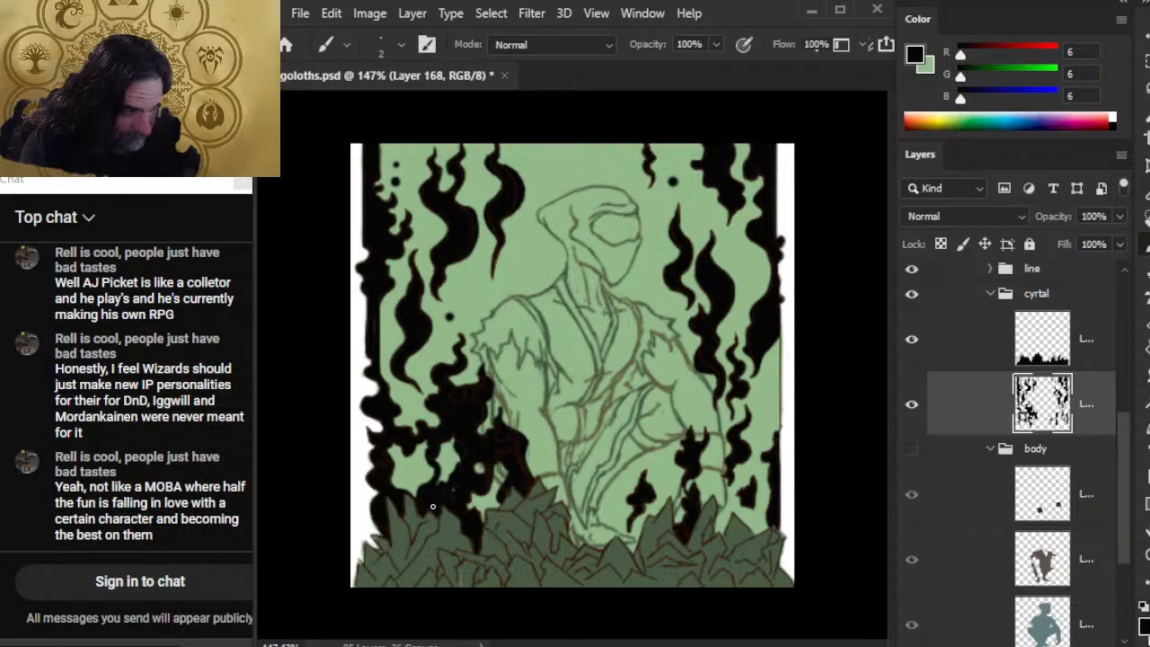
{"action": "left_click_drag", "start_coordinate": [438, 459], "coordinate": [449, 478]}
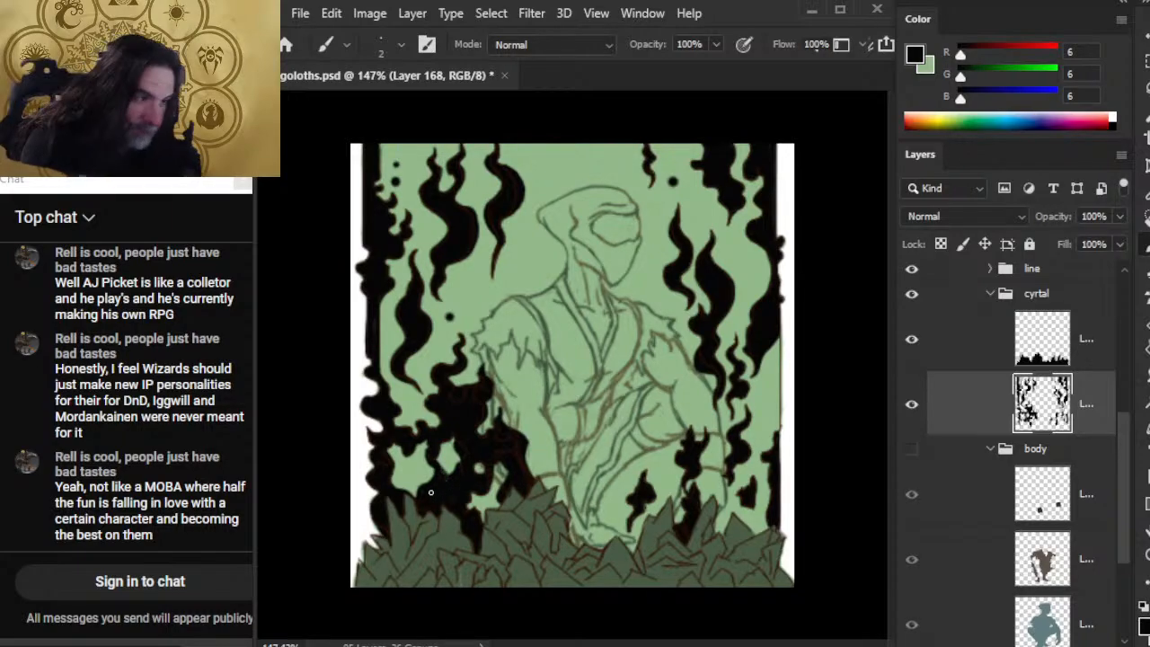
{"action": "left_click_drag", "start_coordinate": [446, 476], "coordinate": [442, 468]}
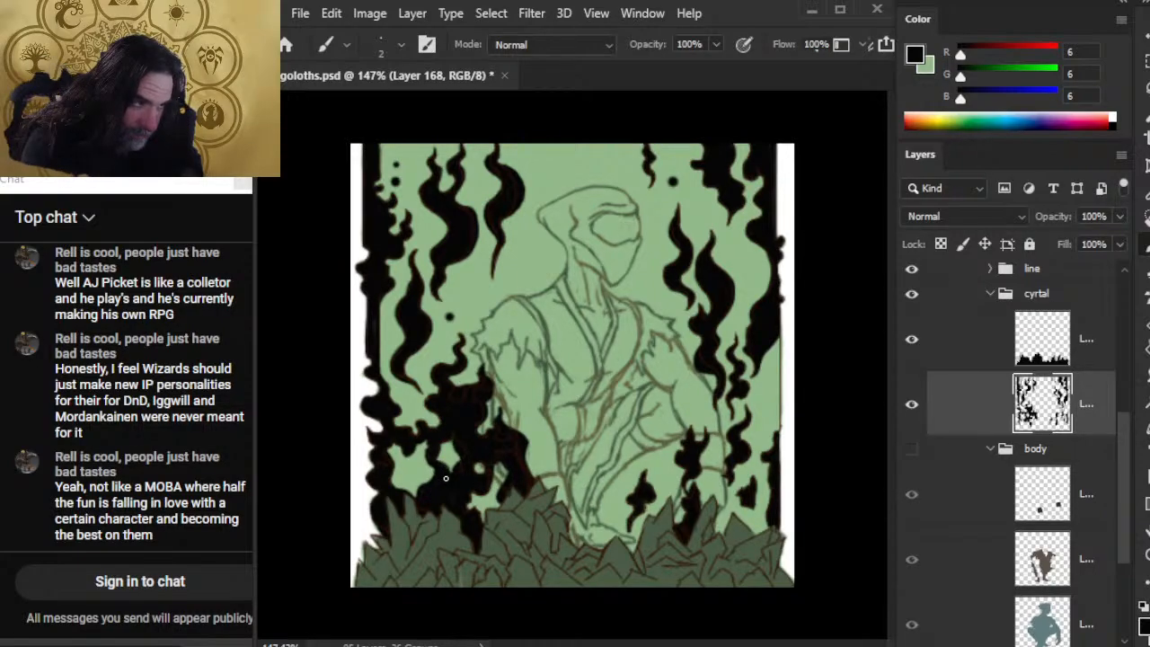
{"action": "key", "text": "e"}
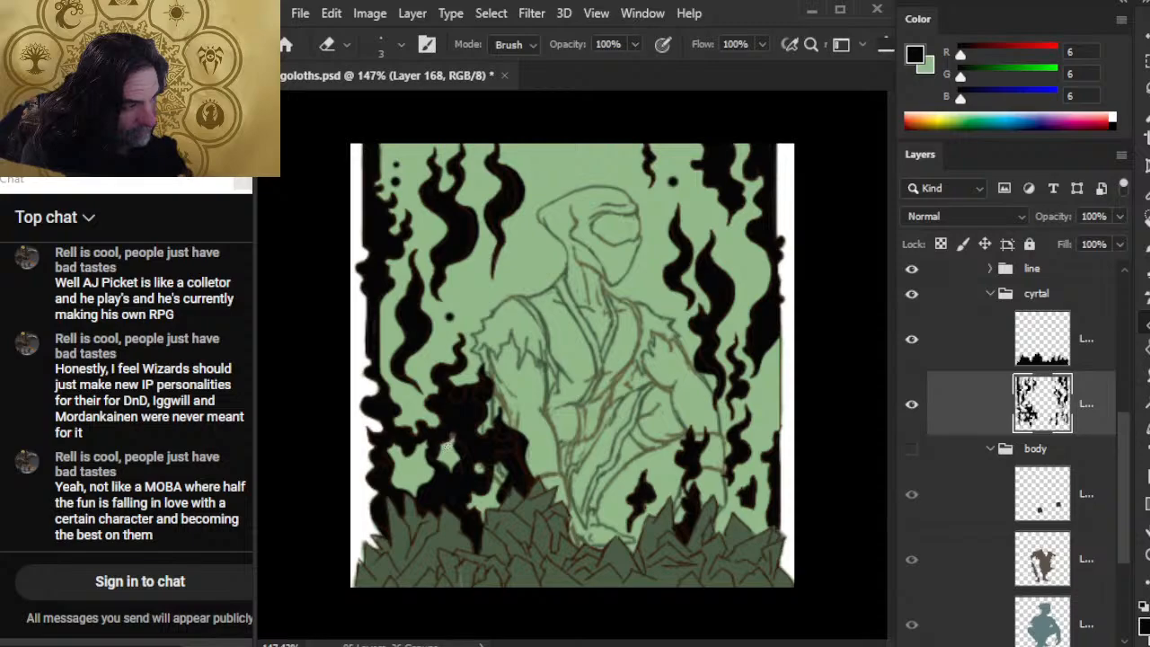
{"action": "key", "text": "b"}
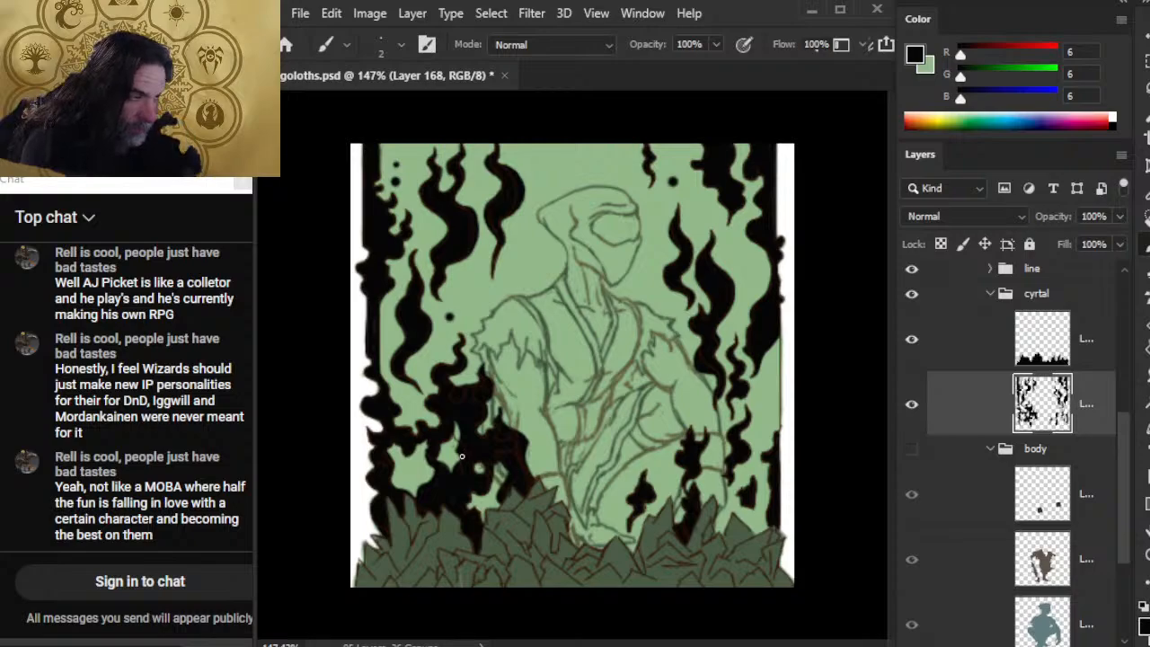
Expand the line group and toggle its layers' visibility to identify which one holds the crystal and smoke outlines
{"action": "left_click_drag", "start_coordinate": [1130, 496], "coordinate": [1130, 454]}
{"action": "left_click", "coordinate": [990, 338]}
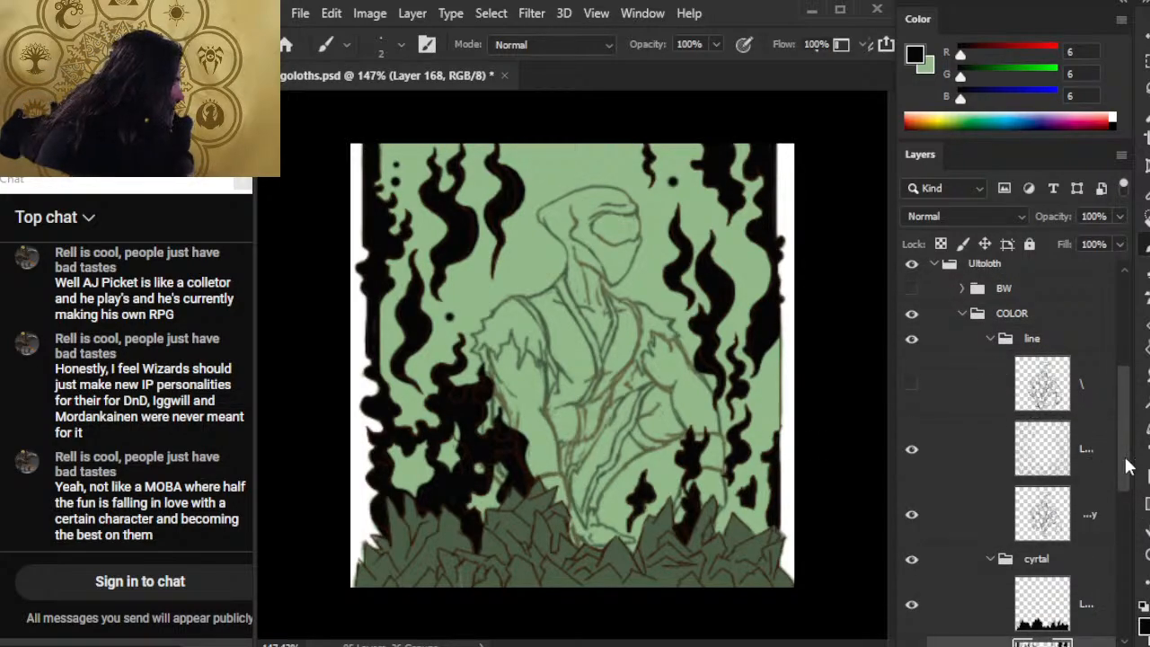
{"action": "scroll", "coordinate": [1094, 343], "scroll_direction": "down", "scroll_amount": 3}
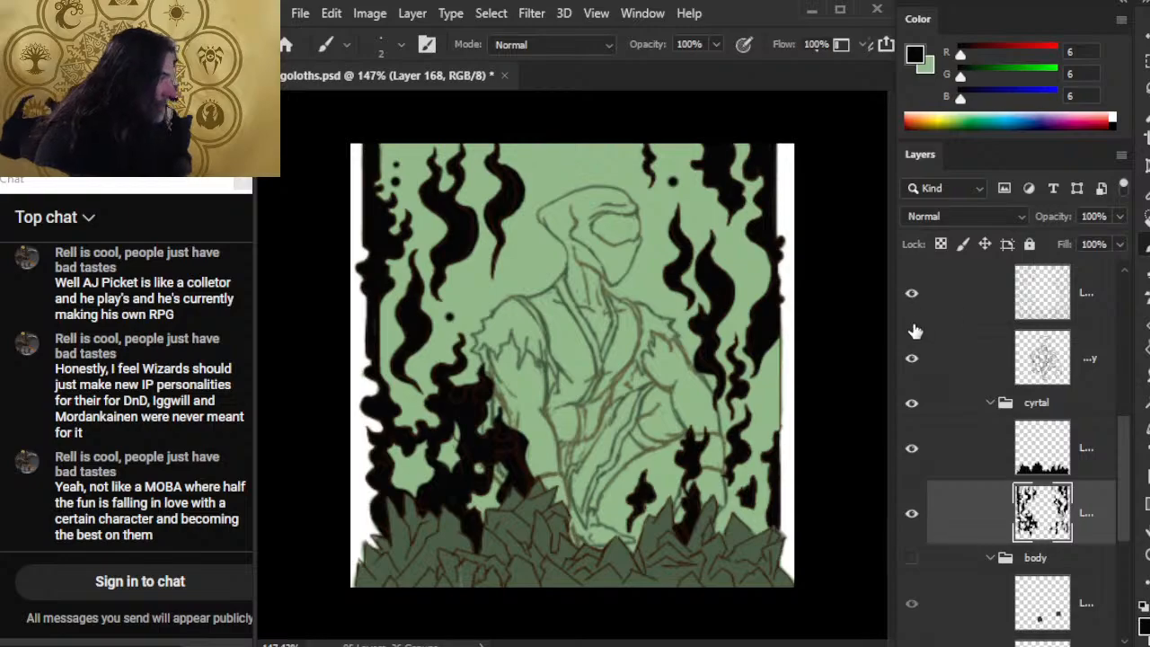
{"action": "left_click", "coordinate": [912, 360]}
{"action": "left_click", "coordinate": [912, 358]}
{"action": "left_click", "coordinate": [914, 296]}
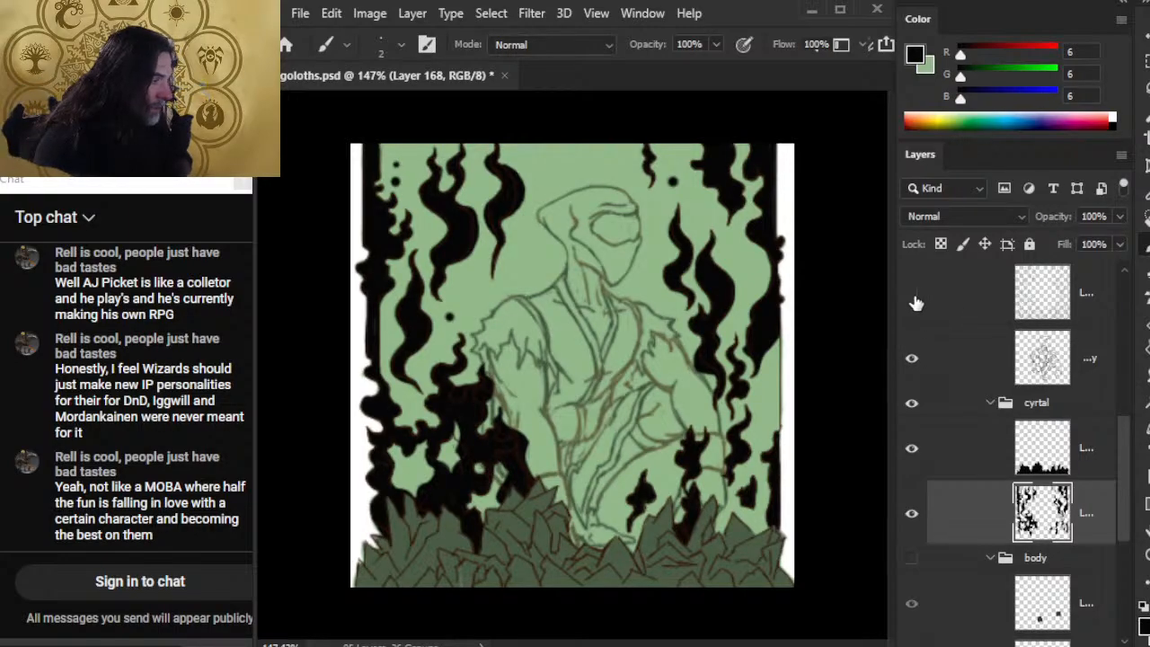
{"action": "left_click", "coordinate": [915, 301]}
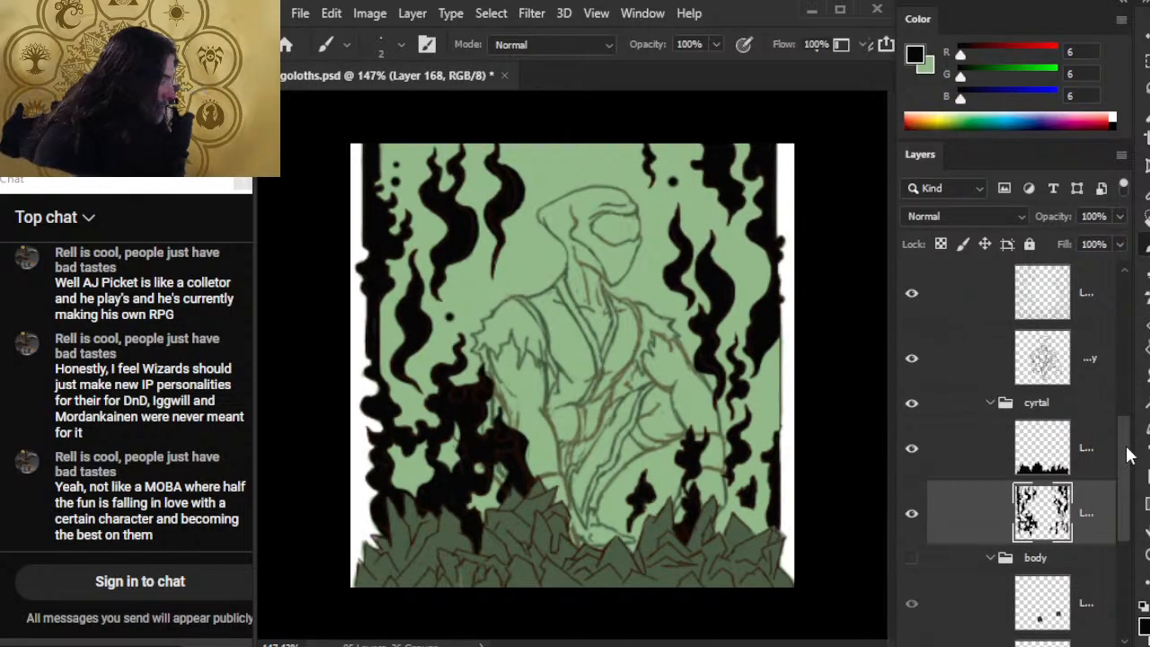
{"action": "scroll", "coordinate": [1130, 454], "scroll_direction": "up", "scroll_amount": 2}
{"action": "left_click", "coordinate": [915, 298]}
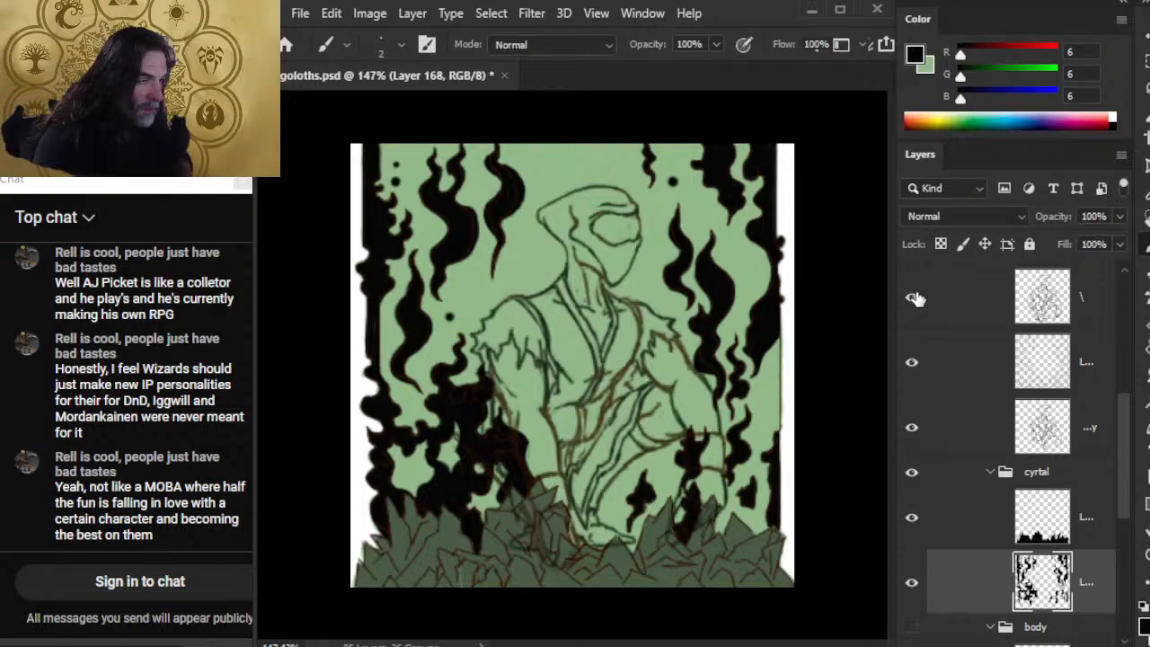
{"action": "left_click", "coordinate": [915, 299]}
Move Layer 162 with the crystal and smoke outlines to the top of the cyrtal group, and reselect Layer 168
{"action": "left_click", "coordinate": [972, 374]}
{"action": "scroll", "coordinate": [1130, 441], "scroll_direction": "down", "scroll_amount": 2}
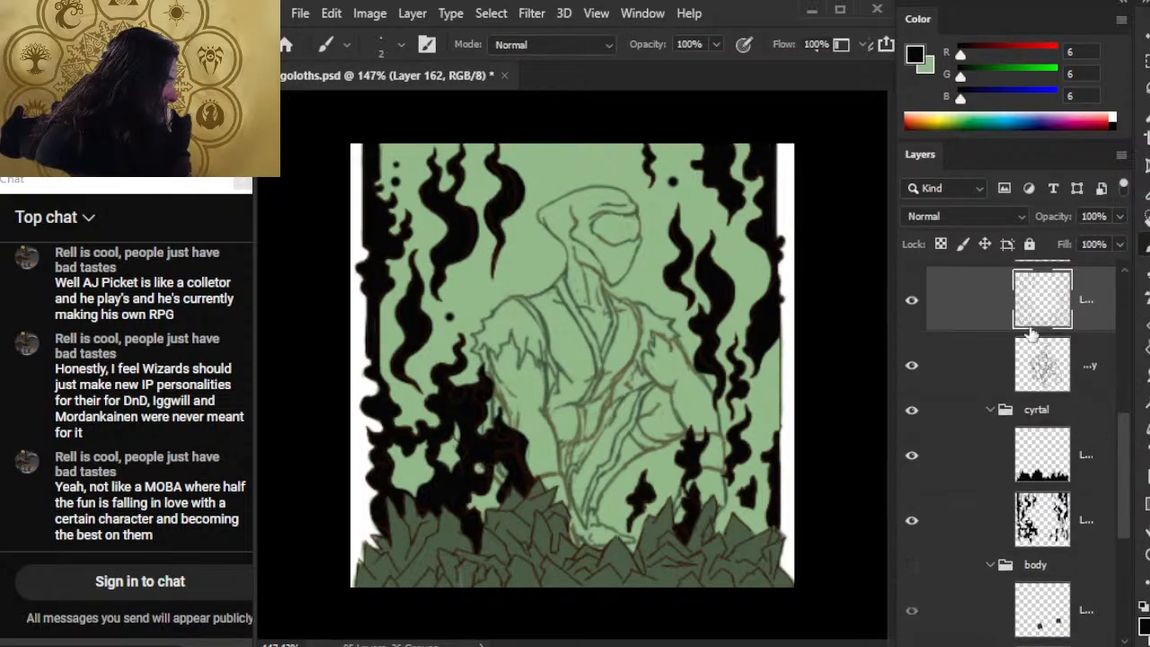
{"action": "left_click_drag", "start_coordinate": [972, 304], "coordinate": [1024, 560]}
{"action": "scroll", "coordinate": [1132, 557], "scroll_direction": "down", "scroll_amount": 3}
{"action": "scroll", "coordinate": [1133, 557], "scroll_direction": "down", "scroll_amount": 1}
{"action": "scroll", "coordinate": [1129, 571], "scroll_direction": "down", "scroll_amount": 3}
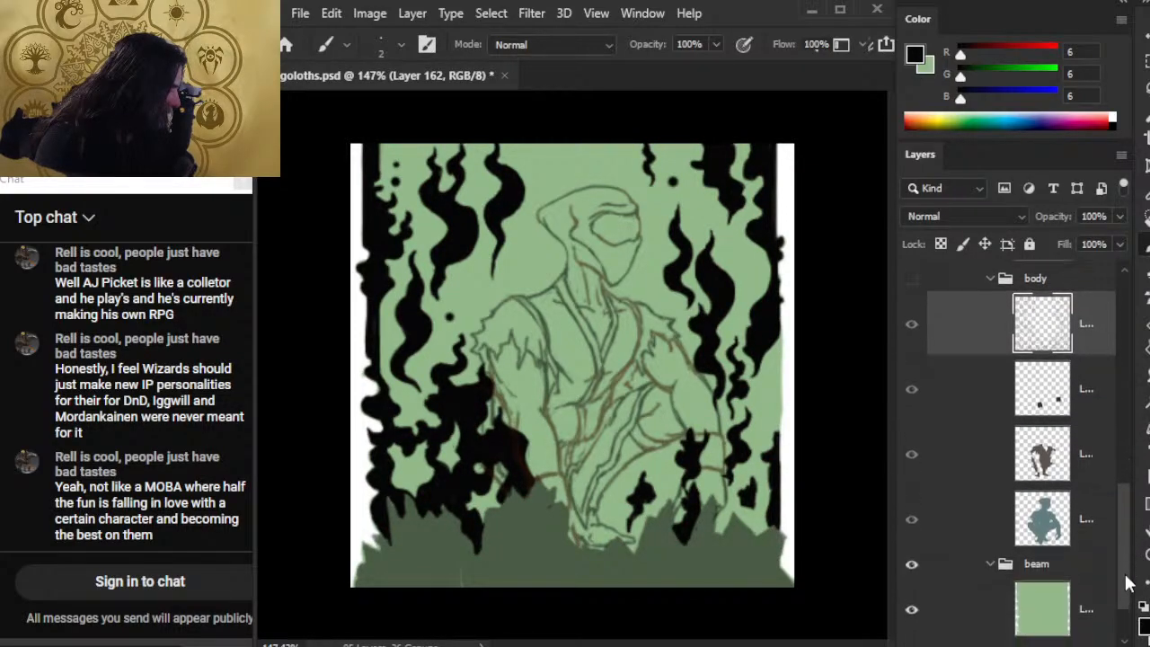
{"action": "mouse_move", "coordinate": [976, 333]}
{"action": "left_mouse_down"}
{"action": "mouse_move", "coordinate": [983, 458]}
{"action": "mouse_move", "coordinate": [985, 336]}
{"action": "left_mouse_up"}
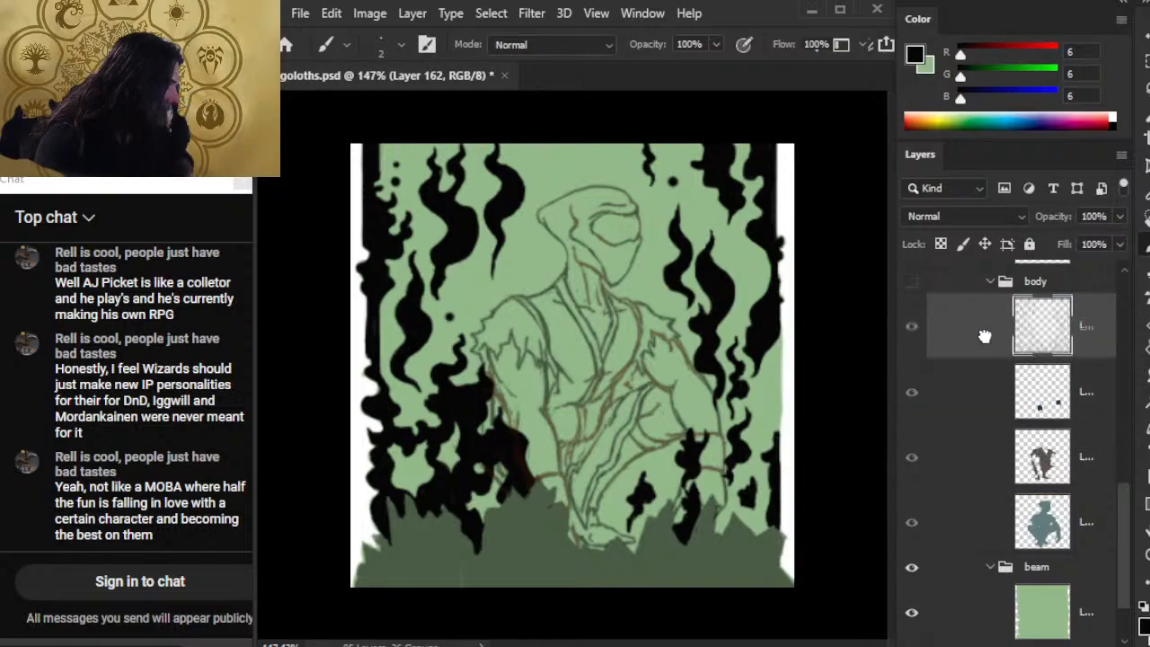
{"action": "scroll", "coordinate": [1131, 544], "scroll_direction": "up", "scroll_amount": 5}
{"action": "left_click_drag", "start_coordinate": [948, 538], "coordinate": [969, 362]}
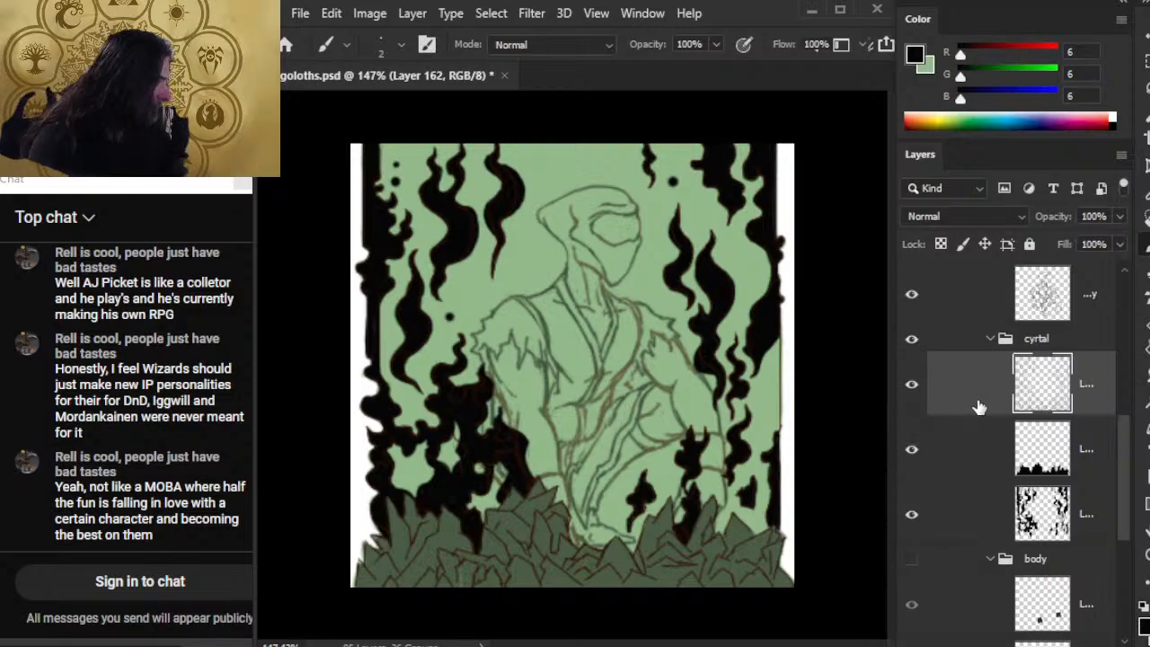
{"action": "key", "text": "e"}
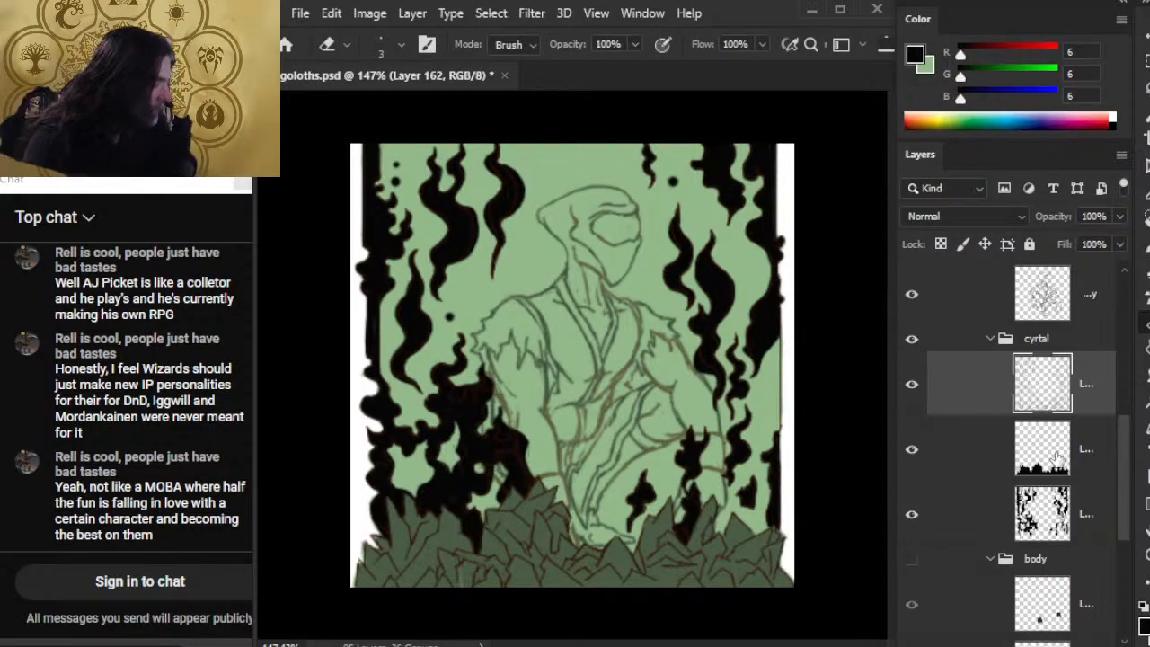
{"action": "left_click", "coordinate": [1002, 463]}
{"action": "left_click", "coordinate": [997, 517]}
Undo a trial Eraser stroke on the smoke branch and set the second colour swatch to the smoke's black
{"action": "left_click_drag", "start_coordinate": [444, 432], "coordinate": [451, 428]}
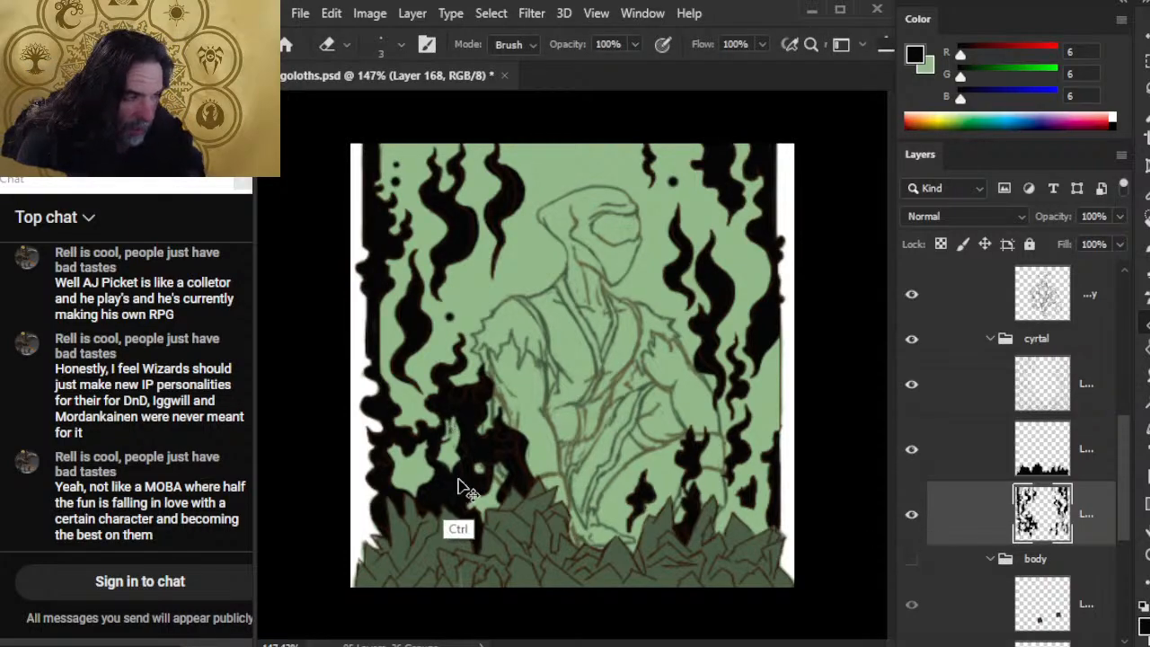
{"action": "key", "text": "ctrl+z"}
{"action": "key", "text": "x"}
{"action": "key", "text": "b"}
{"action": "left_click", "coordinate": [470, 408], "text": "alt"}
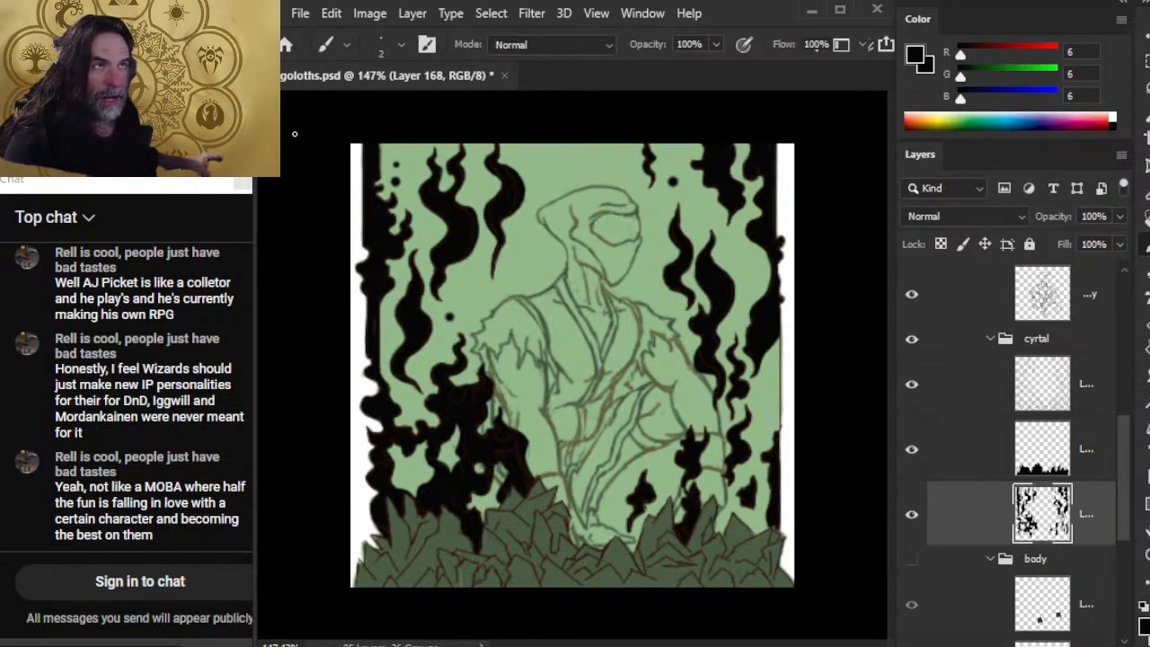
Collapse the line group and open the Act 2 Region 2 - Cemetery Color image from the ART folder's ACT 2 > Region 2 subfolder
{"action": "scroll", "coordinate": [952, 300], "scroll_direction": "up", "scroll_amount": 5}
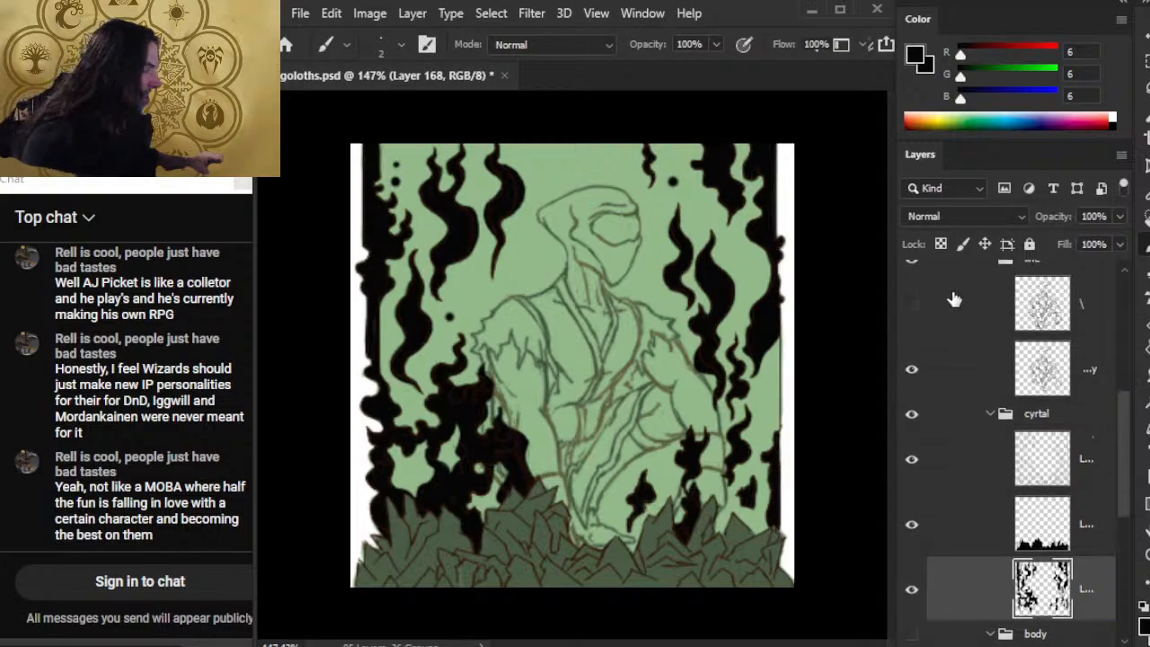
{"action": "left_click", "coordinate": [991, 334]}
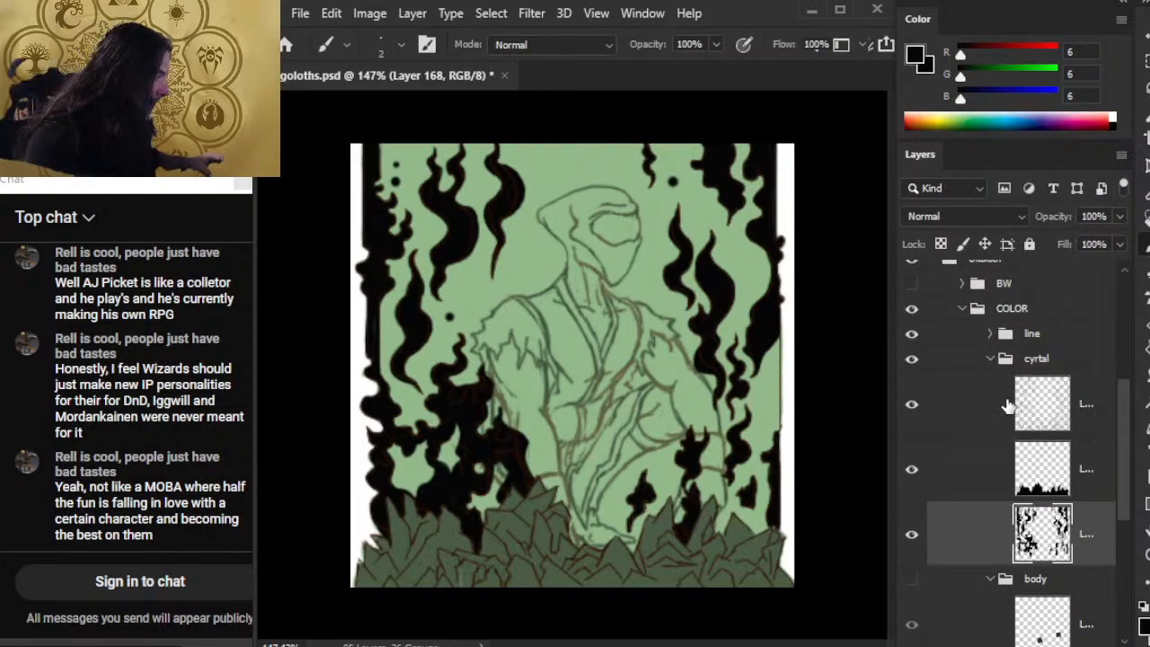
{"action": "left_click", "coordinate": [304, 14]}
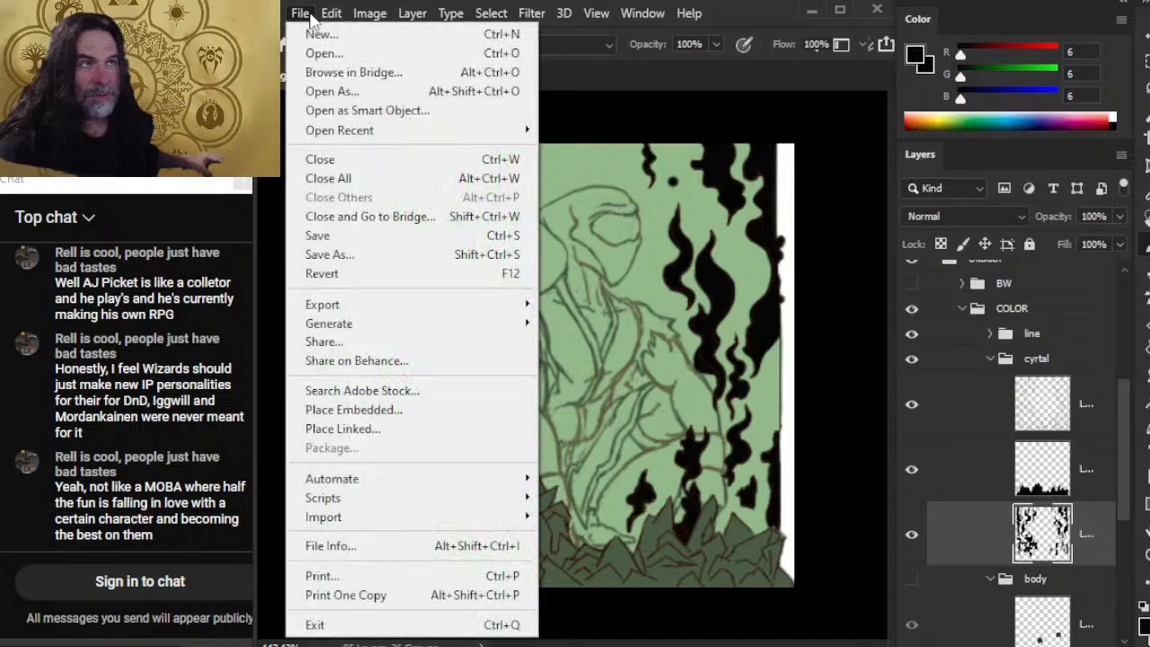
{"action": "left_click", "coordinate": [324, 49]}
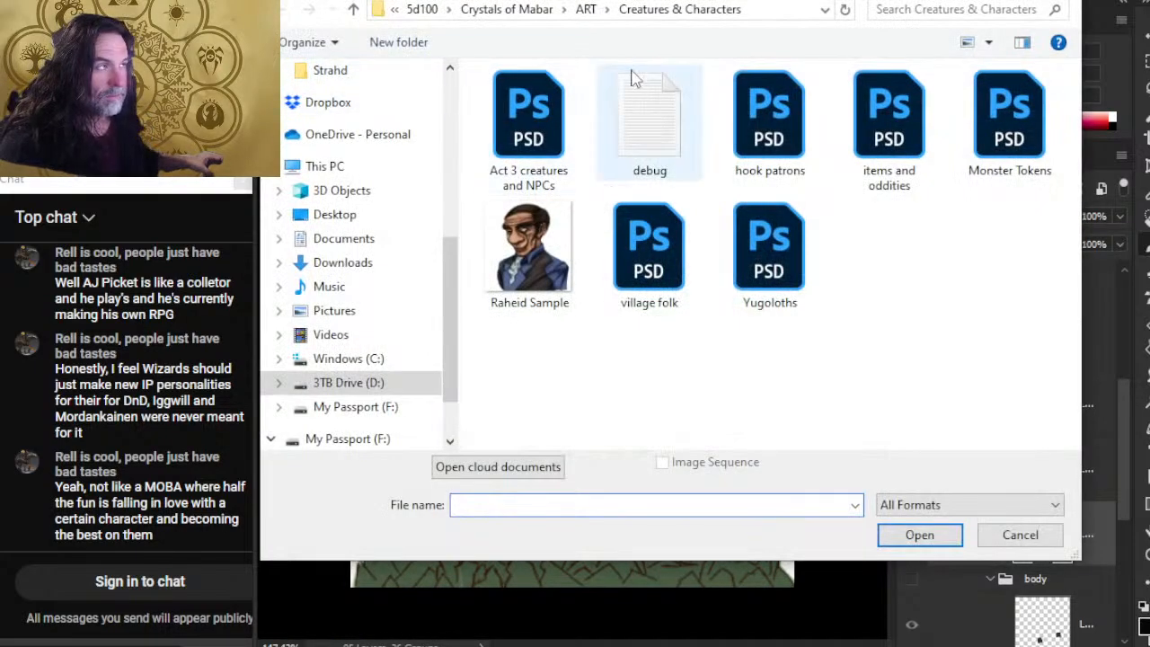
{"action": "left_click", "coordinate": [586, 16]}
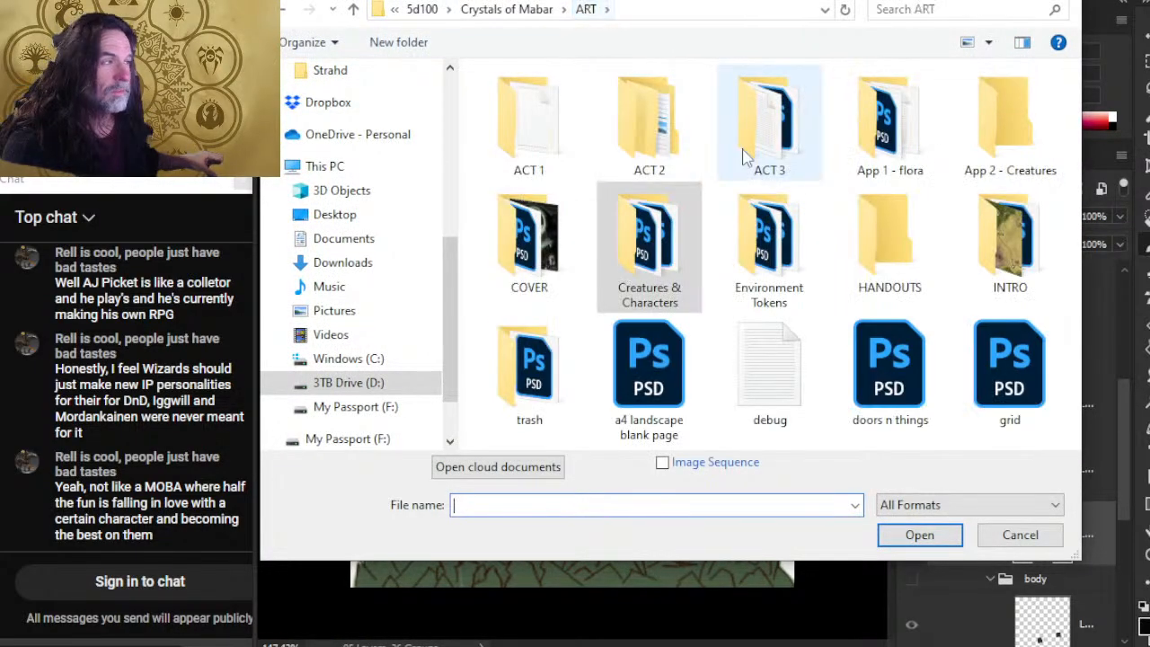
{"action": "double_click", "coordinate": [649, 135]}
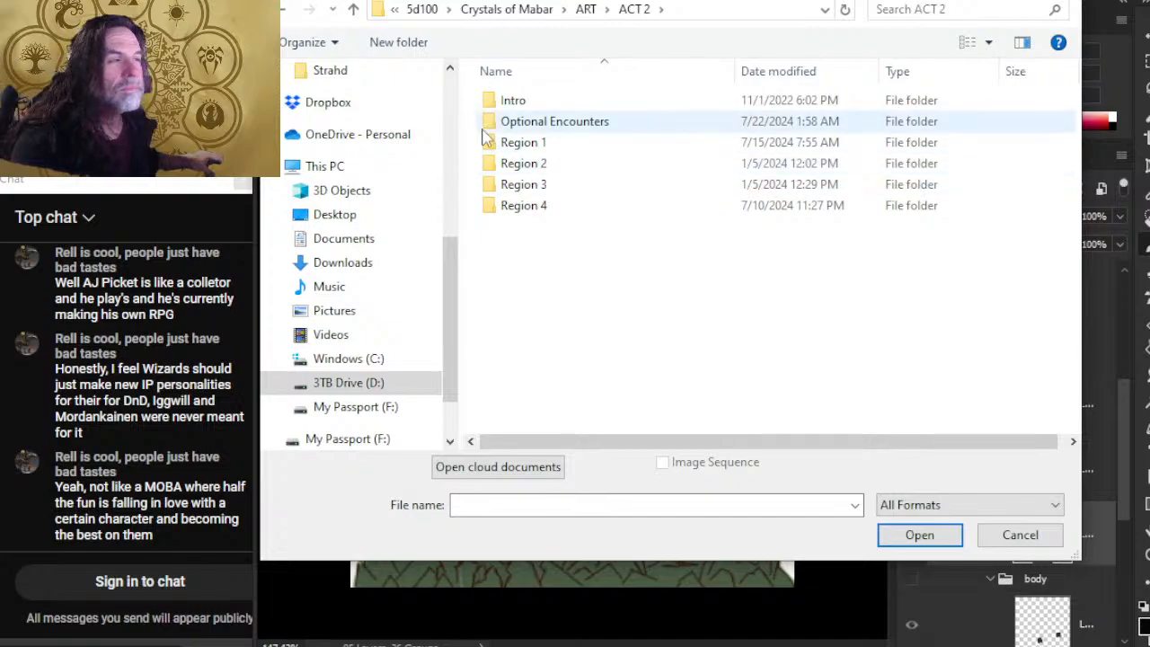
{"action": "double_click", "coordinate": [524, 164]}
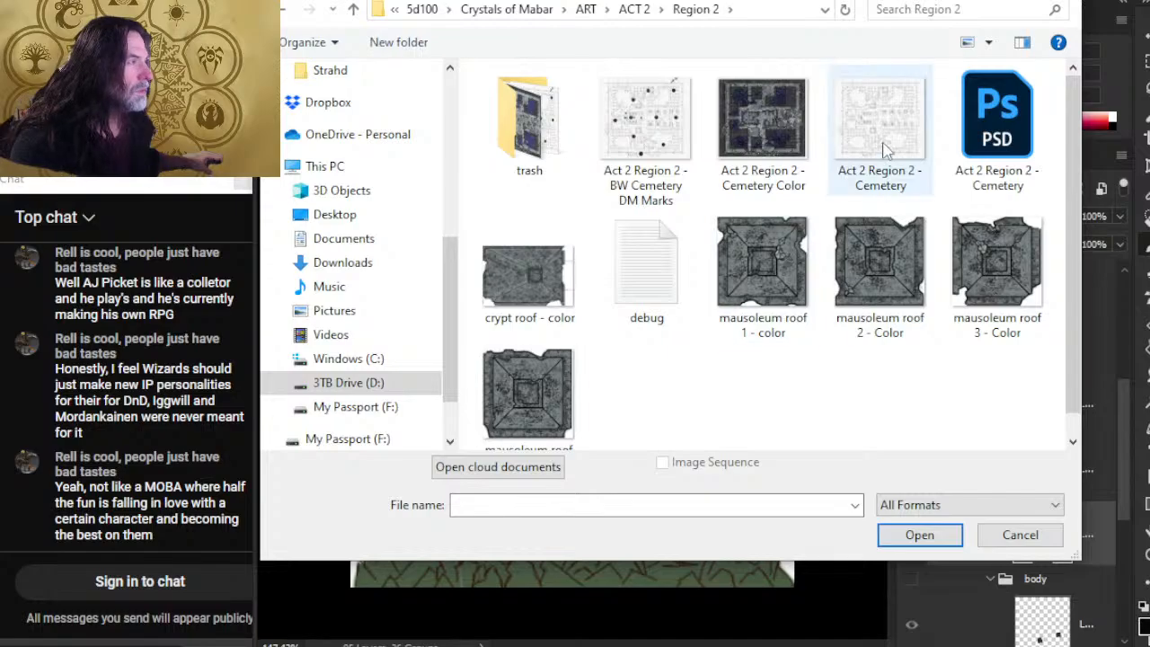
{"action": "double_click", "coordinate": [746, 138]}
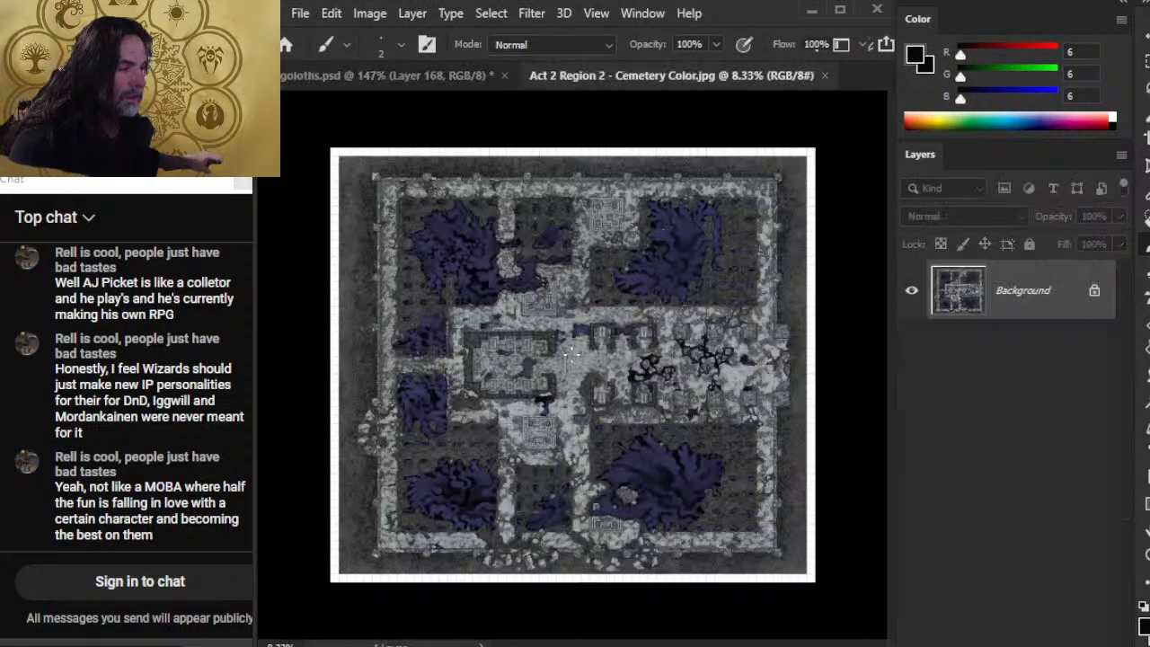
Examine the purple pools and their black shading among the graves and paths of the cemetery map close up
{"action": "key", "text": "z"}
{"action": "mouse_move", "coordinate": [431, 303]}
{"action": "left_mouse_down"}
{"action": "mouse_move", "coordinate": [464, 215]}
{"action": "mouse_move", "coordinate": [544, 190]}
{"action": "left_mouse_up"}
{"action": "left_click_drag", "start_coordinate": [675, 282], "coordinate": [540, 378]}
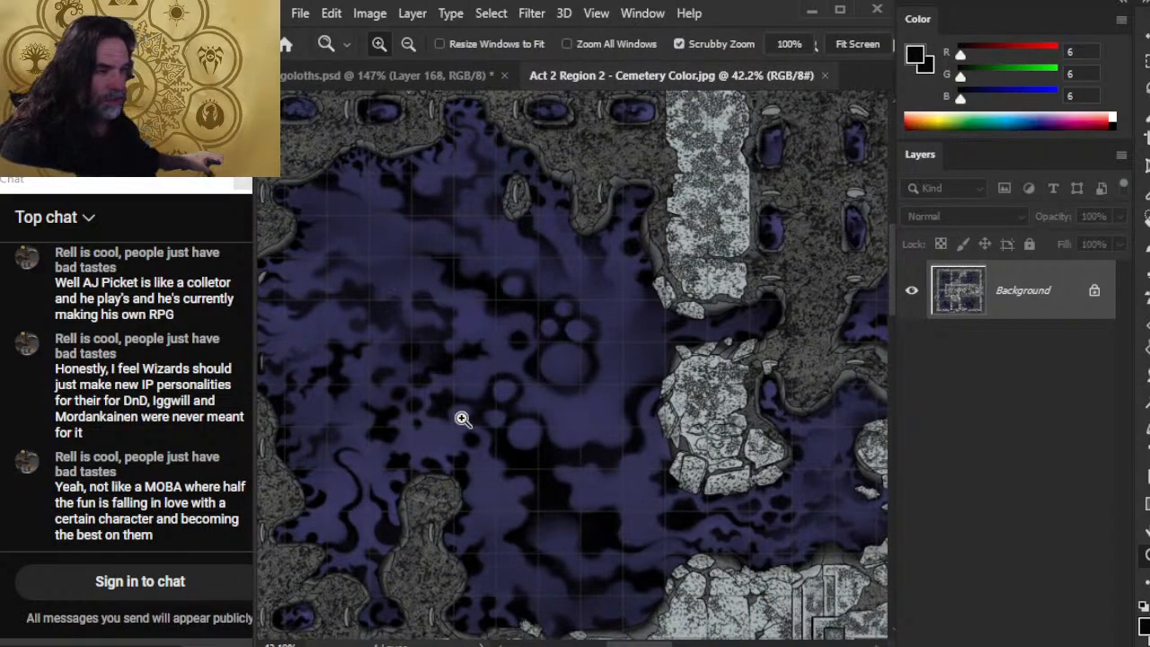
{"action": "left_click_drag", "start_coordinate": [726, 547], "coordinate": [561, 410]}
{"action": "left_click_drag", "start_coordinate": [673, 372], "coordinate": [417, 427]}
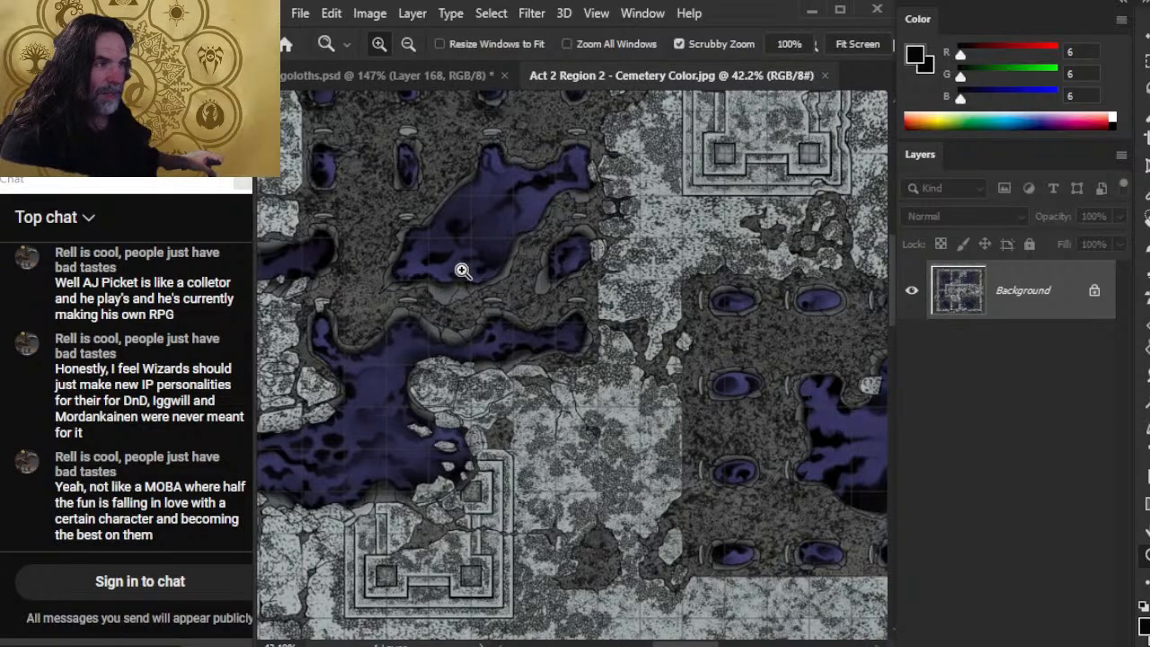
{"action": "left_click_drag", "start_coordinate": [480, 253], "coordinate": [536, 286]}
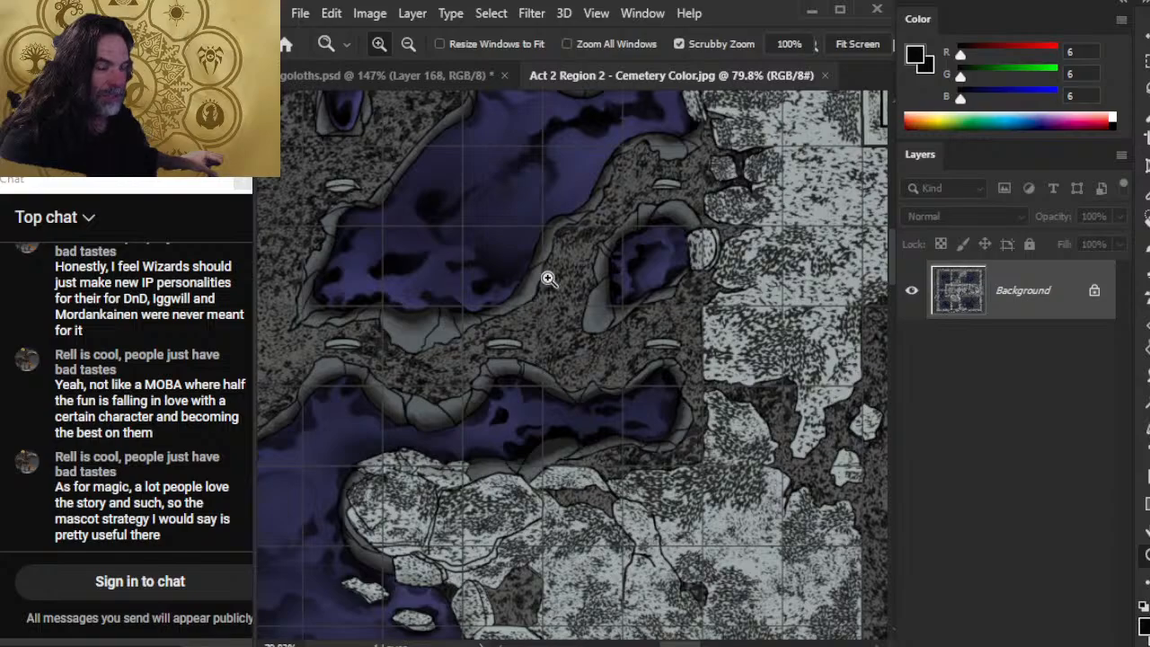
{"action": "left_click_drag", "start_coordinate": [710, 484], "coordinate": [480, 303]}
{"action": "left_click_drag", "start_coordinate": [732, 357], "coordinate": [469, 307]}
{"action": "left_click_drag", "start_coordinate": [612, 458], "coordinate": [544, 288]}
Compare the smoke drawing with the cemetery map's cracks and large purple pool, and close the map
{"action": "left_click", "coordinate": [428, 77]}
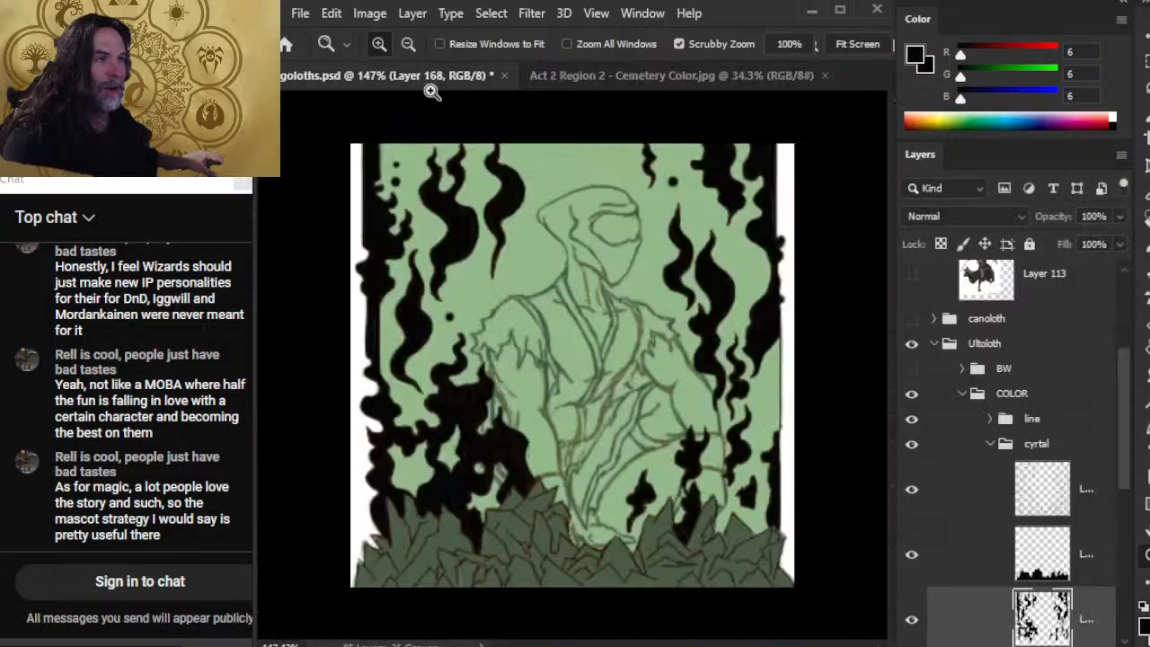
{"action": "left_click", "coordinate": [624, 78]}
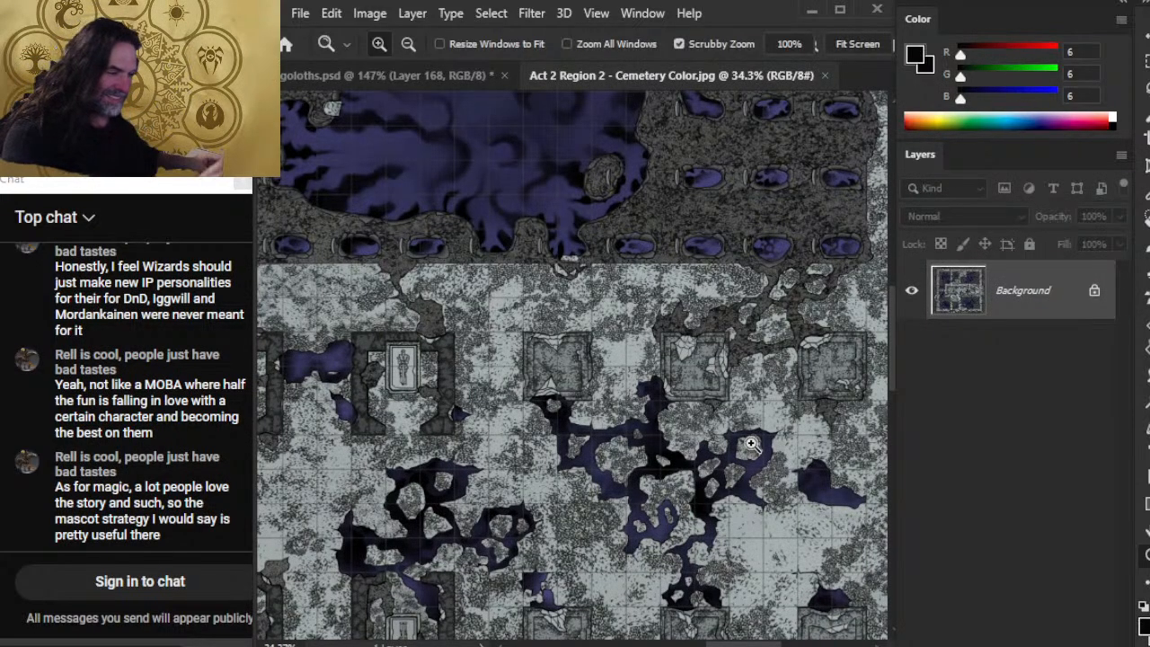
{"action": "left_click_drag", "start_coordinate": [444, 570], "coordinate": [429, 199]}
{"action": "left_click_drag", "start_coordinate": [588, 530], "coordinate": [599, 279]}
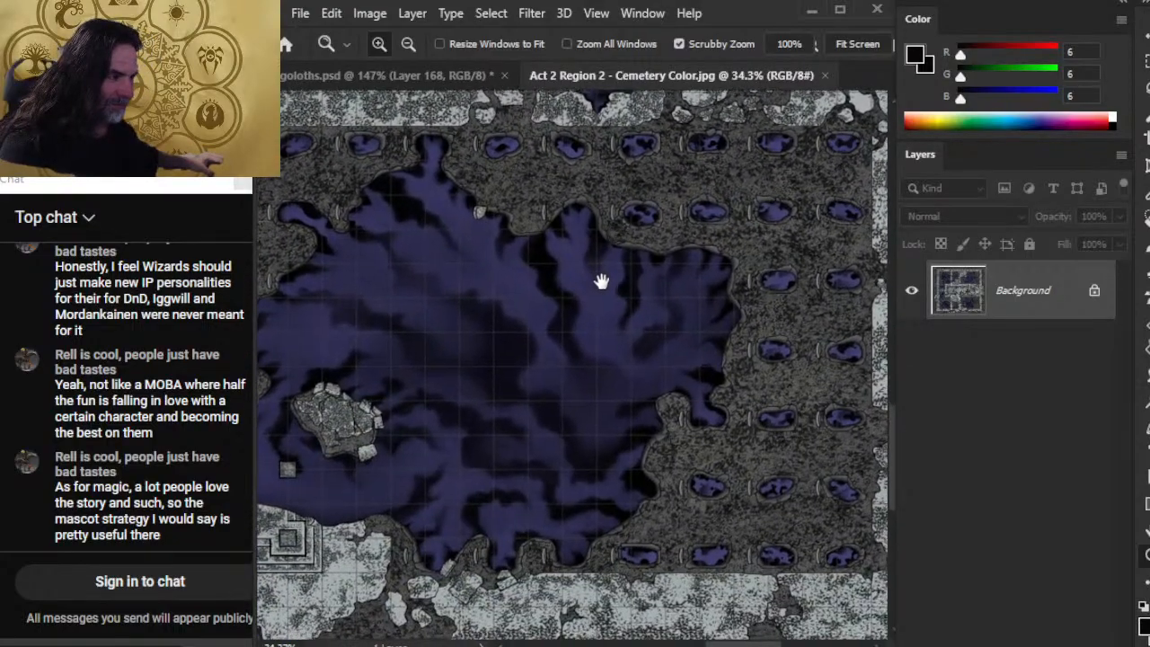
{"action": "left_click", "coordinate": [831, 76]}
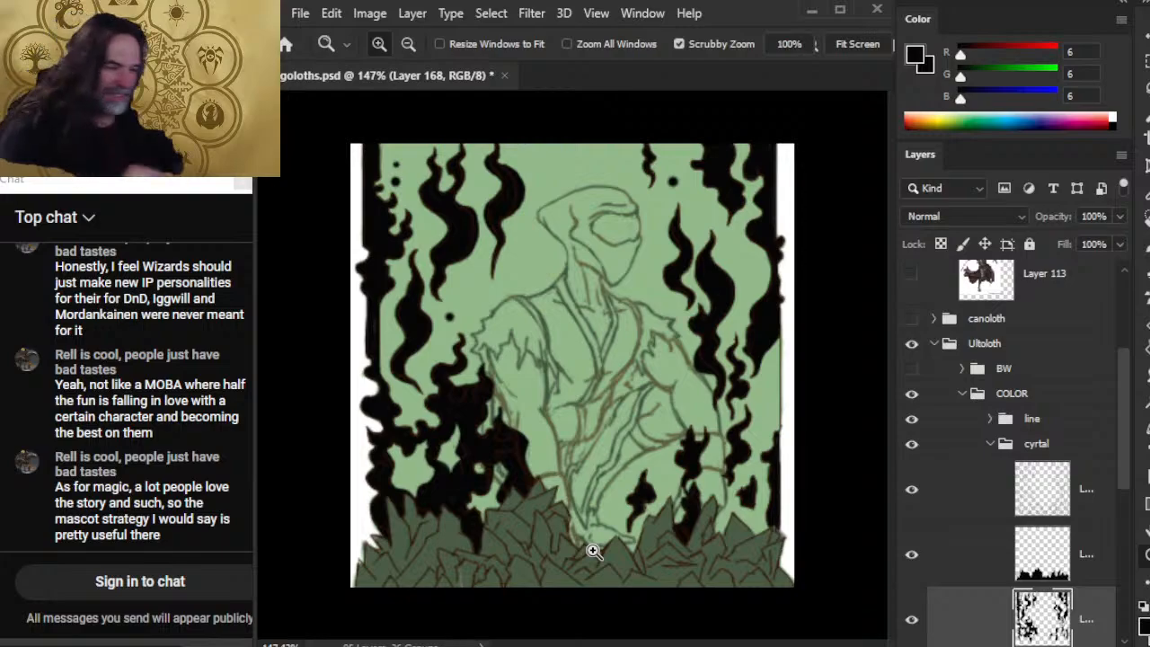
Reshape the small black wisp above the crystals beside the right border with brush size 2, undoing two strokes and trimming edges with the Eraser
{"action": "key", "text": "b"}
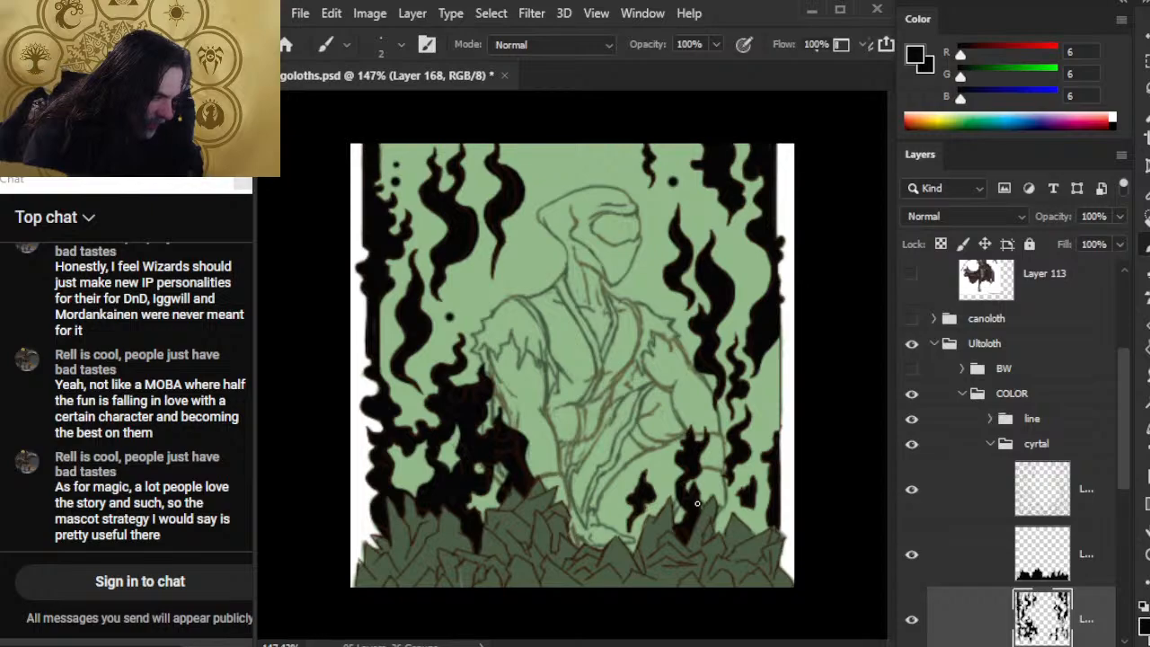
{"action": "key", "text": "e"}
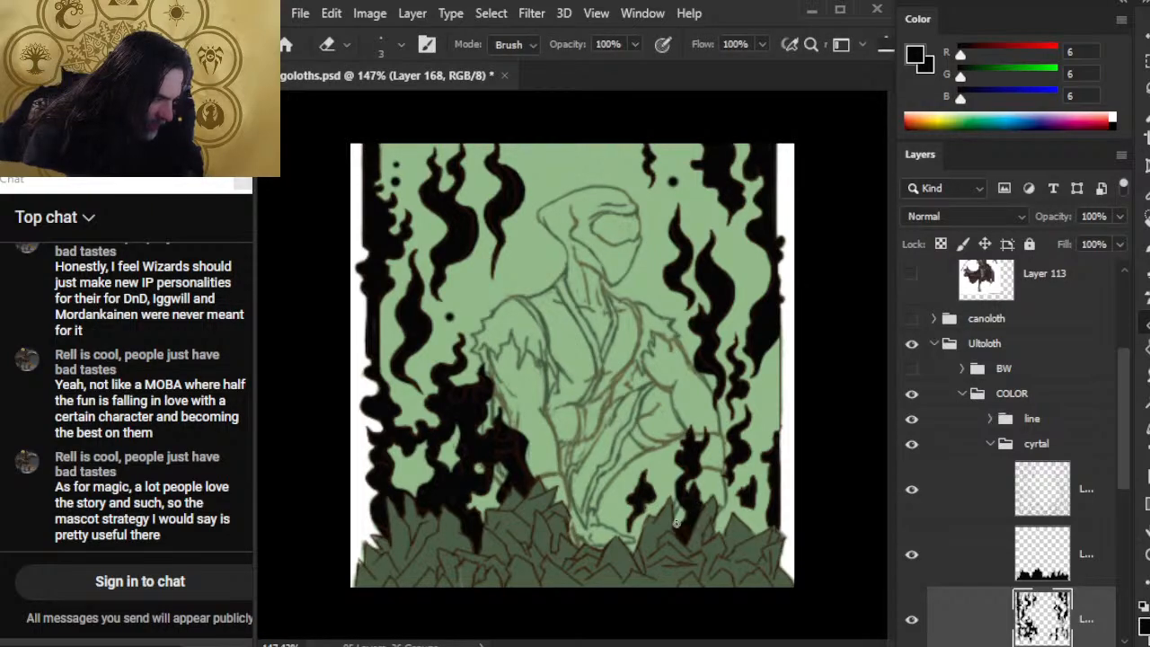
{"action": "key", "text": "b"}
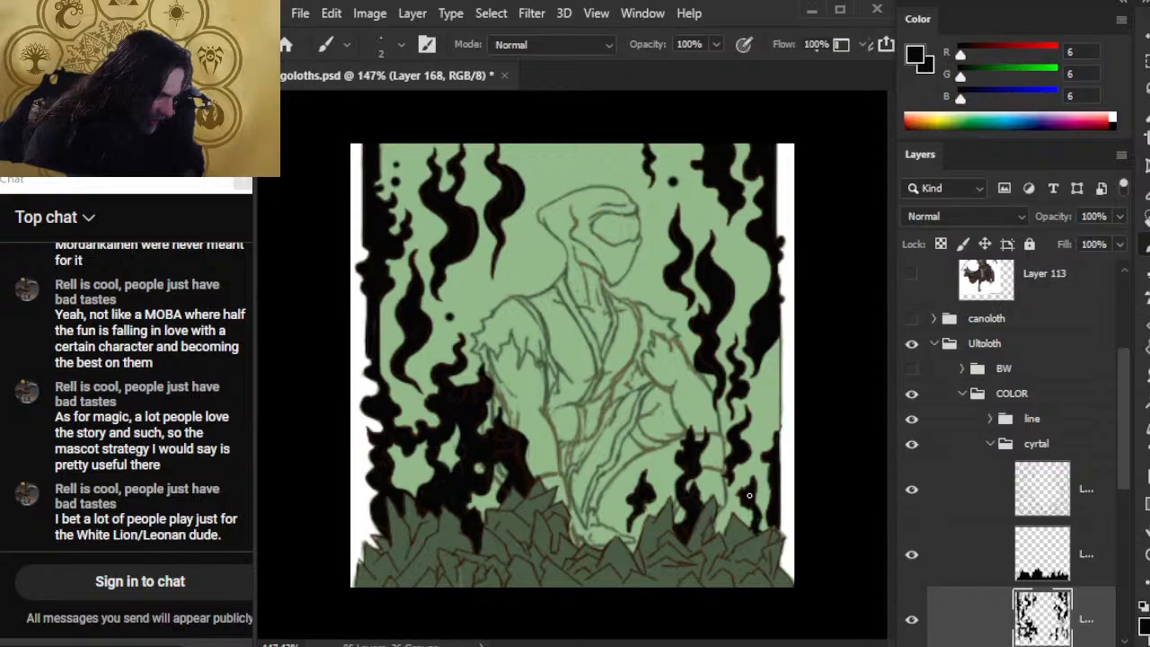
{"action": "key", "text": "ctrl+z"}
{"action": "key", "text": "ctrl+z"}
{"action": "mouse_move", "coordinate": [760, 494]}
{"action": "left_mouse_down"}
{"action": "mouse_move", "coordinate": [756, 473]}
{"action": "mouse_move", "coordinate": [752, 485]}
{"action": "left_mouse_up"}
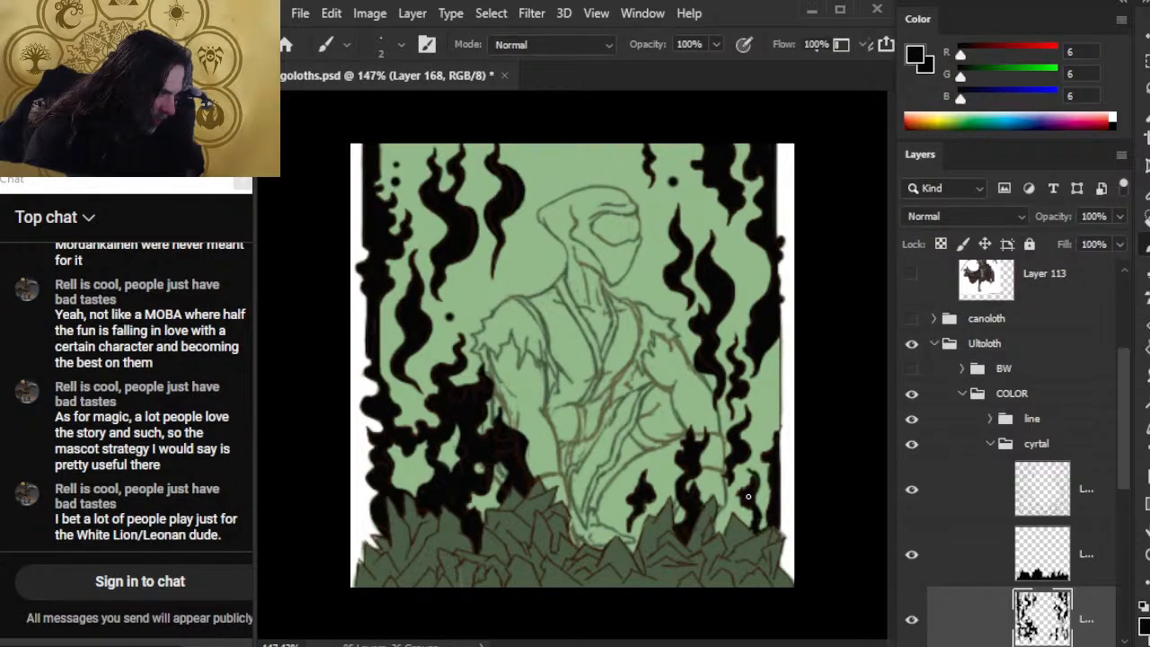
{"action": "key", "text": "e"}
{"action": "key", "text": "b"}
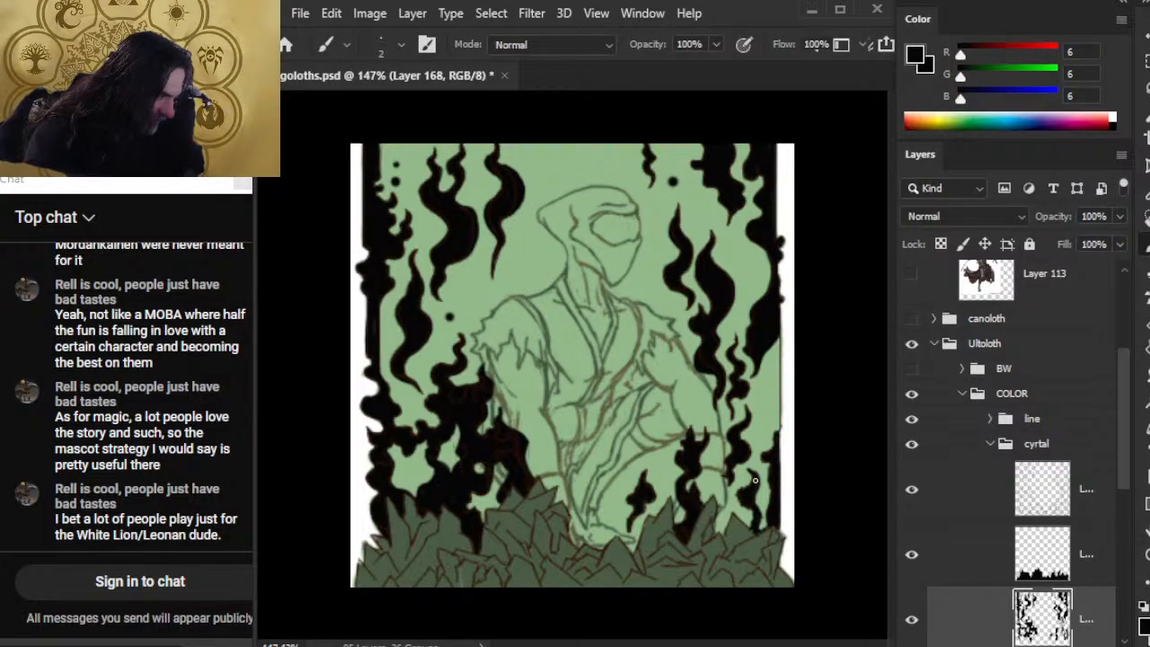
{"action": "key", "text": "e"}
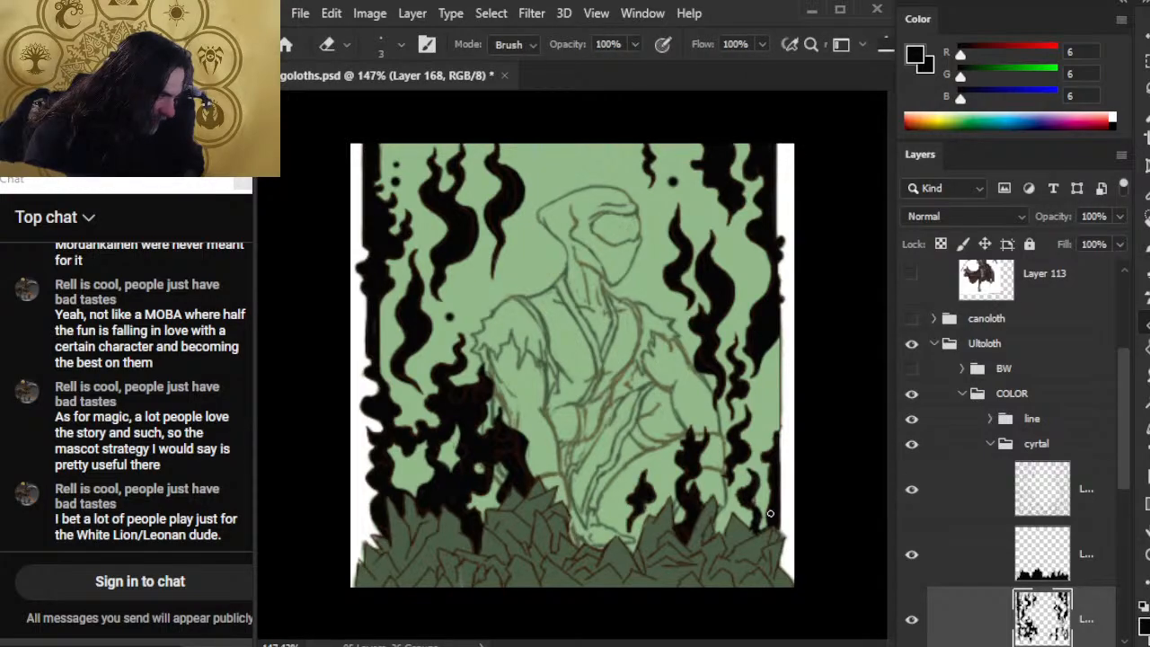
{"action": "key", "text": "b"}
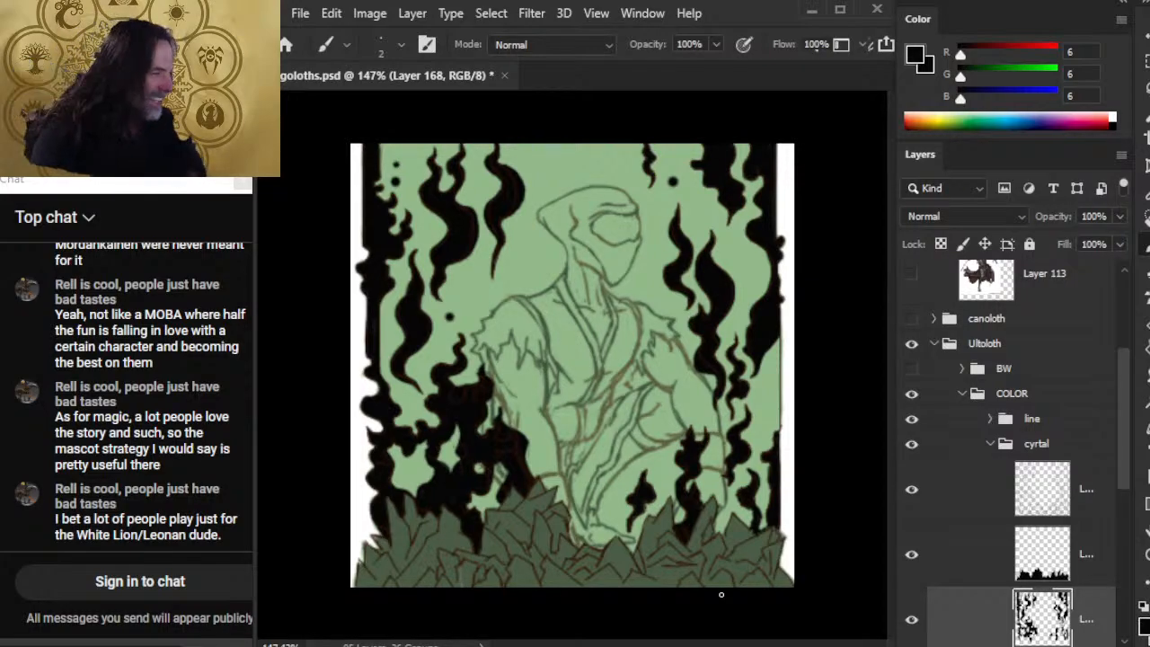
Extend the large smoke mass on the right border with a curved black wisp on its inner side, refined with the Eraser at size 3
{"action": "key", "text": "e"}
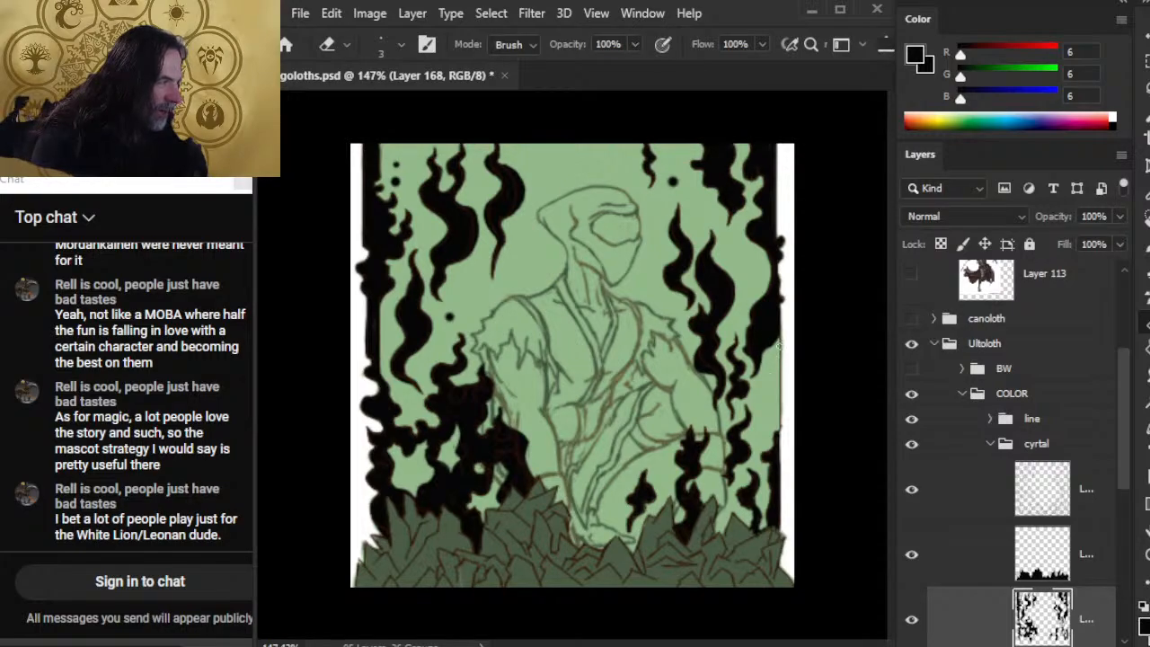
{"action": "key", "text": "b"}
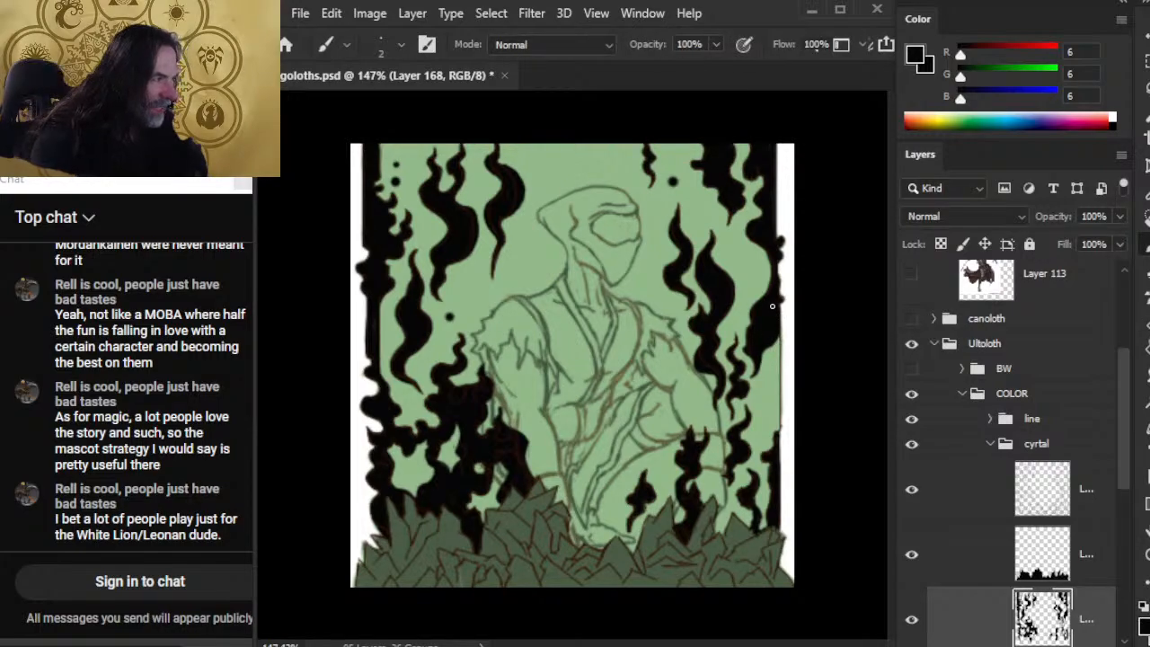
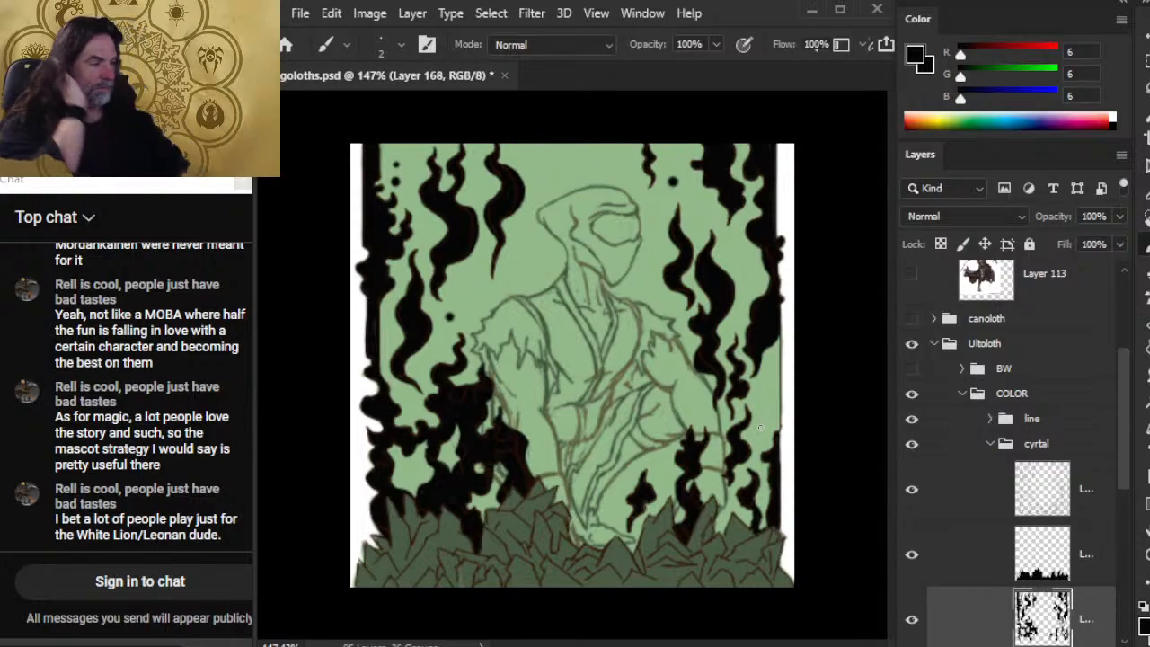
{"action": "left_click_drag", "start_coordinate": [758, 302], "coordinate": [747, 329]}
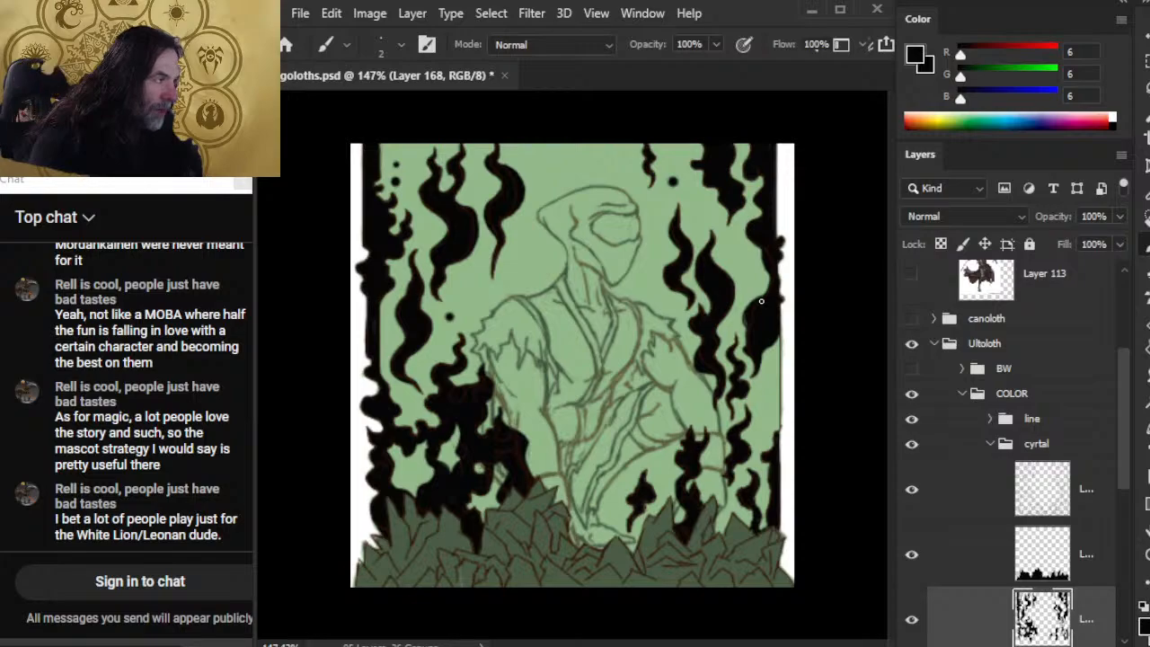
{"action": "key", "text": "e"}
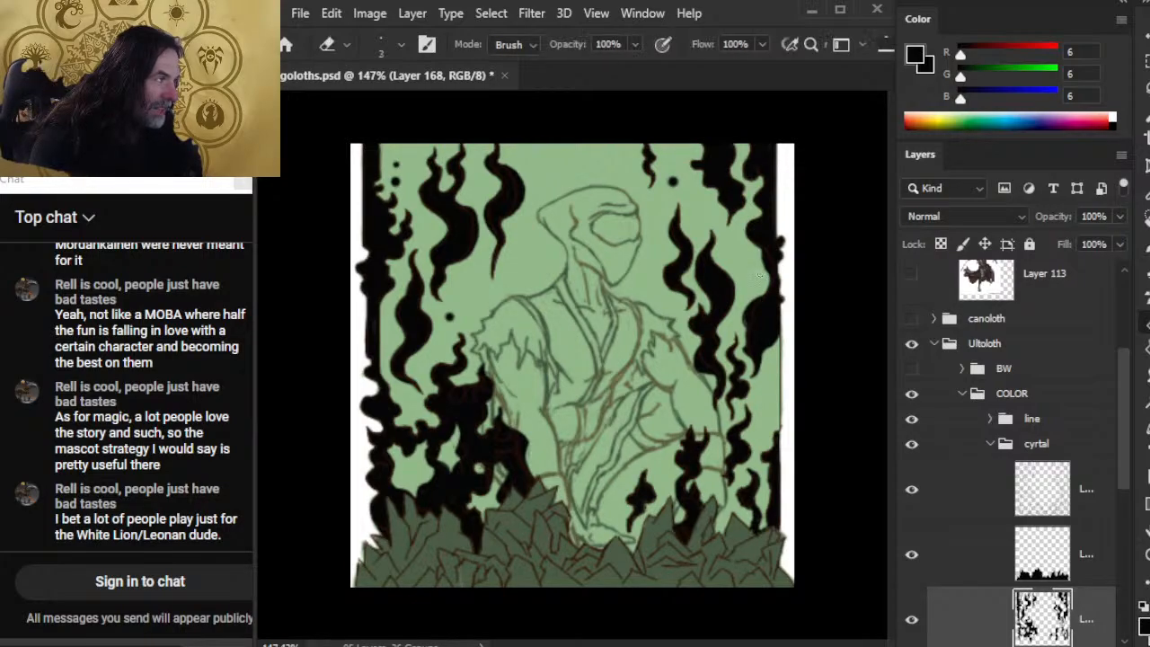
{"action": "key", "text": "b"}
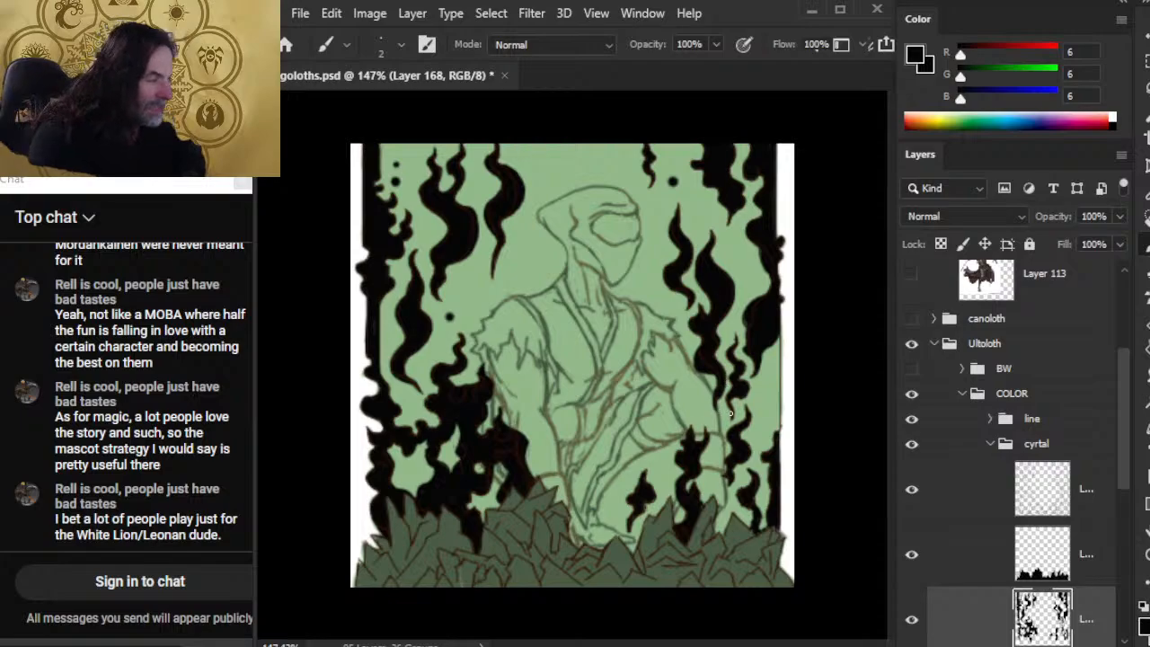
Refine the thin black wisps beside the figure's forearm on the right, alternating between brush size 2 and the Eraser at size 3
{"action": "key", "text": "e"}
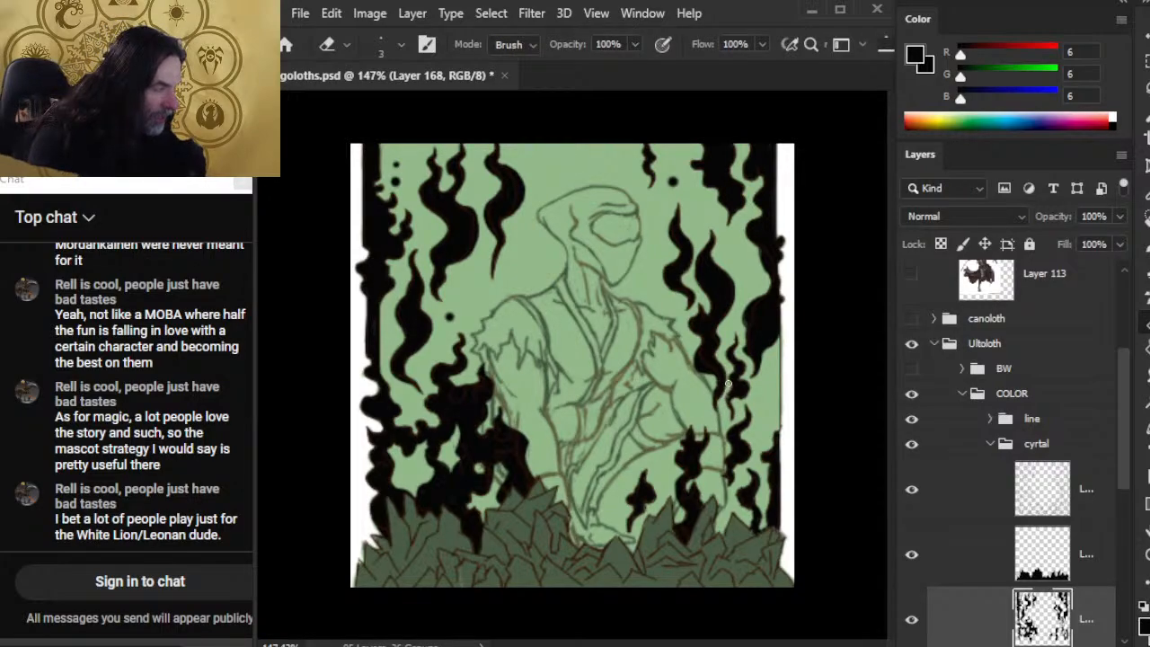
{"action": "key", "text": "b"}
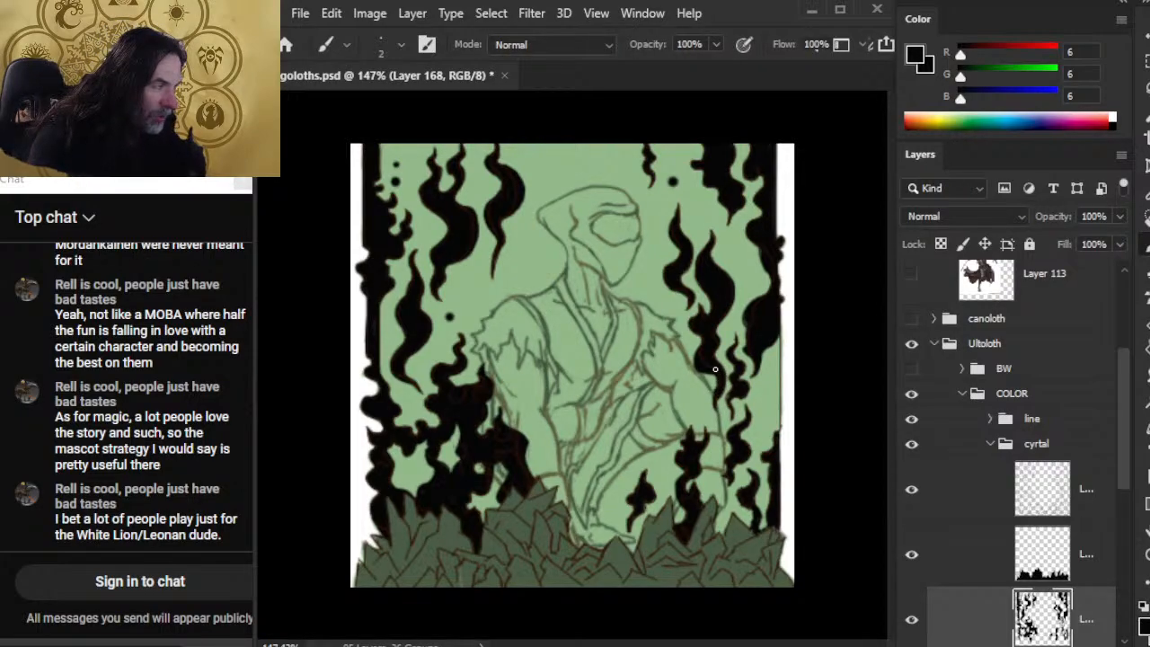
{"action": "key", "text": "e"}
{"action": "key", "text": "b"}
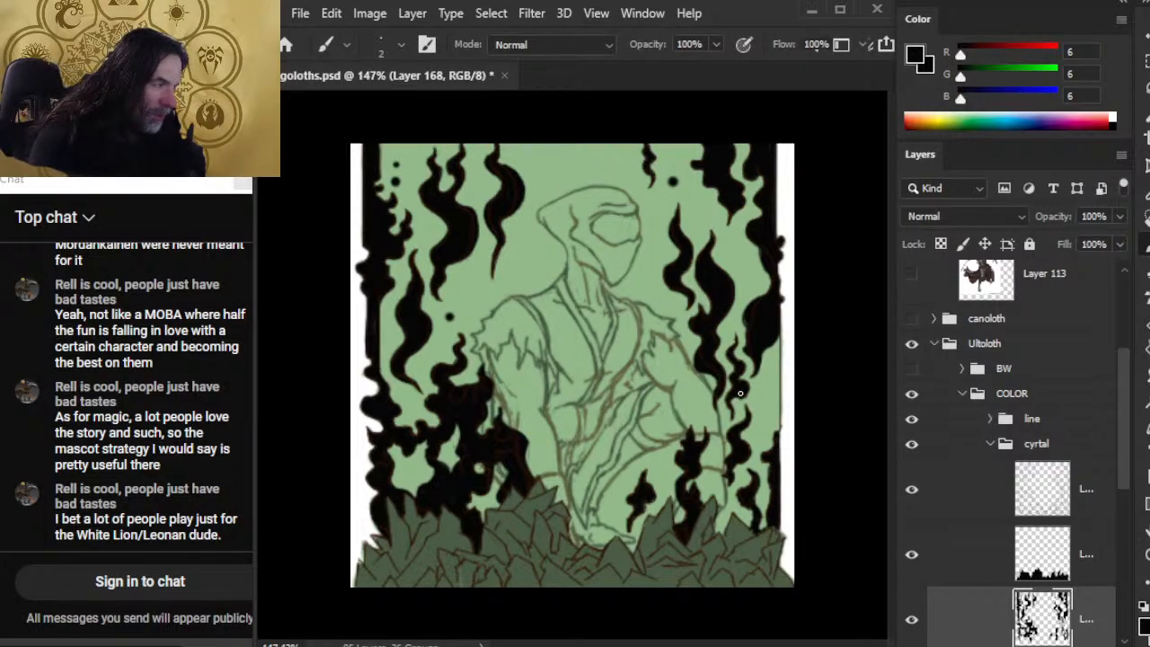
{"action": "key", "text": "e"}
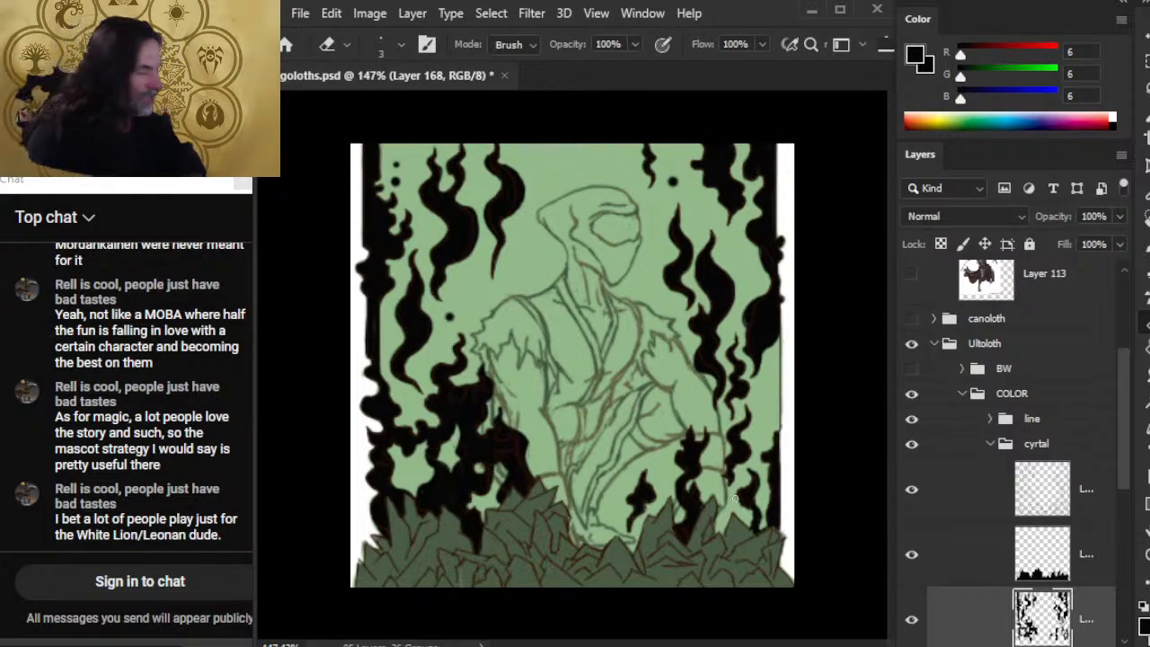
Even out the right border's outer edge with straight black brush strokes at size 2, from the crystals up to the large smoke mass
{"action": "key", "text": "b"}
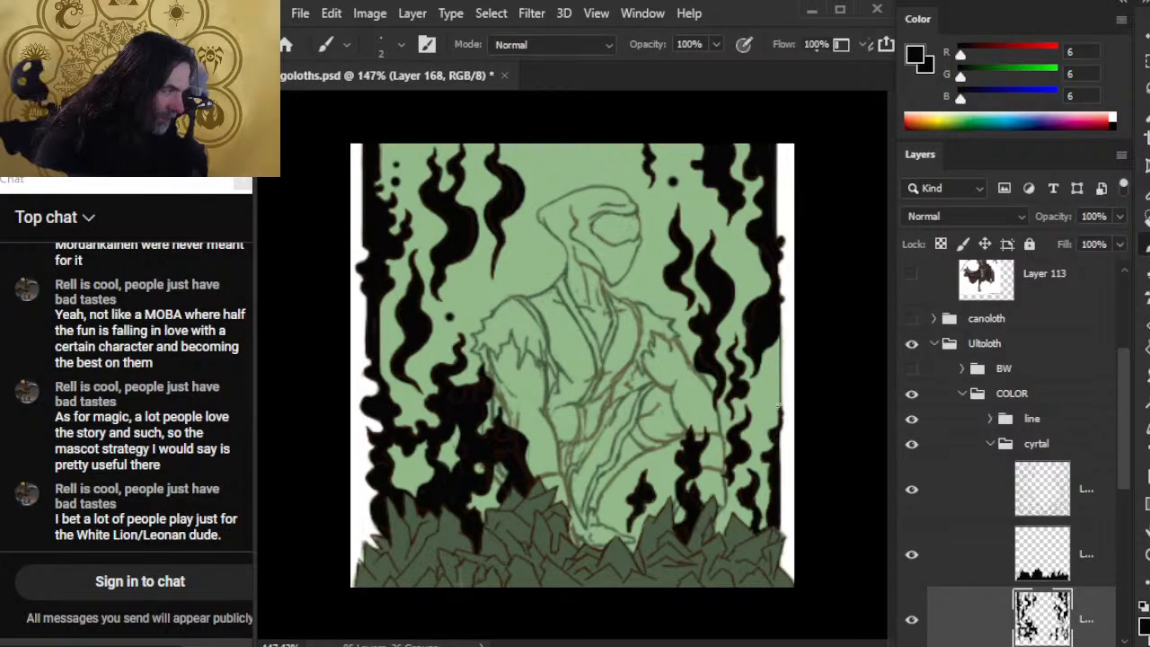
{"action": "key", "text": "e"}
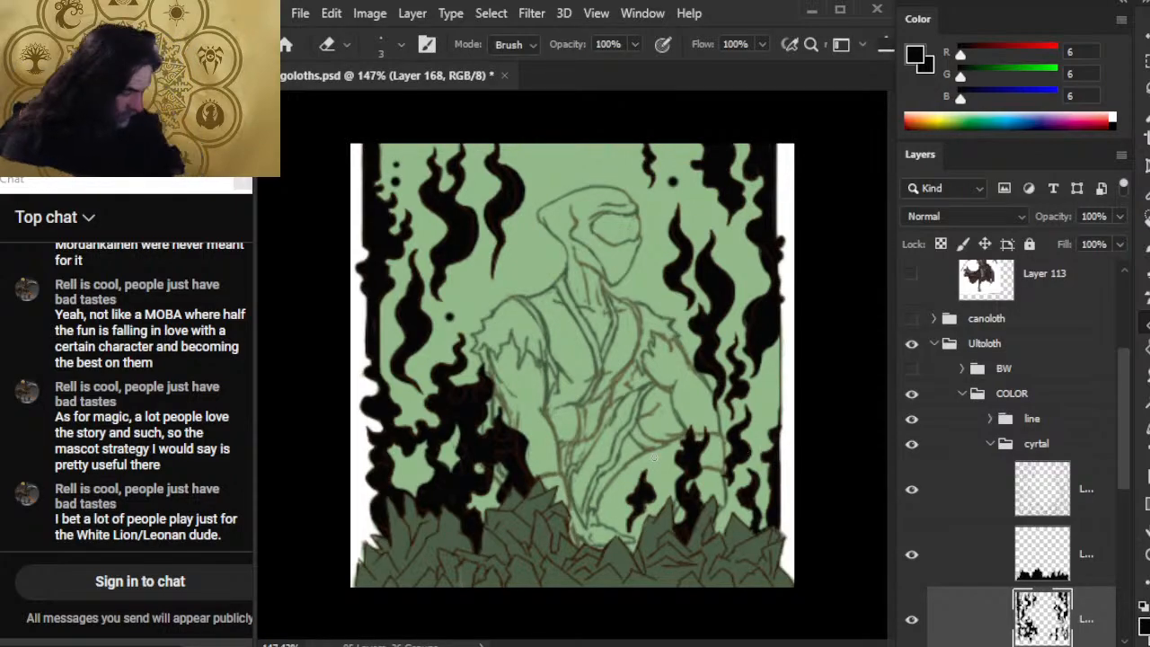
{"action": "key", "text": "b"}
{"action": "left_click", "coordinate": [781, 438], "text": "shift"}
{"action": "left_click", "coordinate": [781, 419], "text": "shift"}
{"action": "left_click", "coordinate": [777, 459], "text": "shift"}
{"action": "left_click", "coordinate": [780, 431], "text": "shift"}
{"action": "left_click", "coordinate": [781, 446], "text": "shift"}
{"action": "left_click", "coordinate": [779, 473], "text": "shift"}
{"action": "left_click", "coordinate": [780, 463], "text": "shift"}
{"action": "left_click", "coordinate": [779, 520], "text": "shift"}
{"action": "left_click", "coordinate": [781, 530], "text": "shift"}
{"action": "left_click", "coordinate": [782, 505], "text": "shift"}
{"action": "left_click", "coordinate": [781, 528], "text": "shift"}
{"action": "left_click", "coordinate": [780, 518], "text": "shift"}
{"action": "left_click_drag", "start_coordinate": [780, 532], "coordinate": [781, 286]}
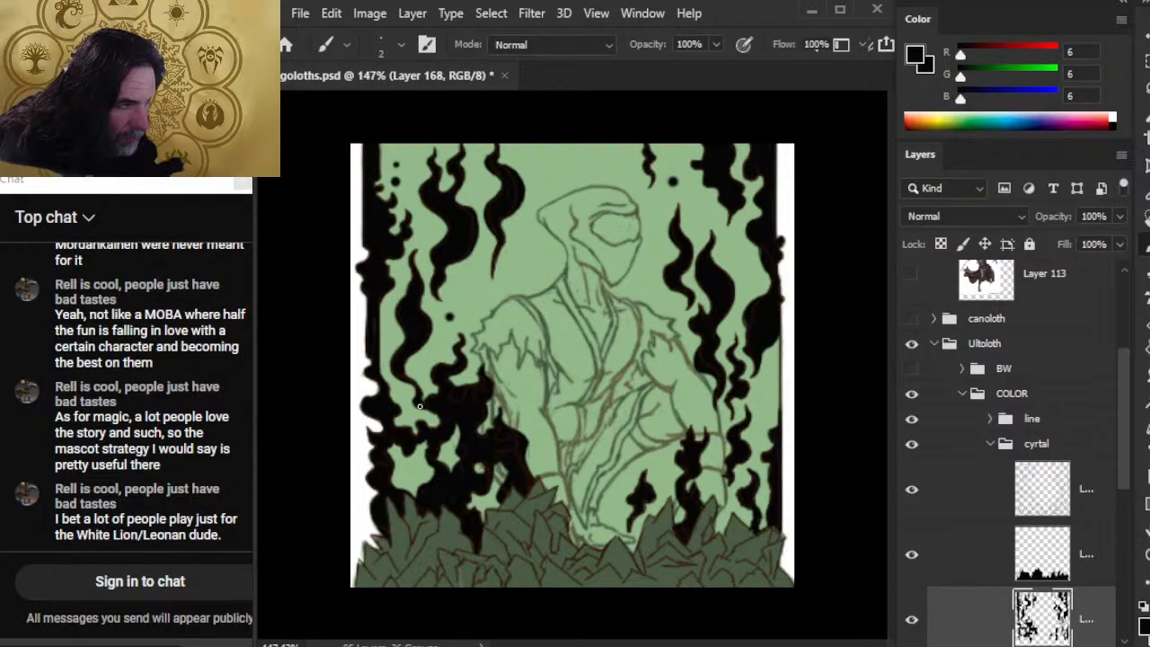
Join the left wisp to the lower smoke mass and extend the small wisp beside the figure's foot to the crystals, using brush size 2 and the Eraser
{"action": "left_click_drag", "start_coordinate": [418, 385], "coordinate": [429, 394]}
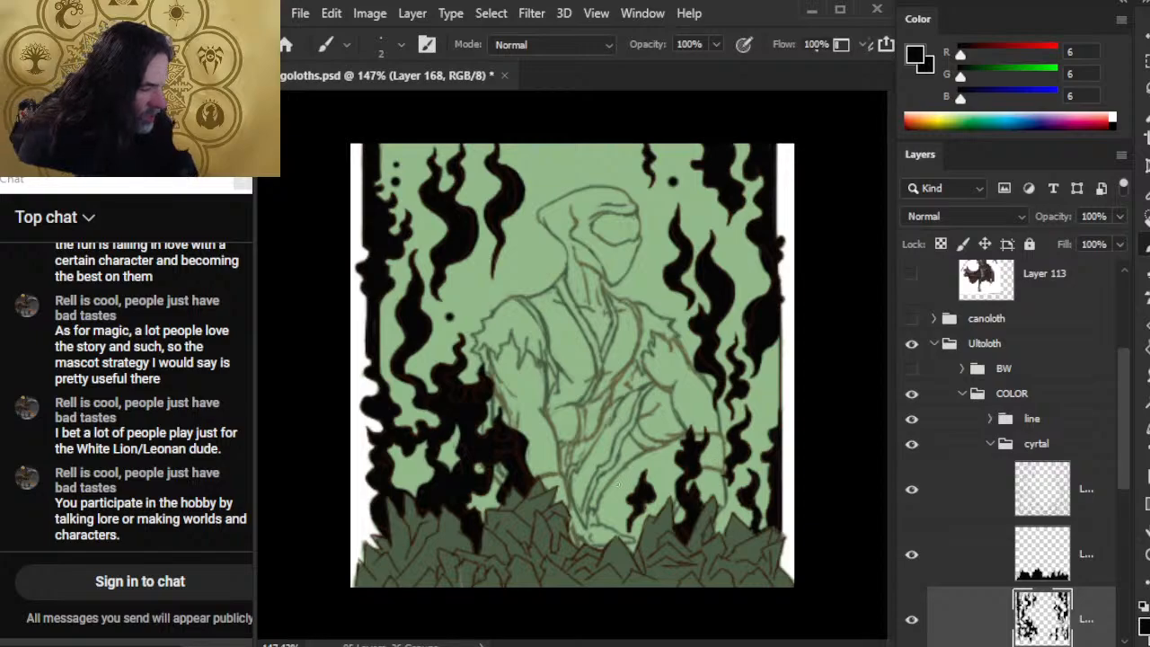
{"action": "mouse_move", "coordinate": [635, 519]}
{"action": "left_mouse_down"}
{"action": "mouse_move", "coordinate": [633, 547]}
{"action": "mouse_move", "coordinate": [622, 542]}
{"action": "mouse_move", "coordinate": [636, 528]}
{"action": "left_mouse_up"}
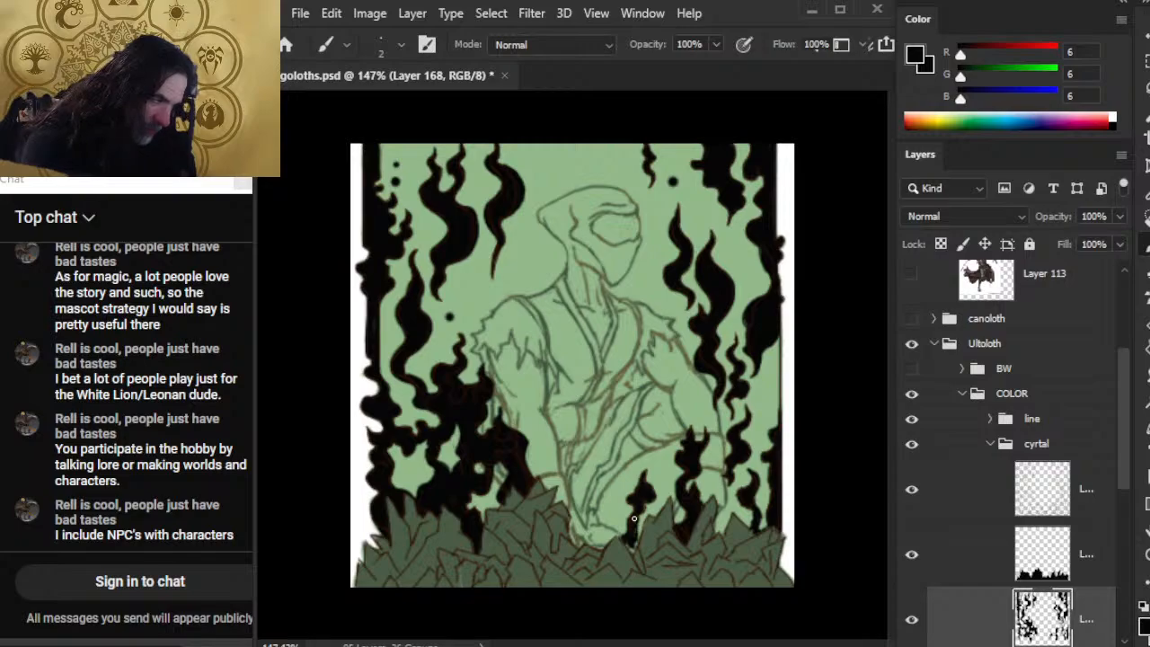
{"action": "key", "text": "e"}
{"action": "key", "text": "b"}
{"action": "key", "text": "e"}
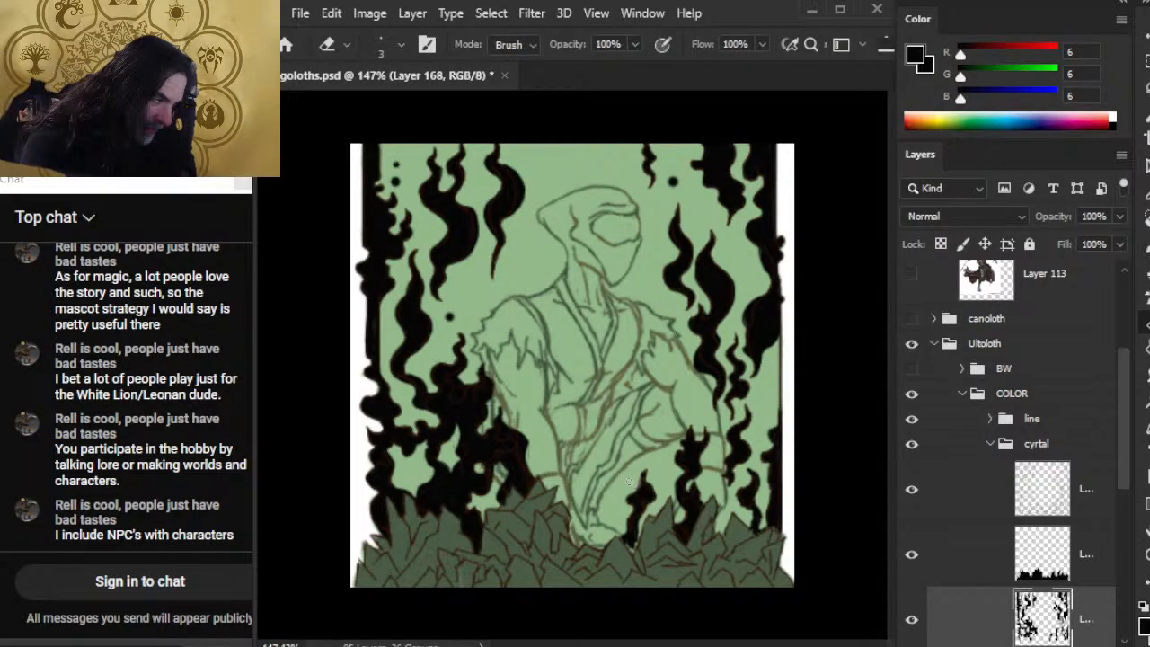
{"action": "key", "text": "b"}
{"action": "left_click_drag", "start_coordinate": [644, 493], "coordinate": [645, 468]}
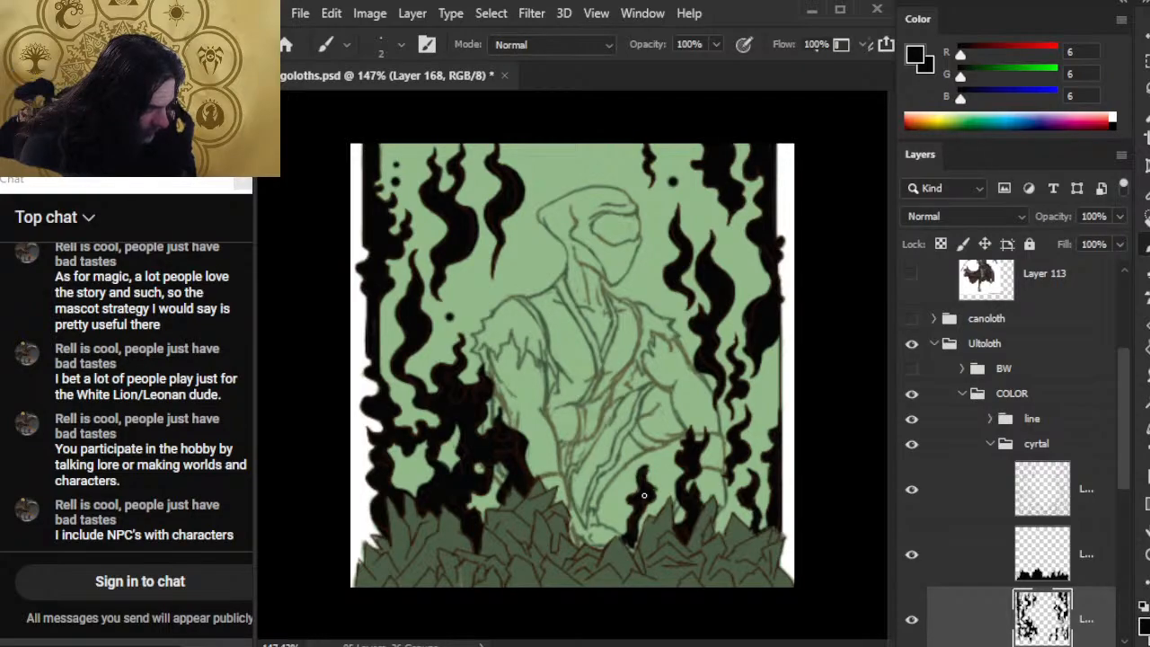
{"action": "key", "text": "e"}
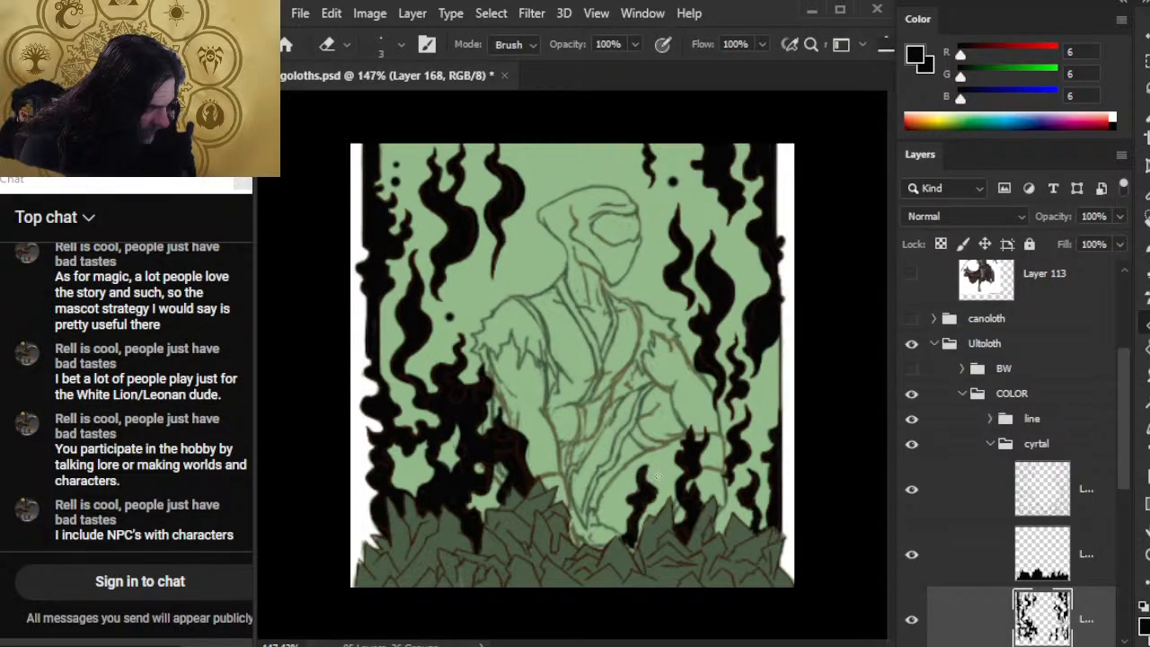
Fill out the black smoke below the figure's hand, linking the thin wisps to the crystals and right border with brush size 2 and Eraser touch-ups
{"action": "key", "text": "b"}
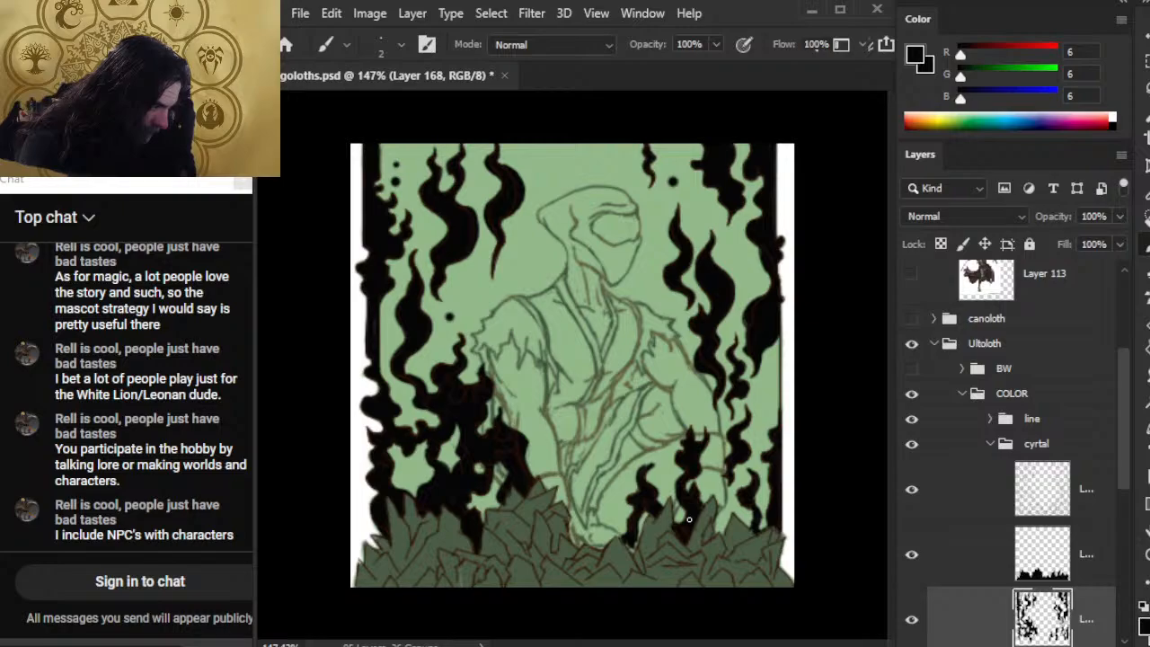
{"action": "key", "text": "e"}
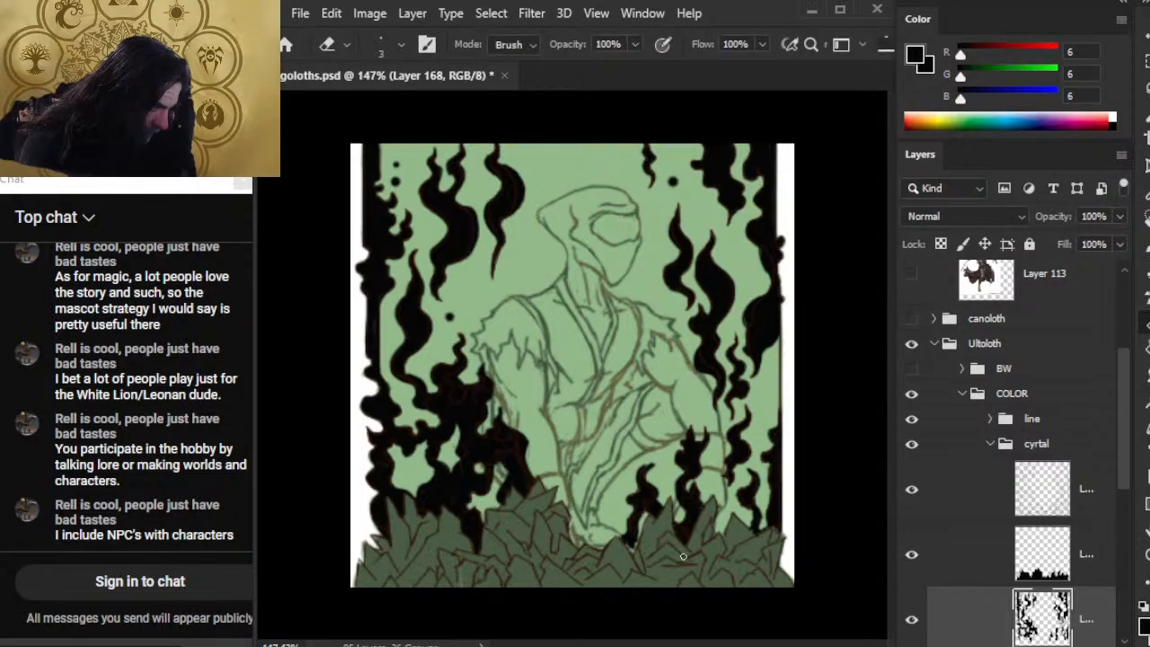
{"action": "key", "text": "b"}
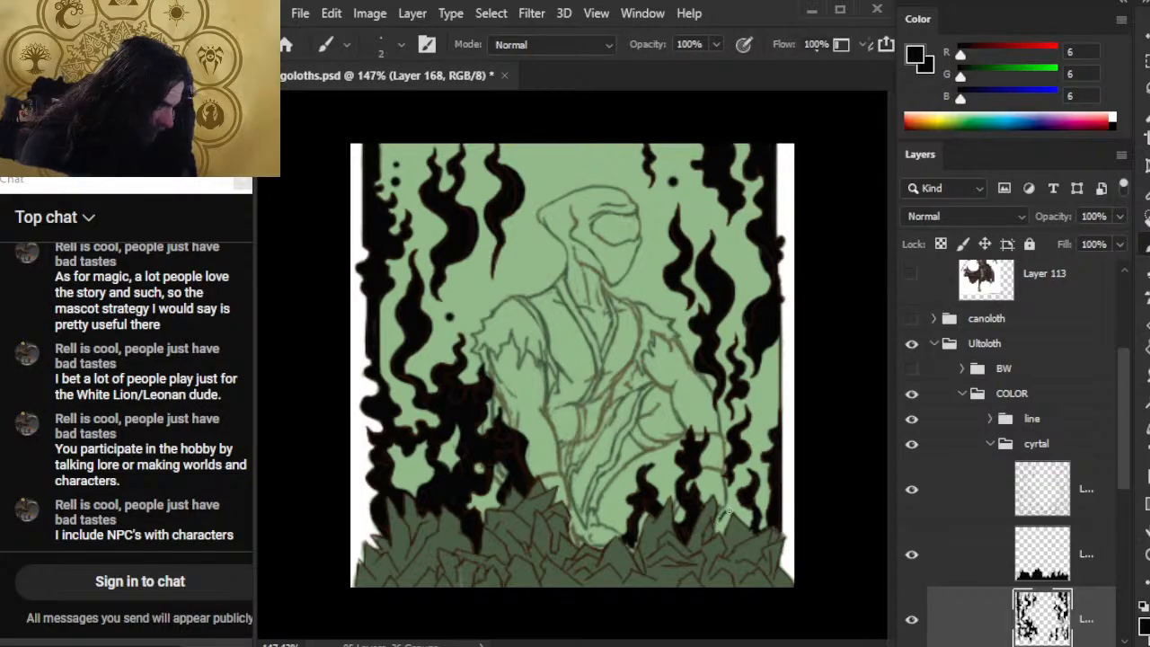
{"action": "mouse_move", "coordinate": [725, 523]}
{"action": "left_mouse_down"}
{"action": "mouse_move", "coordinate": [716, 534]}
{"action": "mouse_move", "coordinate": [719, 514]}
{"action": "mouse_move", "coordinate": [724, 530]}
{"action": "left_mouse_up"}
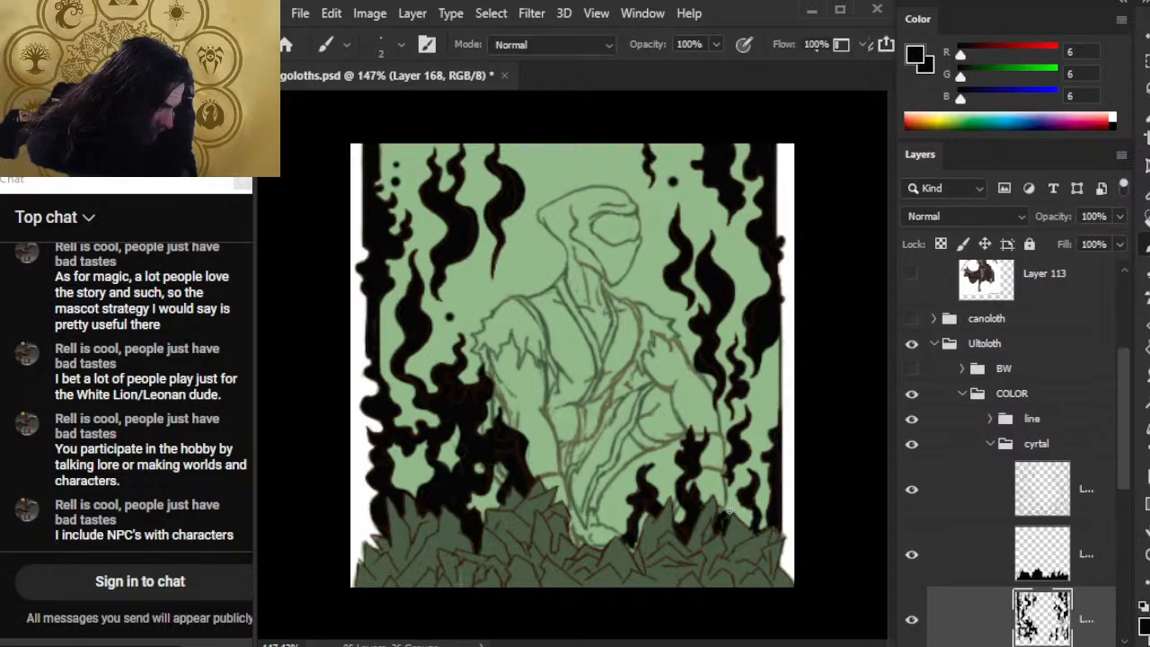
{"action": "key", "text": "e"}
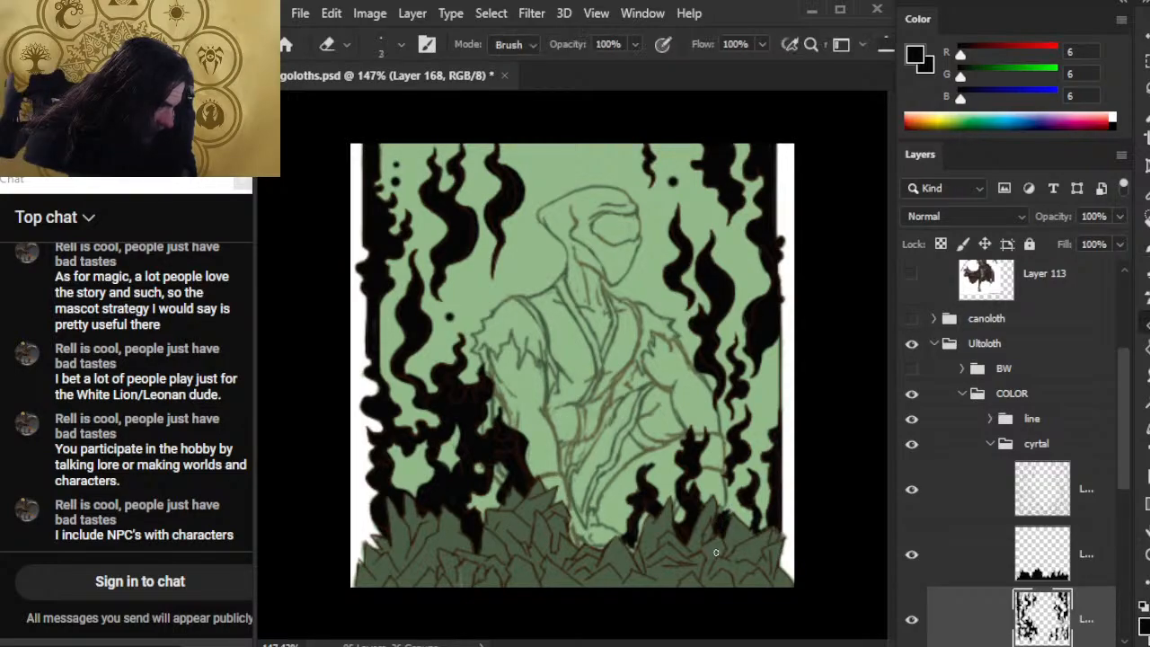
{"action": "key", "text": "b"}
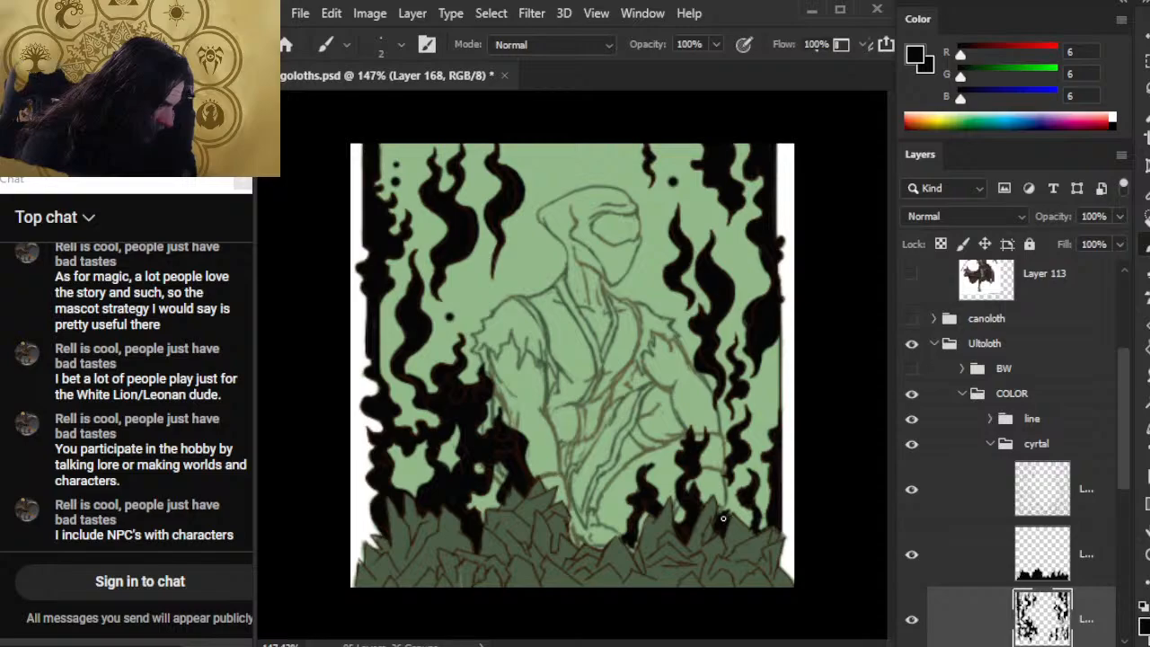
{"action": "mouse_move", "coordinate": [725, 518]}
{"action": "left_mouse_down"}
{"action": "mouse_move", "coordinate": [722, 473]}
{"action": "mouse_move", "coordinate": [735, 506]}
{"action": "left_mouse_up"}
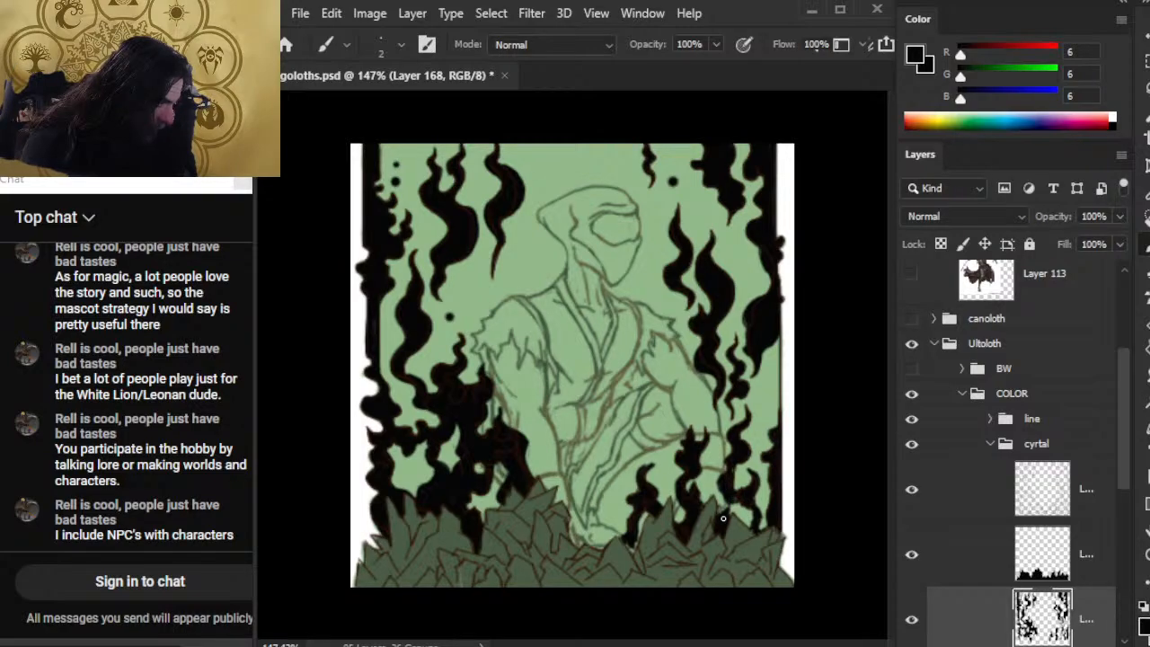
{"action": "left_click_drag", "start_coordinate": [741, 462], "coordinate": [738, 490]}
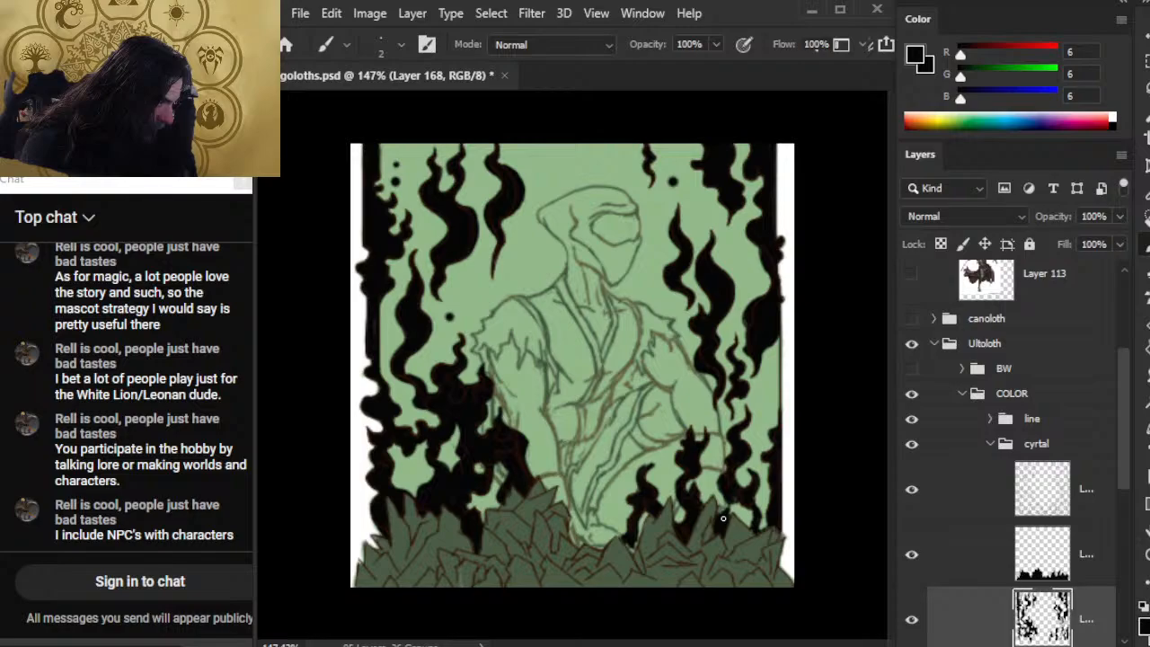
{"action": "mouse_move", "coordinate": [723, 473]}
{"action": "left_mouse_down"}
{"action": "mouse_move", "coordinate": [733, 516]}
{"action": "mouse_move", "coordinate": [748, 525]}
{"action": "mouse_move", "coordinate": [765, 512]}
{"action": "mouse_move", "coordinate": [767, 530]}
{"action": "left_mouse_up"}
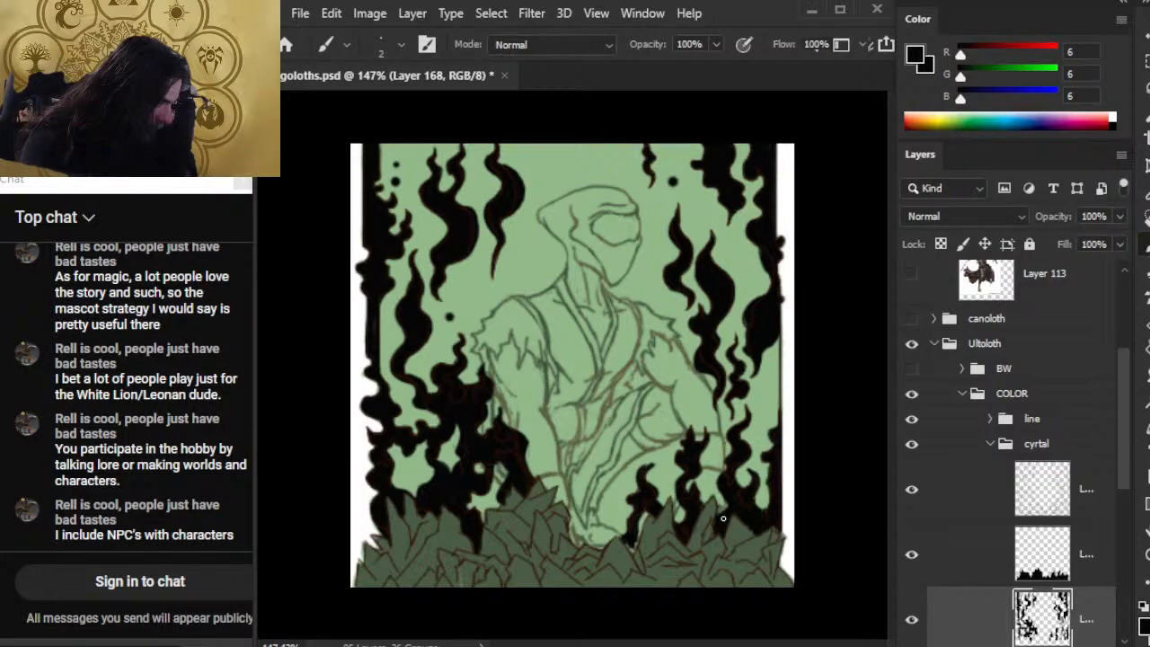
Build up a pointed black flame along the lower right border and carve a small round hole into it with the Eraser at size 5
{"action": "mouse_move", "coordinate": [762, 443]}
{"action": "left_mouse_down"}
{"action": "mouse_move", "coordinate": [769, 413]}
{"action": "mouse_move", "coordinate": [773, 440]}
{"action": "left_mouse_up"}
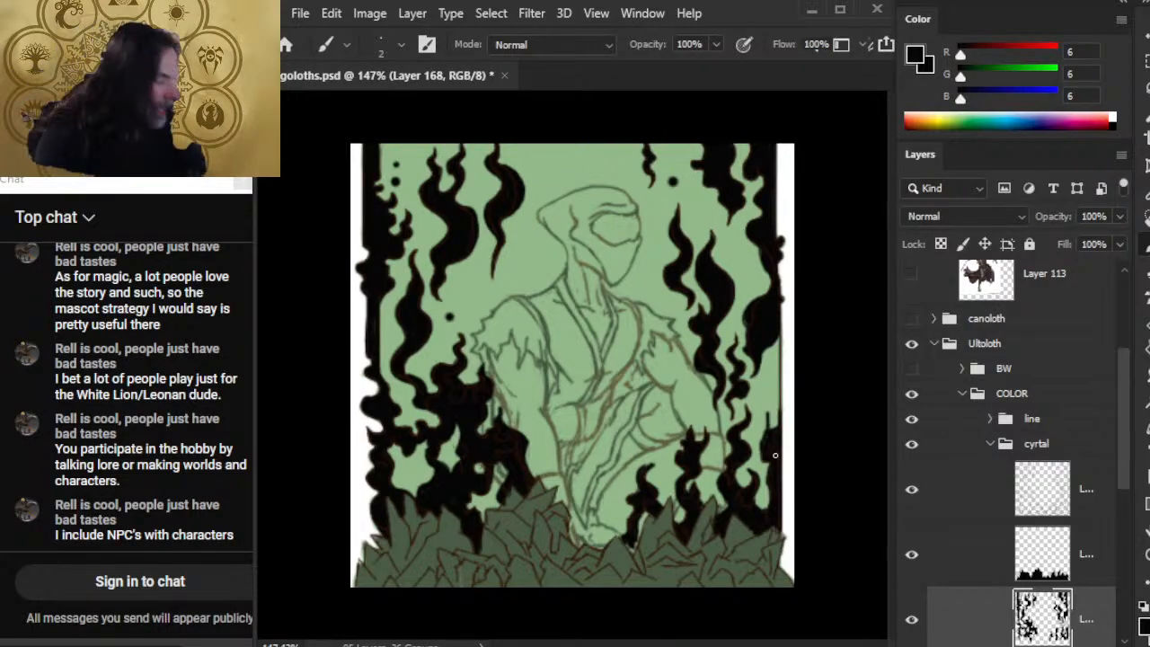
{"action": "key", "text": "e"}
{"action": "key", "text": "b"}
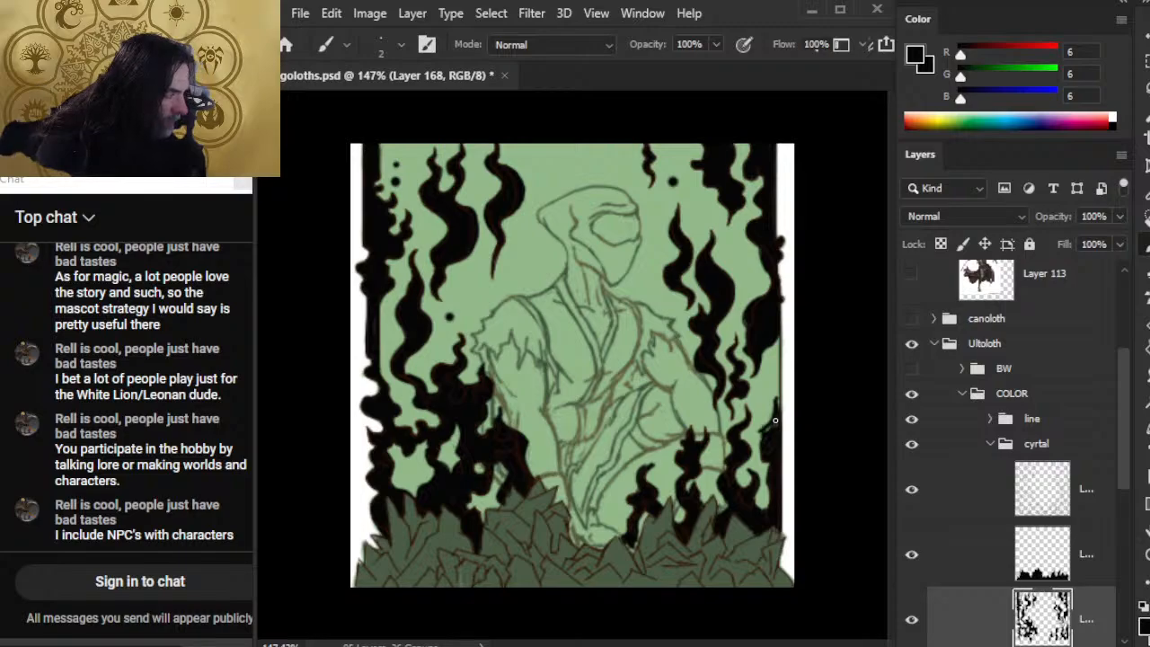
{"action": "key", "text": "e"}
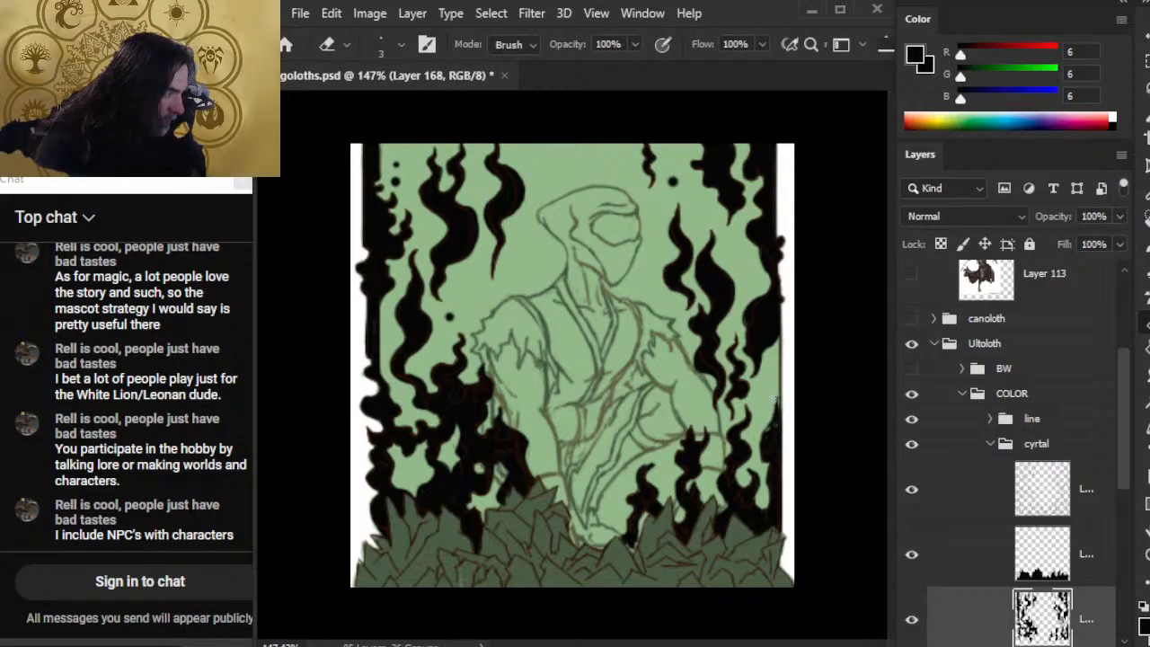
{"action": "key", "text": "b"}
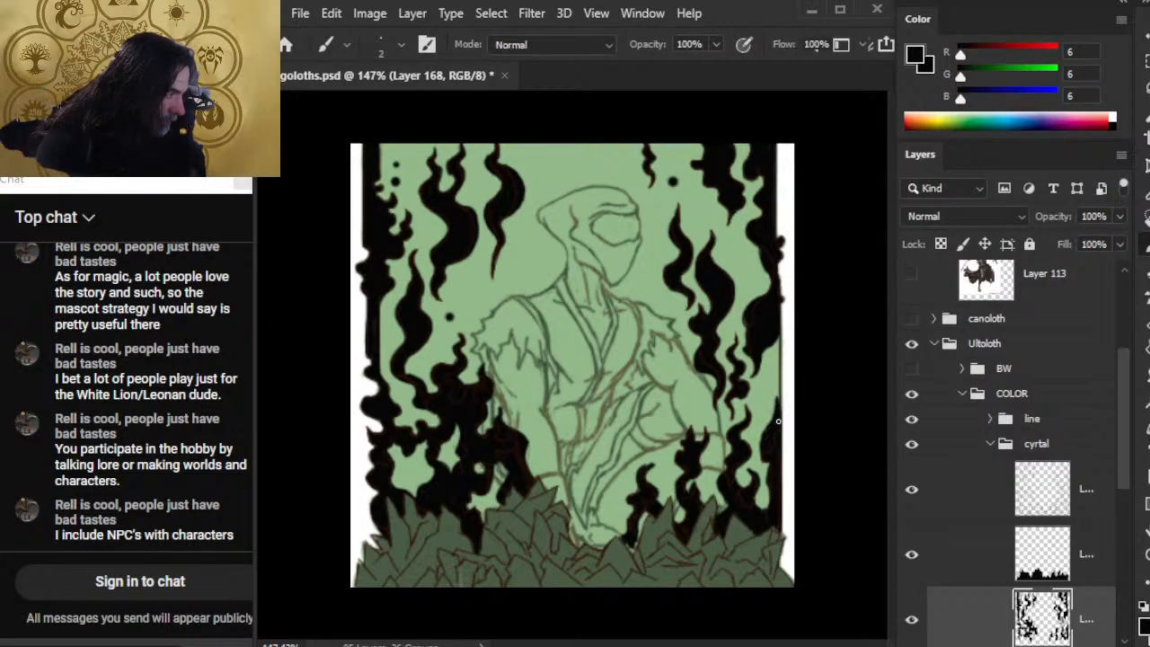
{"action": "key", "text": "e"}
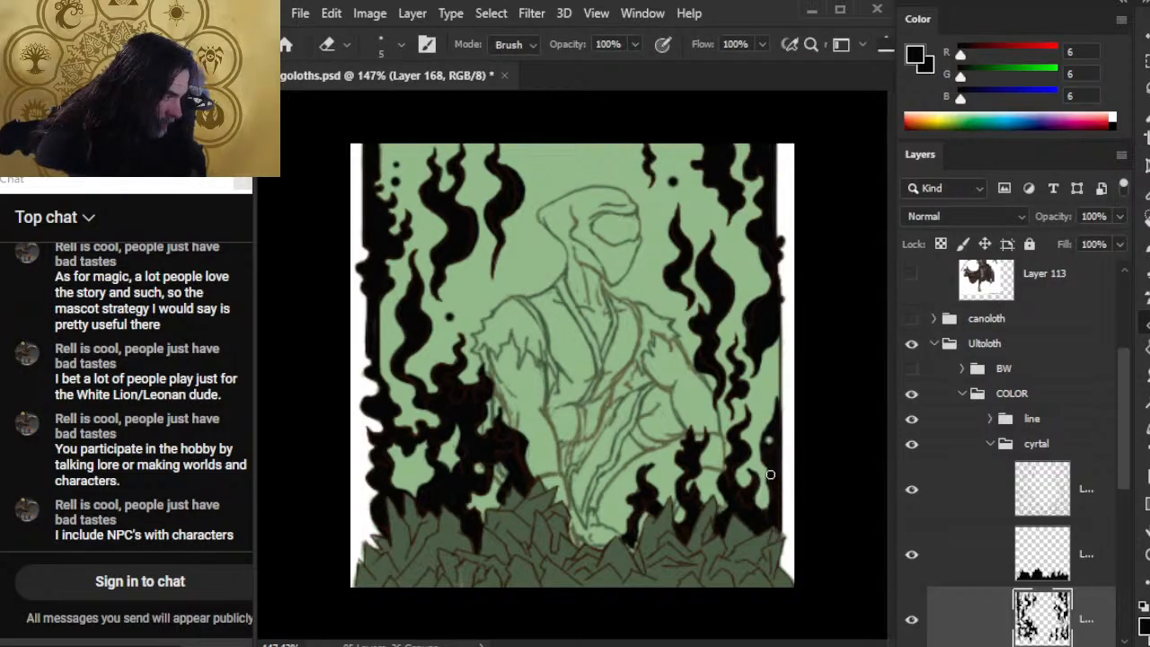
{"action": "key", "text": "b"}
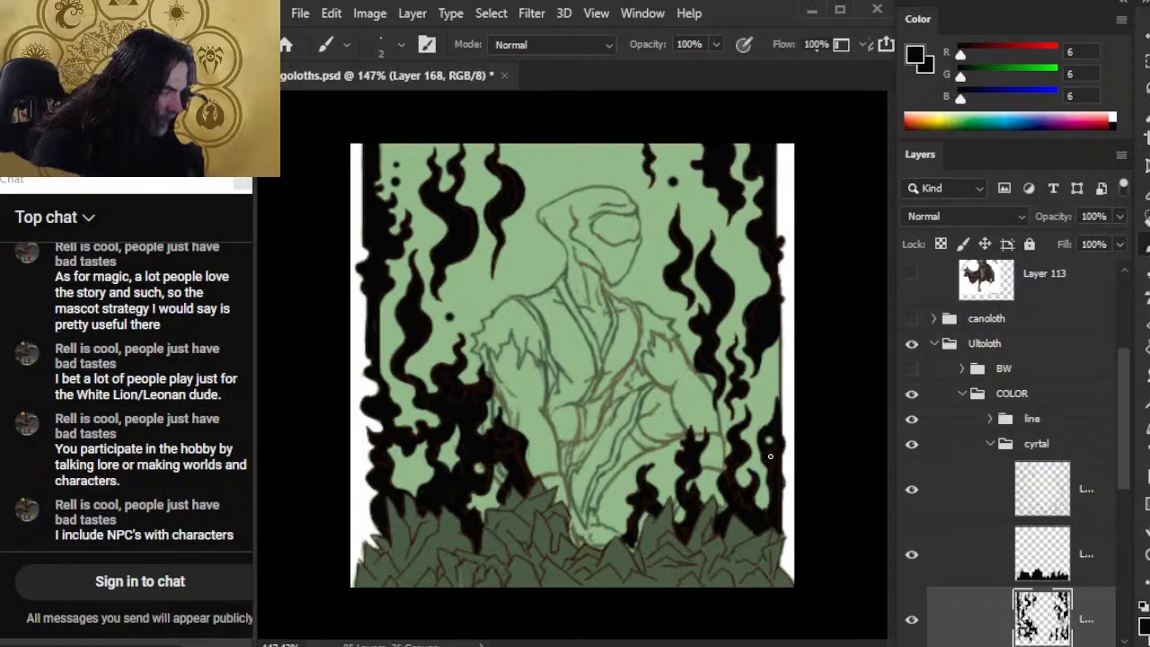
{"action": "key", "text": "e"}
{"action": "mouse_move", "coordinate": [773, 416]}
{"action": "left_mouse_down"}
{"action": "mouse_move", "coordinate": [778, 387]}
{"action": "mouse_move", "coordinate": [767, 418]}
{"action": "left_mouse_up"}
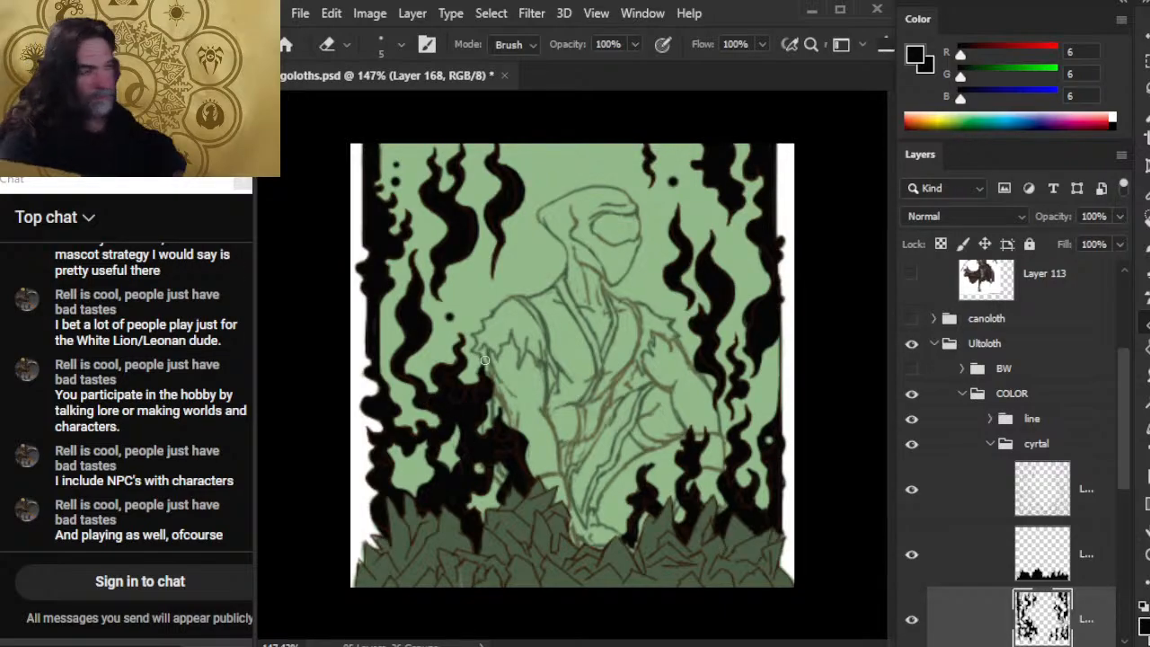
Thicken and lengthen the tail of the wisp to the left of the mask with brush size 2, trimming its edges with the Eraser at size 5
{"action": "key", "text": "b"}
{"action": "left_click_drag", "start_coordinate": [505, 240], "coordinate": [496, 285]}
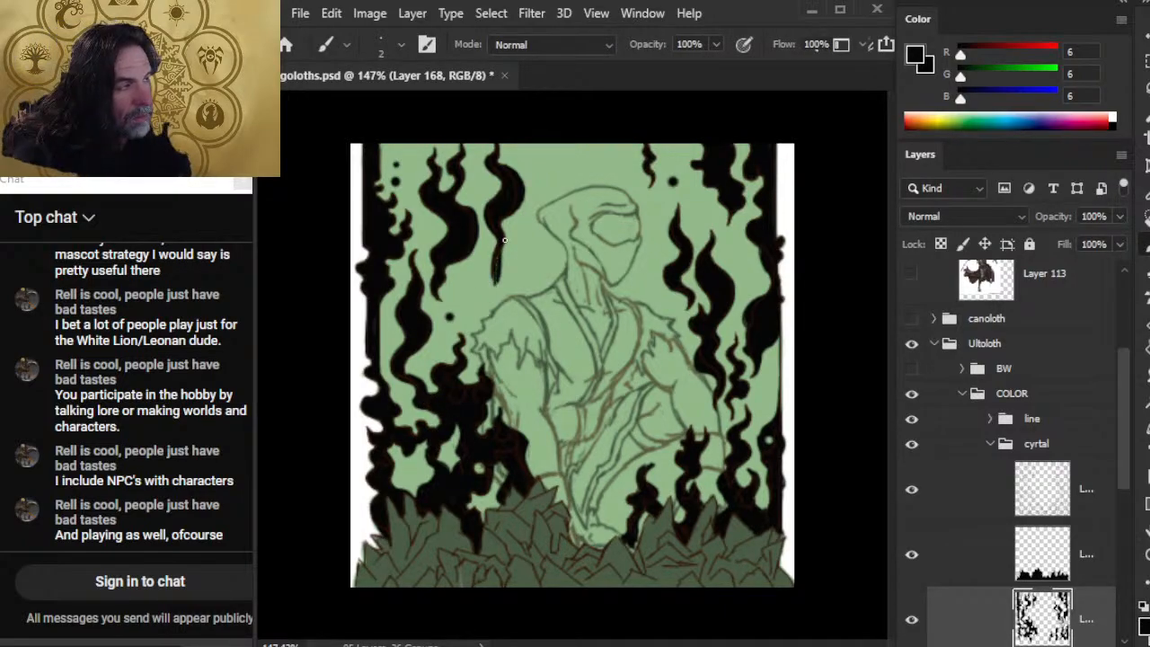
{"action": "left_click_drag", "start_coordinate": [504, 240], "coordinate": [496, 291]}
{"action": "left_click_drag", "start_coordinate": [506, 223], "coordinate": [502, 239]}
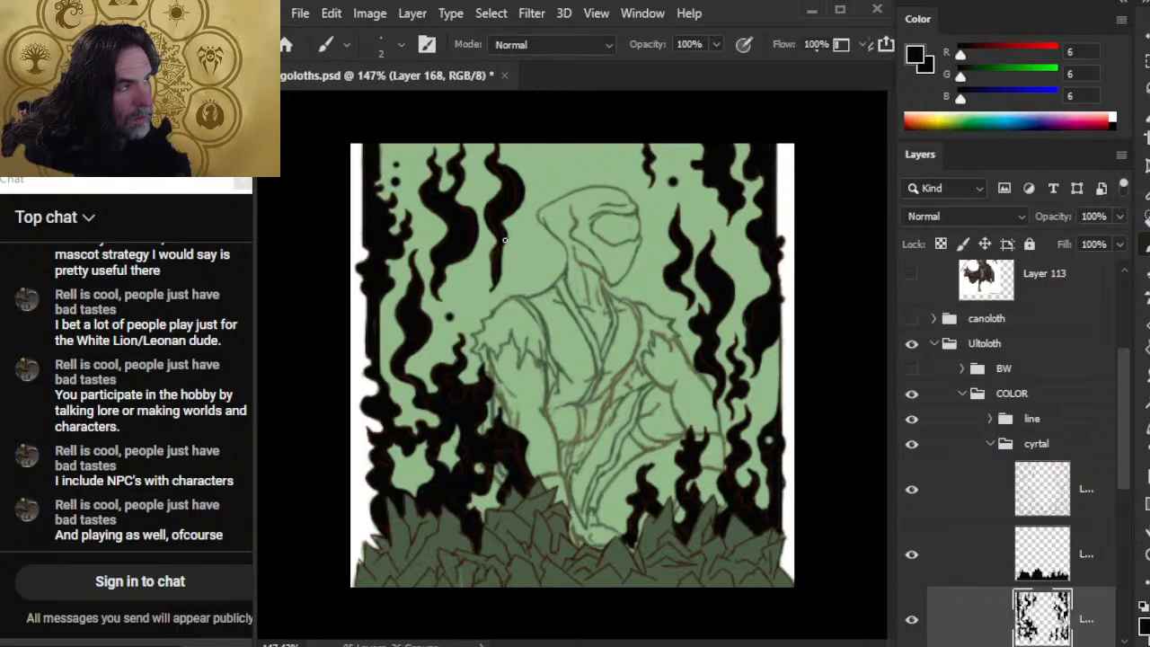
{"action": "key", "text": "e"}
{"action": "mouse_move", "coordinate": [494, 268]}
{"action": "left_mouse_down"}
{"action": "mouse_move", "coordinate": [491, 285]}
{"action": "mouse_move", "coordinate": [496, 254]}
{"action": "mouse_move", "coordinate": [489, 287]}
{"action": "mouse_move", "coordinate": [491, 252]}
{"action": "mouse_move", "coordinate": [492, 284]}
{"action": "left_mouse_up"}
{"action": "key", "text": "b"}
{"action": "key", "text": "e"}
{"action": "key", "text": "b"}
{"action": "left_click_drag", "start_coordinate": [506, 239], "coordinate": [499, 254]}
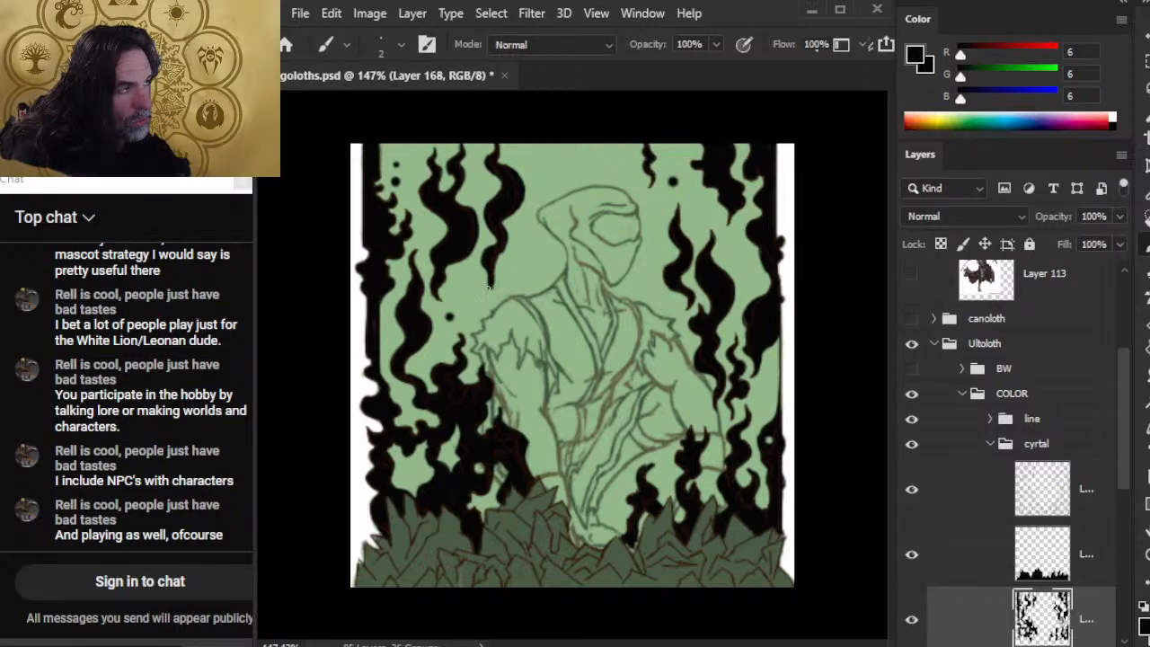
{"action": "key", "text": "e"}
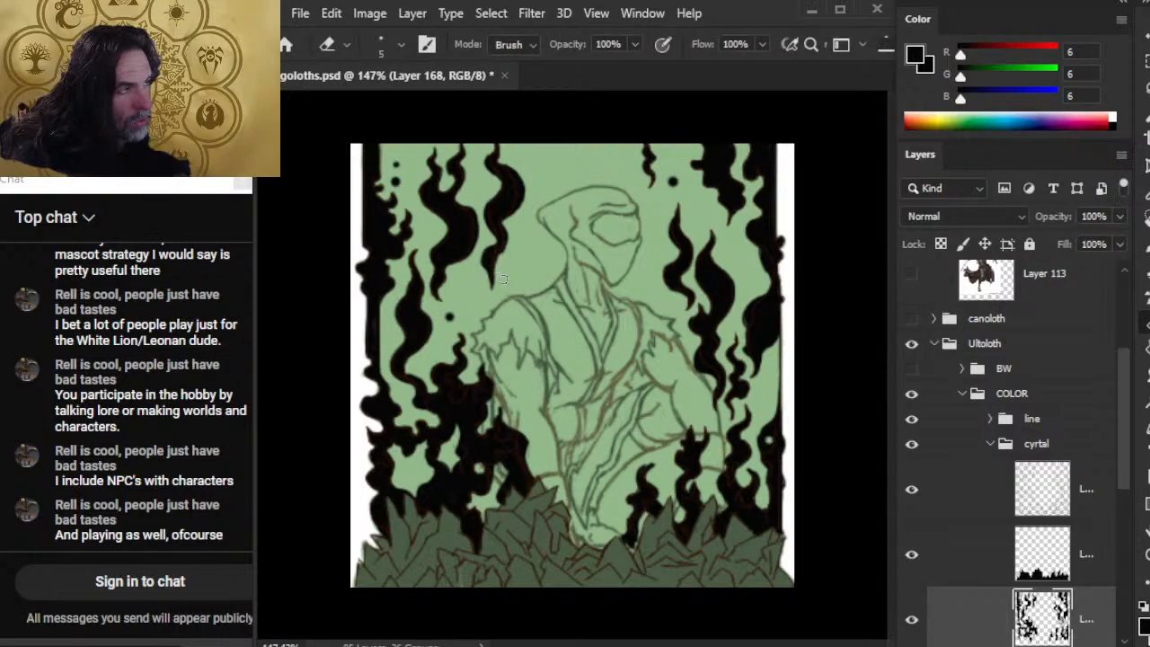
{"action": "key", "text": "b"}
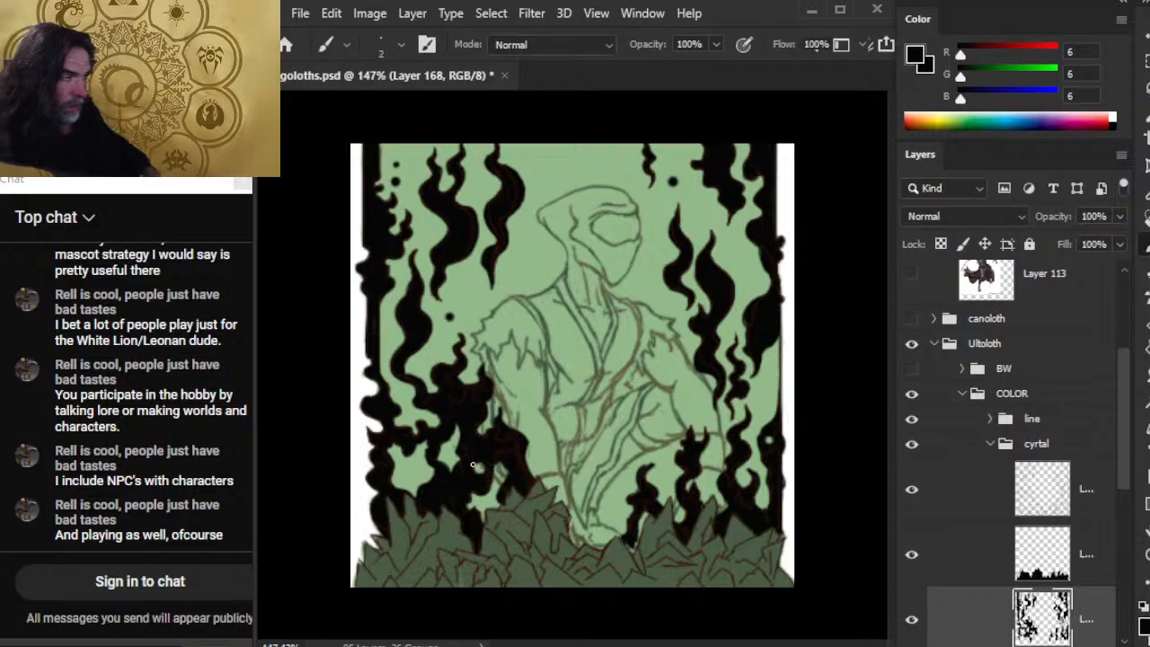
Extend that wisp's tail to the figure's shoulder line with brush size 2 and taper its tip with the Eraser at size 5
{"action": "left_click_drag", "start_coordinate": [493, 269], "coordinate": [496, 293]}
{"action": "key", "text": "e"}
{"action": "key", "text": "b"}
{"action": "key", "text": "e"}
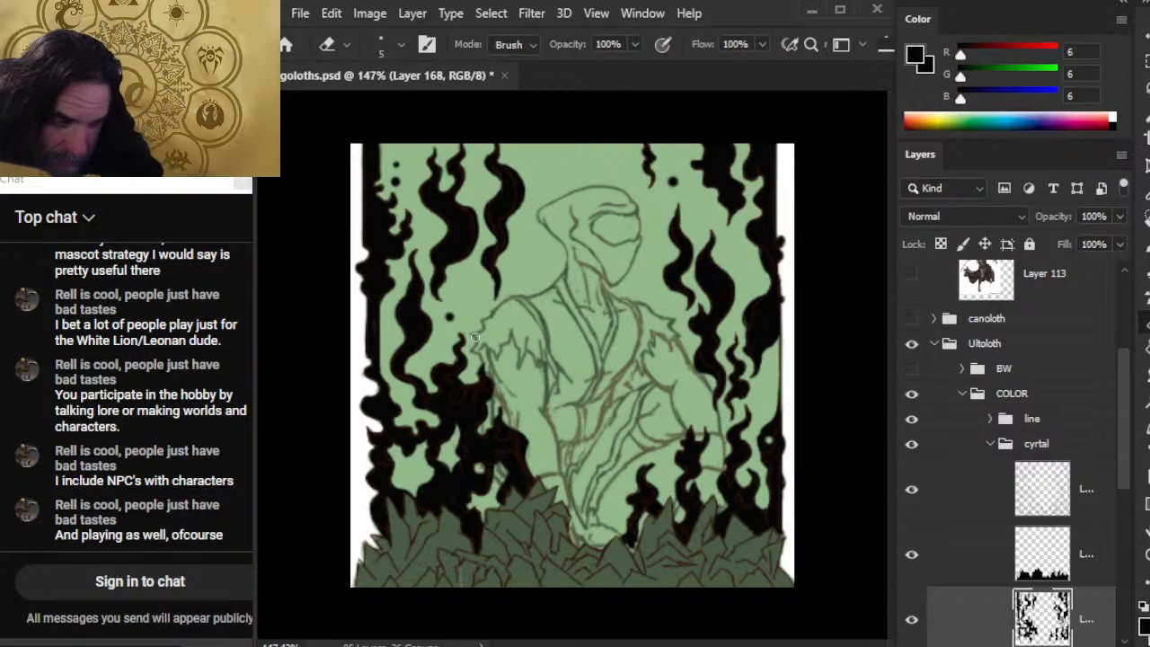
{"action": "key", "text": "b"}
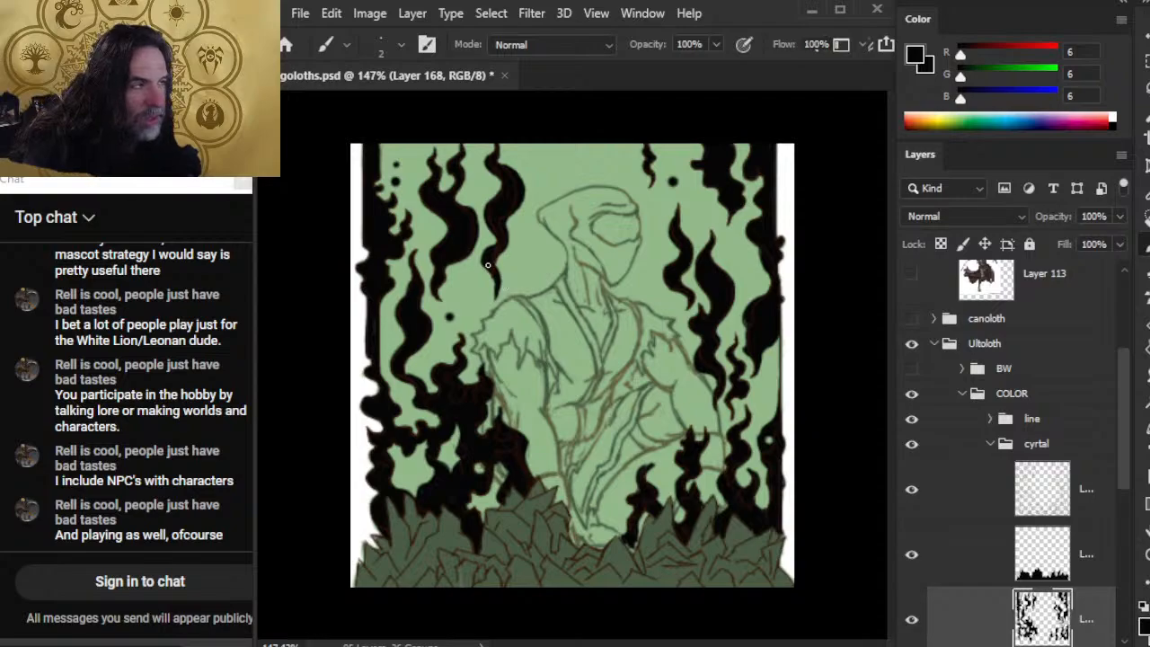
{"action": "left_click_drag", "start_coordinate": [494, 281], "coordinate": [496, 298]}
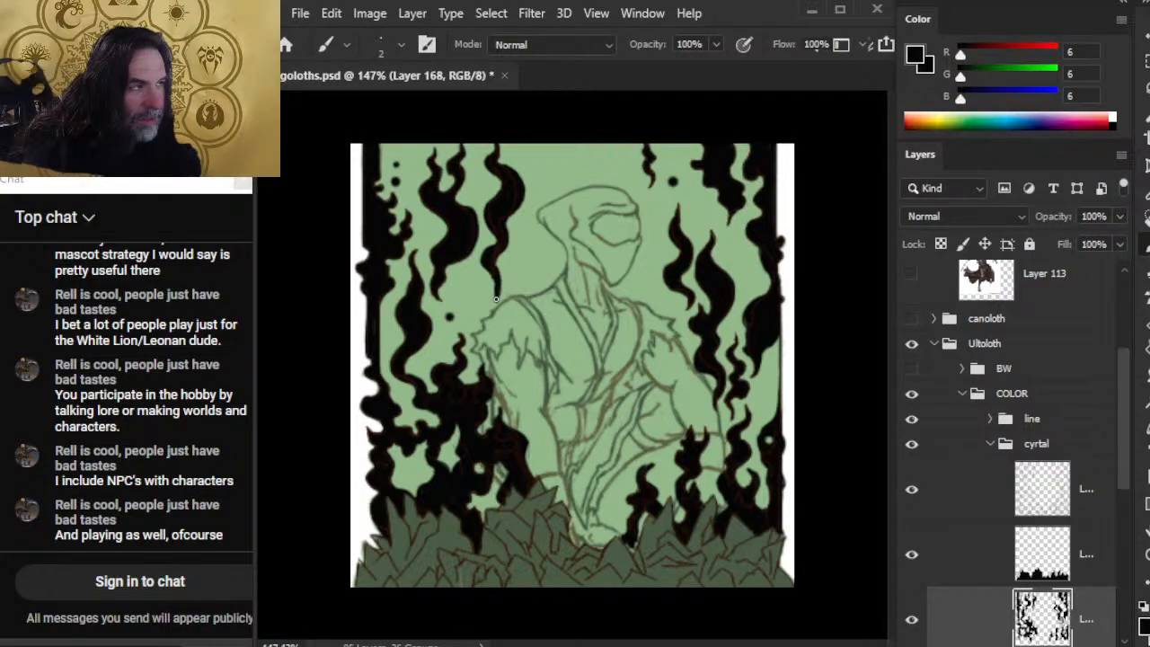
{"action": "left_click_drag", "start_coordinate": [503, 266], "coordinate": [498, 282]}
{"action": "key", "text": "e"}
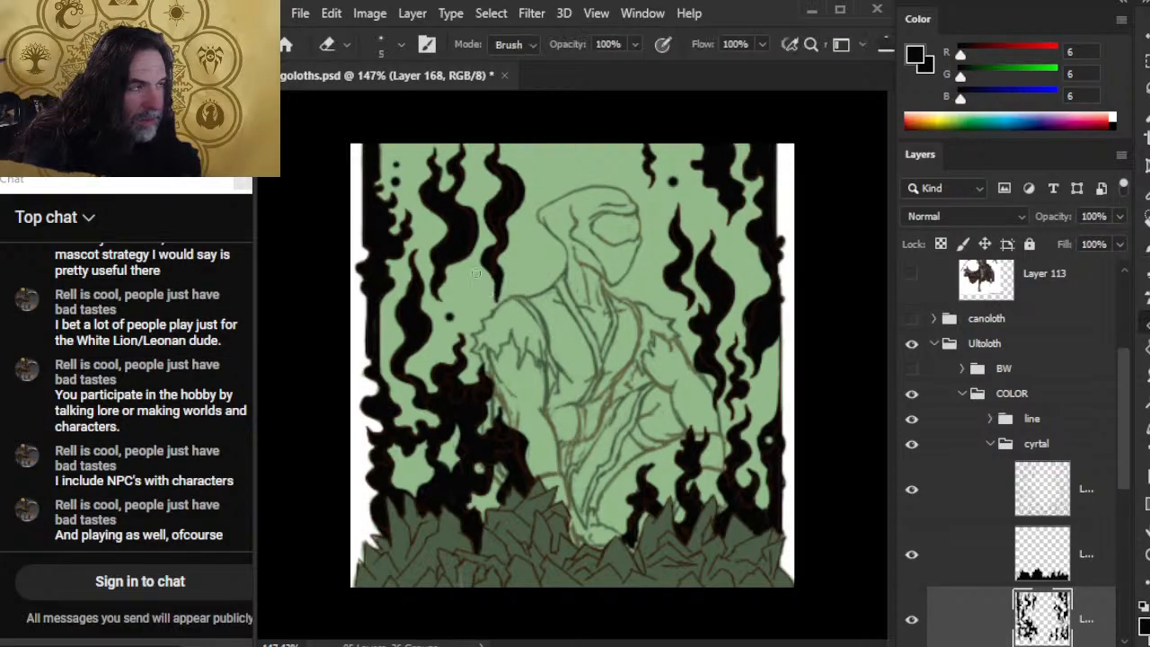
{"action": "key", "text": "b"}
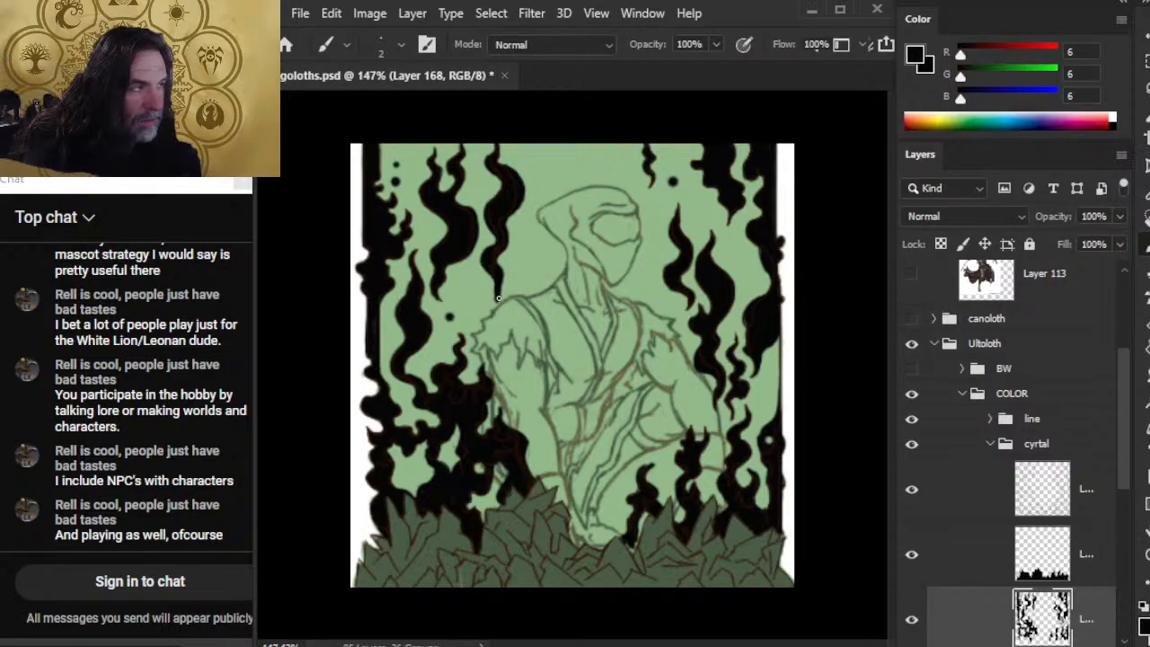
{"action": "key", "text": "e"}
{"action": "left_click_drag", "start_coordinate": [497, 299], "coordinate": [487, 285]}
{"action": "key", "text": "b"}
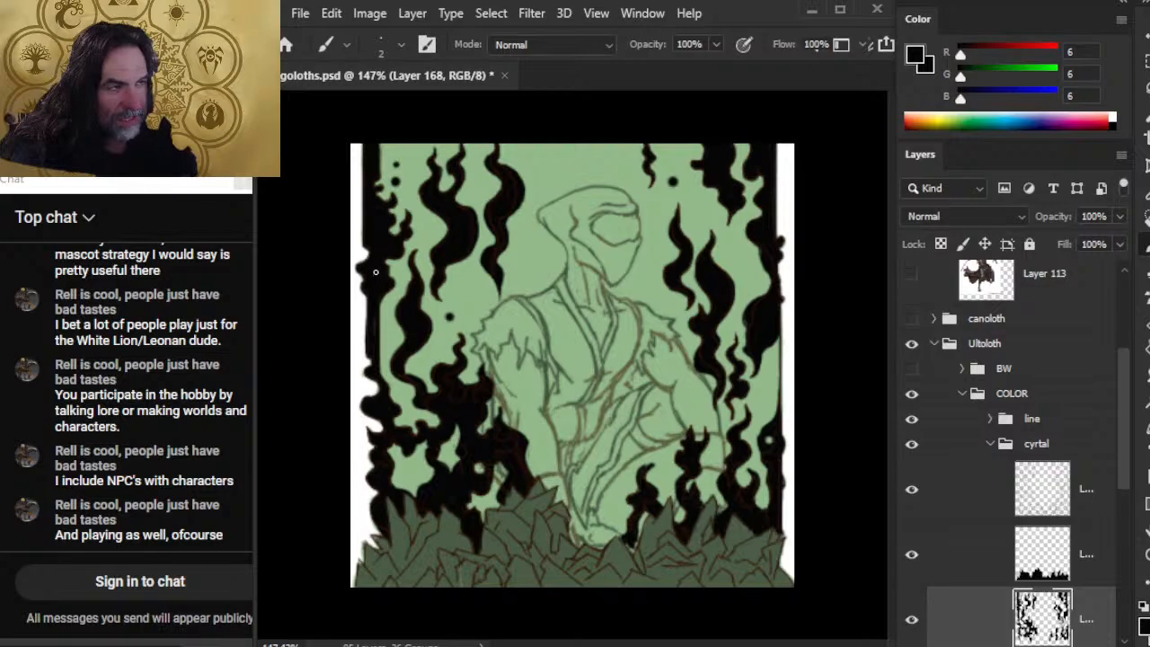
Join the two black smoke wisps to the left of the mask with brush size 2 and shape the notch beneath with the Eraser at size 5
{"action": "left_click", "coordinate": [362, 197], "text": "shift"}
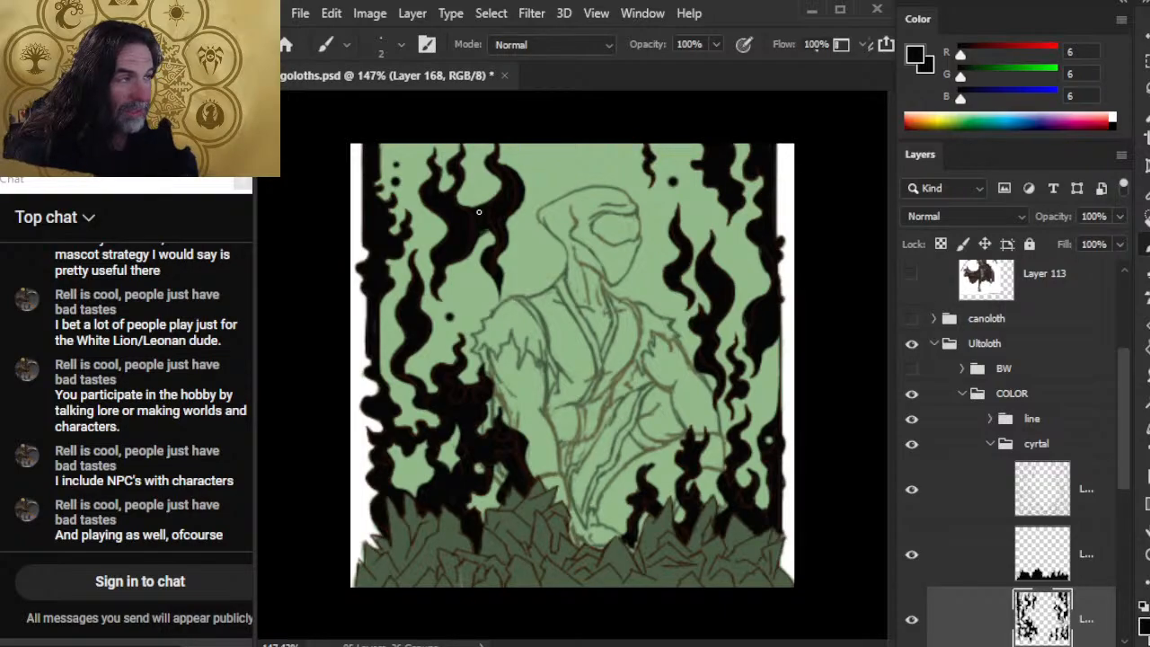
{"action": "key", "text": "e"}
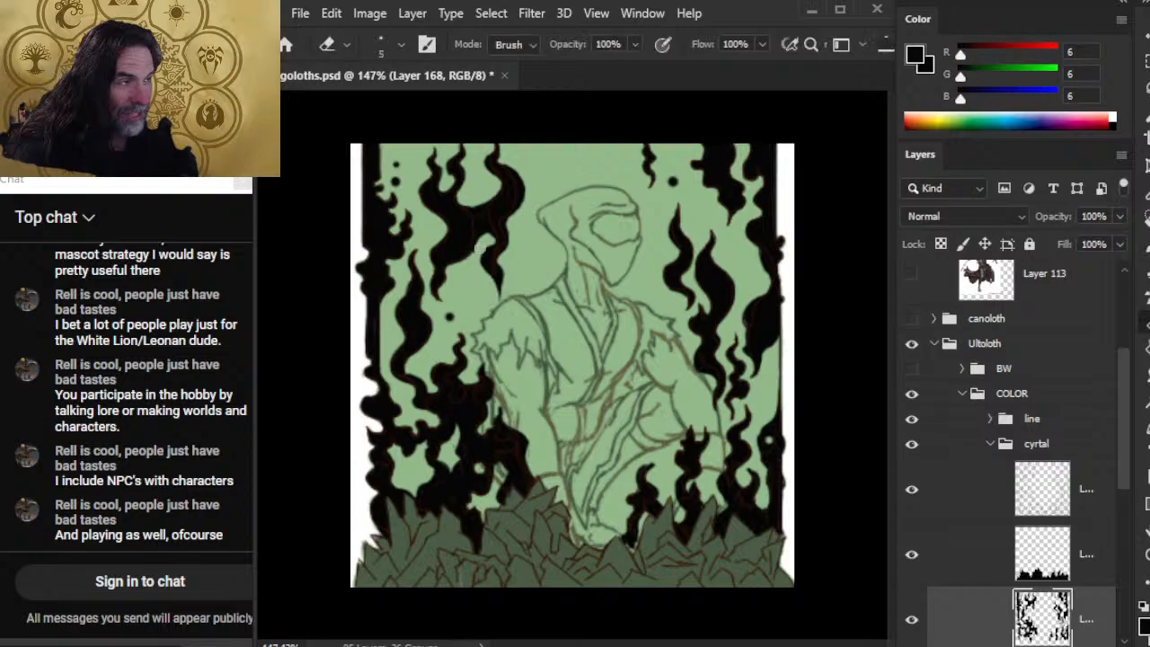
{"action": "key", "text": "b"}
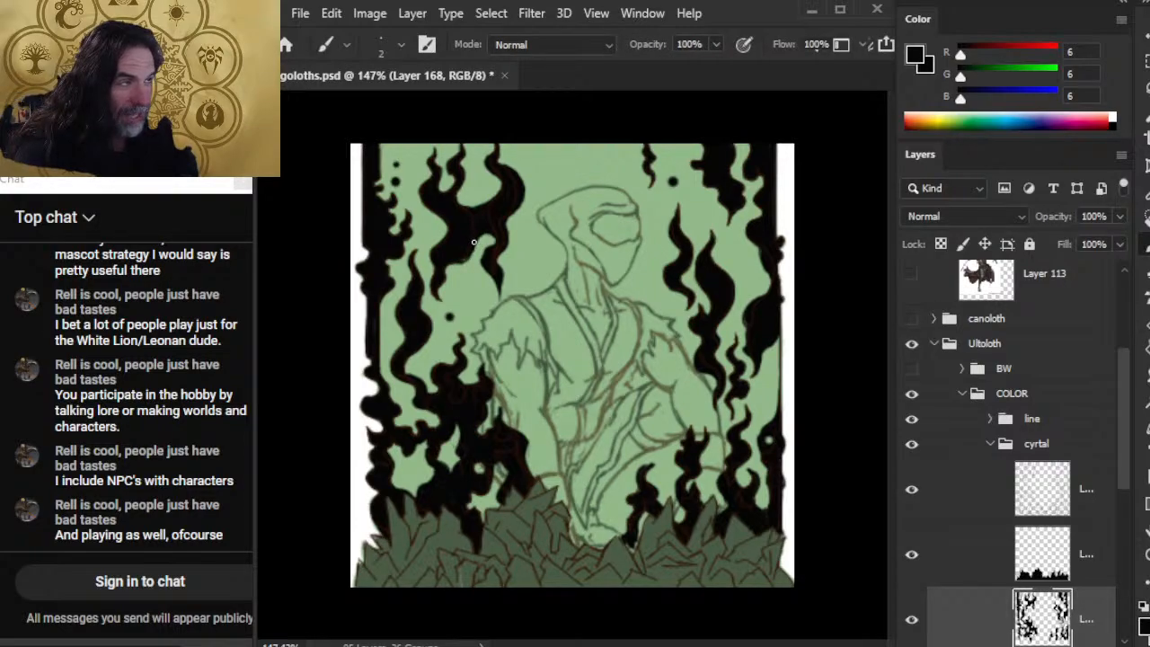
{"action": "mouse_move", "coordinate": [492, 239]}
{"action": "left_mouse_down"}
{"action": "mouse_move", "coordinate": [480, 263]}
{"action": "mouse_move", "coordinate": [483, 250]}
{"action": "left_mouse_up"}
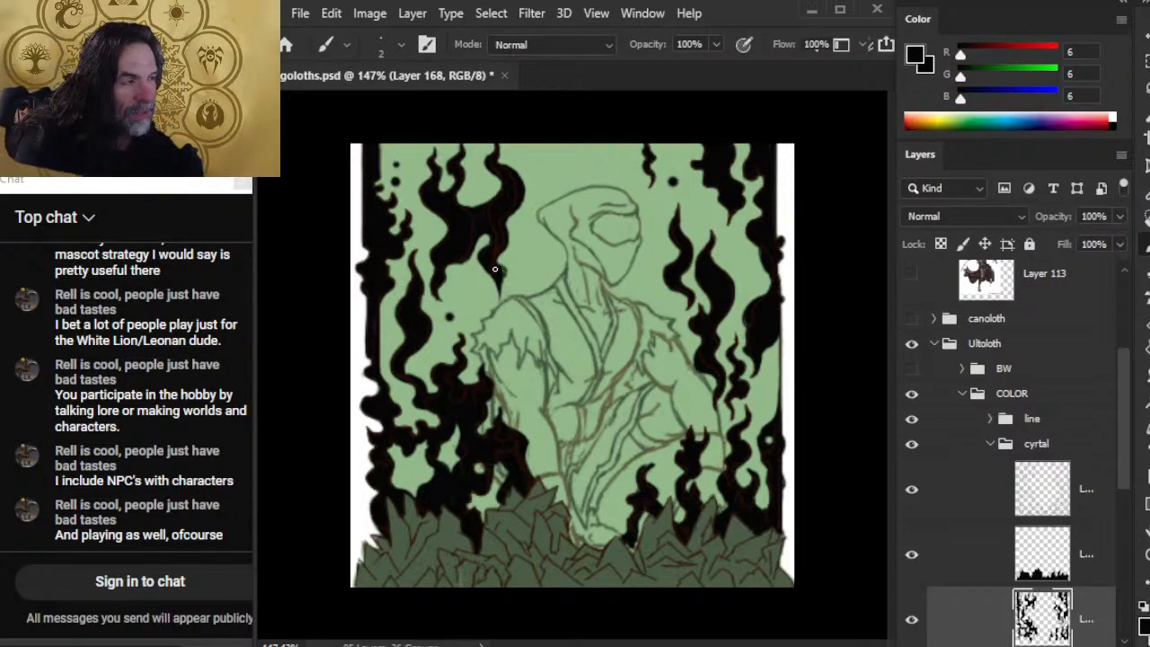
{"action": "key", "text": "e"}
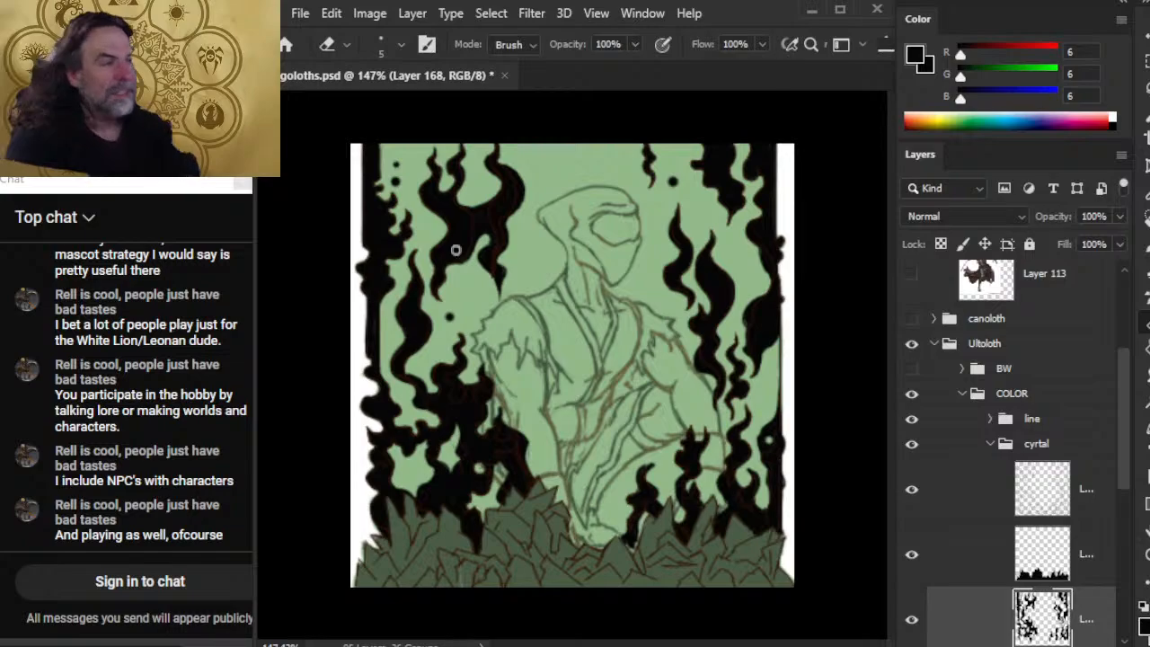
{"action": "key", "text": "b"}
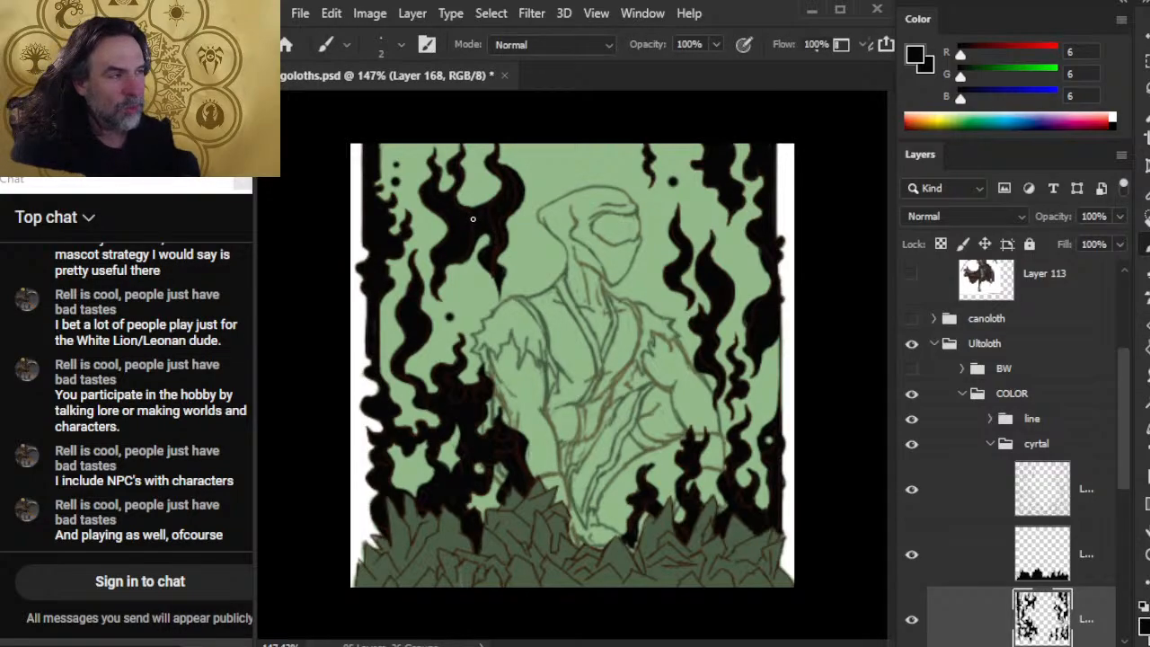
Touch up the tall flame beside the left border with the Eraser at size 5 and brush size 2
{"action": "key", "text": "e"}
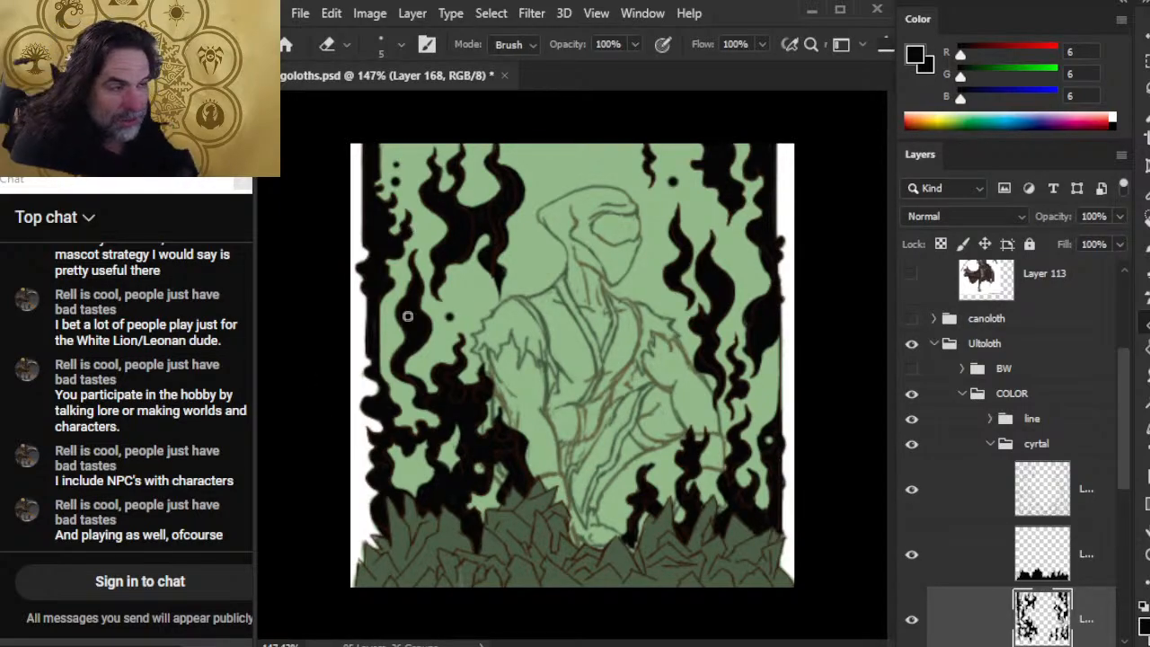
{"action": "key", "text": "b"}
{"action": "left_click_drag", "start_coordinate": [396, 306], "coordinate": [401, 331]}
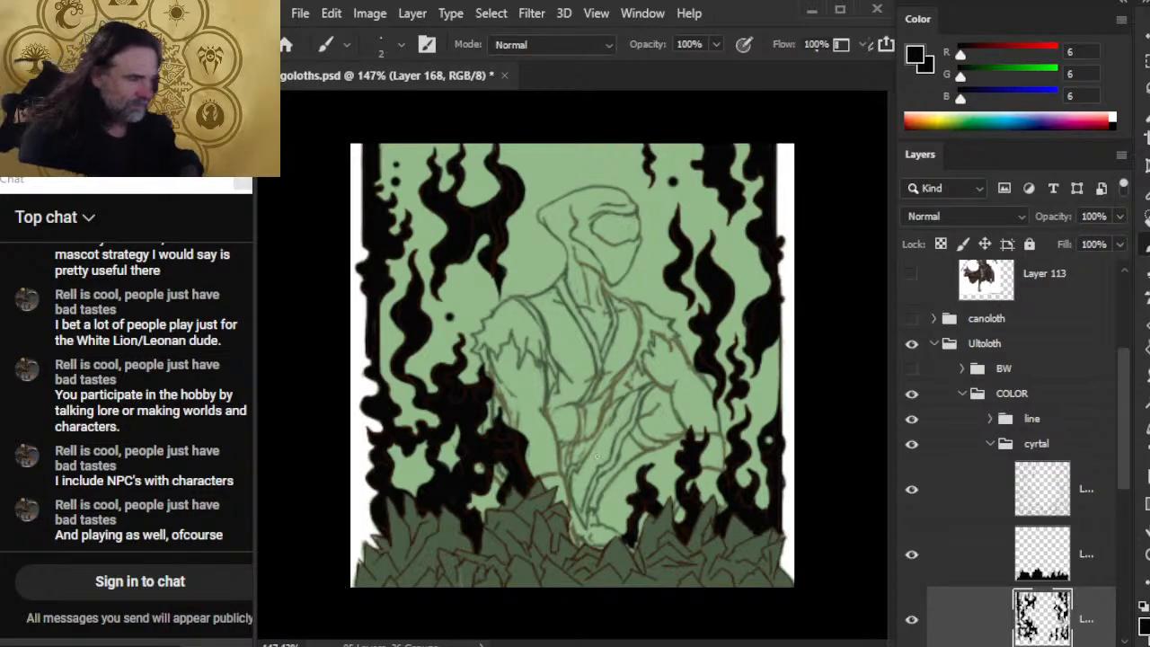
Reshape the black smoke outside the figure's right-hand elbow with the Eraser and fill its gaps with brush size 2
{"action": "key", "text": "e"}
{"action": "mouse_move", "coordinate": [713, 411]}
{"action": "left_mouse_down"}
{"action": "mouse_move", "coordinate": [716, 393]}
{"action": "mouse_move", "coordinate": [731, 421]}
{"action": "mouse_move", "coordinate": [721, 393]}
{"action": "mouse_move", "coordinate": [709, 409]}
{"action": "mouse_move", "coordinate": [729, 377]}
{"action": "left_mouse_up"}
{"action": "key", "text": "b"}
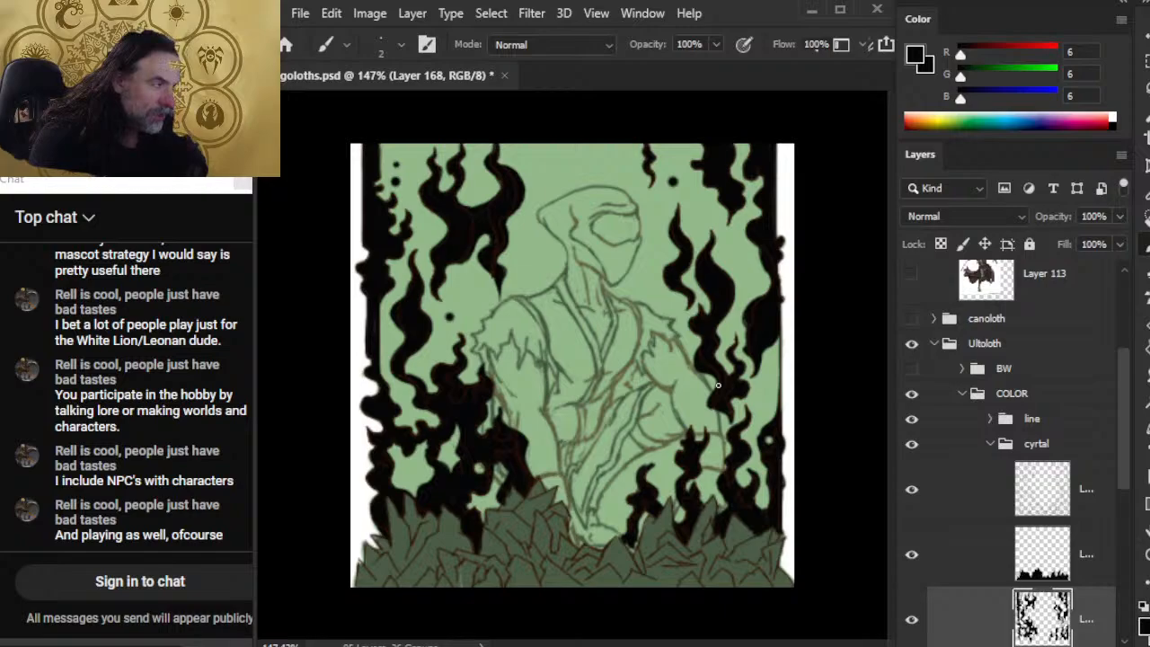
{"action": "left_click_drag", "start_coordinate": [726, 374], "coordinate": [730, 368]}
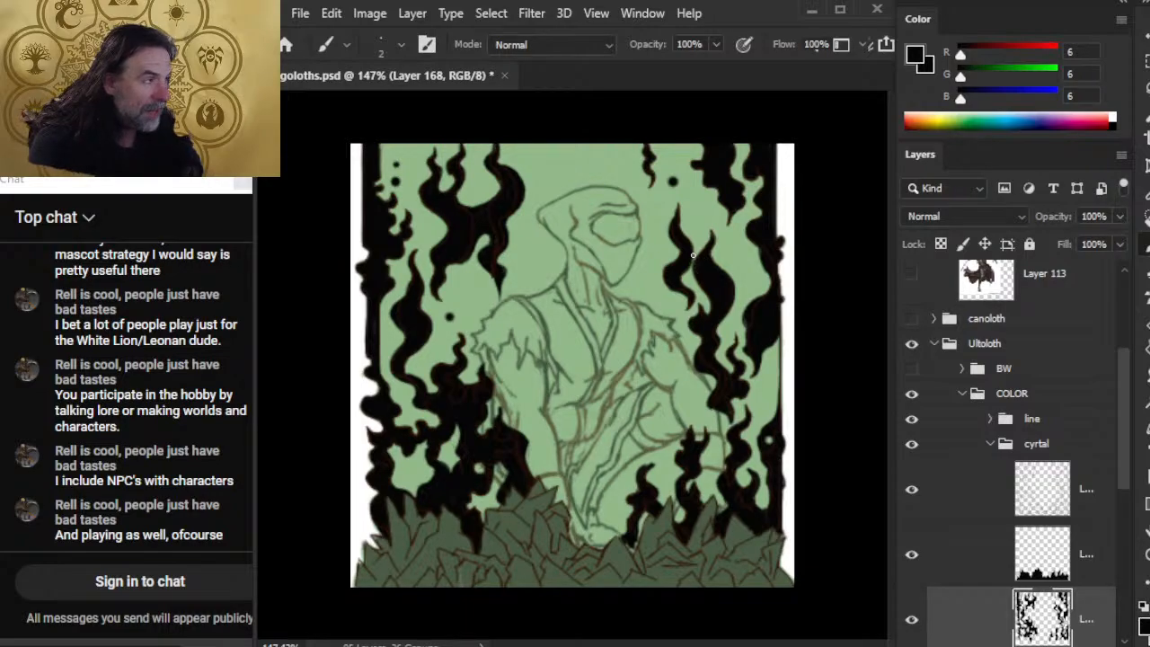
{"action": "key", "text": "e"}
{"action": "key", "text": "b"}
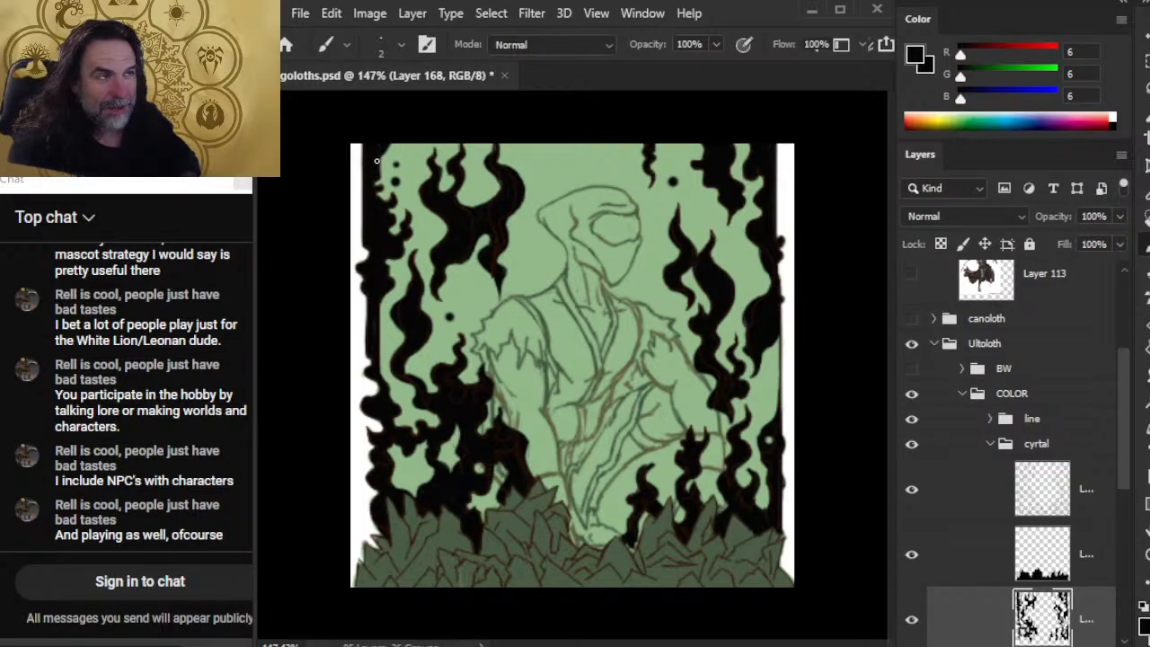
Refine the curve of the joined wisps to the left of the mask with brush size 2, cleaning the inner edge with the Eraser at size 5
{"action": "key", "text": "e"}
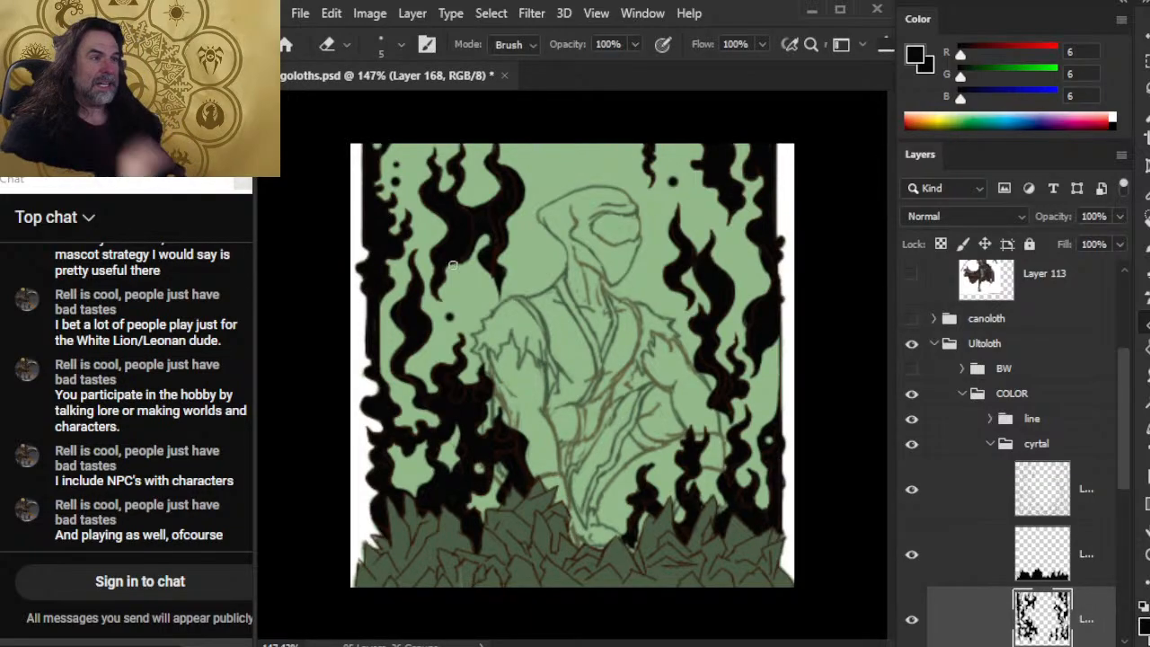
{"action": "key", "text": "b"}
{"action": "left_click_drag", "start_coordinate": [472, 211], "coordinate": [499, 178]}
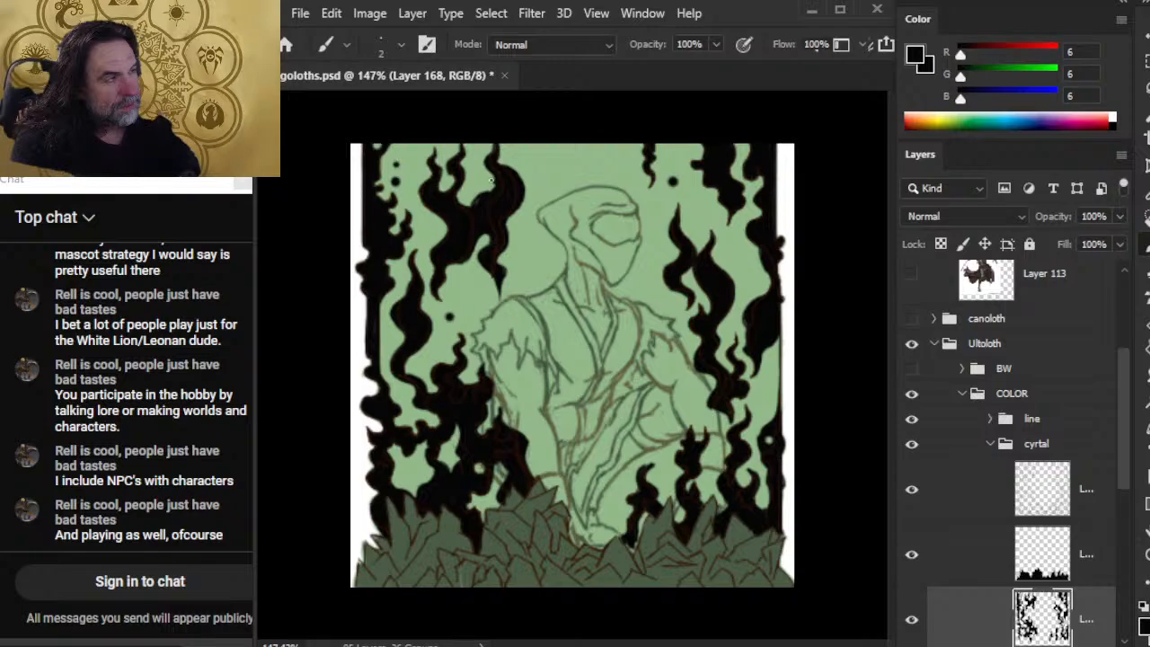
{"action": "key", "text": "e"}
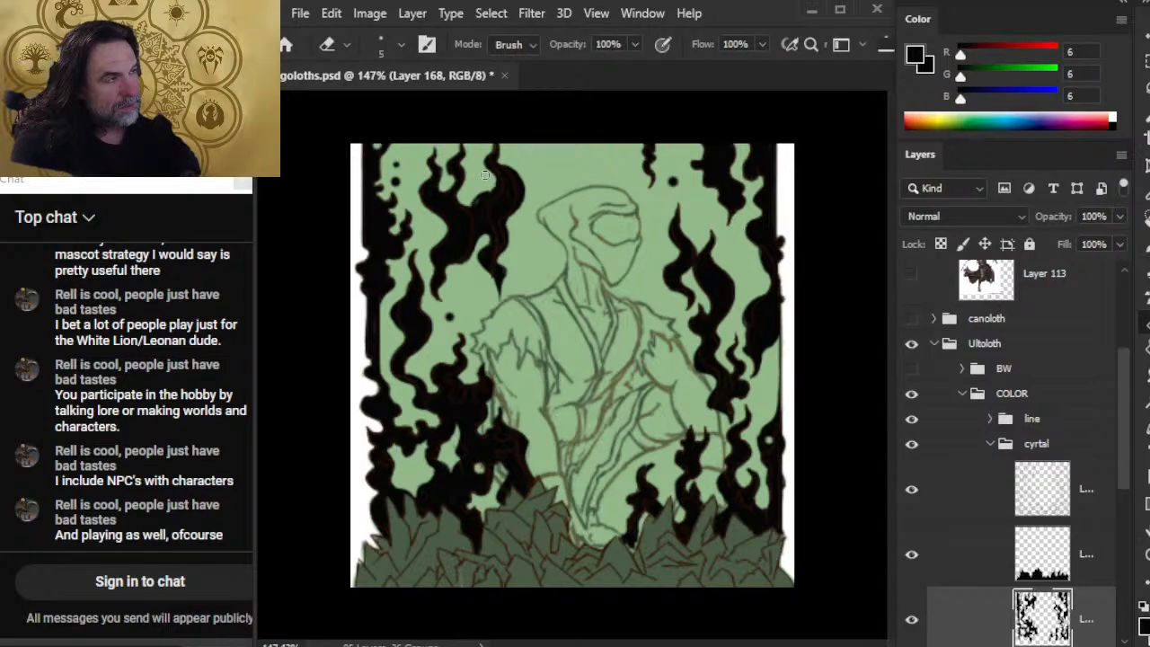
{"action": "key", "text": "b"}
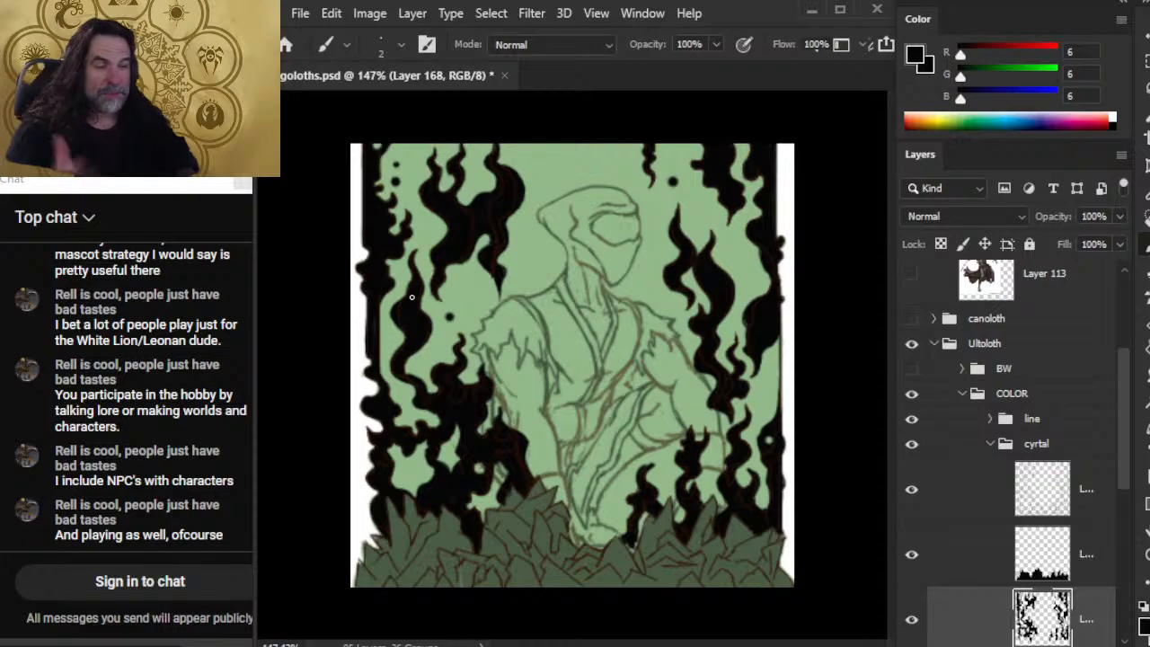
Lengthen the wisp's tail past the figure's shoulder line with brush size 2 and trim it to a thin point with the Eraser at size 5
{"action": "key", "text": "e"}
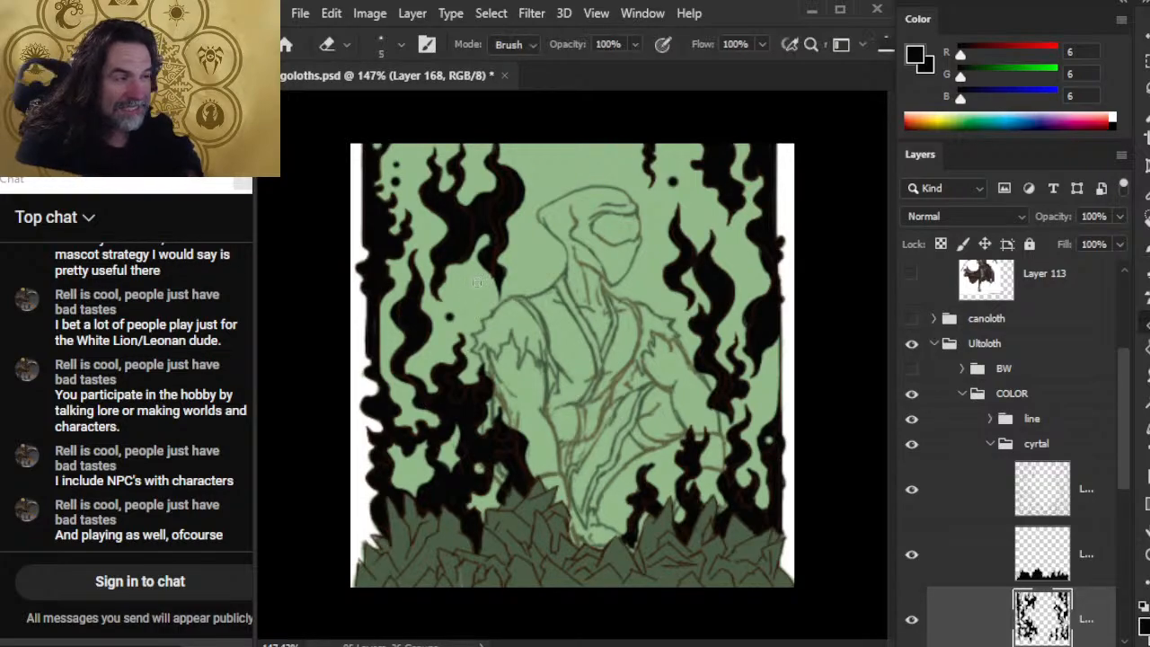
{"action": "key", "text": "b"}
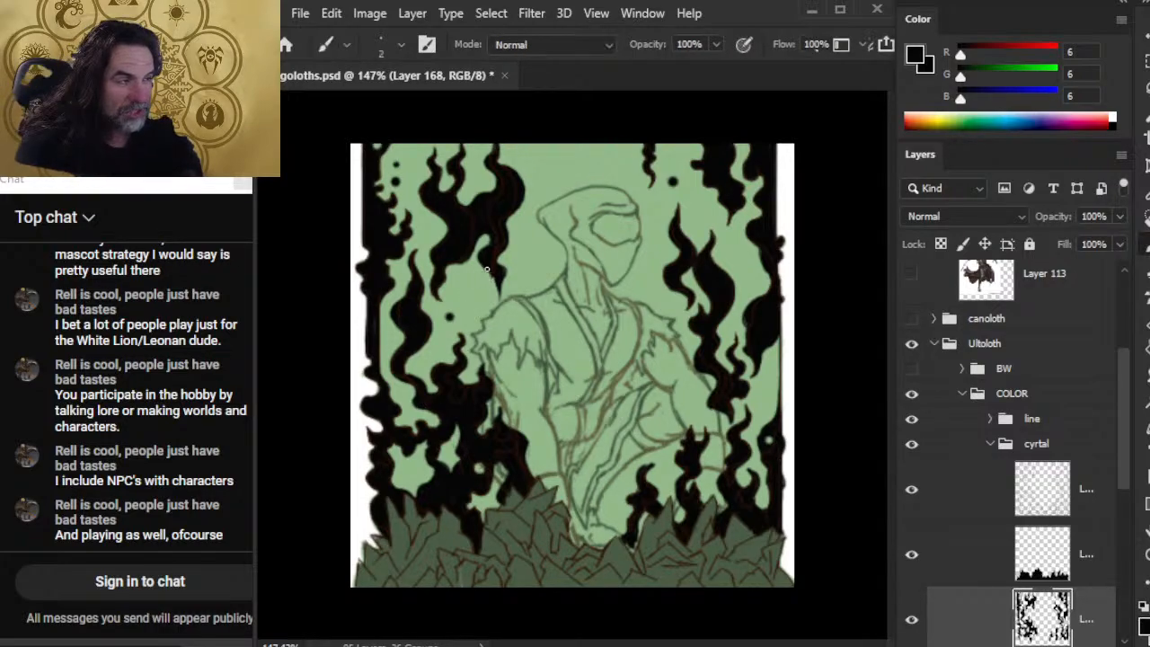
{"action": "mouse_move", "coordinate": [497, 287]}
{"action": "left_mouse_down"}
{"action": "mouse_move", "coordinate": [500, 314]}
{"action": "mouse_move", "coordinate": [480, 261]}
{"action": "left_mouse_up"}
{"action": "key", "text": "e"}
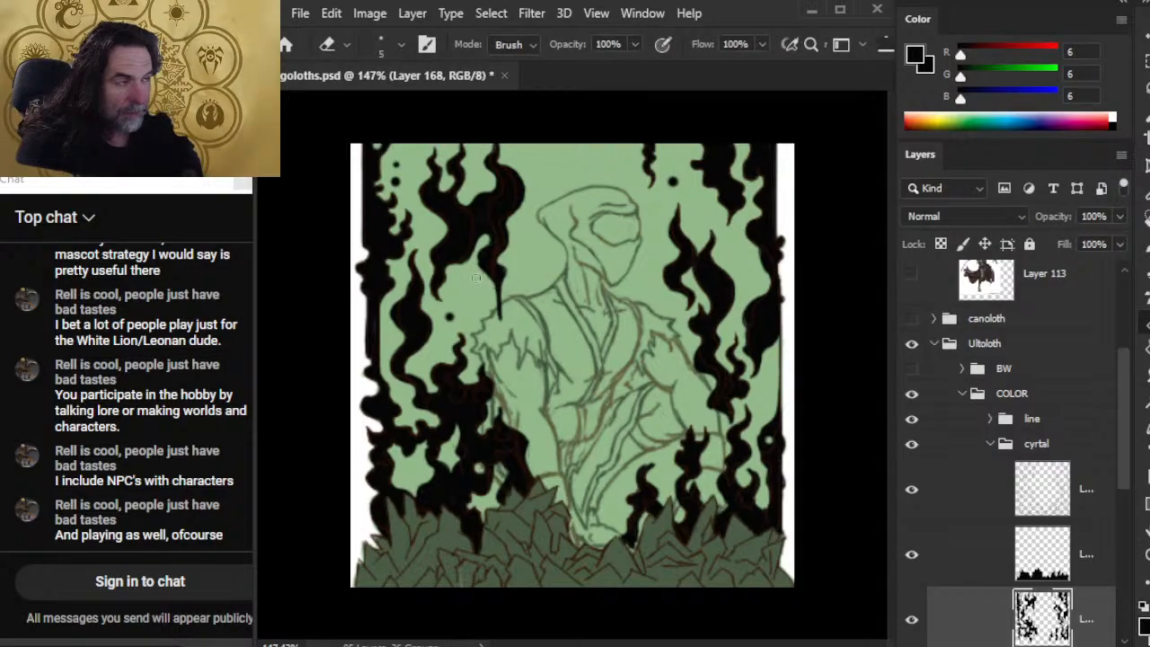
{"action": "key", "text": "b"}
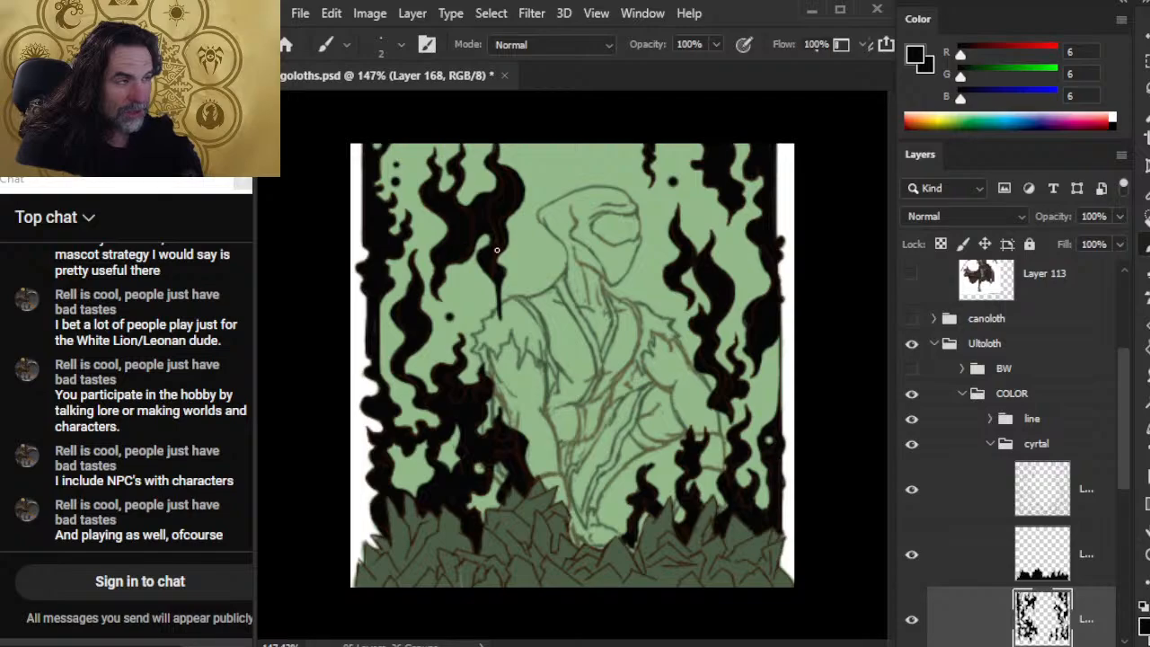
{"action": "key", "text": "e"}
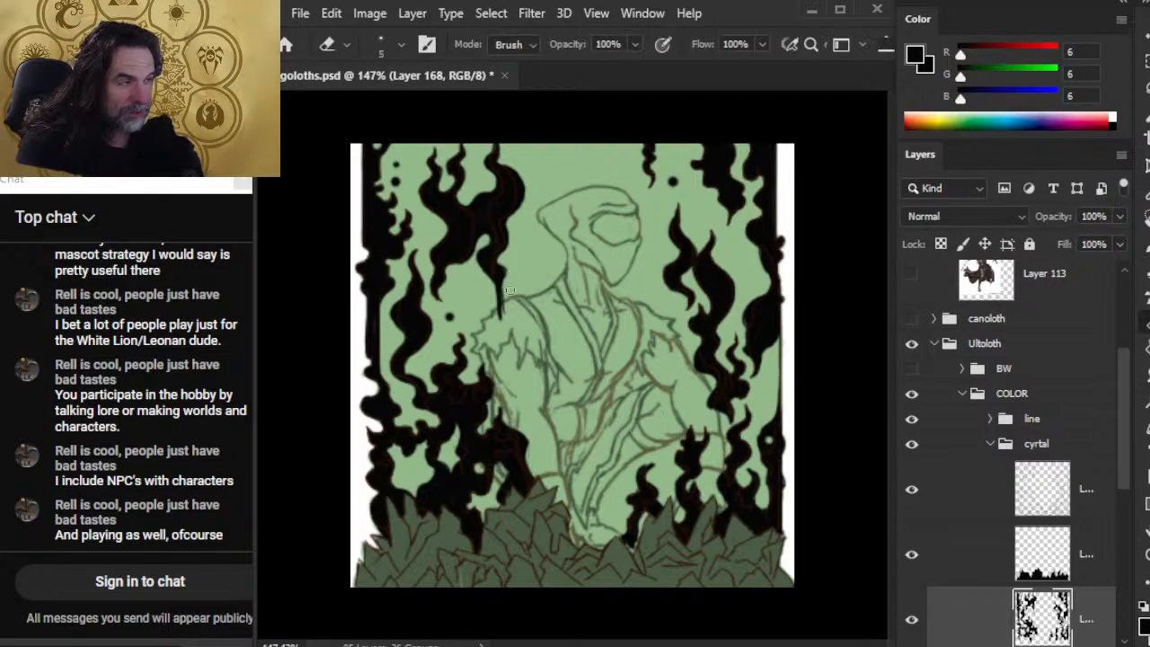
{"action": "key", "text": "b"}
{"action": "left_click_drag", "start_coordinate": [499, 272], "coordinate": [504, 320]}
{"action": "key", "text": "e"}
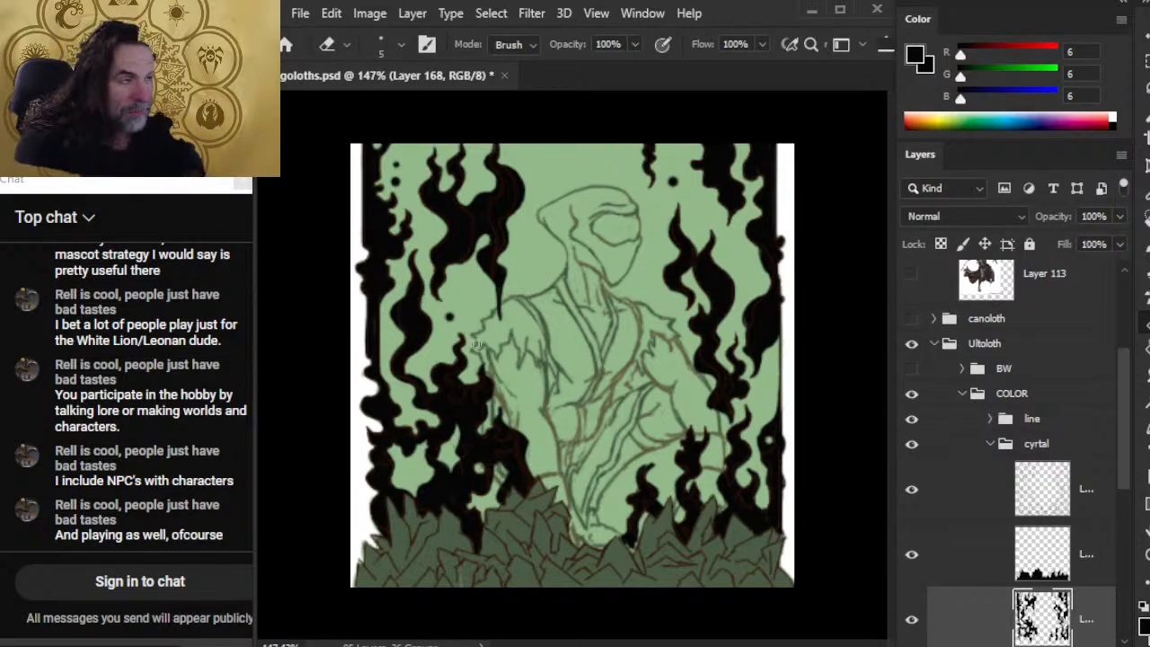
{"action": "key", "text": "b"}
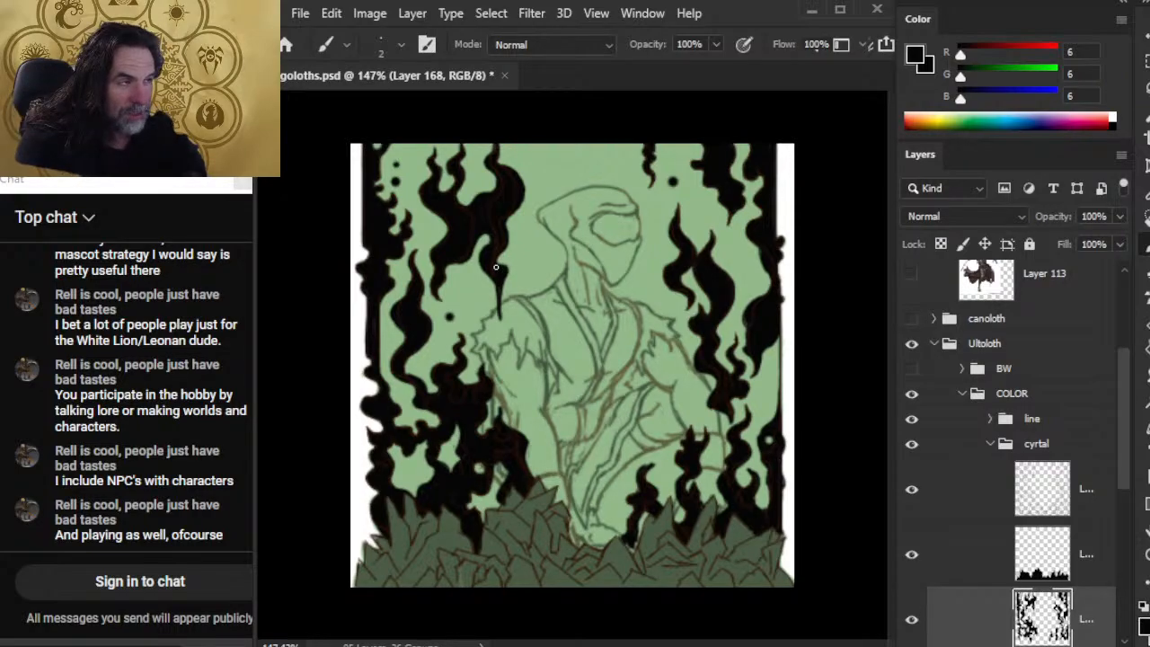
Bridge the joined wisps to the left border smoke and the flame below with brush size 2, cleaning the edges with the Eraser
{"action": "key", "text": "e"}
{"action": "key", "text": "b"}
{"action": "mouse_move", "coordinate": [451, 256]}
{"action": "left_mouse_down"}
{"action": "mouse_move", "coordinate": [467, 260]}
{"action": "mouse_move", "coordinate": [448, 256]}
{"action": "left_mouse_up"}
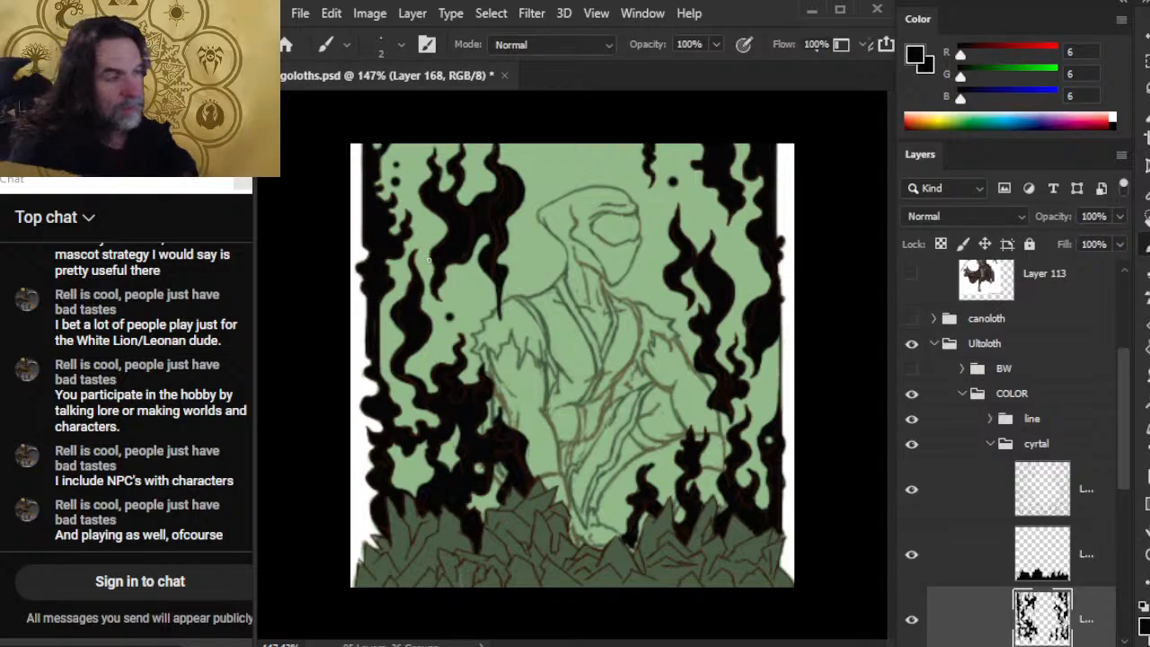
{"action": "mouse_move", "coordinate": [441, 241]}
{"action": "left_mouse_down"}
{"action": "mouse_move", "coordinate": [411, 256]}
{"action": "mouse_move", "coordinate": [441, 241]}
{"action": "mouse_move", "coordinate": [417, 256]}
{"action": "mouse_move", "coordinate": [440, 240]}
{"action": "mouse_move", "coordinate": [411, 253]}
{"action": "mouse_move", "coordinate": [407, 237]}
{"action": "mouse_move", "coordinate": [416, 240]}
{"action": "left_mouse_up"}
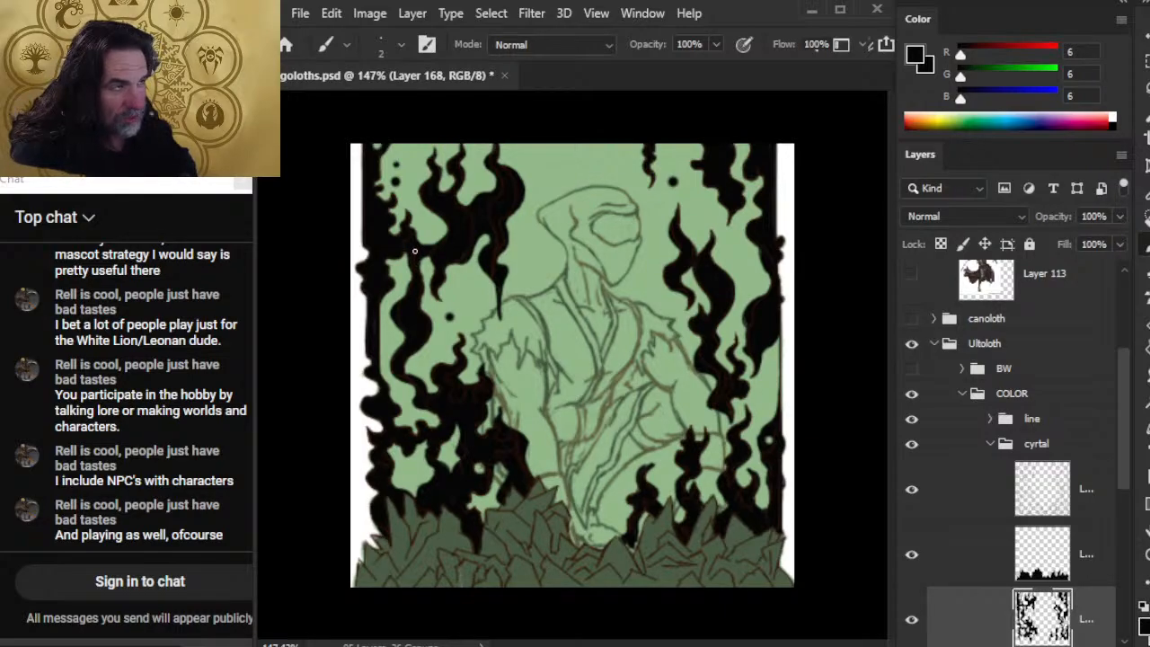
{"action": "mouse_move", "coordinate": [416, 252]}
{"action": "left_mouse_down"}
{"action": "mouse_move", "coordinate": [429, 306]}
{"action": "mouse_move", "coordinate": [421, 270]}
{"action": "mouse_move", "coordinate": [416, 296]}
{"action": "mouse_move", "coordinate": [426, 286]}
{"action": "mouse_move", "coordinate": [431, 298]}
{"action": "mouse_move", "coordinate": [417, 295]}
{"action": "left_mouse_up"}
{"action": "key", "text": "e"}
{"action": "key", "text": "b"}
{"action": "key", "text": "e"}
{"action": "key", "text": "b"}
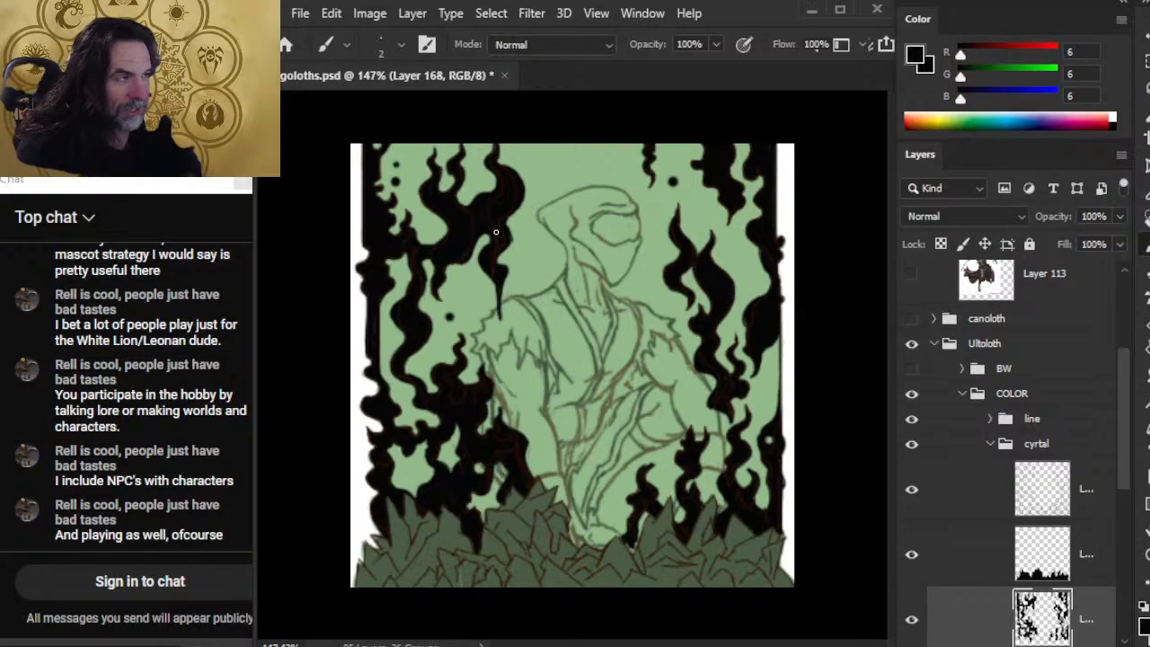
Widen the outer edge of the wisp nearest the mask with brush size 2 and trim its narrow tail with the Eraser at size 5
{"action": "left_click_drag", "start_coordinate": [525, 189], "coordinate": [520, 214]}
{"action": "key", "text": "e"}
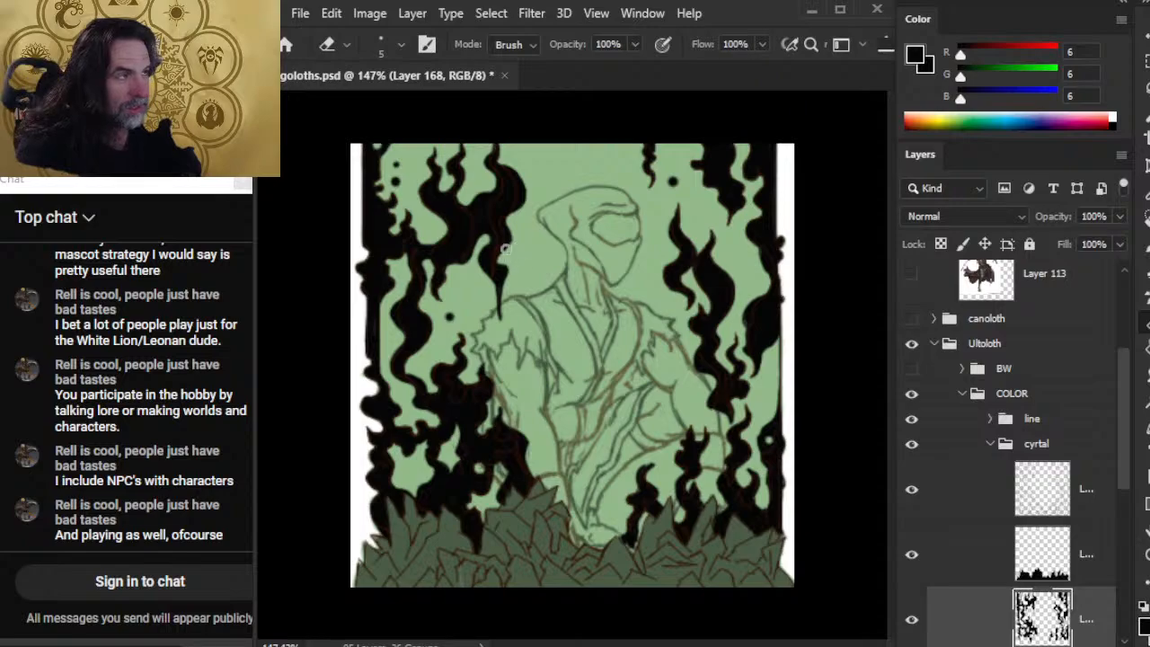
{"action": "key", "text": "b"}
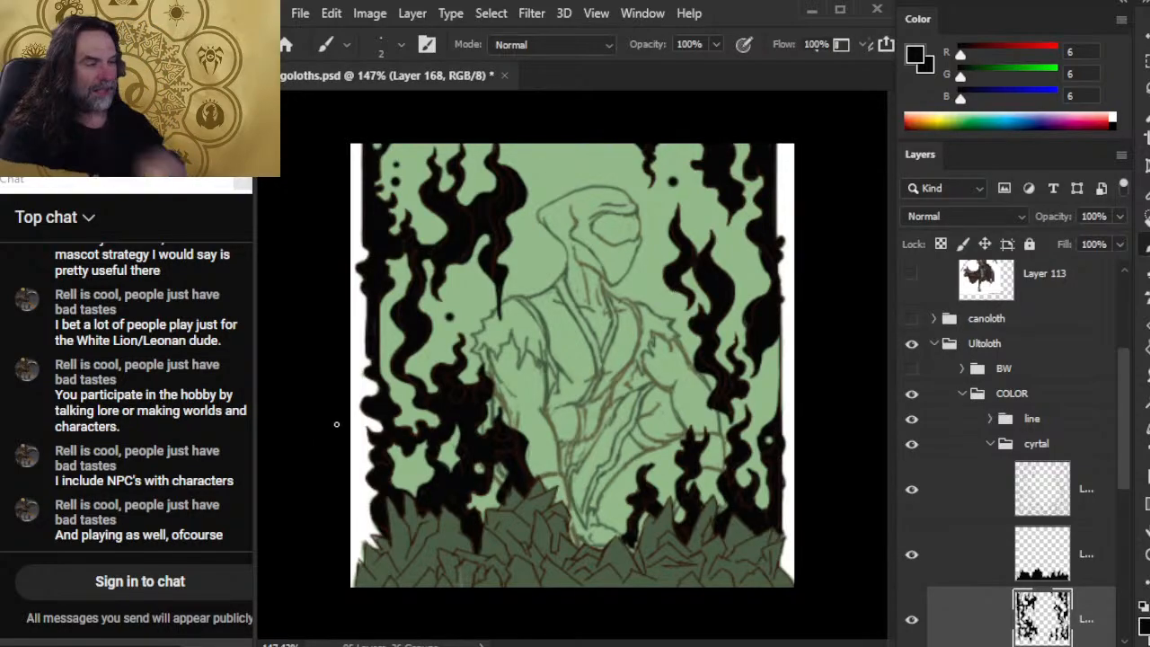
{"action": "key", "text": "e"}
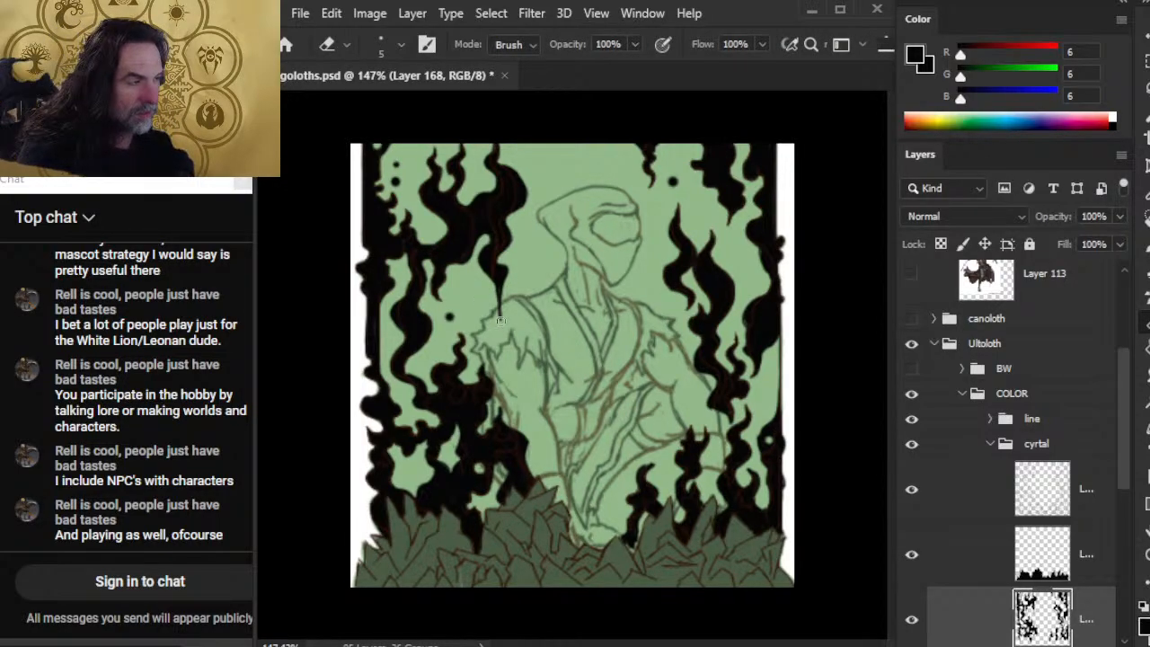
{"action": "key", "text": "b"}
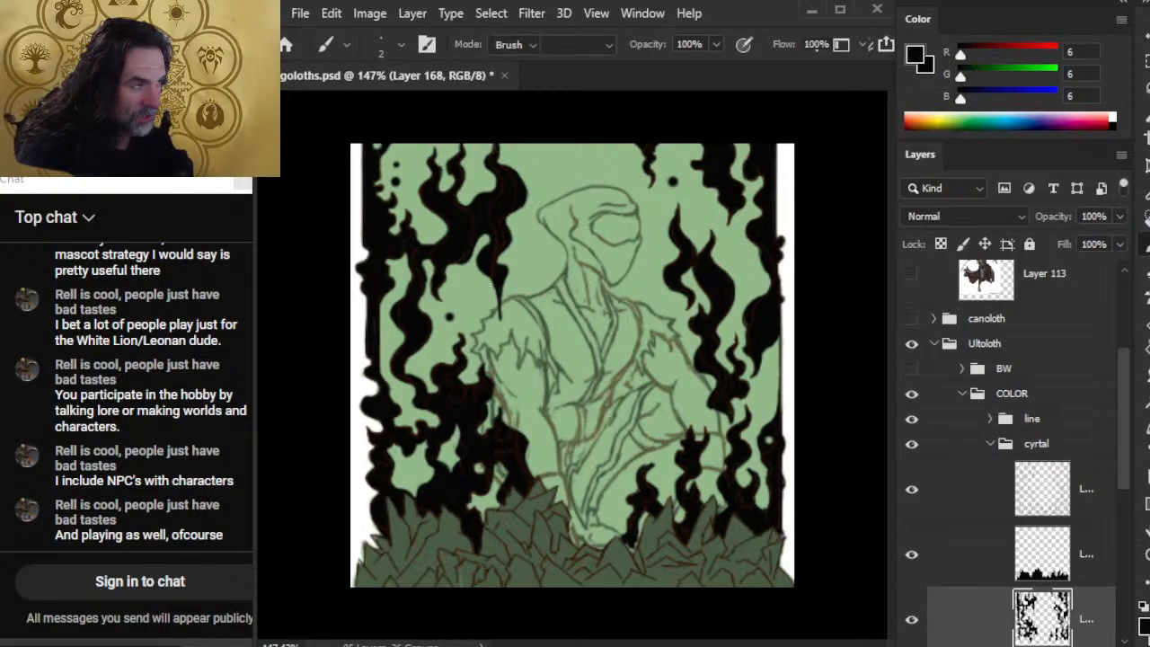
{"action": "key", "text": "e"}
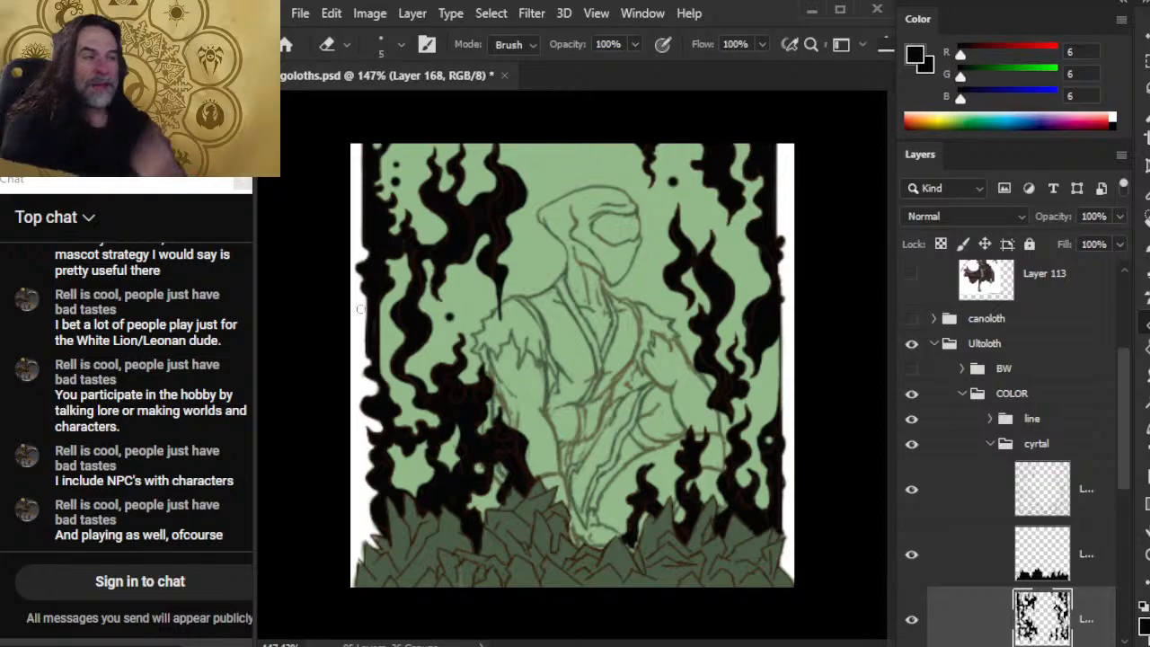
Touch up the flame tips at the upper left of the artwork with brush size 2 and reduce the Eraser to size 4
{"action": "key", "text": "b"}
{"action": "mouse_move", "coordinate": [441, 165]}
{"action": "left_mouse_down"}
{"action": "mouse_move", "coordinate": [455, 168]}
{"action": "mouse_move", "coordinate": [447, 184]}
{"action": "mouse_move", "coordinate": [450, 163]}
{"action": "mouse_move", "coordinate": [458, 175]}
{"action": "left_mouse_up"}
{"action": "key", "text": "e"}
{"action": "key", "text": "b"}
{"action": "key", "text": "e"}
{"action": "key", "text": "["}
{"action": "key", "text": "b"}
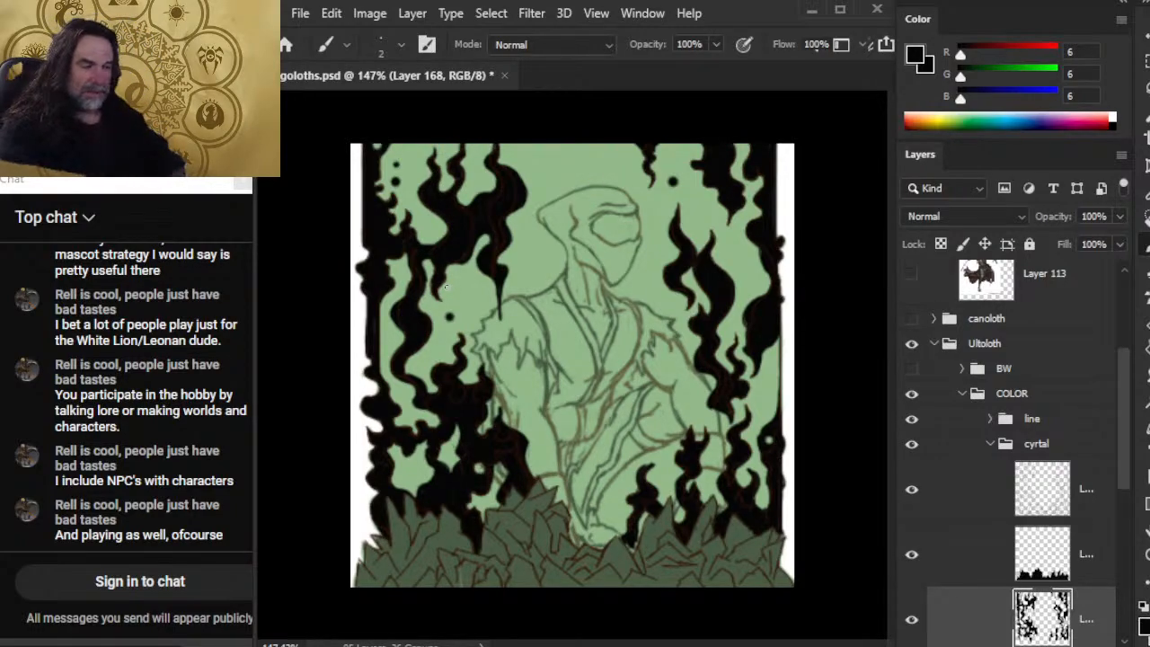
Extend the wisp nearest the mask straight down past the figure's shoulder into the lower smoke with brush size 2
{"action": "mouse_move", "coordinate": [493, 280]}
{"action": "left_mouse_down"}
{"action": "mouse_move", "coordinate": [501, 338]}
{"action": "mouse_move", "coordinate": [488, 371]}
{"action": "left_mouse_up"}
{"action": "left_click_drag", "start_coordinate": [494, 351], "coordinate": [487, 369]}
{"action": "left_click_drag", "start_coordinate": [493, 356], "coordinate": [488, 368]}
{"action": "left_click_drag", "start_coordinate": [495, 322], "coordinate": [501, 378]}
{"action": "left_click_drag", "start_coordinate": [503, 279], "coordinate": [500, 435]}
{"action": "left_click_drag", "start_coordinate": [502, 375], "coordinate": [506, 426]}
{"action": "left_click_drag", "start_coordinate": [503, 402], "coordinate": [508, 426]}
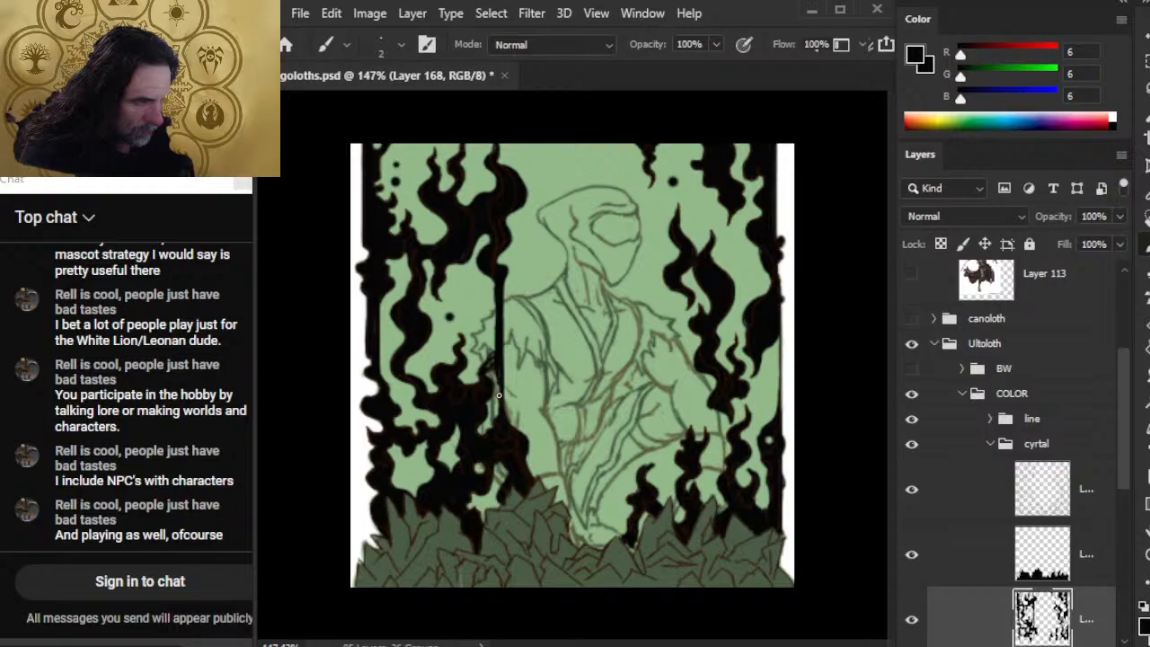
Thicken the long tail beside the figure's arm with brush size 2 and trim its upper edges with the Eraser at size 4
{"action": "key", "text": "e"}
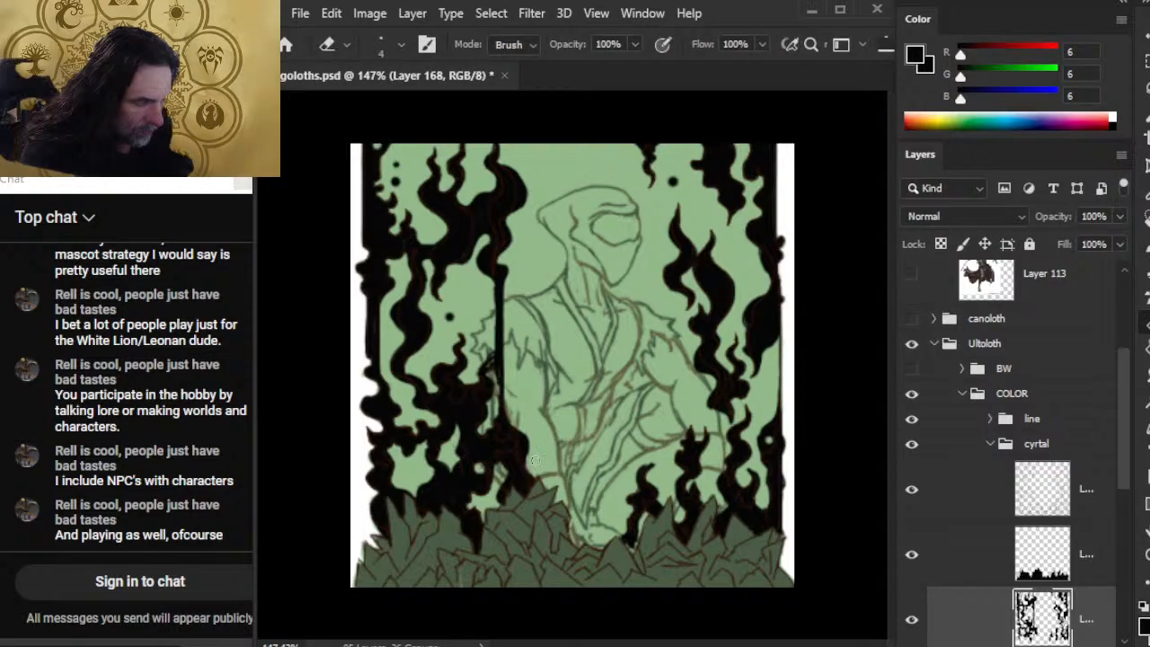
{"action": "key", "text": "b"}
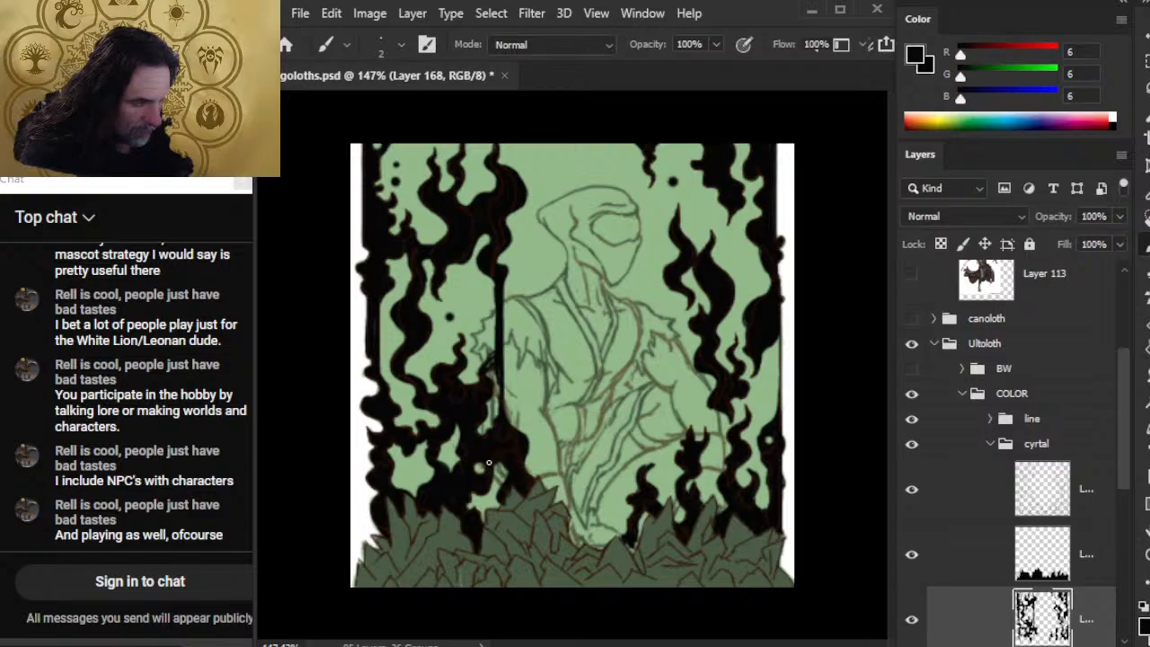
{"action": "left_click_drag", "start_coordinate": [498, 373], "coordinate": [496, 409]}
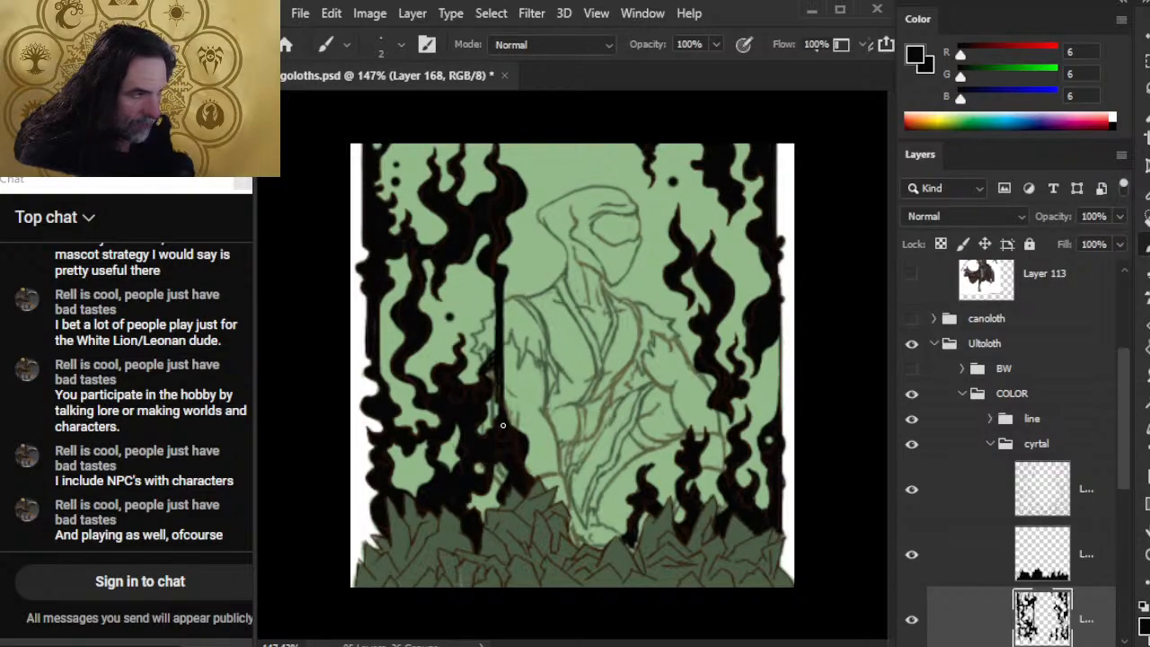
{"action": "left_click_drag", "start_coordinate": [494, 333], "coordinate": [493, 357]}
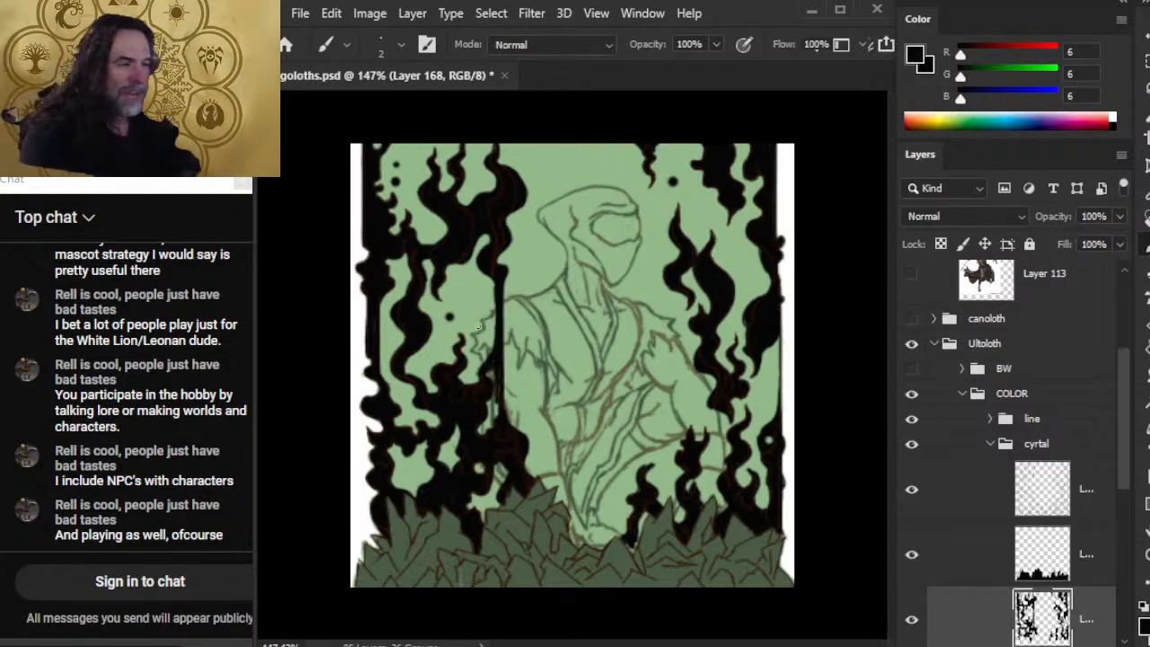
{"action": "key", "text": "e"}
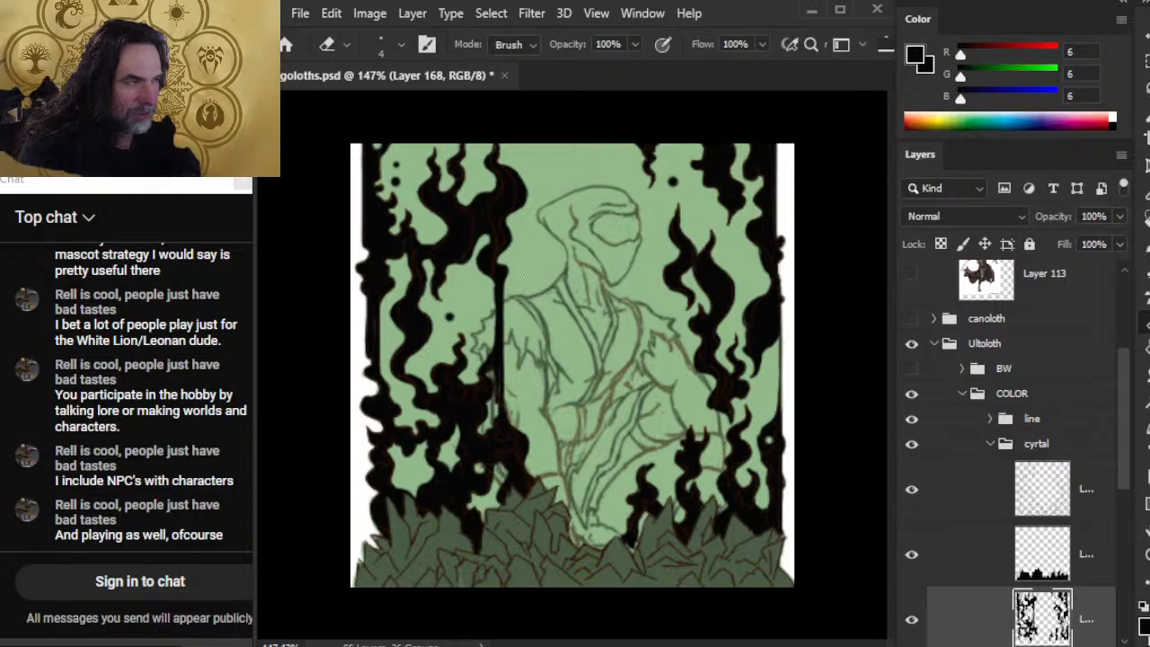
{"action": "key", "text": "b"}
{"action": "key", "text": "e"}
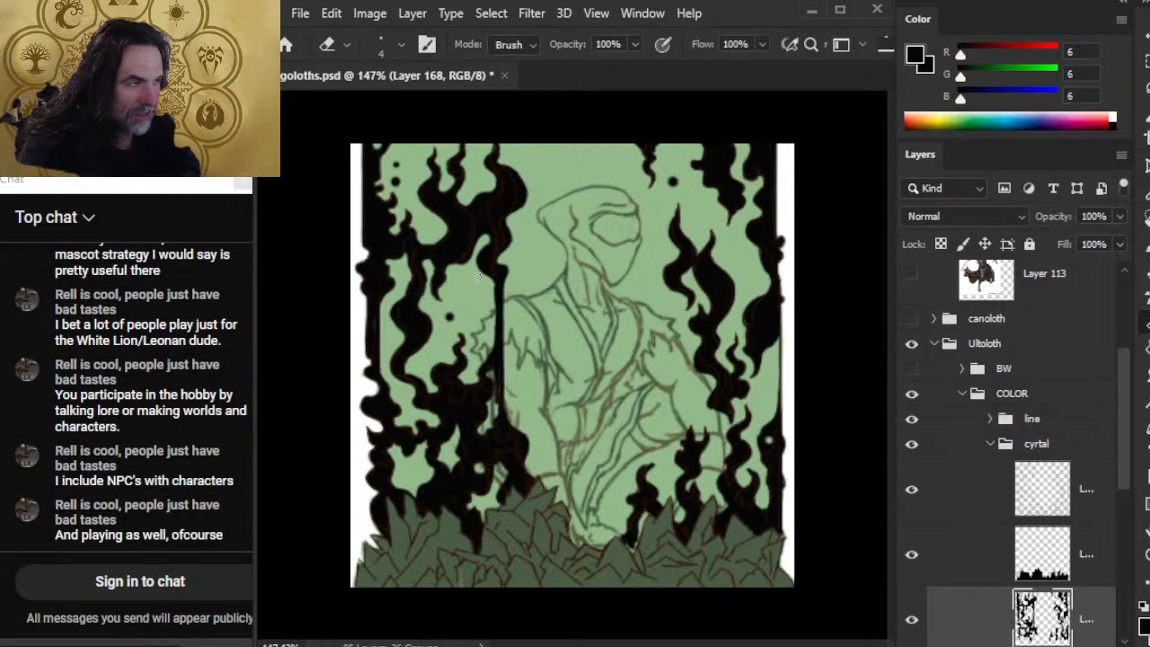
{"action": "key", "text": "b"}
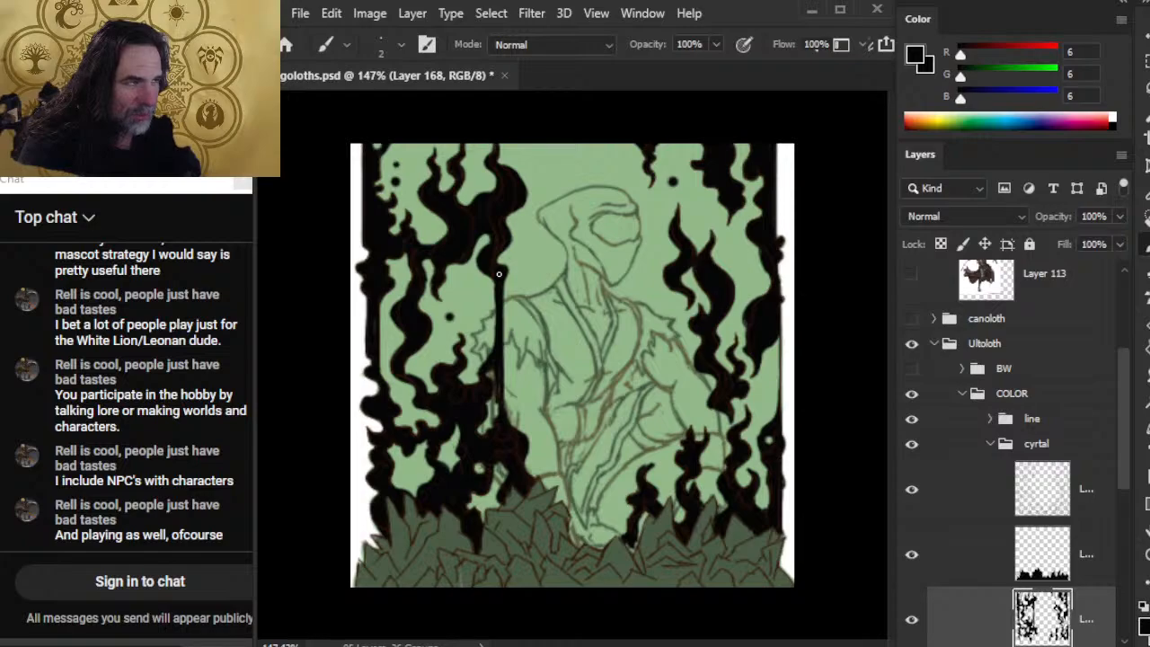
{"action": "key", "text": "e"}
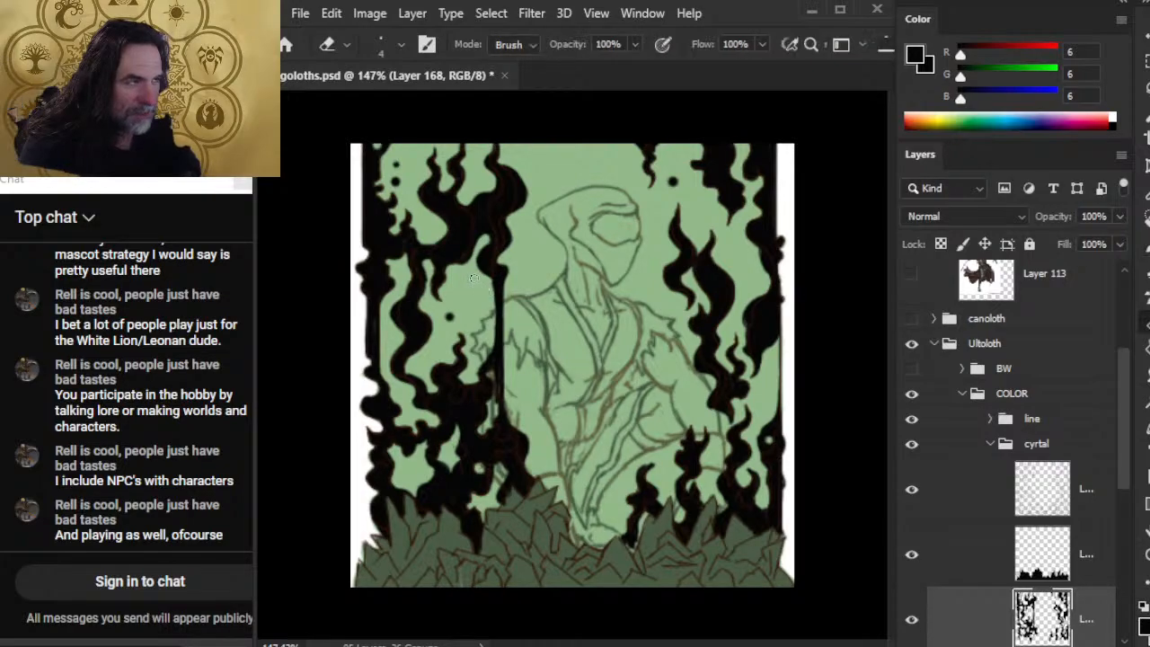
{"action": "key", "text": "b"}
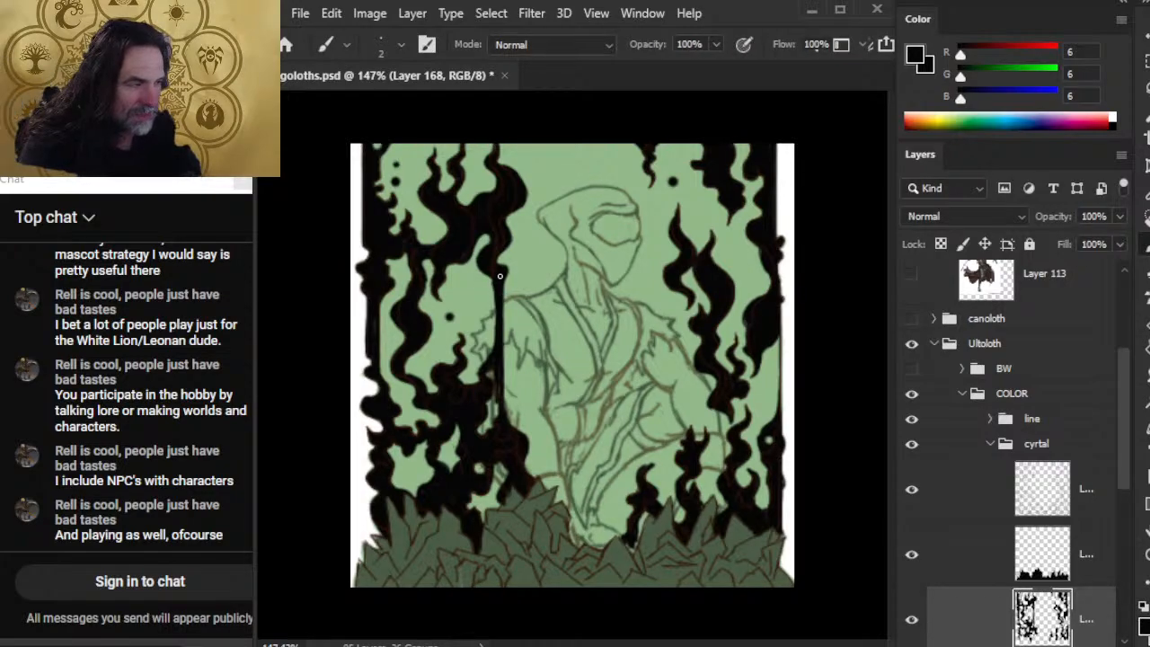
Fill the gap between the tail and the lower smoke with brush size 2, trimming the tail's arm-side edge with the Eraser at size 4
{"action": "mouse_move", "coordinate": [498, 402]}
{"action": "left_mouse_down"}
{"action": "mouse_move", "coordinate": [495, 418]}
{"action": "mouse_move", "coordinate": [493, 393]}
{"action": "mouse_move", "coordinate": [480, 429]}
{"action": "left_mouse_up"}
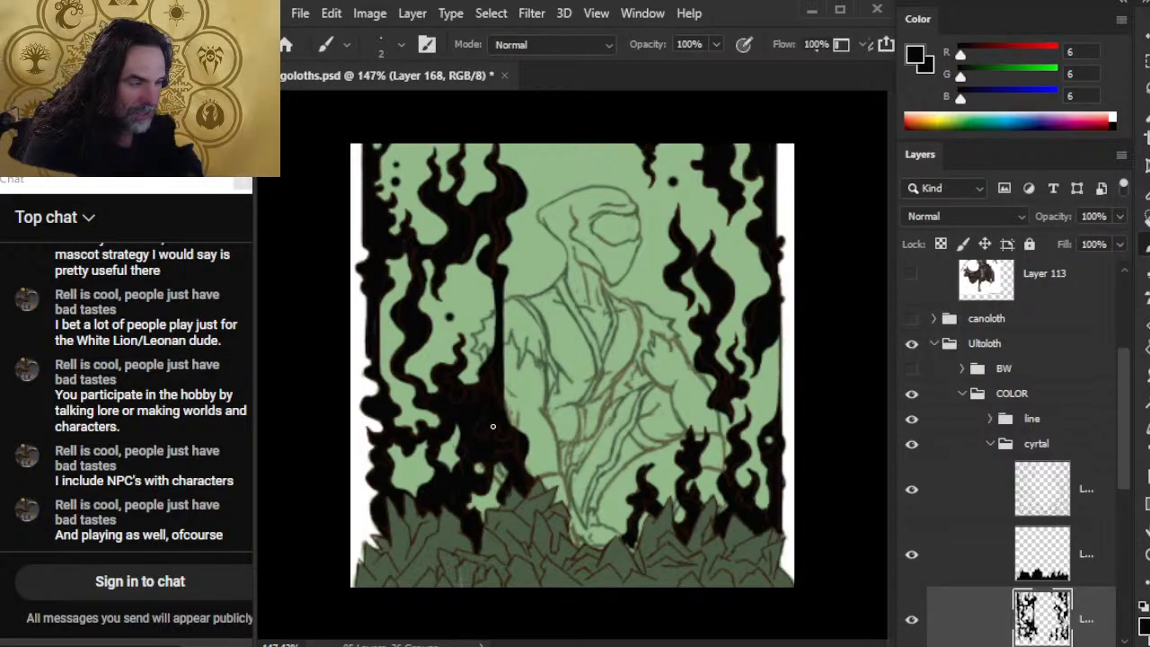
{"action": "mouse_move", "coordinate": [504, 352]}
{"action": "left_mouse_down"}
{"action": "mouse_move", "coordinate": [508, 415]}
{"action": "mouse_move", "coordinate": [503, 336]}
{"action": "left_mouse_up"}
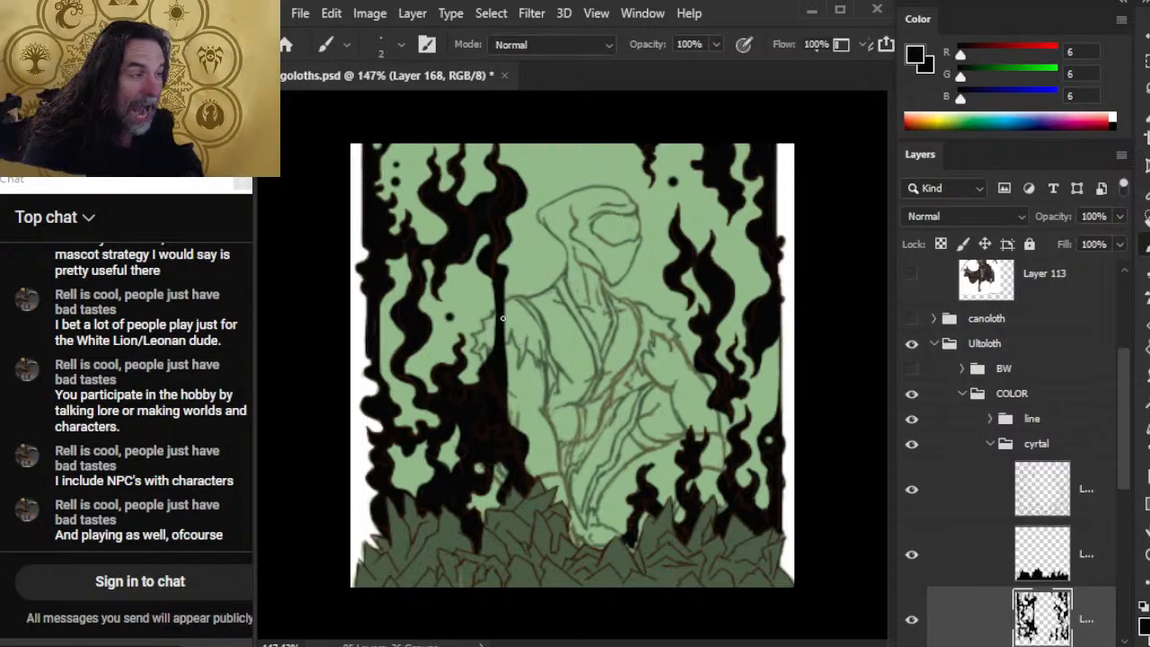
{"action": "key", "text": "e"}
{"action": "left_click_drag", "start_coordinate": [511, 349], "coordinate": [511, 384]}
{"action": "left_click_drag", "start_coordinate": [510, 319], "coordinate": [507, 383]}
{"action": "left_click_drag", "start_coordinate": [507, 341], "coordinate": [507, 330]}
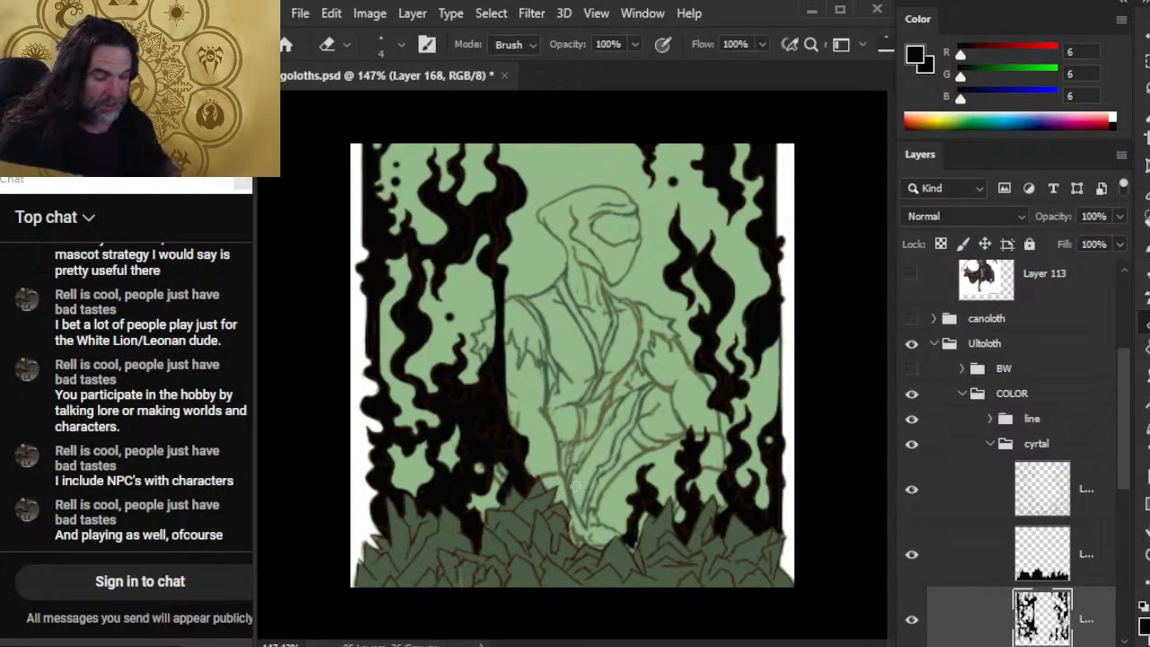
Round out the wisp just above the figure's shoulder with brush size 2 and thin the tail below it with the Eraser at size 4
{"action": "key", "text": "b"}
{"action": "mouse_move", "coordinate": [500, 299]}
{"action": "left_mouse_down"}
{"action": "mouse_move", "coordinate": [510, 268]}
{"action": "mouse_move", "coordinate": [500, 259]}
{"action": "mouse_move", "coordinate": [507, 288]}
{"action": "left_mouse_up"}
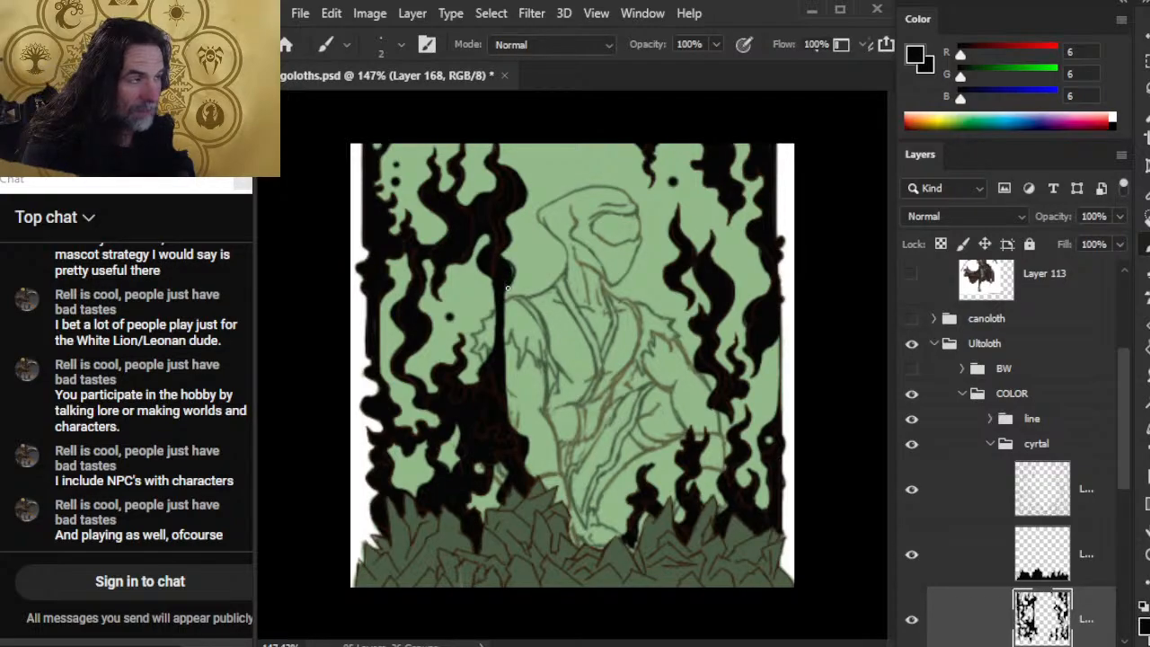
{"action": "key", "text": "e"}
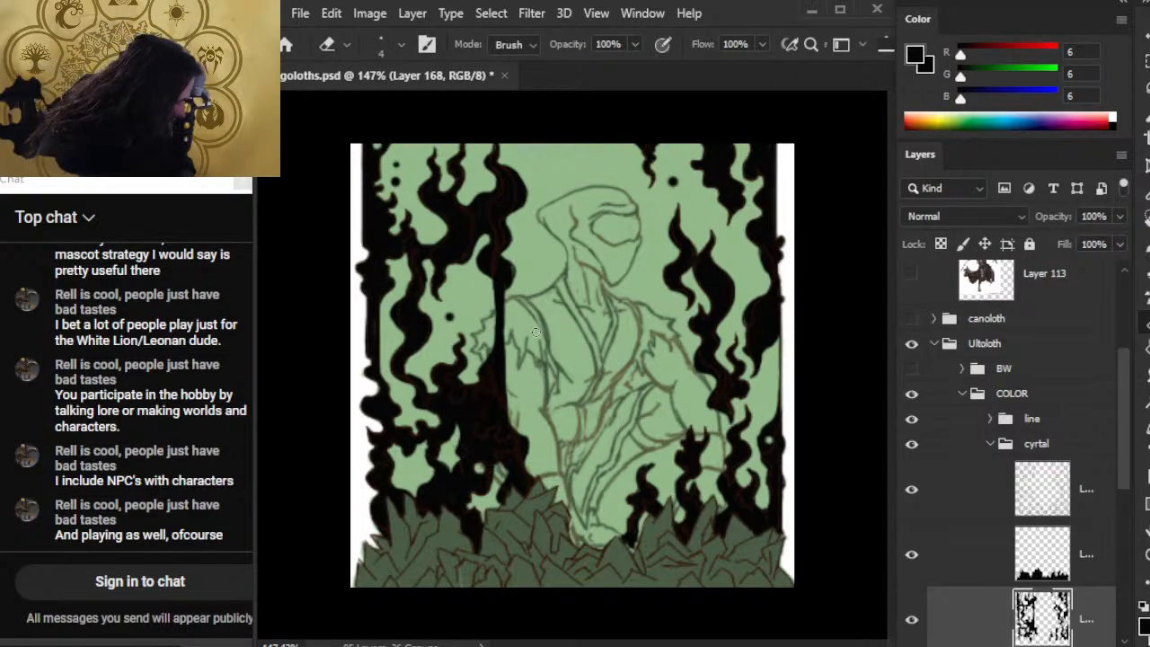
{"action": "key", "text": "b"}
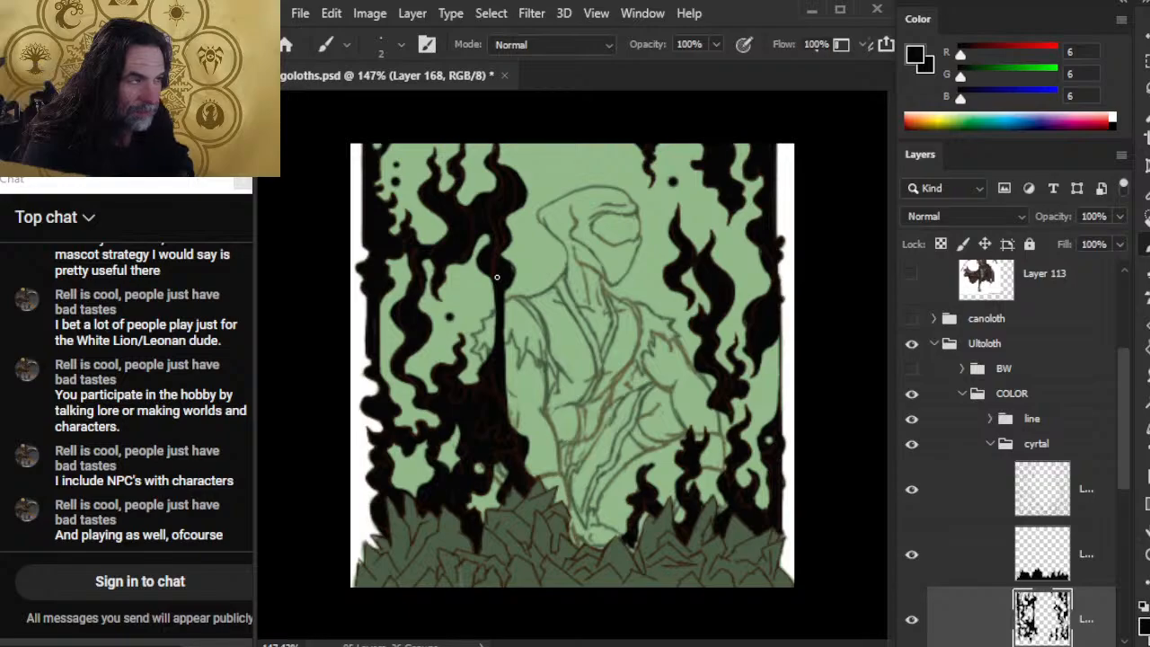
{"action": "key", "text": "e"}
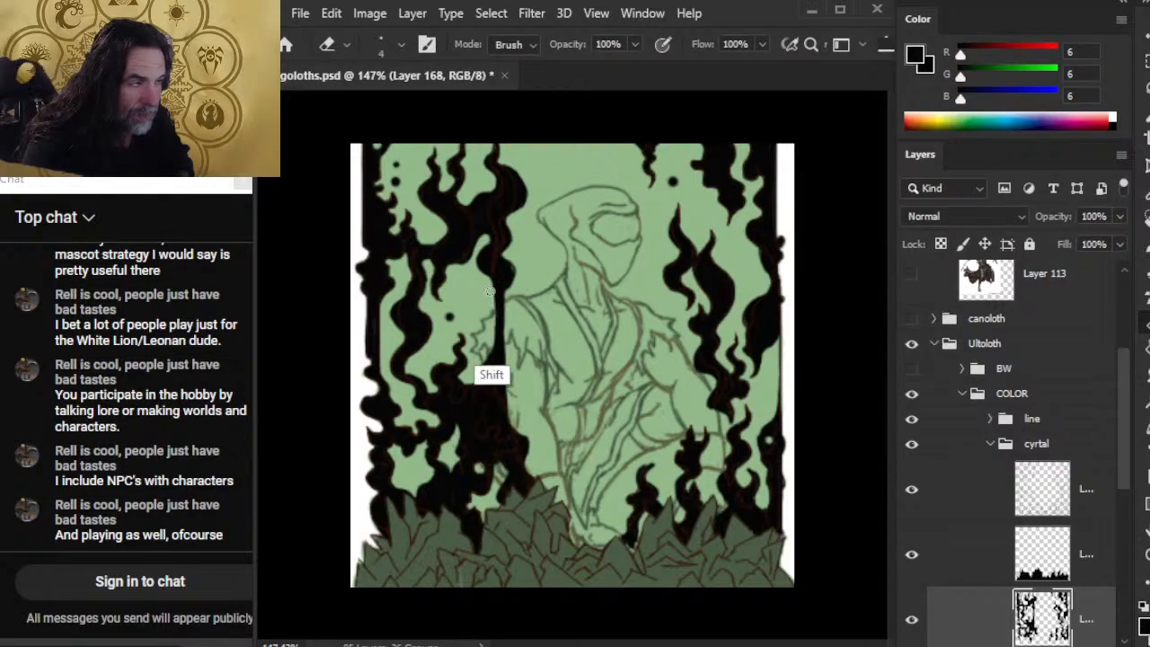
{"action": "key", "text": "shift"}
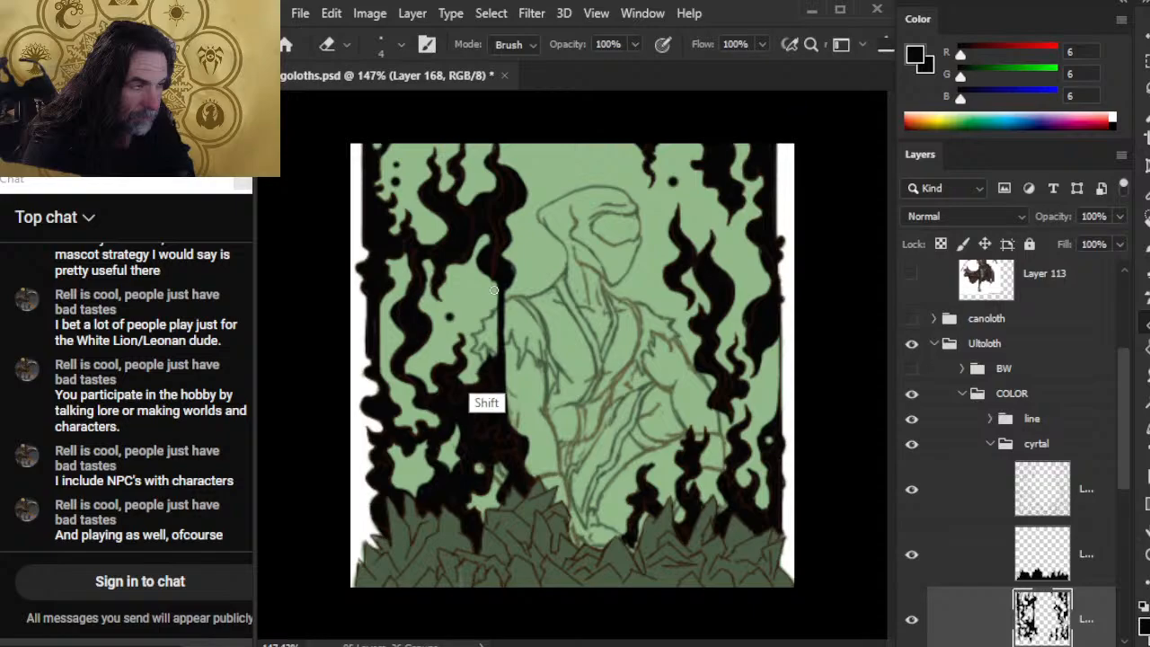
{"action": "key", "text": "b"}
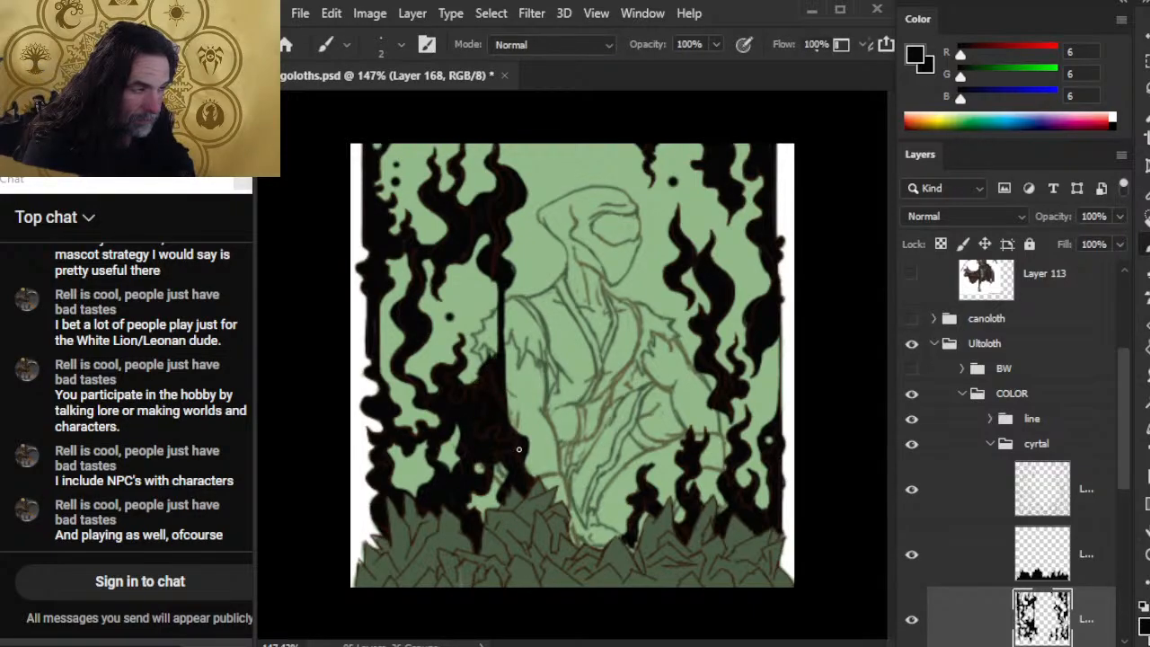
Join the lower flame to the wisp beside the figure's raised hand with brush size 2, clean up with the Eraser, and save the file
{"action": "key", "text": "z"}
{"action": "left_click_drag", "start_coordinate": [535, 420], "coordinate": [454, 397]}
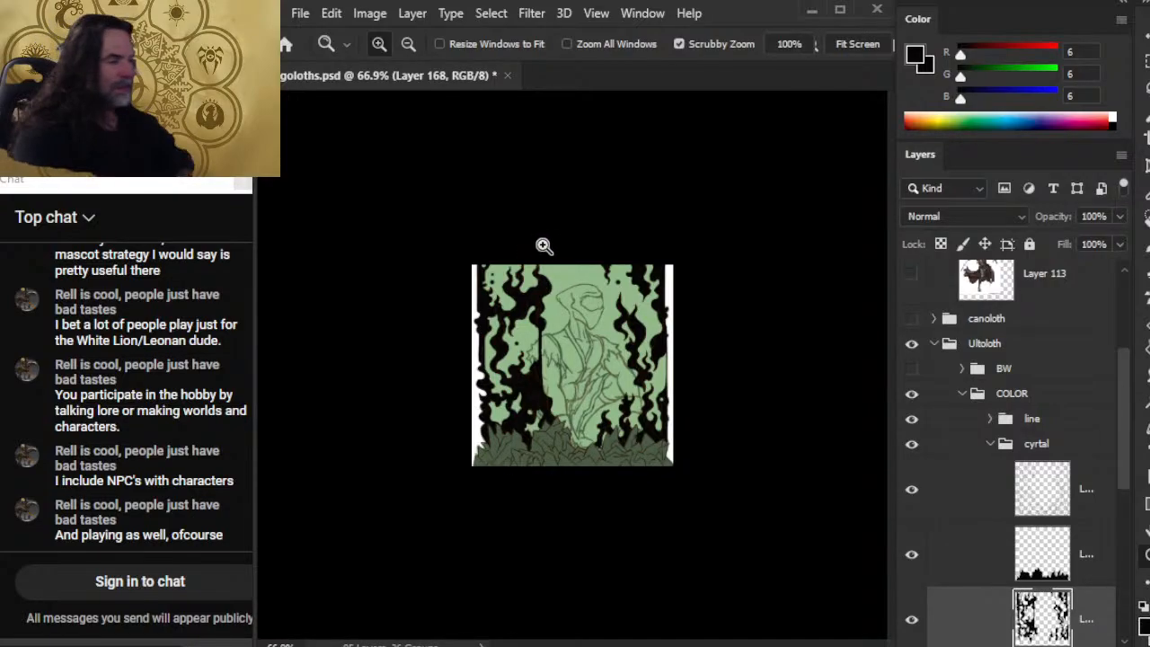
{"action": "key", "text": "b"}
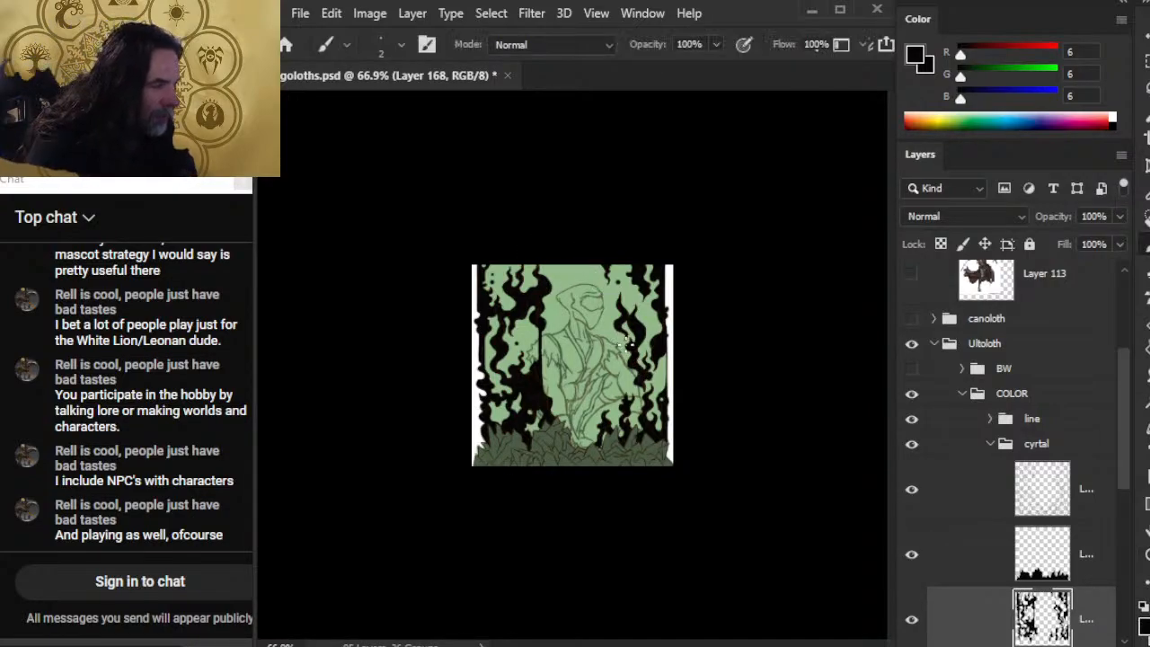
{"action": "key", "text": "z"}
{"action": "left_click_drag", "start_coordinate": [630, 346], "coordinate": [673, 385]}
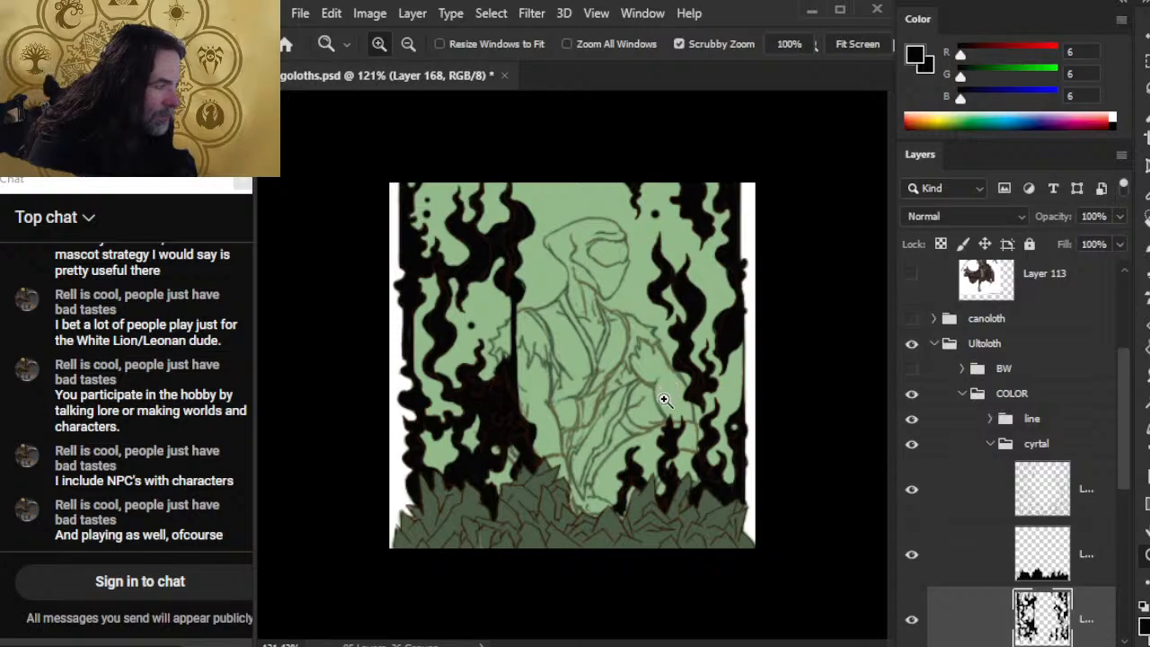
{"action": "key", "text": "b"}
{"action": "mouse_move", "coordinate": [669, 429]}
{"action": "left_mouse_down"}
{"action": "mouse_move", "coordinate": [671, 368]}
{"action": "mouse_move", "coordinate": [668, 420]}
{"action": "left_mouse_up"}
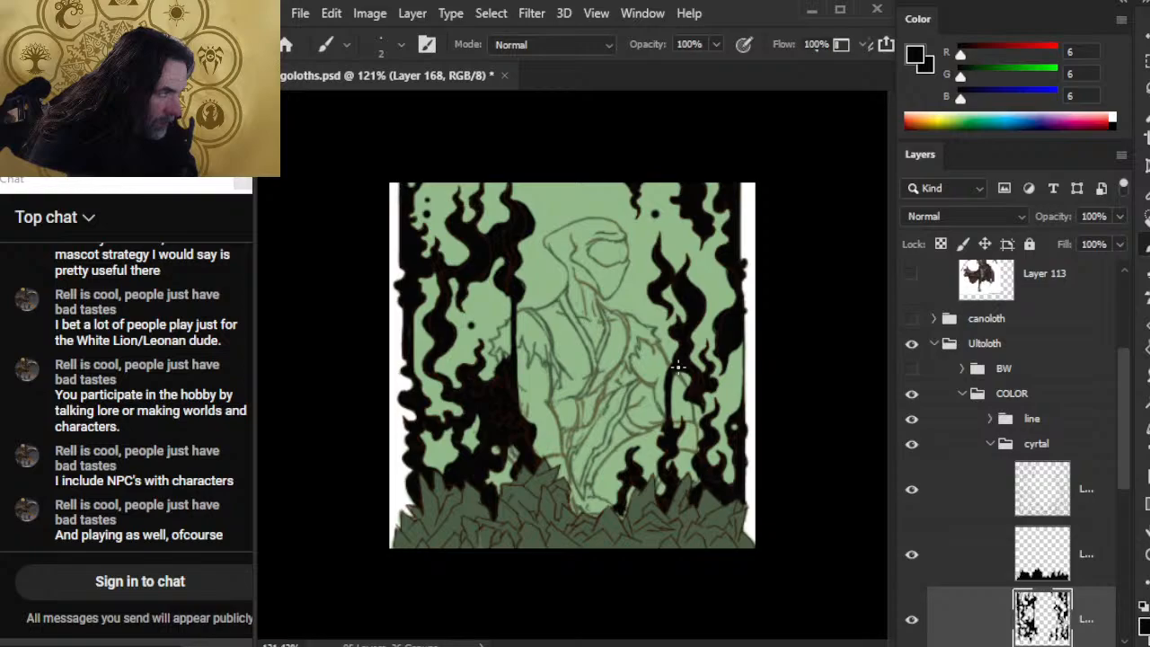
{"action": "key", "text": "e"}
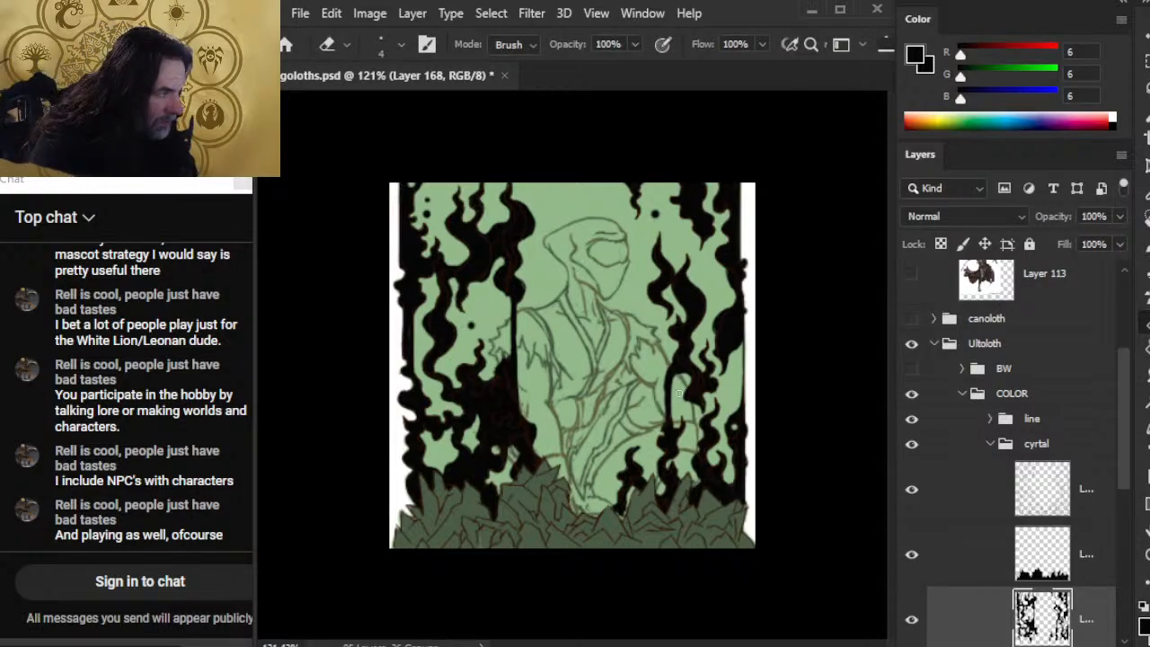
{"action": "key", "text": "b"}
{"action": "left_click_drag", "start_coordinate": [667, 382], "coordinate": [662, 352]}
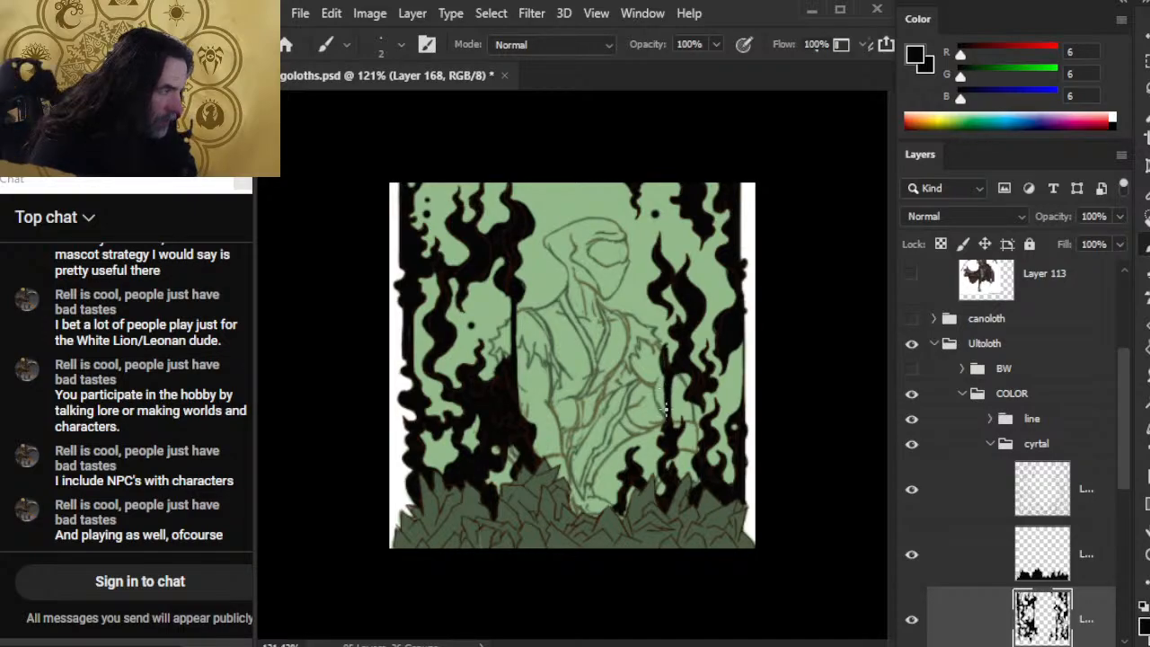
{"action": "key", "text": "e"}
{"action": "key", "text": "b"}
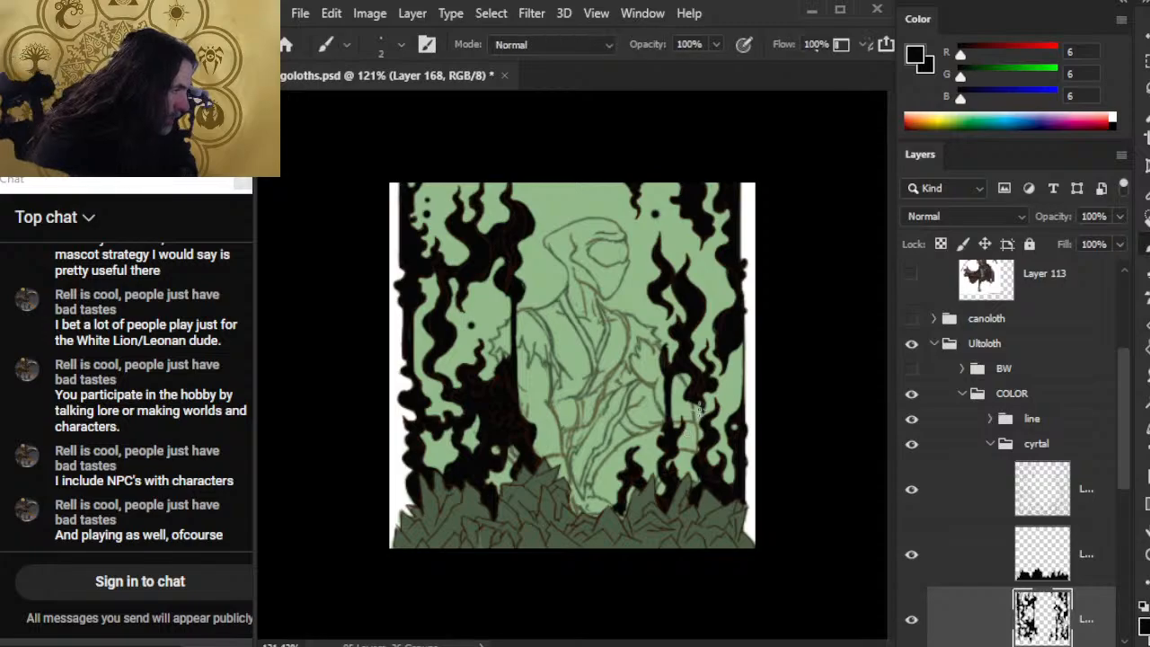
{"action": "key", "text": "ctrl+s"}
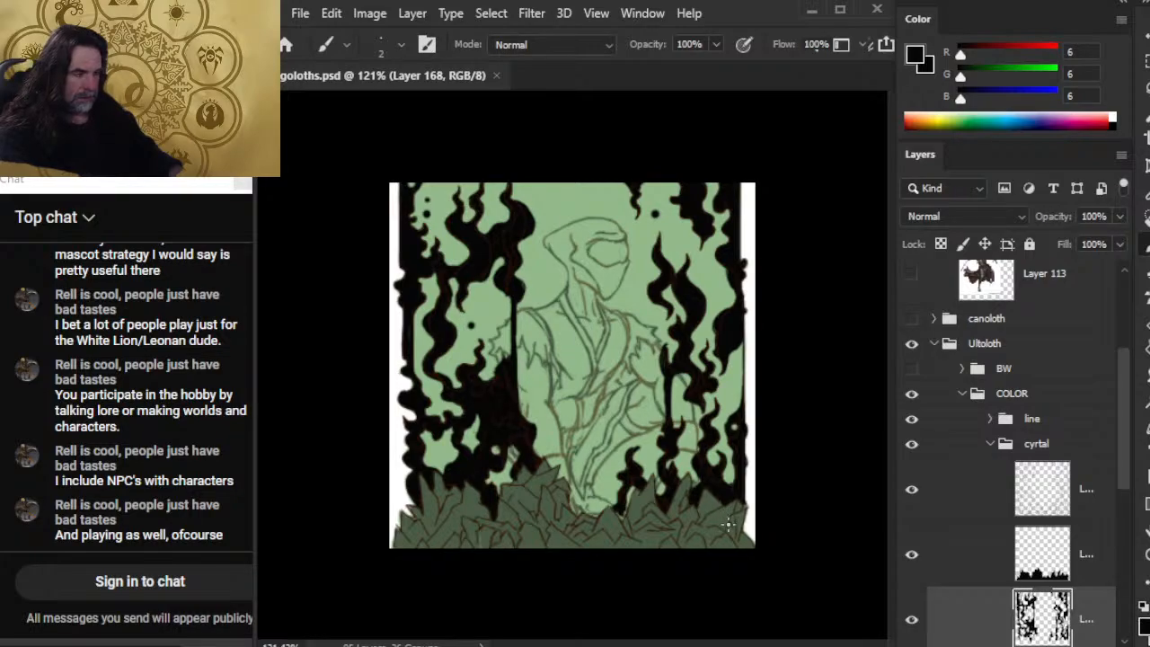
Reshape the straight tail beside the torn sleeve into a curving wisp with brush size 2 and the Eraser at size 4
{"action": "mouse_move", "coordinate": [518, 344]}
{"action": "left_mouse_down"}
{"action": "mouse_move", "coordinate": [518, 410]}
{"action": "mouse_move", "coordinate": [513, 392]}
{"action": "left_mouse_up"}
{"action": "key", "text": "e"}
{"action": "key", "text": "b"}
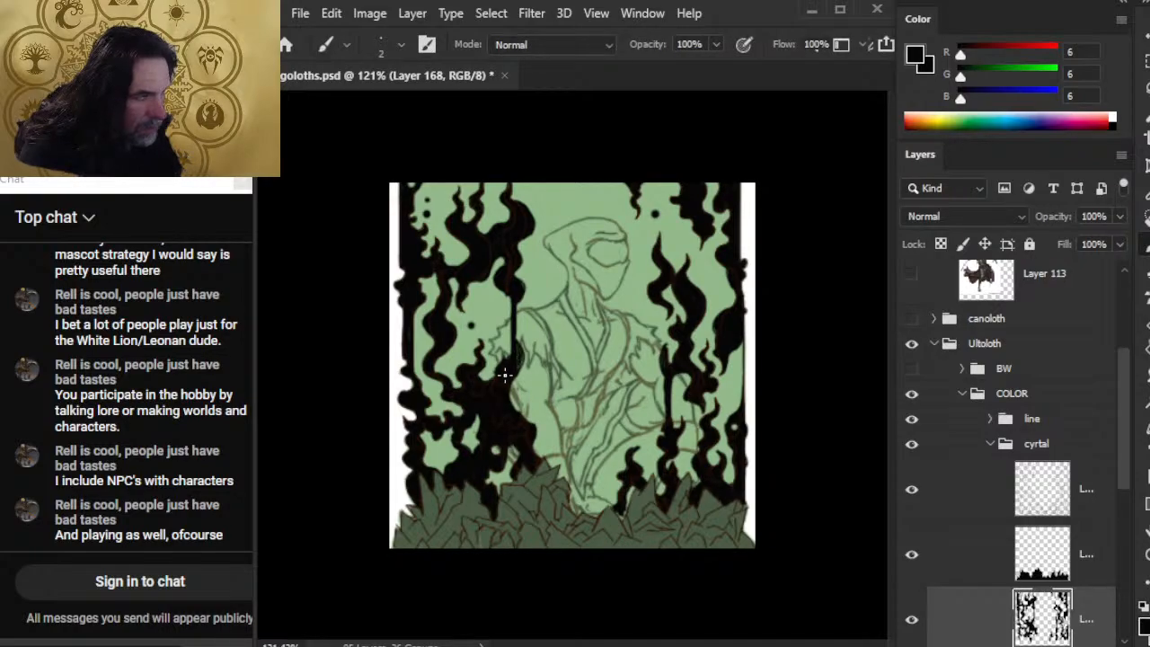
{"action": "mouse_move", "coordinate": [511, 340]}
{"action": "left_mouse_down"}
{"action": "mouse_move", "coordinate": [513, 308]}
{"action": "mouse_move", "coordinate": [510, 343]}
{"action": "left_mouse_up"}
{"action": "key", "text": "e"}
{"action": "key", "text": "b"}
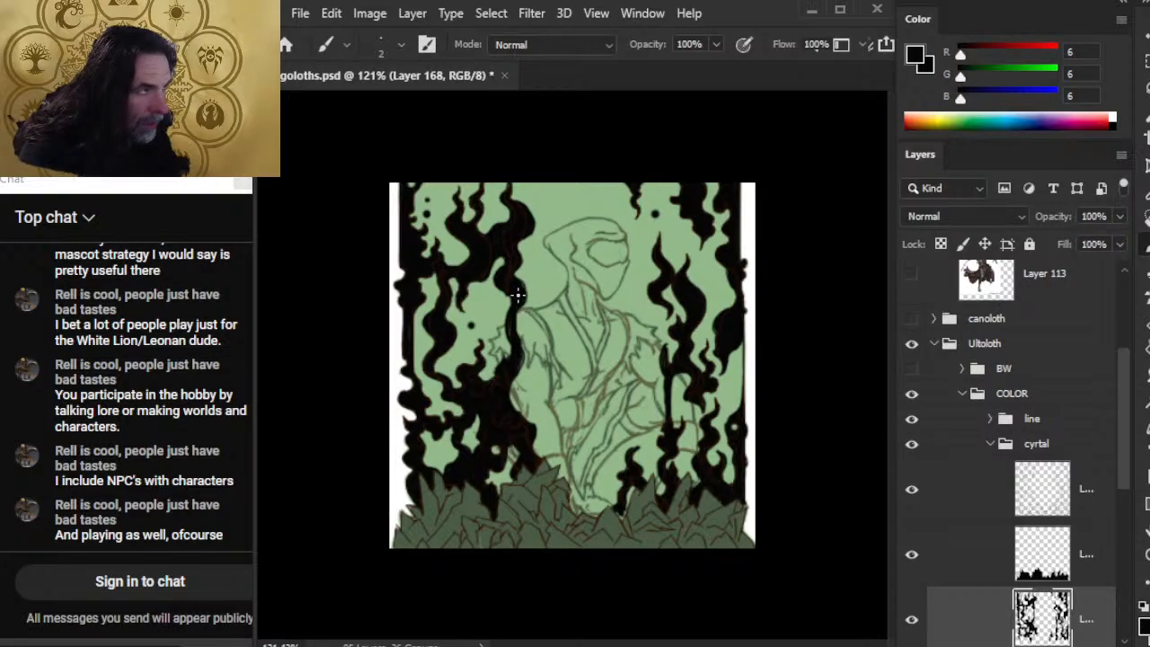
Refine the wisp's edges around the figure's shoulder with the Eraser at size 4 and brush size 2, then save the file
{"action": "key", "text": "e"}
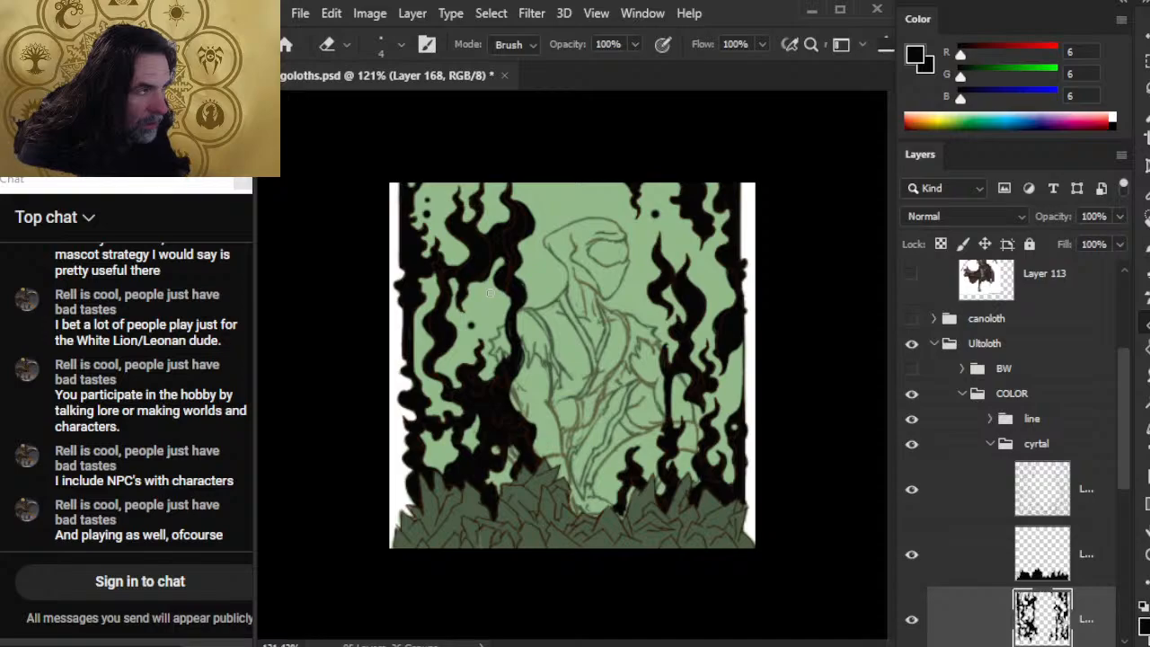
{"action": "key", "text": "b"}
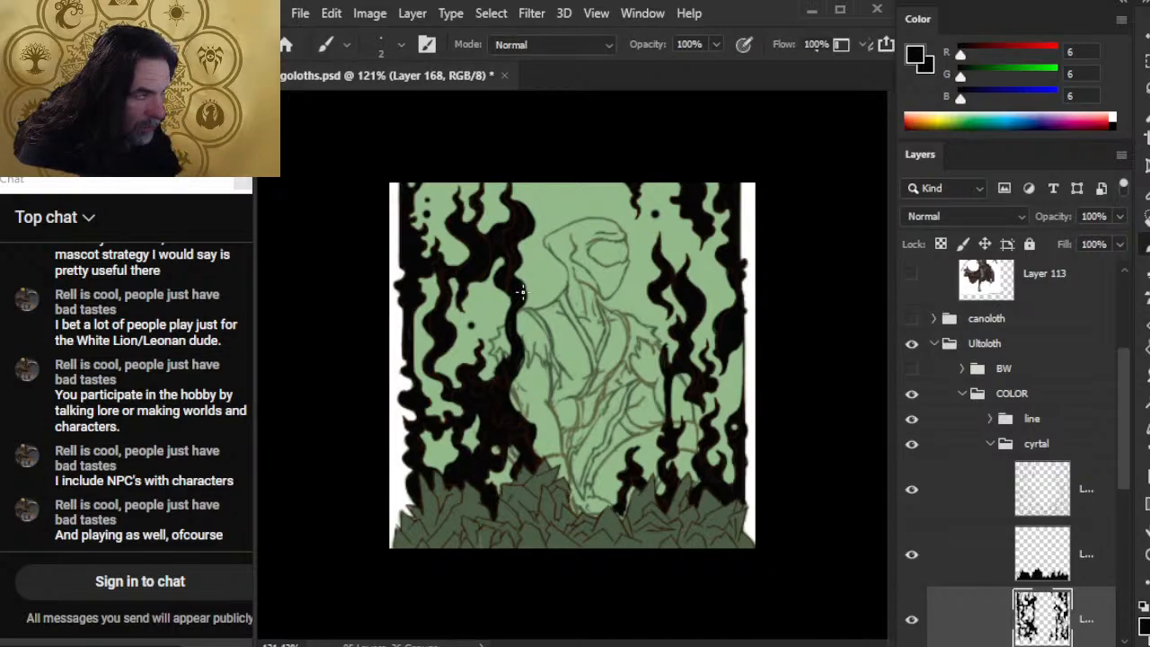
{"action": "key", "text": "e"}
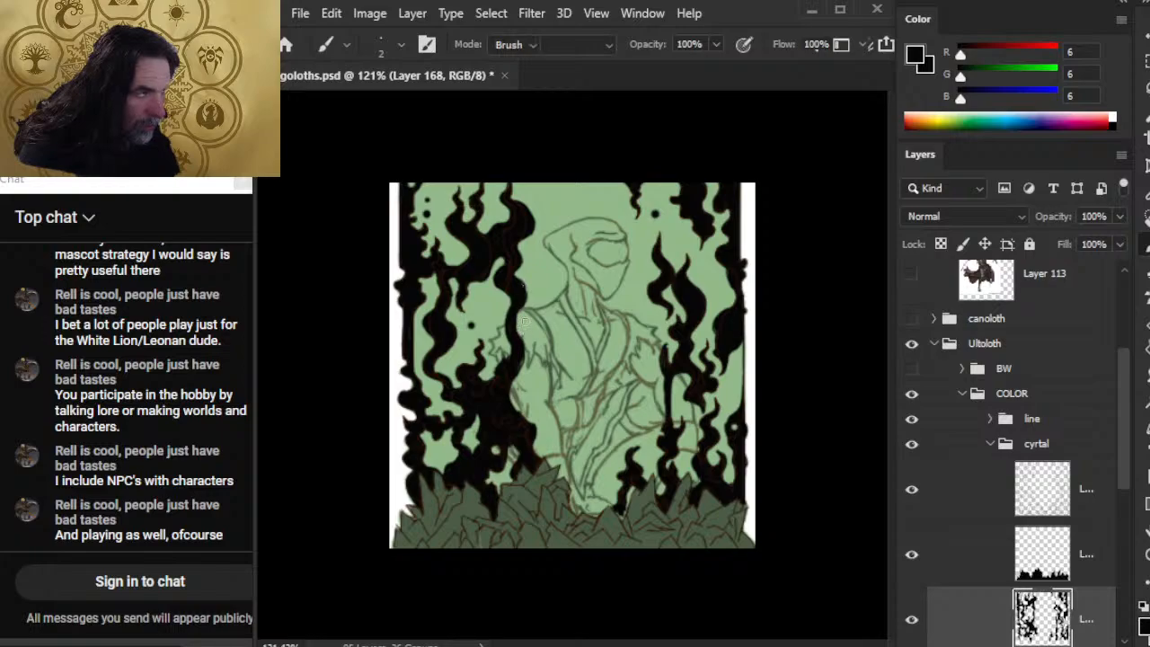
{"action": "key", "text": "b"}
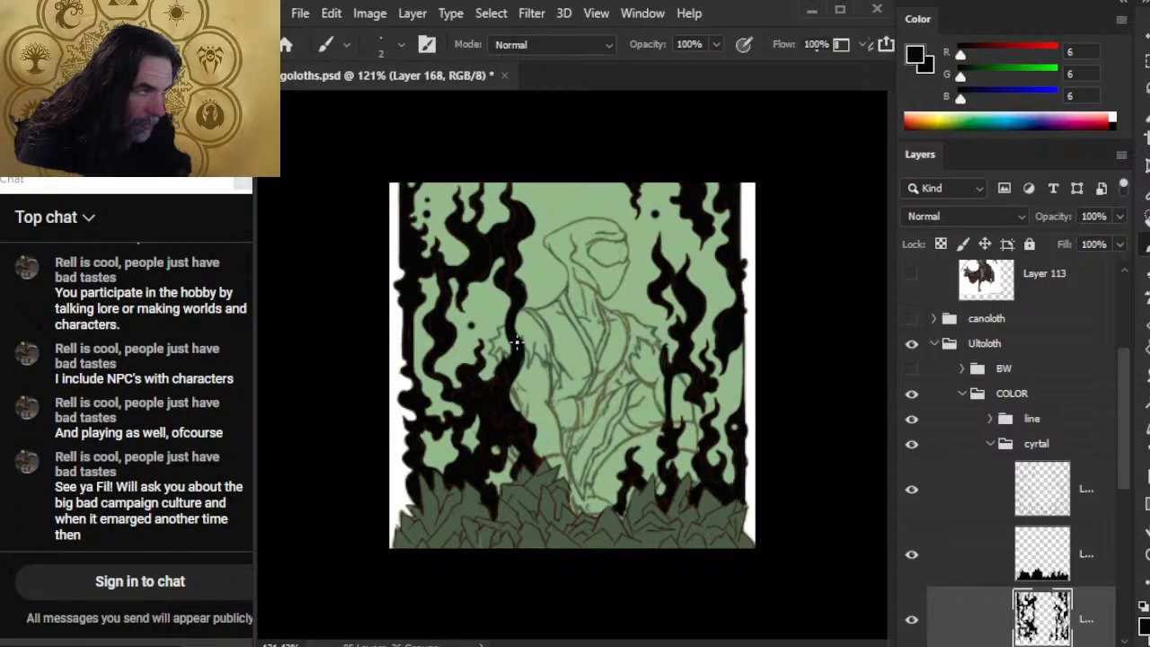
{"action": "key", "text": "ctrl+s"}
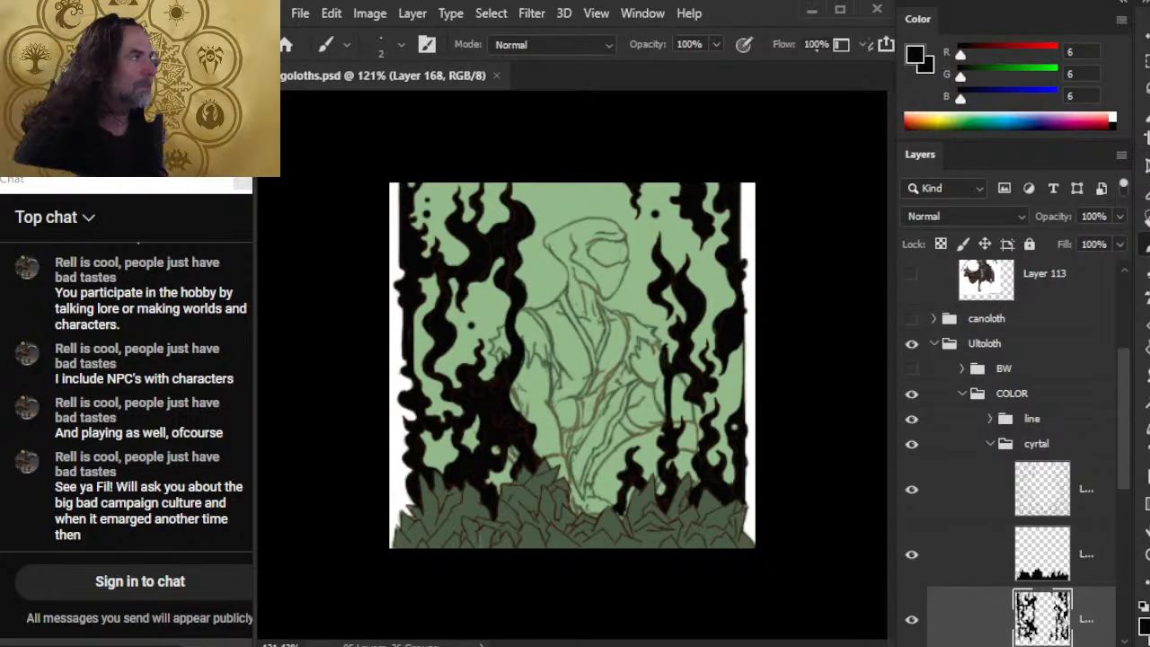
Switch to the OBS window
{"action": "key", "text": "alt+Tab"}
{"action": "key", "text": "alt+Tab"}
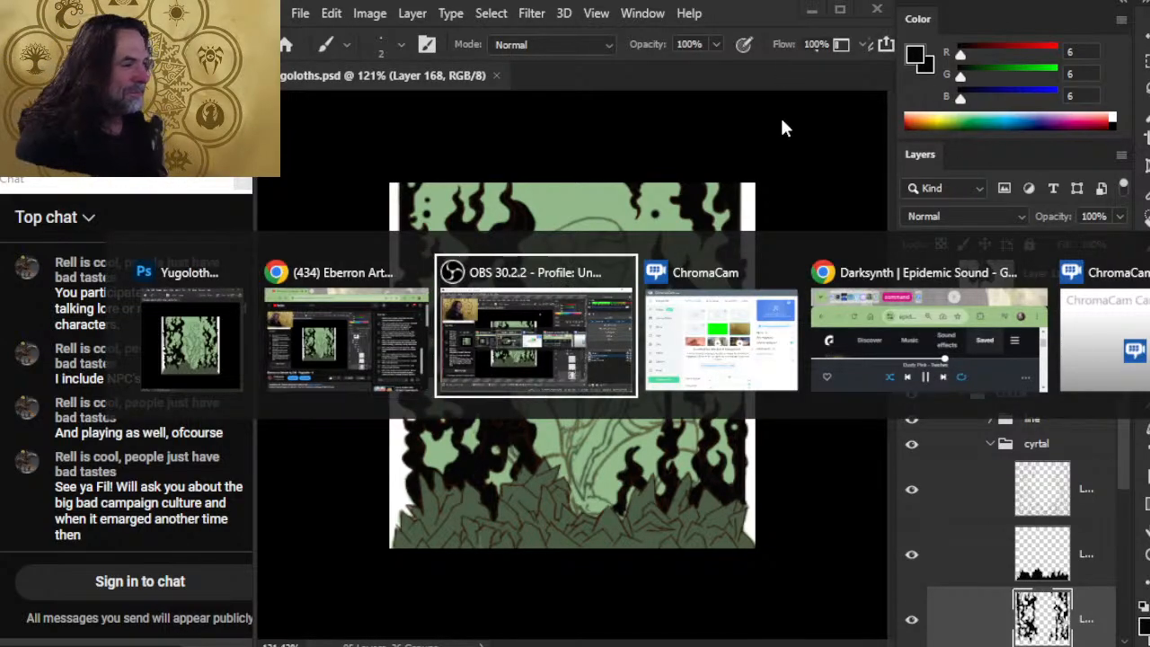